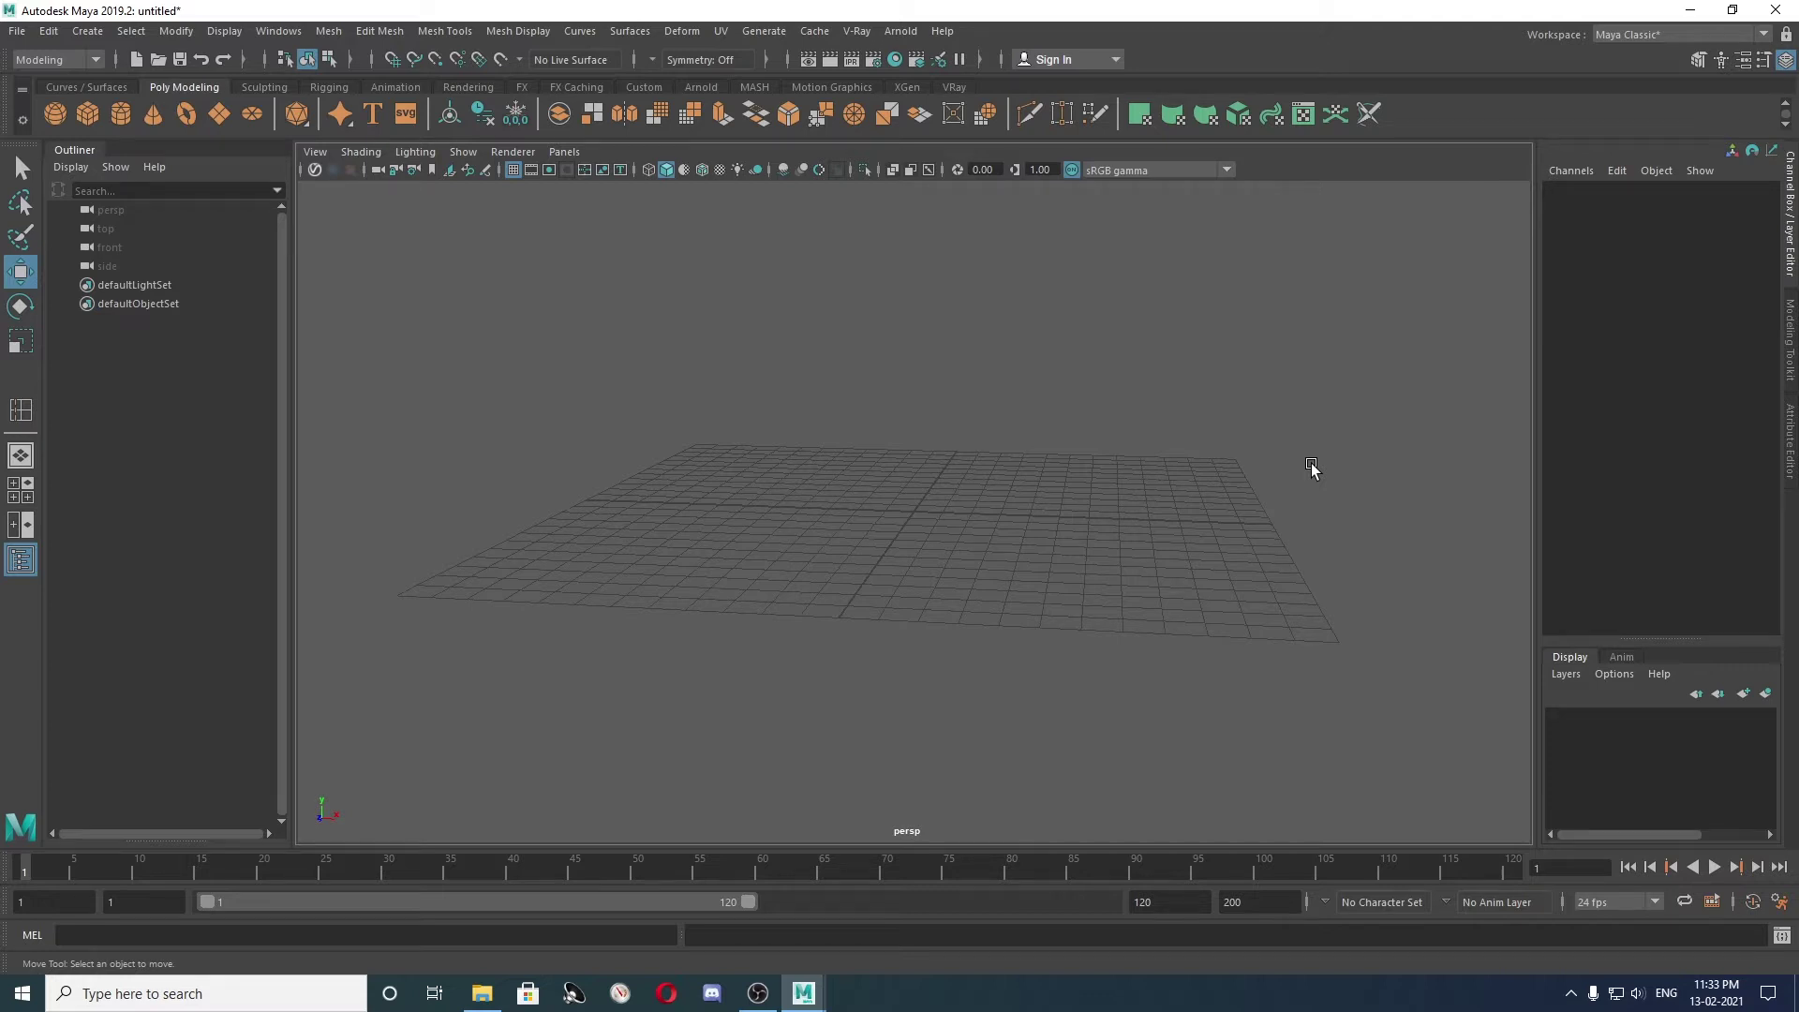
# With the Modeling menu set active, create a default polygon cube pCube1 and zoom in on it.
pyautogui.click(41, 55)
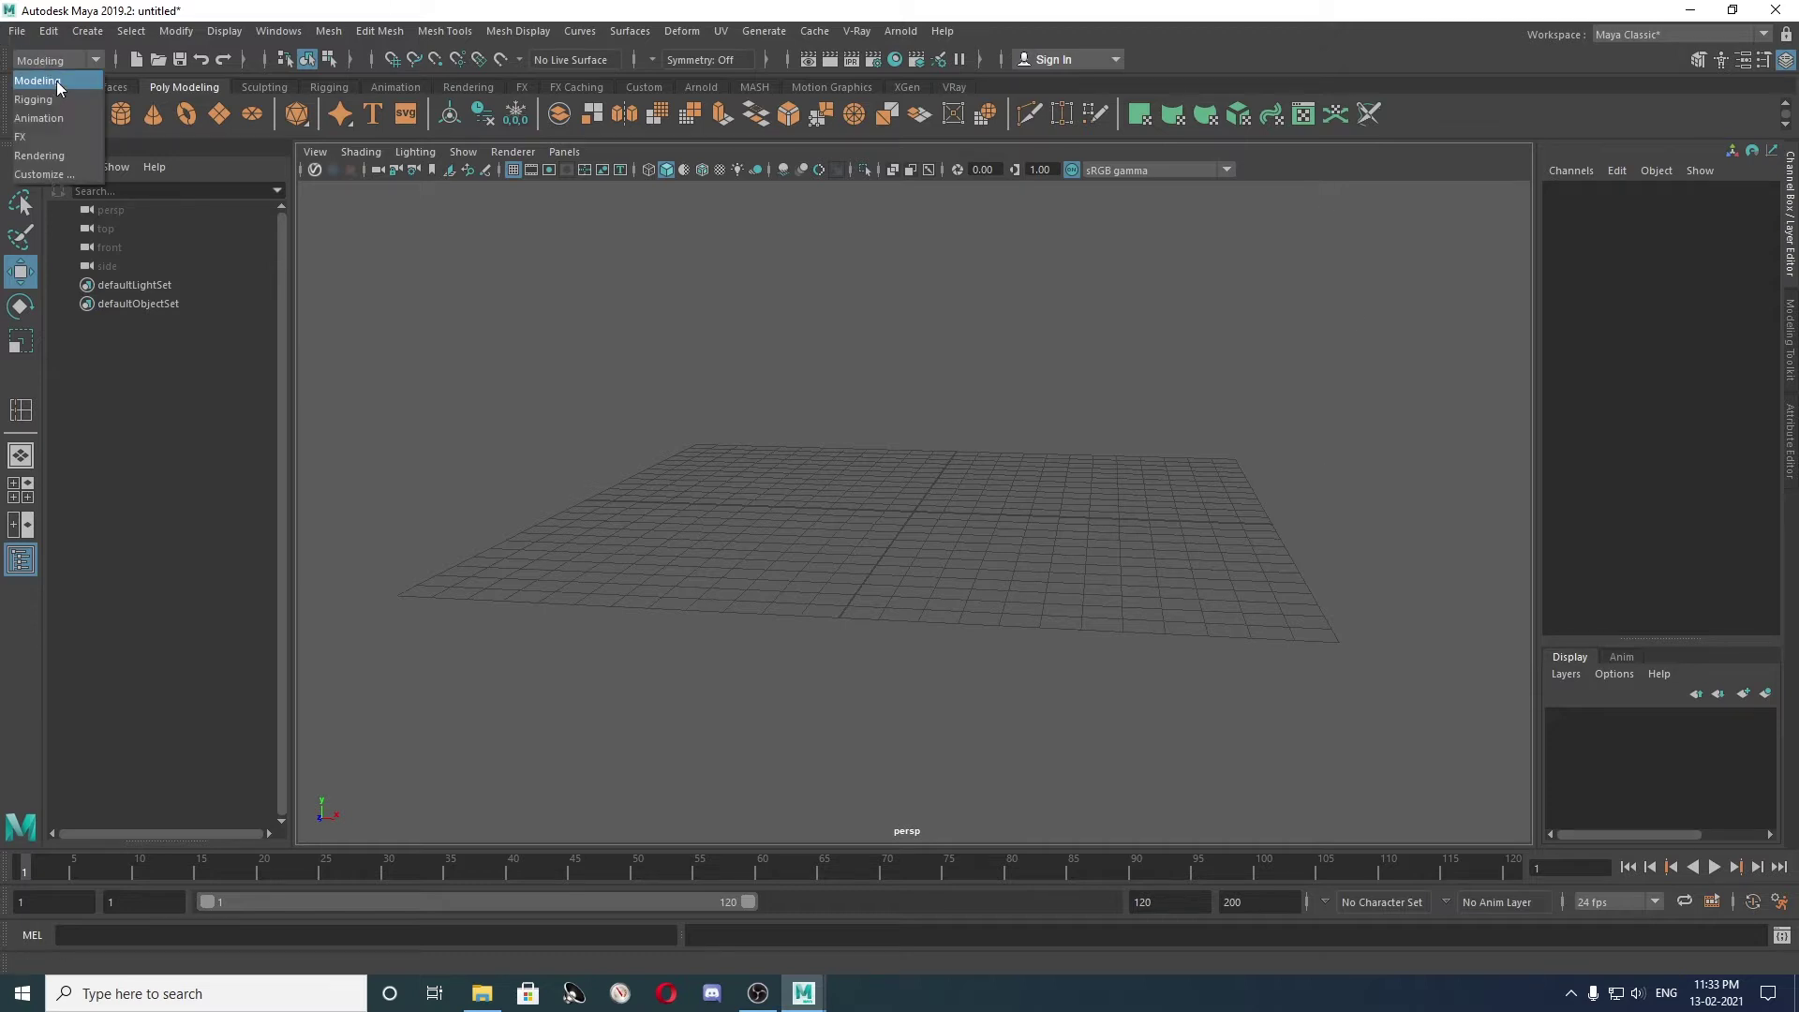
pyautogui.click(56, 81)
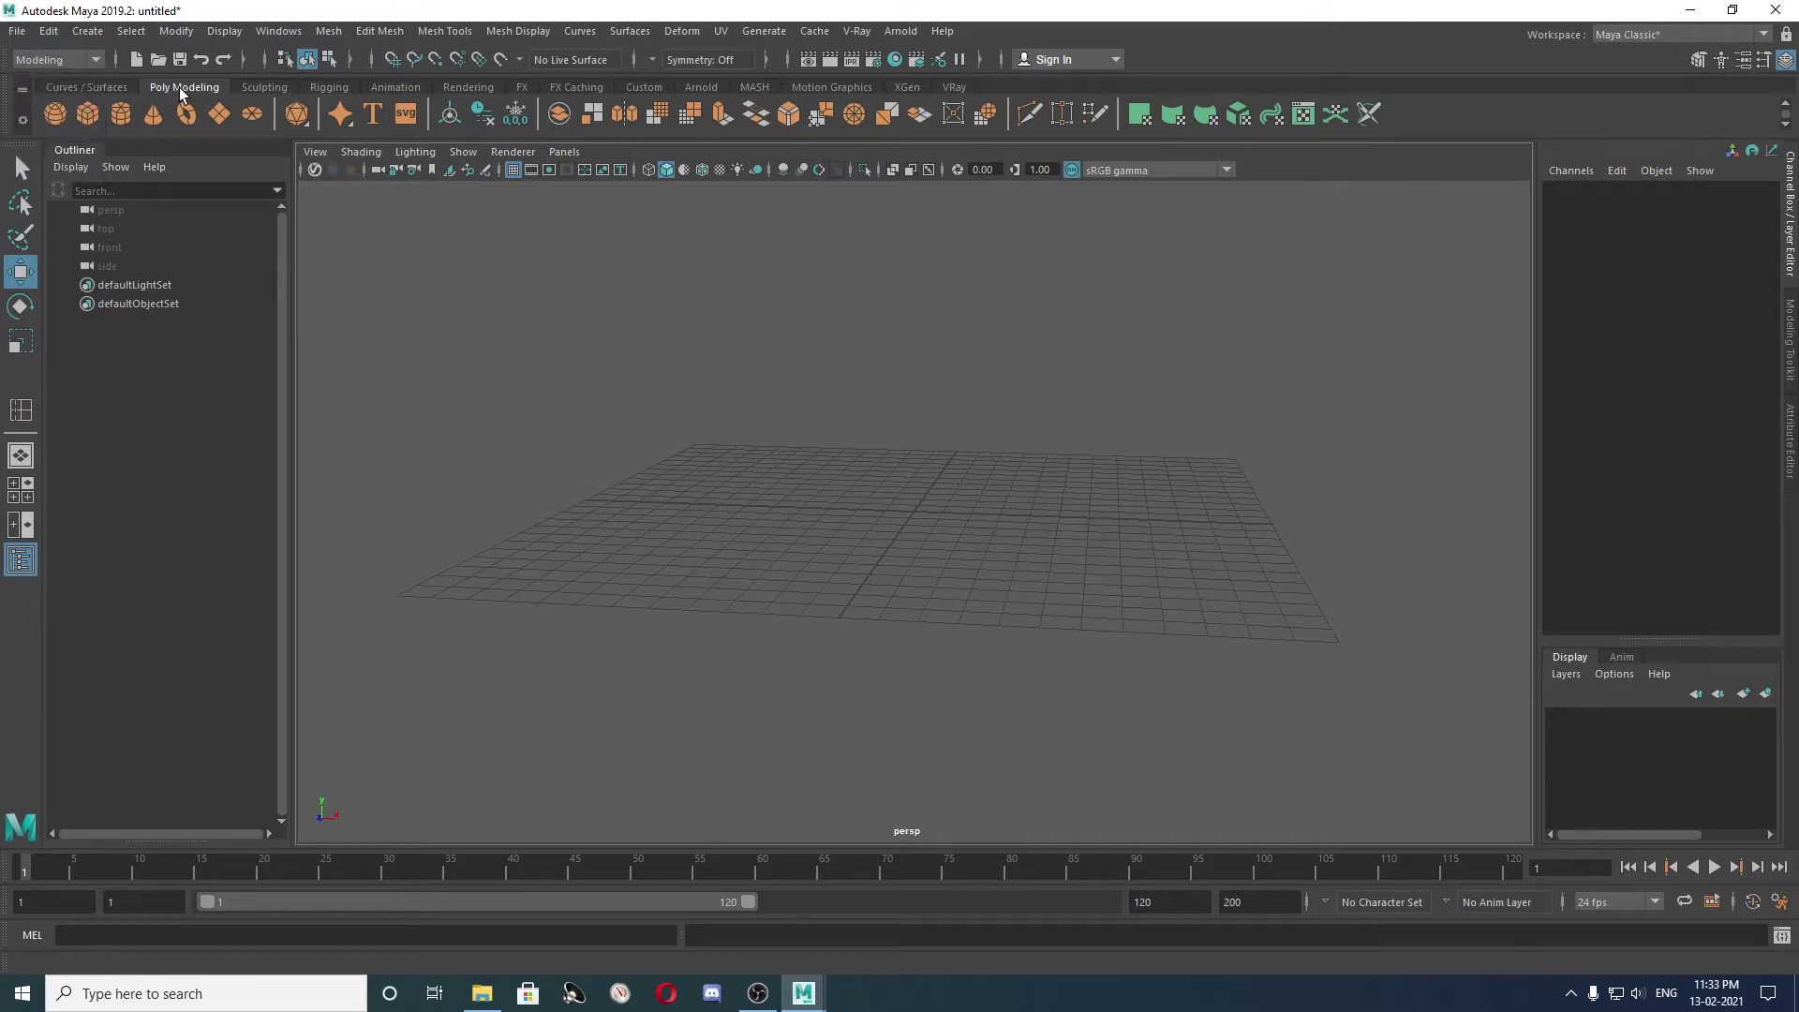
pyautogui.click(87, 112)
pyautogui.scroll(3, 942, 501)
pyautogui.scroll(3, 942, 501)
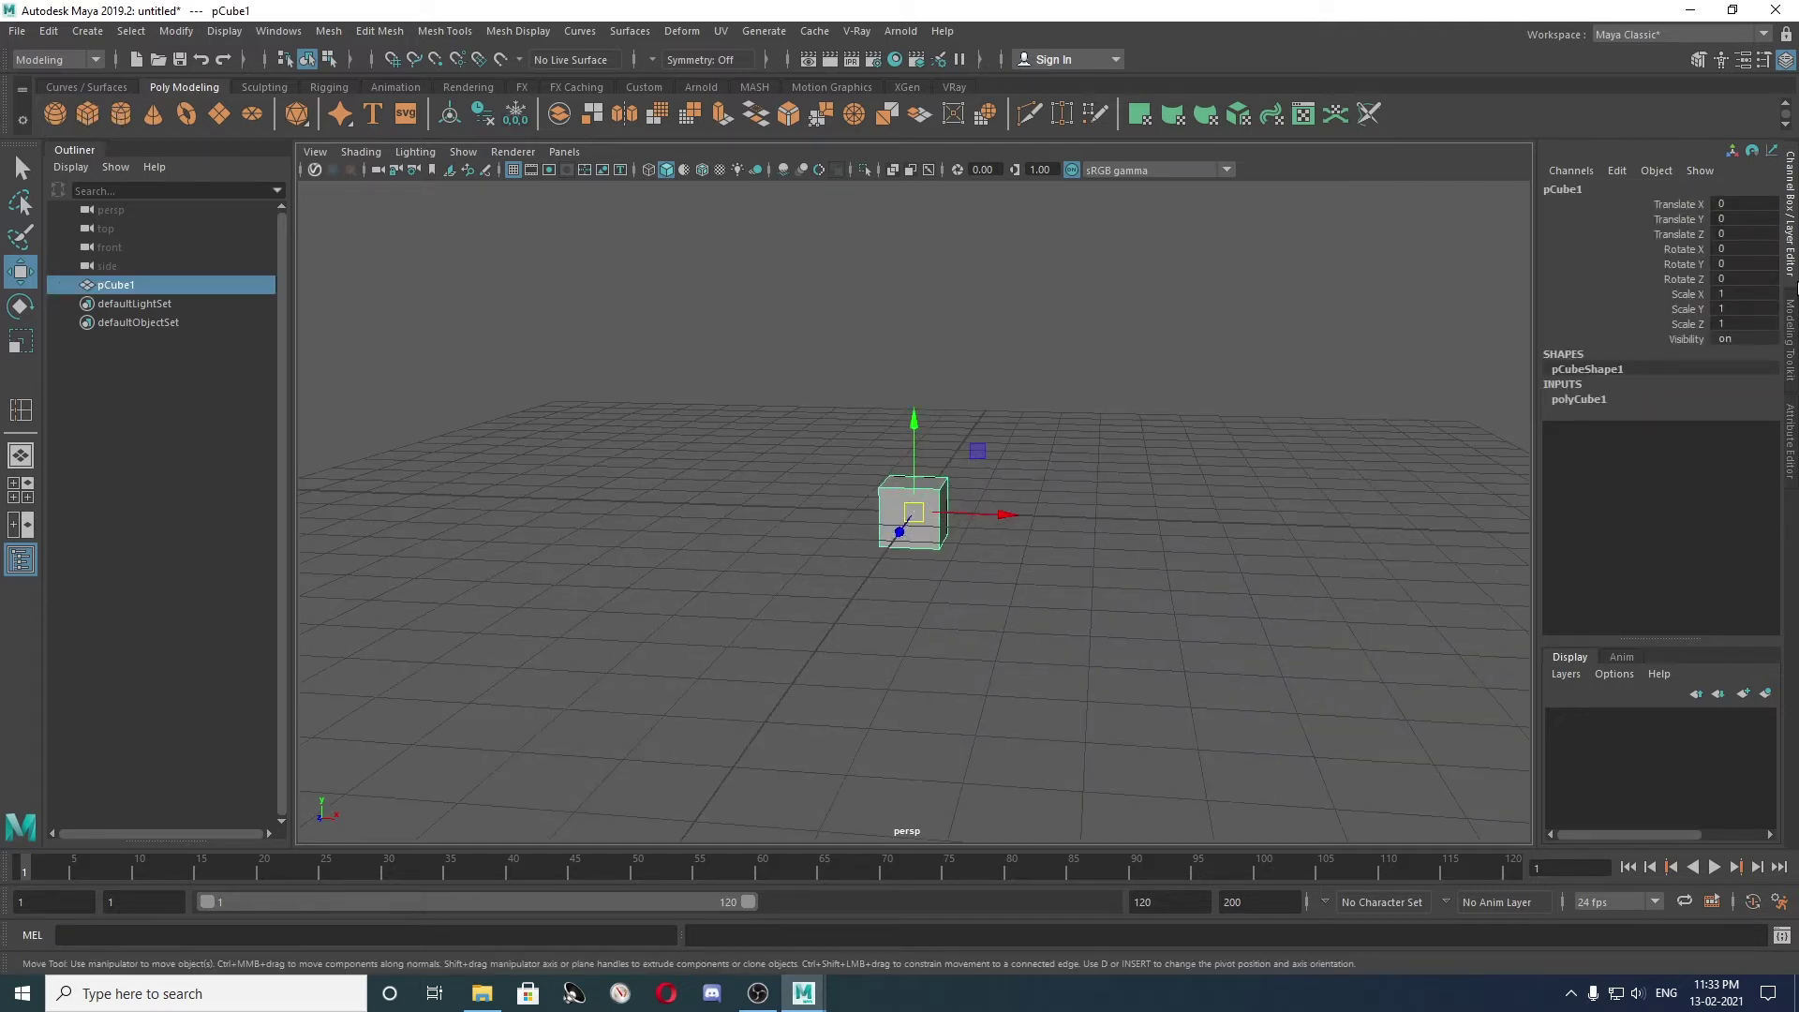
# Set polyCube1's Width and Depth to 8 in the Channel Box INPUTS.
pyautogui.click(1594, 398)
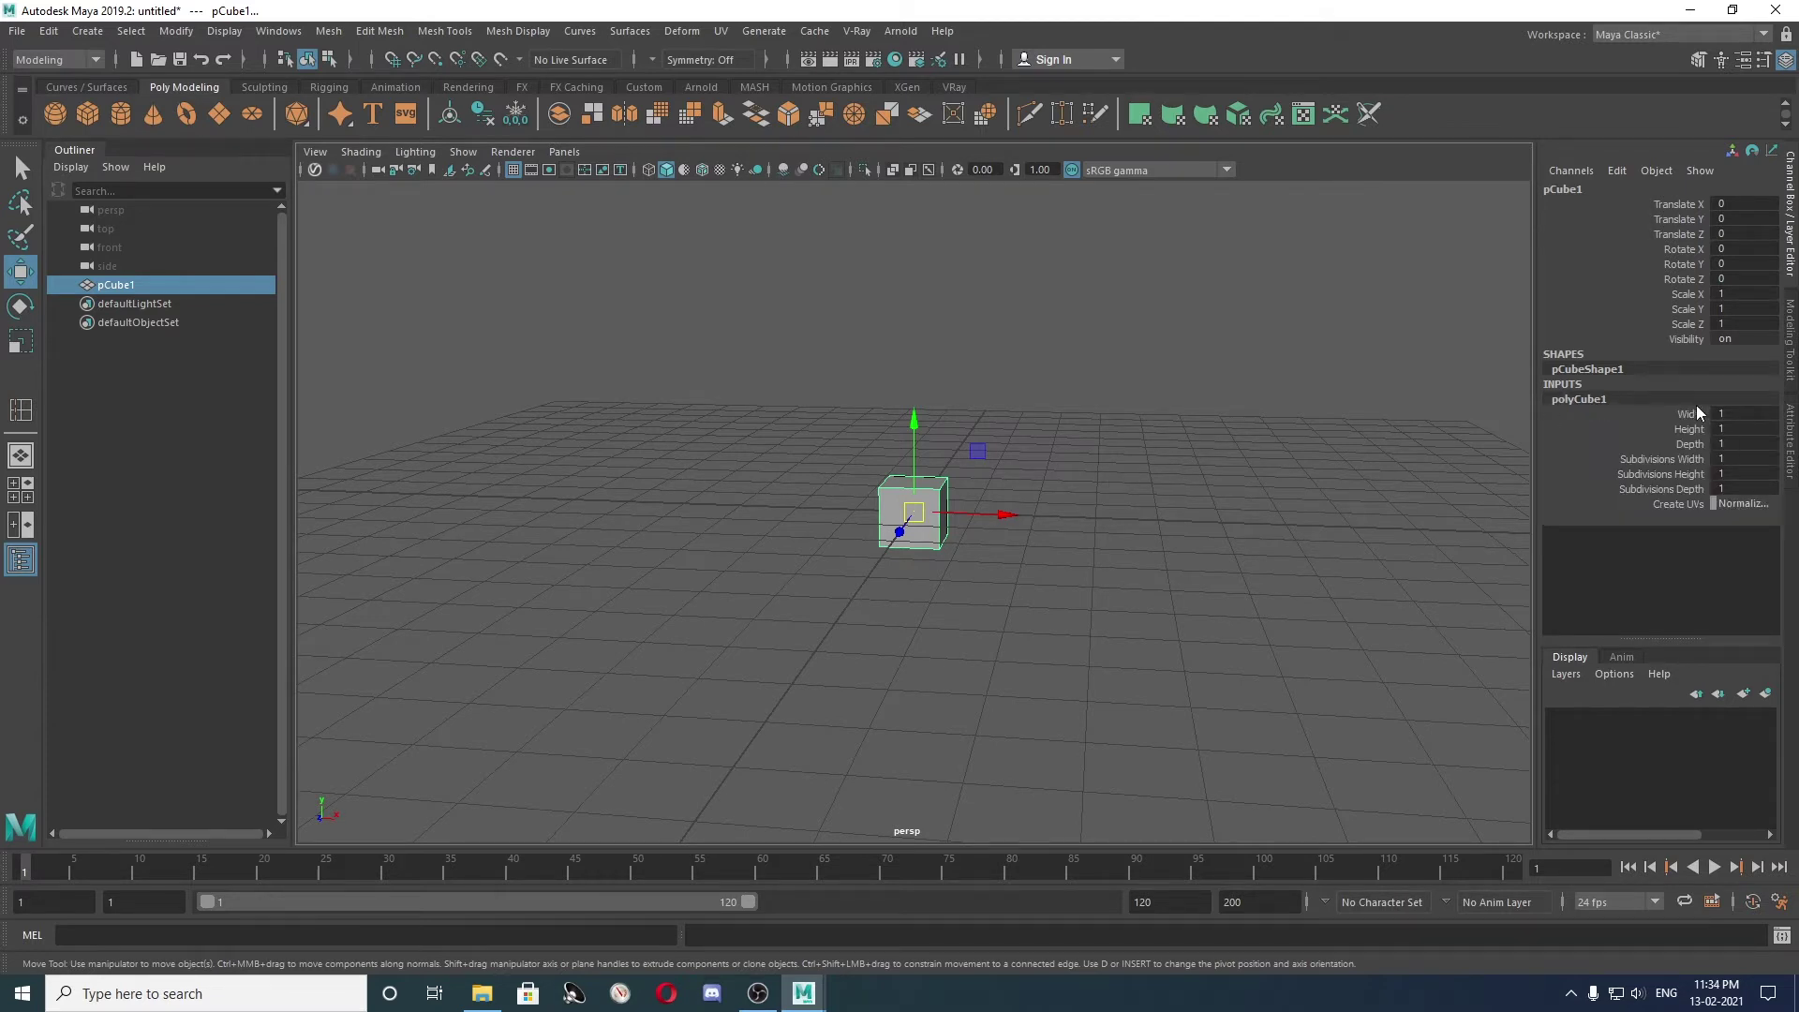
pyautogui.scroll(2, 913, 502)
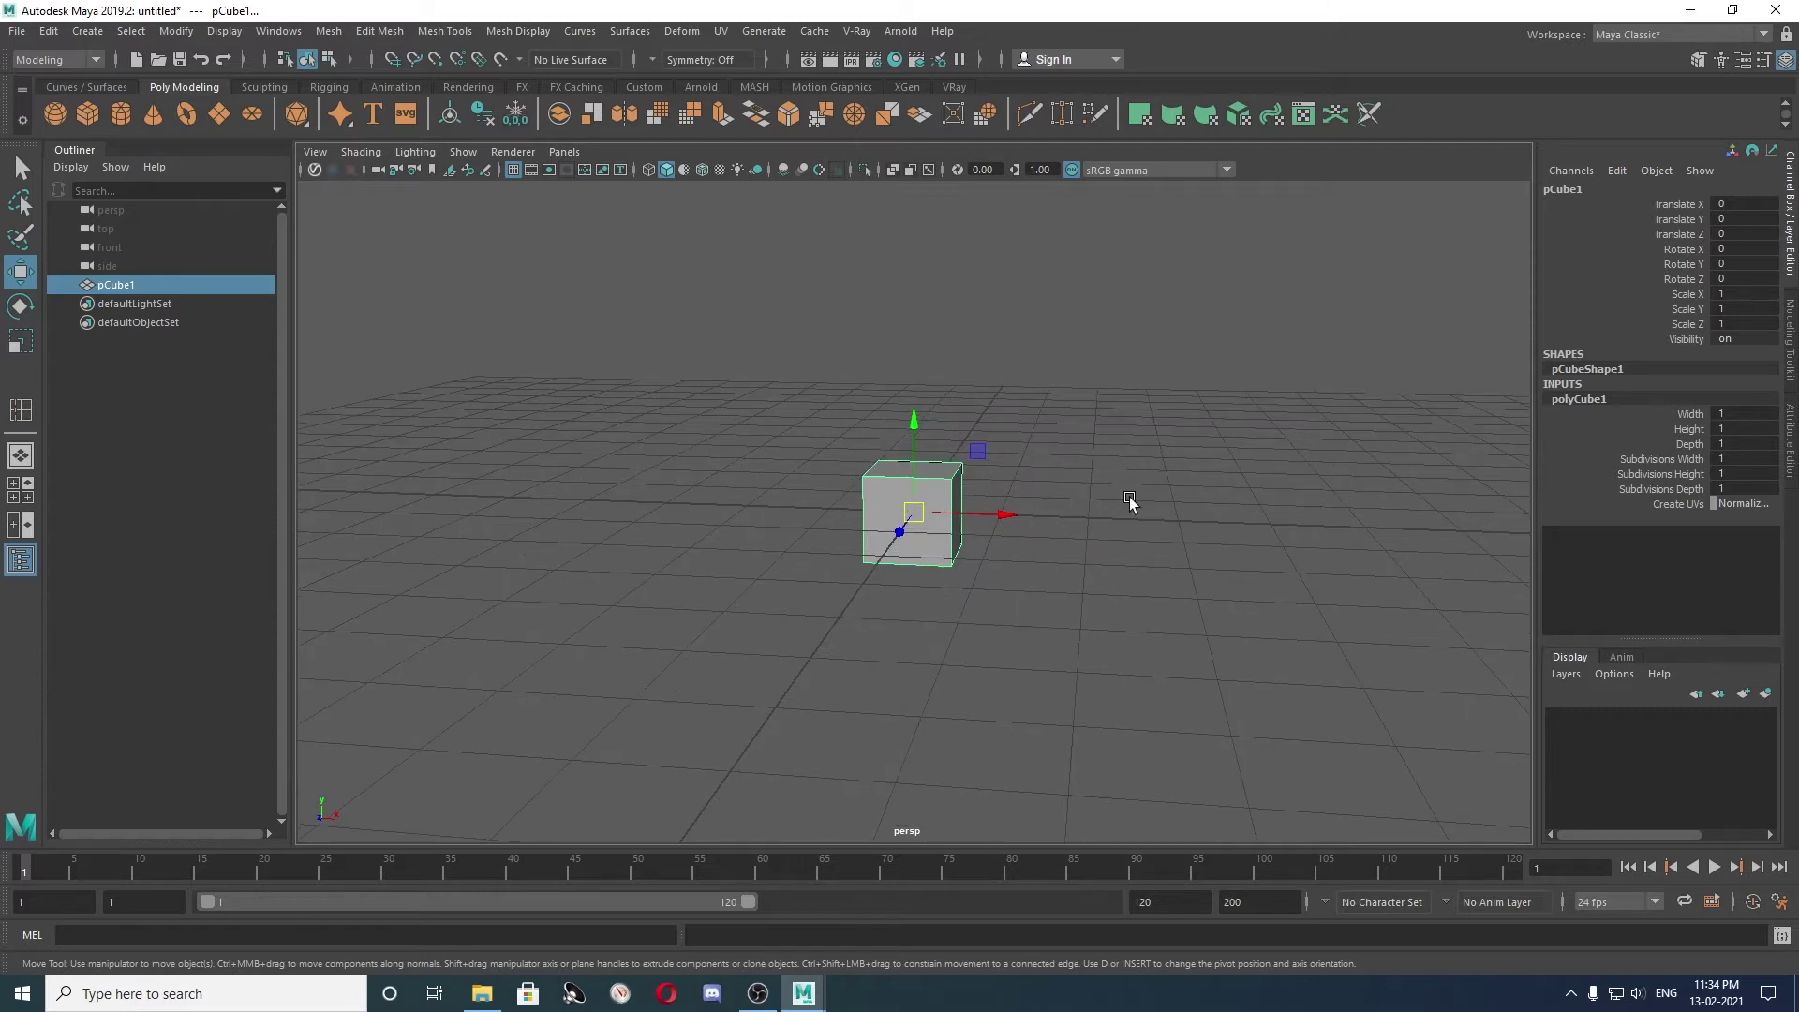
pyautogui.doubleClick(1739, 413)
pyautogui.write('8')
pyautogui.press('Return')
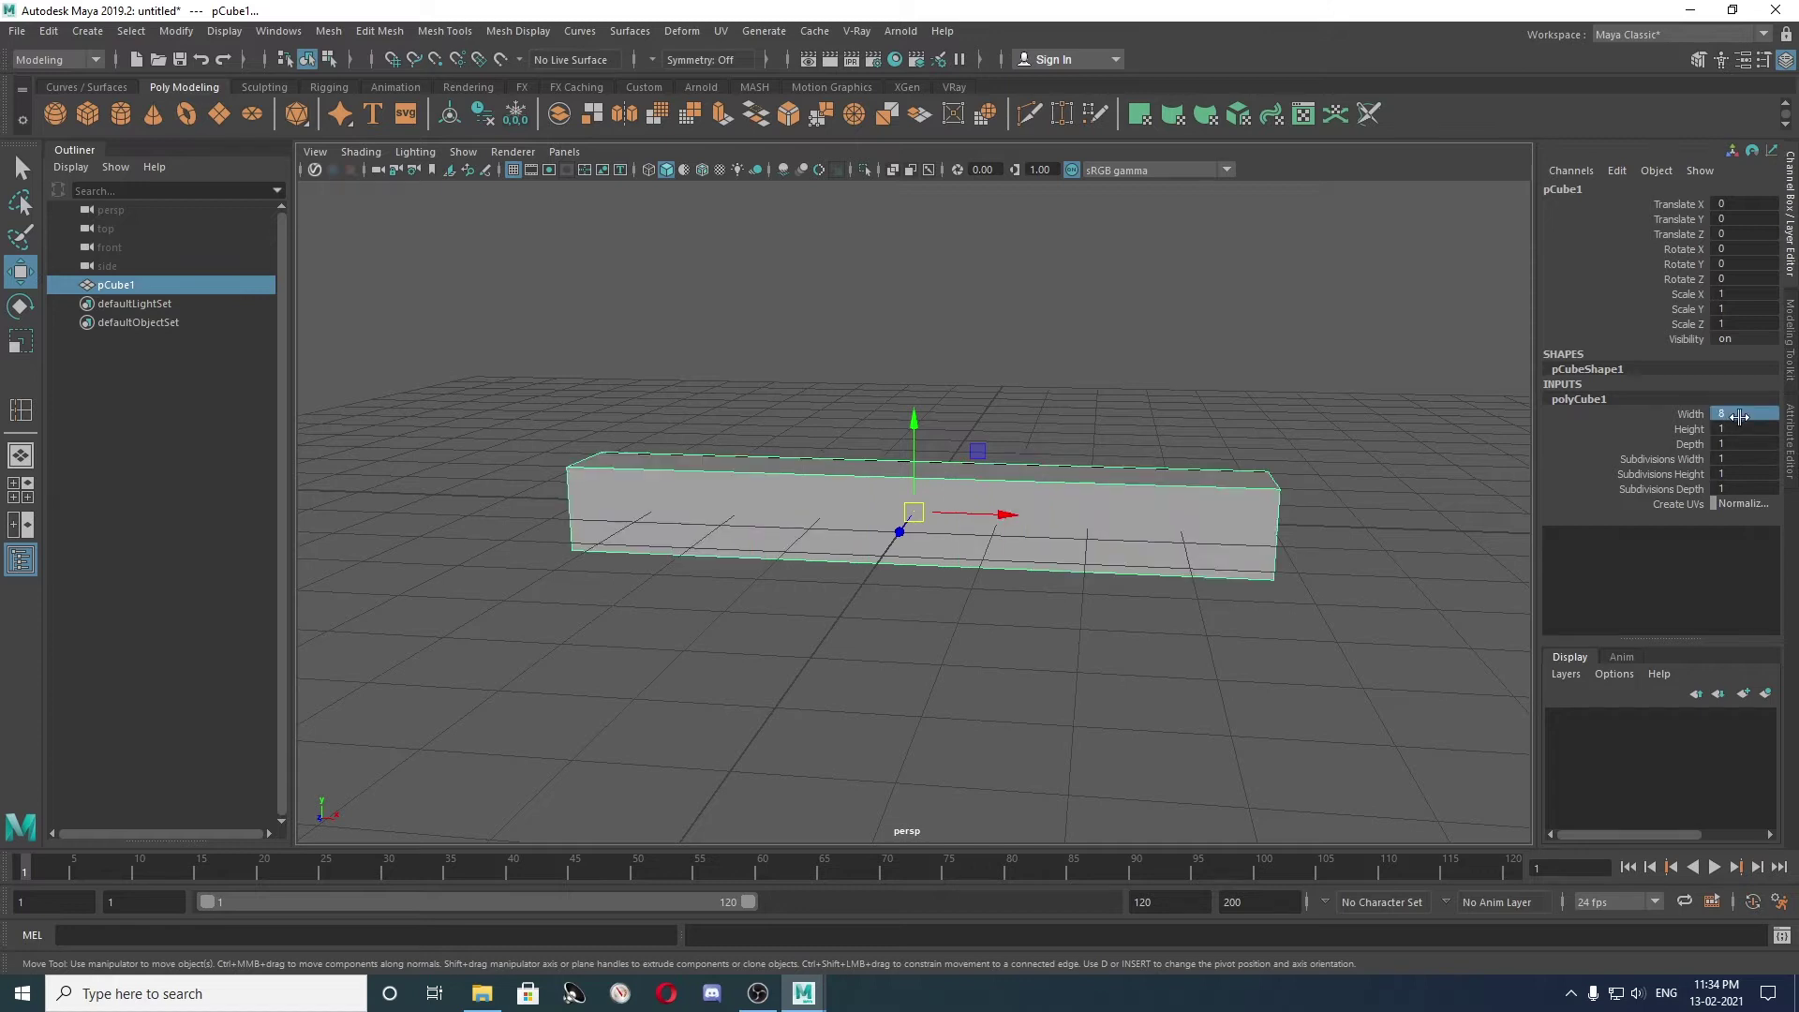
pyautogui.doubleClick(1744, 443)
pyautogui.write('8')
pyautogui.press('Return')
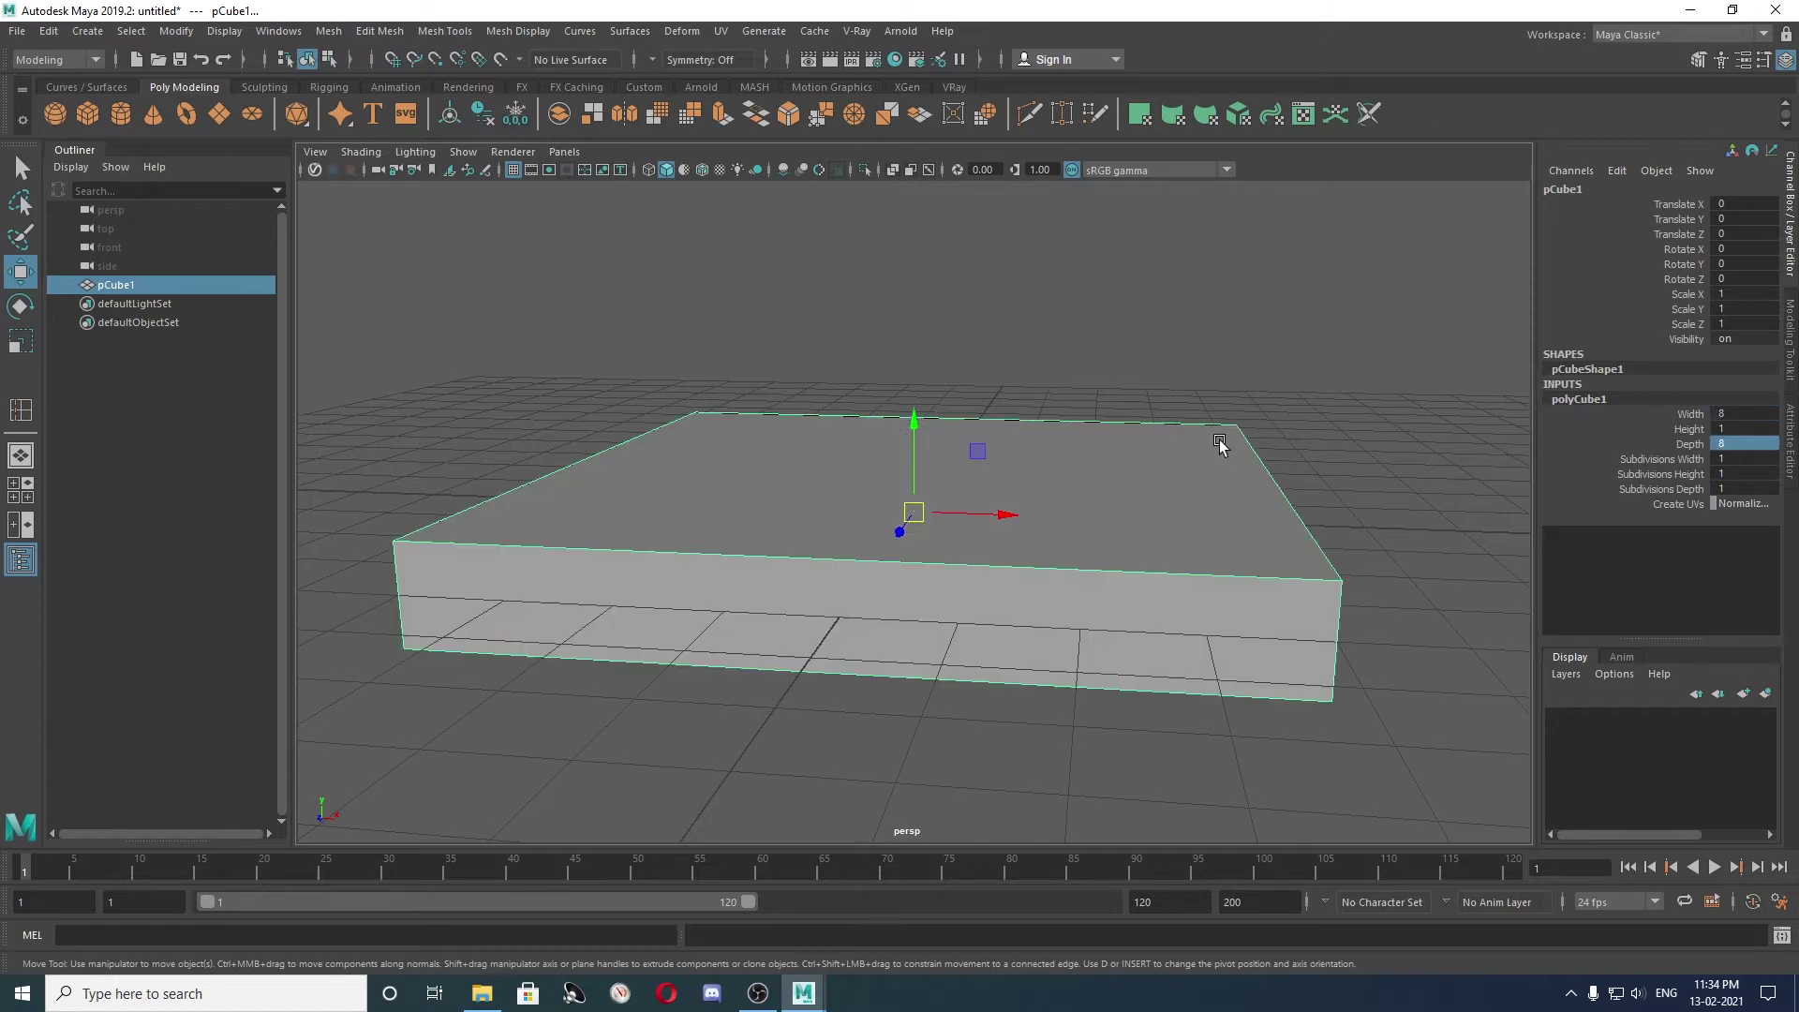
pyautogui.scroll(-5, 1124, 459)
pyautogui.scroll(1, 1016, 469)
# Orbit around the 8×8 slab to inspect it from below and above.
pyautogui.moveTo(1172, 462)
pyautogui.keyDown('alt'); pyautogui.mouseDown()
pyautogui.moveTo(956, 470)
pyautogui.moveTo(1129, 470)
pyautogui.moveTo(1115, 398)
pyautogui.moveTo(813, 434)
pyautogui.mouseUp(); pyautogui.keyUp('alt')
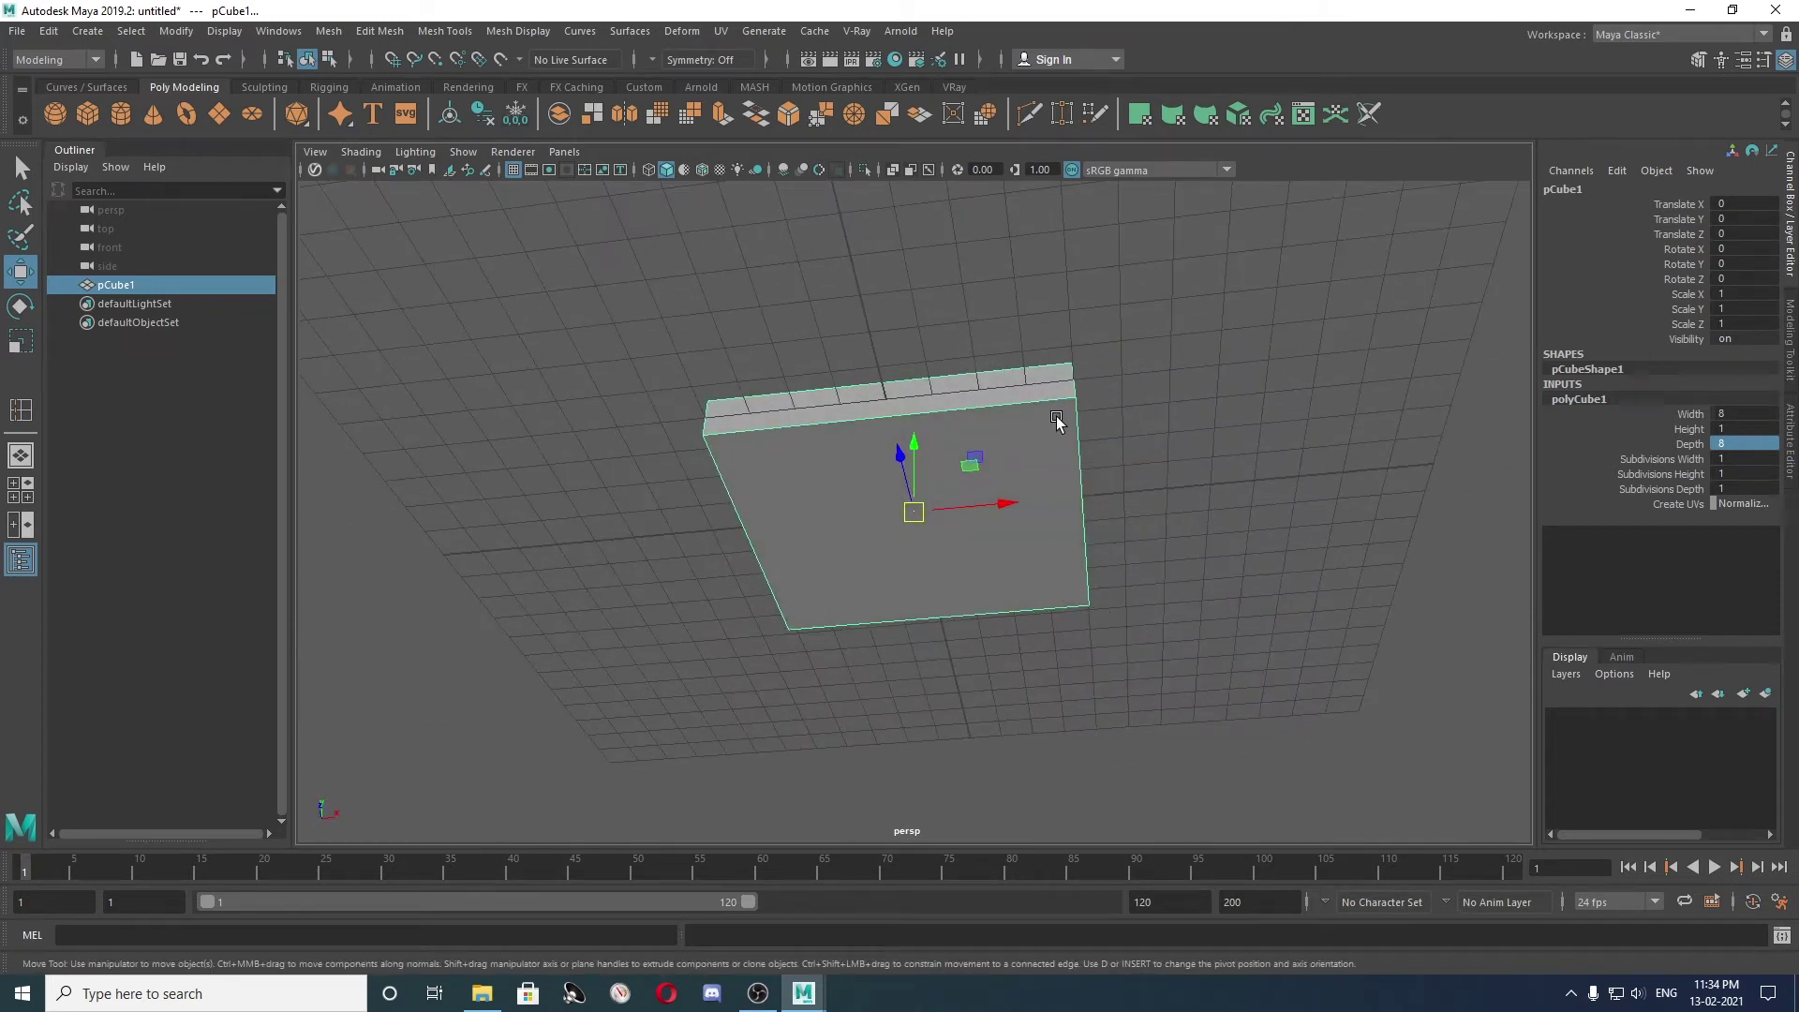
pyautogui.moveTo(905, 457)
pyautogui.keyDown('alt'); pyautogui.mouseDown()
pyautogui.moveTo(823, 571)
pyautogui.moveTo(883, 534)
pyautogui.mouseUp(); pyautogui.keyUp('alt')
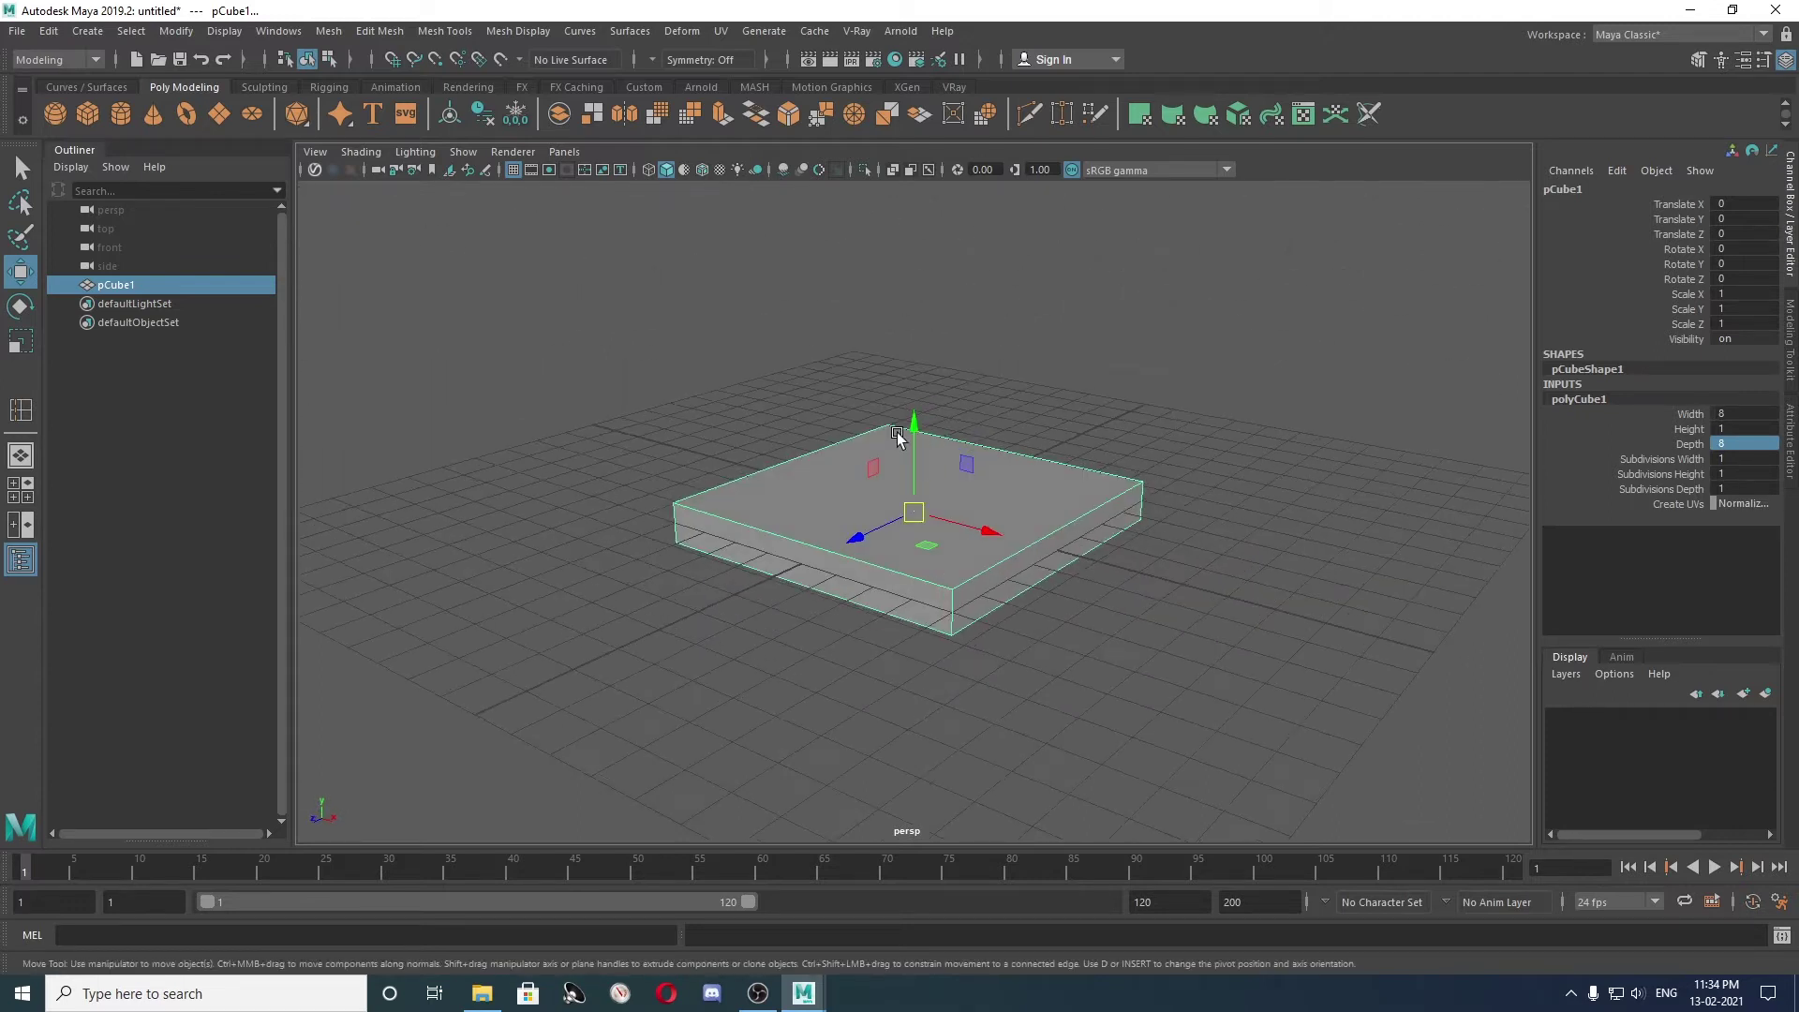
pyautogui.moveTo(1052, 479)
pyautogui.keyDown('alt'); pyautogui.mouseDown()
pyautogui.moveTo(975, 469)
pyautogui.moveTo(990, 476)
pyautogui.moveTo(1107, 321)
pyautogui.mouseUp(); pyautogui.keyUp('alt')
pyautogui.keyDown('alt'); pyautogui.moveTo(993, 368); pyautogui.dragTo(988, 335); pyautogui.keyUp('alt')
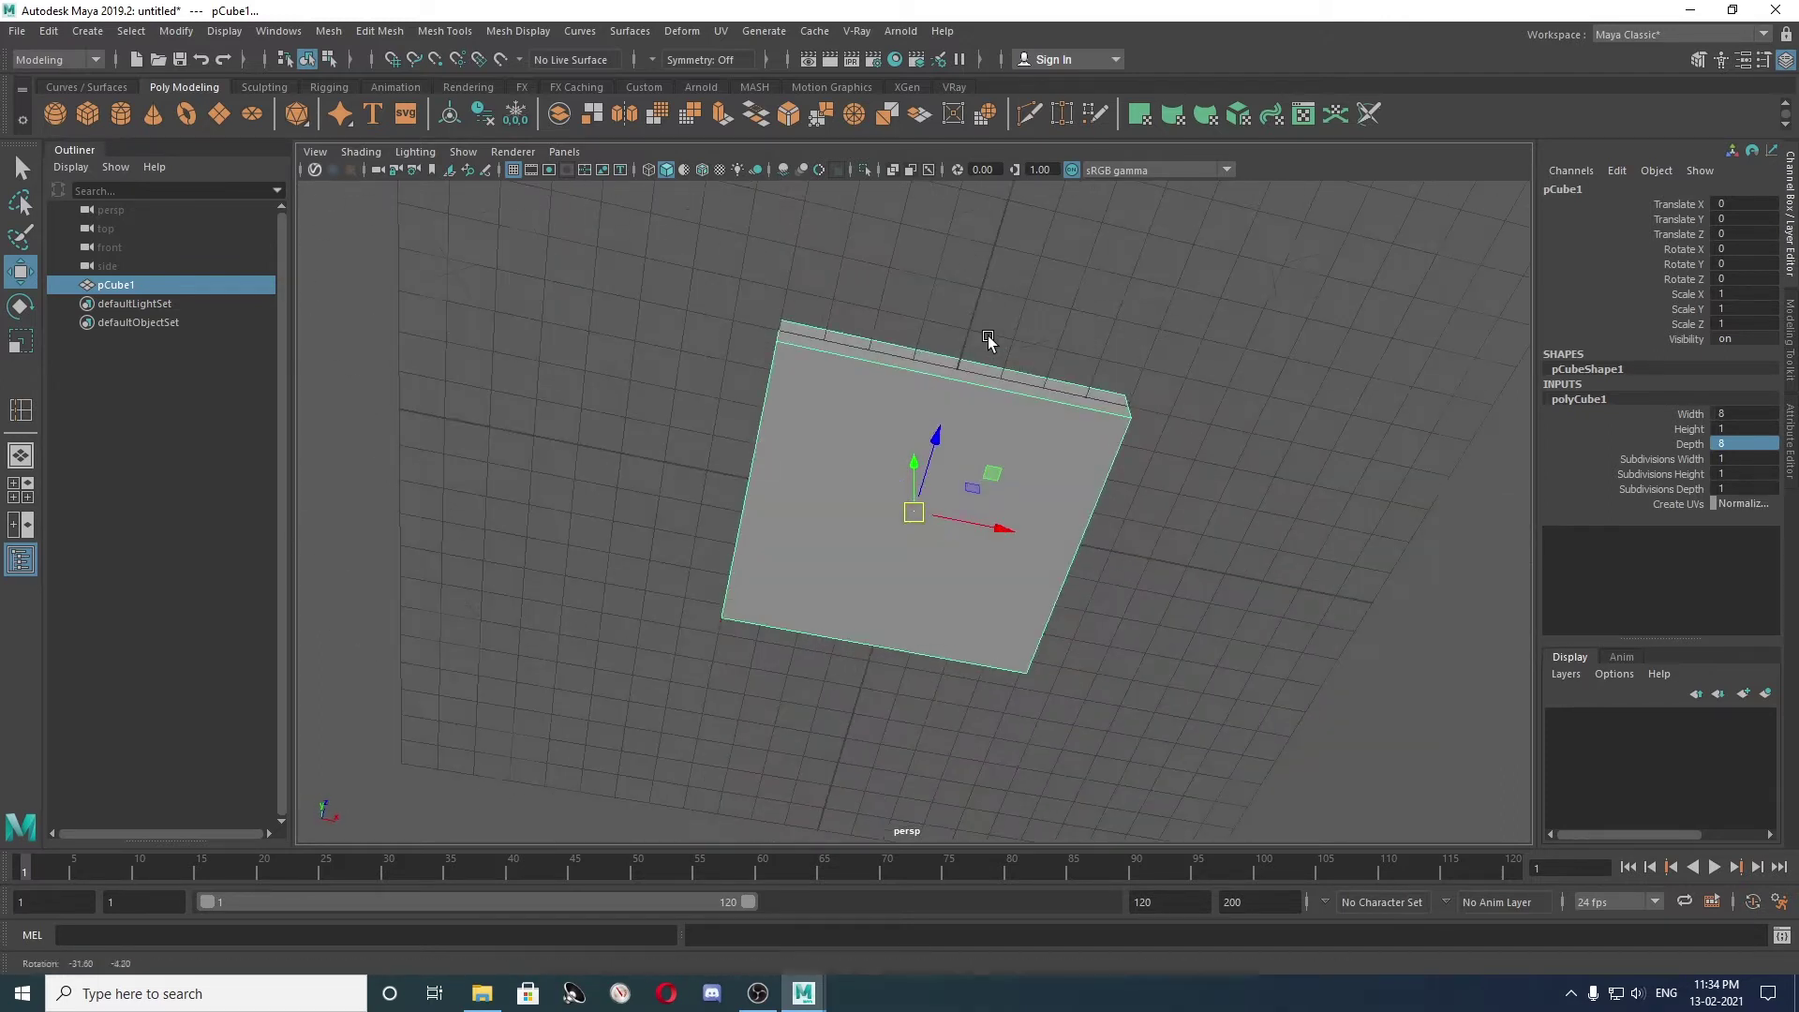
pyautogui.keyDown('alt'); pyautogui.moveTo(806, 386); pyautogui.dragTo(822, 341); pyautogui.keyUp('alt')
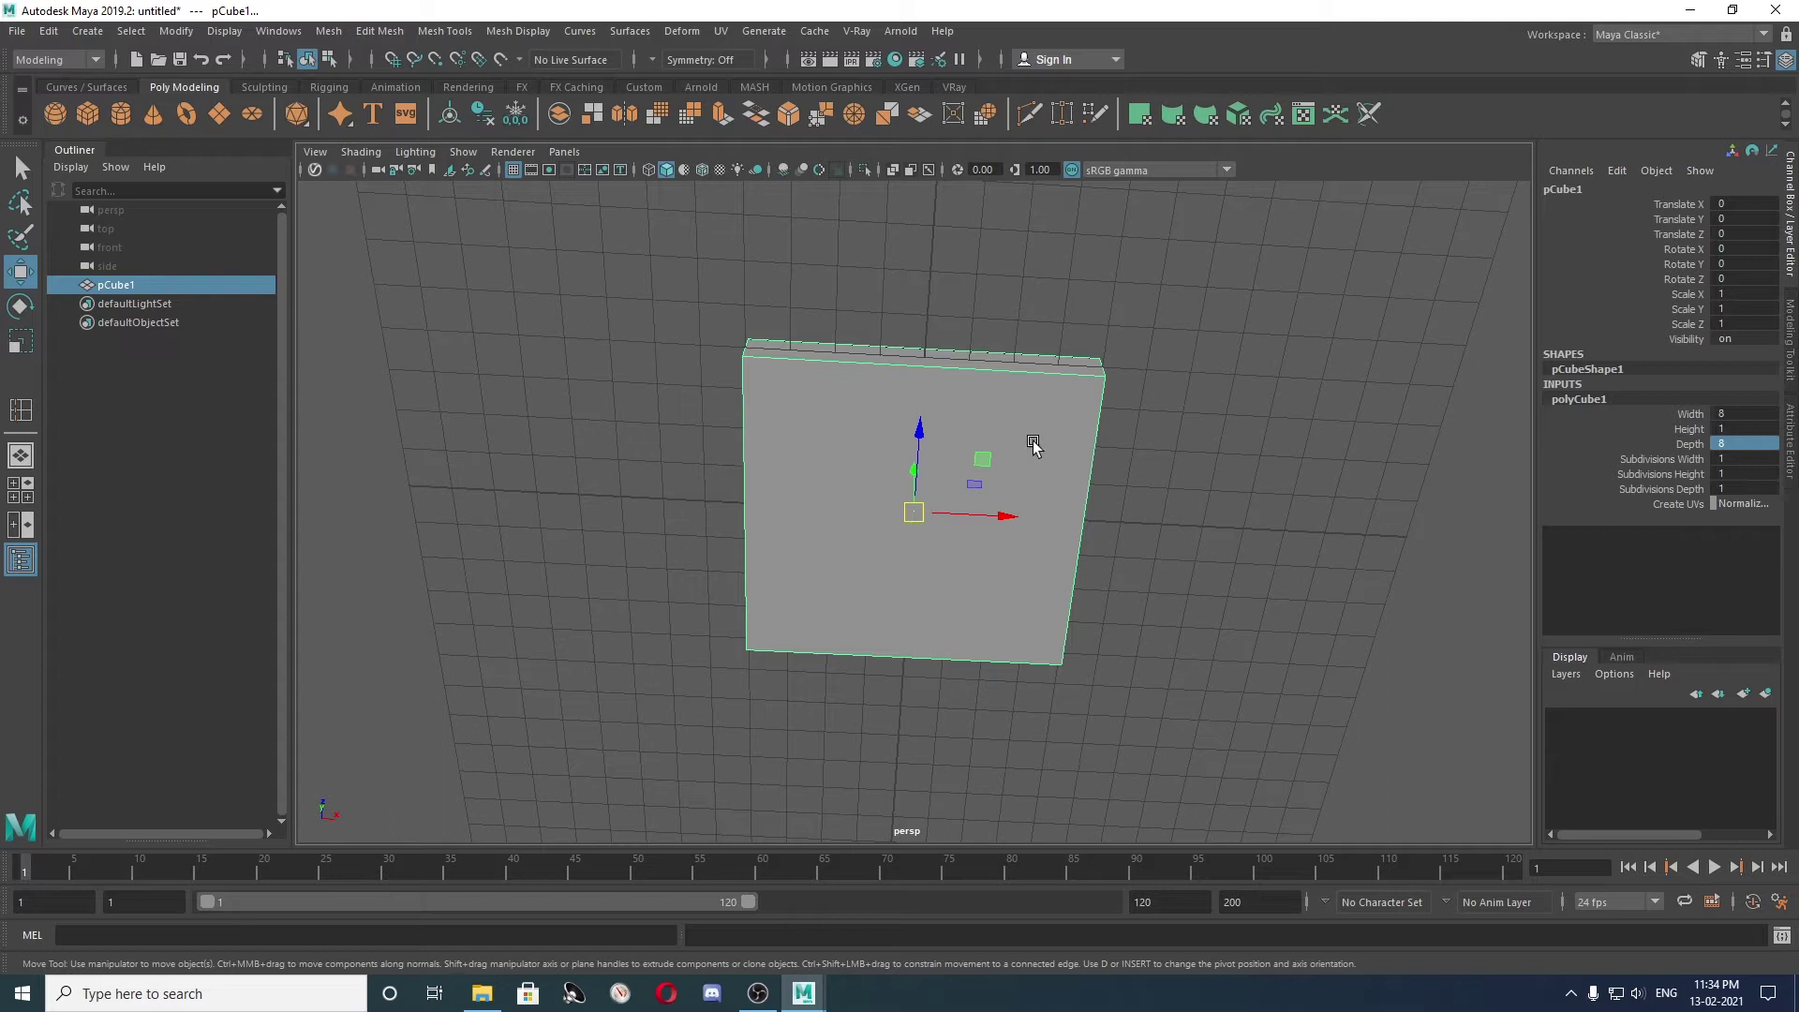
# Insert four edge loops with Insert Edge Loop, one near each side of the slab.
pyautogui.click(362, 33)
pyautogui.moveTo(444, 31)
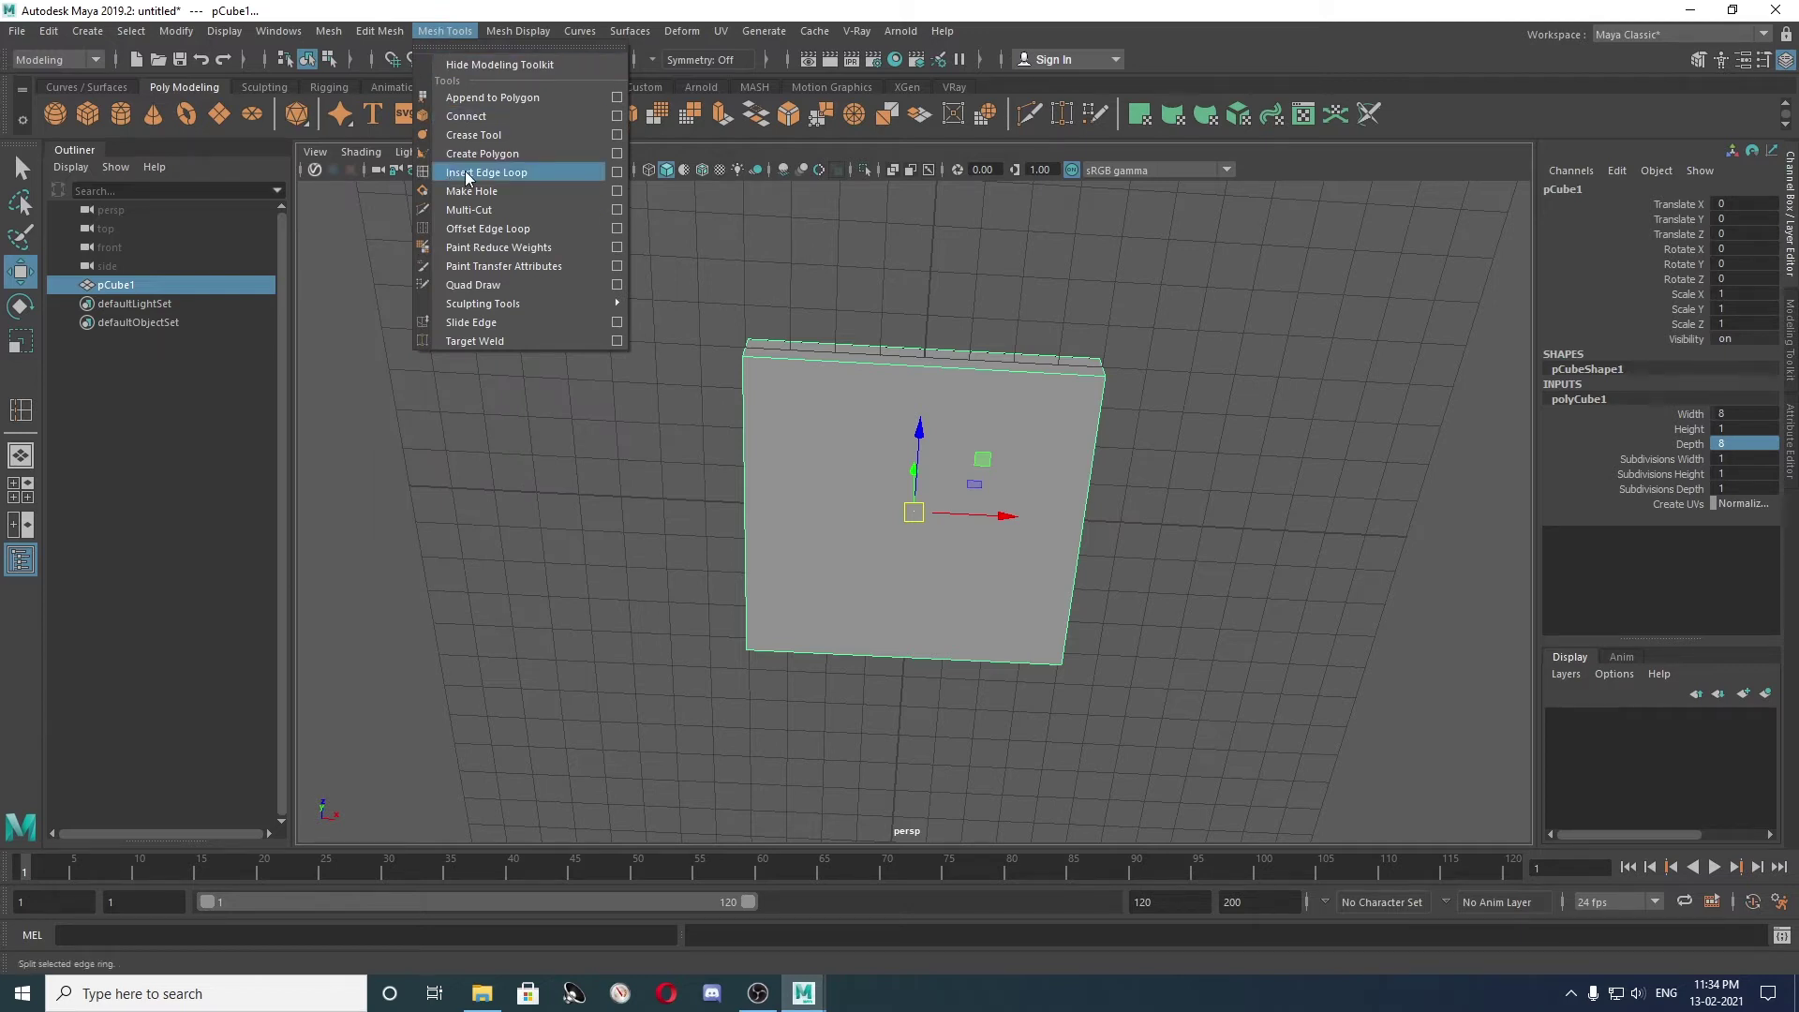
pyautogui.click(467, 174)
pyautogui.click(790, 360)
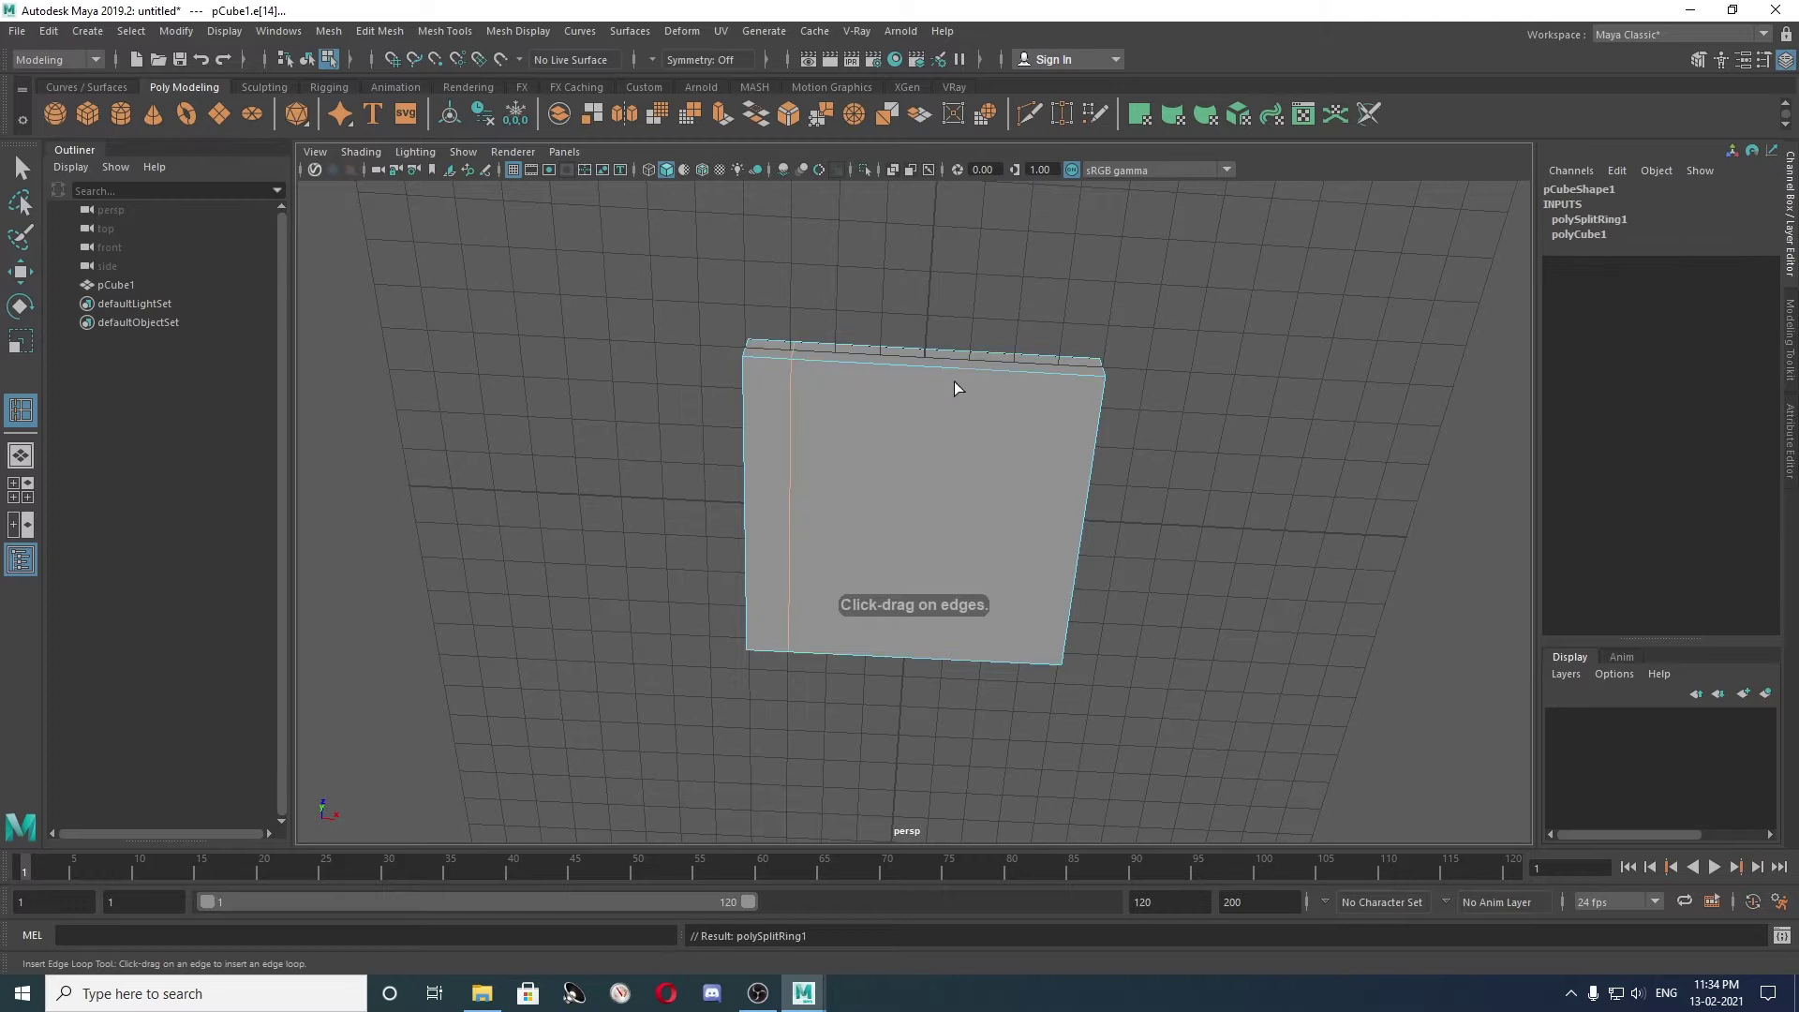
pyautogui.click(1060, 374)
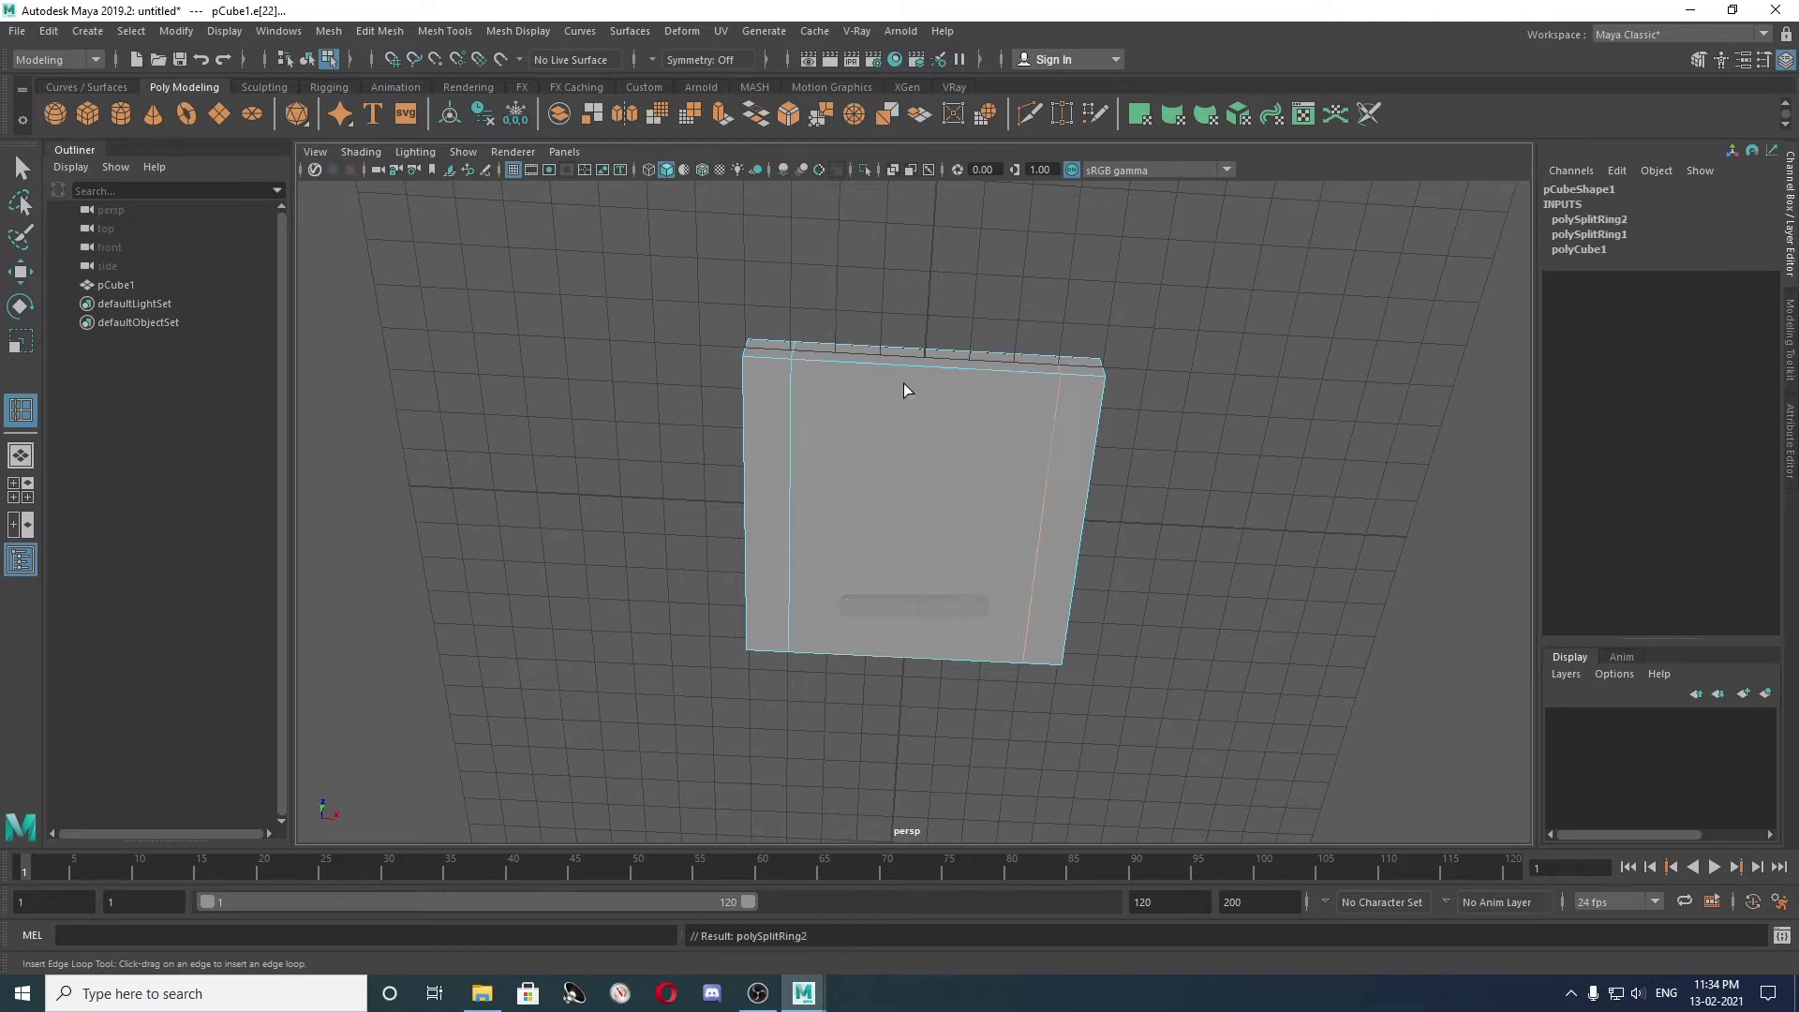
pyautogui.click(789, 391)
pyautogui.keyDown('alt'); pyautogui.moveTo(790, 391); pyautogui.dragTo(1029, 397); pyautogui.keyUp('alt')
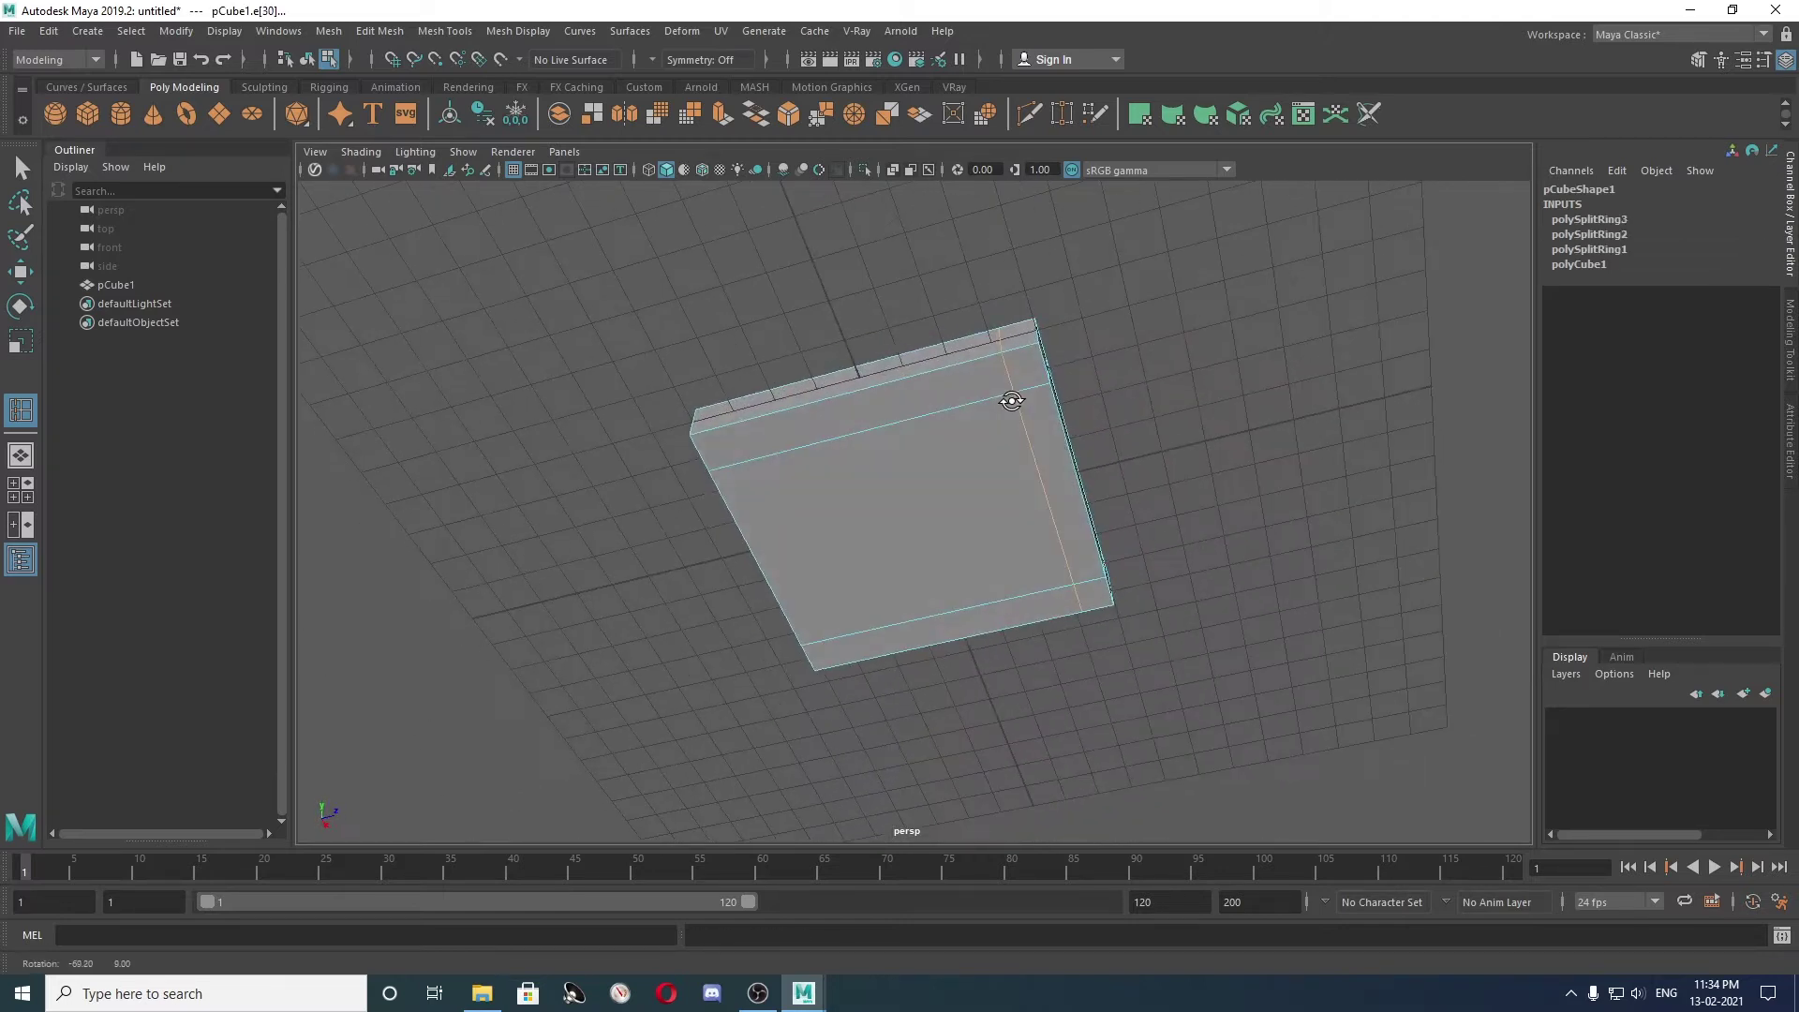
pyautogui.keyDown('alt'); pyautogui.moveTo(998, 352); pyautogui.dragTo(820, 373); pyautogui.keyUp('alt')
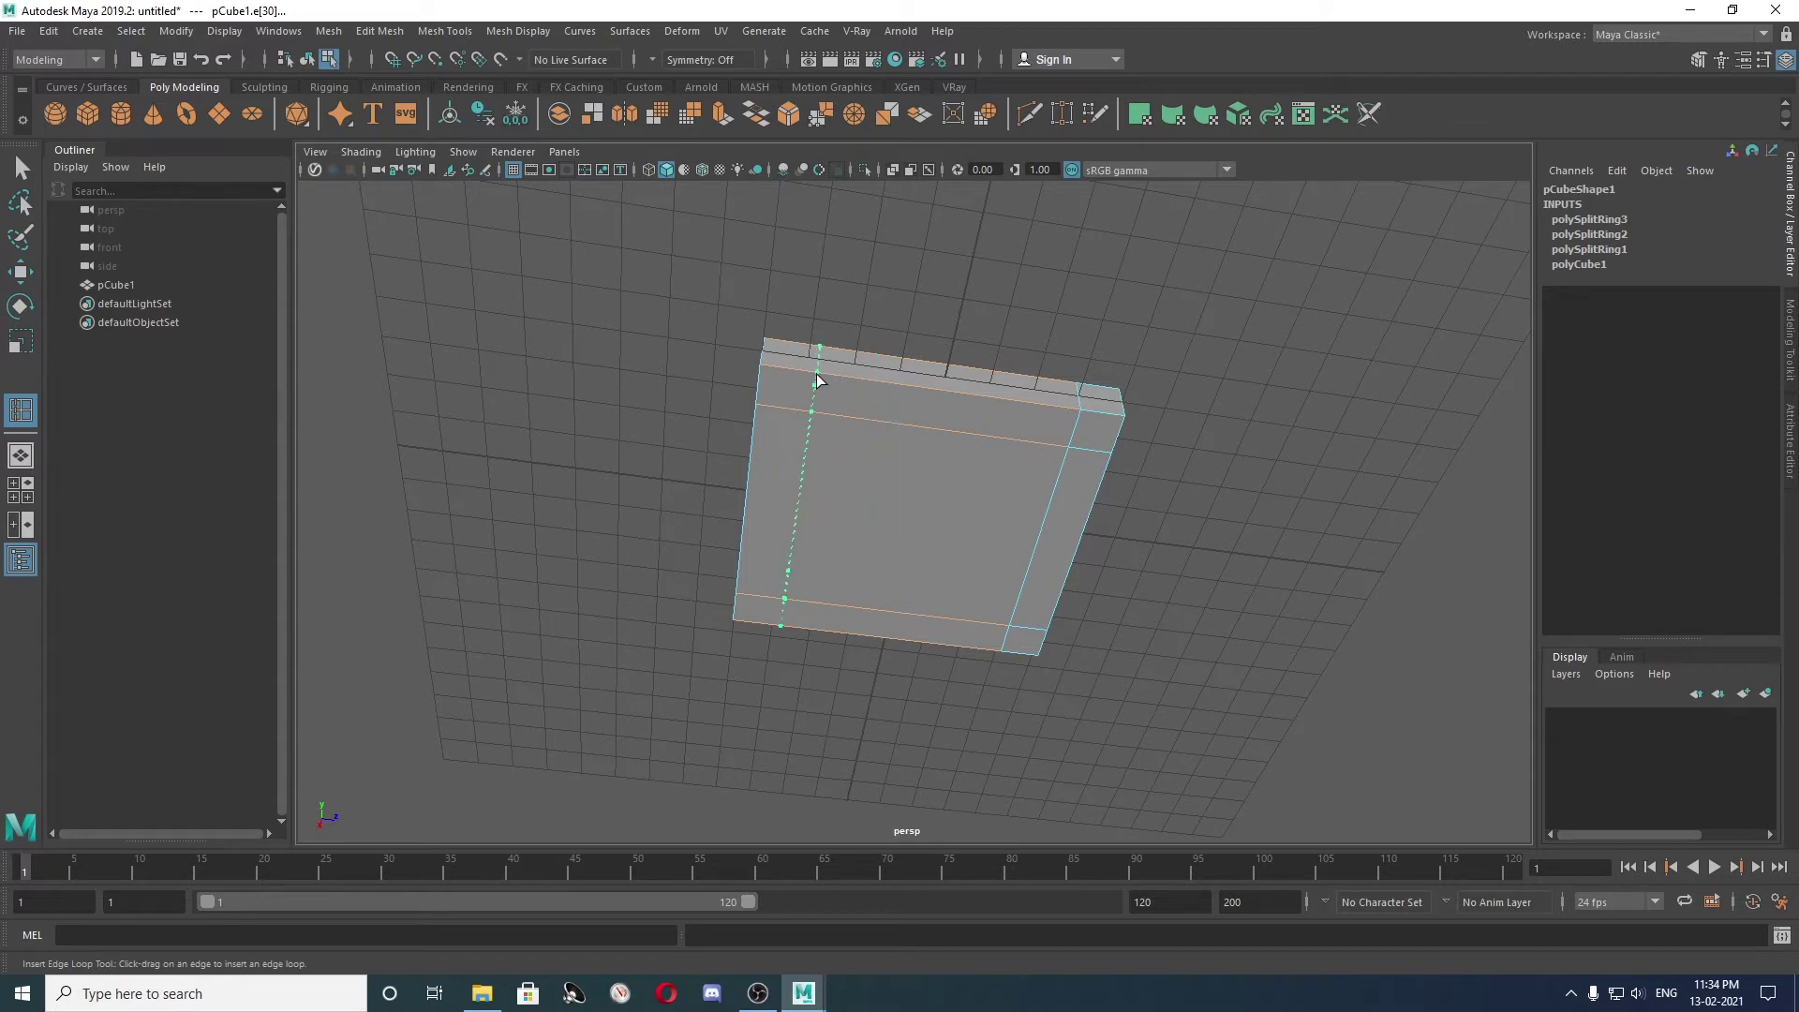
pyautogui.click(816, 373)
pyautogui.moveTo(817, 374)
pyautogui.keyDown('alt'); pyautogui.mouseDown()
pyautogui.moveTo(727, 308)
pyautogui.moveTo(863, 329)
pyautogui.mouseUp(); pyautogui.keyUp('alt')
pyautogui.press('w')
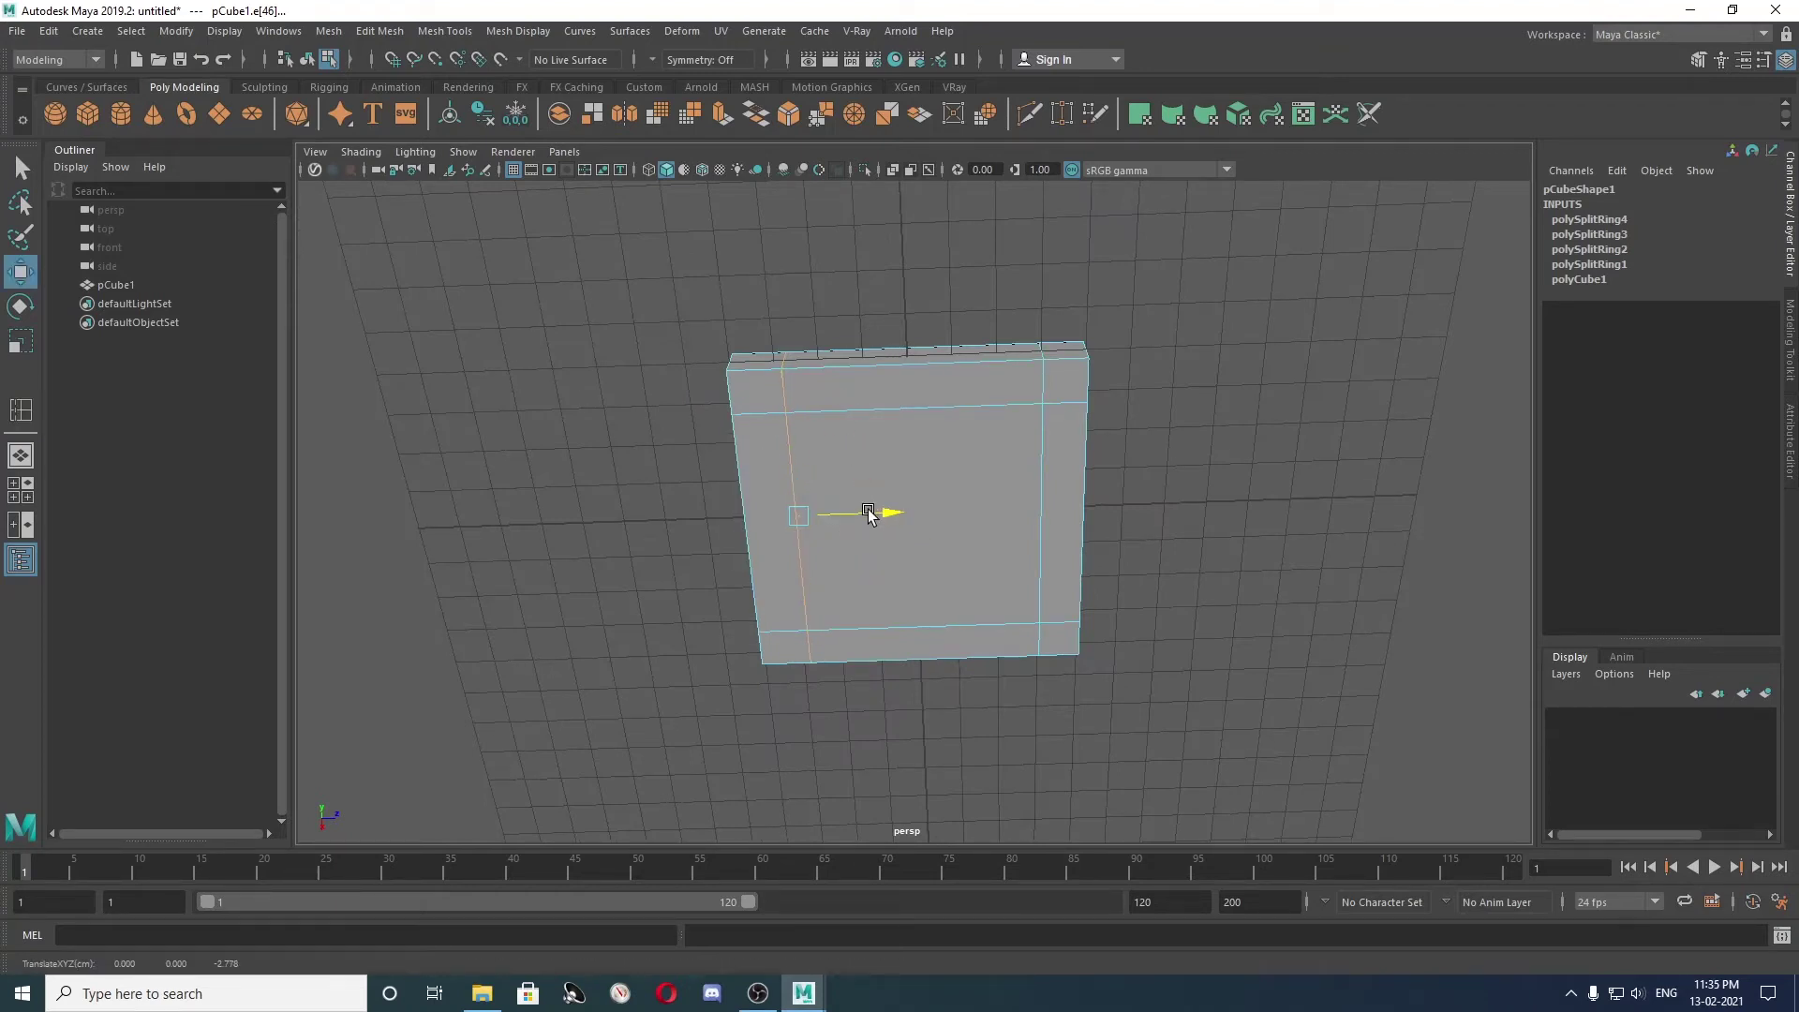
# Clear the edge selection and orbit in to view the slab's underside.
pyautogui.click(699, 502)
pyautogui.moveTo(1047, 465)
pyautogui.keyDown('alt'); pyautogui.mouseDown()
pyautogui.moveTo(976, 362)
pyautogui.moveTo(815, 390)
pyautogui.mouseUp(); pyautogui.keyUp('alt')
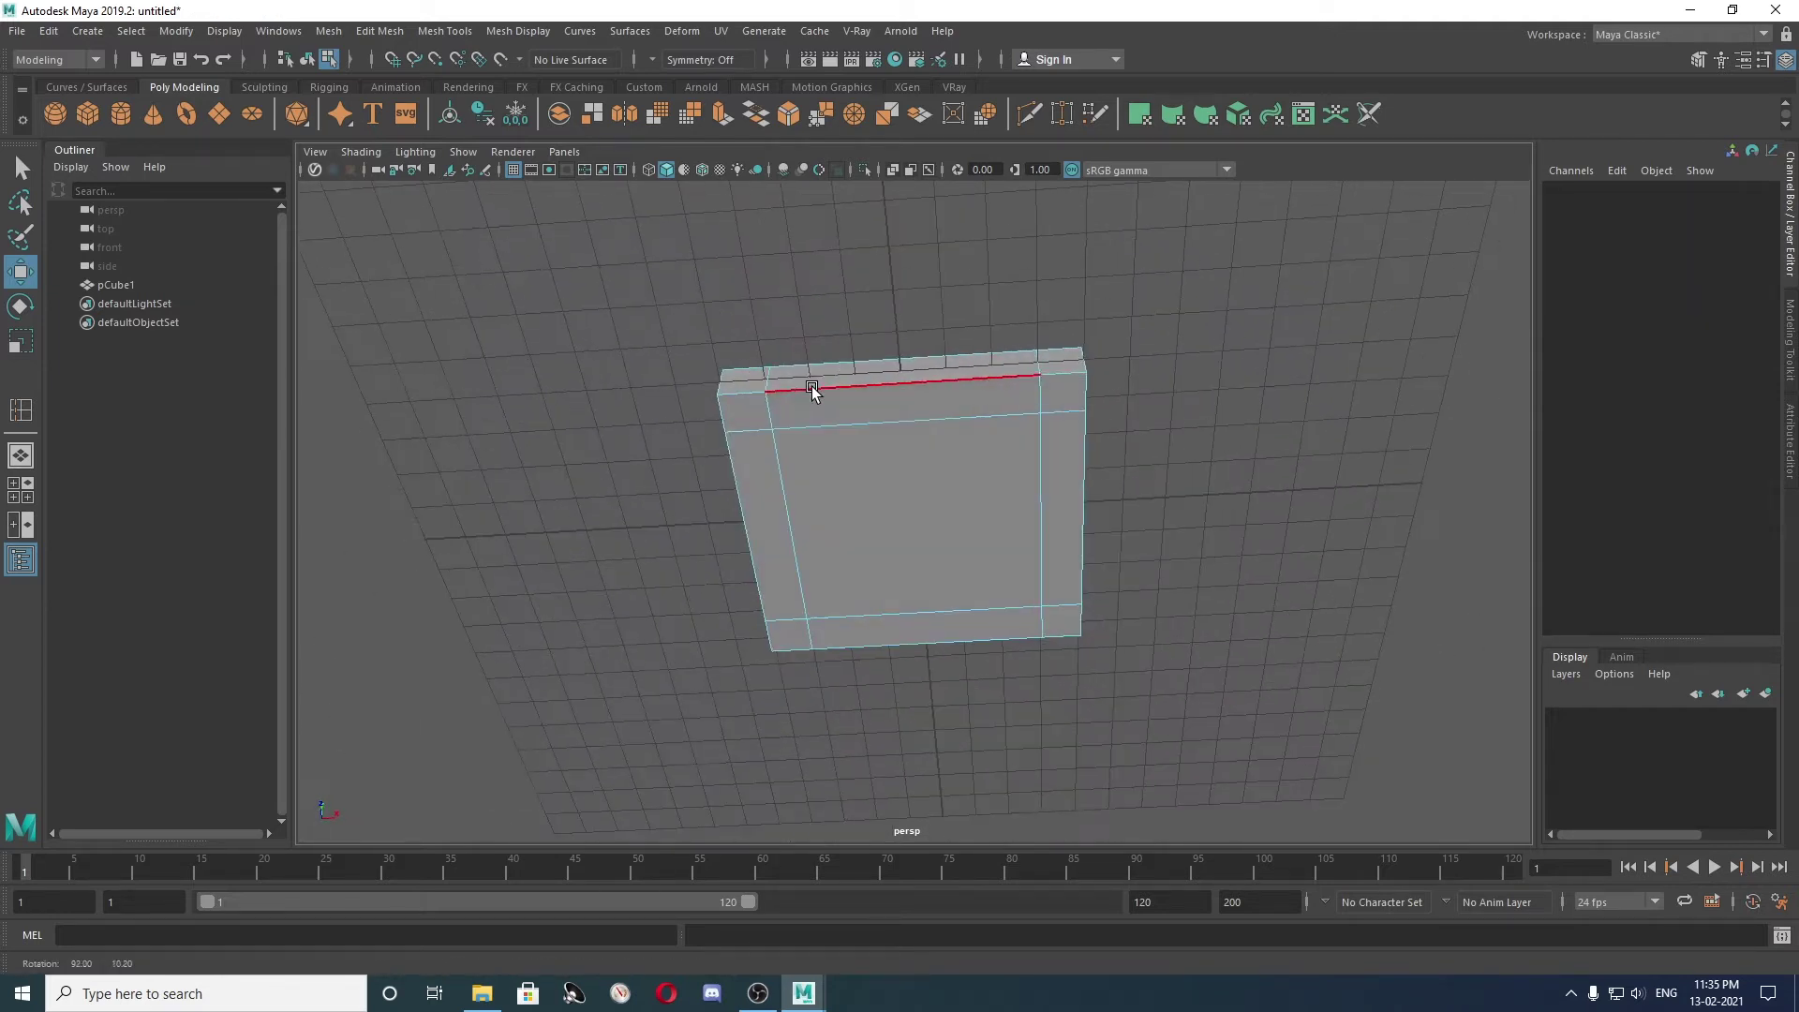
pyautogui.click(768, 459)
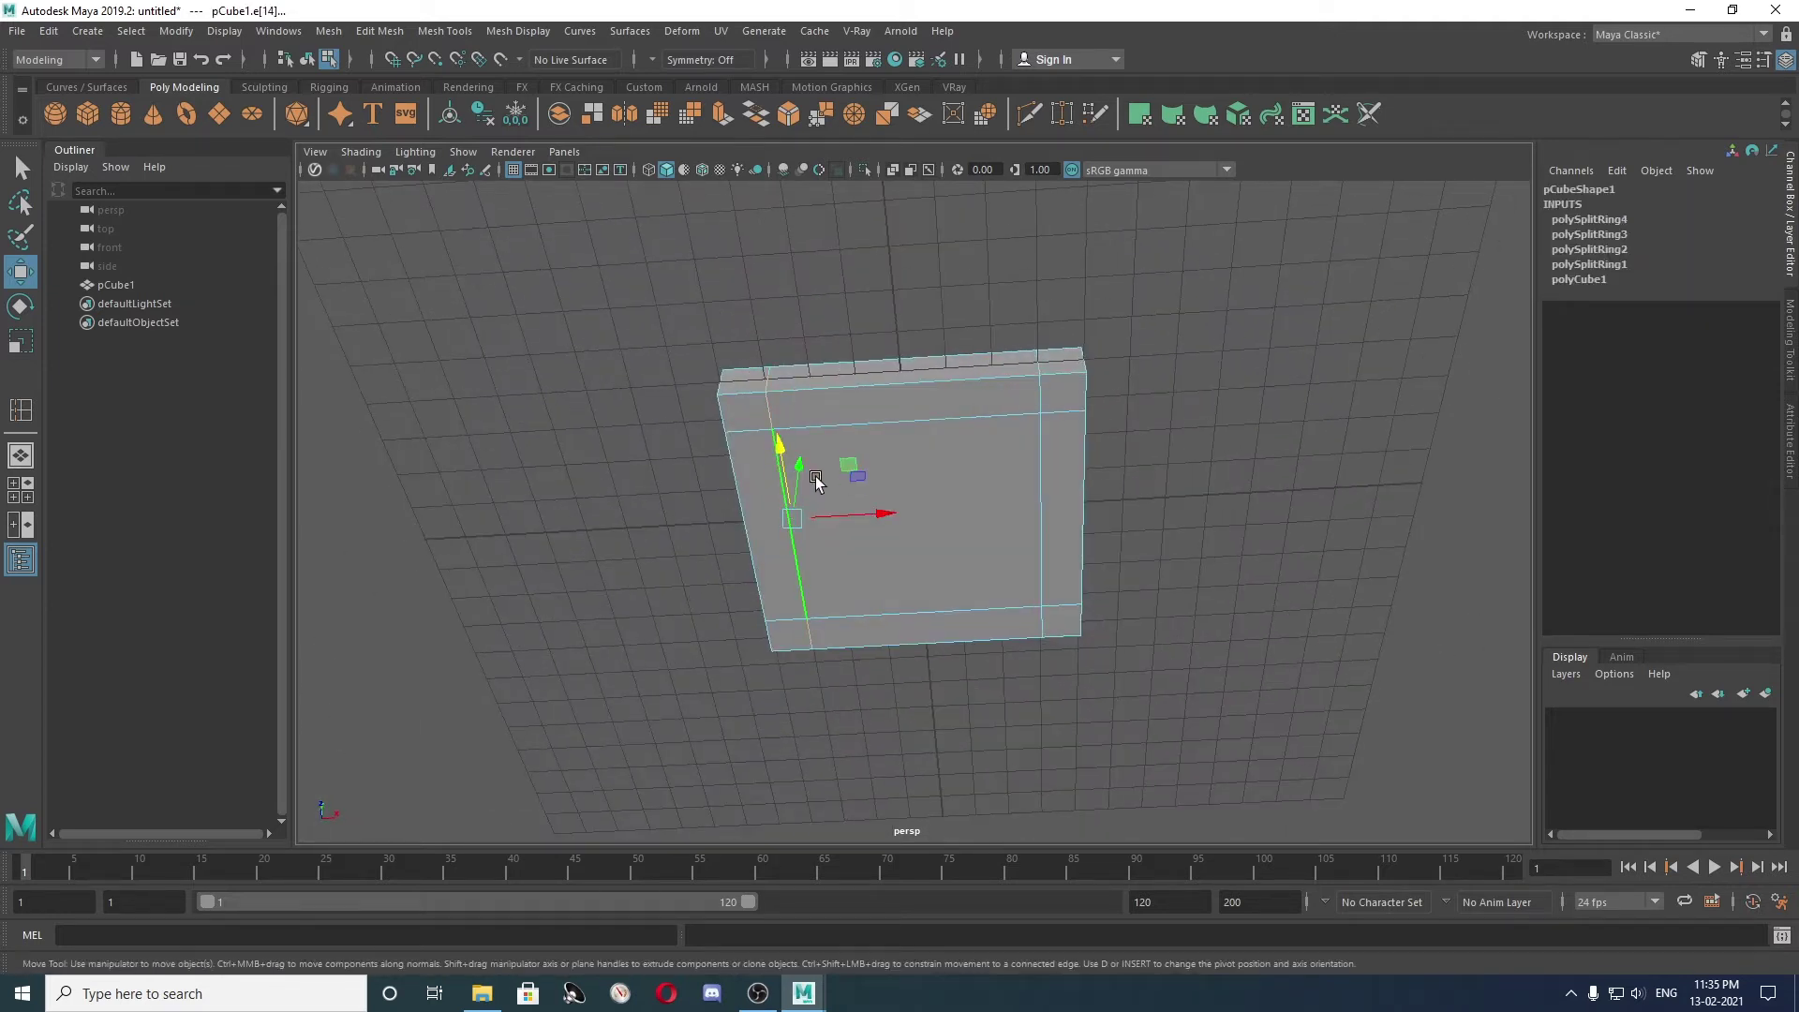
pyautogui.click(1176, 446)
pyautogui.moveTo(879, 434)
pyautogui.keyDown('alt'); pyautogui.mouseDown()
pyautogui.moveTo(963, 434)
pyautogui.moveTo(846, 425)
pyautogui.mouseUp(); pyautogui.keyUp('alt')
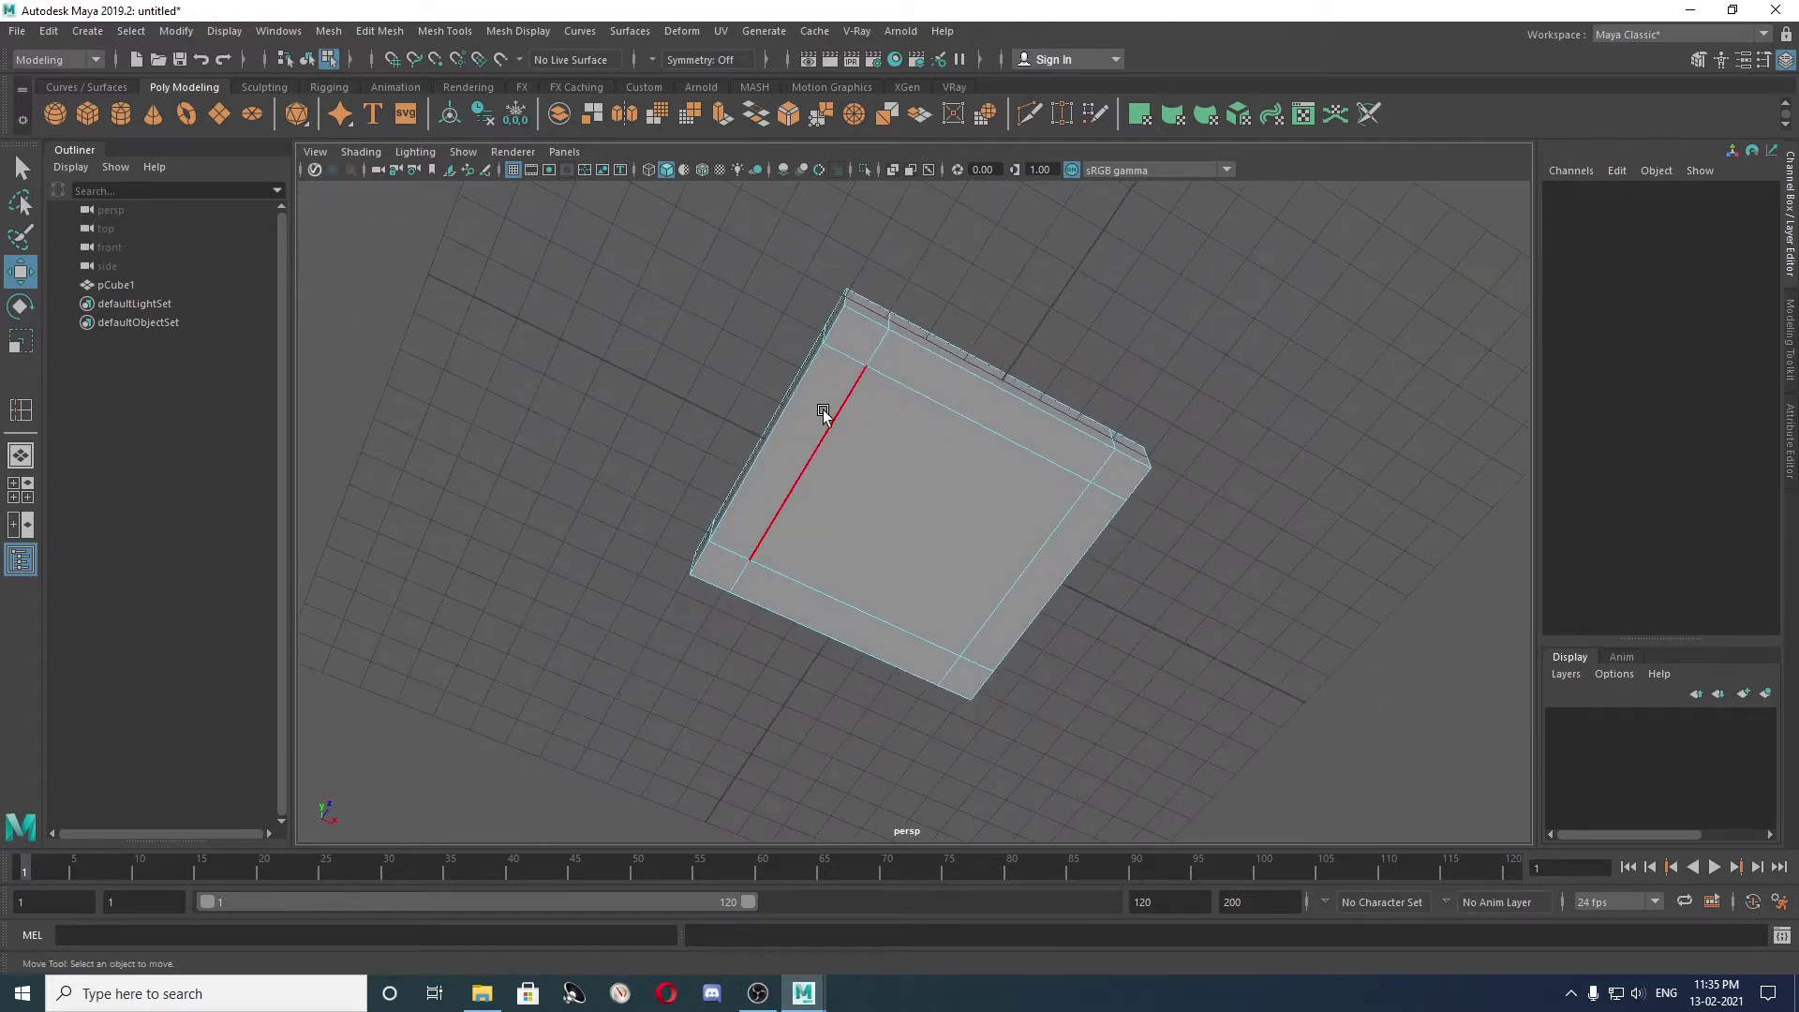
pyautogui.scroll(2, 823, 402)
pyautogui.scroll(2, 735, 480)
pyautogui.scroll(1, 736, 480)
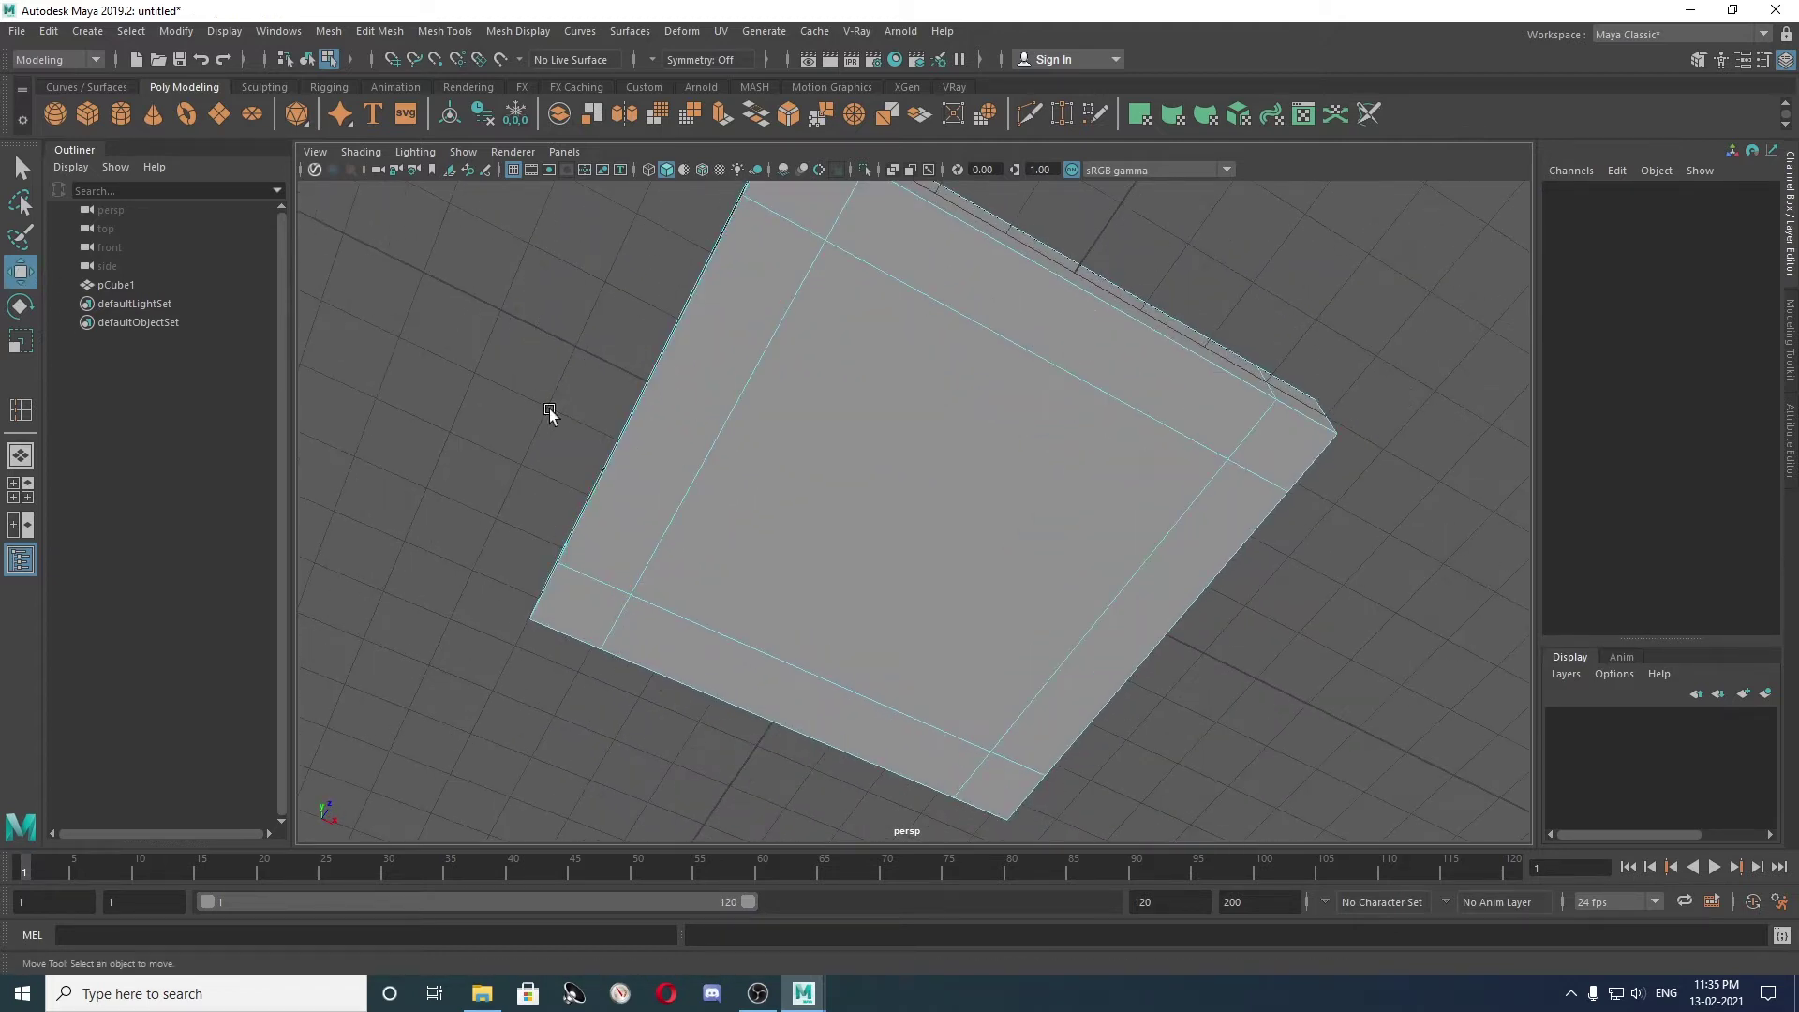
pyautogui.click(728, 414)
pyautogui.moveTo(728, 414)
pyautogui.keyDown('alt'); pyautogui.mouseDown()
pyautogui.moveTo(569, 458)
pyautogui.moveTo(638, 563)
pyautogui.mouseUp(); pyautogui.keyUp('alt')
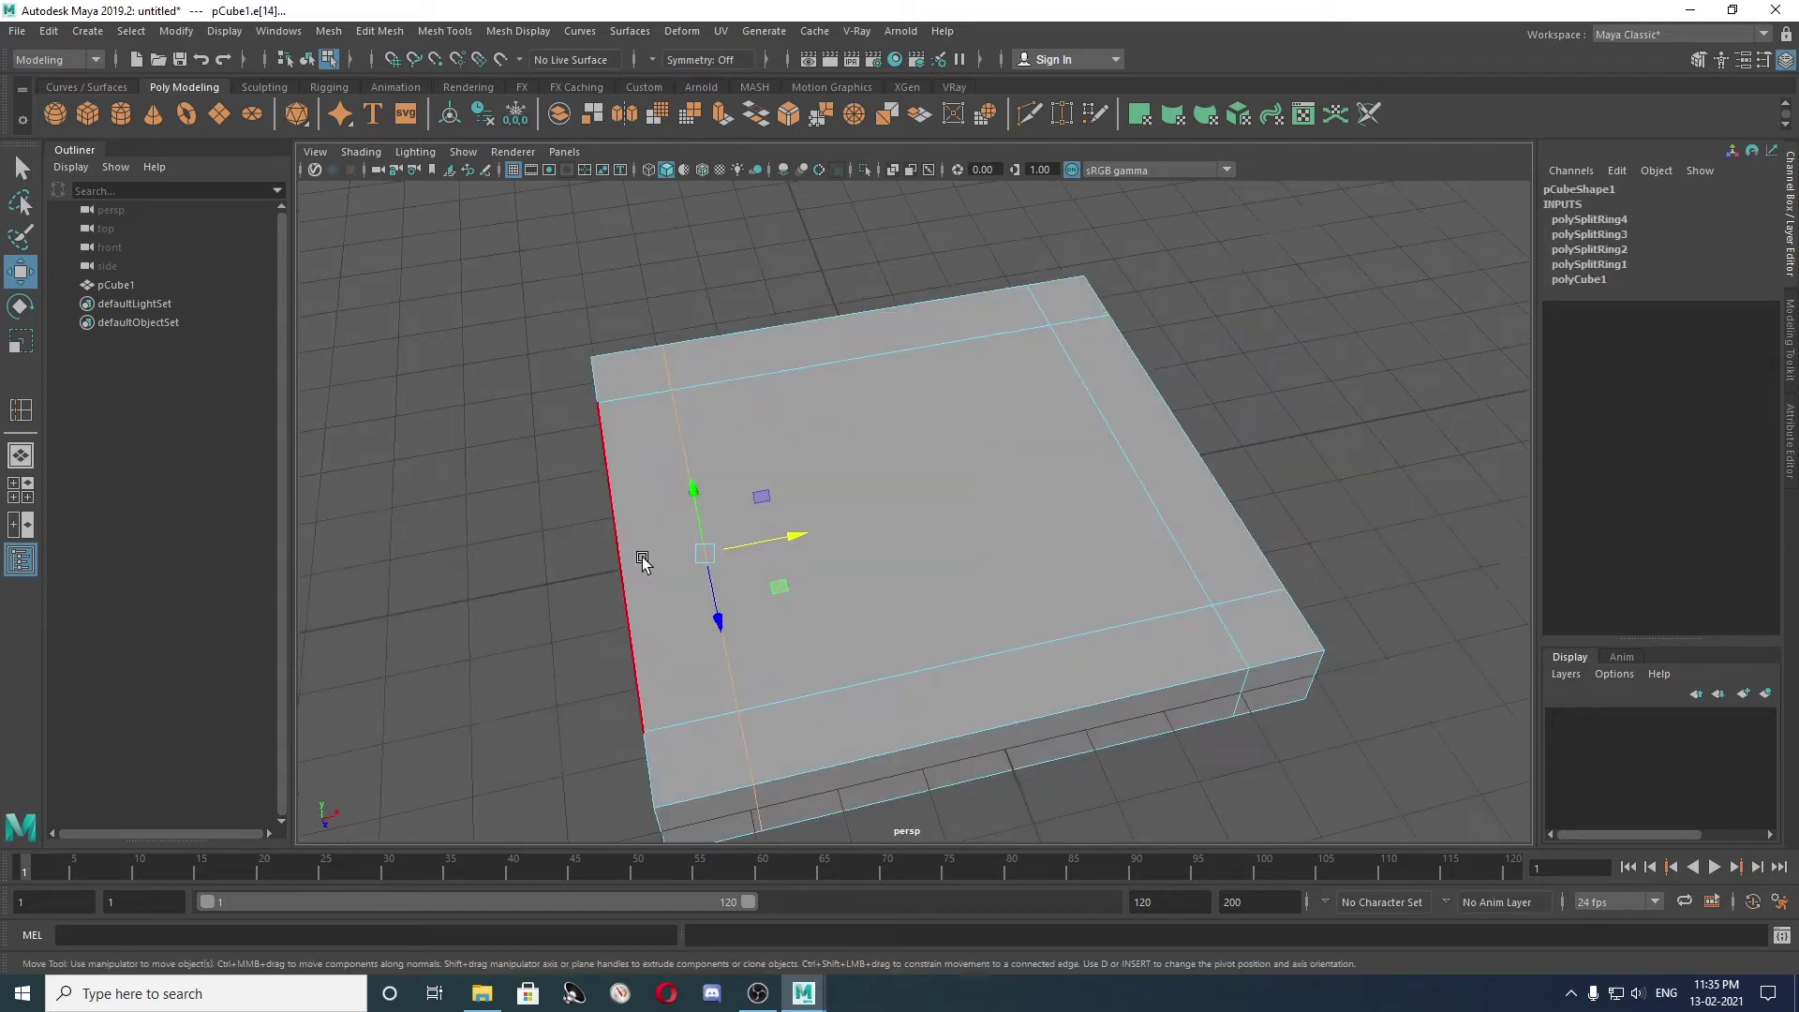
pyautogui.moveTo(1108, 482)
pyautogui.keyDown('alt'); pyautogui.mouseDown()
pyautogui.moveTo(968, 353)
pyautogui.moveTo(935, 381)
pyautogui.mouseUp(); pyautogui.keyUp('alt')
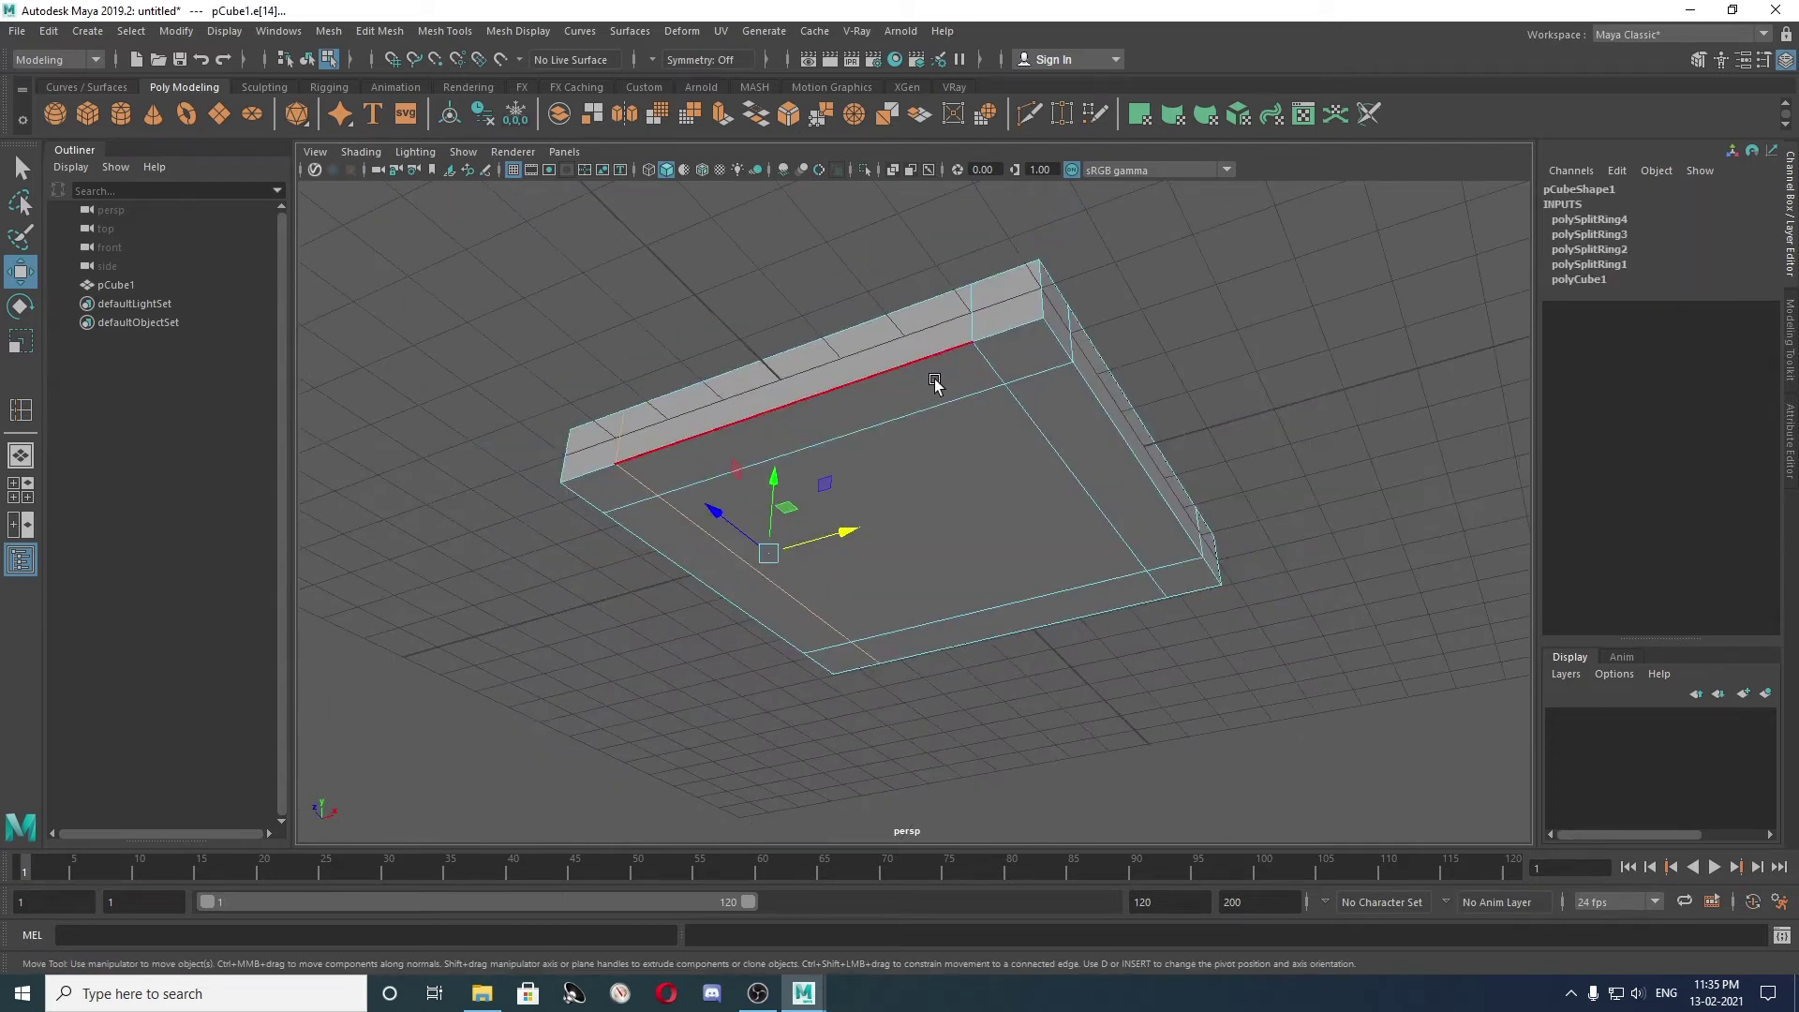
# Switch to Face mode and select the four corner faces on the slab's underside.
pyautogui.moveTo(935, 382); pyautogui.dragTo(934, 431, button='right')
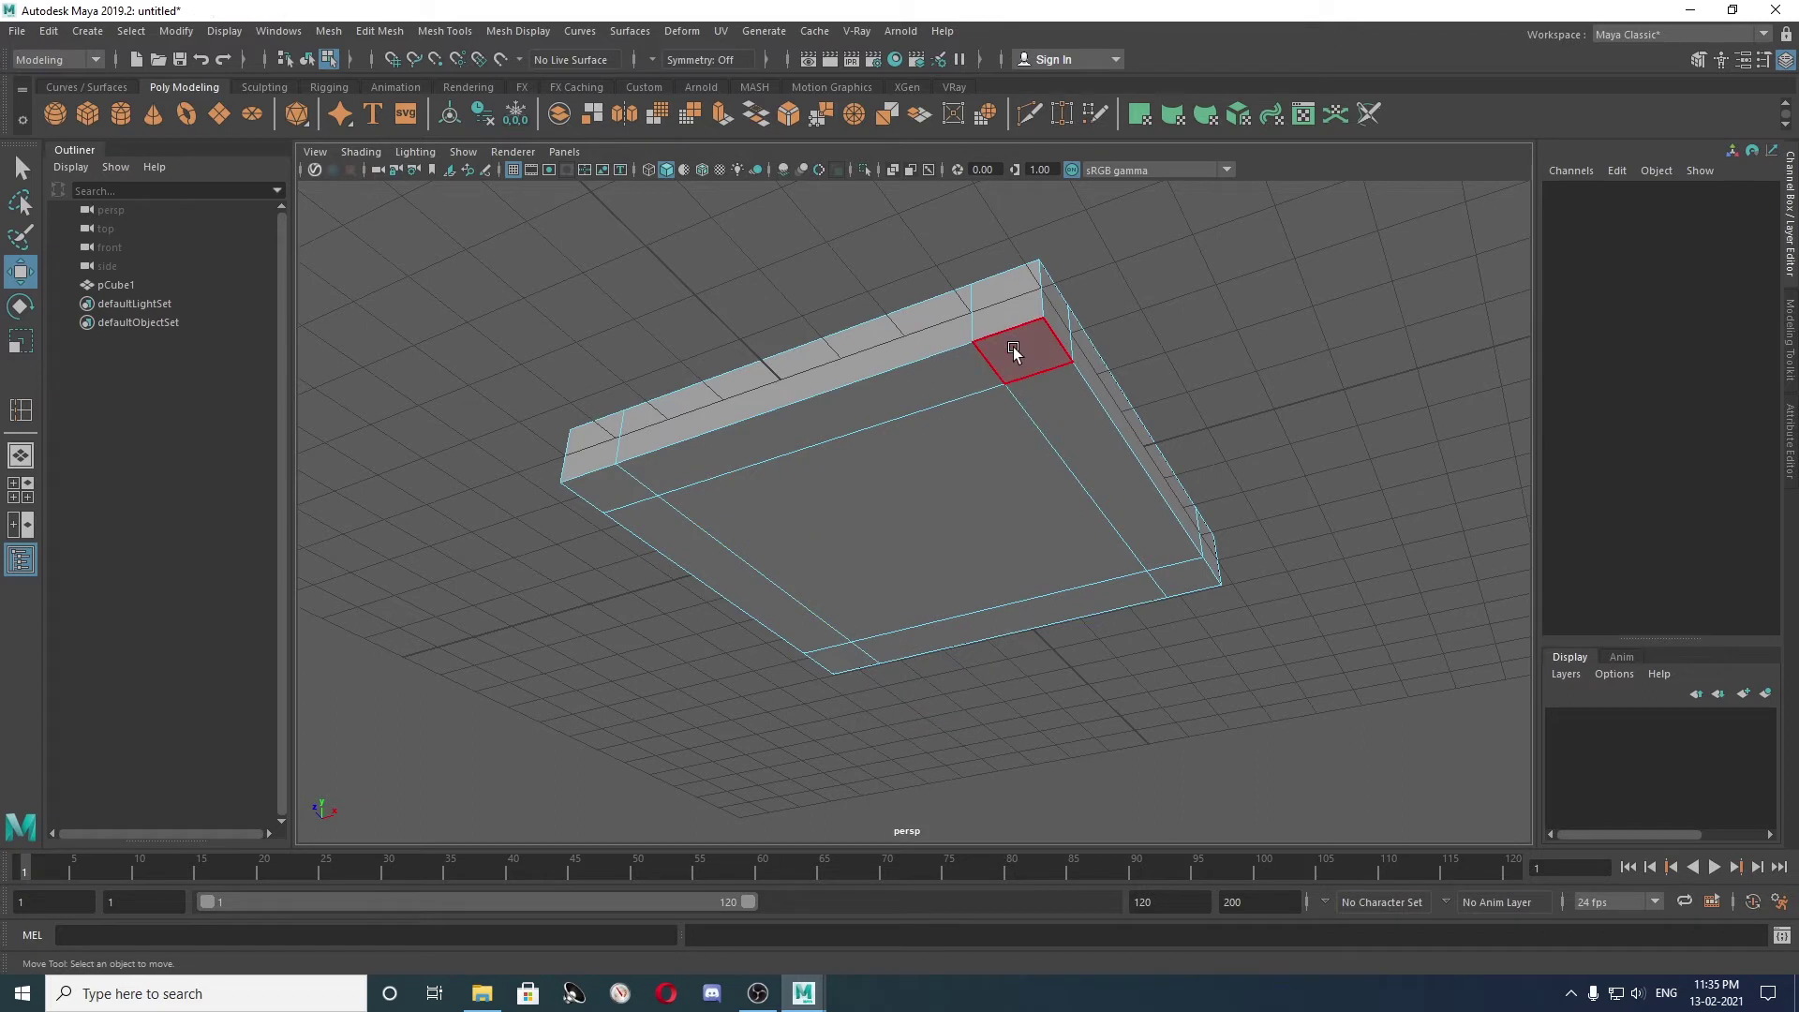
pyautogui.click(1013, 346)
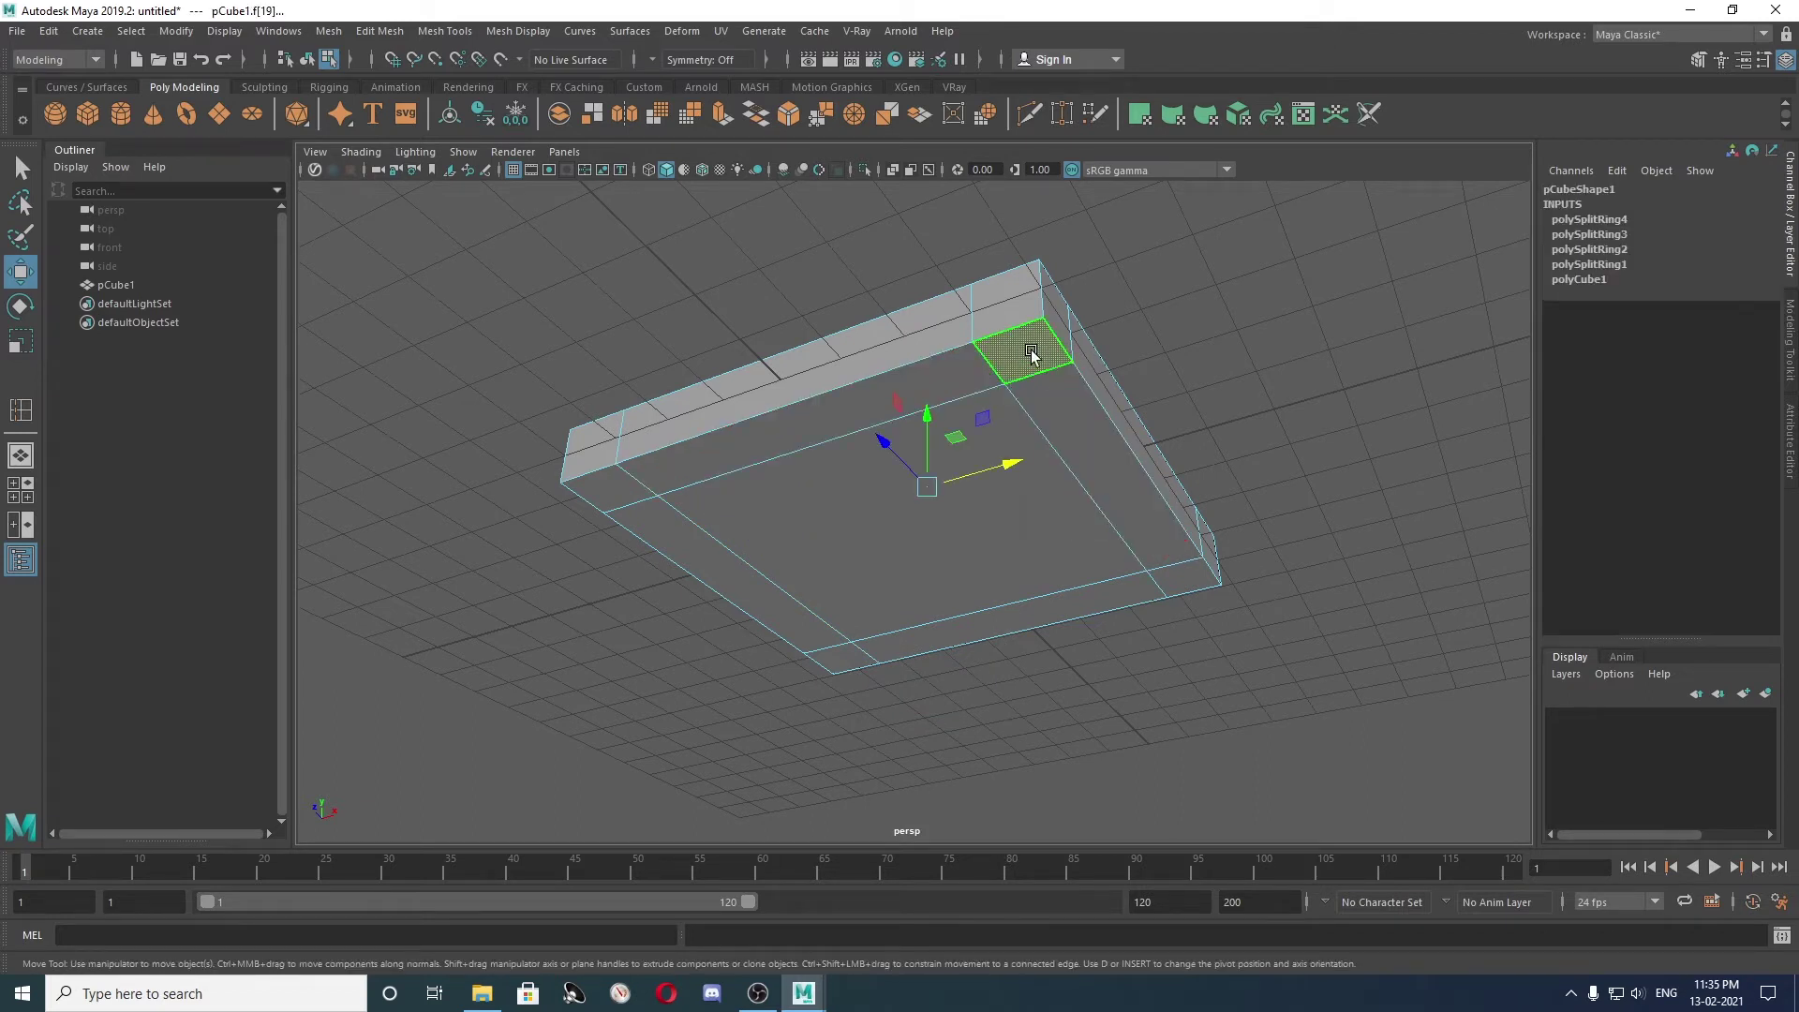
pyautogui.keyDown('shift'); pyautogui.click(628, 493); pyautogui.keyUp('shift')
pyautogui.keyDown('shift'); pyautogui.click(839, 656); pyautogui.keyUp('shift')
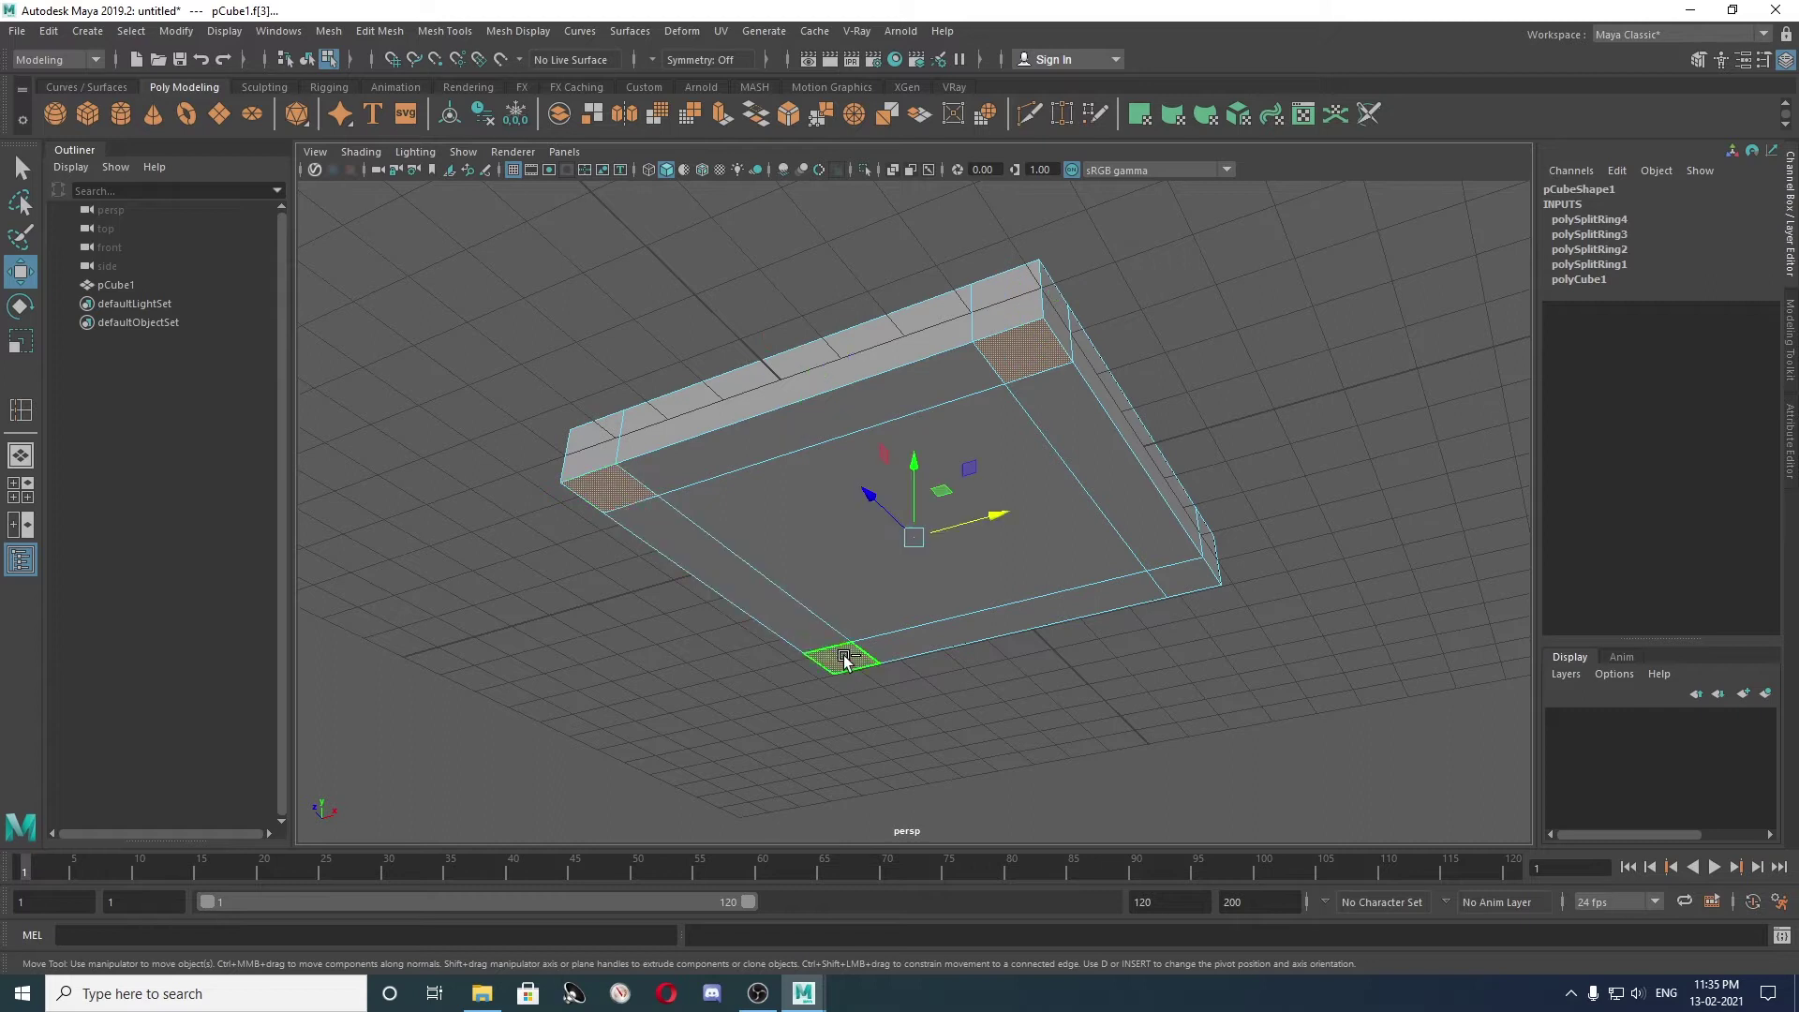
pyautogui.keyDown('shift'); pyautogui.click(1194, 573); pyautogui.keyUp('shift')
pyautogui.moveTo(1194, 573)
pyautogui.keyDown('alt'); pyautogui.mouseDown()
pyautogui.moveTo(750, 460)
pyautogui.moveTo(1064, 474)
pyautogui.mouseUp(); pyautogui.keyUp('alt')
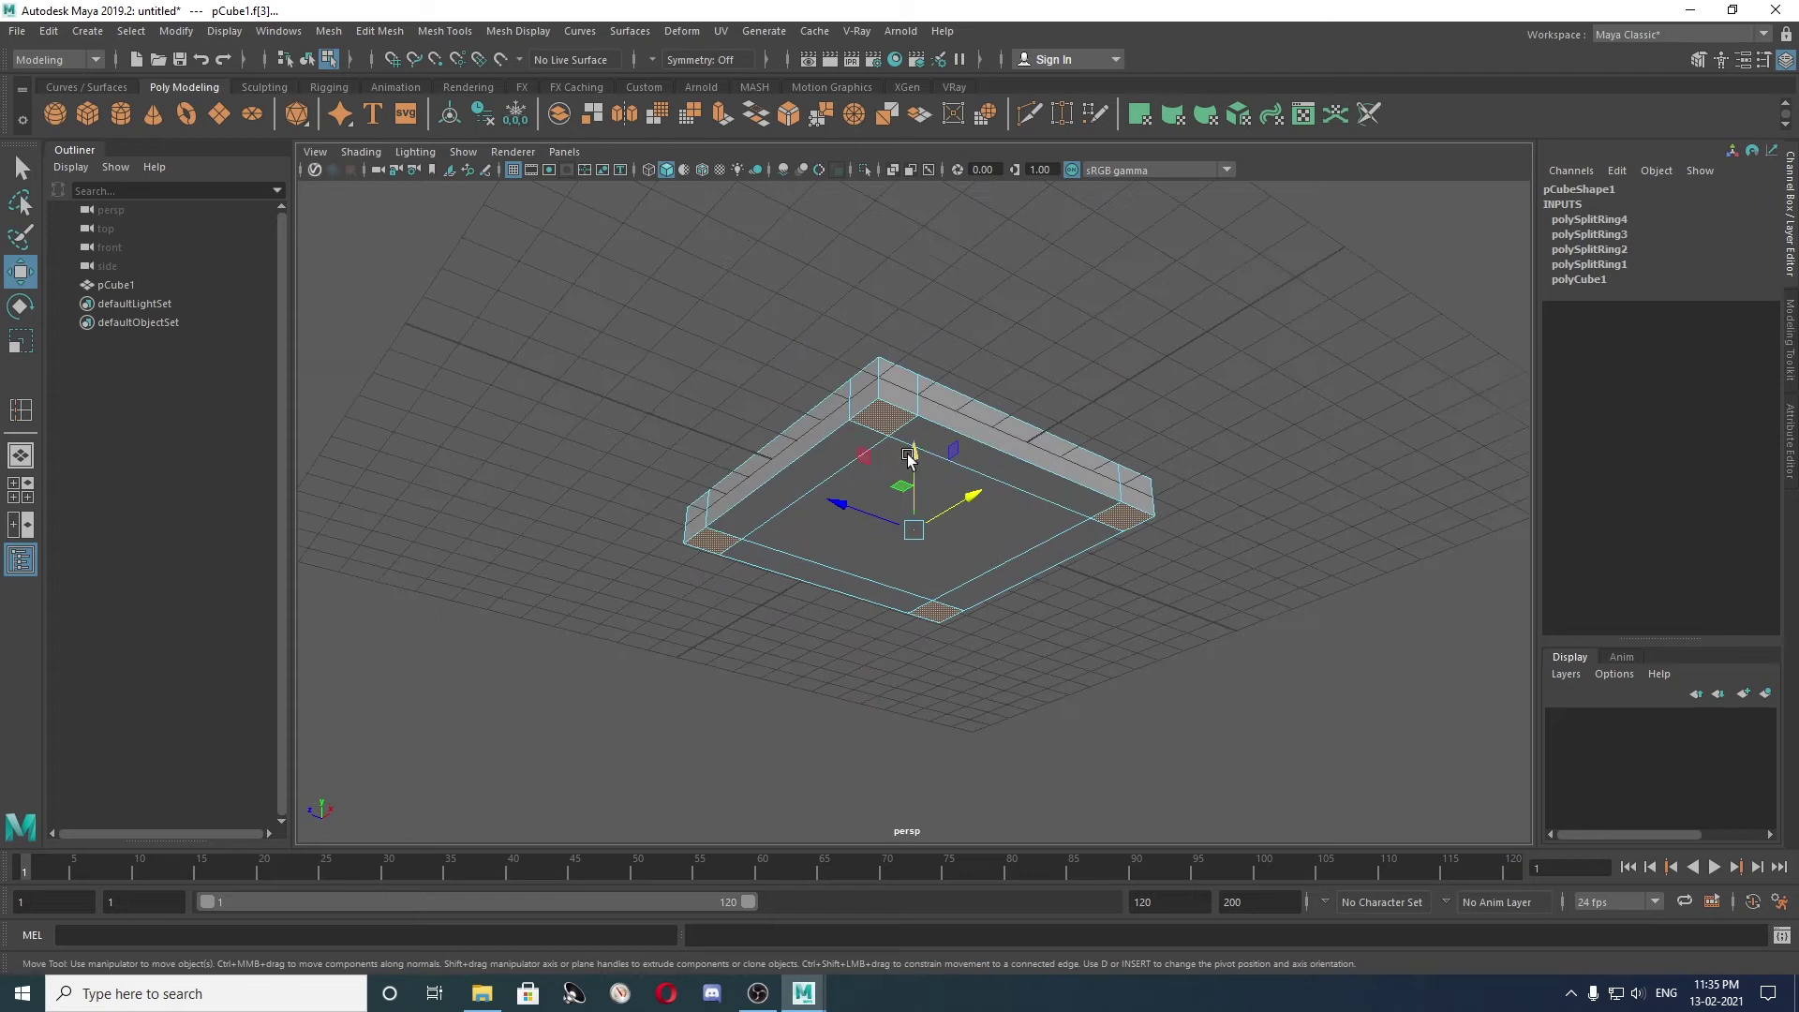
pyautogui.click(444, 31)
pyautogui.moveTo(379, 31)
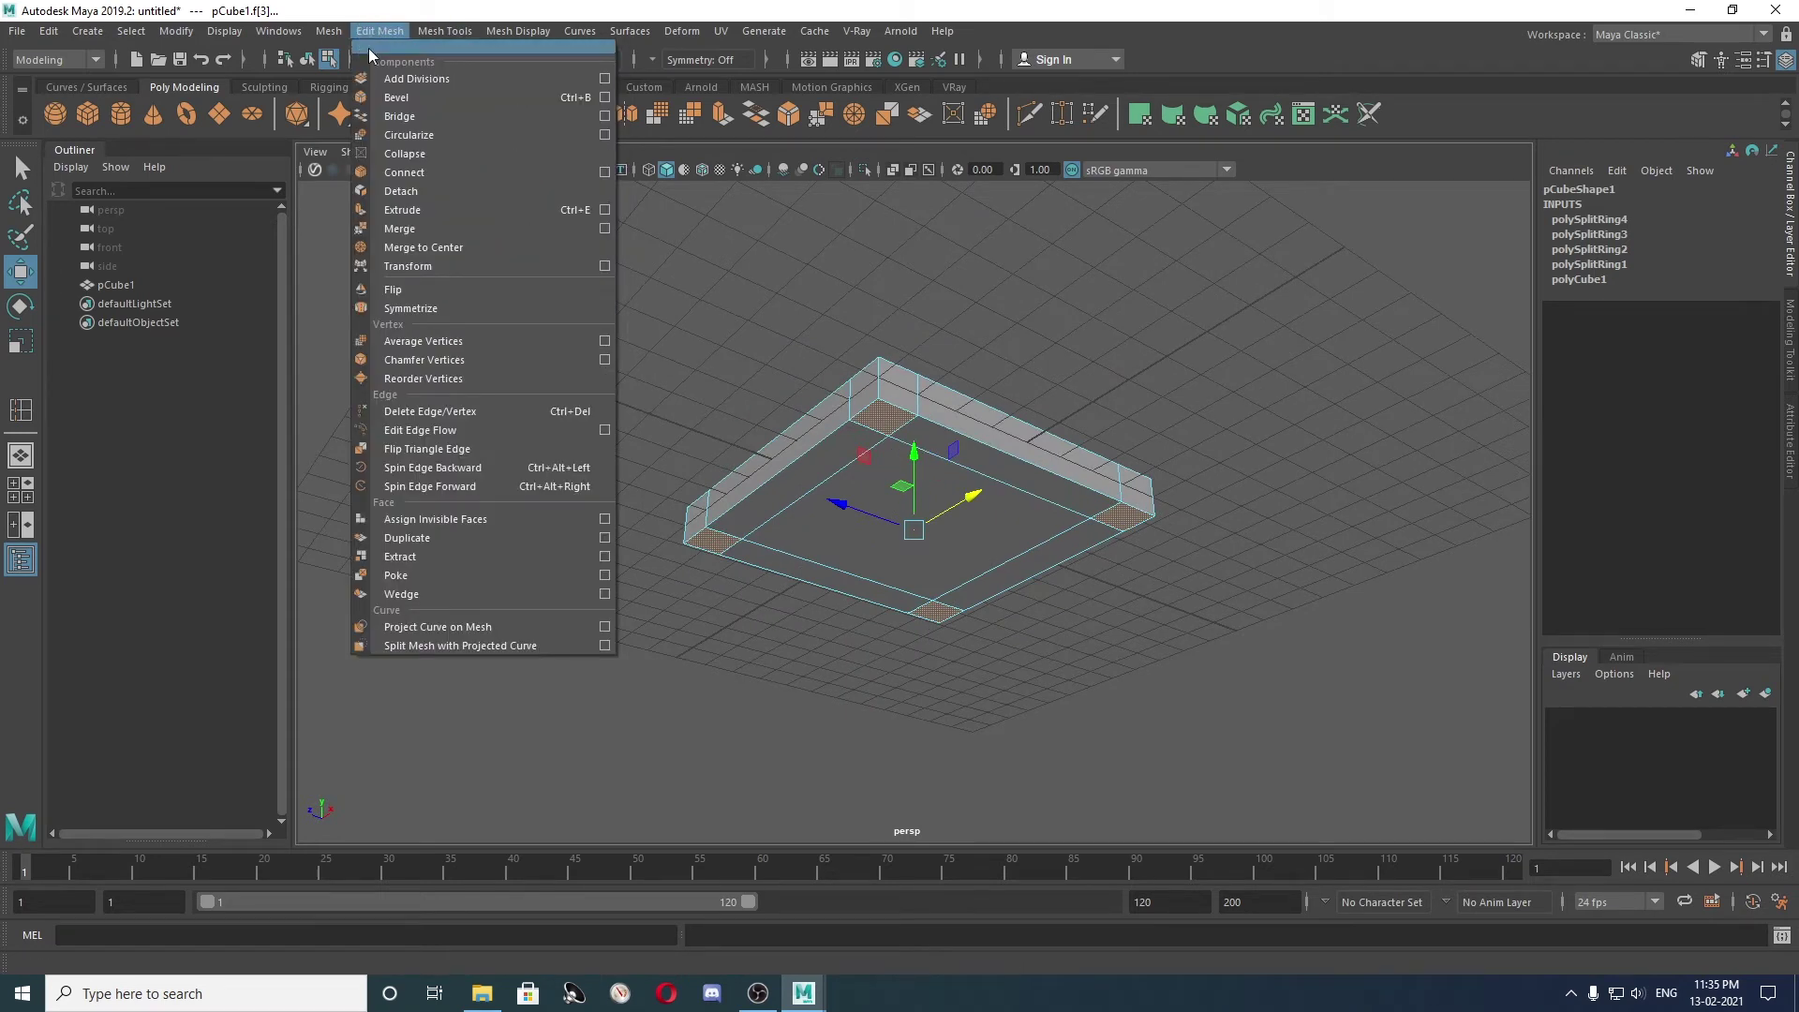
# Extrude the four corner faces, try an extrusion distance of 1, then undo it.
pyautogui.click(425, 212)
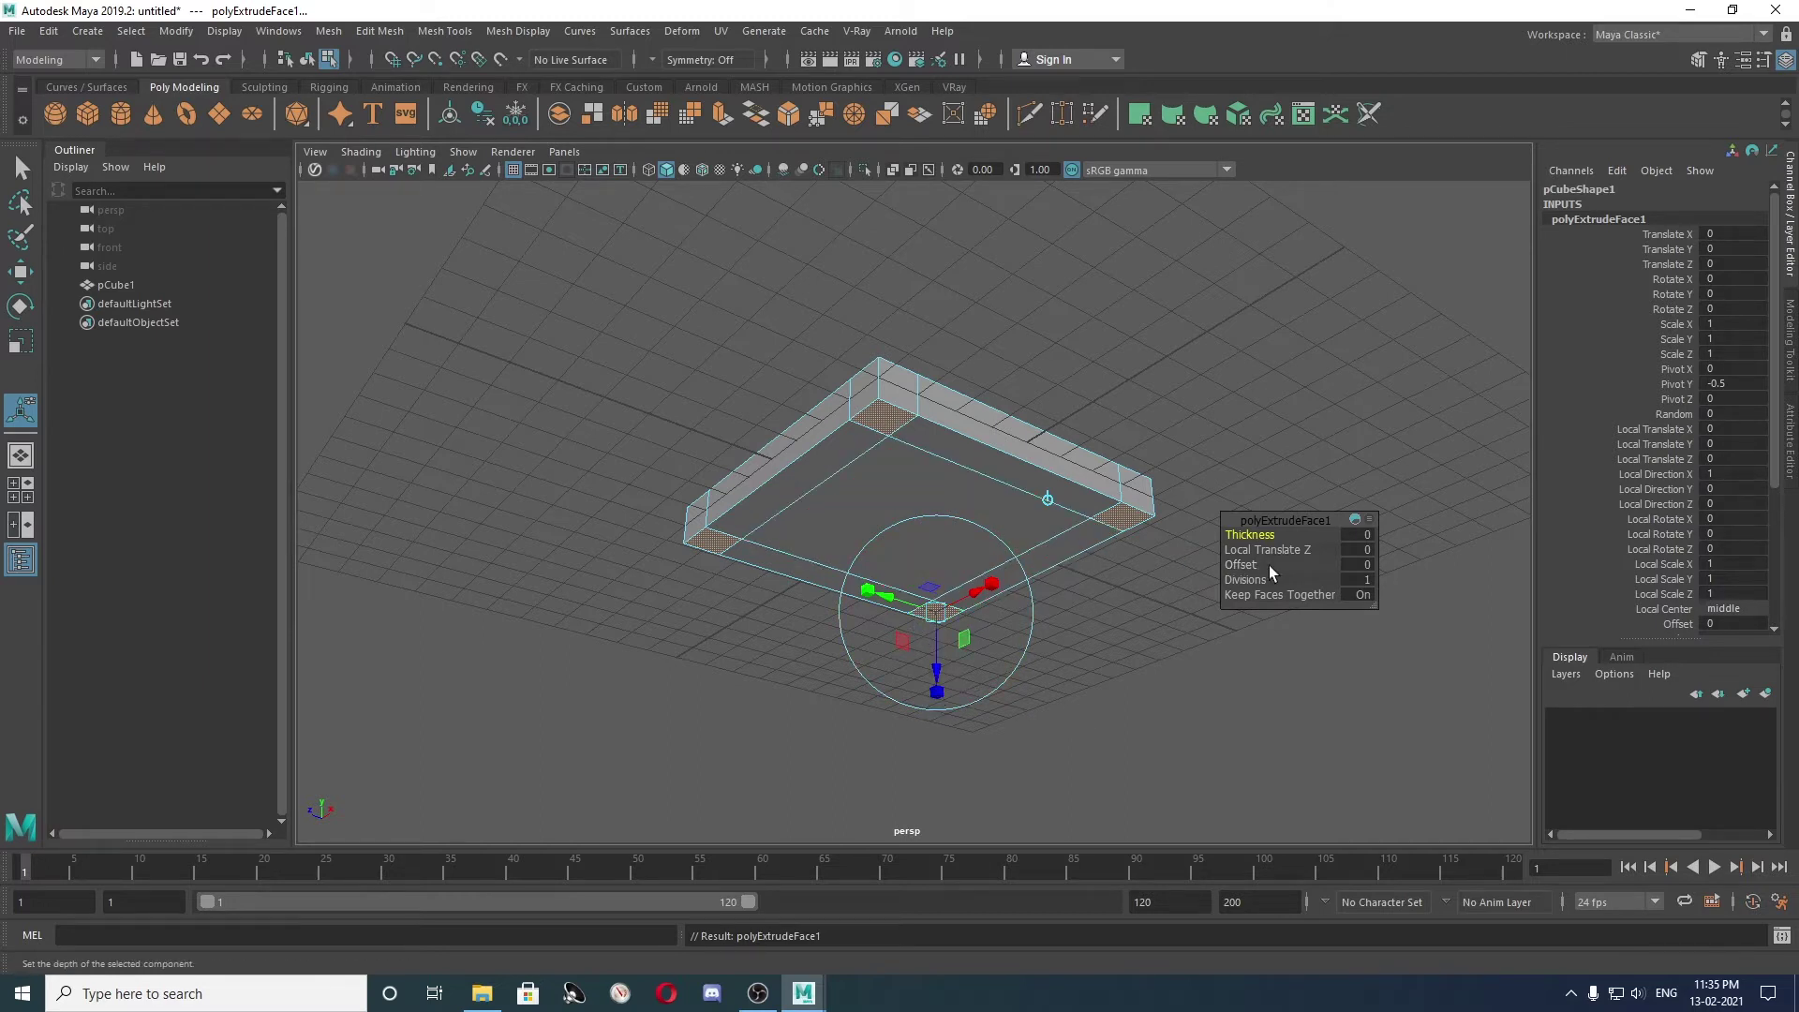
pyautogui.click(1359, 549)
pyautogui.write('1')
pyautogui.press('Return')
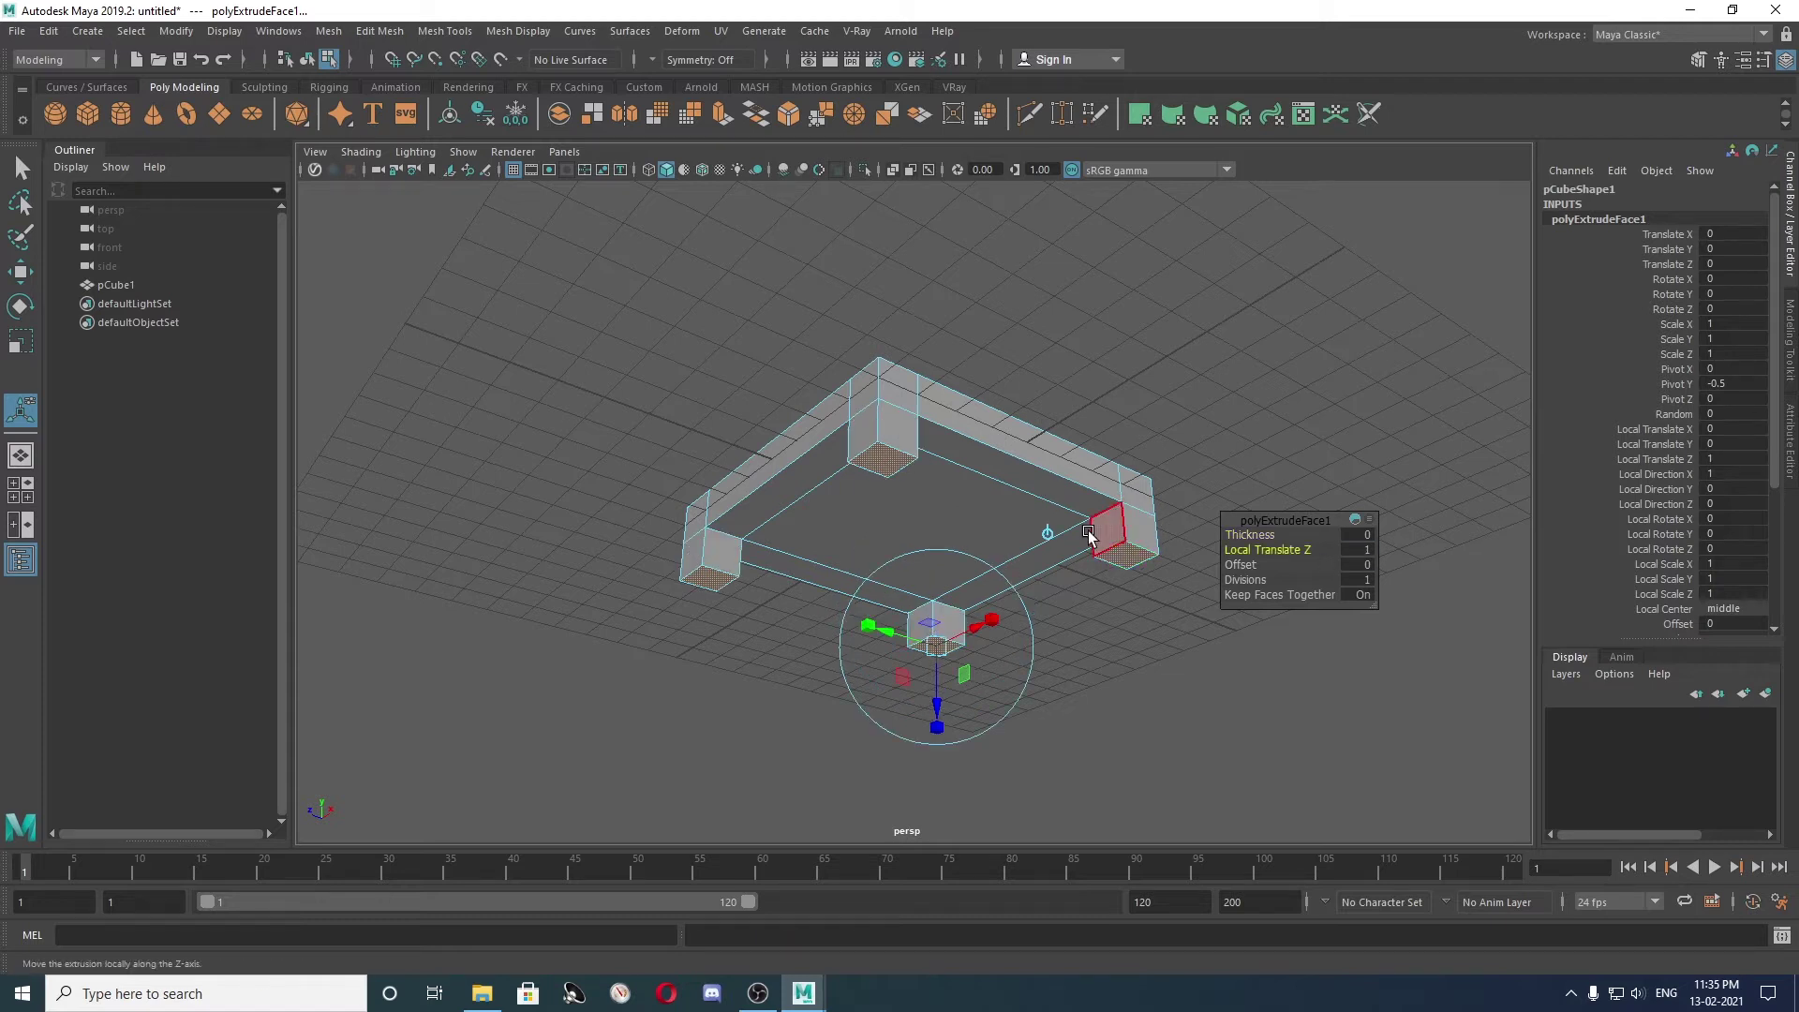
pyautogui.hotkey('ctrl', 'z')
# Try extrusion Thickness 1 and Offset 0.1, undoing each change.
pyautogui.click(1360, 534)
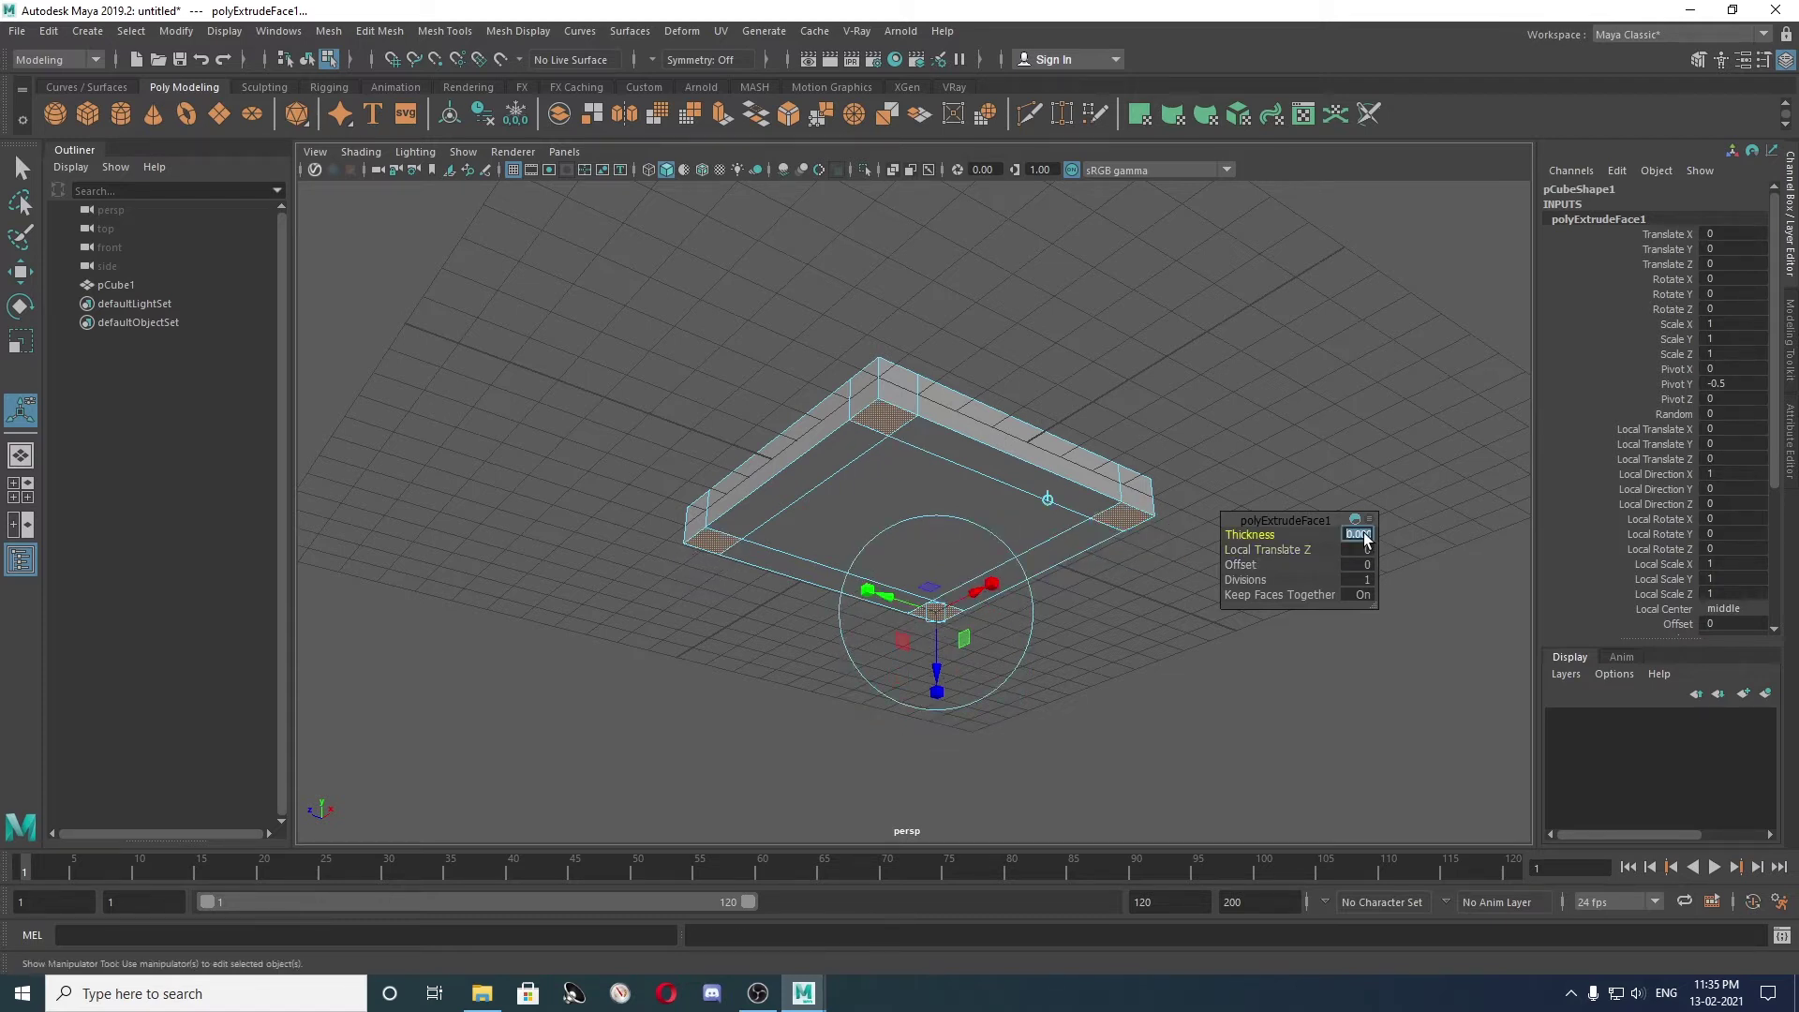
pyautogui.write('1')
pyautogui.press('Return')
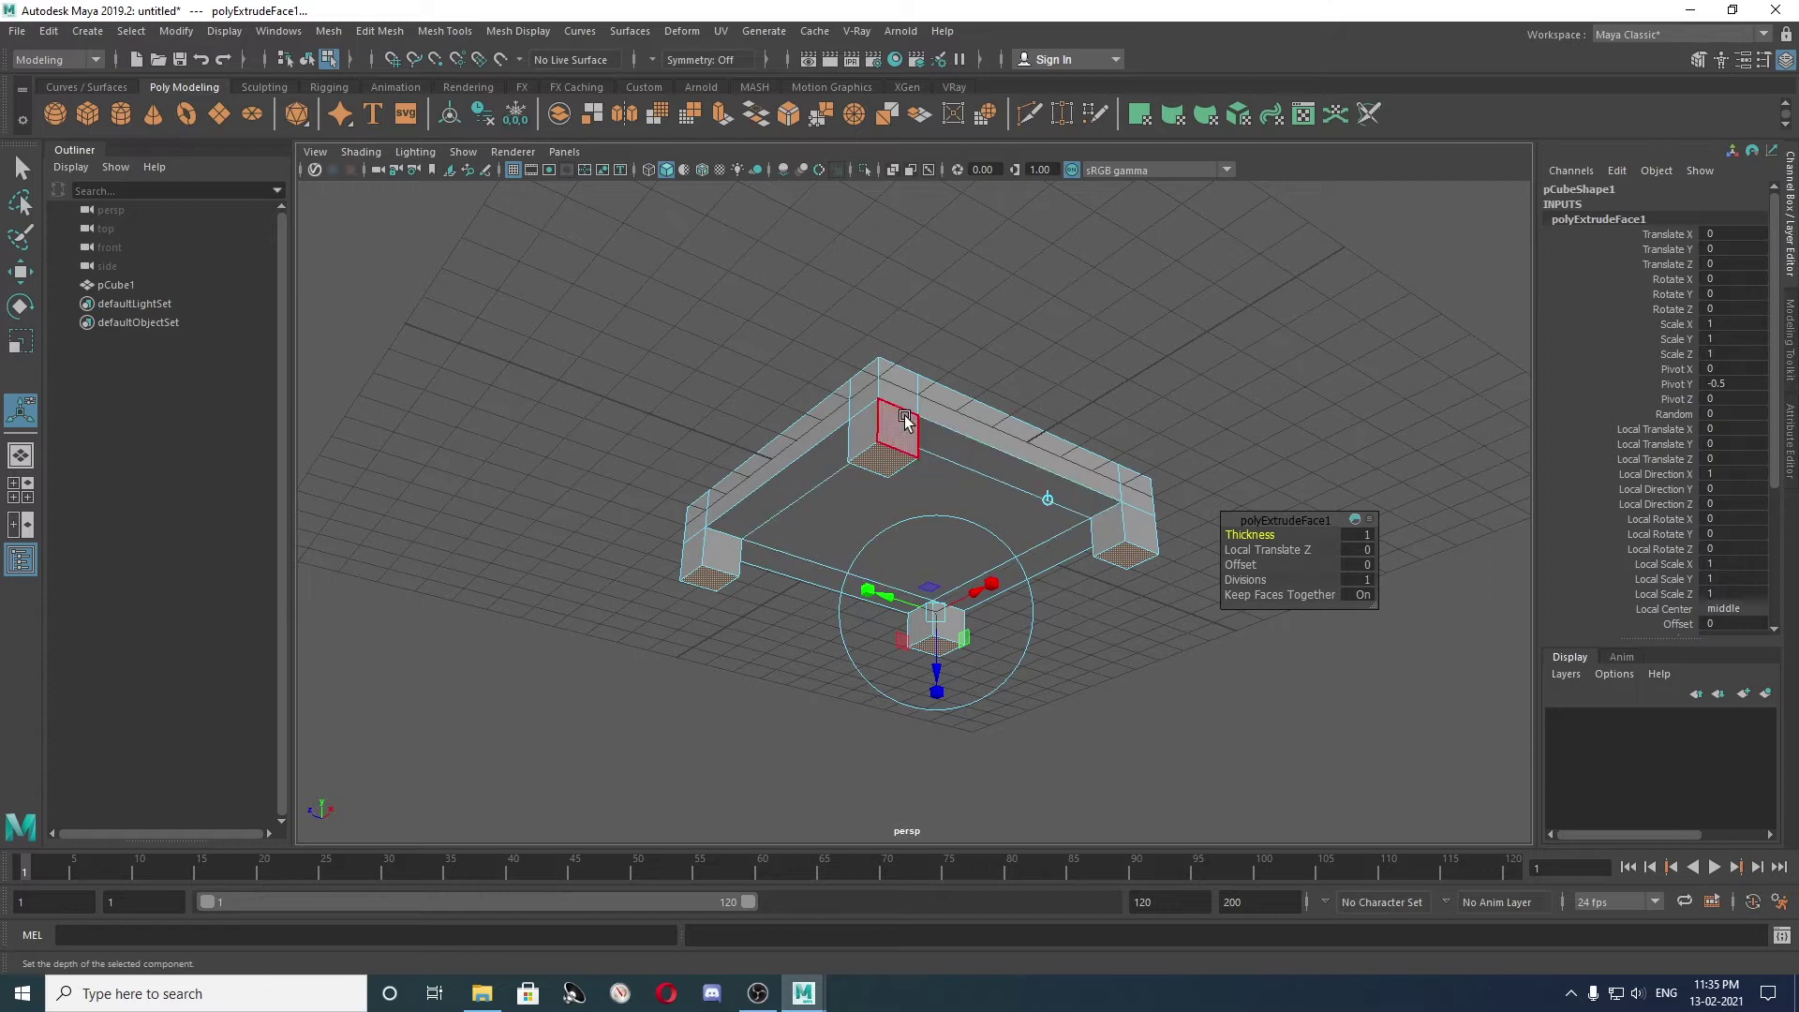
pyautogui.hotkey('ctrl', 'z')
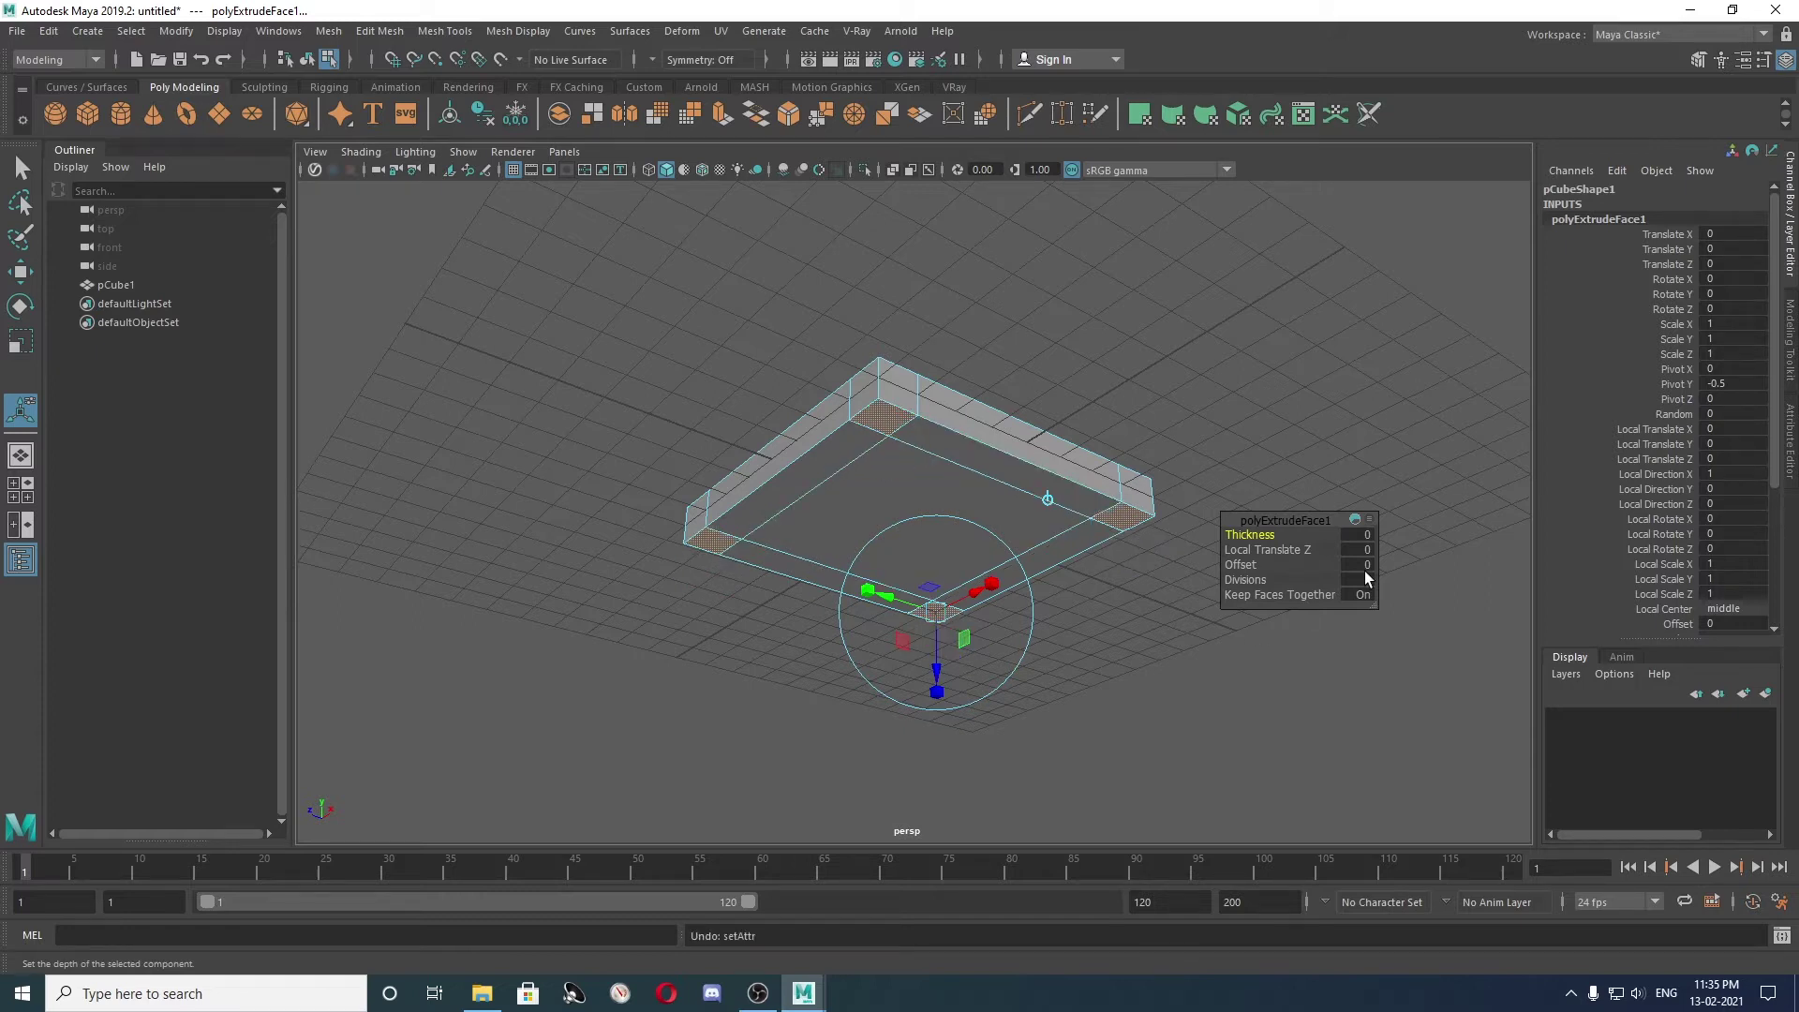
pyautogui.click(1361, 564)
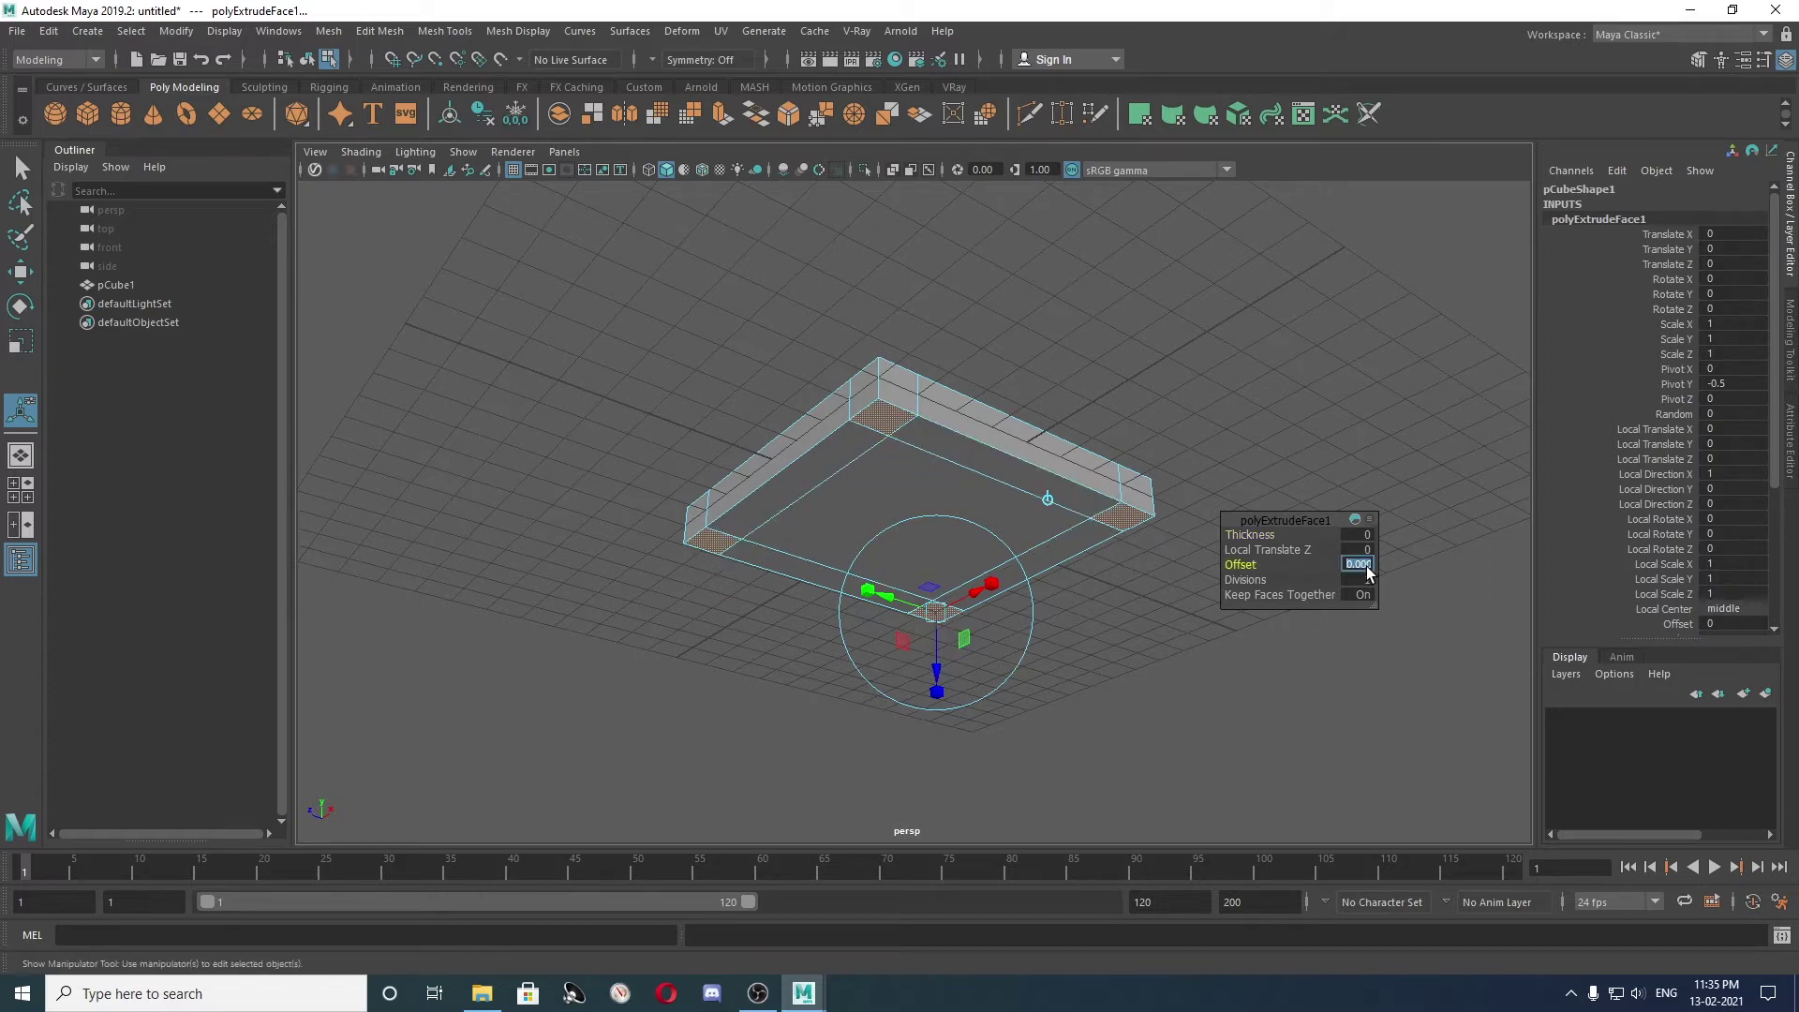
pyautogui.write('0.1')
pyautogui.press('Return')
pyautogui.scroll(2, 903, 403)
pyautogui.scroll(2, 904, 403)
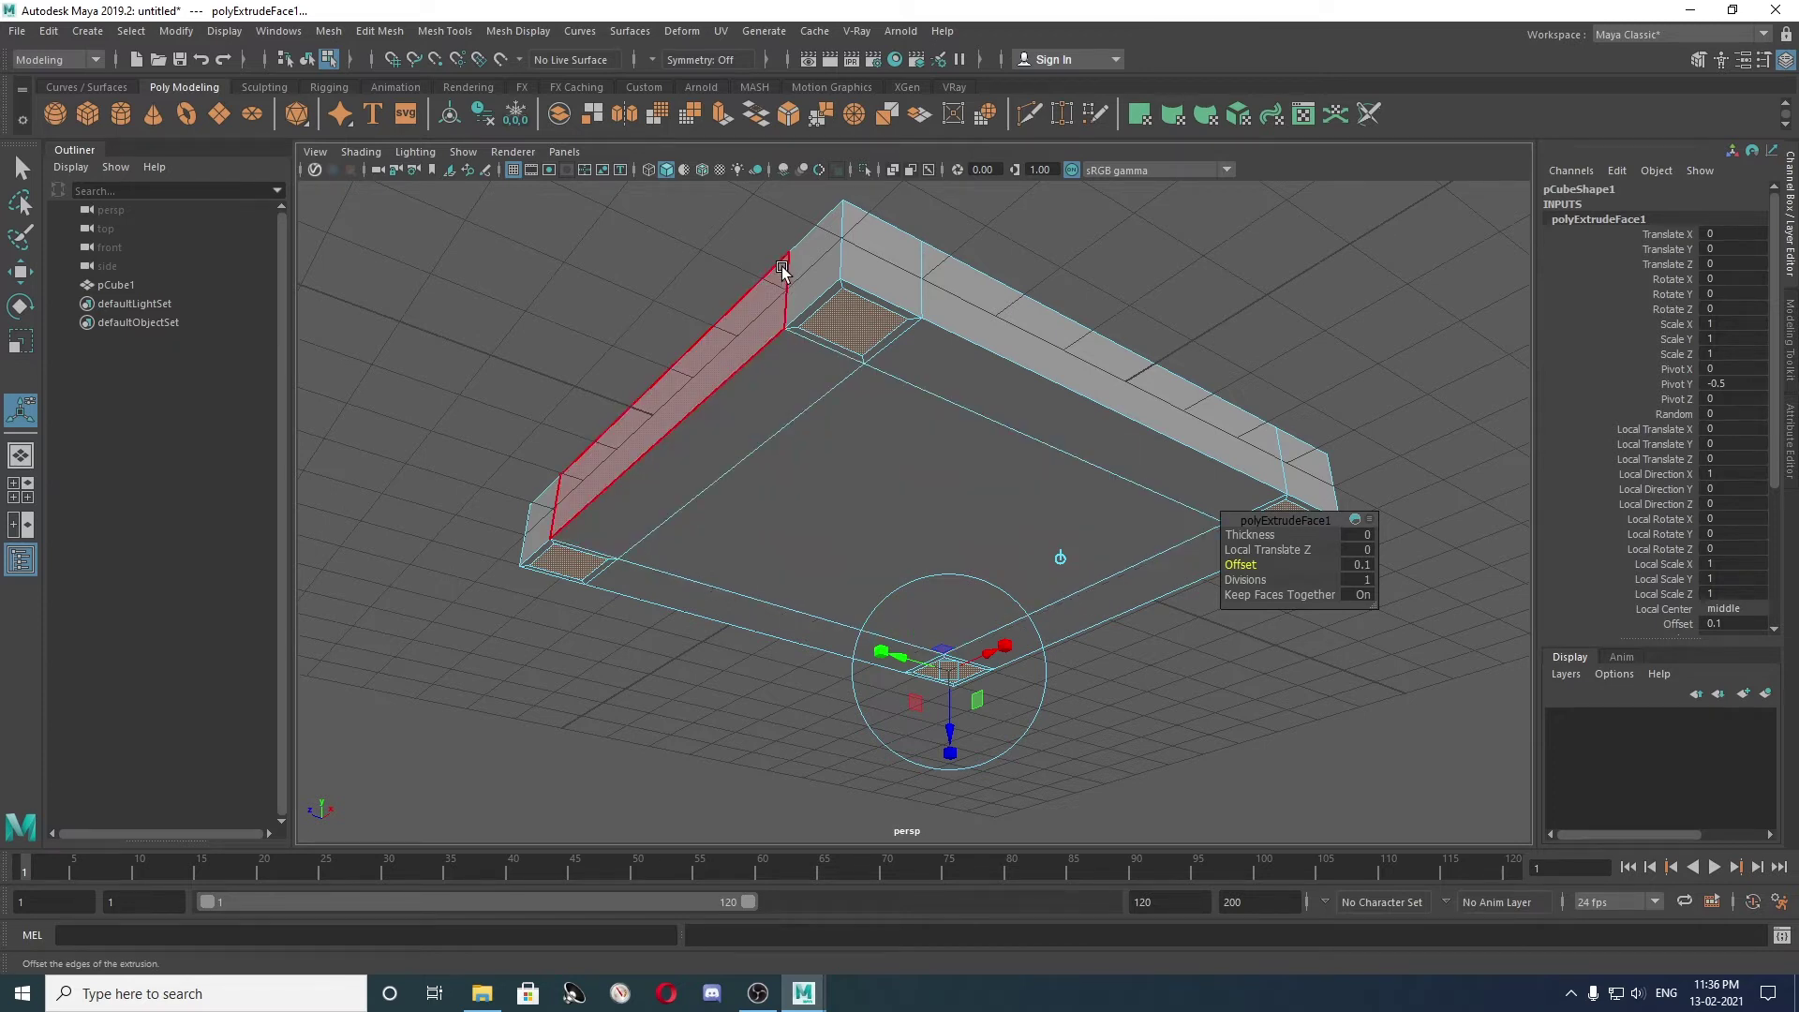
pyautogui.hotkey('ctrl', 'z')
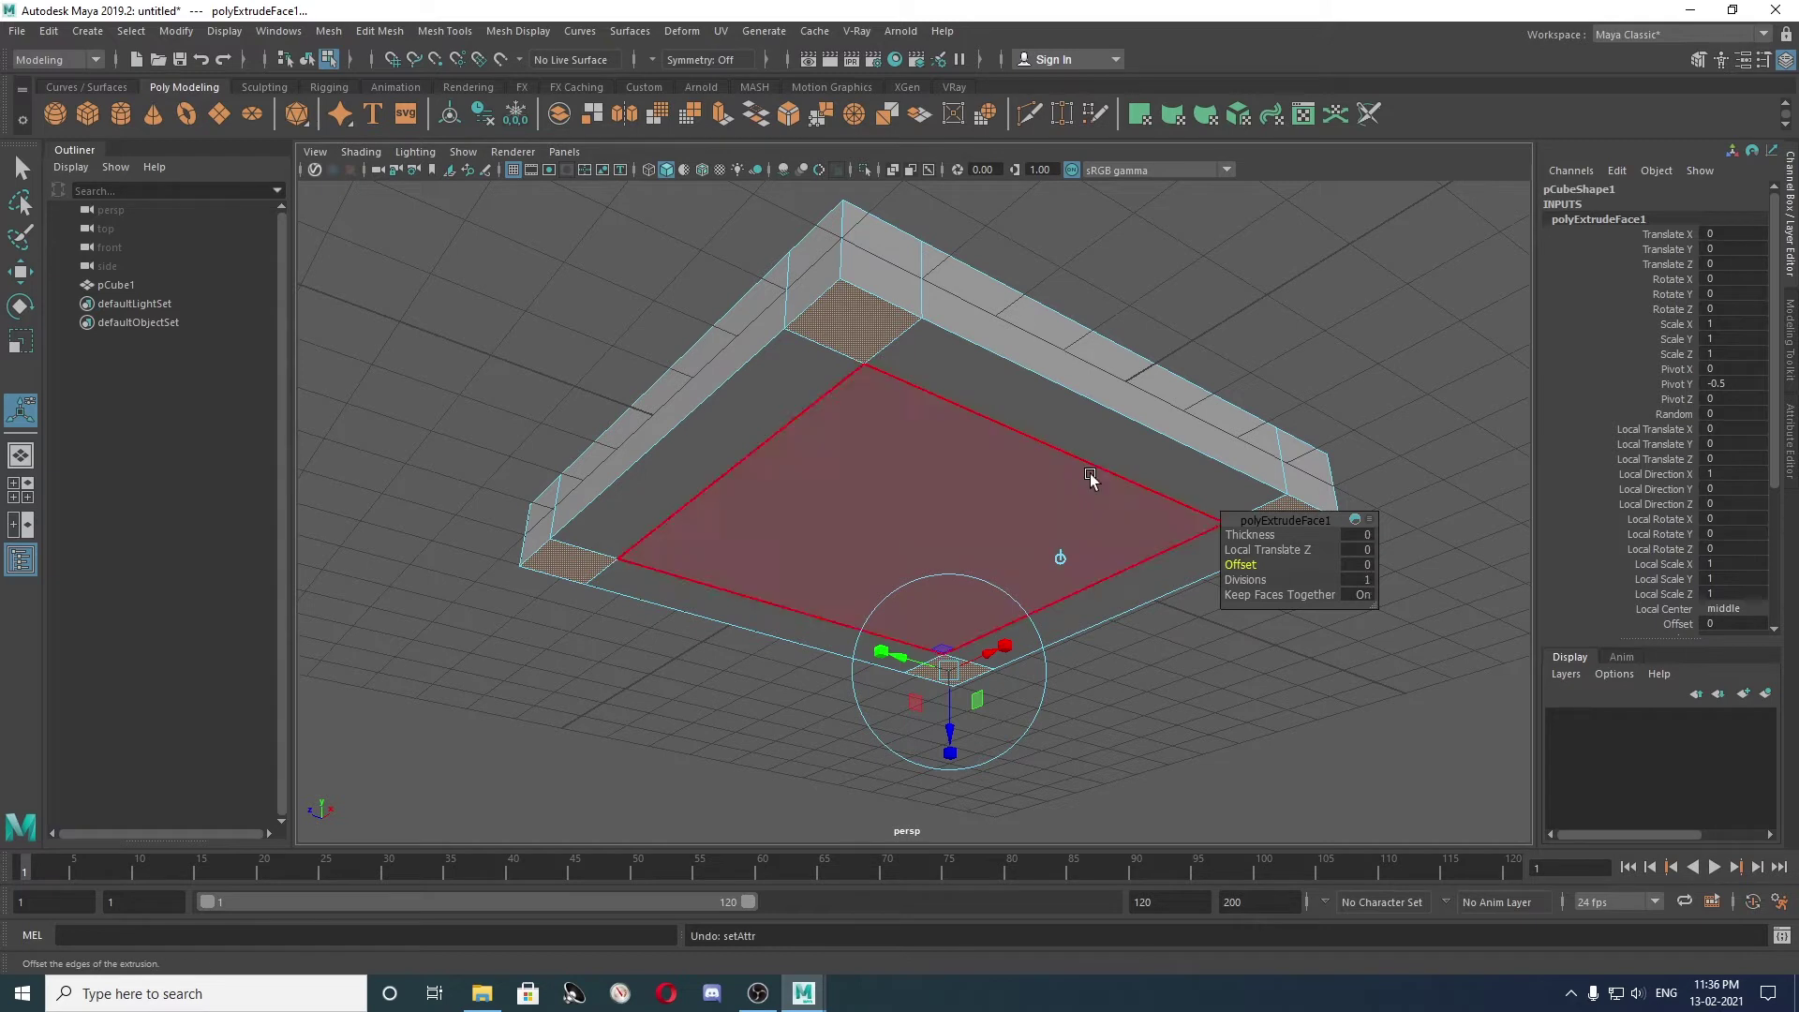
# Extrude the legs with Thickness 1, then try 3 divisions and Thickness 5.
pyautogui.click(1360, 535)
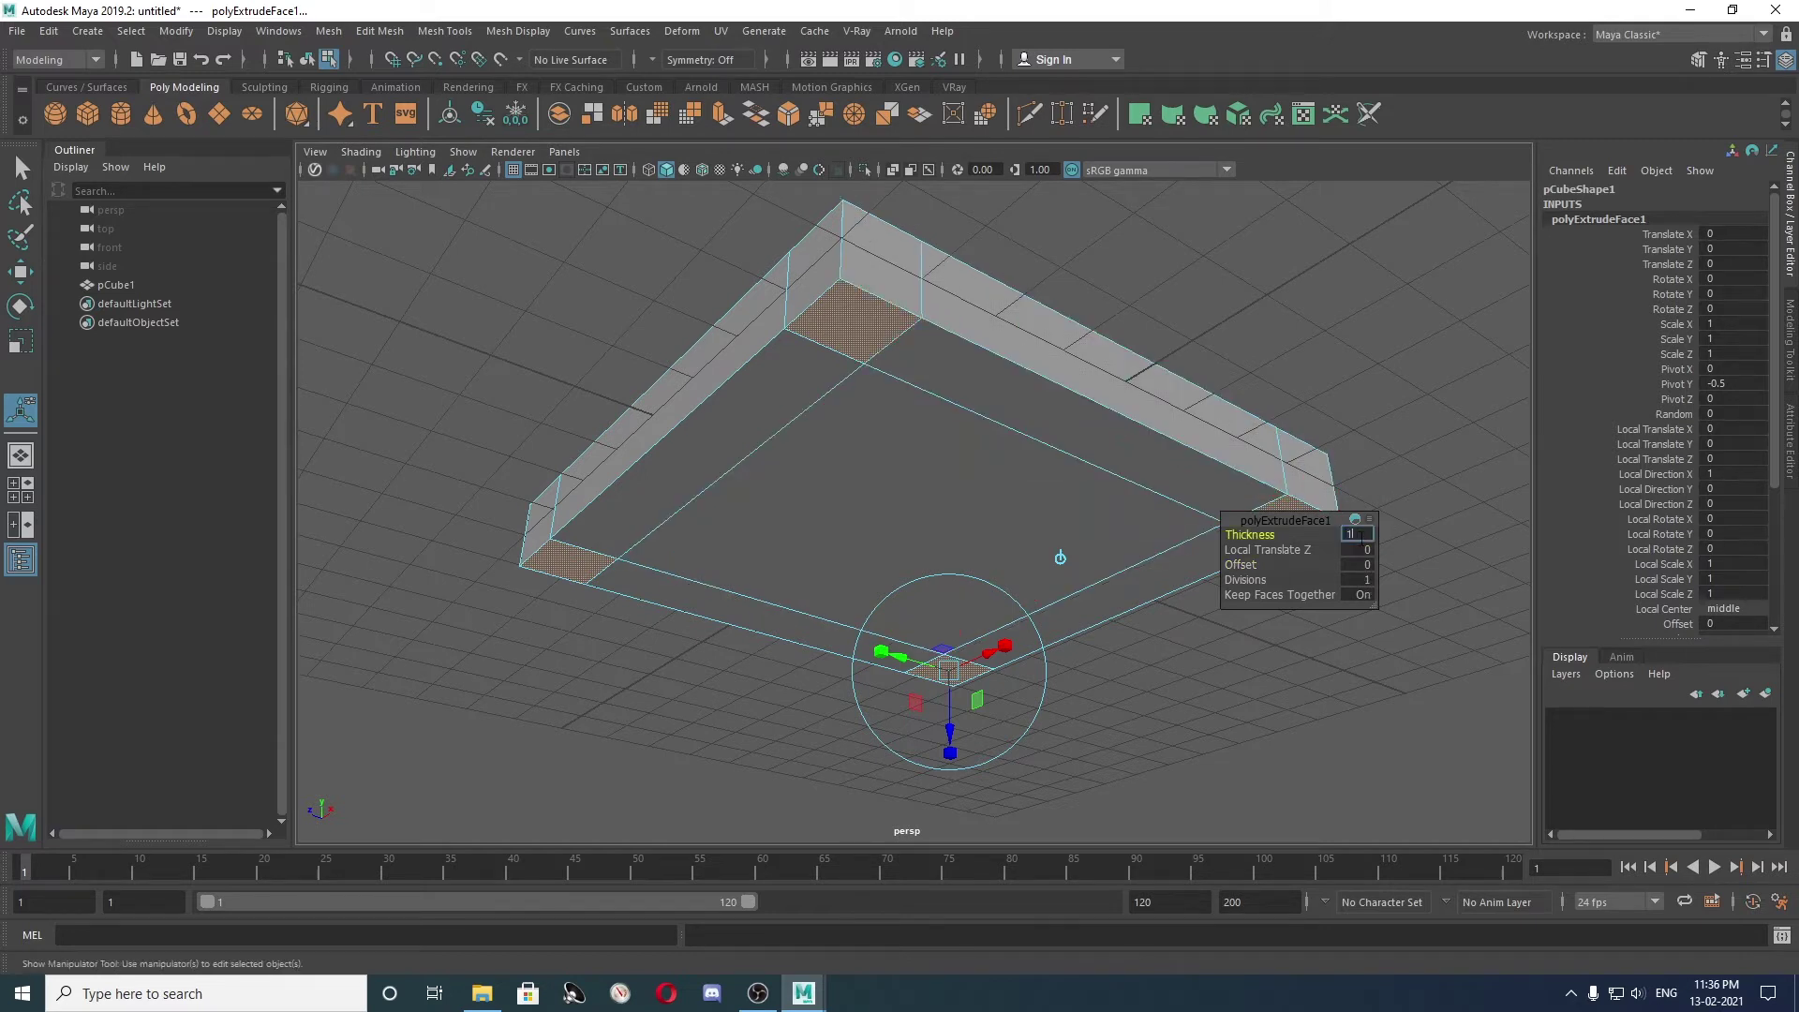
pyautogui.press('Return')
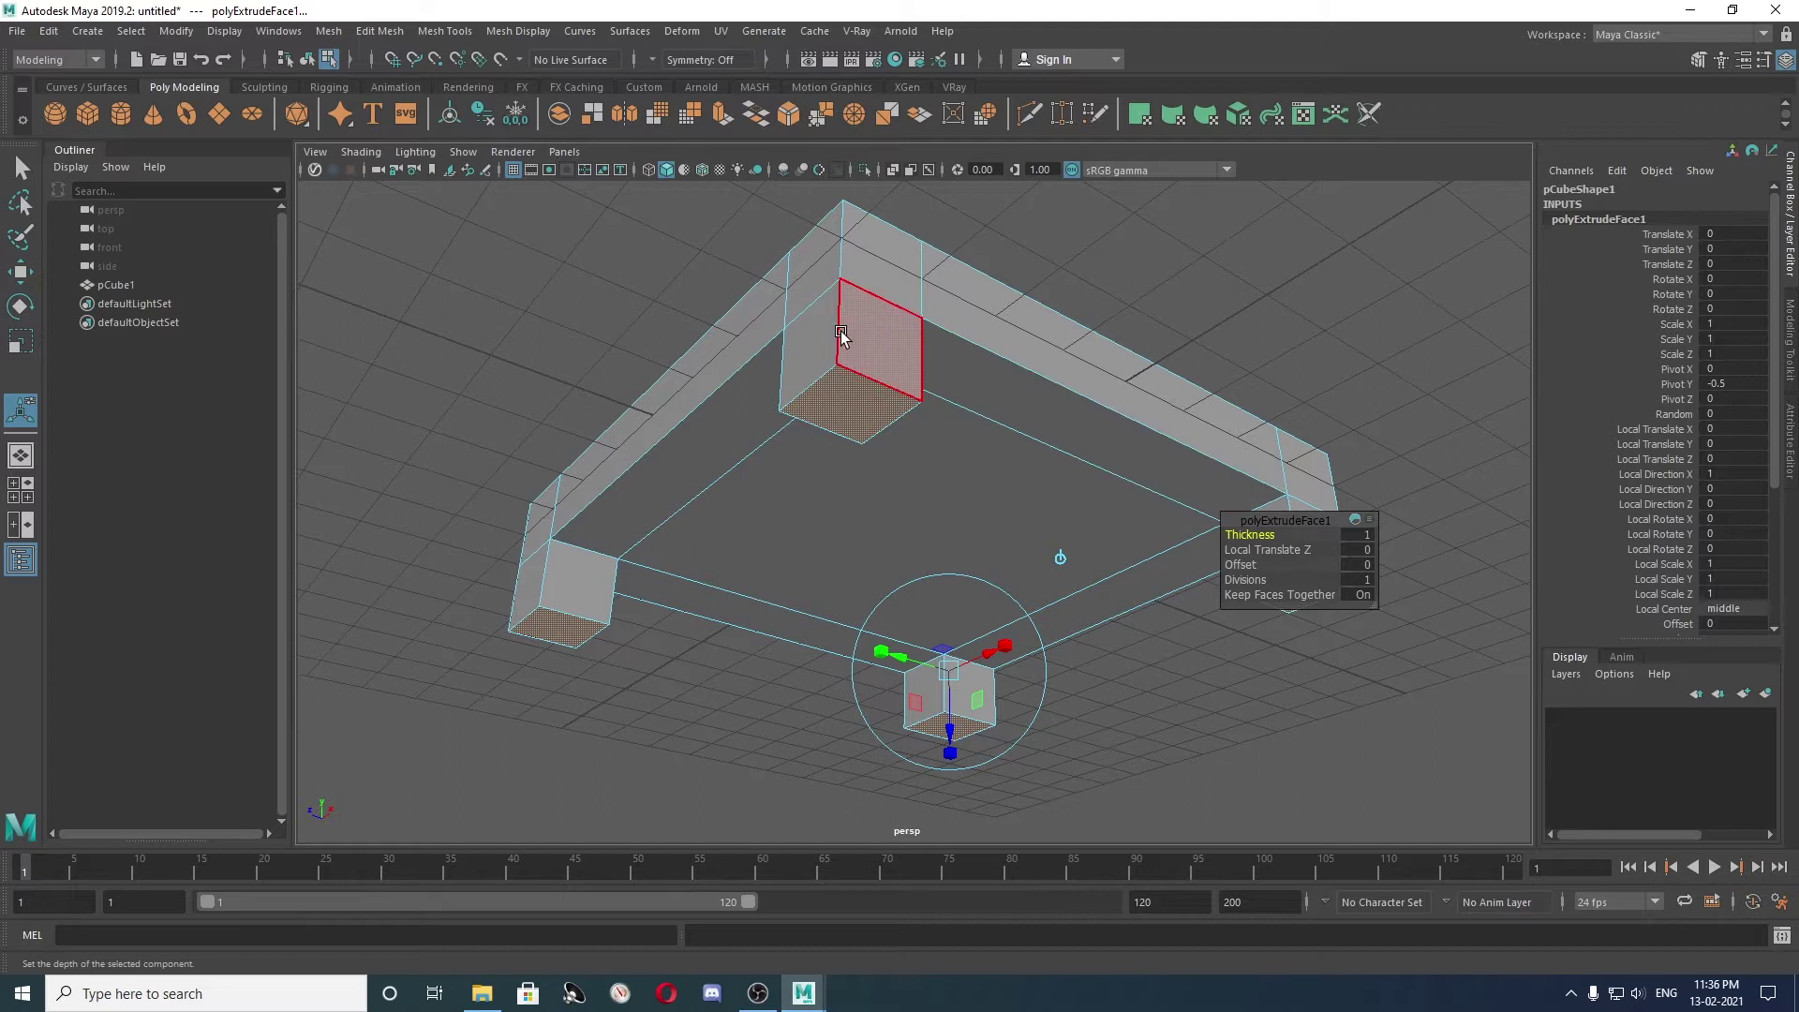
pyautogui.click(1370, 581)
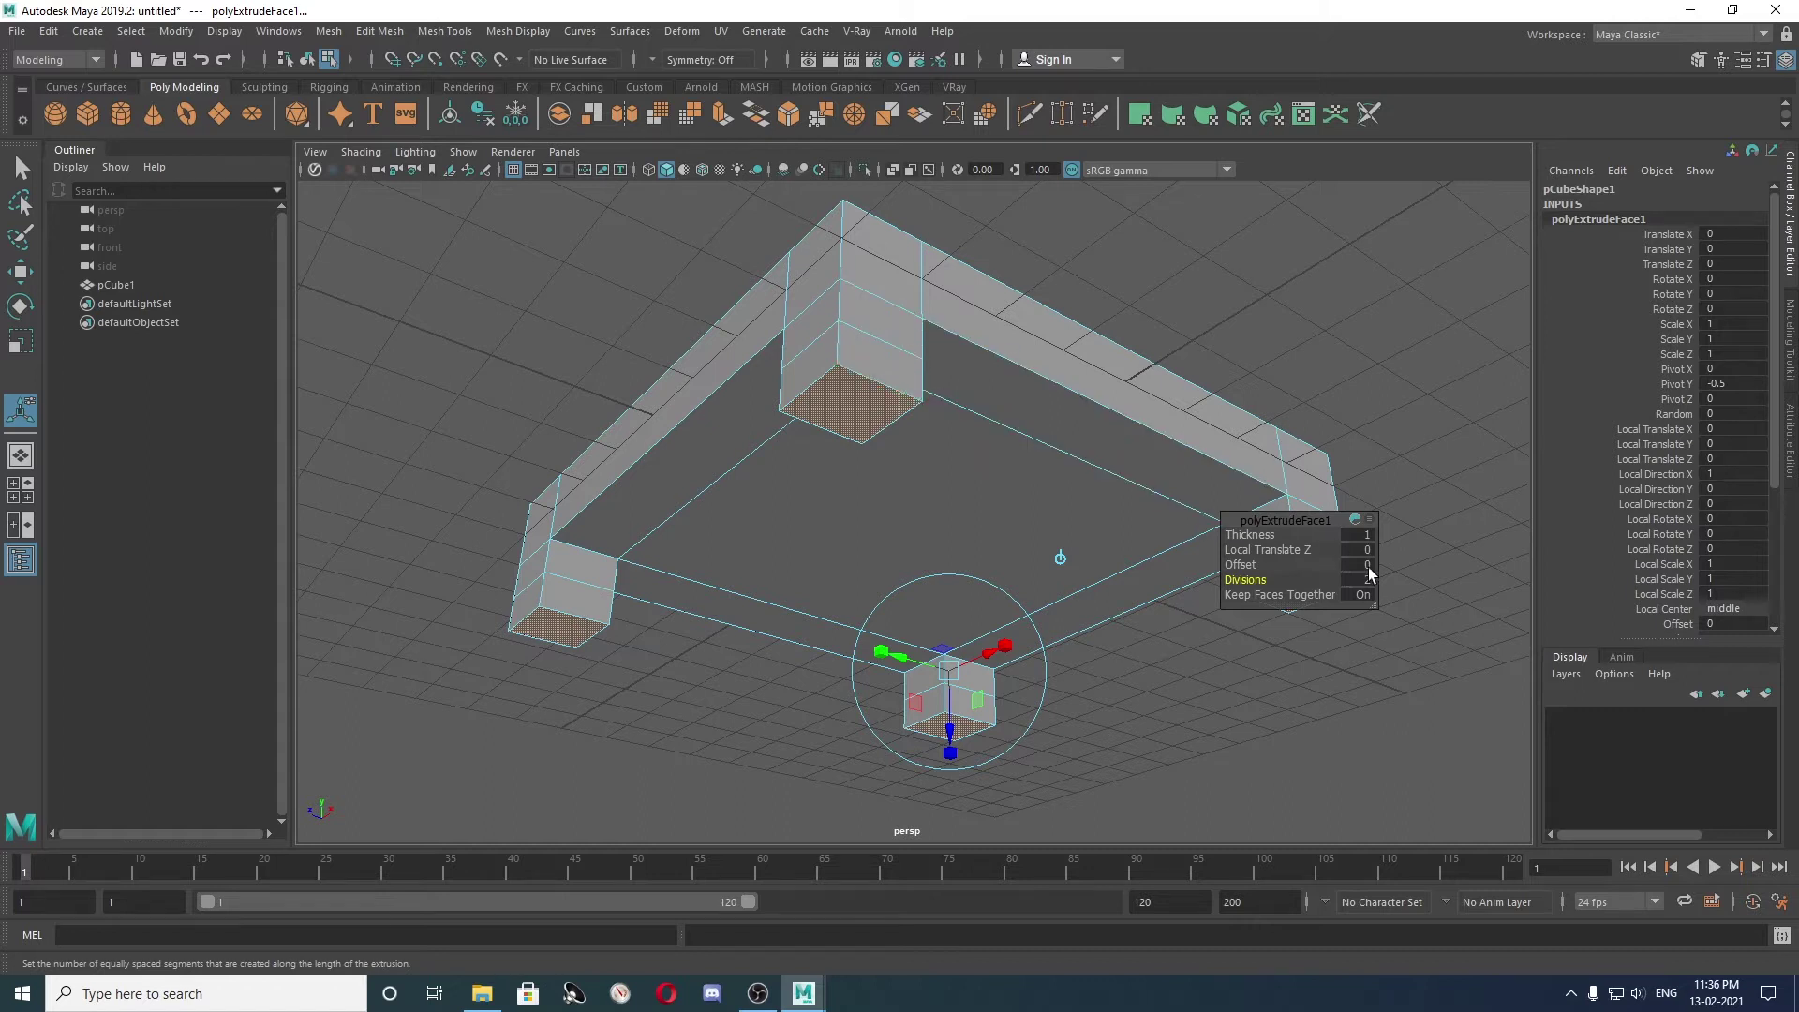
pyautogui.write('3')
pyautogui.press('Return')
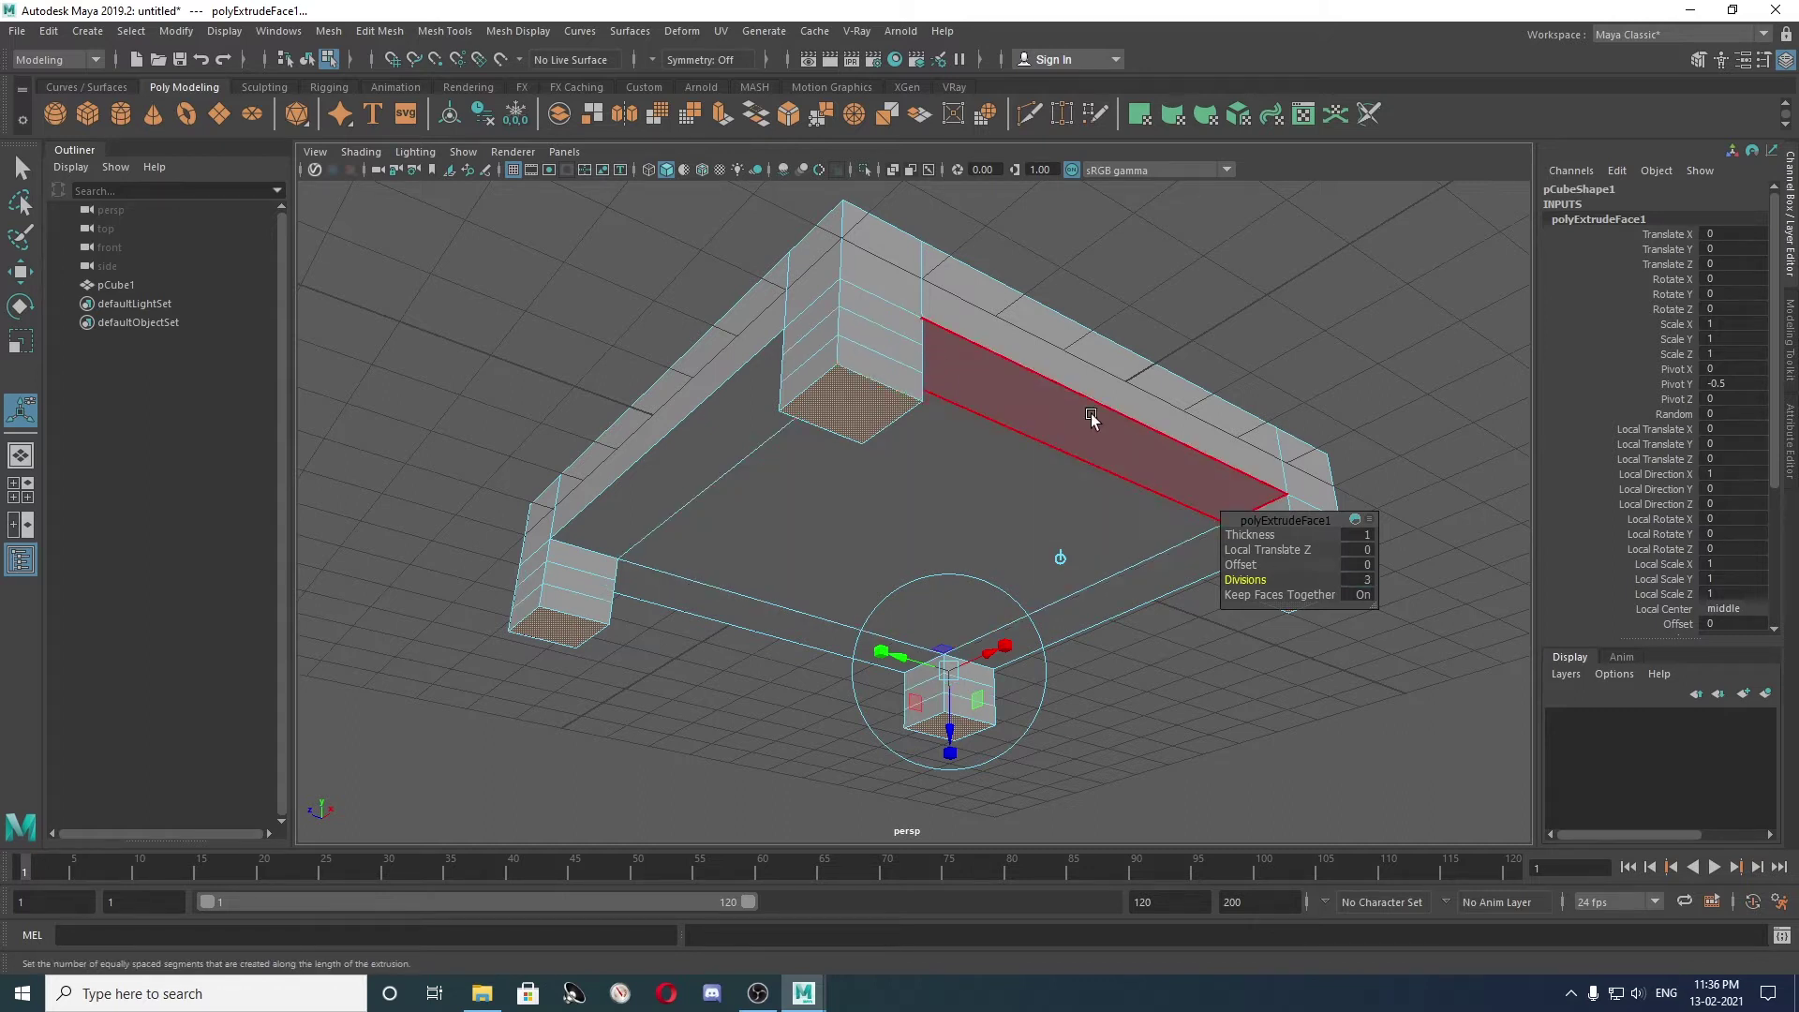
pyautogui.click(1360, 534)
pyautogui.write('5')
pyautogui.press('Return')
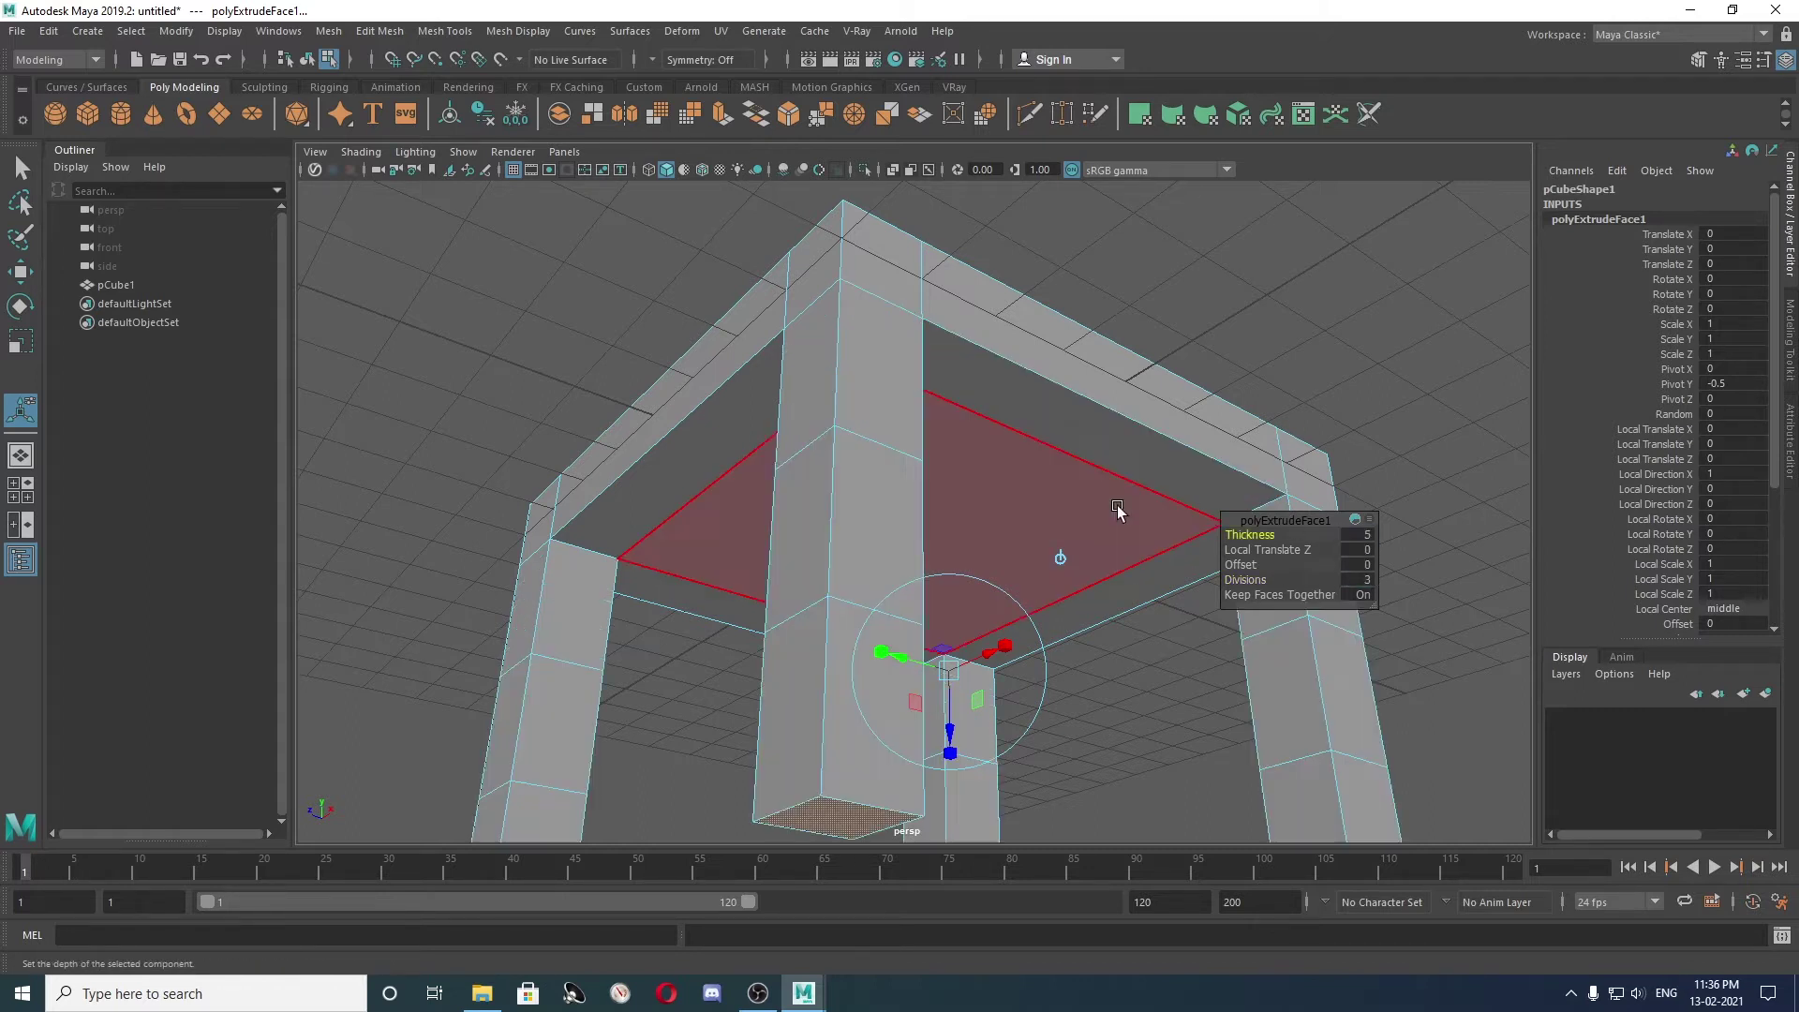
# Finalize the legs at Thickness 7 with Divisions 1, then deselect.
pyautogui.scroll(-3, 1116, 504)
pyautogui.click(1366, 535)
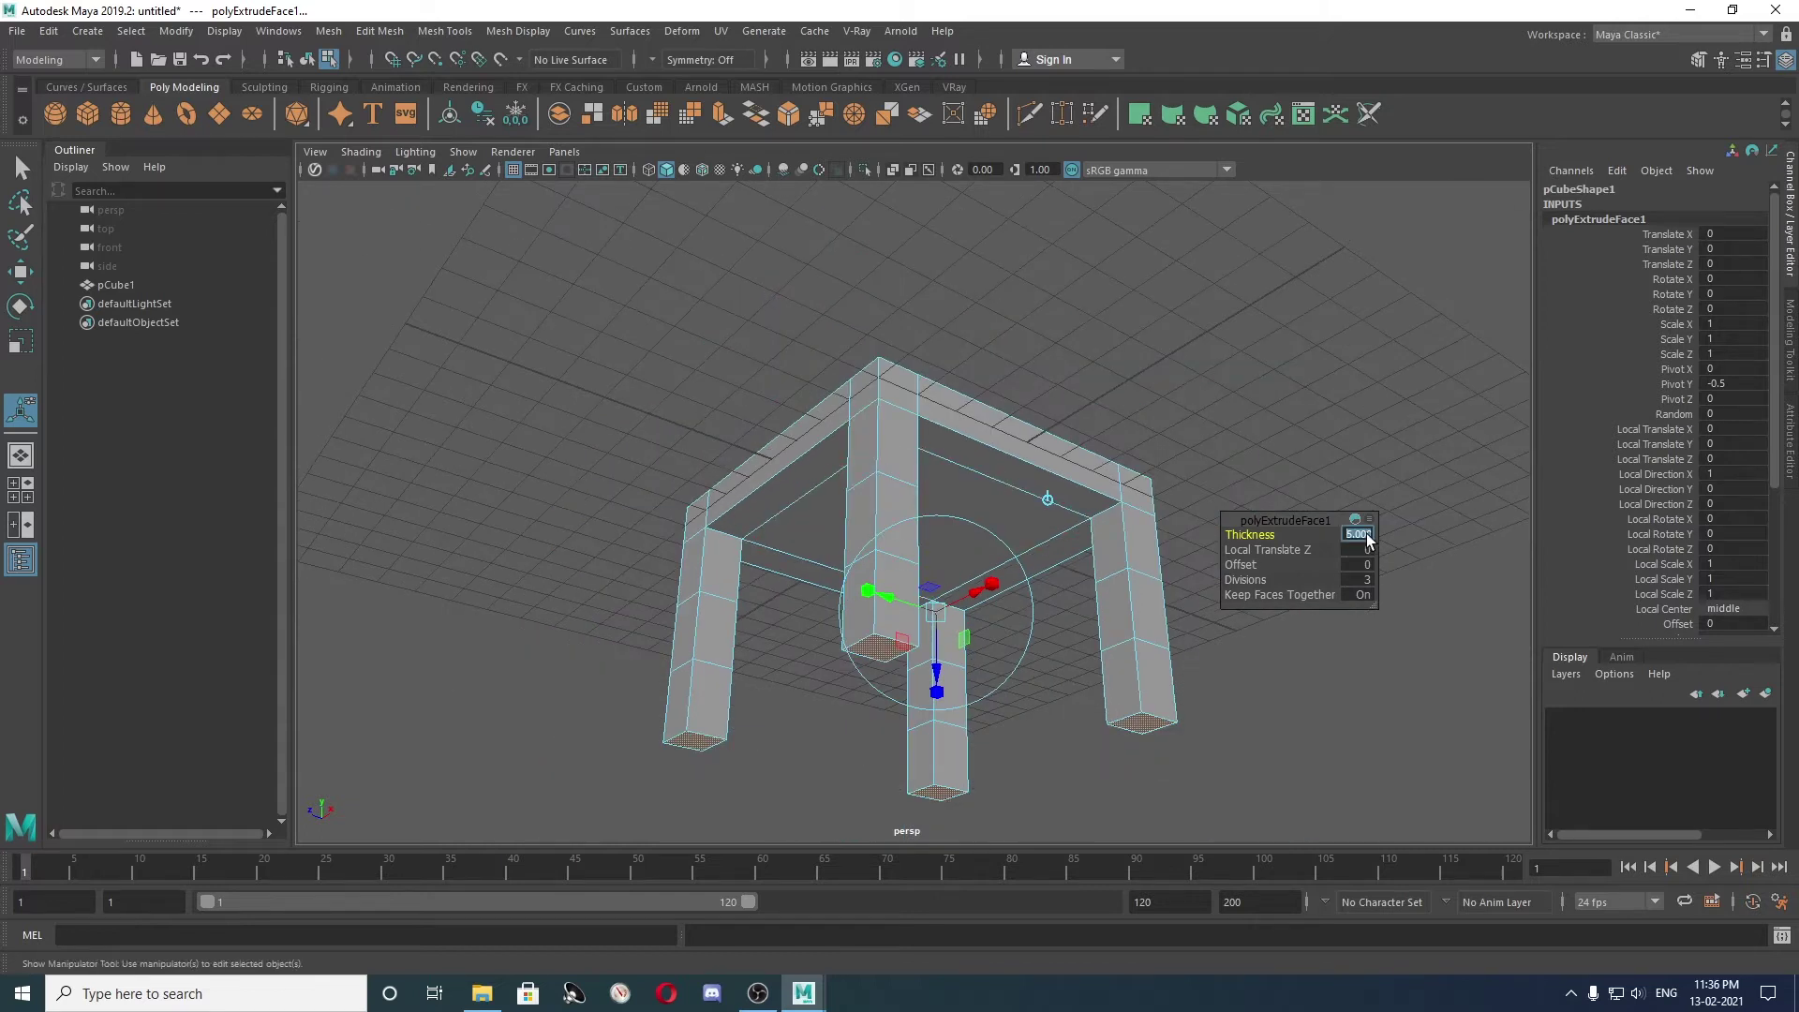
pyautogui.press('Return')
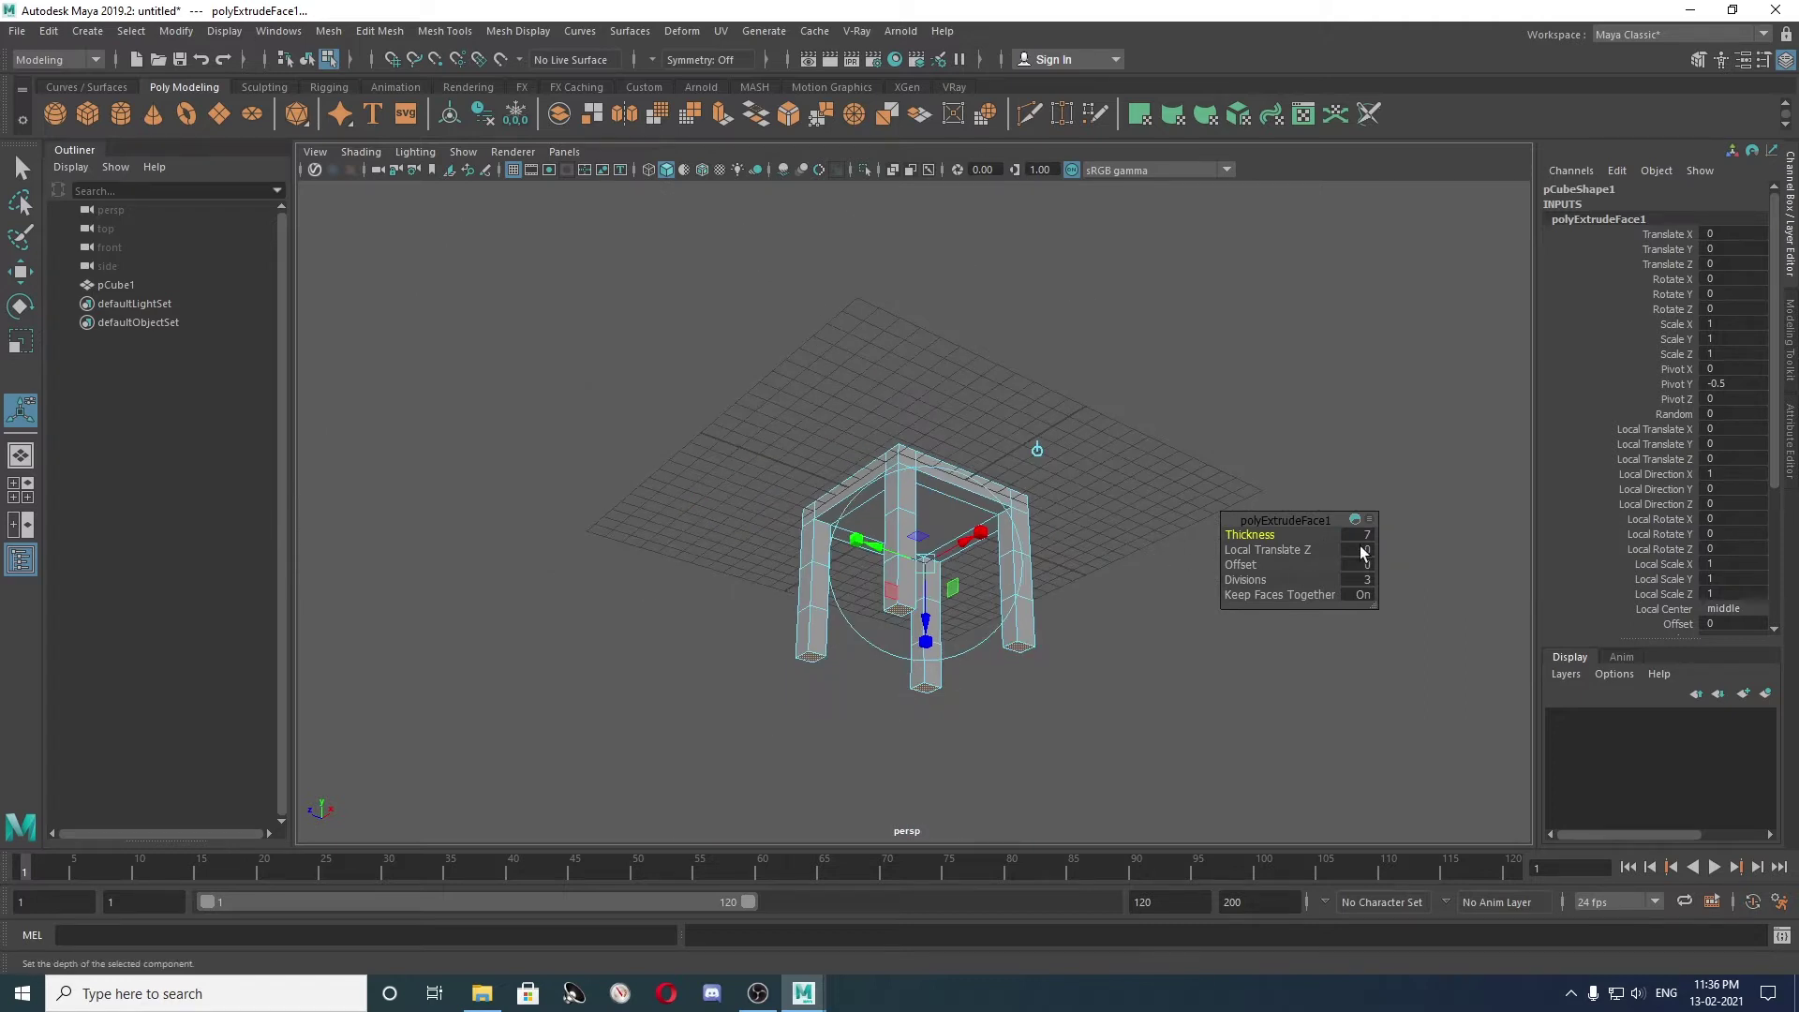
pyautogui.press('Return')
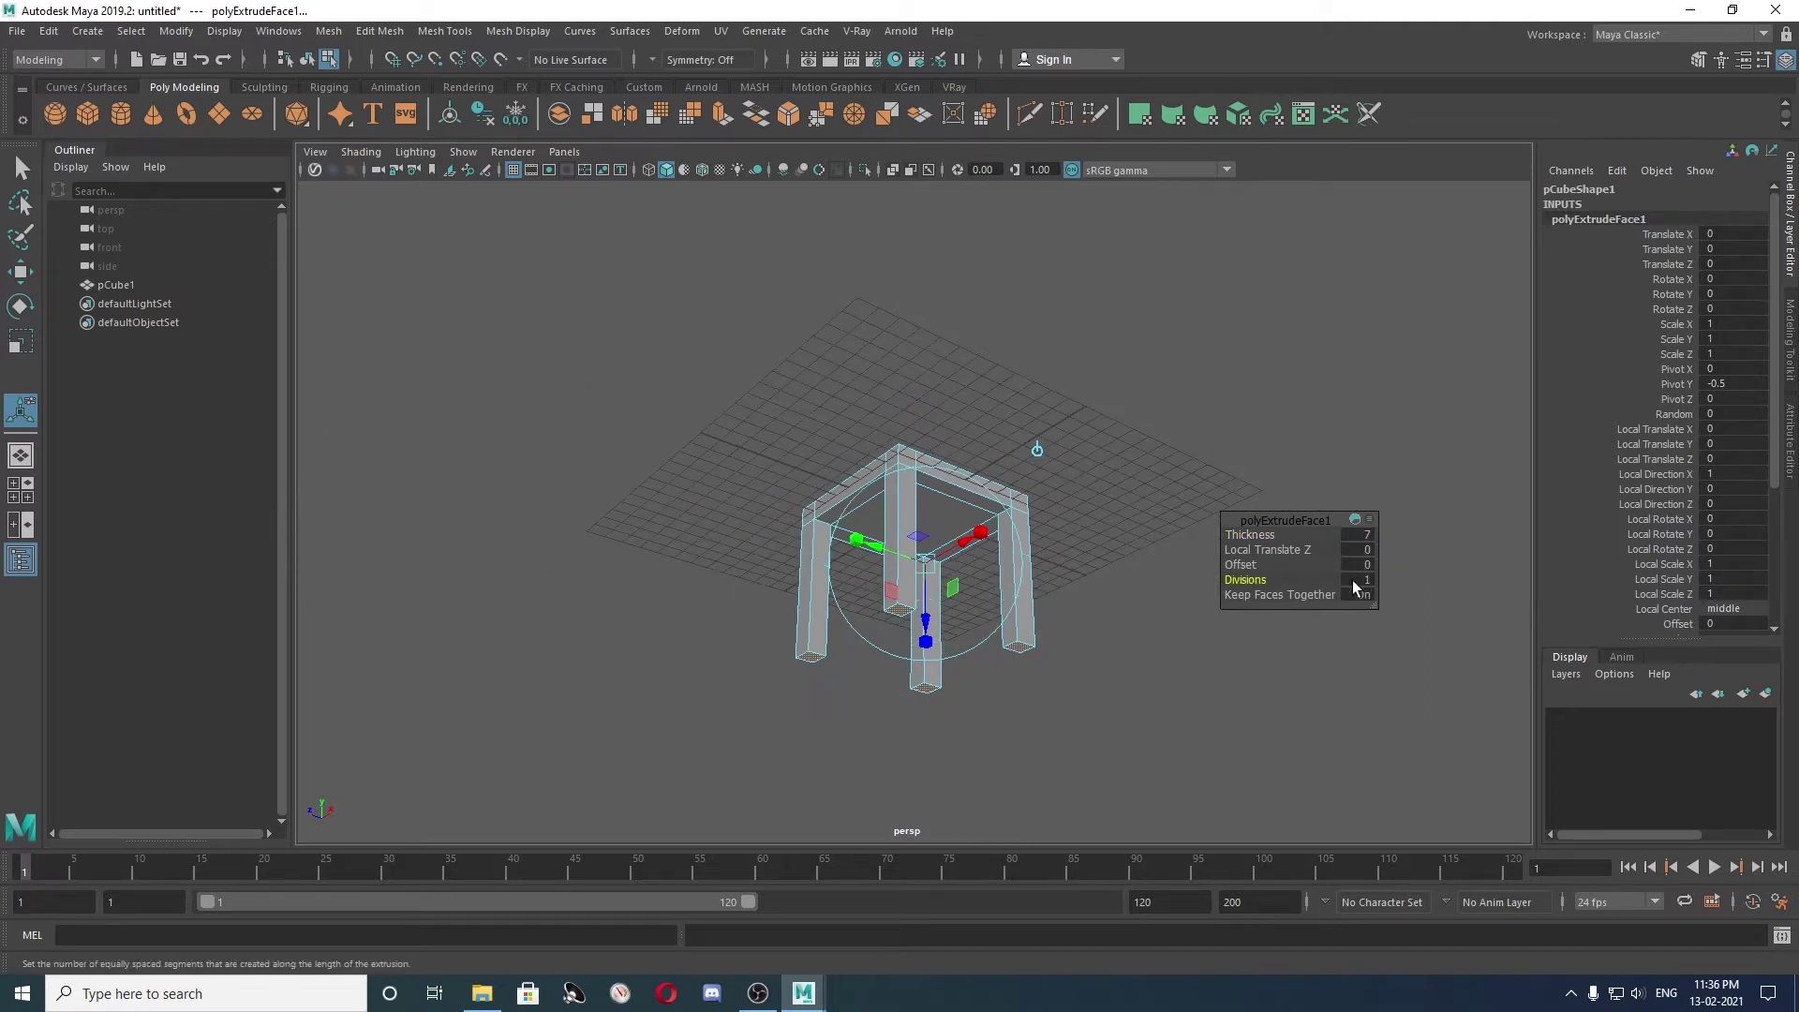
pyautogui.keyDown('alt'); pyautogui.moveTo(1019, 500); pyautogui.dragTo(1068, 482); pyautogui.keyUp('alt')
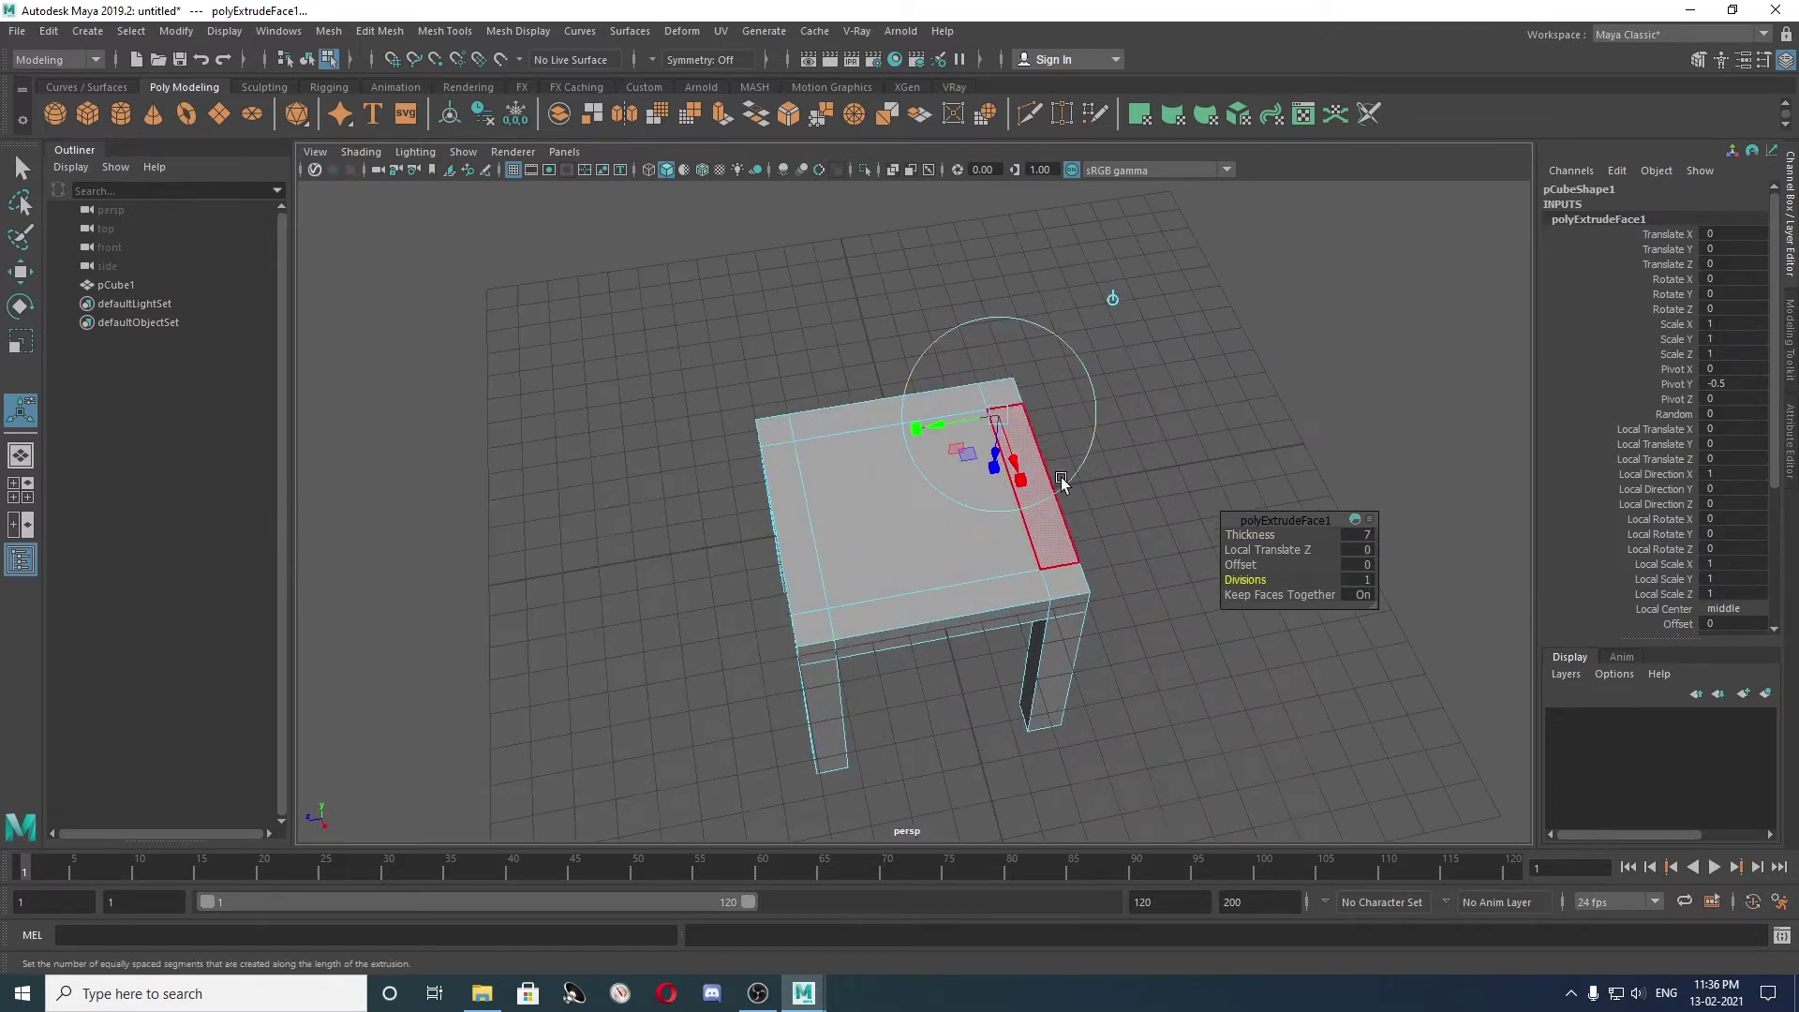
pyautogui.click(1115, 550)
# Select two corner faces on one side and remove an unwanted custom shelf shortcut.
pyautogui.click(1065, 578)
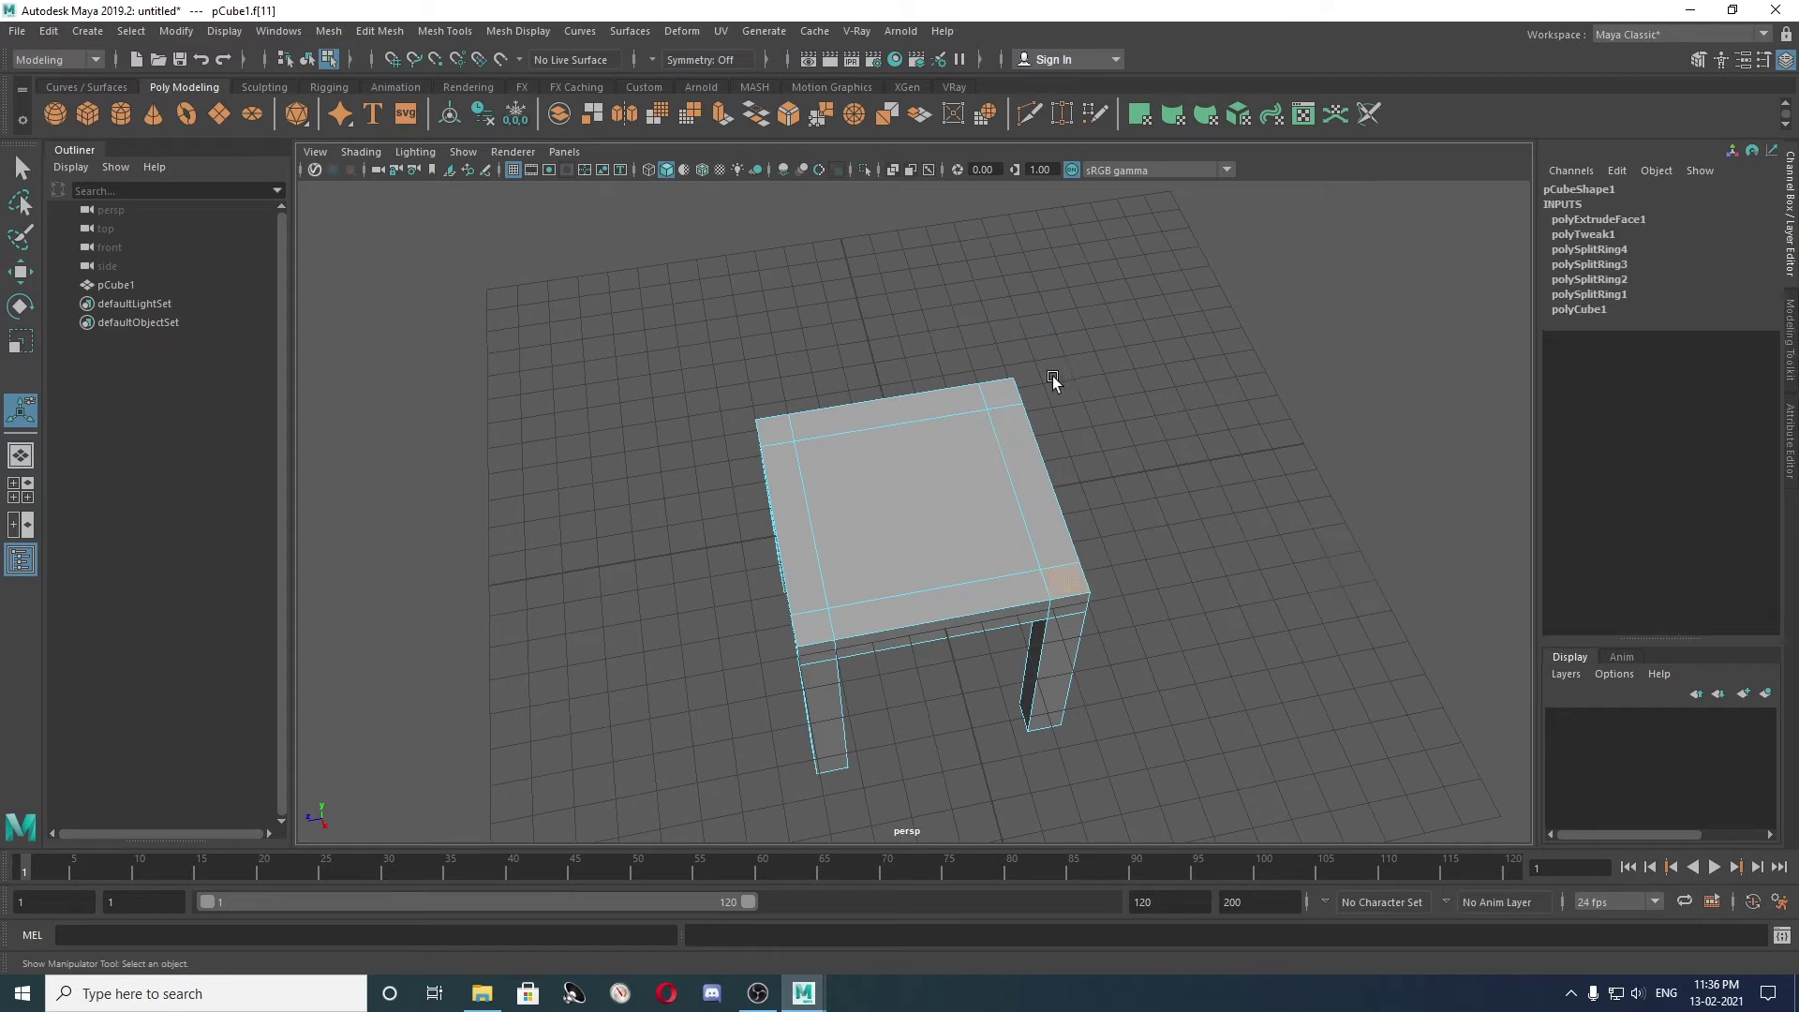
pyautogui.keyDown('shift'); pyautogui.click(999, 394); pyautogui.keyUp('shift')
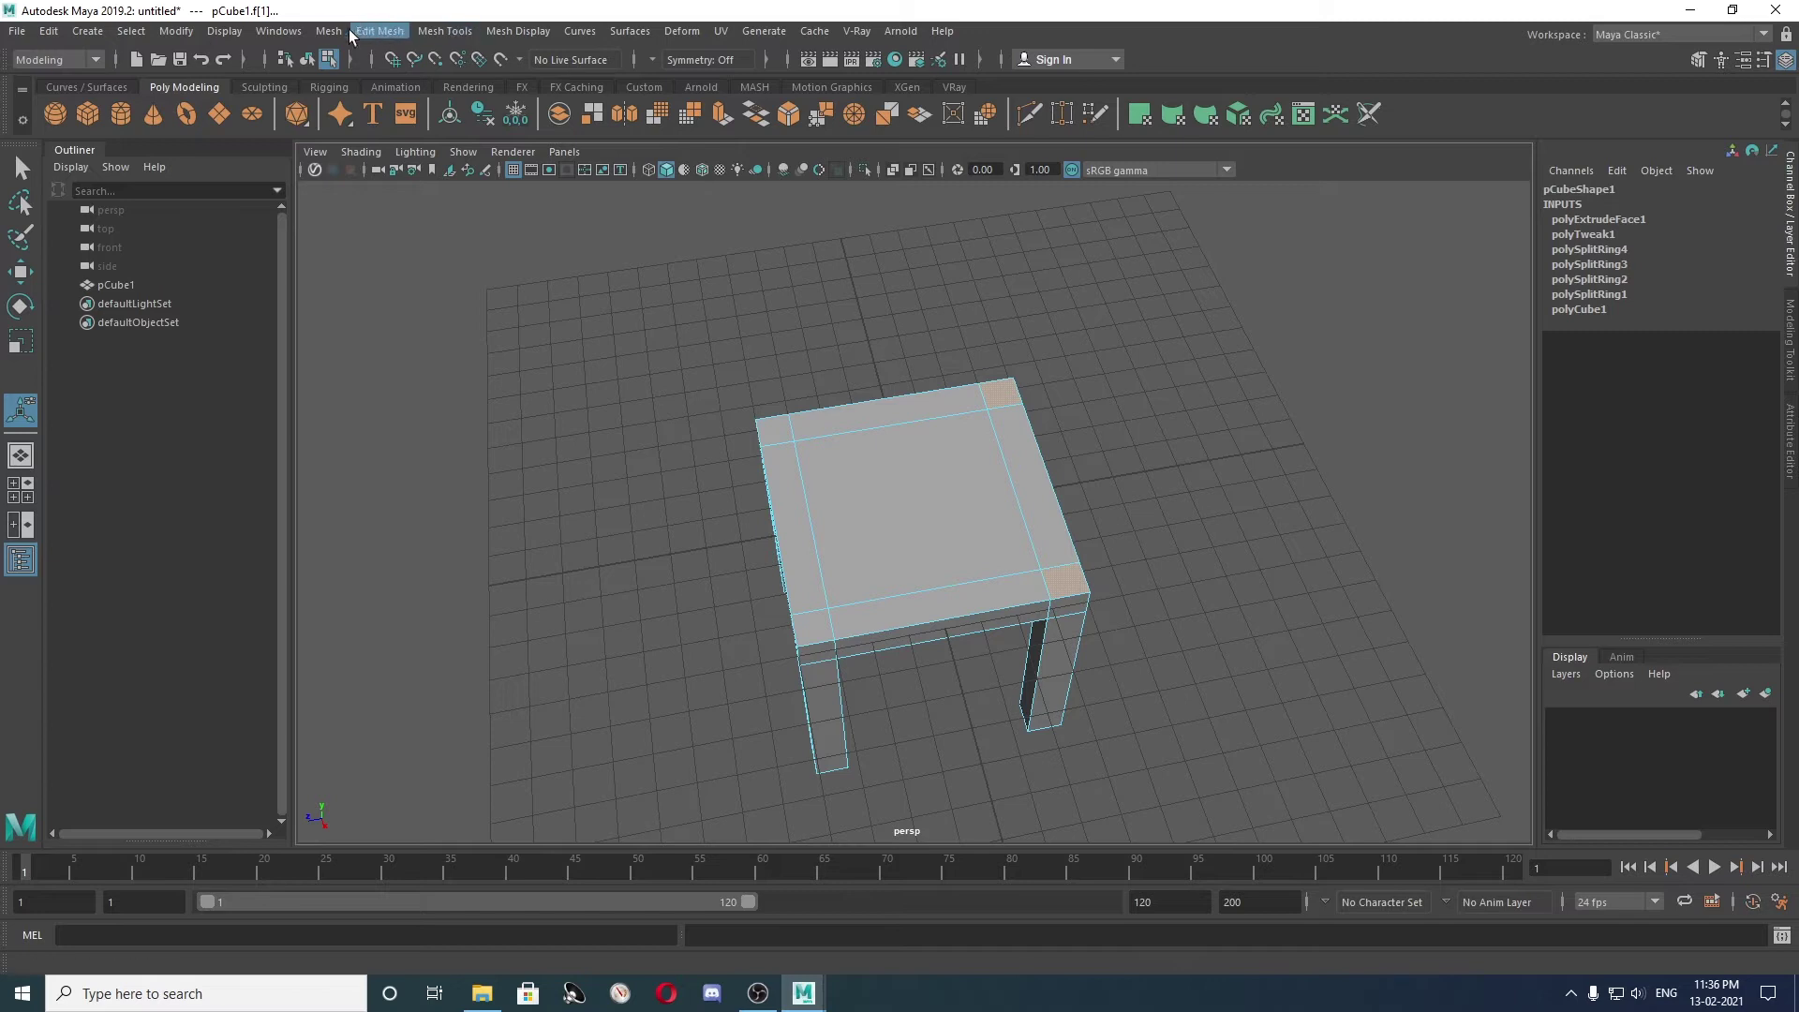
pyautogui.click(366, 31)
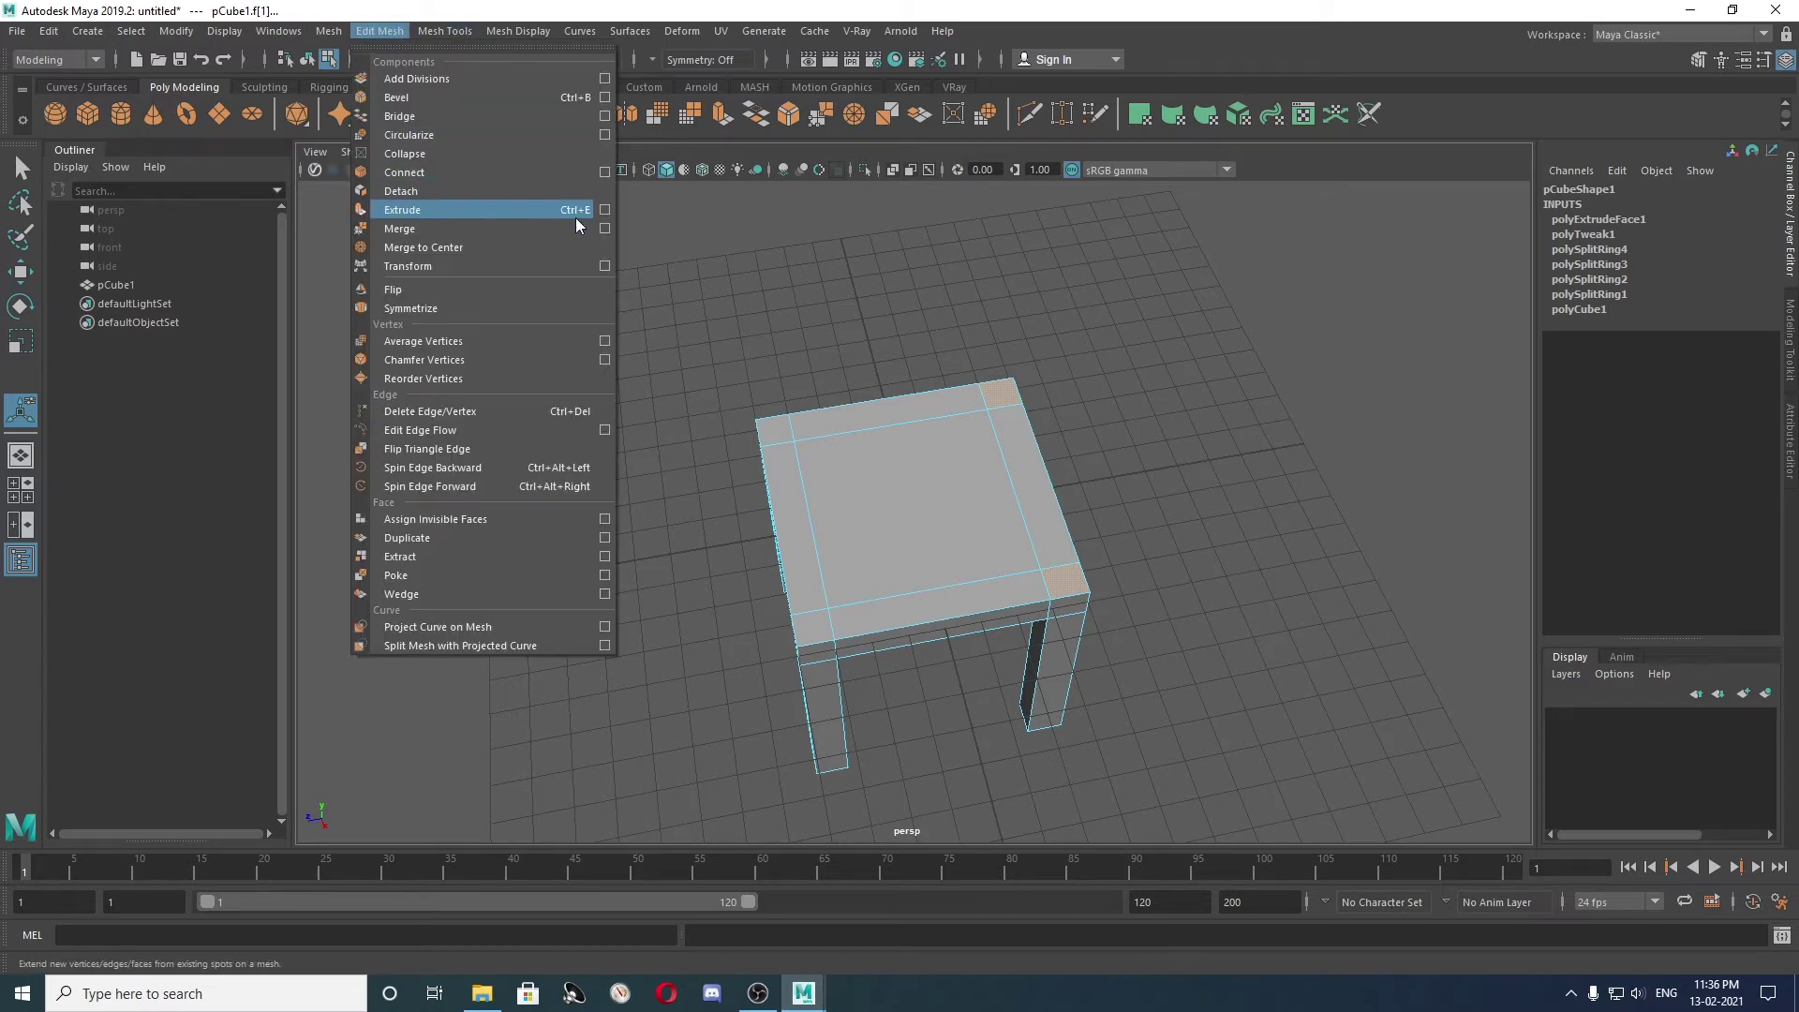
pyautogui.press('Escape')
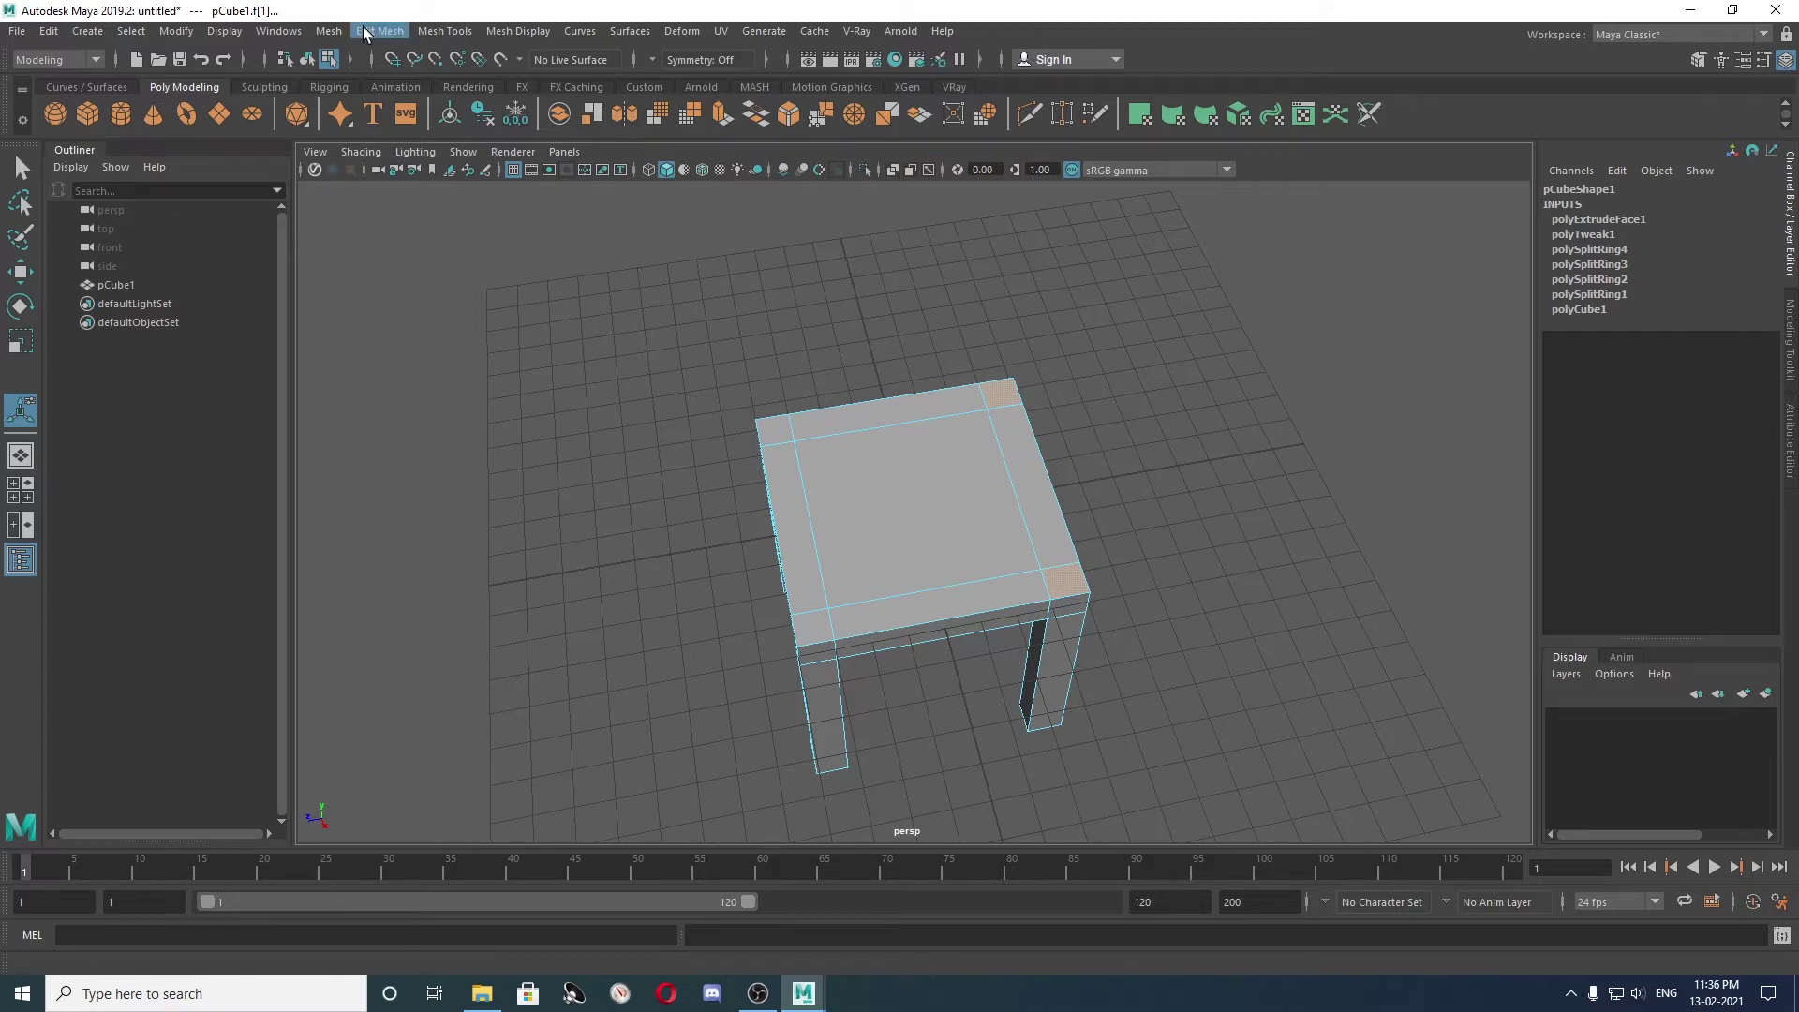
pyautogui.click(368, 31)
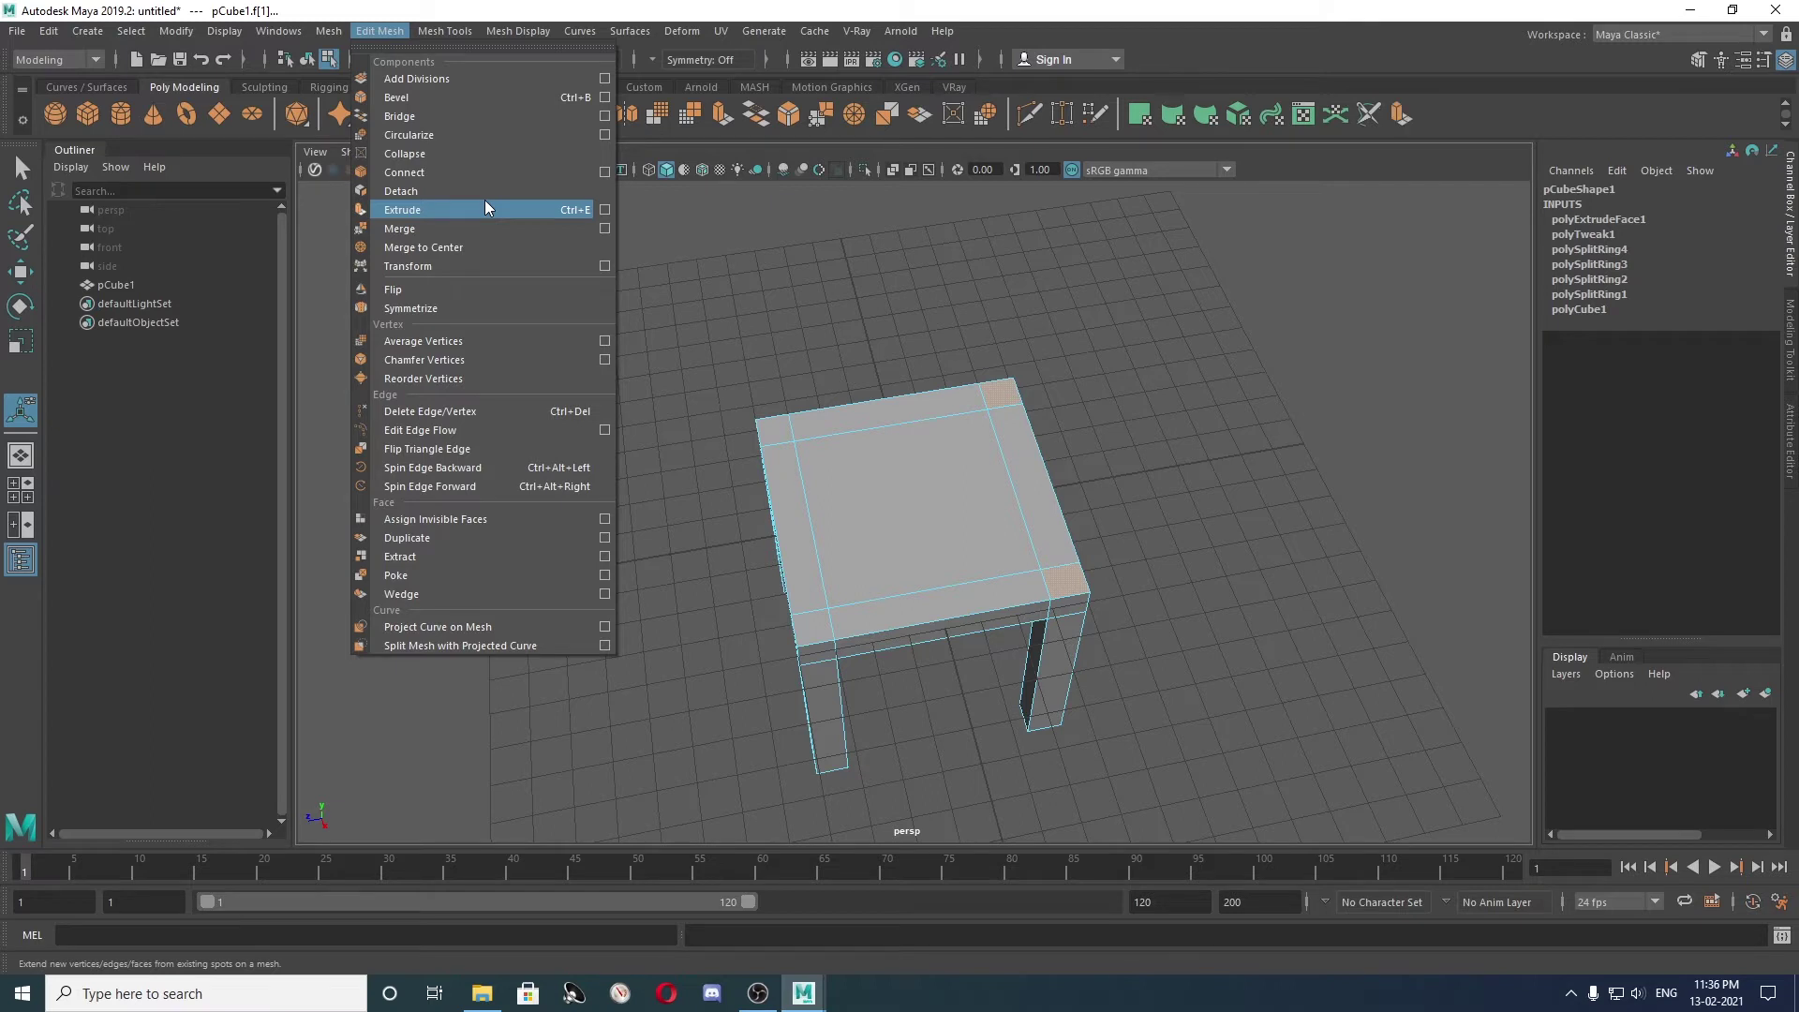
pyautogui.rightClick(1403, 112)
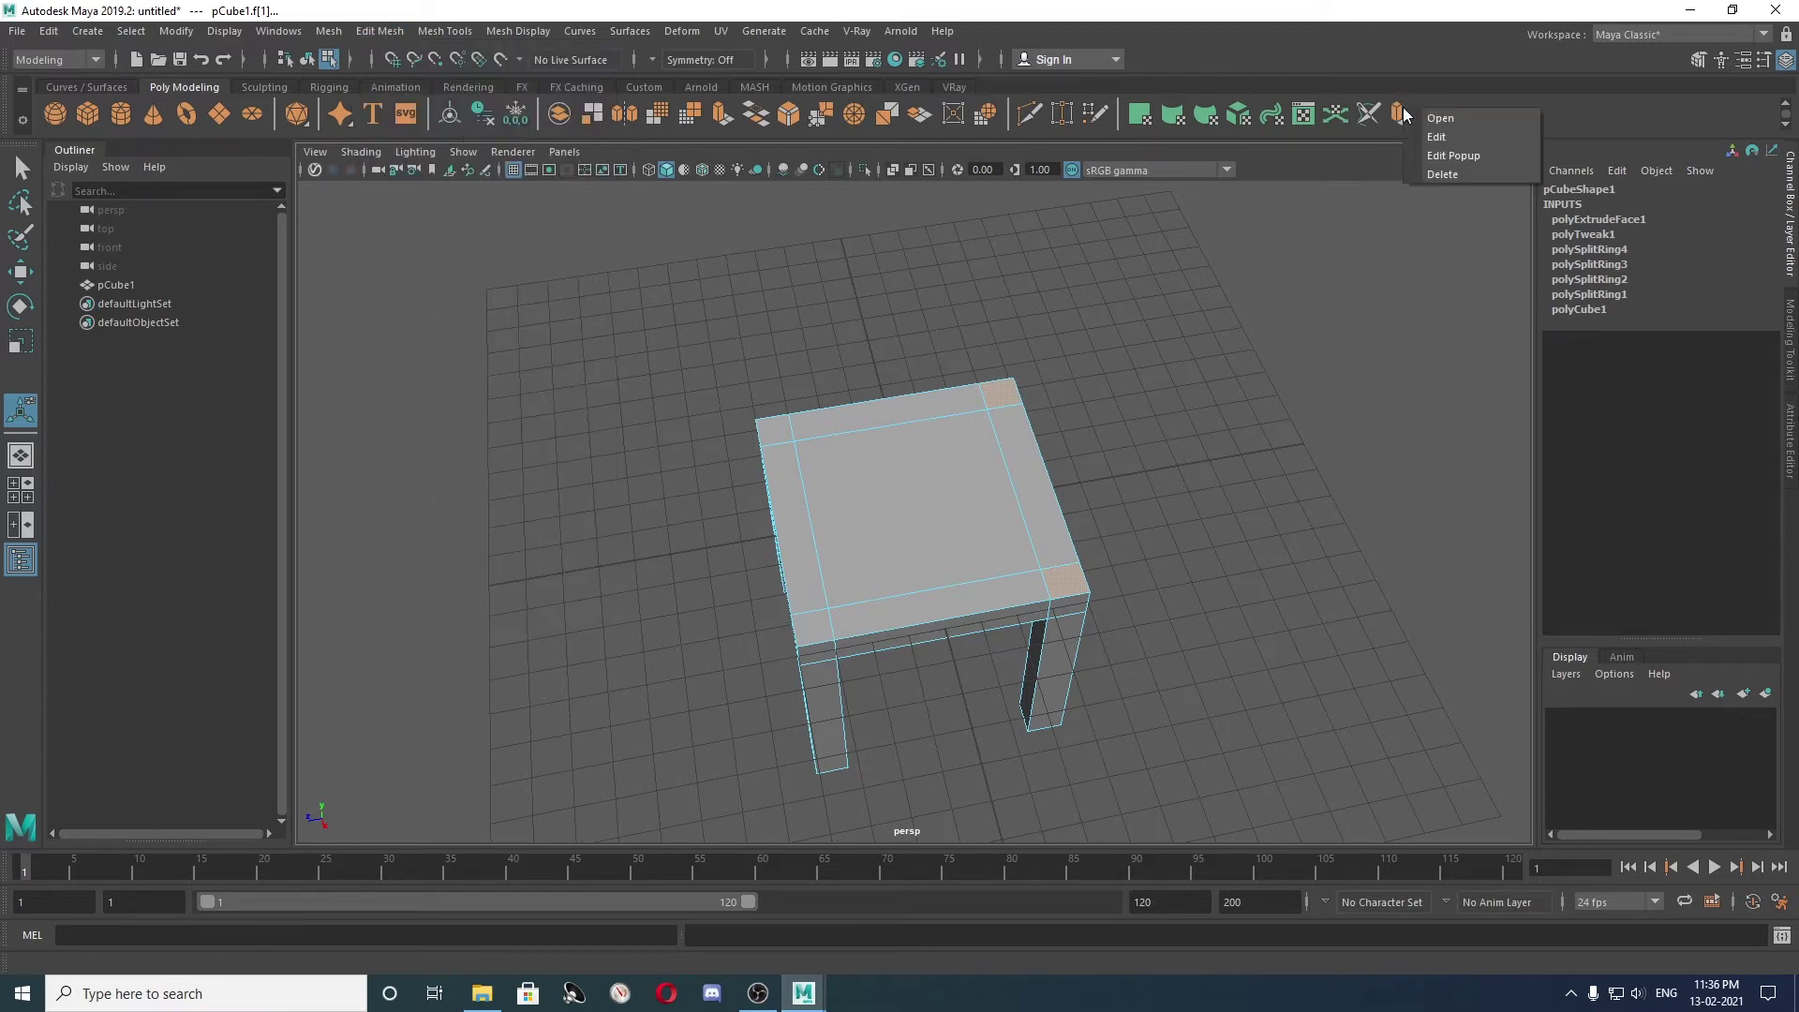
pyautogui.click(1441, 174)
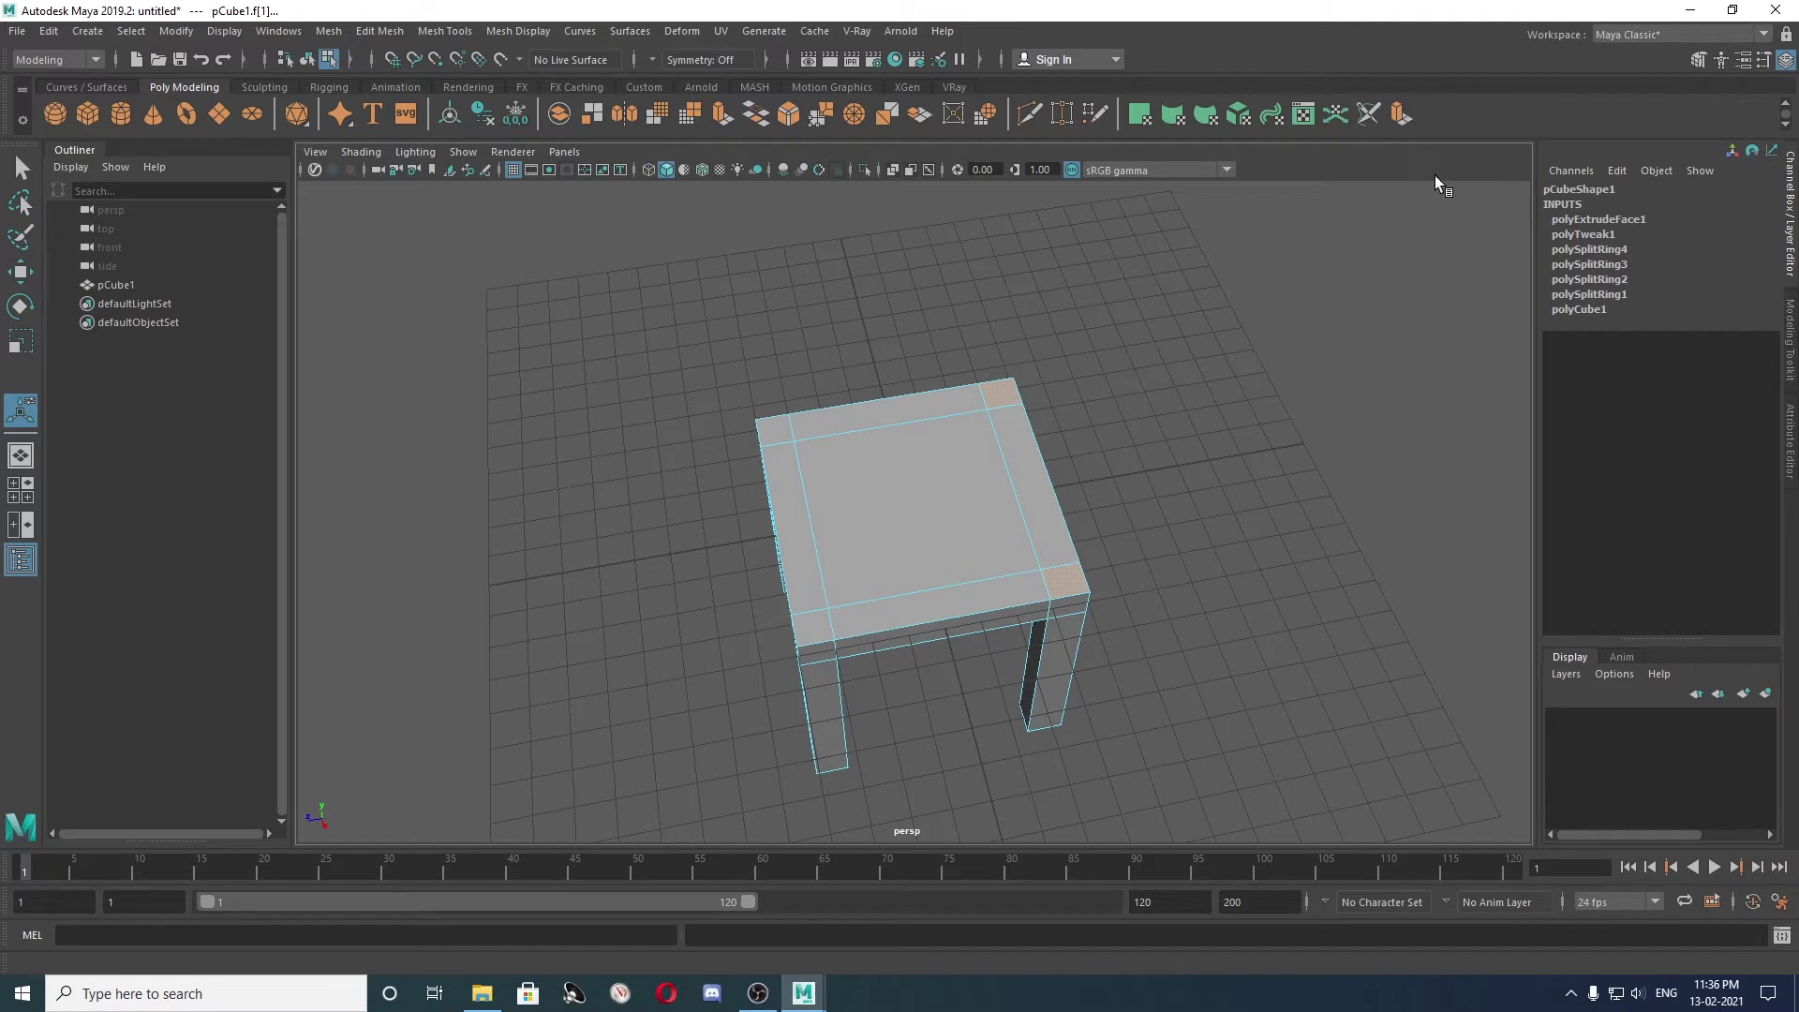
# Extrude the two selected faces with Thickness 4 to raise the chair-back posts.
pyautogui.click(723, 113)
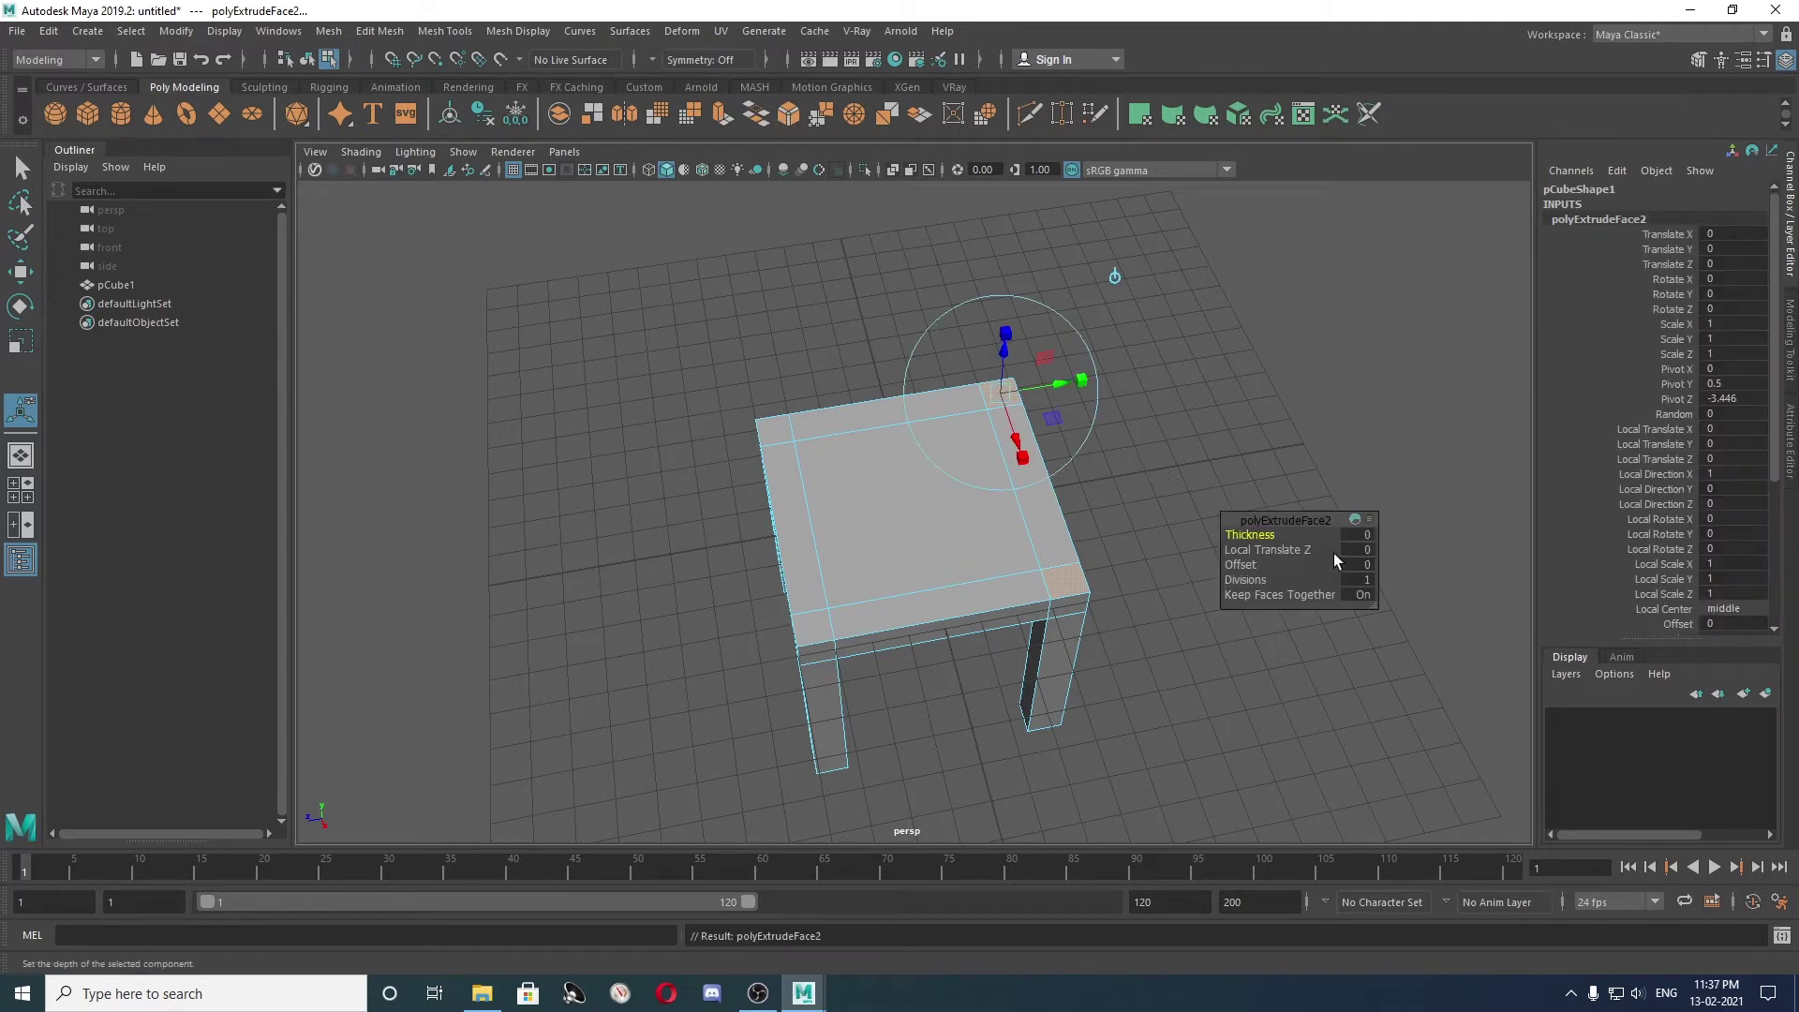
pyautogui.click(1364, 537)
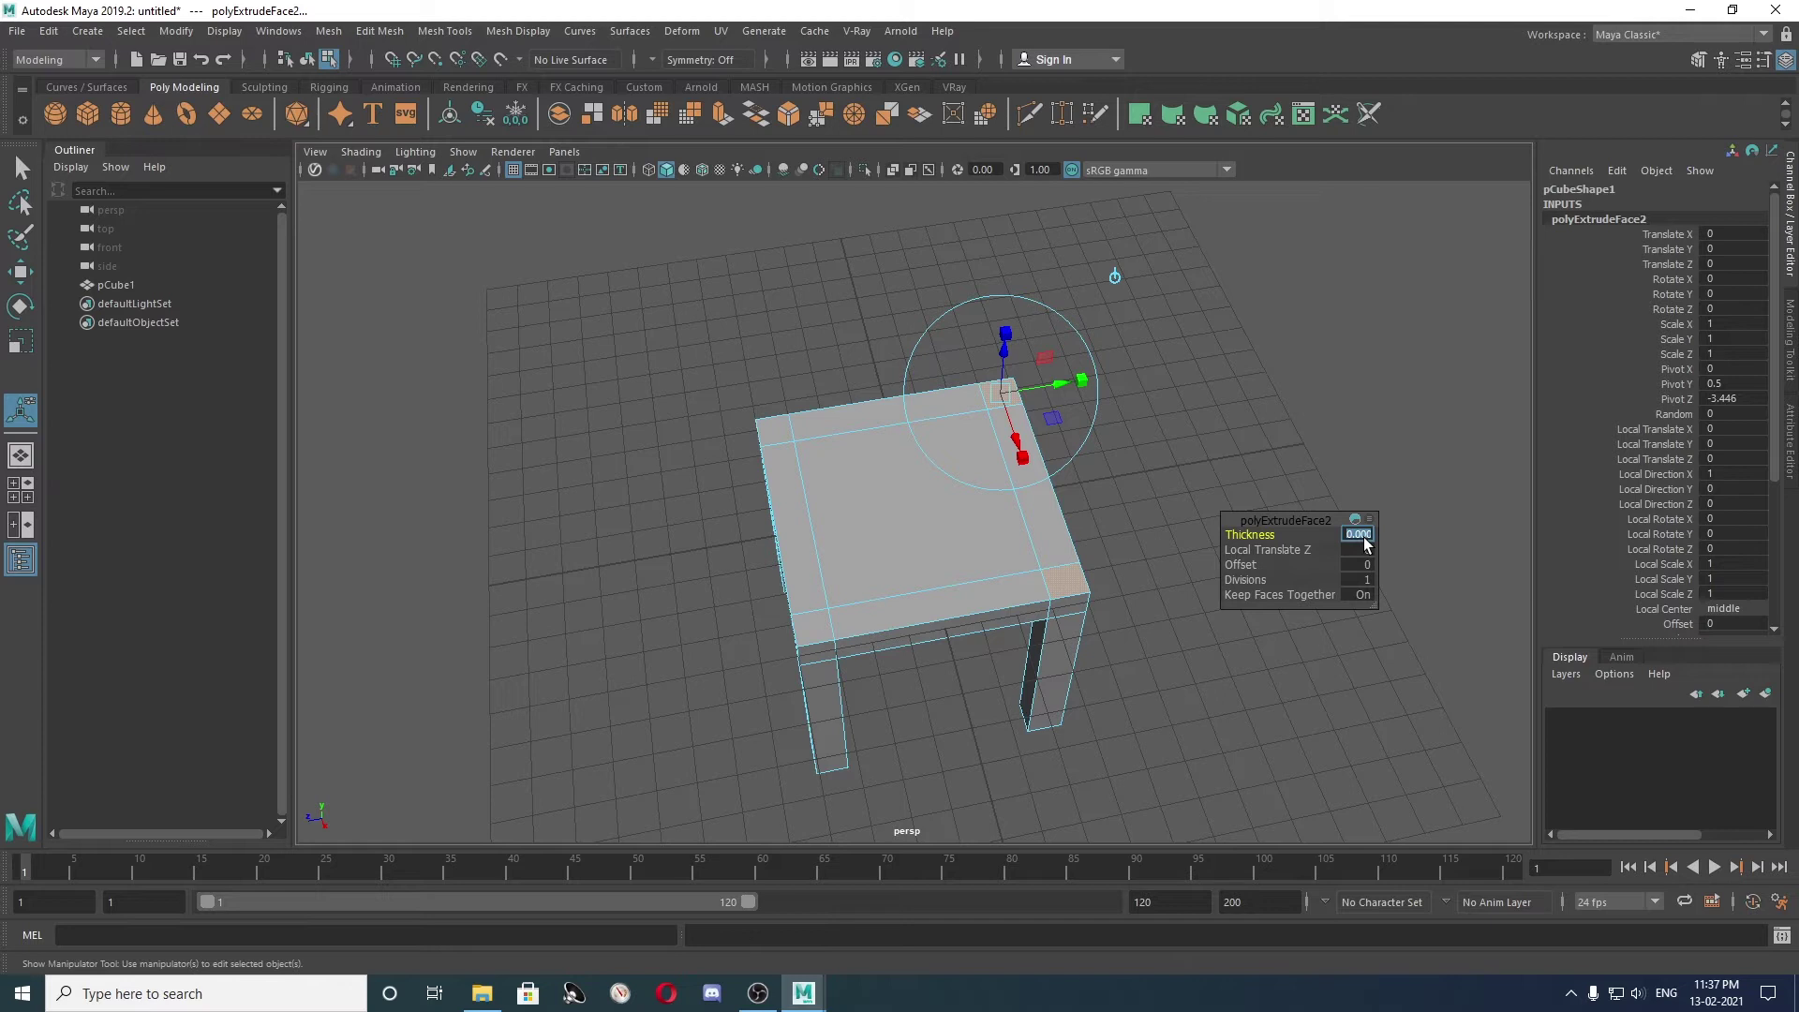
pyautogui.press('Return')
pyautogui.keyDown('alt'); pyautogui.moveTo(1139, 448); pyautogui.dragTo(984, 309); pyautogui.keyUp('alt')
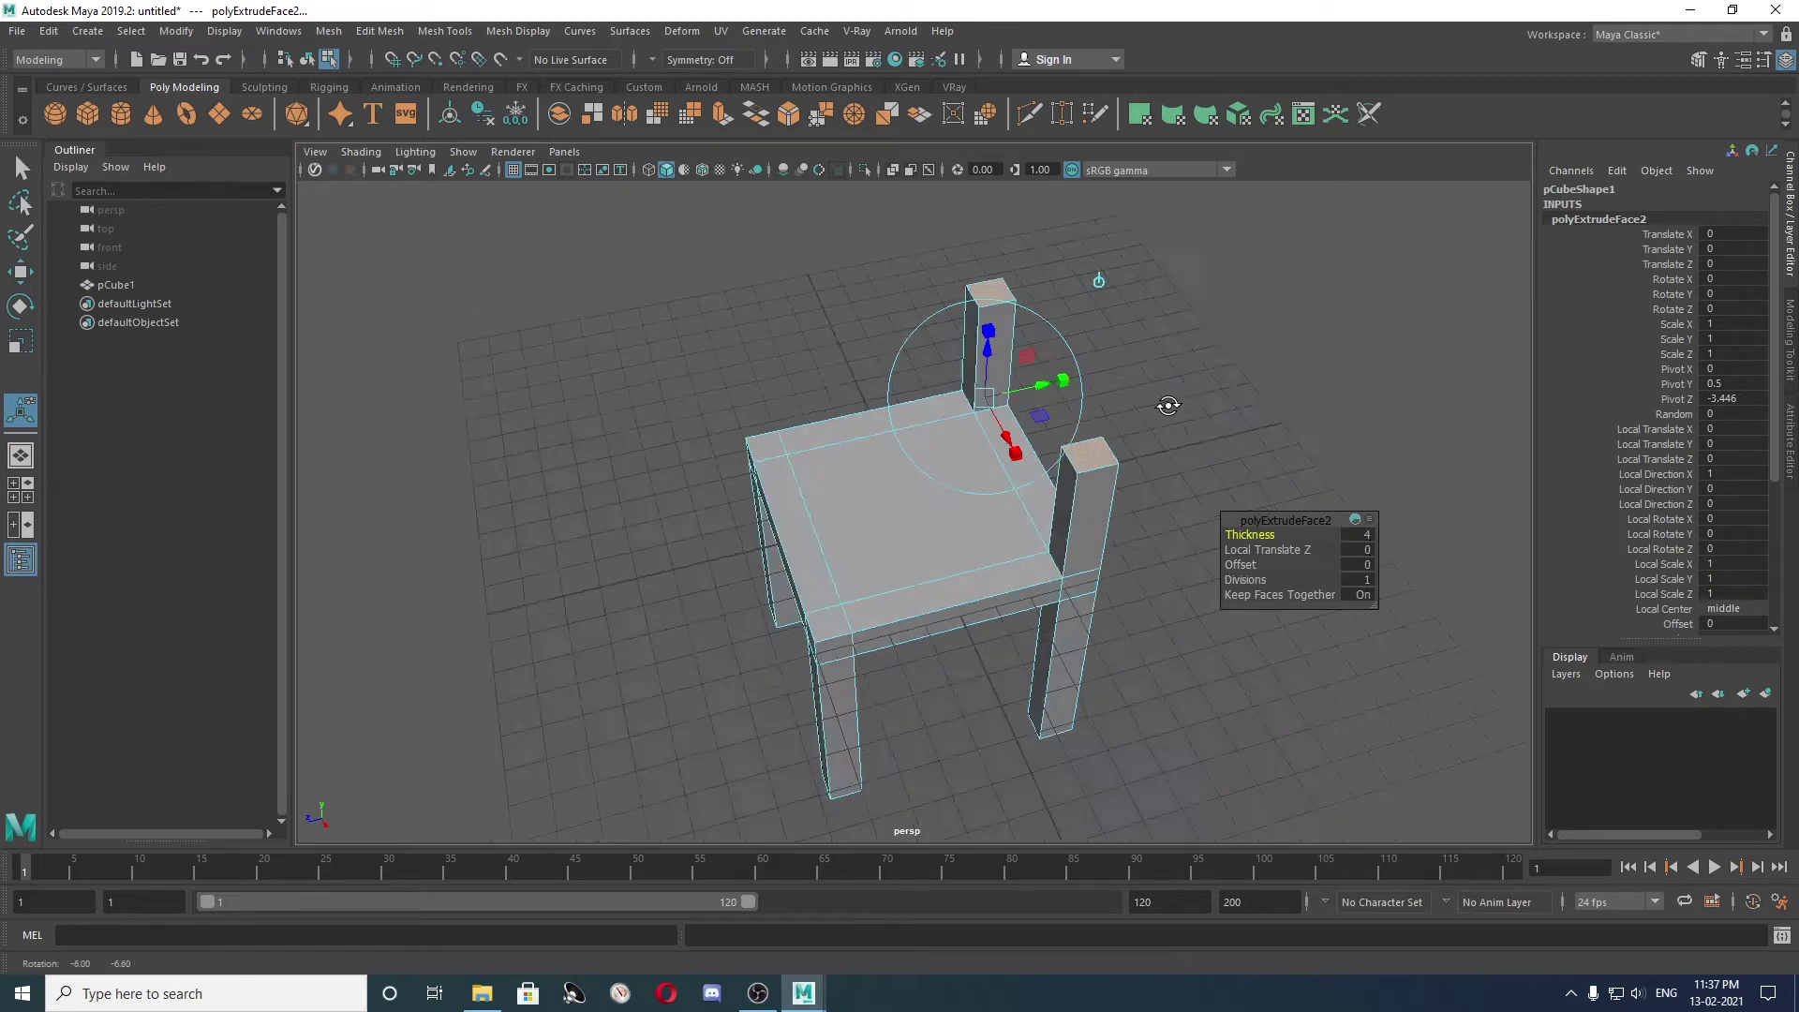
# Extrude the post tops again, setting Thickness to 3, then deselect.
pyautogui.click(718, 110)
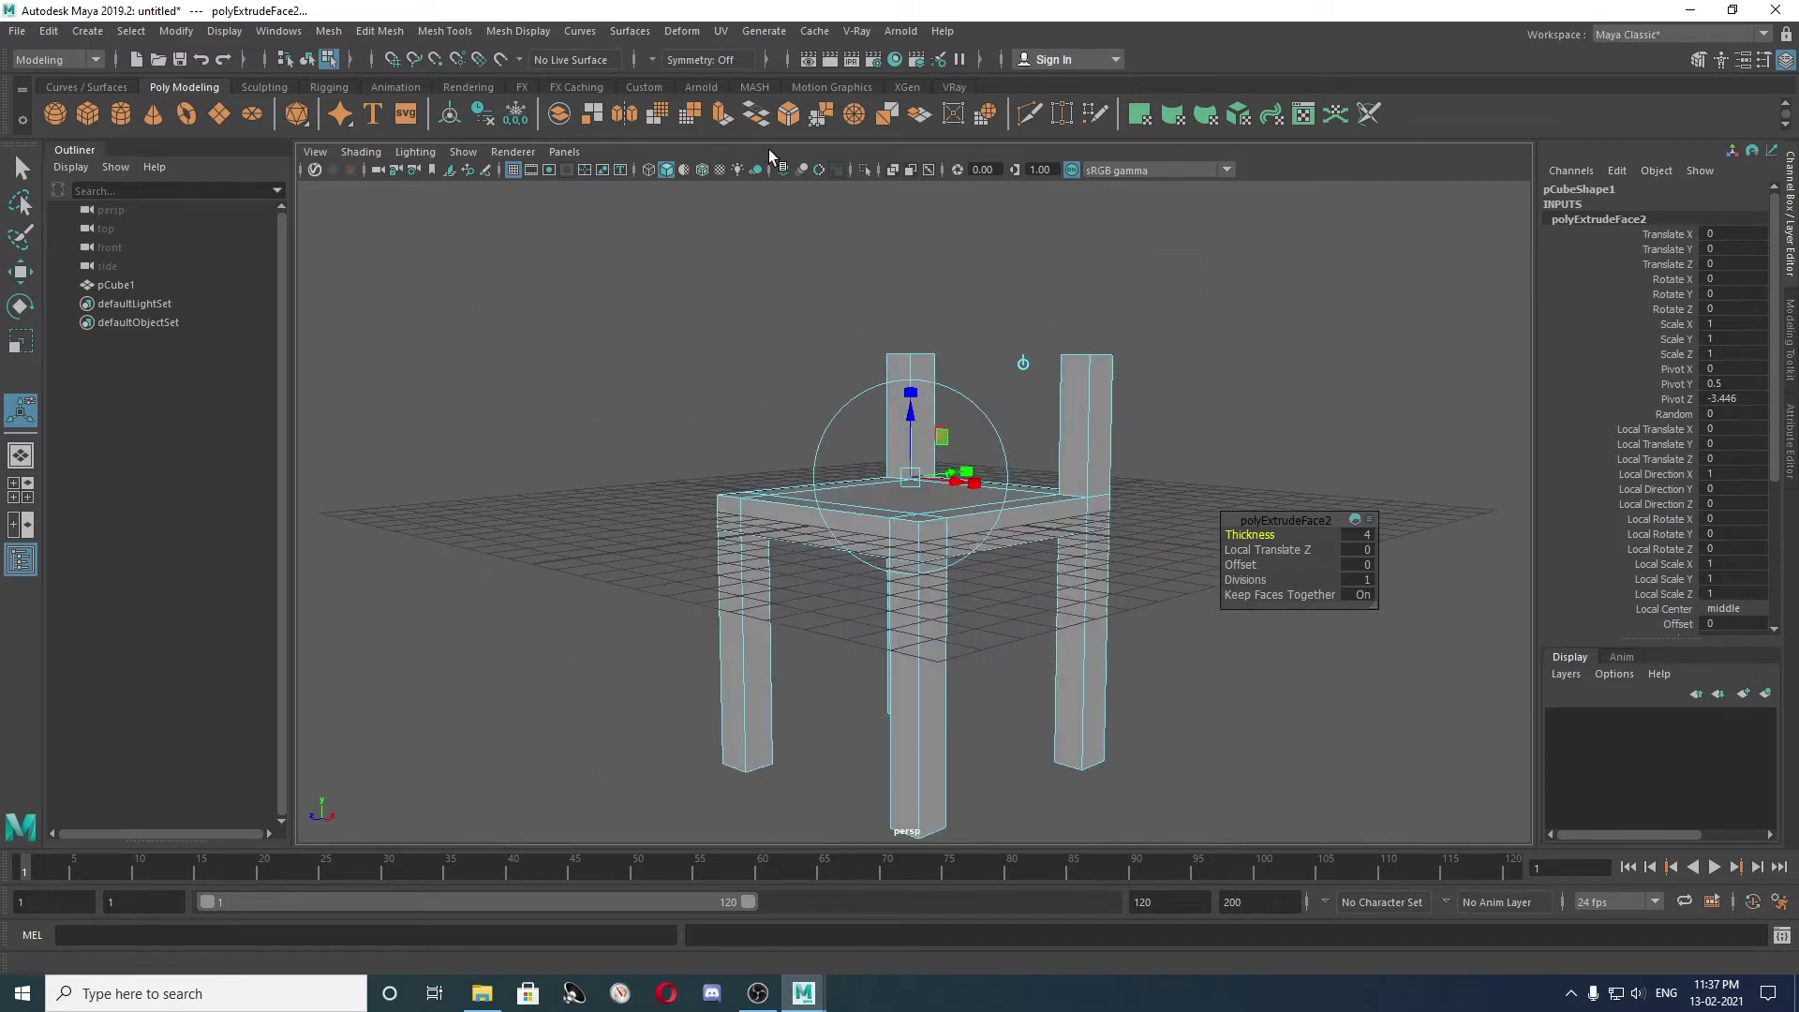
pyautogui.click(1353, 536)
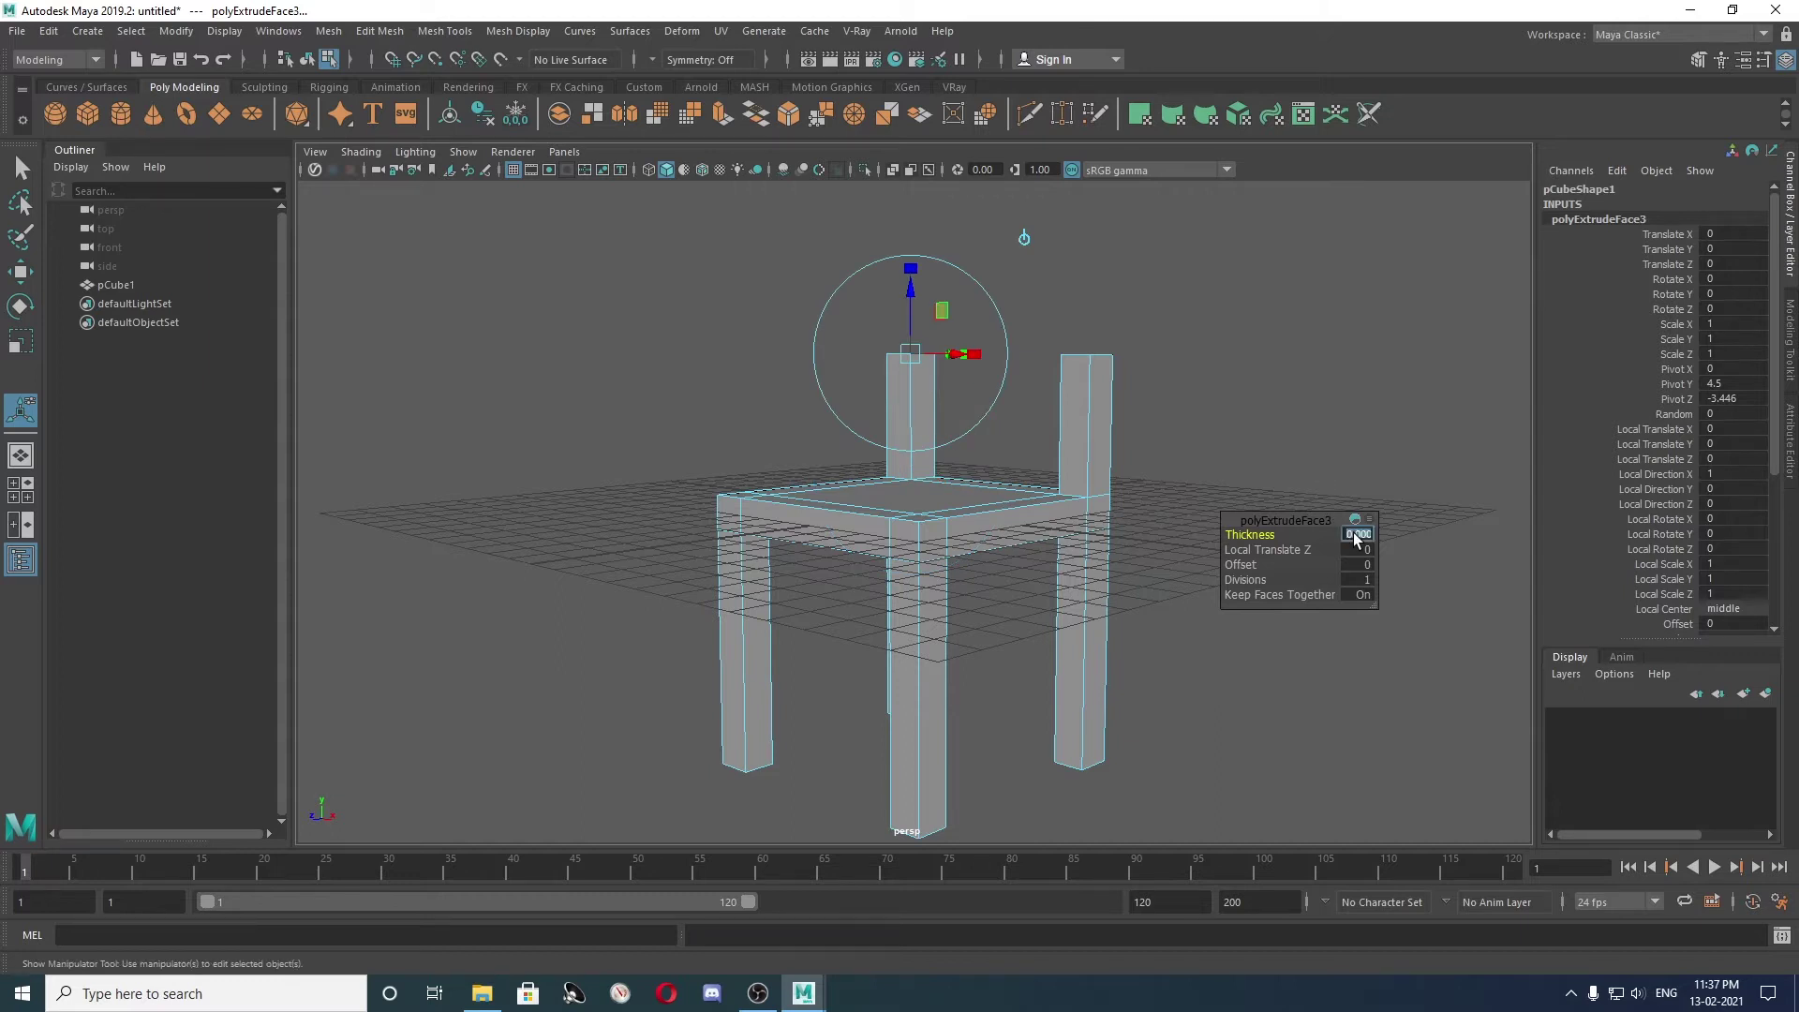
pyautogui.write('2')
pyautogui.press('Return')
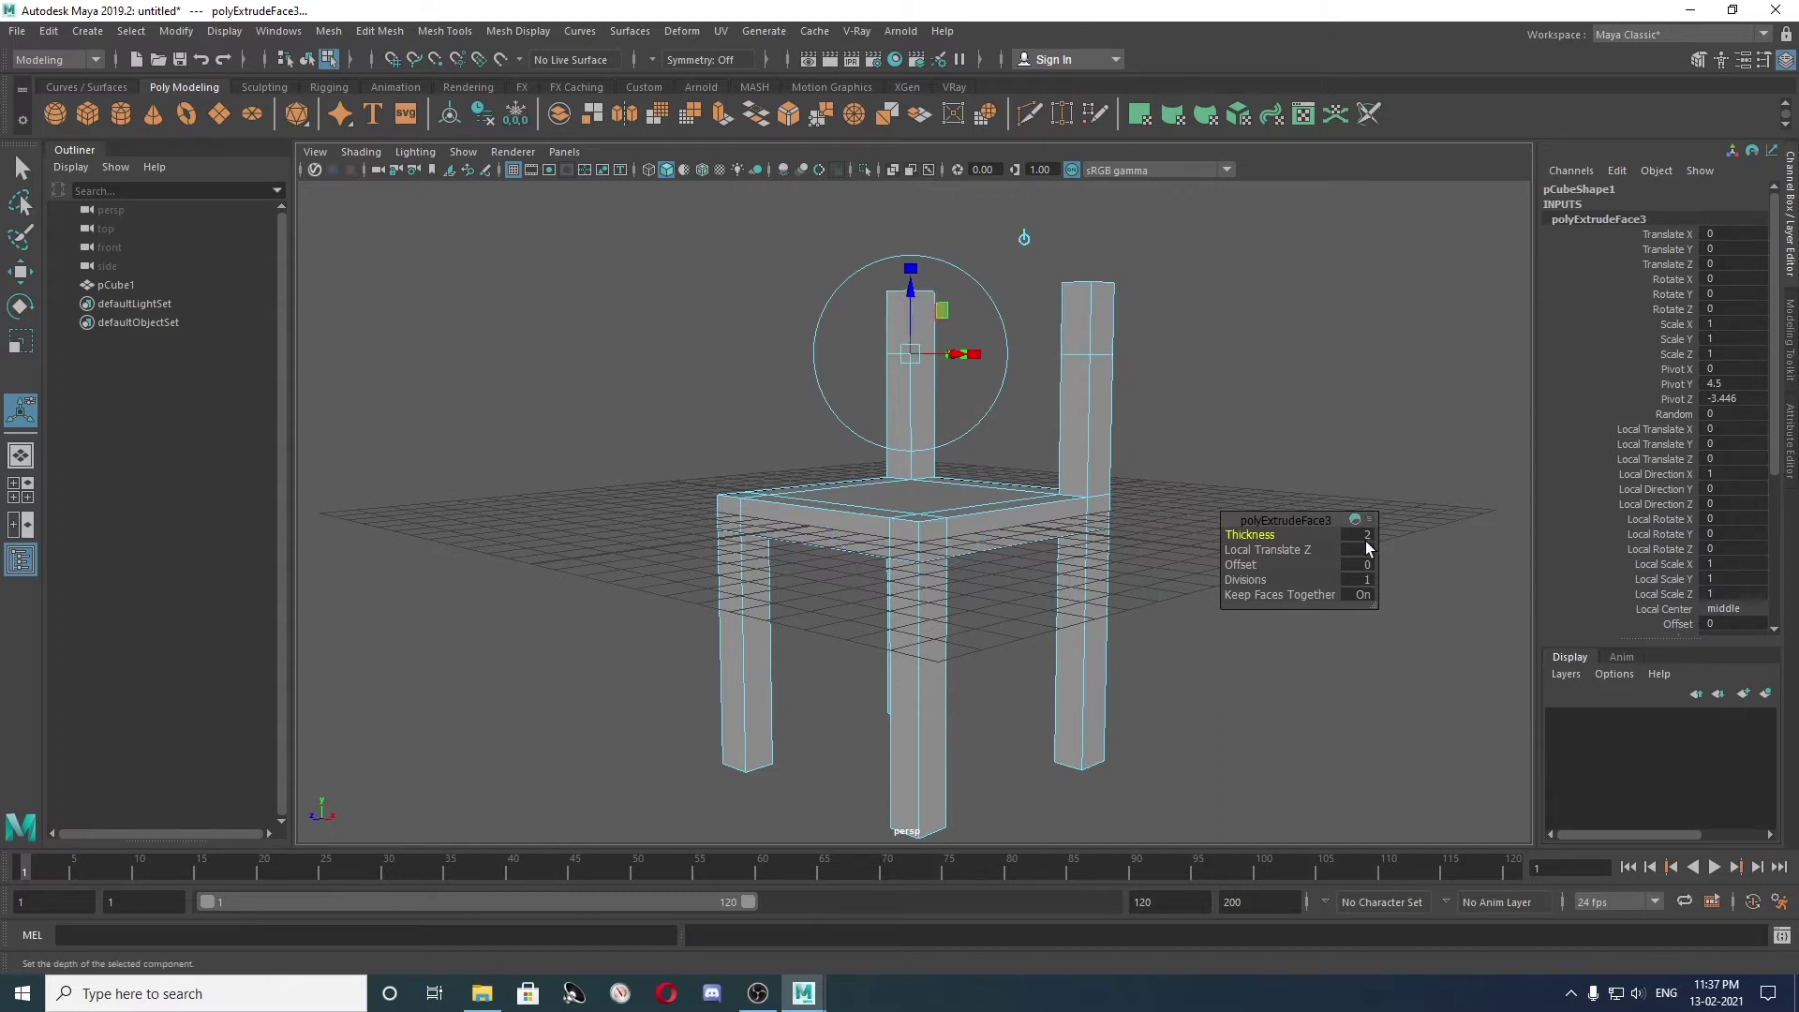
pyautogui.click(1364, 536)
pyautogui.write('3')
pyautogui.press('Return')
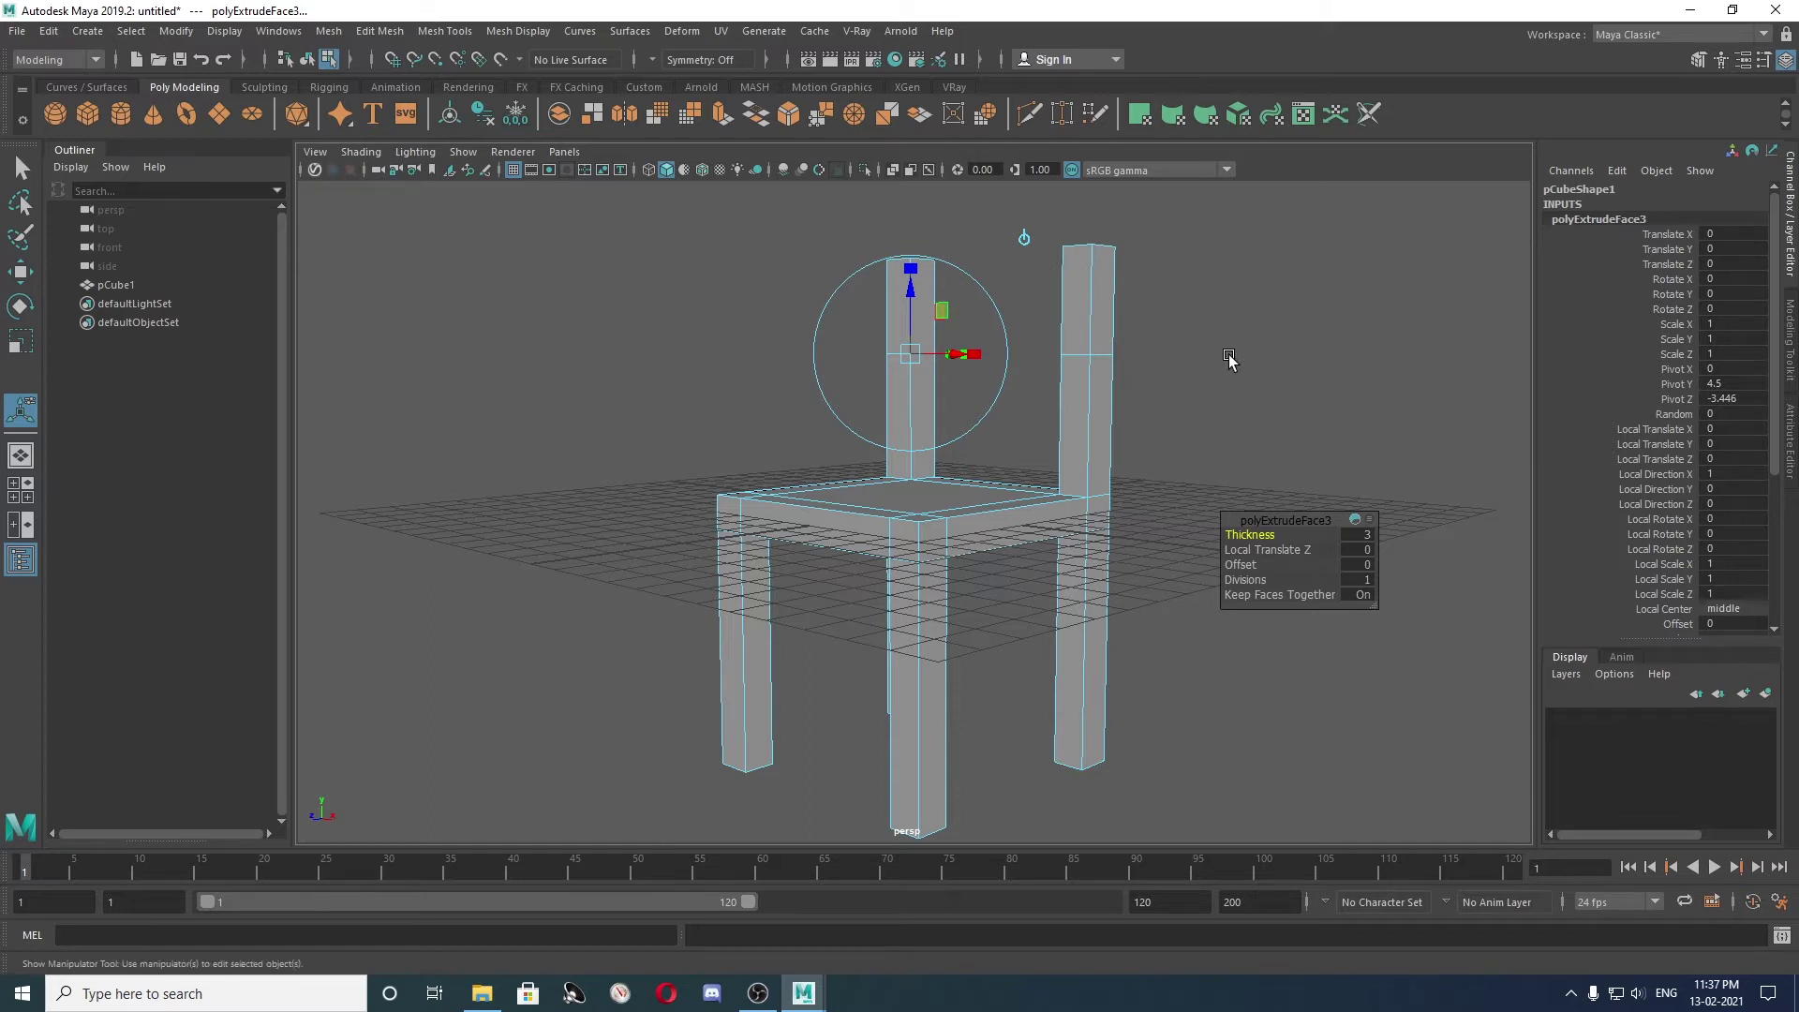
pyautogui.click(1228, 359)
pyautogui.keyDown('alt'); pyautogui.moveTo(947, 349); pyautogui.dragTo(815, 349); pyautogui.keyUp('alt')
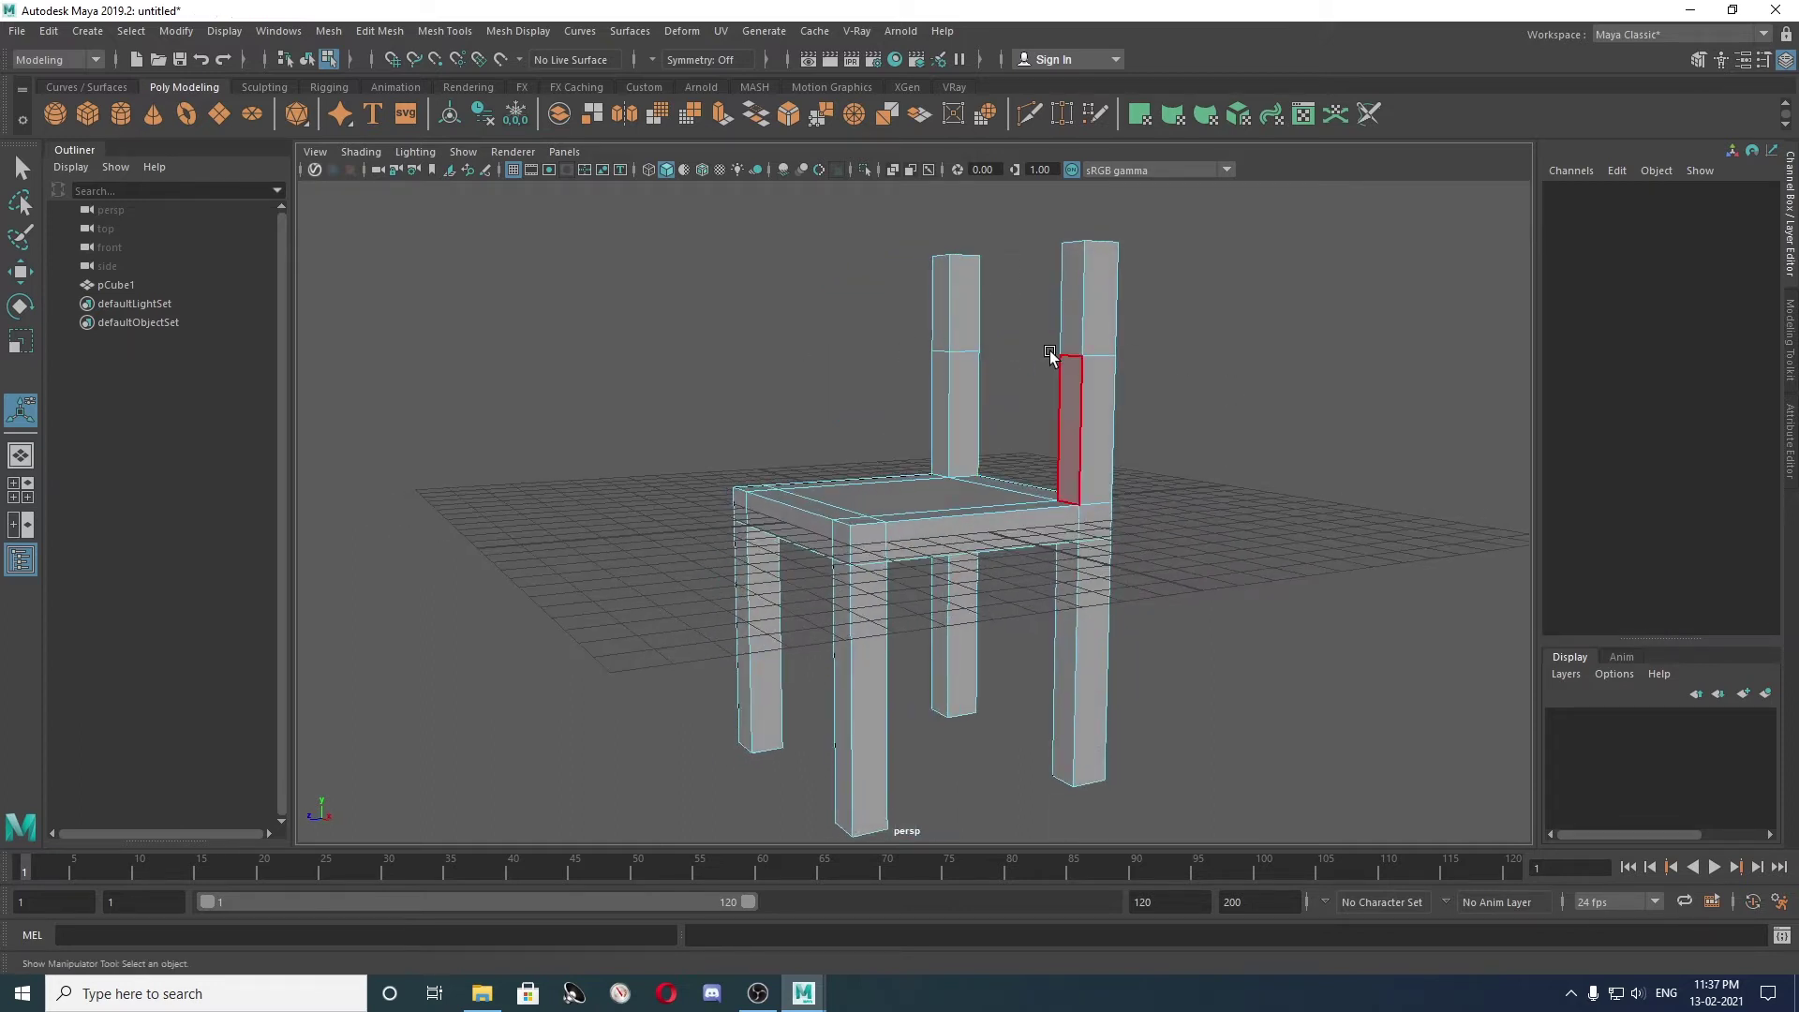
# Orbit around the chair to inspect the back posts from several angles.
pyautogui.moveTo(987, 369)
pyautogui.keyDown('alt'); pyautogui.mouseDown()
pyautogui.moveTo(1107, 346)
pyautogui.moveTo(1081, 295)
pyautogui.mouseUp(); pyautogui.keyUp('alt')
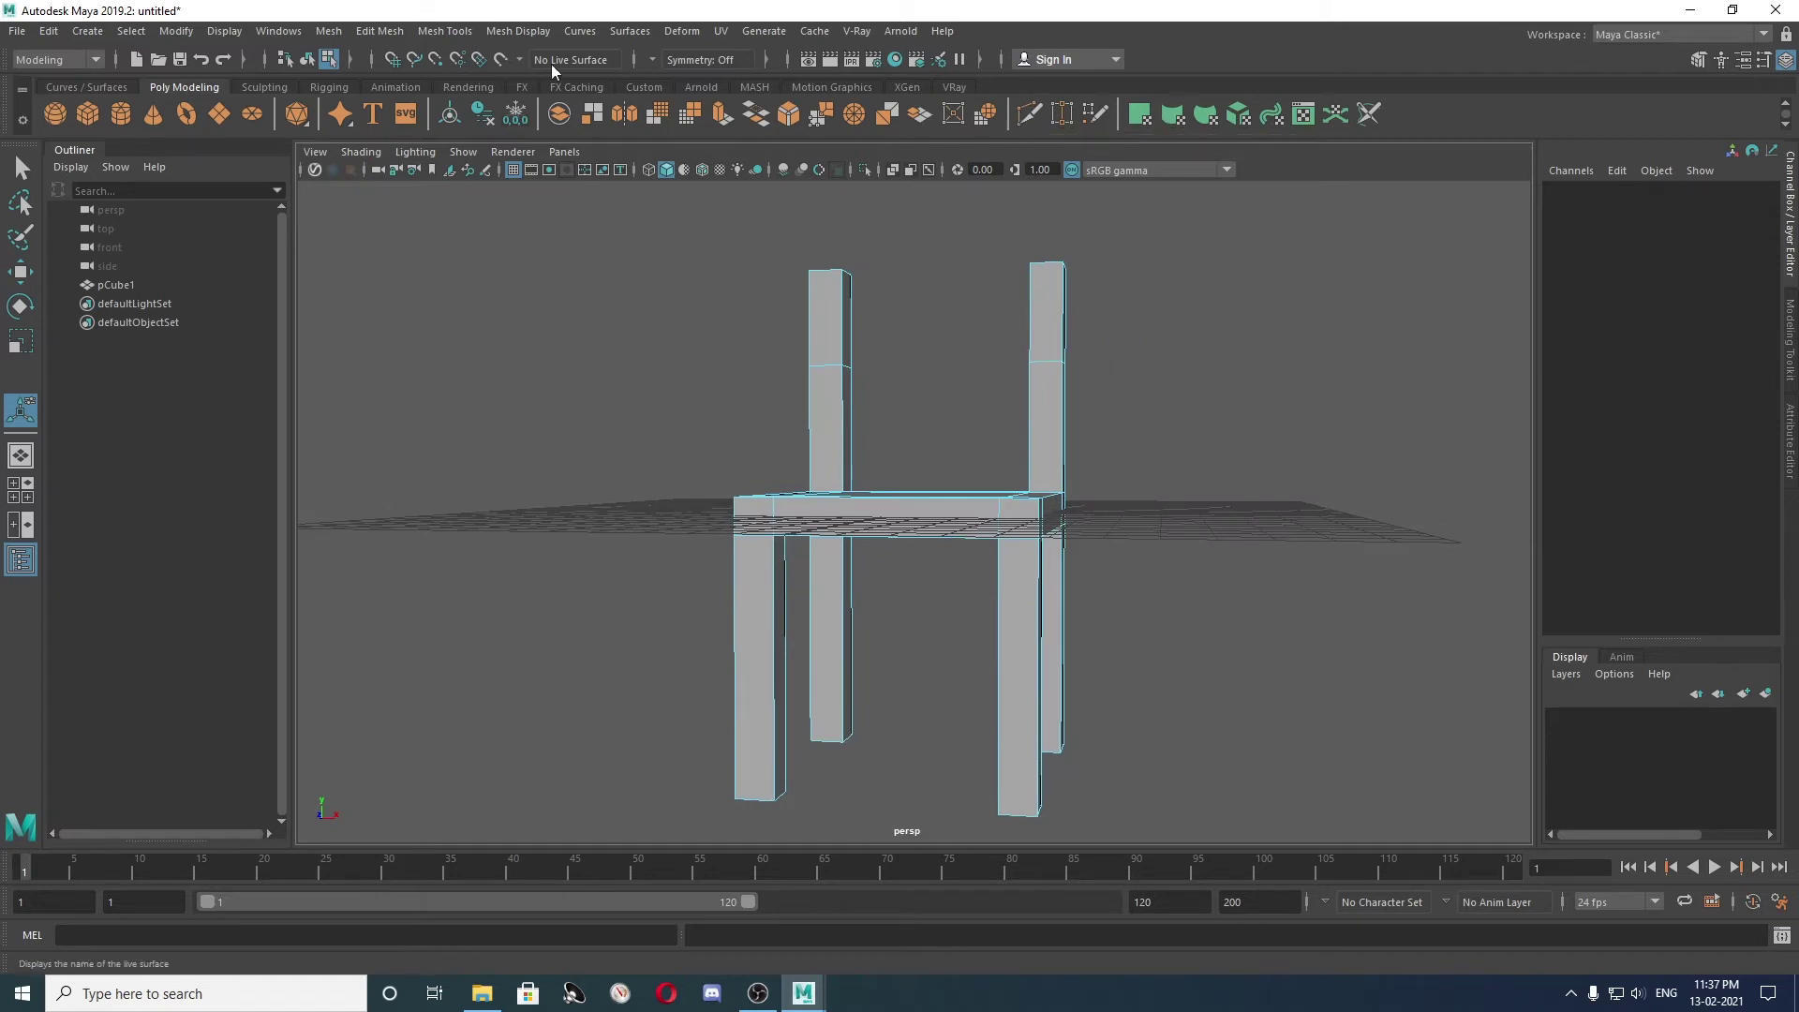
pyautogui.click(444, 31)
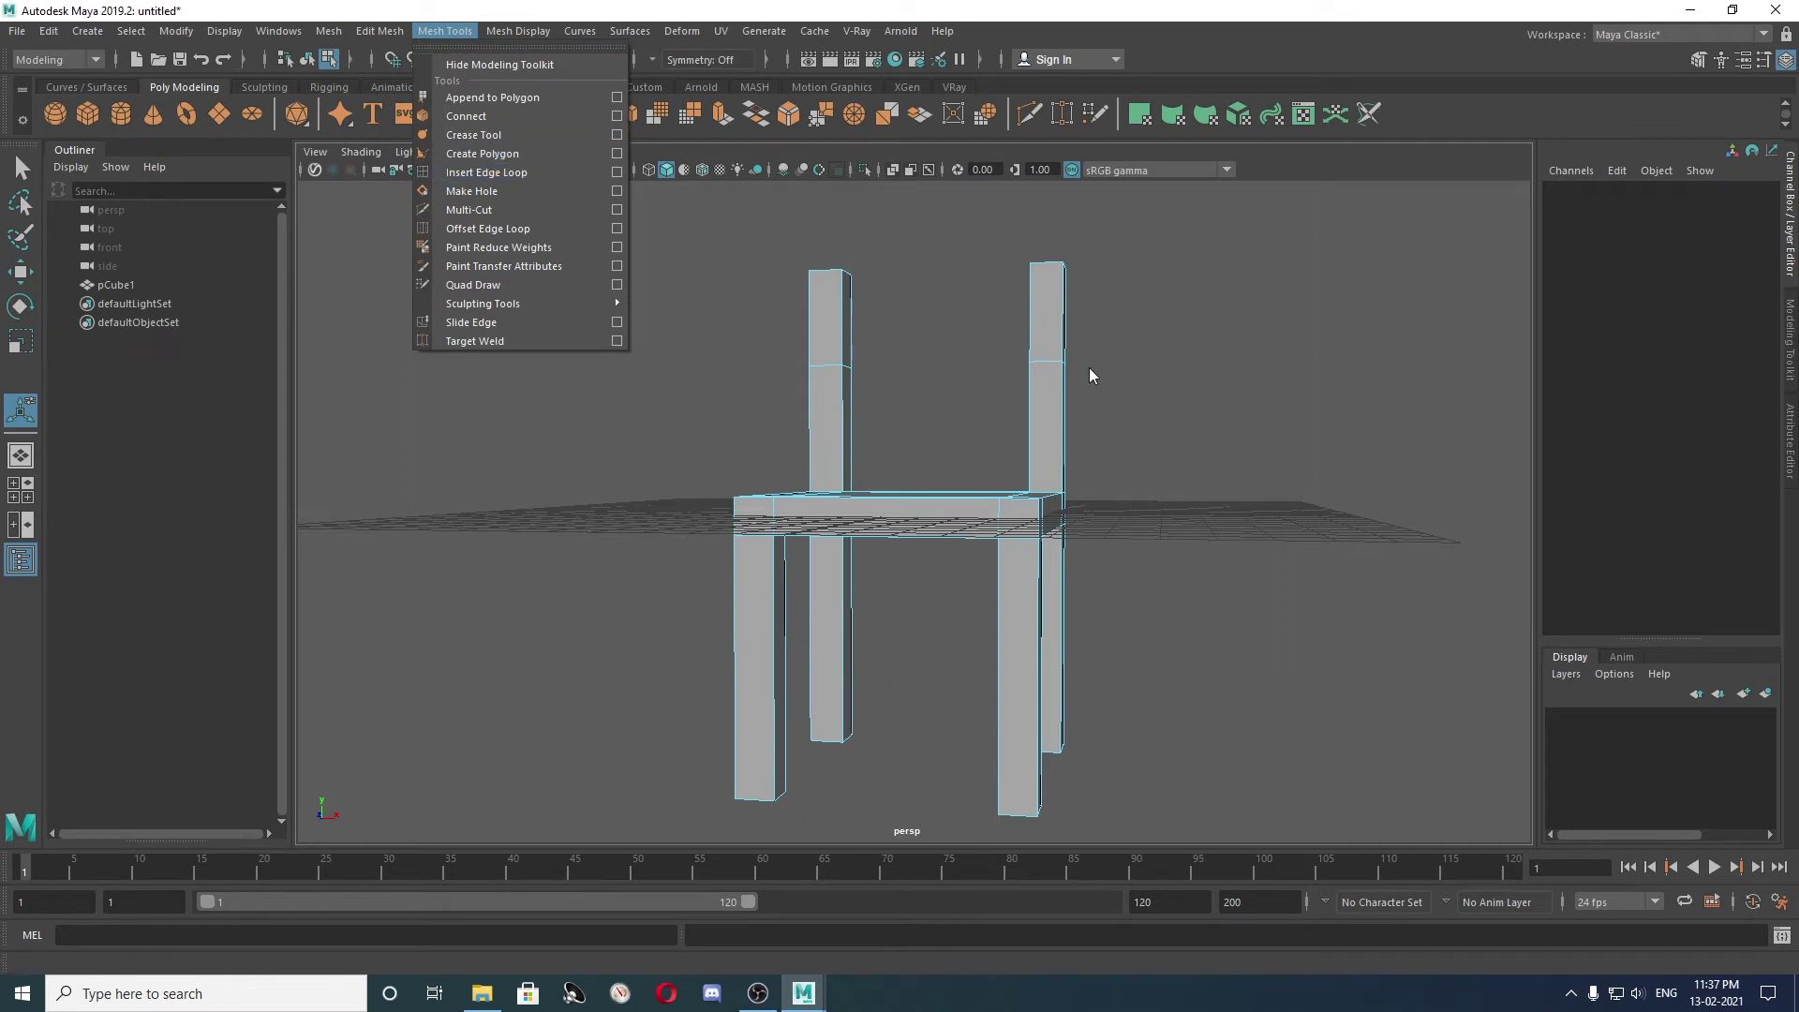
pyautogui.moveTo(948, 325)
pyautogui.keyDown('alt'); pyautogui.mouseDown()
pyautogui.moveTo(1193, 381)
pyautogui.moveTo(1084, 374)
pyautogui.moveTo(1172, 401)
pyautogui.moveTo(1108, 405)
pyautogui.moveTo(1140, 305)
pyautogui.moveTo(1168, 381)
pyautogui.mouseUp(); pyautogui.keyUp('alt')
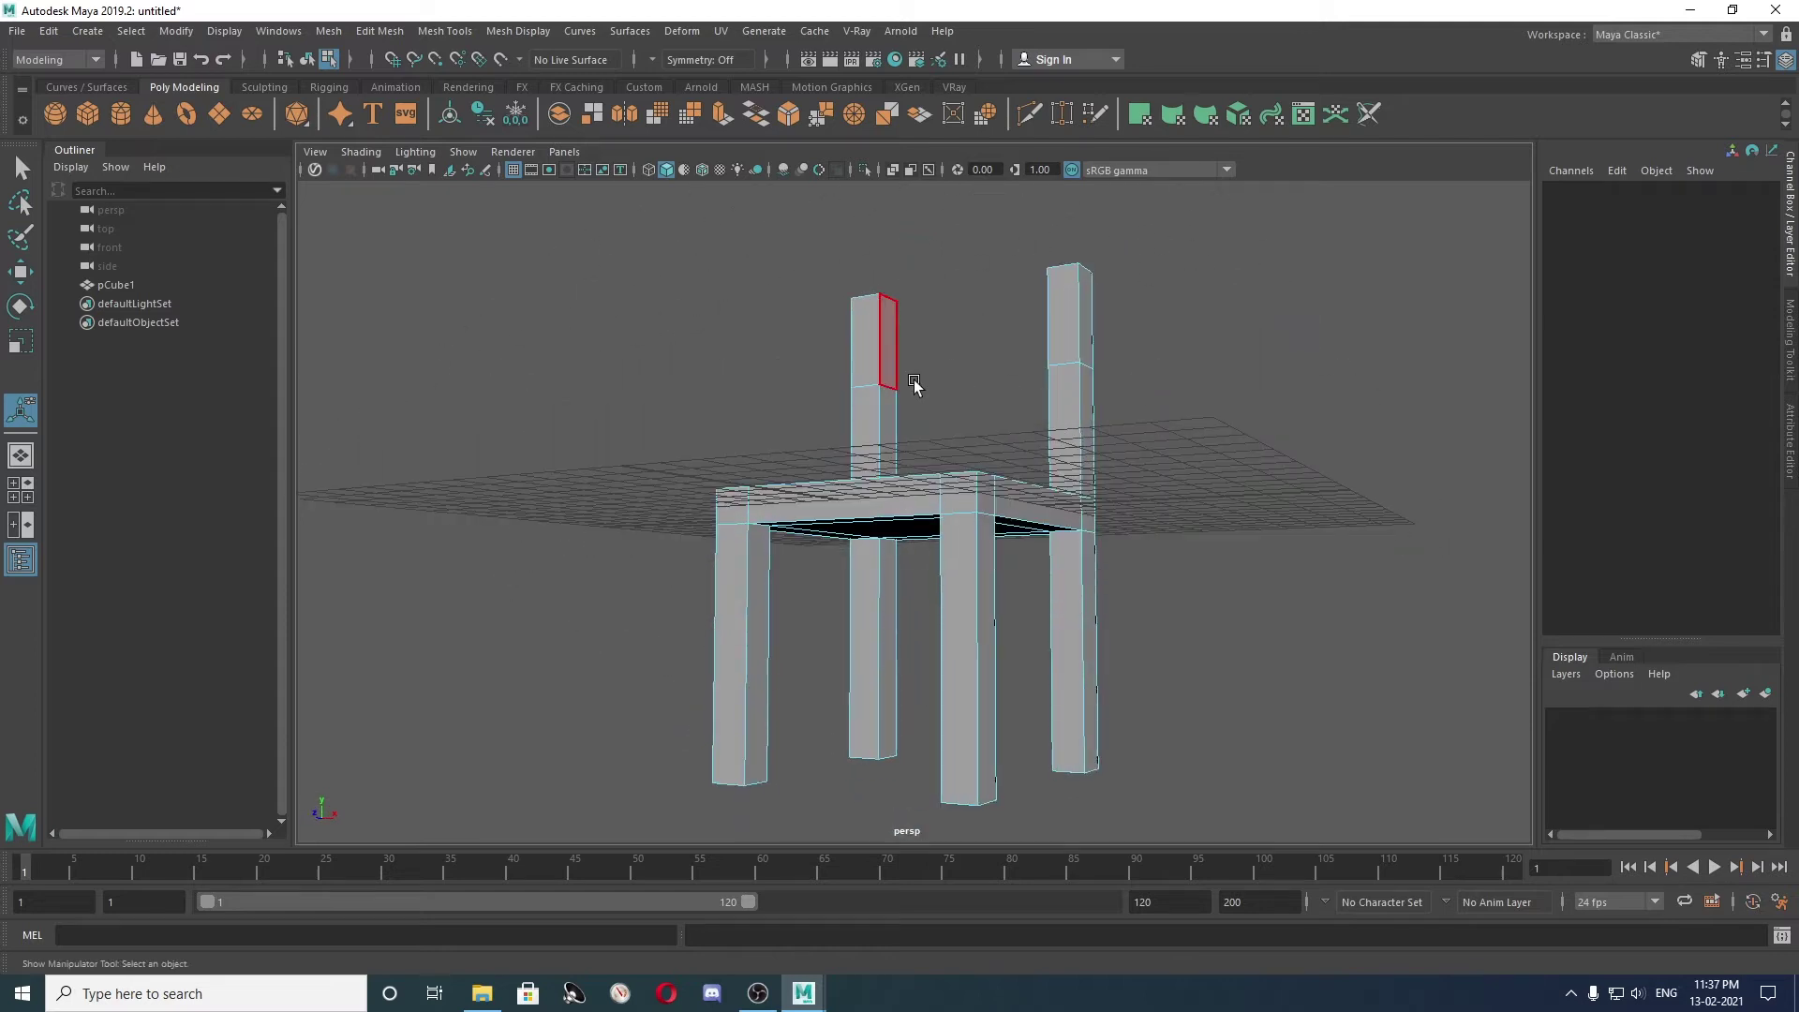
pyautogui.moveTo(839, 375)
pyautogui.keyDown('alt'); pyautogui.mouseDown()
pyautogui.moveTo(1024, 398)
pyautogui.moveTo(803, 369)
pyautogui.moveTo(965, 440)
pyautogui.mouseUp(); pyautogui.keyUp('alt')
pyautogui.keyDown('alt'); pyautogui.moveTo(931, 739); pyautogui.dragTo(864, 643); pyautogui.keyUp('alt')
pyautogui.moveTo(976, 762)
pyautogui.keyDown('alt'); pyautogui.mouseDown()
pyautogui.moveTo(977, 690)
pyautogui.moveTo(847, 670)
pyautogui.moveTo(951, 690)
pyautogui.moveTo(926, 700)
pyautogui.mouseUp(); pyautogui.keyUp('alt')
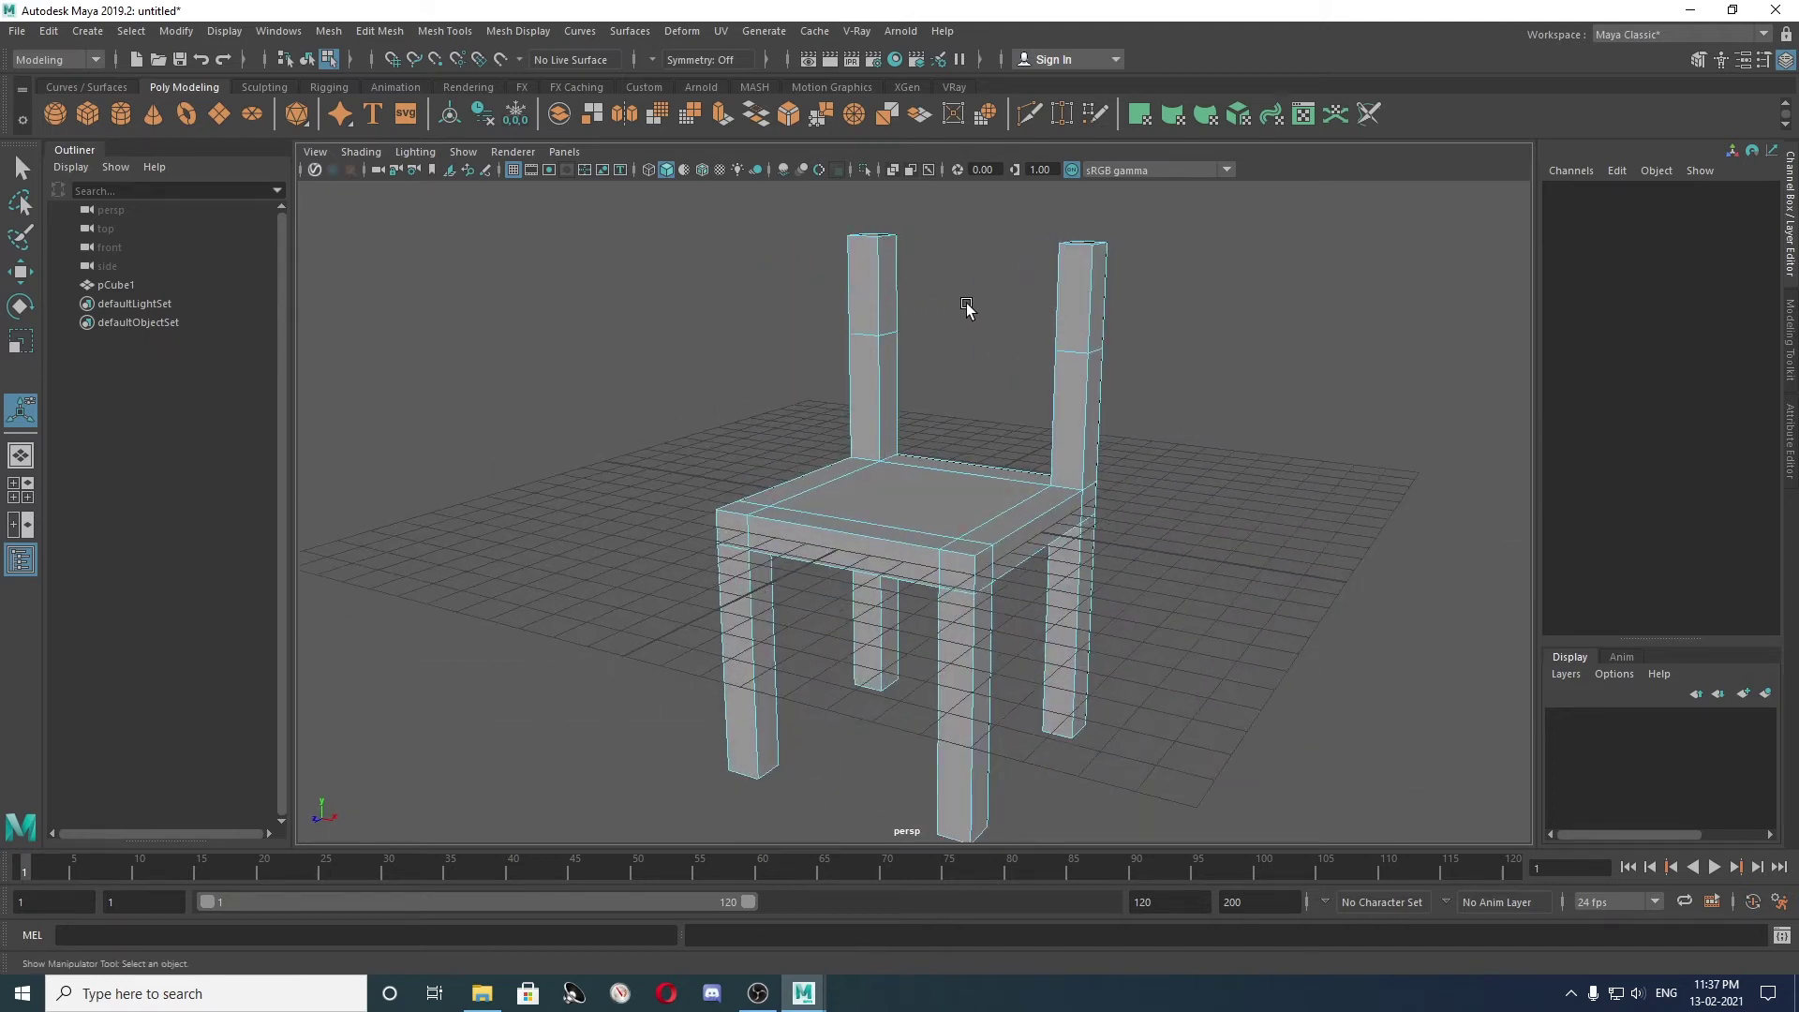
pyautogui.moveTo(896, 293)
pyautogui.keyDown('alt'); pyautogui.mouseDown()
pyautogui.moveTo(1140, 305)
pyautogui.moveTo(891, 304)
pyautogui.moveTo(912, 312)
pyautogui.mouseUp(); pyautogui.keyUp('alt')
# Delete the inner upper face of each back post via Edit > Delete.
pyautogui.click(869, 285)
pyautogui.click(901, 301)
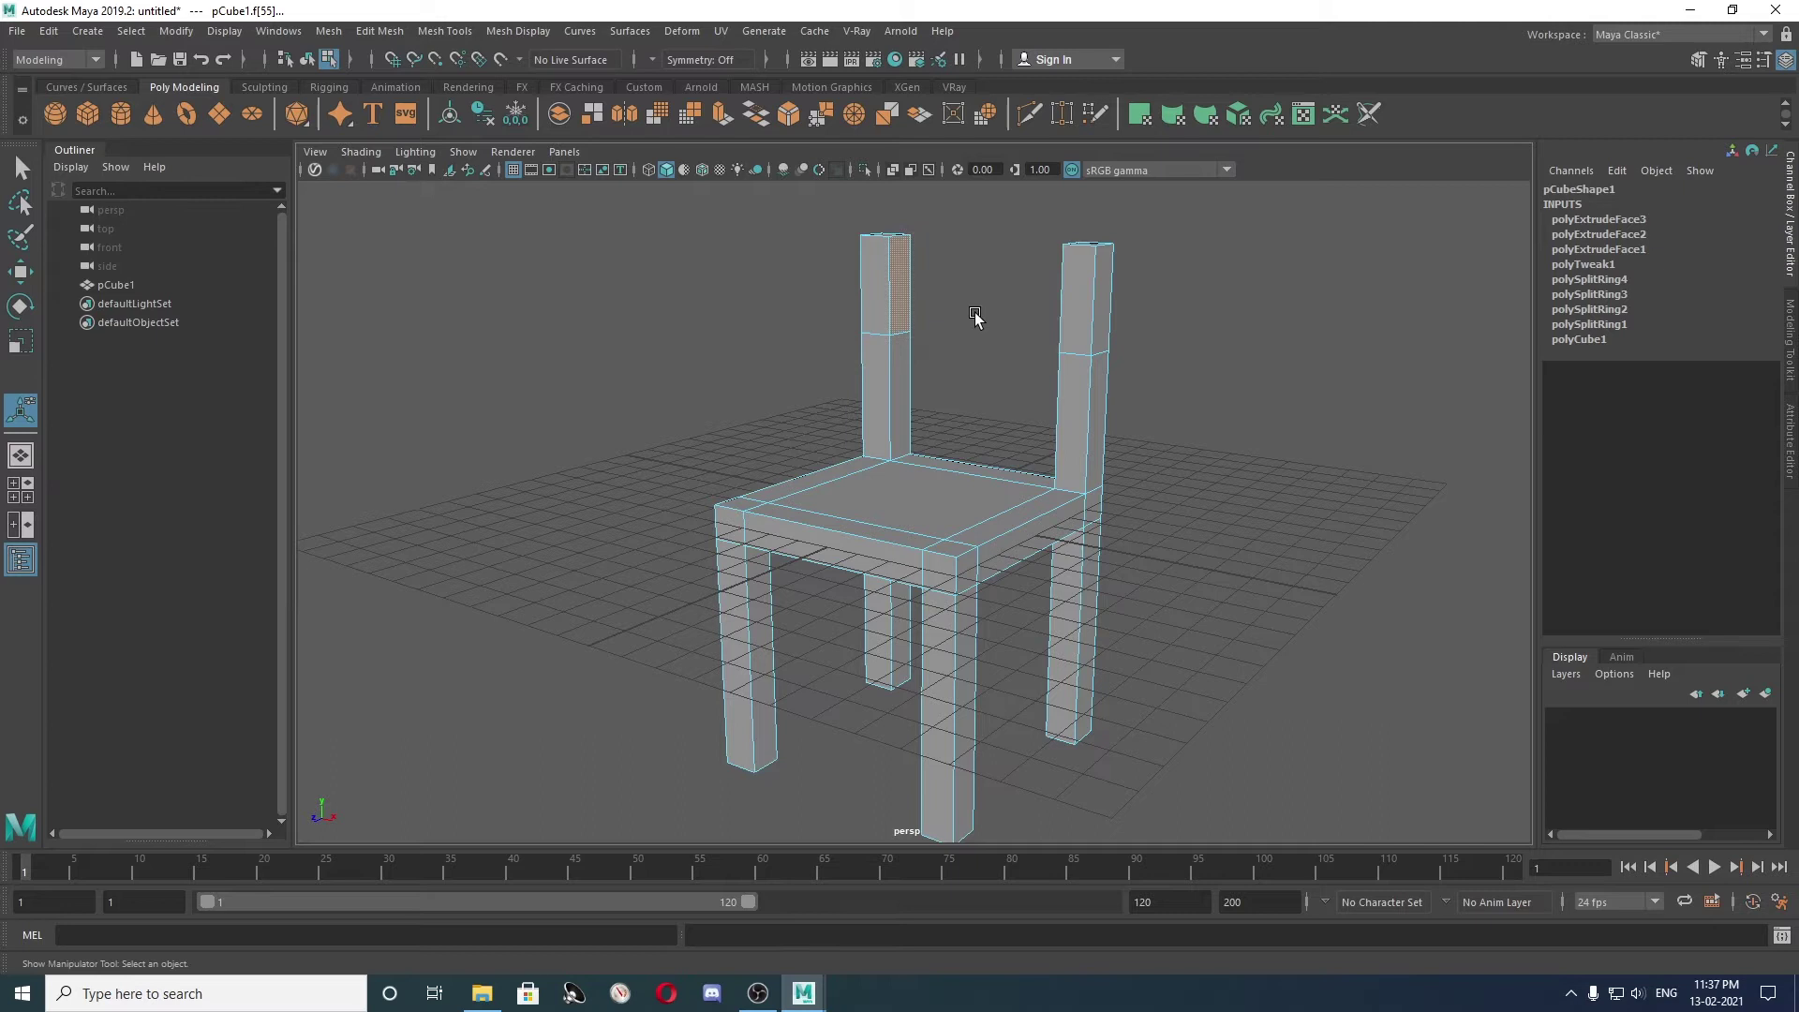
pyautogui.click(49, 32)
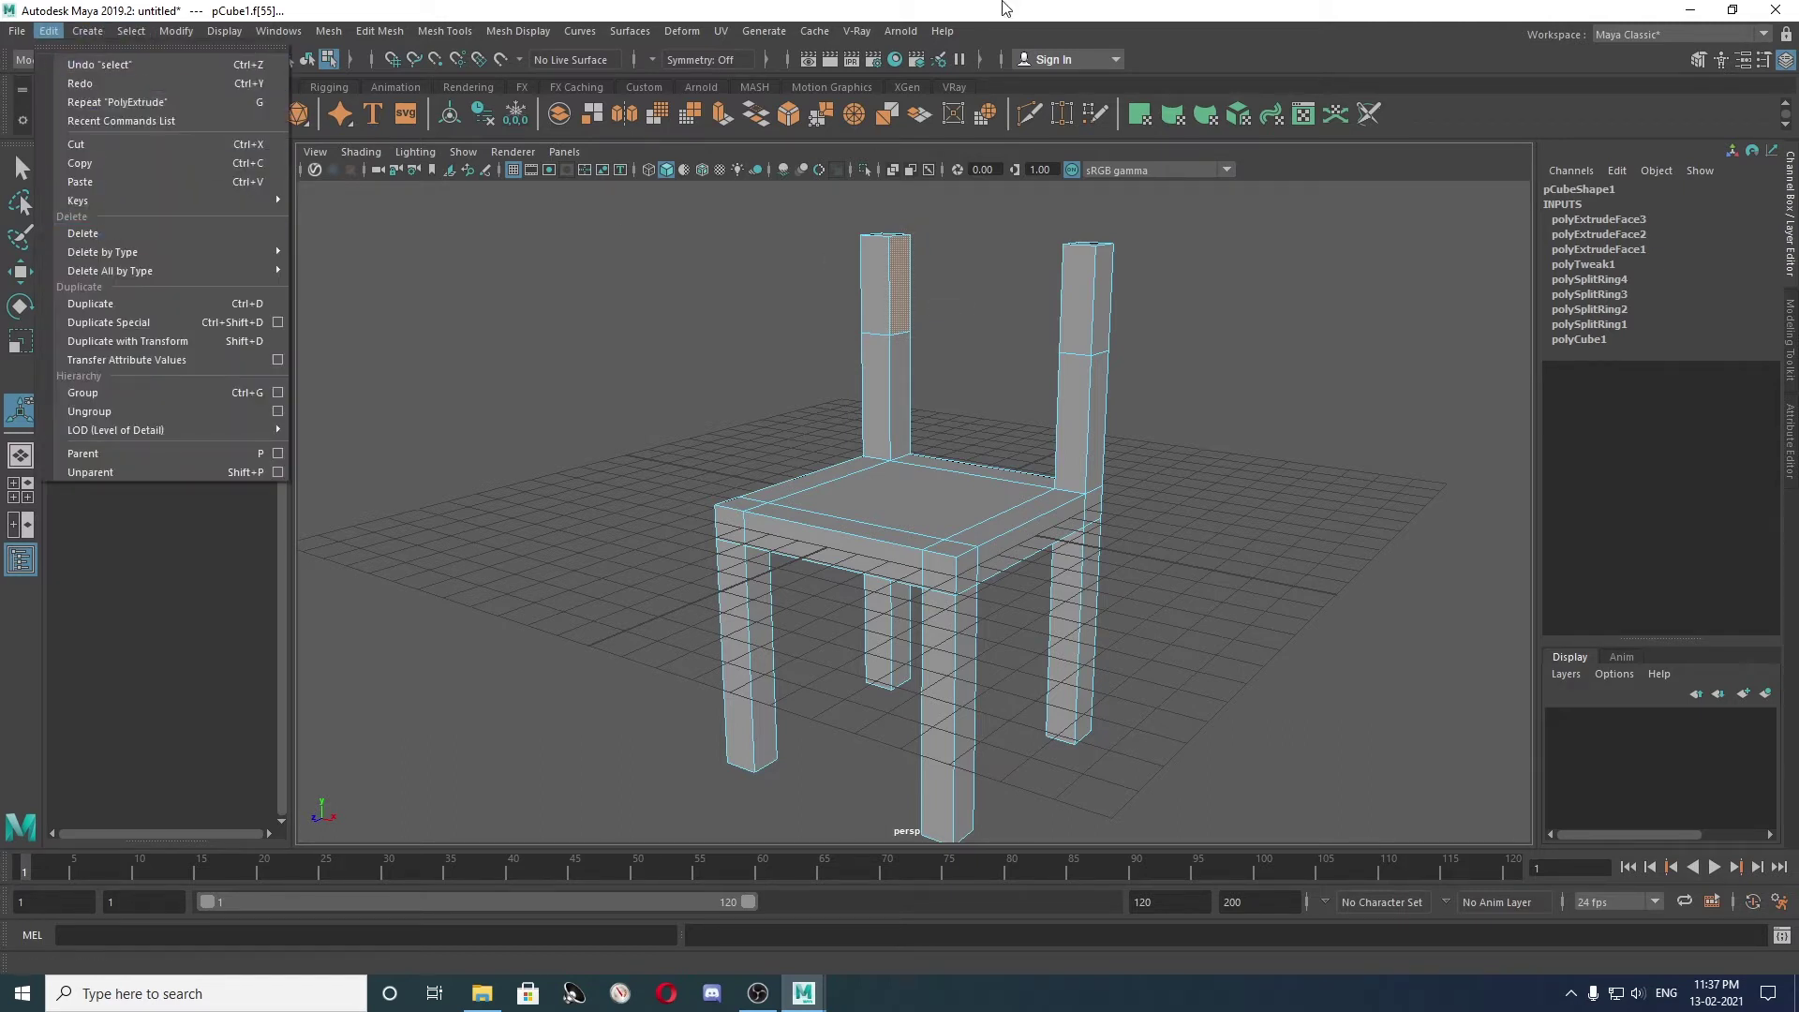
pyautogui.click(915, 279)
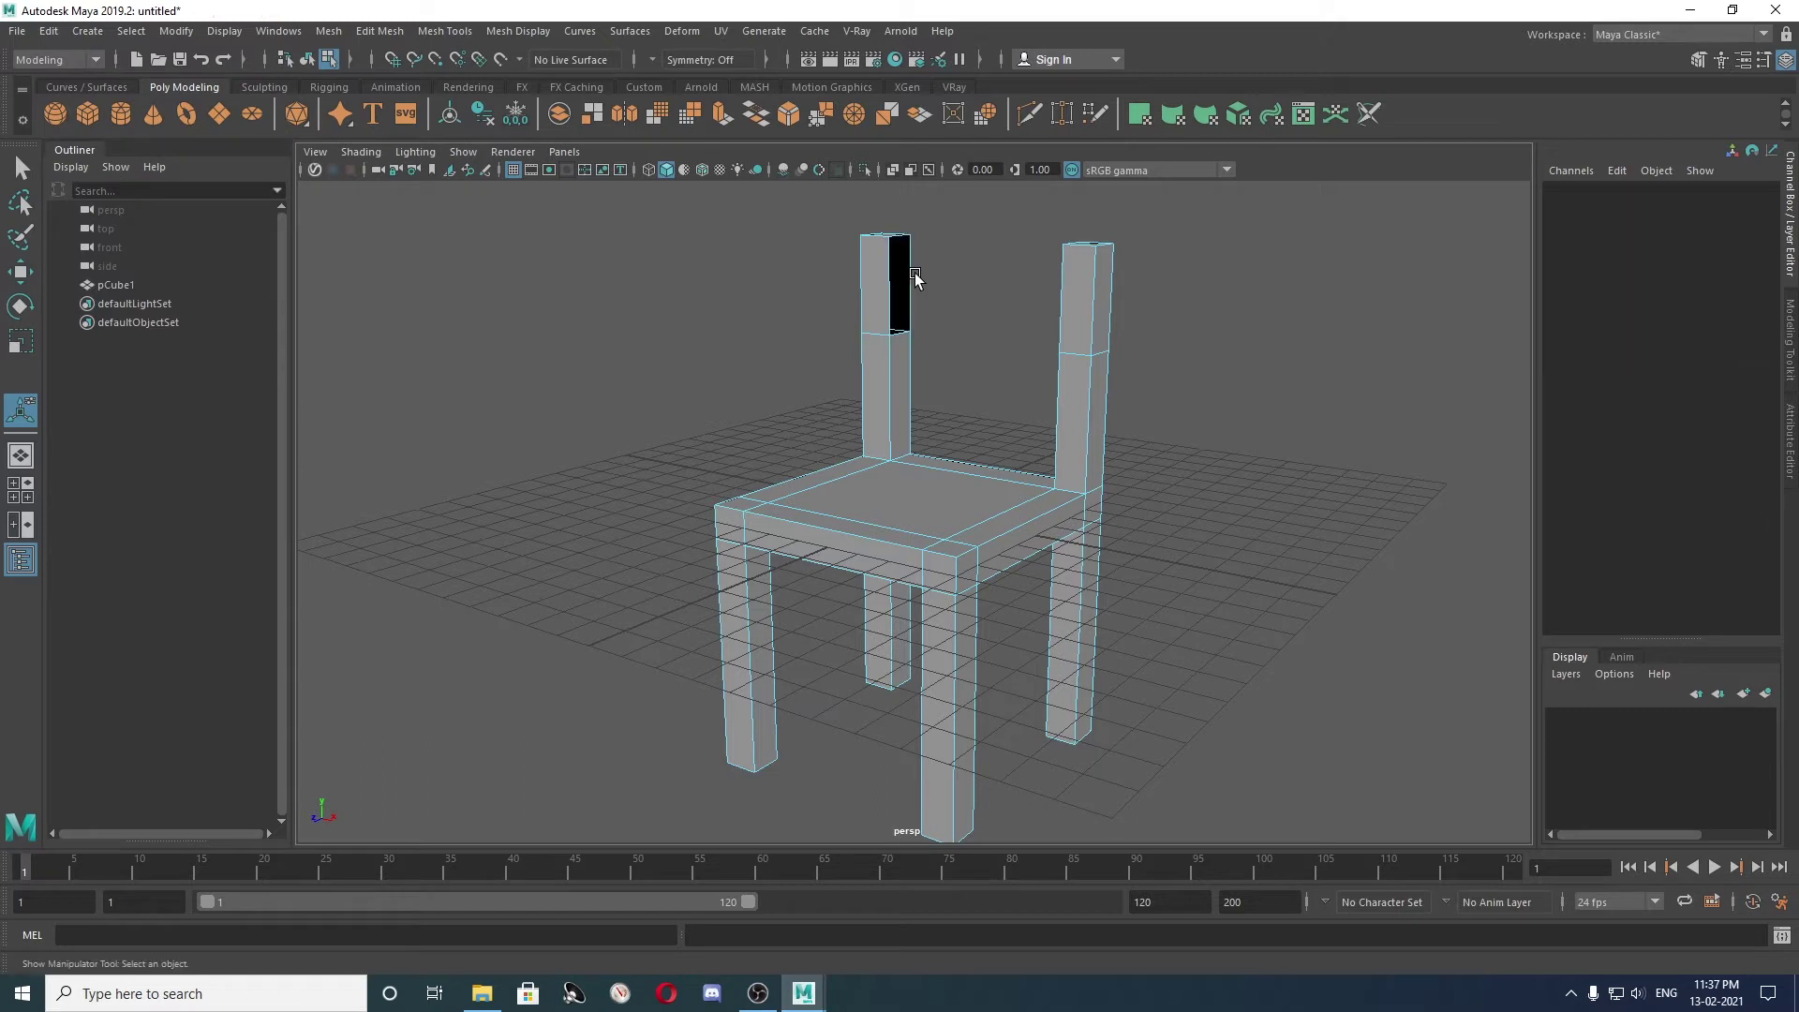
pyautogui.scroll(3, 960, 281)
pyautogui.scroll(3, 958, 272)
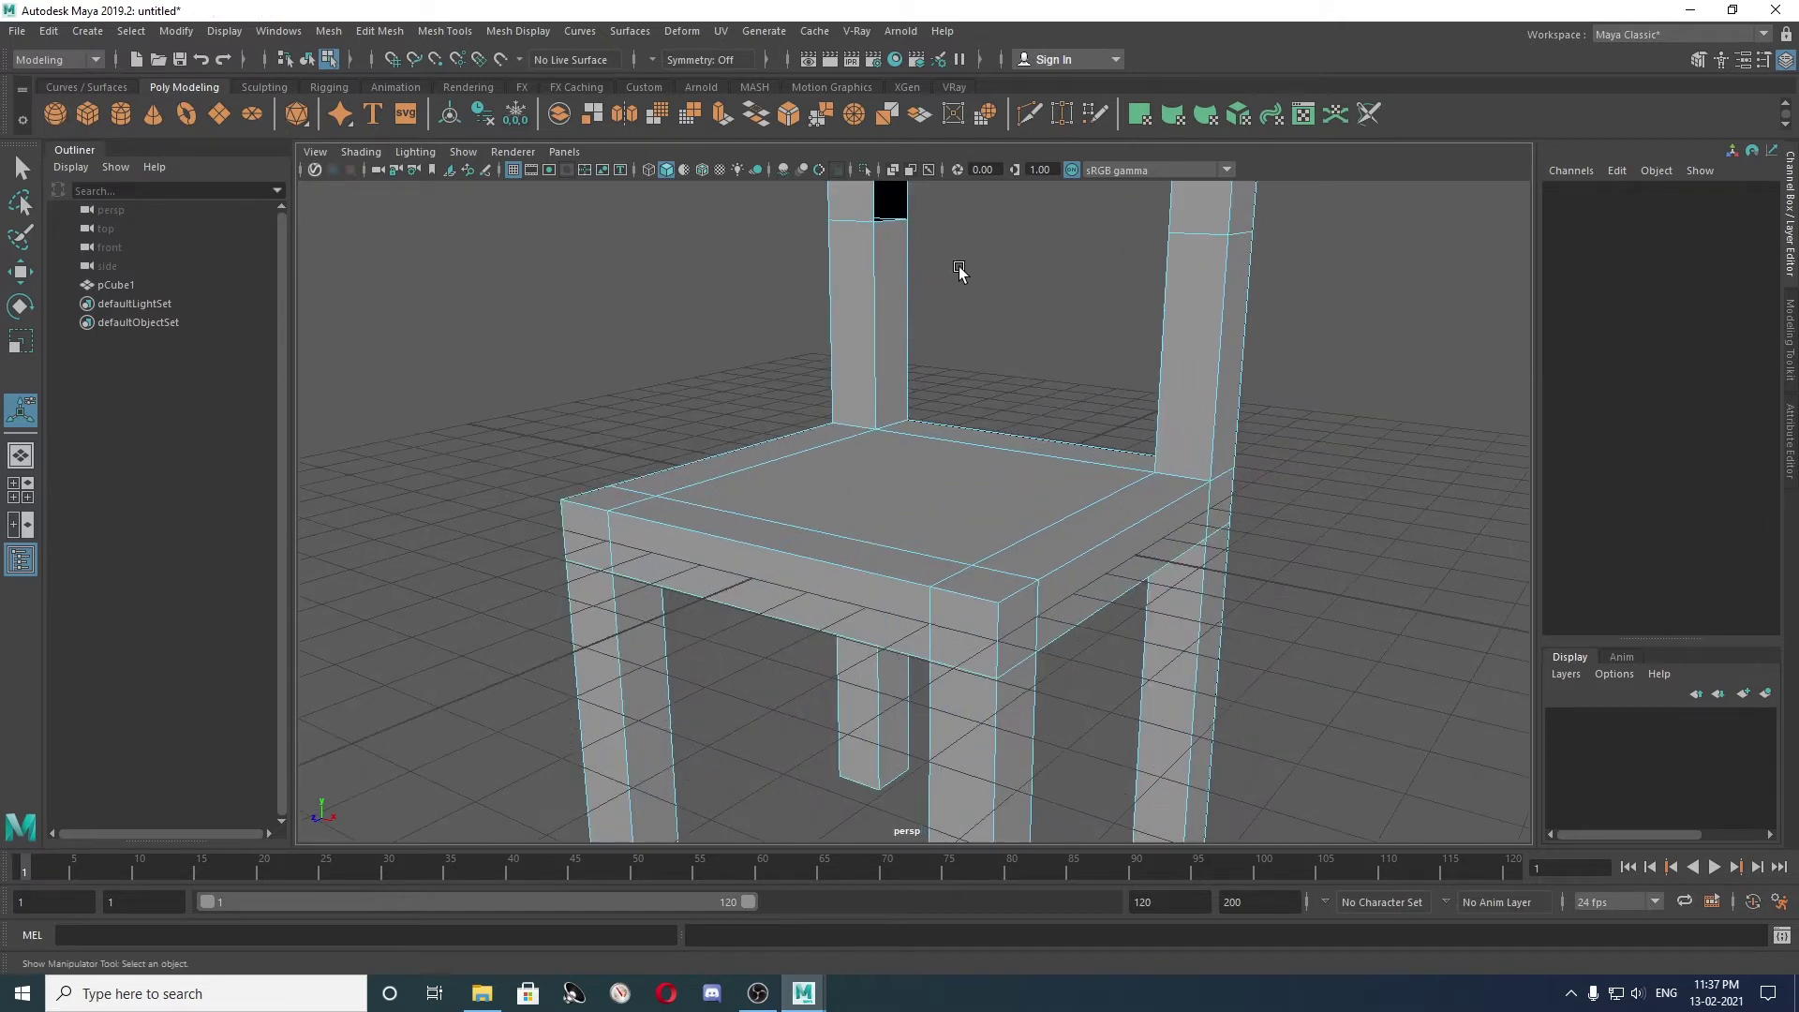
pyautogui.keyDown('alt'); pyautogui.moveTo(959, 266); pyautogui.dragTo(862, 494, button='middle'); pyautogui.keyUp('alt')
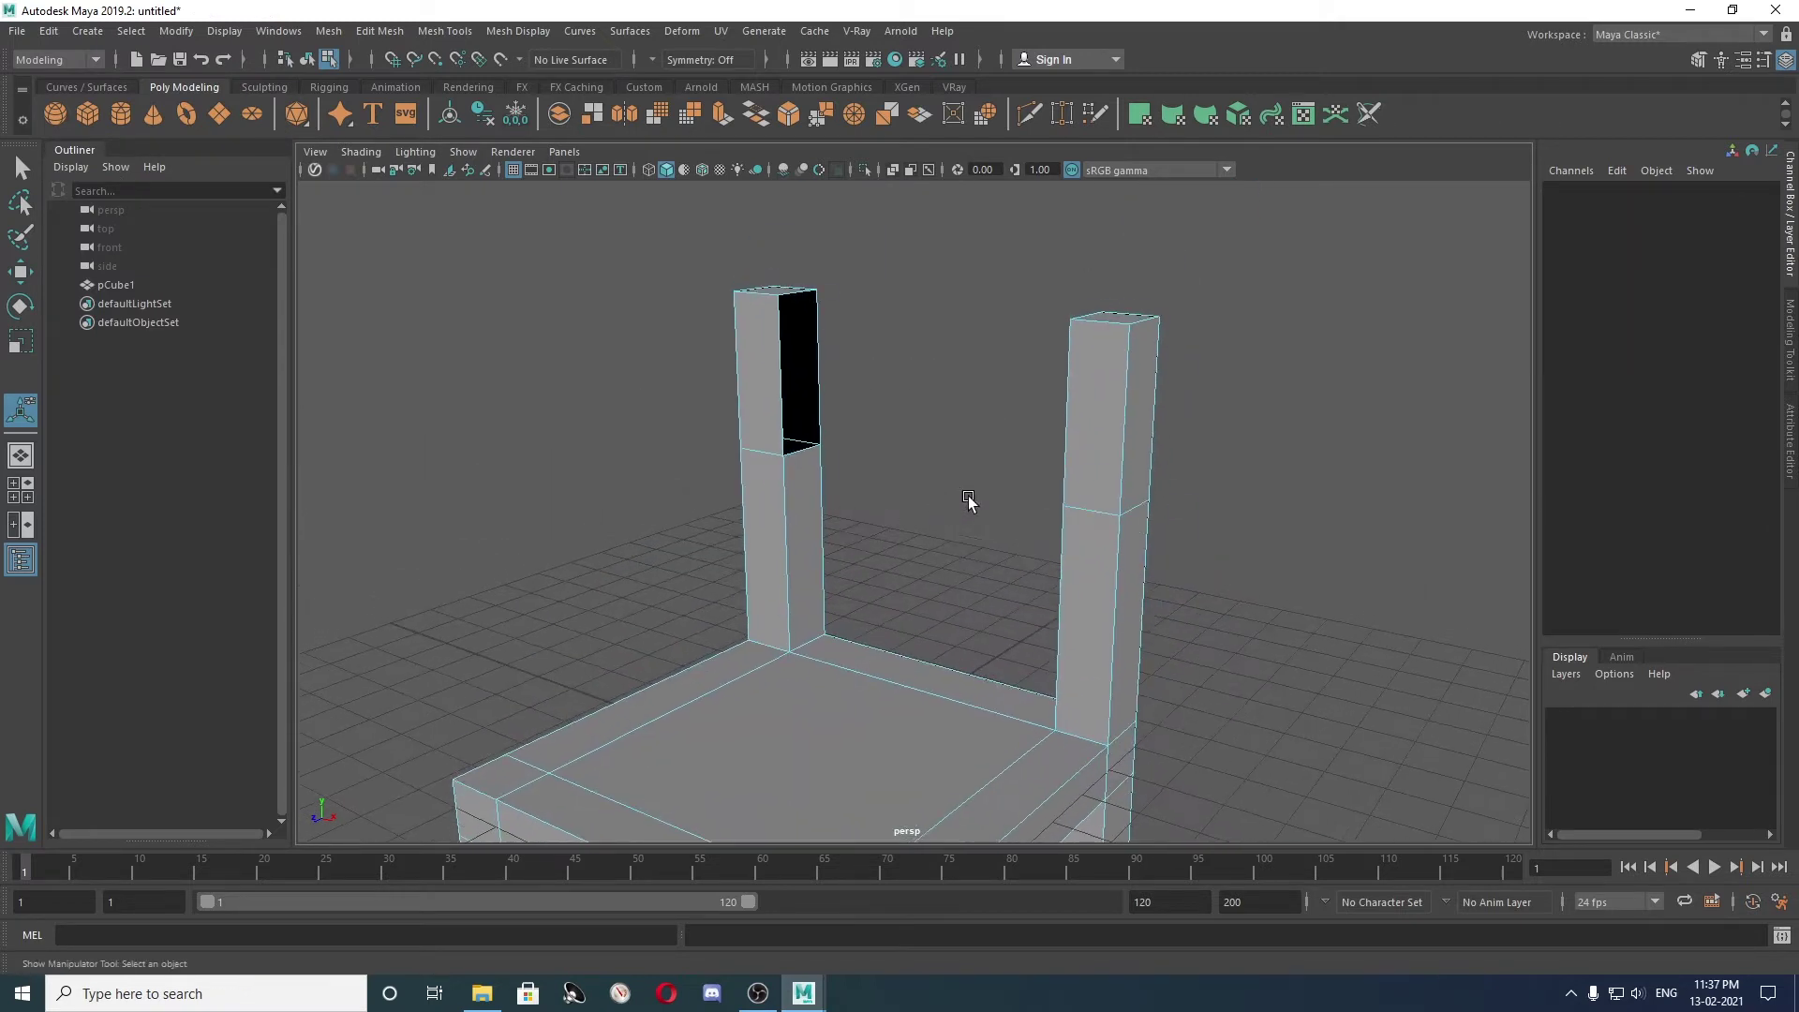
pyautogui.keyDown('alt'); pyautogui.moveTo(969, 499); pyautogui.dragTo(1172, 497); pyautogui.keyUp('alt')
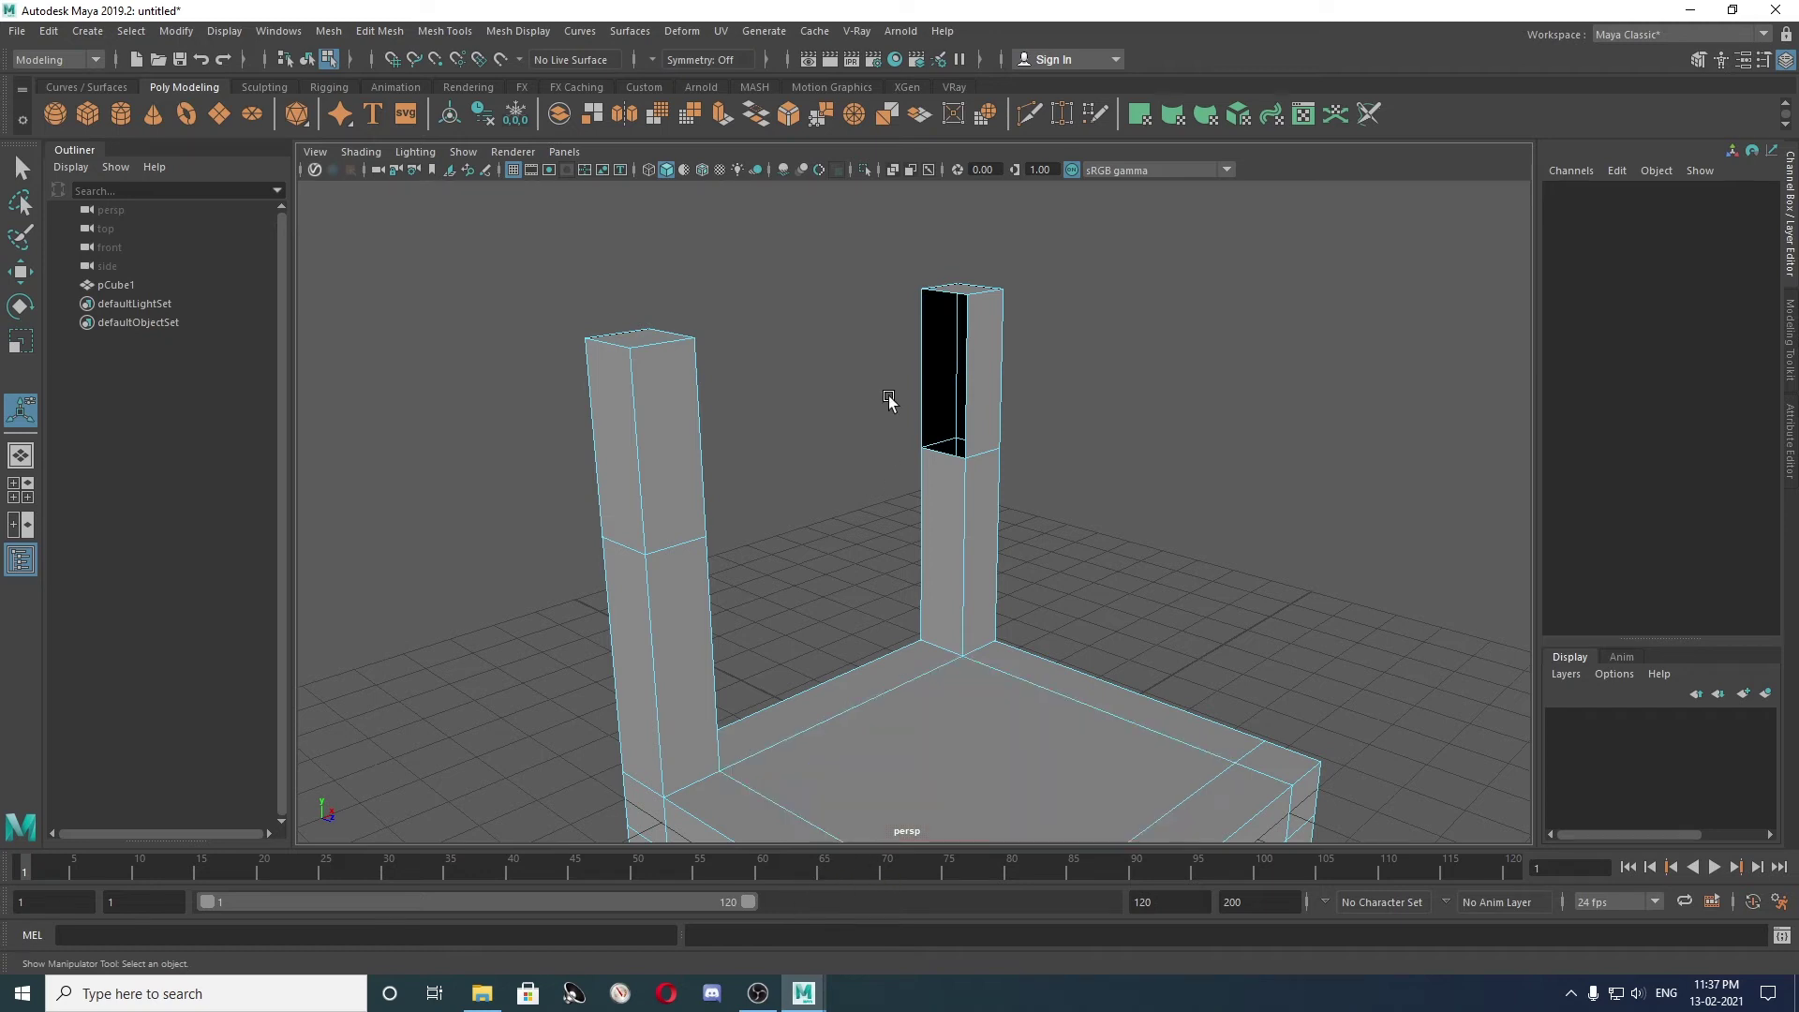
pyautogui.keyDown('alt'); pyautogui.moveTo(802, 374); pyautogui.dragTo(574, 357); pyautogui.keyUp('alt')
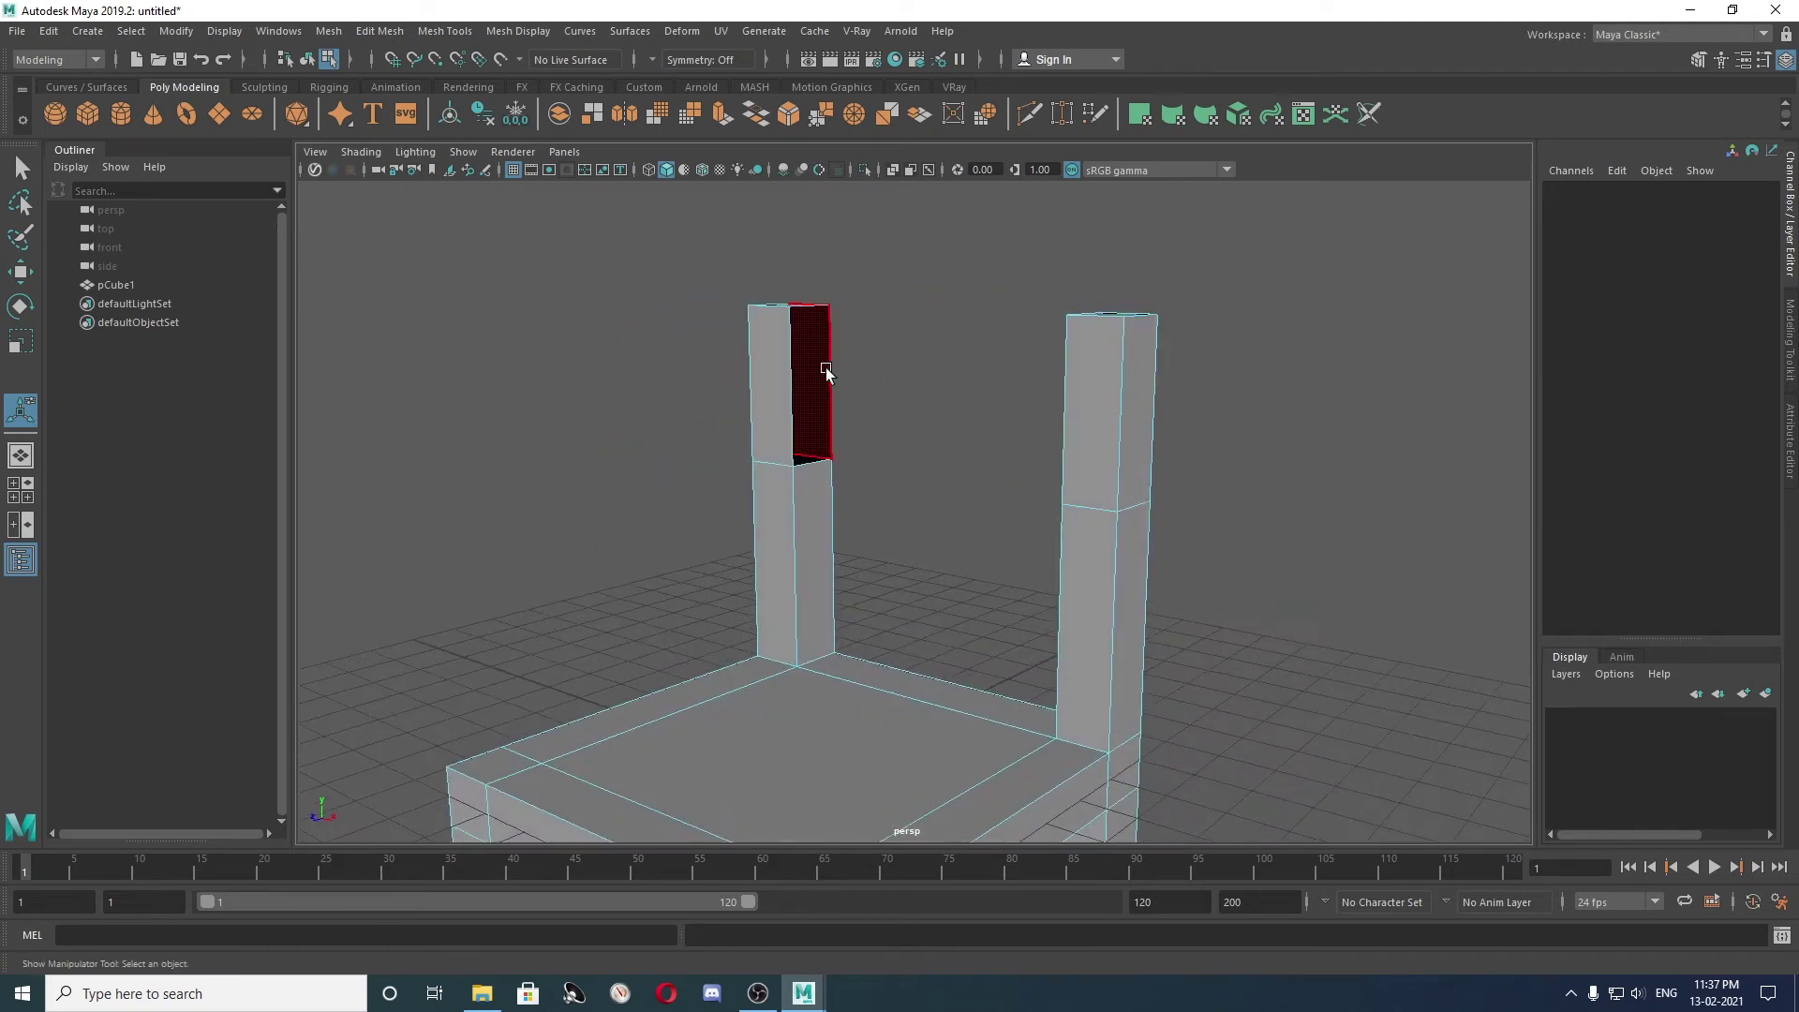
# Switch to Edge mode and select the matching opening edges on both posts.
pyautogui.rightClick(830, 370)
pyautogui.click(830, 318)
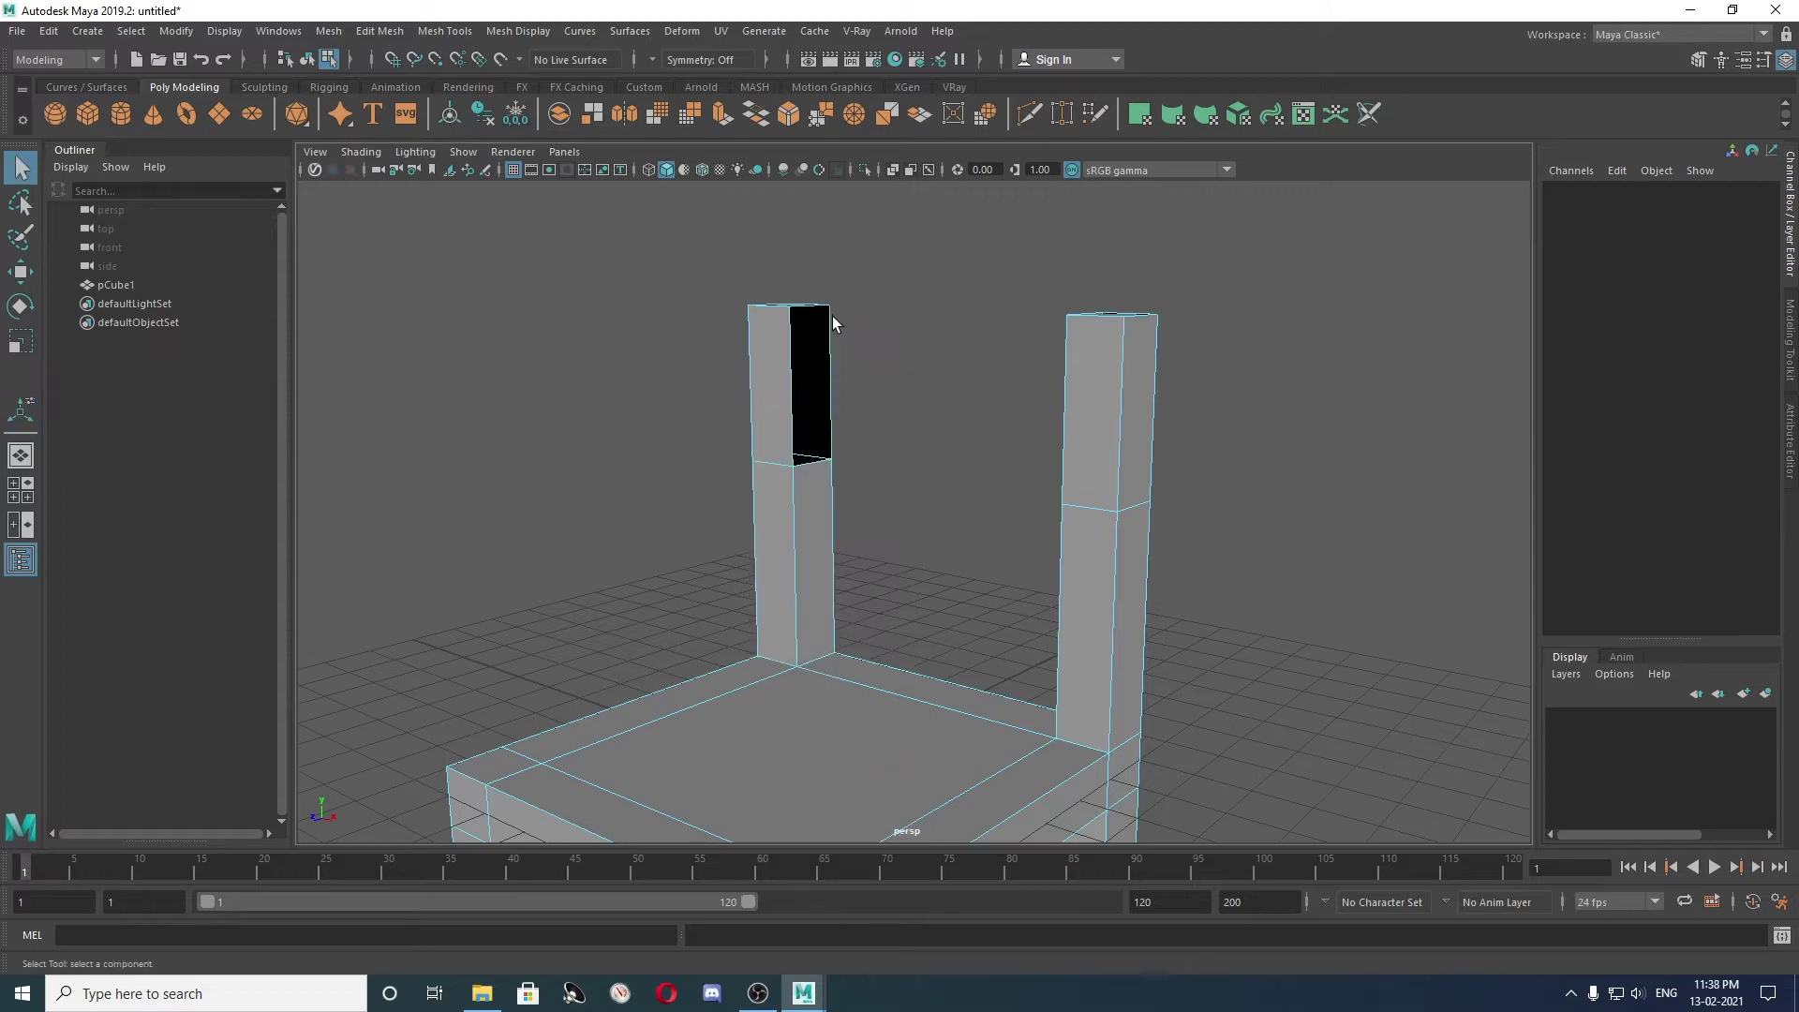
pyautogui.click(832, 356)
pyautogui.moveTo(924, 428)
pyautogui.keyDown('alt'); pyautogui.mouseDown()
pyautogui.moveTo(1054, 433)
pyautogui.moveTo(812, 393)
pyautogui.moveTo(995, 398)
pyautogui.moveTo(762, 385)
pyautogui.moveTo(887, 395)
pyautogui.mouseUp(); pyautogui.keyUp('alt')
pyautogui.keyDown('shift'); pyautogui.click(1021, 407); pyautogui.keyUp('shift')
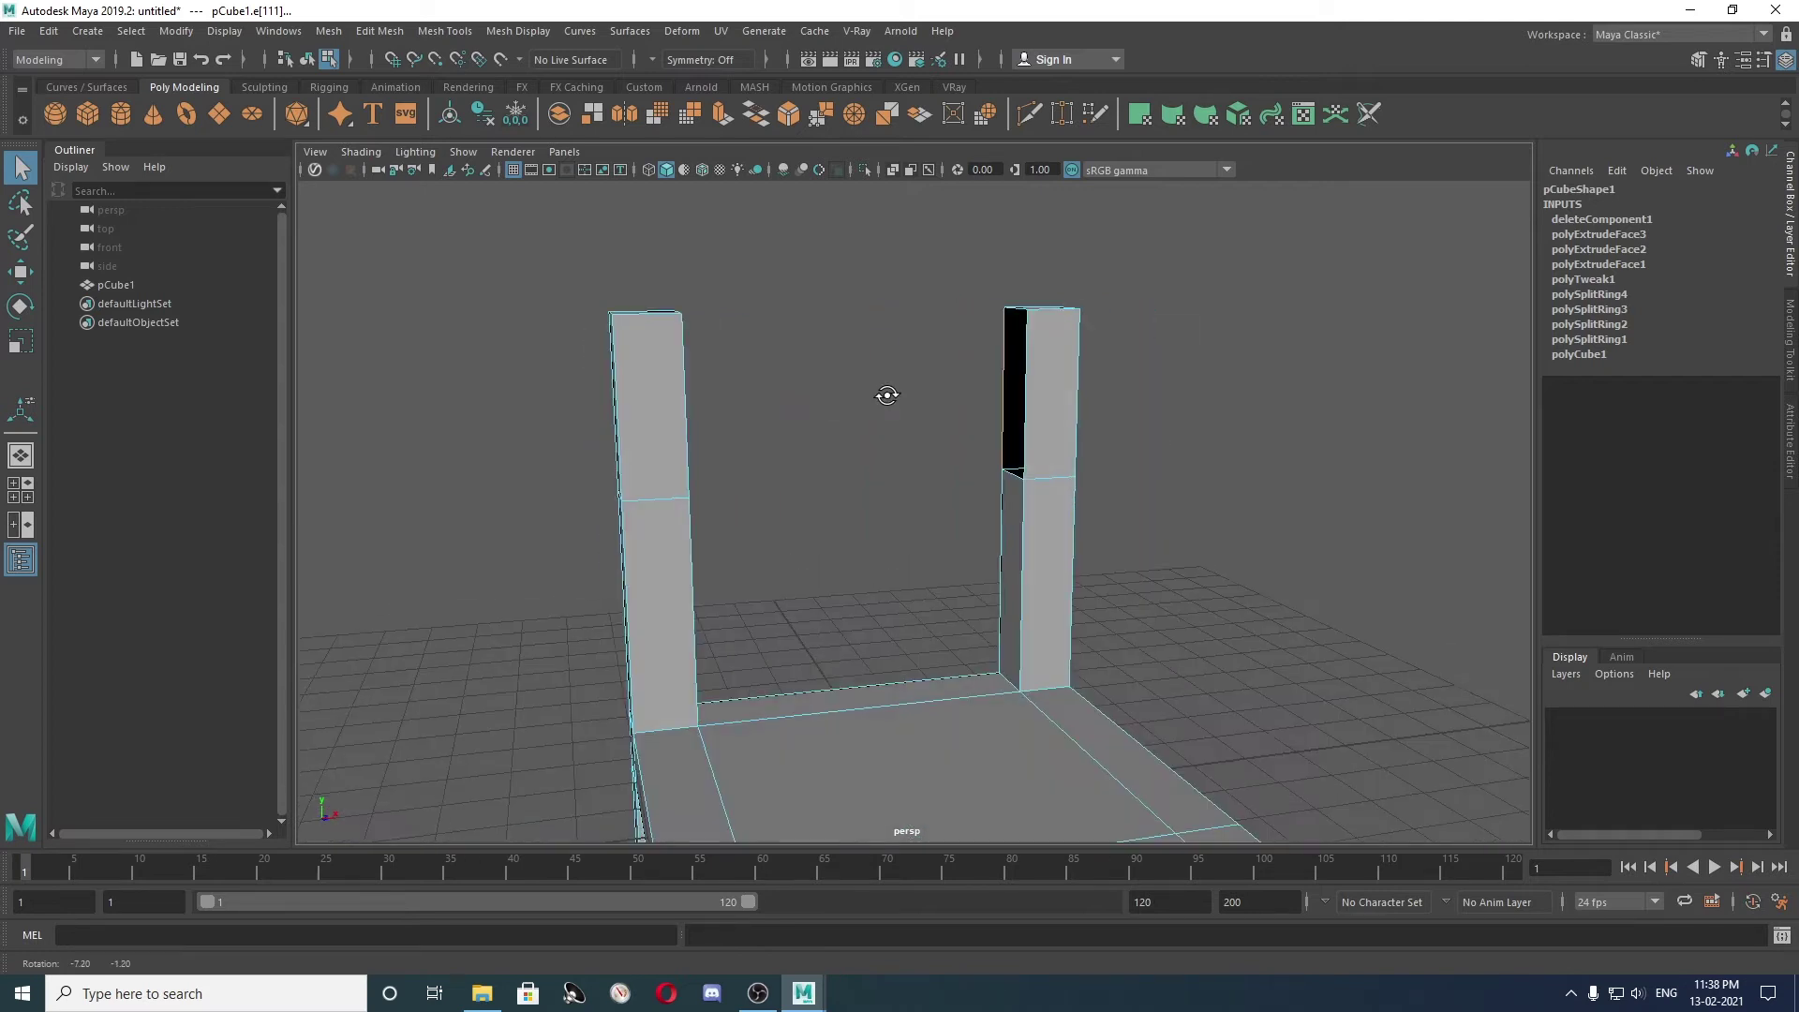
pyautogui.moveTo(779, 391)
pyautogui.keyDown('alt'); pyautogui.mouseDown()
pyautogui.moveTo(763, 381)
pyautogui.moveTo(835, 389)
pyautogui.moveTo(749, 378)
pyautogui.mouseUp(); pyautogui.keyUp('alt')
pyautogui.keyDown('alt'); pyautogui.moveTo(873, 380); pyautogui.dragTo(1010, 379); pyautogui.keyUp('alt')
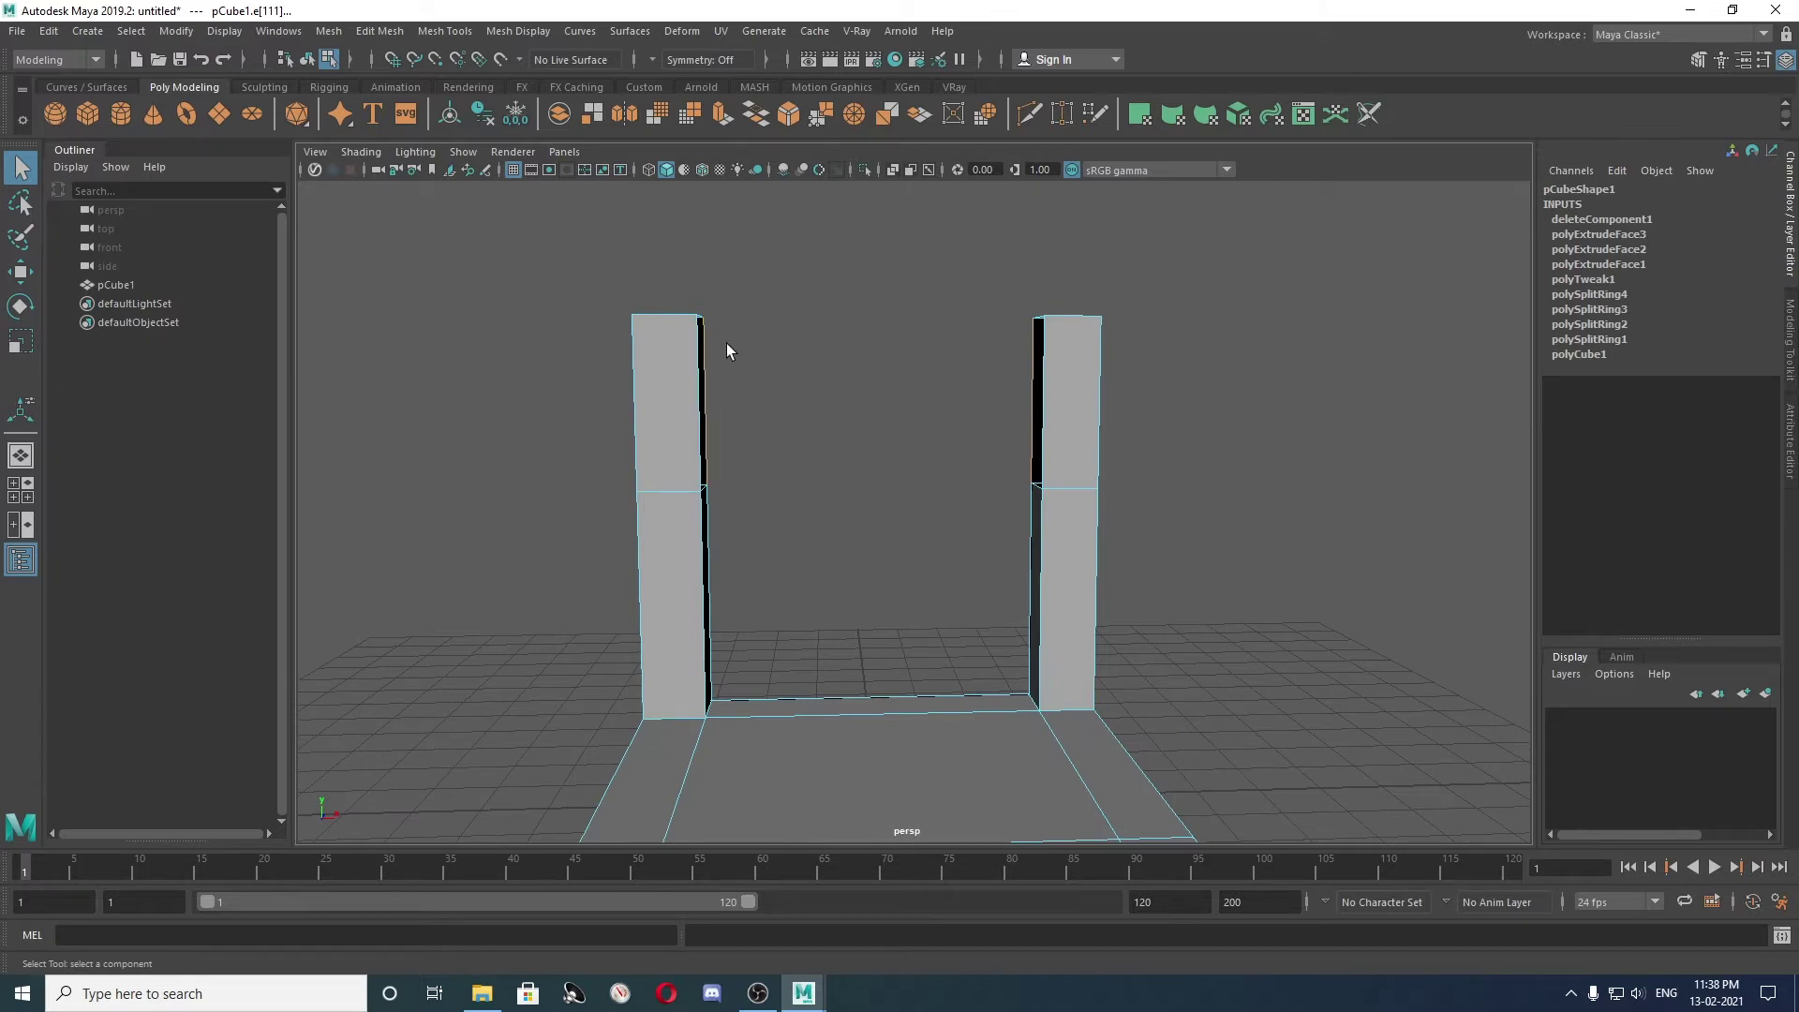
pyautogui.click(329, 36)
pyautogui.moveTo(379, 31)
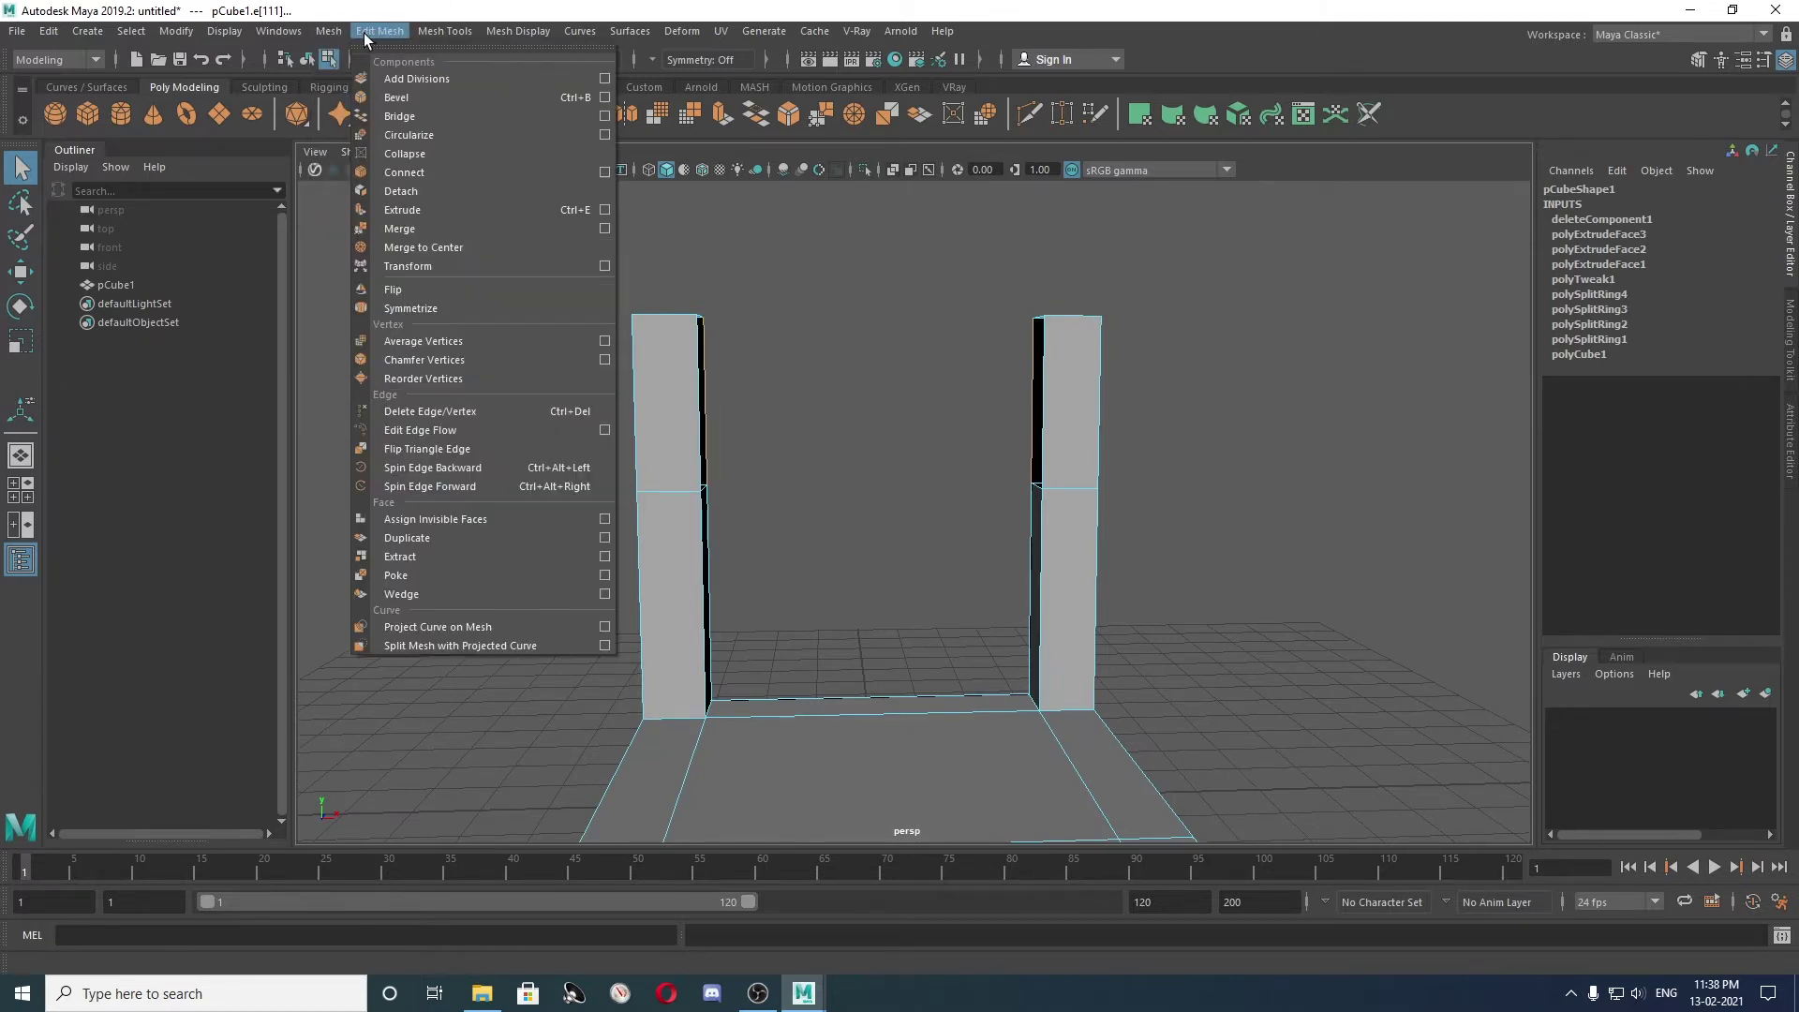
# Bridge the selected opening edges between the two back posts.
pyautogui.click(389, 119)
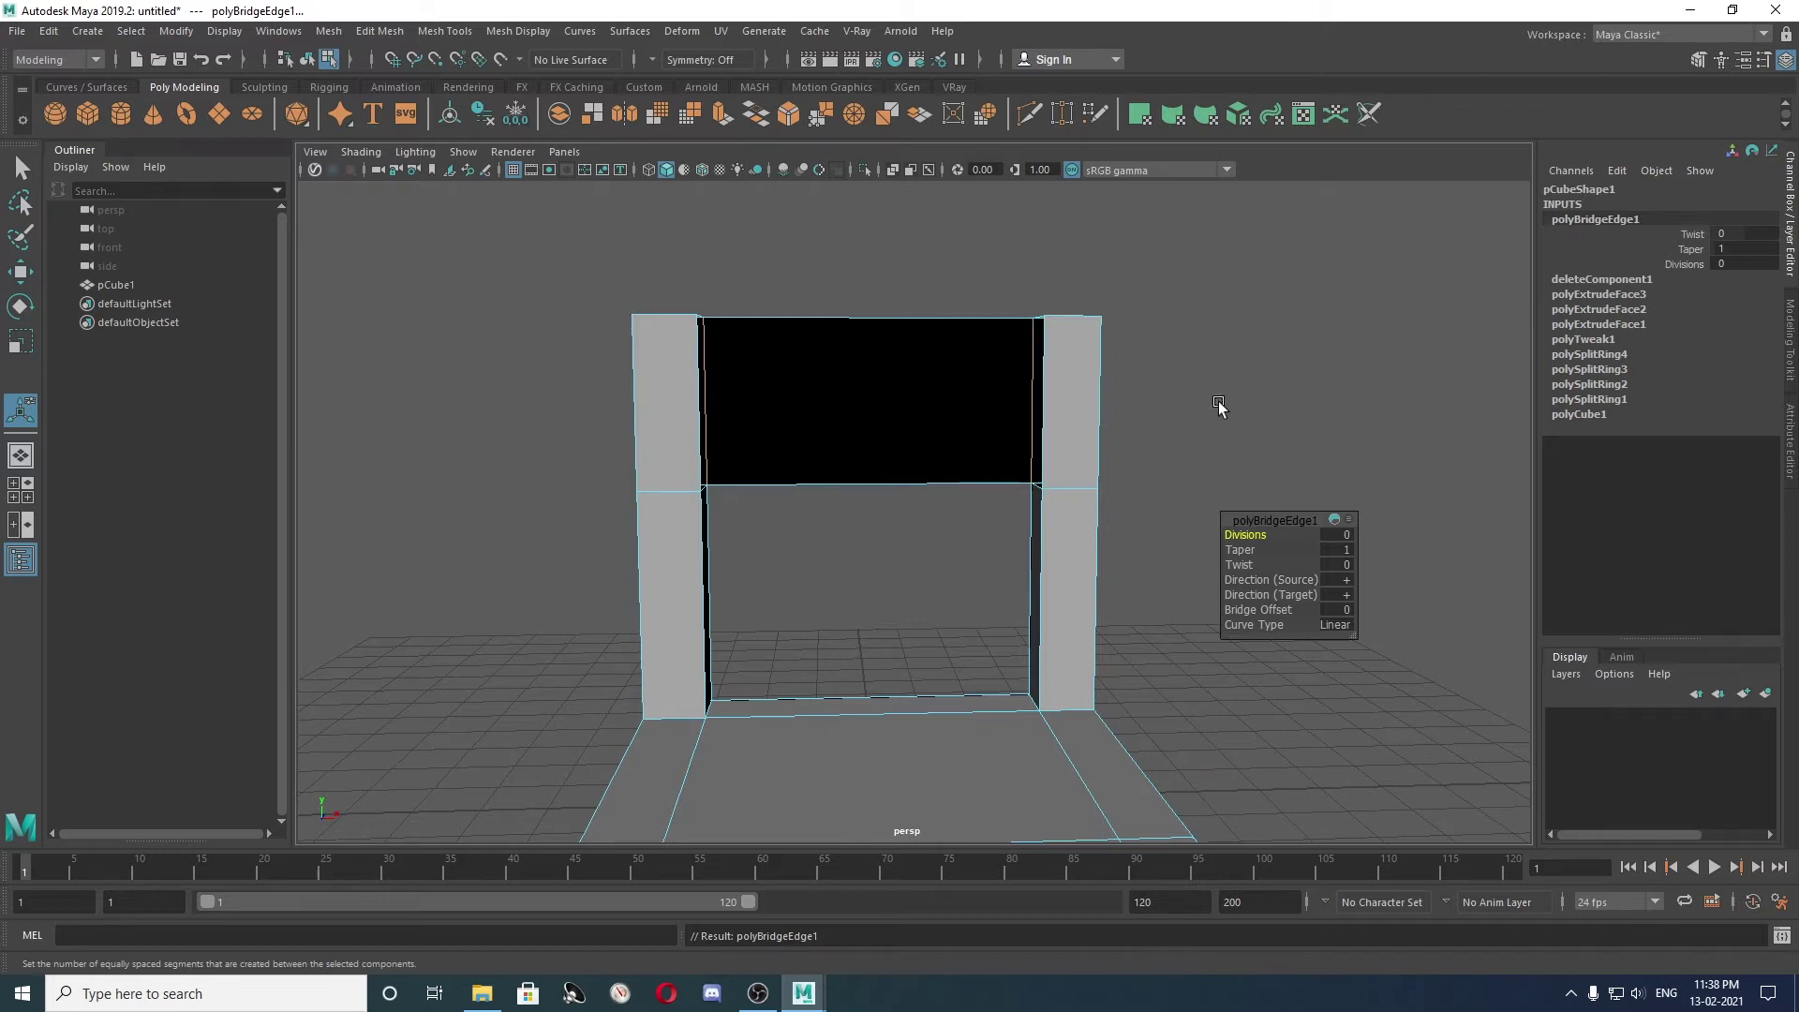
pyautogui.moveTo(817, 375)
pyautogui.keyDown('alt'); pyautogui.mouseDown()
pyautogui.moveTo(762, 345)
pyautogui.moveTo(977, 368)
pyautogui.moveTo(755, 290)
pyautogui.moveTo(792, 306)
pyautogui.mouseUp(); pyautogui.keyUp('alt')
pyautogui.click(750, 365)
pyautogui.click(379, 31)
pyautogui.click(429, 115)
pyautogui.moveTo(744, 364)
pyautogui.keyDown('alt'); pyautogui.mouseDown()
pyautogui.moveTo(734, 441)
pyautogui.moveTo(791, 414)
pyautogui.moveTo(796, 365)
pyautogui.moveTo(855, 350)
pyautogui.moveTo(838, 339)
pyautogui.mouseUp(); pyautogui.keyUp('alt')
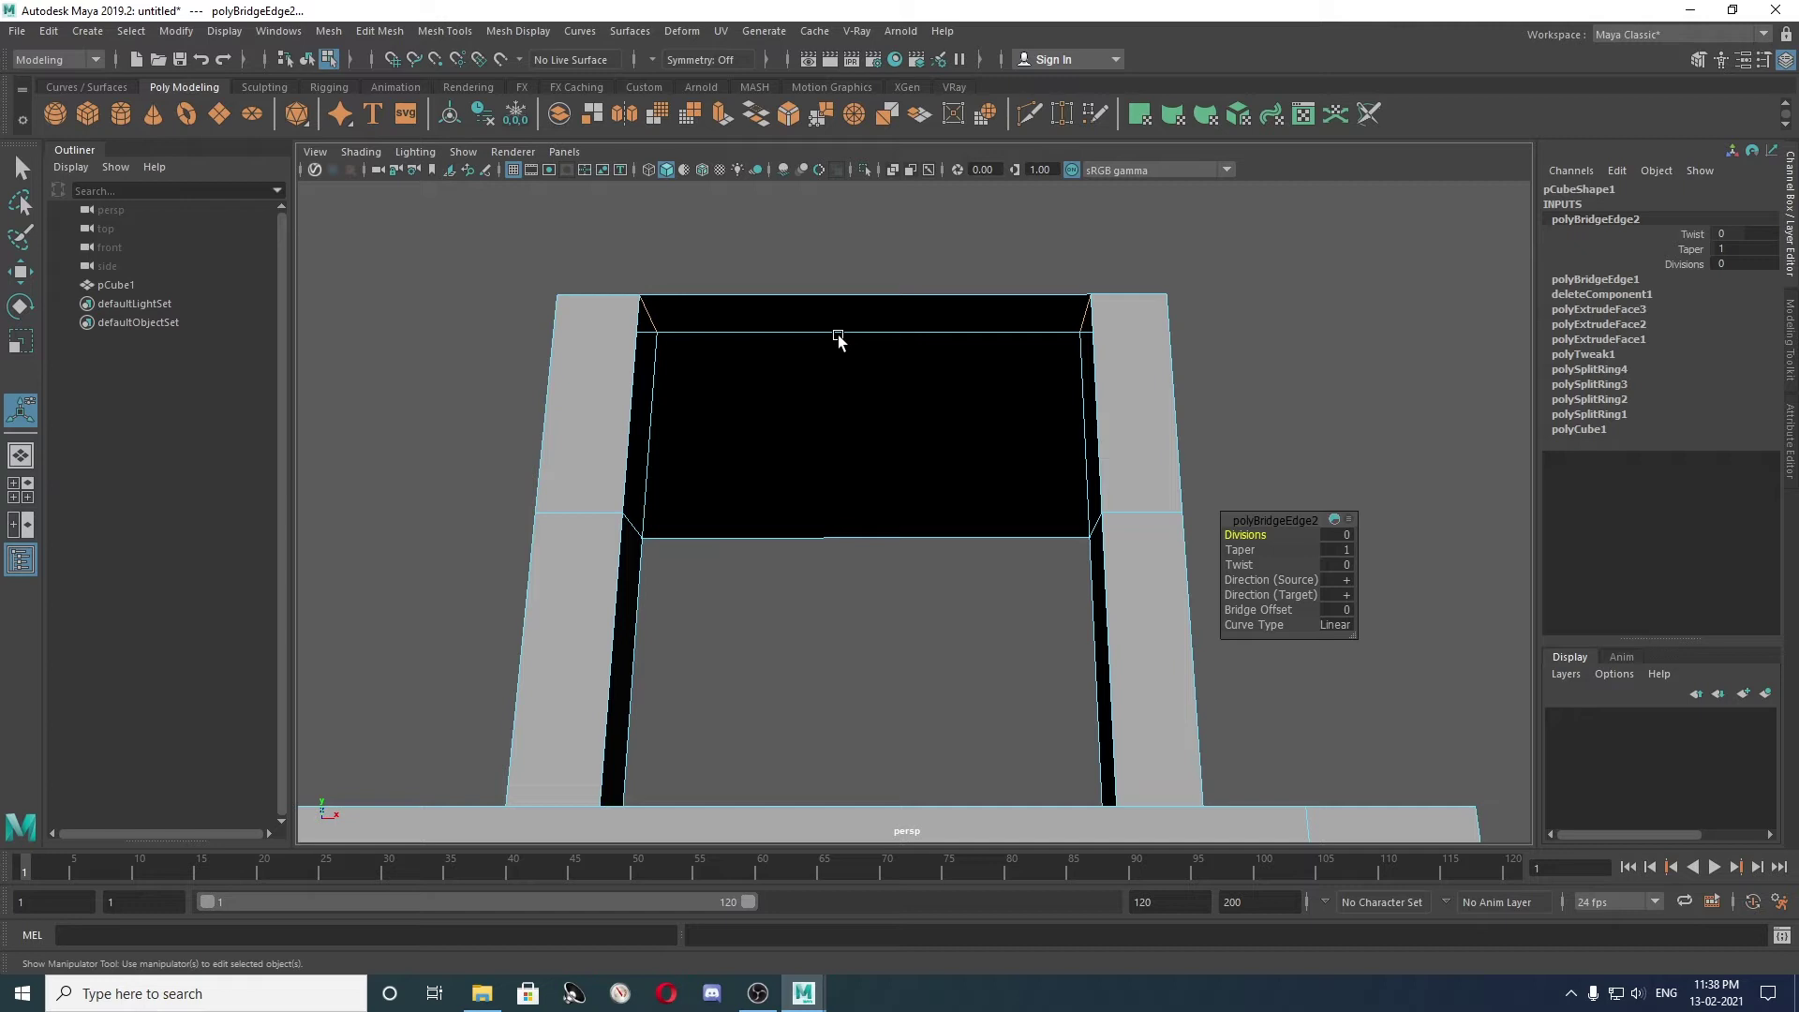
# Bridge the top gap's opposite edges, then select a border edge of the remaining hole.
pyautogui.click(628, 363)
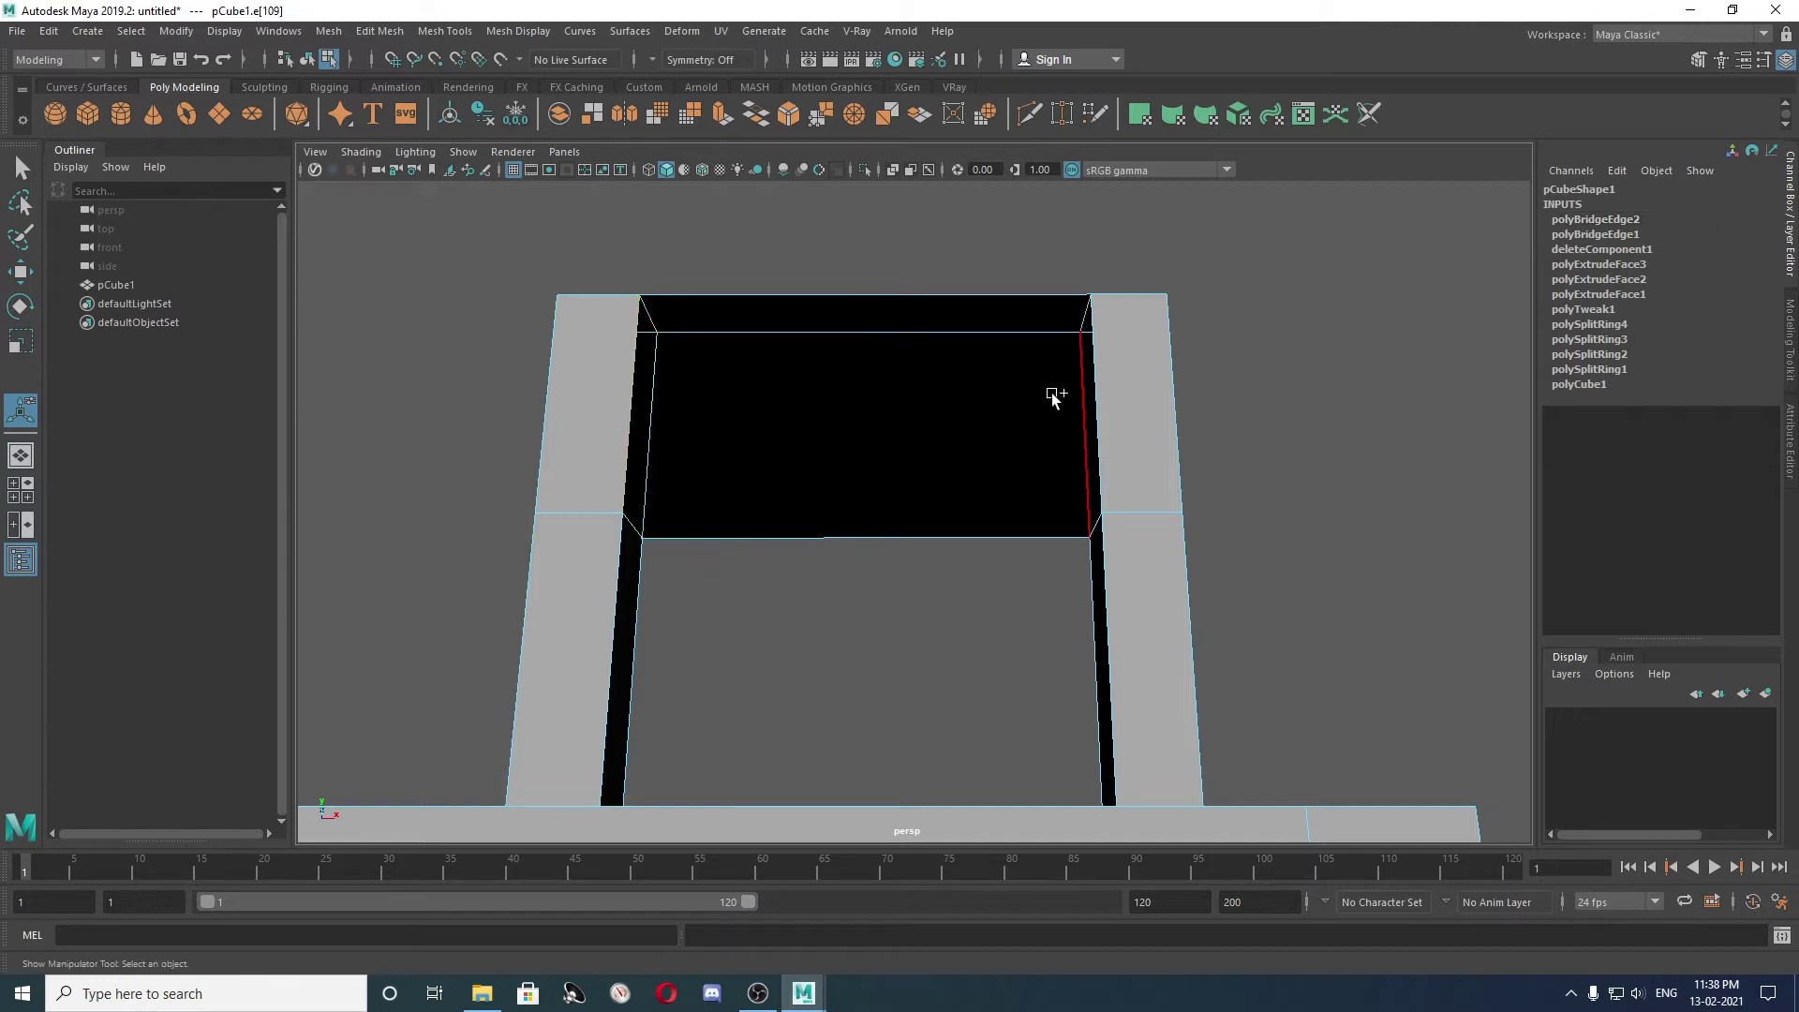
pyautogui.keyDown('shift'); pyautogui.click(933, 431); pyautogui.keyUp('shift')
pyautogui.press('g')
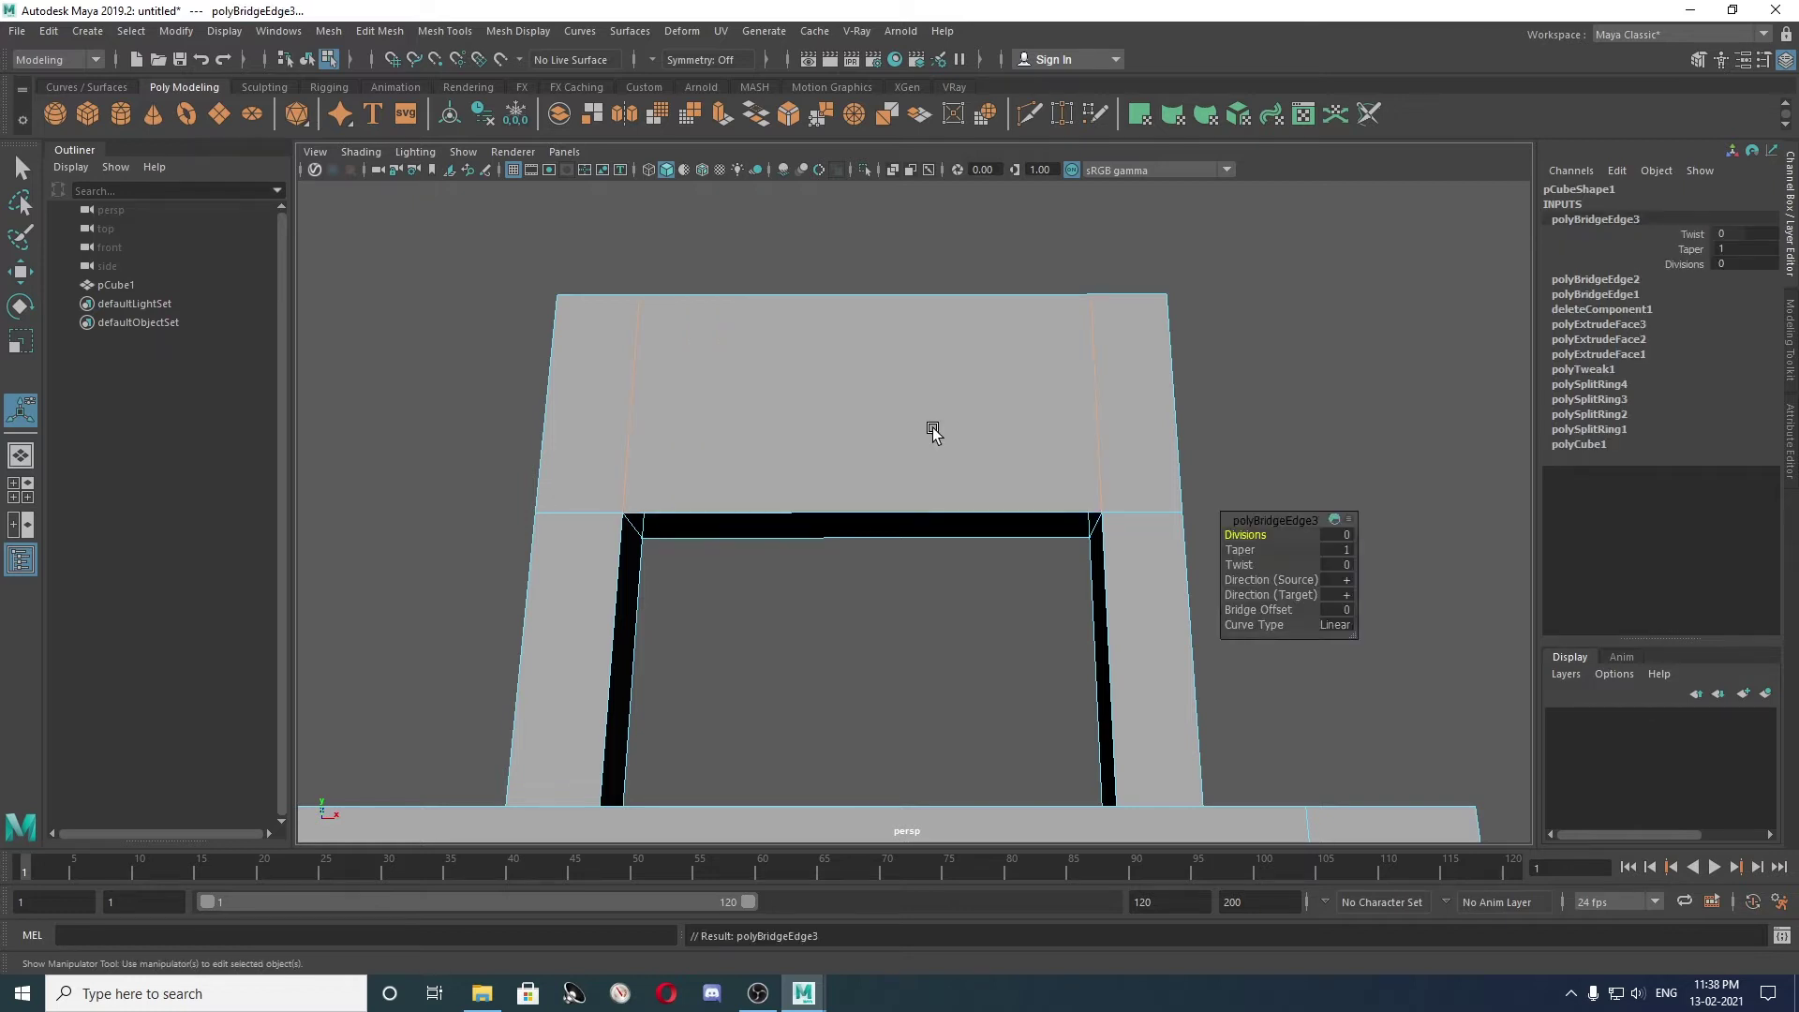
pyautogui.moveTo(871, 373)
pyautogui.keyDown('alt'); pyautogui.mouseDown()
pyautogui.moveTo(731, 373)
pyautogui.moveTo(644, 506)
pyautogui.moveTo(675, 569)
pyautogui.mouseUp(); pyautogui.keyUp('alt')
pyautogui.keyDown('alt'); pyautogui.moveTo(783, 553); pyautogui.dragTo(854, 540); pyautogui.keyUp('alt')
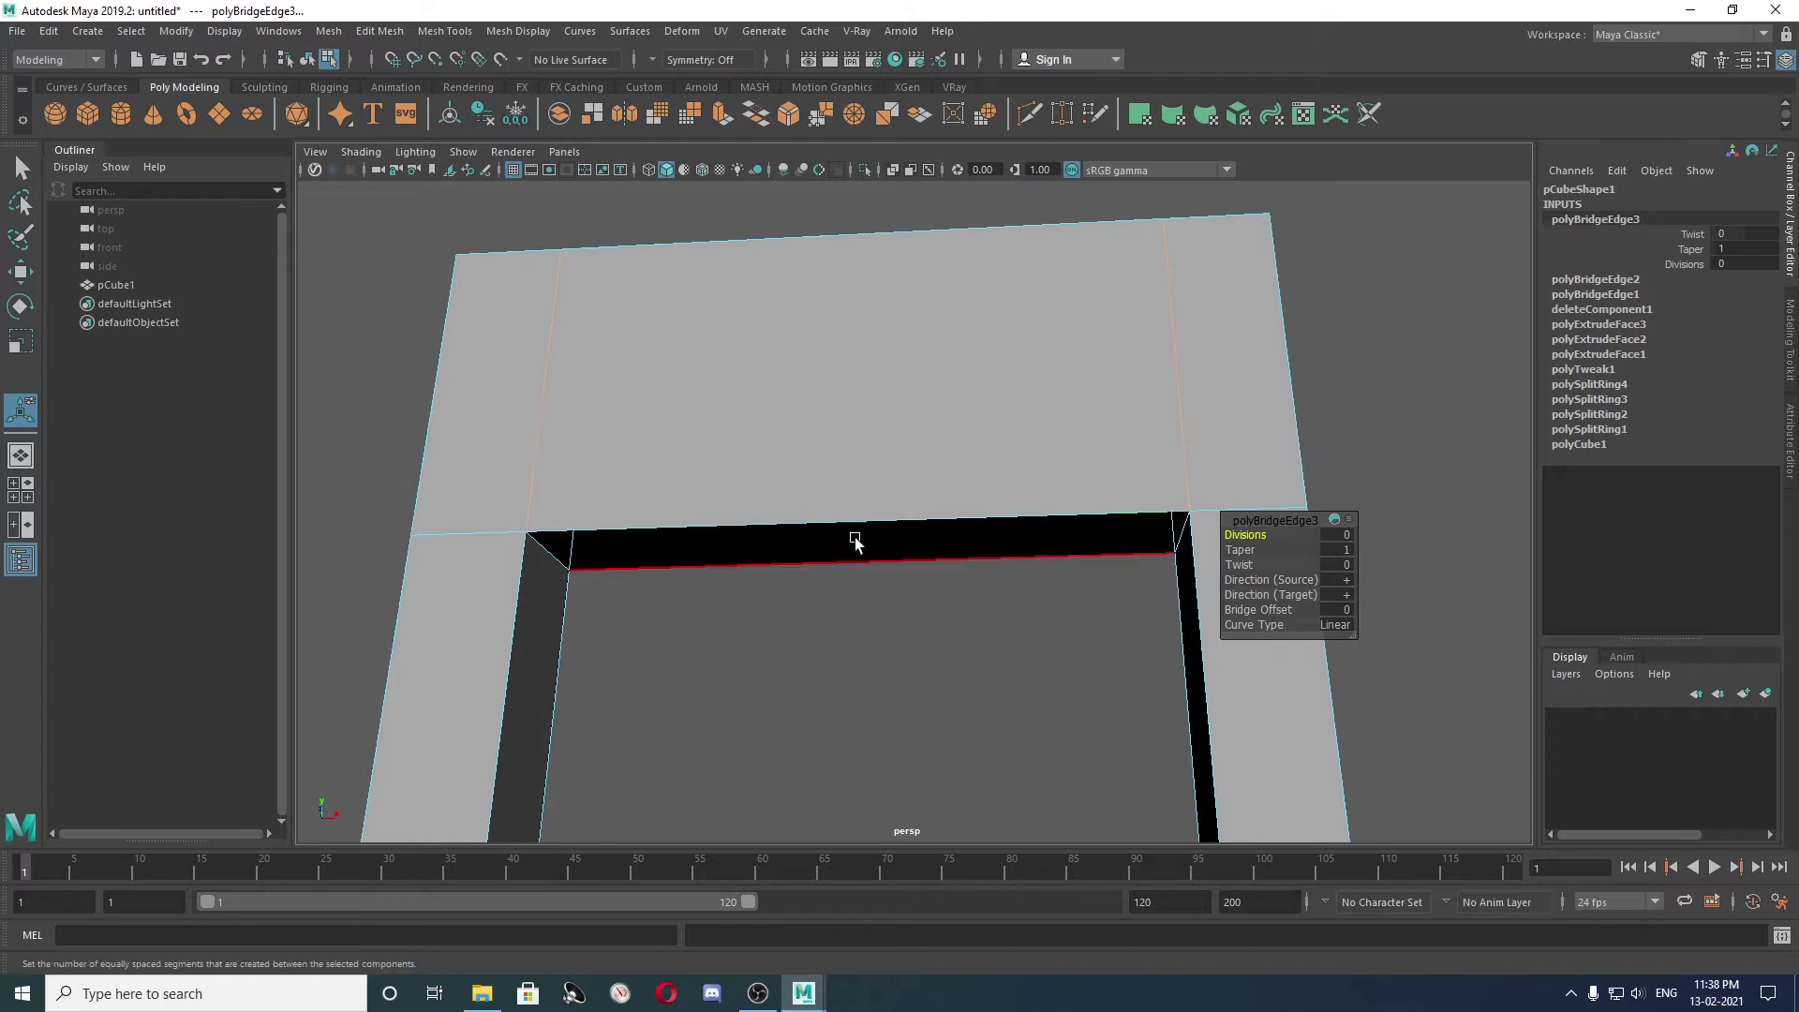
pyautogui.click(759, 563)
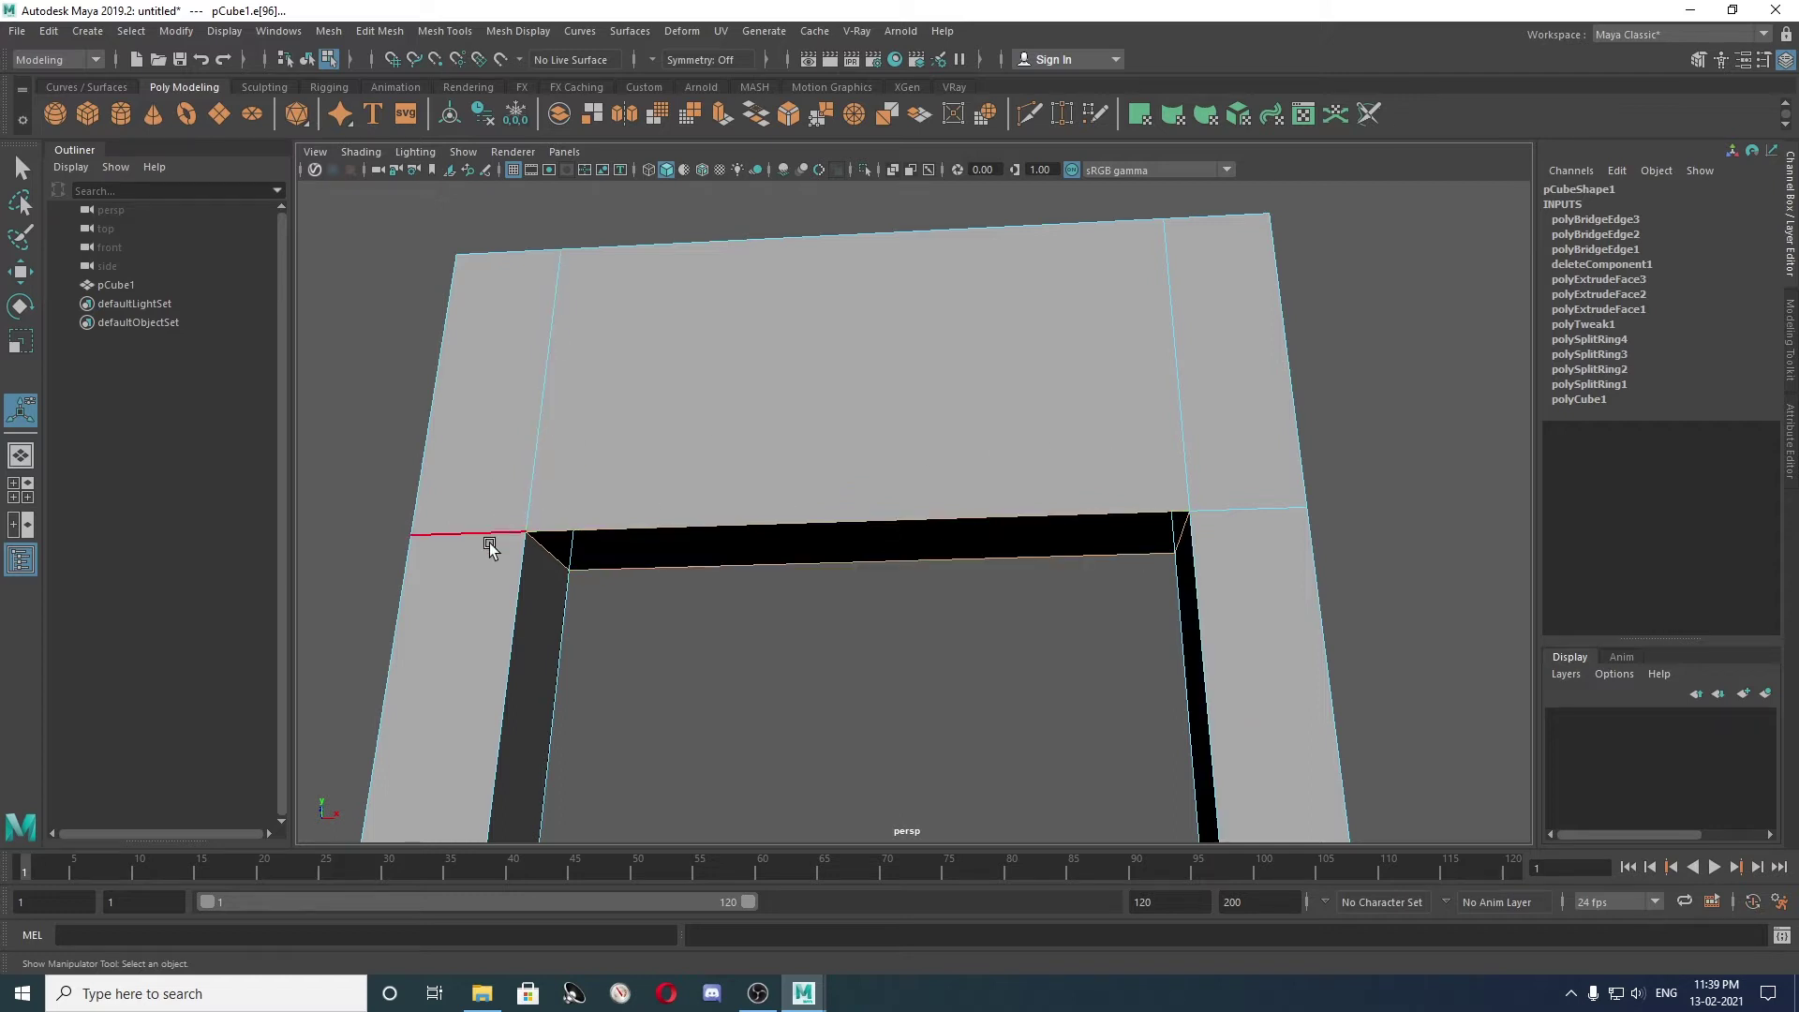
# Fill the hole under the backrest panel with Mesh > Fill Hole, then zoom out.
pyautogui.click(328, 32)
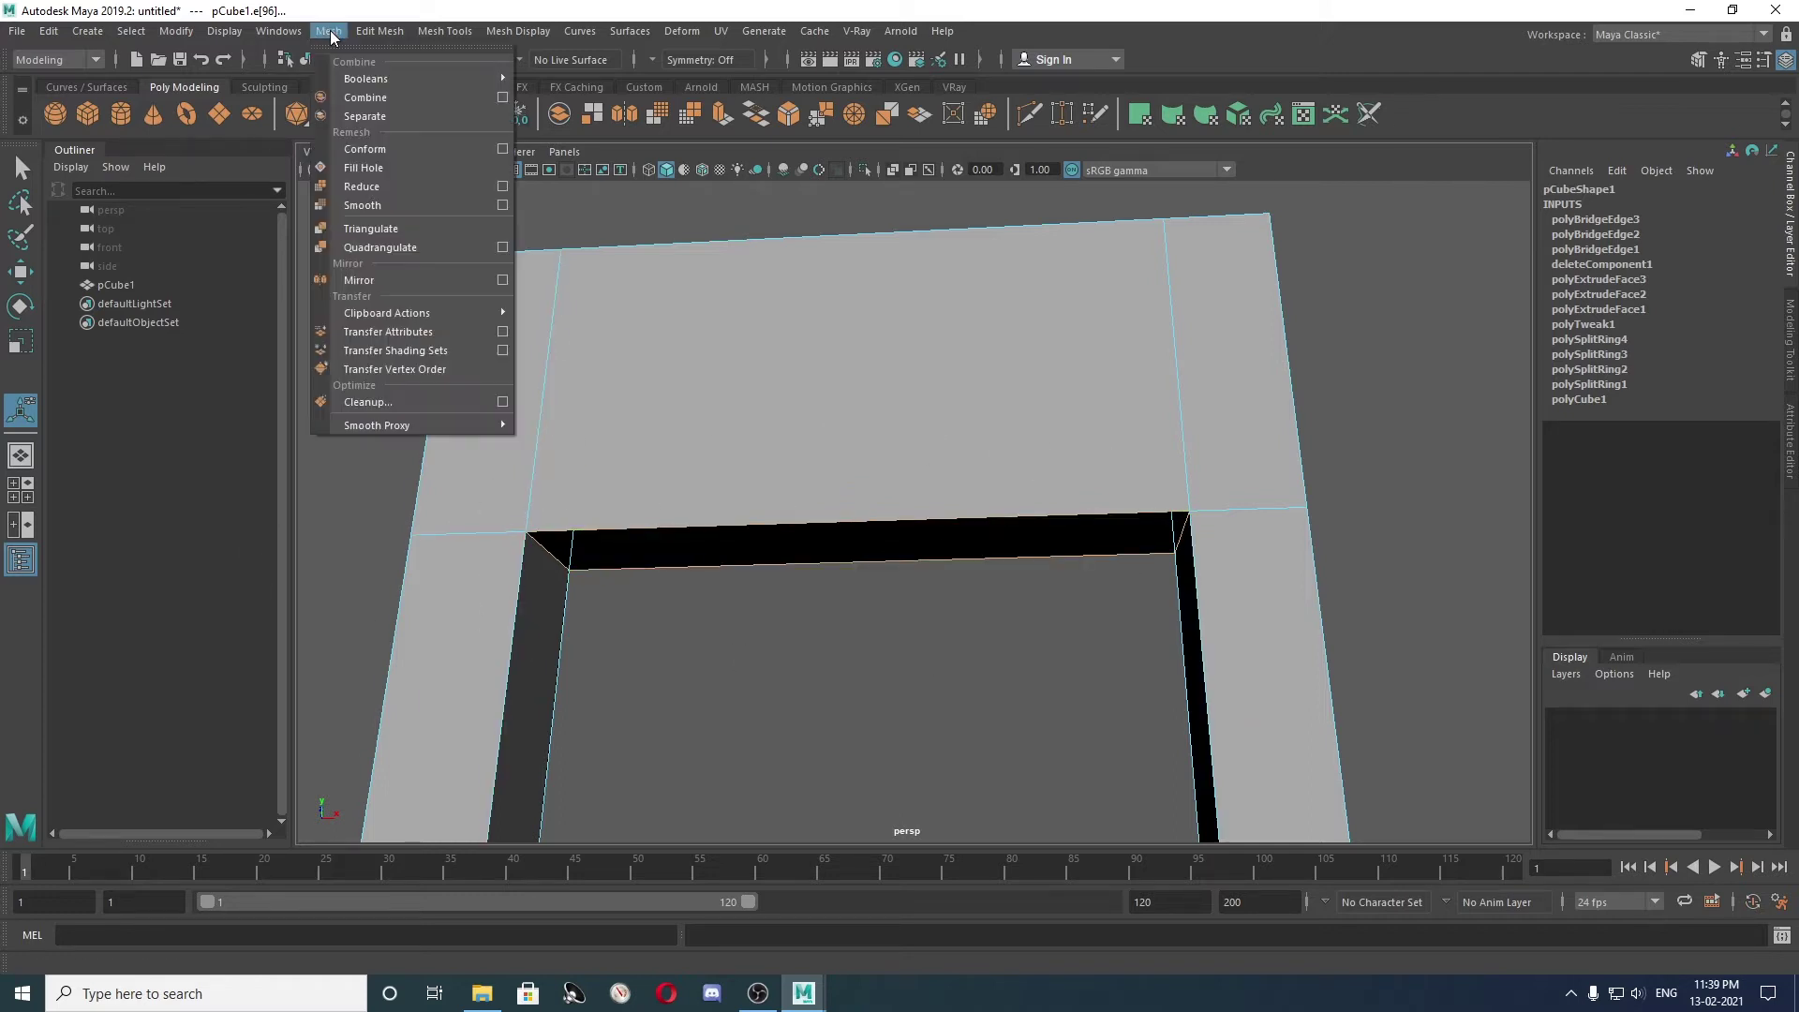
pyautogui.click(366, 169)
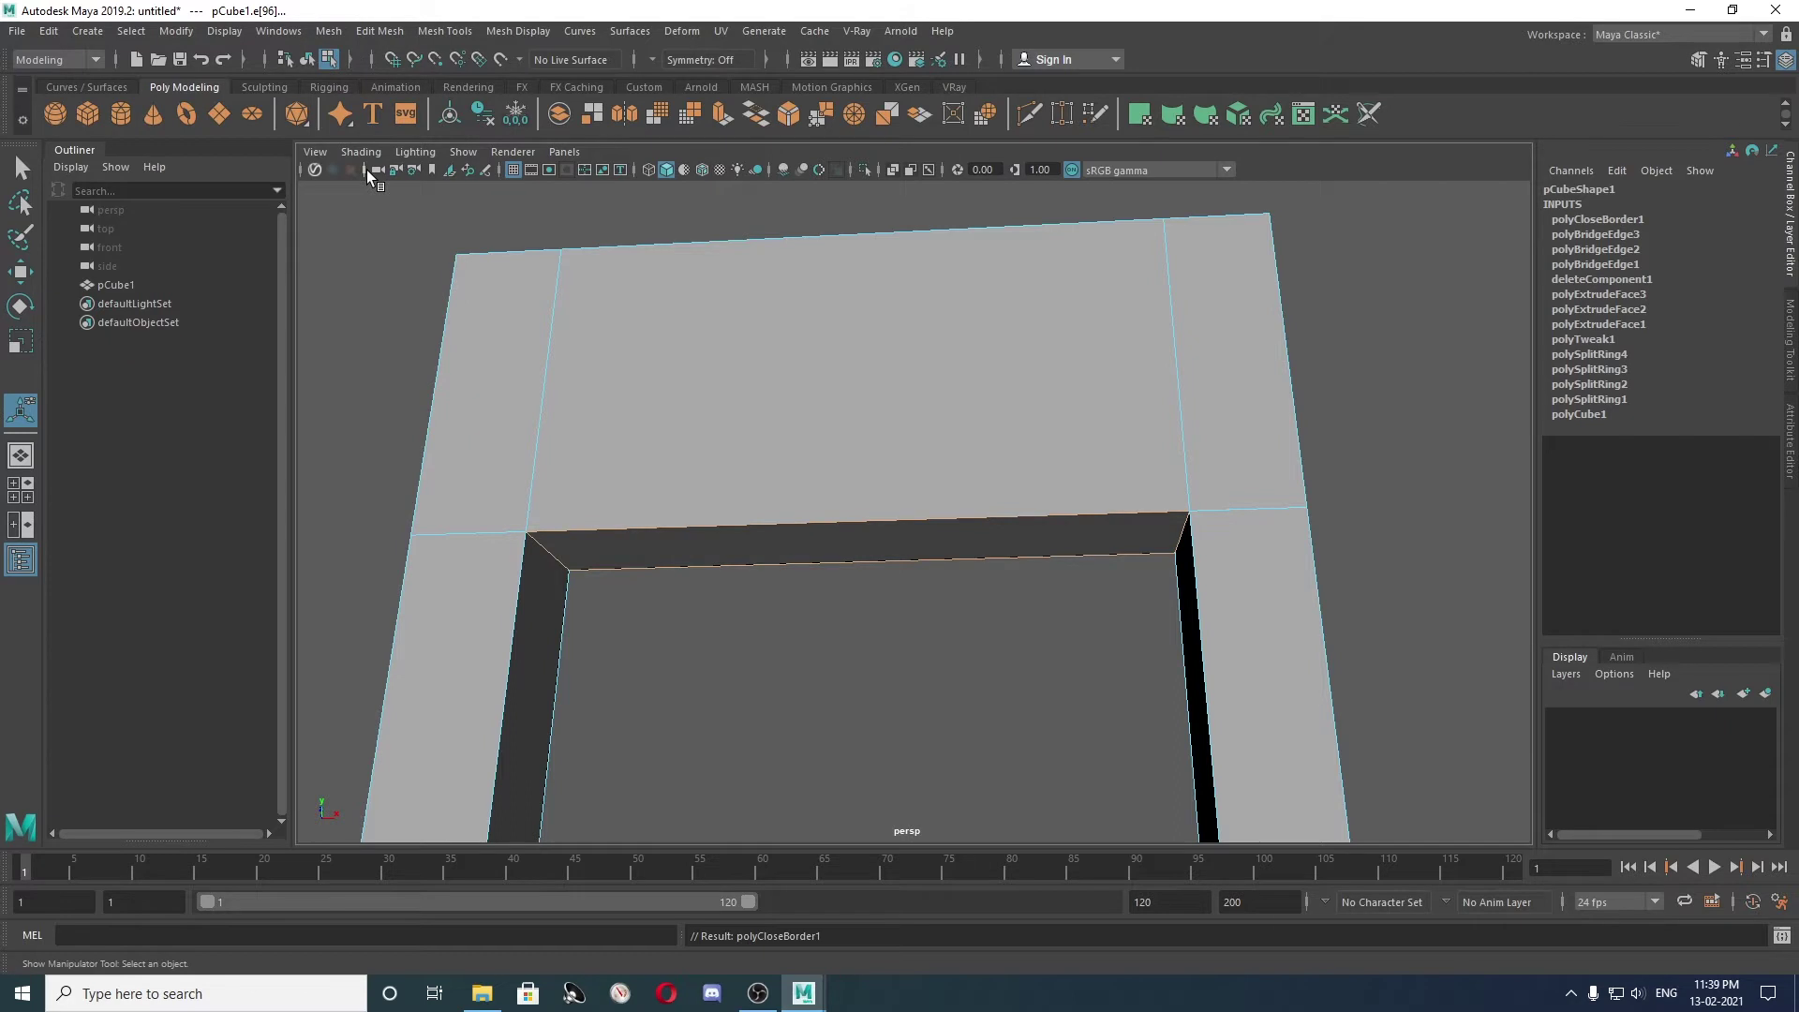
pyautogui.scroll(-2, 671, 497)
pyautogui.moveTo(593, 497)
pyautogui.keyDown('alt'); pyautogui.mouseDown()
pyautogui.moveTo(791, 575)
pyautogui.moveTo(797, 667)
pyautogui.mouseUp(); pyautogui.keyUp('alt')
pyautogui.scroll(-3, 790, 575)
# Deselect the edge and orbit around the chair to inspect the backrest frame.
pyautogui.keyDown('alt'); pyautogui.moveTo(897, 626); pyautogui.dragTo(907, 454); pyautogui.keyUp('alt')
pyautogui.keyDown('alt'); pyautogui.moveTo(901, 453); pyautogui.dragTo(831, 341, button='right'); pyautogui.keyUp('alt')
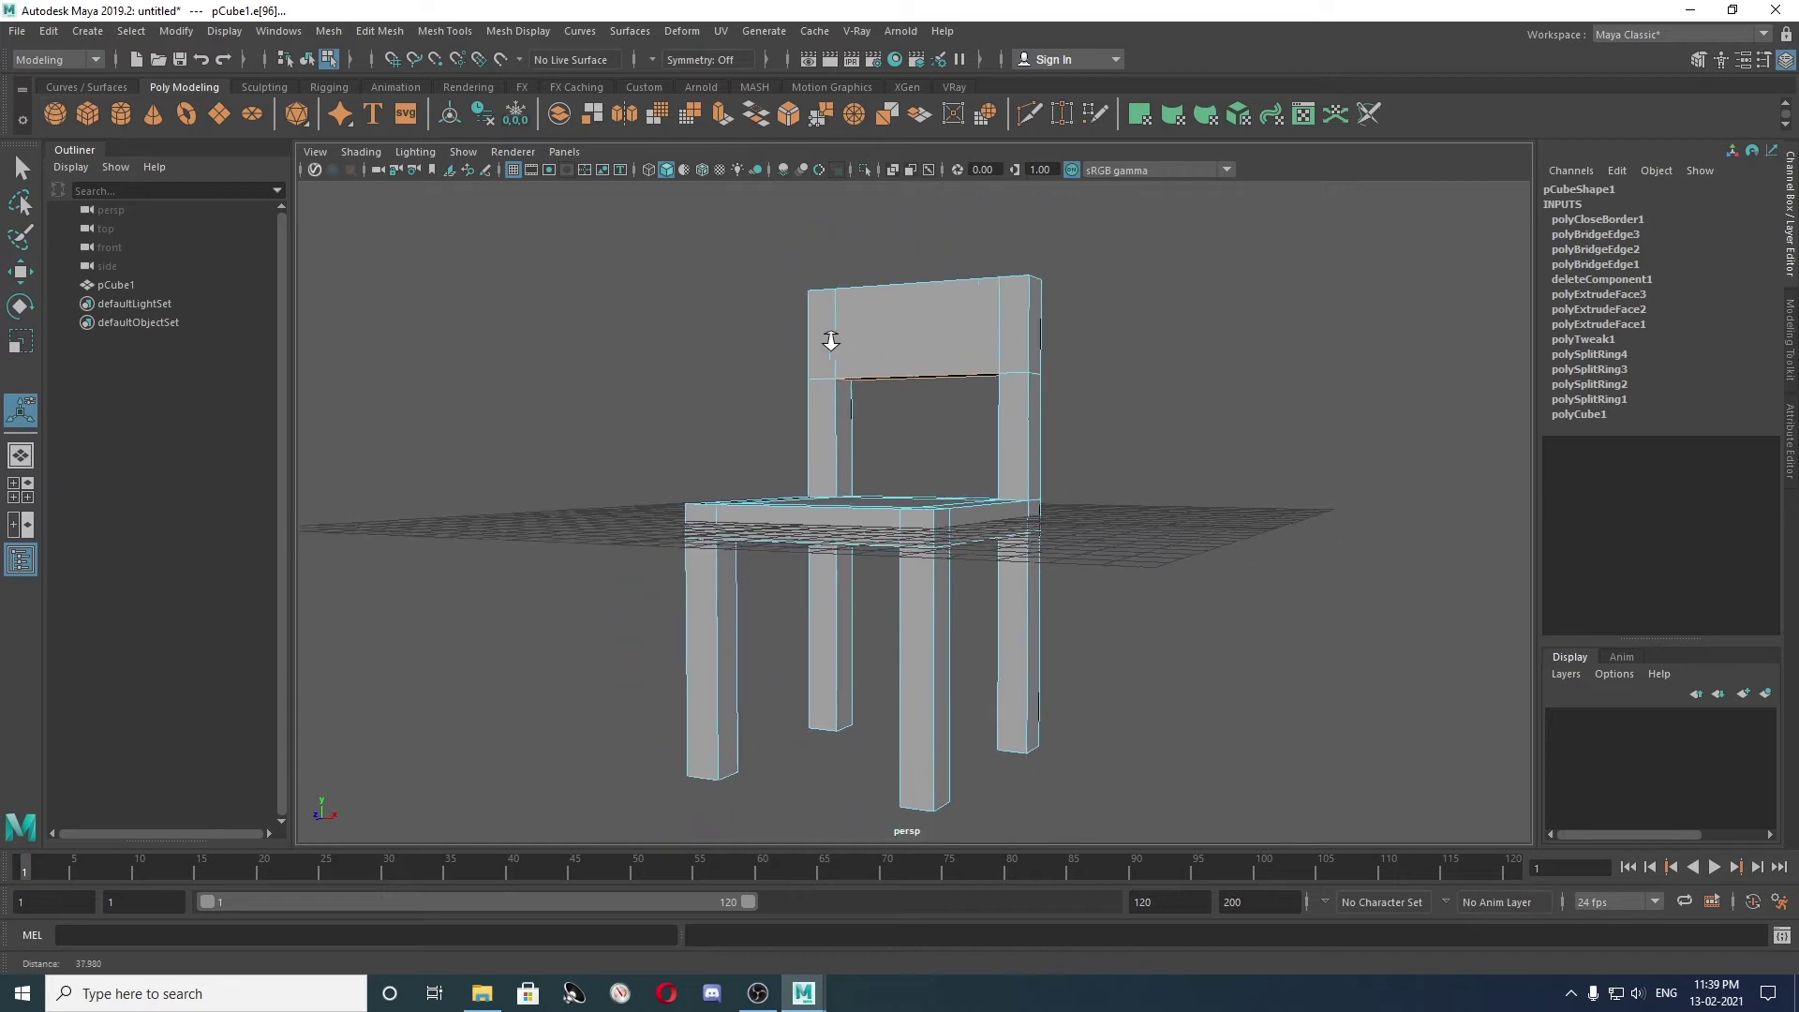
pyautogui.click(1168, 459)
pyautogui.moveTo(1126, 471)
pyautogui.keyDown('alt'); pyautogui.mouseDown()
pyautogui.moveTo(1309, 470)
pyautogui.moveTo(1099, 453)
pyautogui.moveTo(1094, 470)
pyautogui.moveTo(947, 481)
pyautogui.moveTo(1268, 506)
pyautogui.moveTo(1283, 489)
pyautogui.moveTo(1180, 497)
pyautogui.mouseUp(); pyautogui.keyUp('alt')
pyautogui.scroll(5, 1068, 542)
pyautogui.moveTo(1068, 543)
pyautogui.keyDown('alt'); pyautogui.mouseDown()
pyautogui.moveTo(819, 522)
pyautogui.moveTo(691, 534)
pyautogui.moveTo(875, 582)
pyautogui.moveTo(582, 510)
pyautogui.mouseUp(); pyautogui.keyUp('alt')
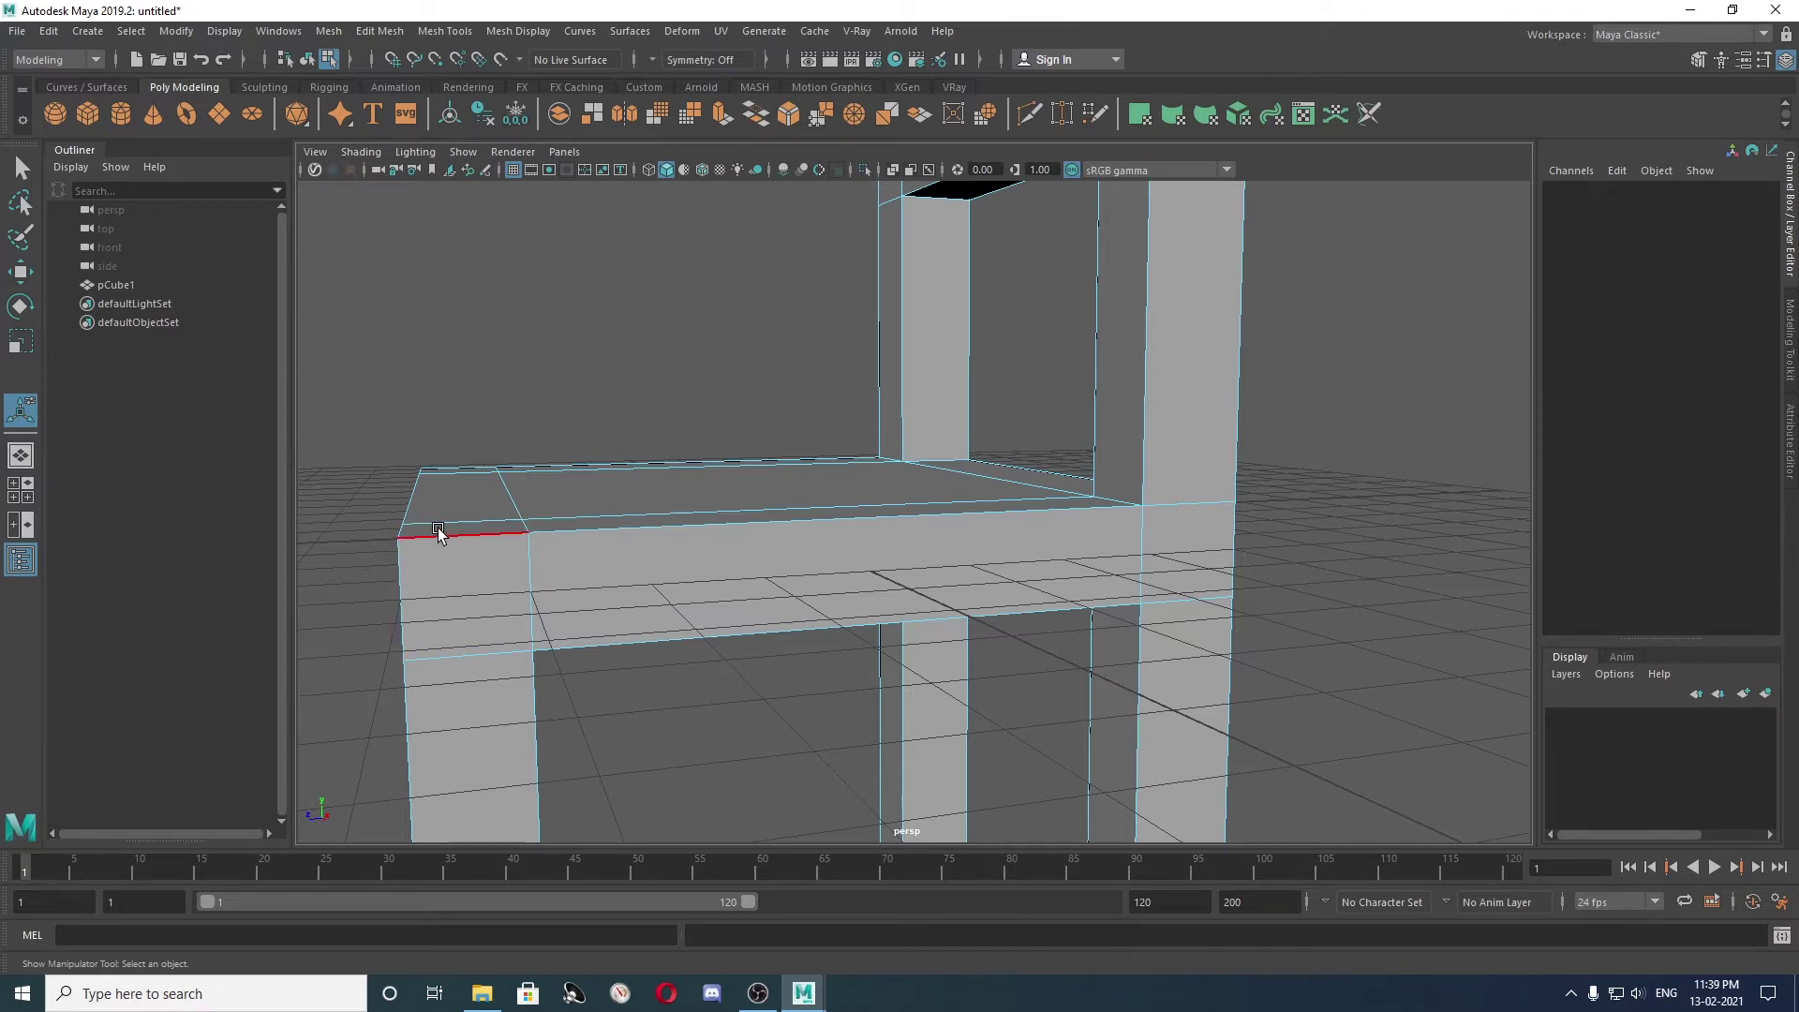
pyautogui.keyDown('alt'); pyautogui.moveTo(422, 514); pyautogui.dragTo(650, 514); pyautogui.keyUp('alt')
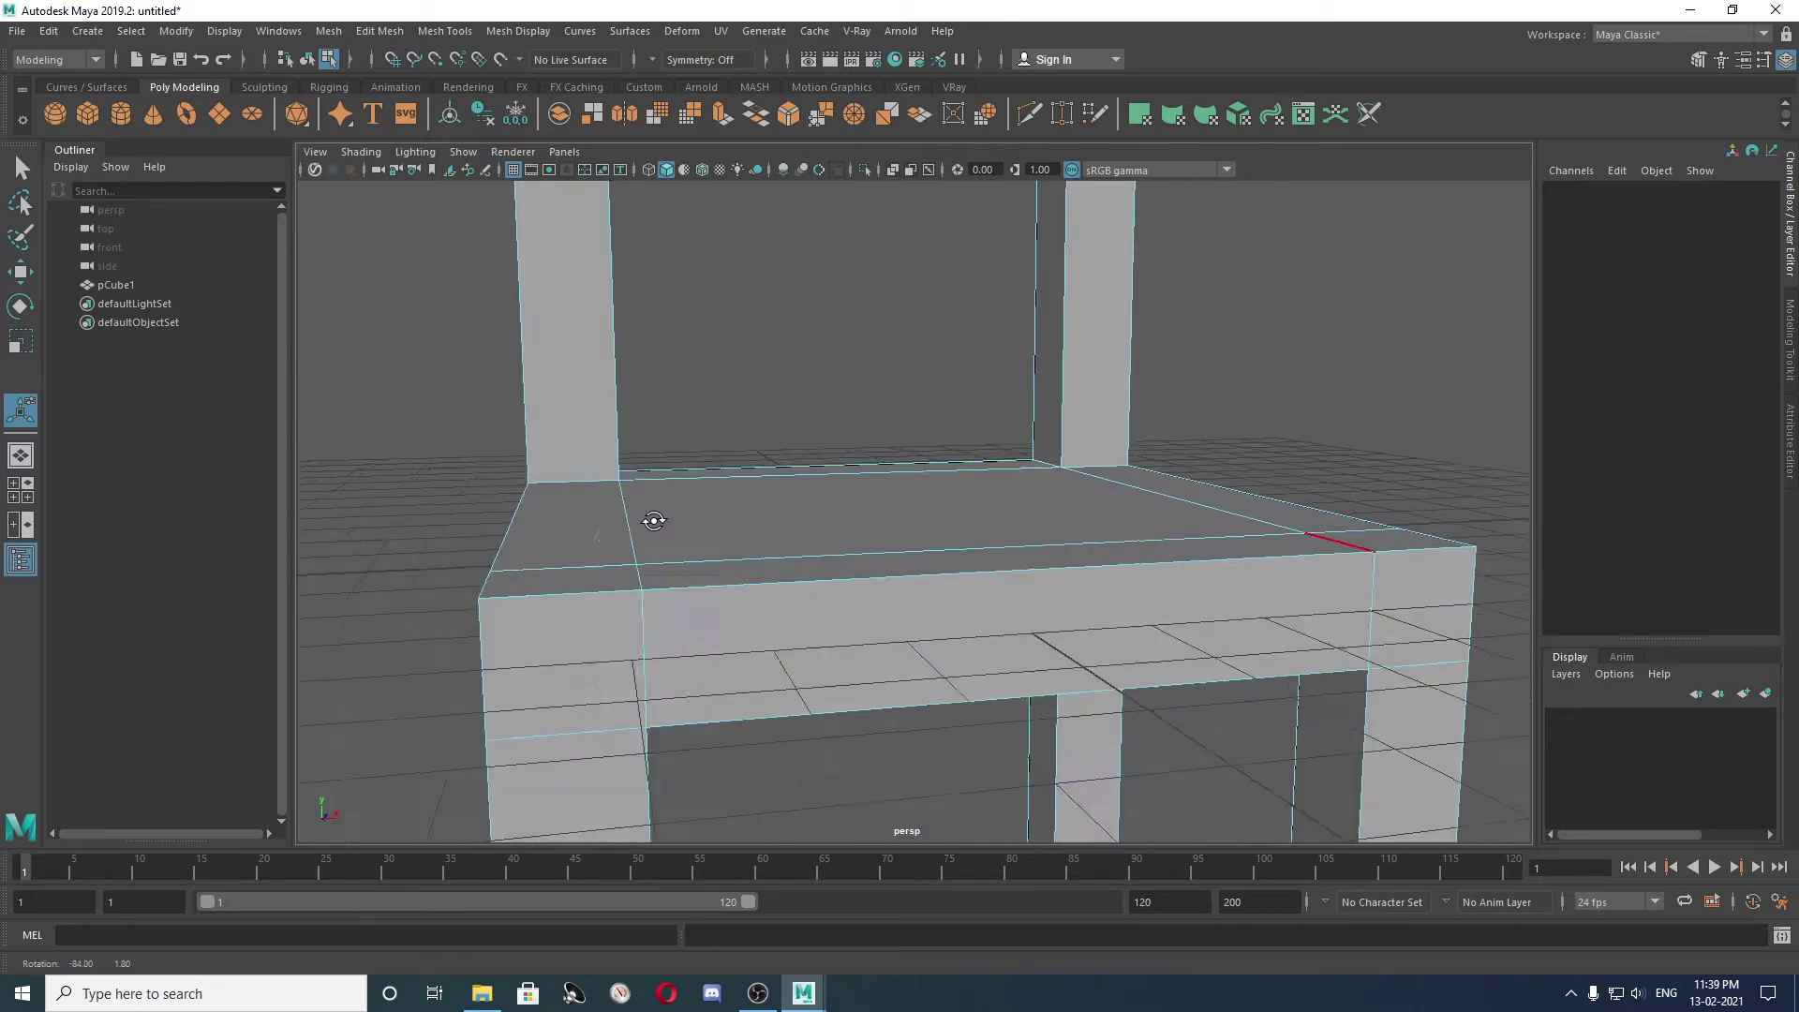
pyautogui.moveTo(566, 597)
pyautogui.keyDown('alt'); pyautogui.mouseDown()
pyautogui.moveTo(690, 571)
pyautogui.moveTo(1034, 586)
pyautogui.moveTo(691, 562)
pyautogui.moveTo(730, 524)
pyautogui.moveTo(666, 558)
pyautogui.mouseUp(); pyautogui.keyUp('alt')
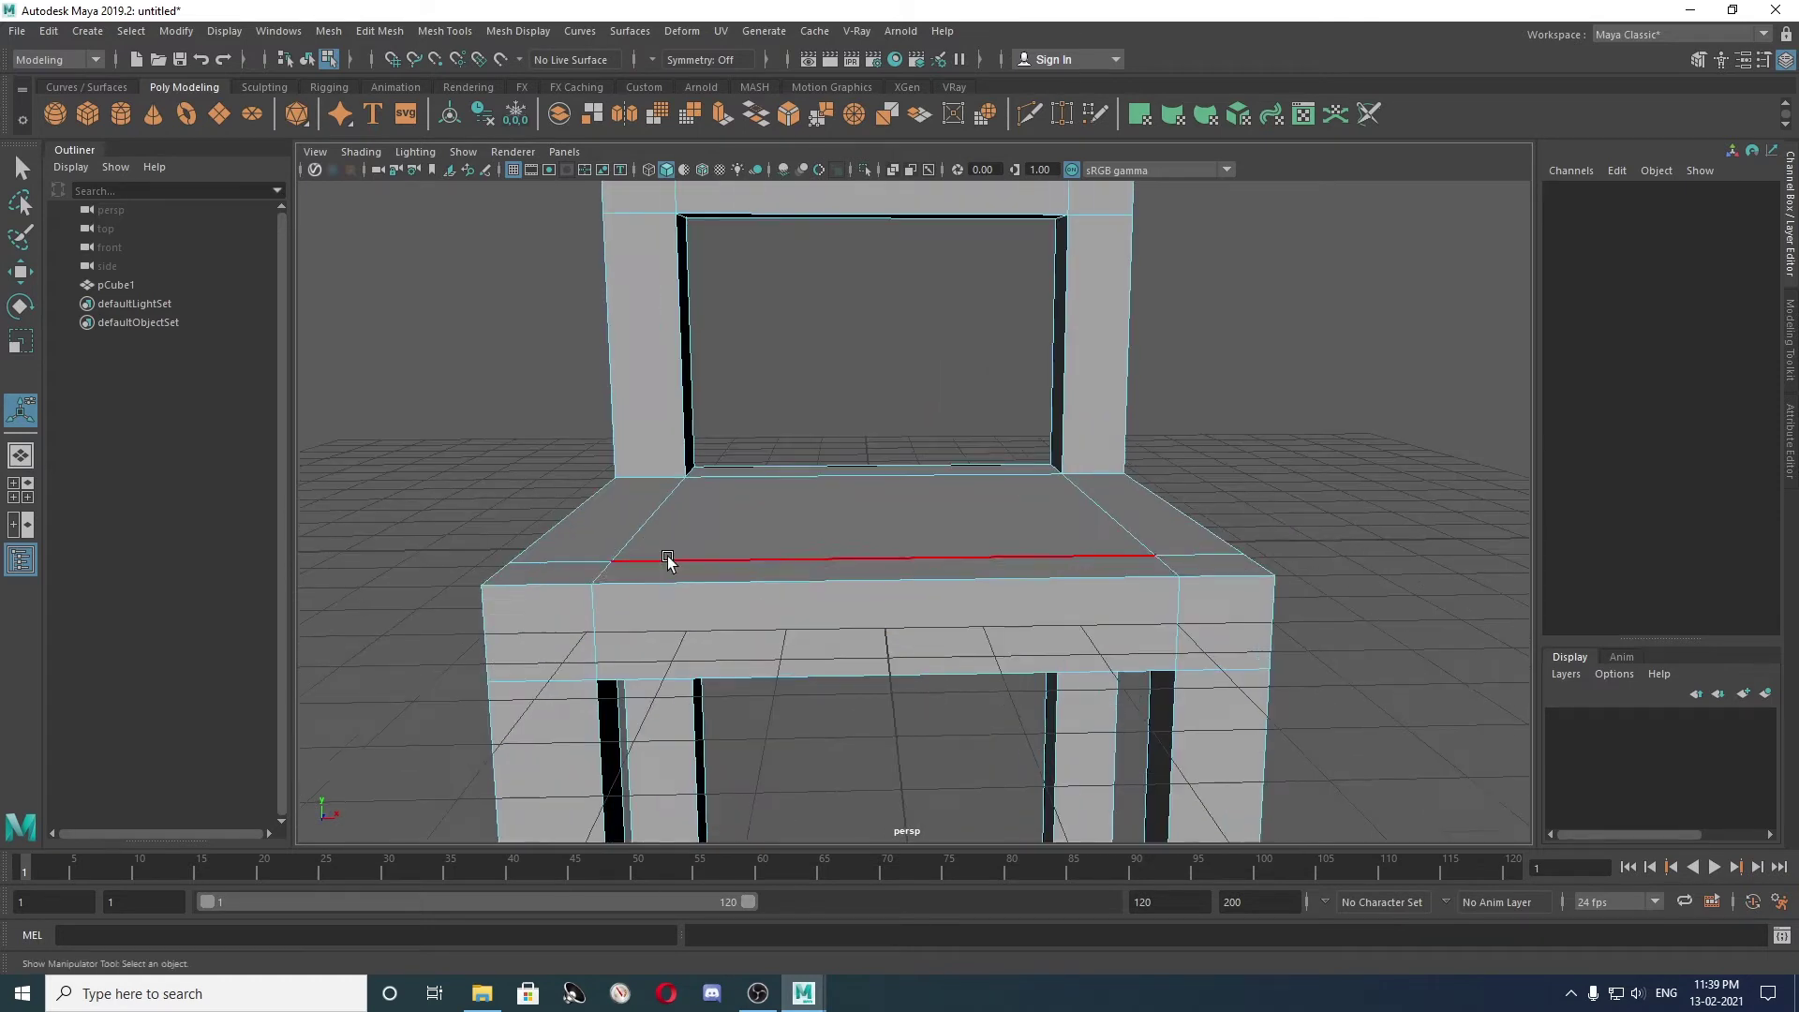
pyautogui.scroll(-3, 686, 568)
pyautogui.scroll(-2, 686, 567)
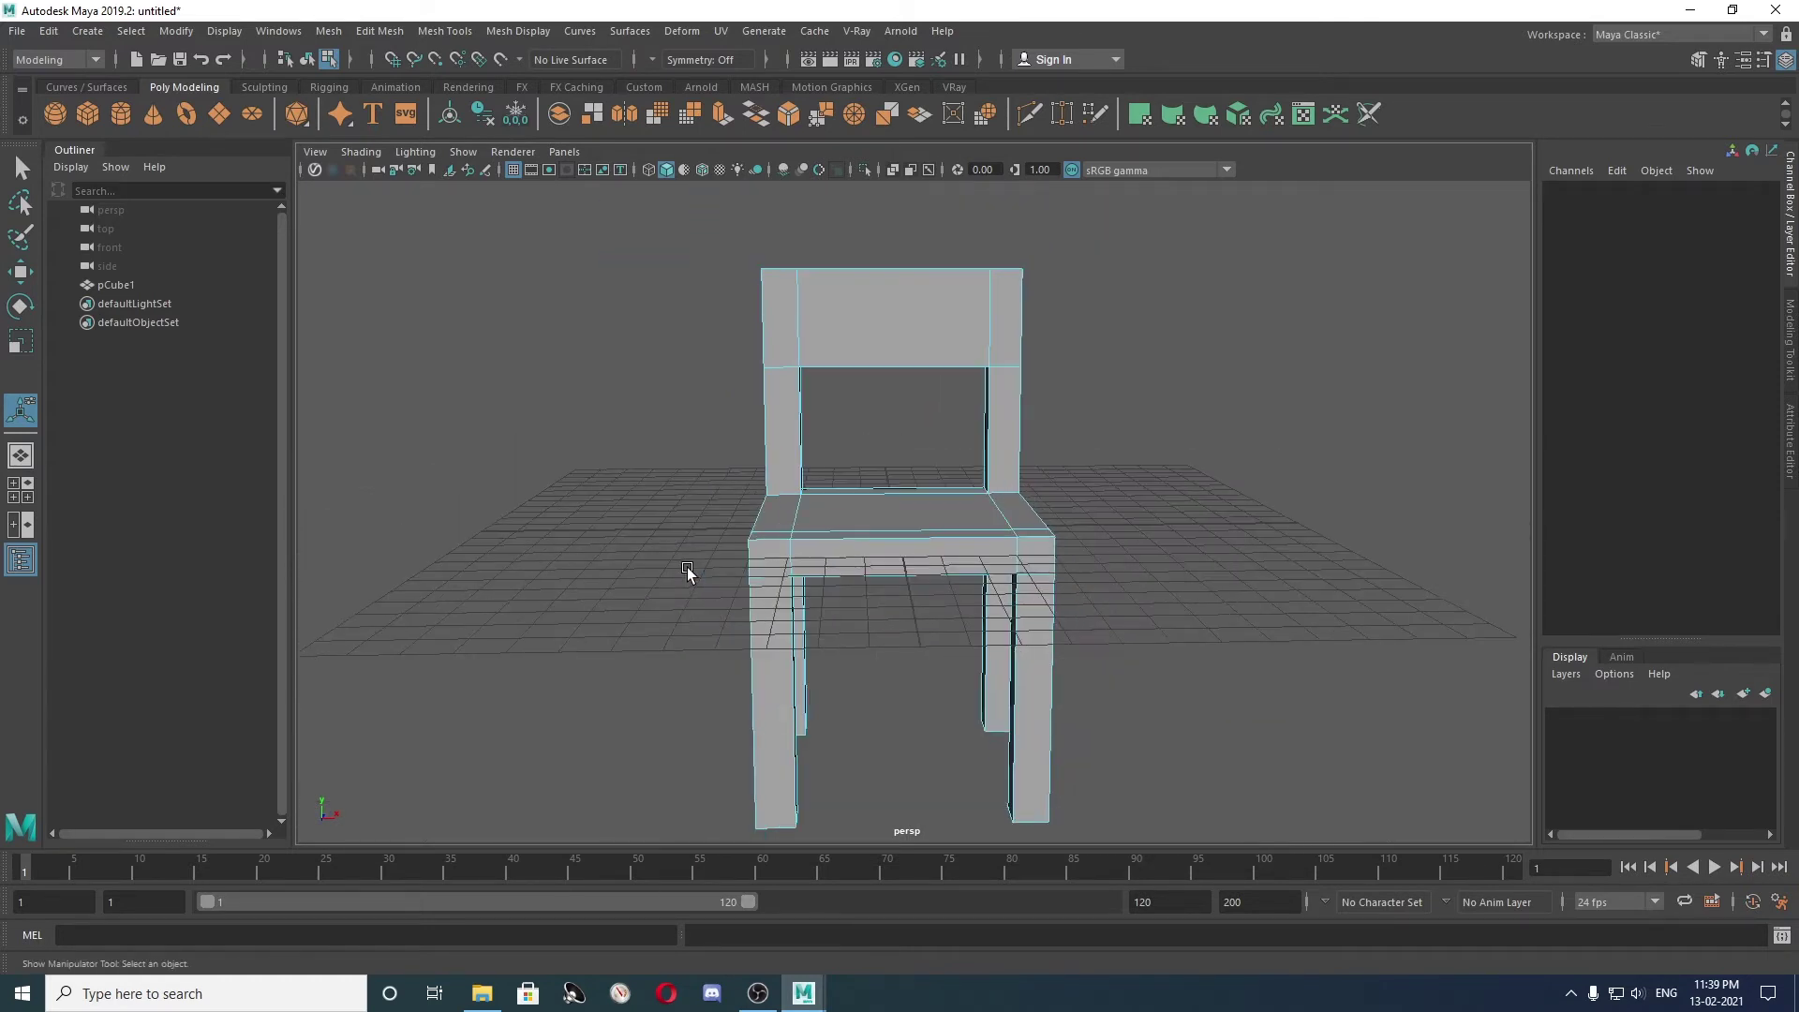
pyautogui.press('3')
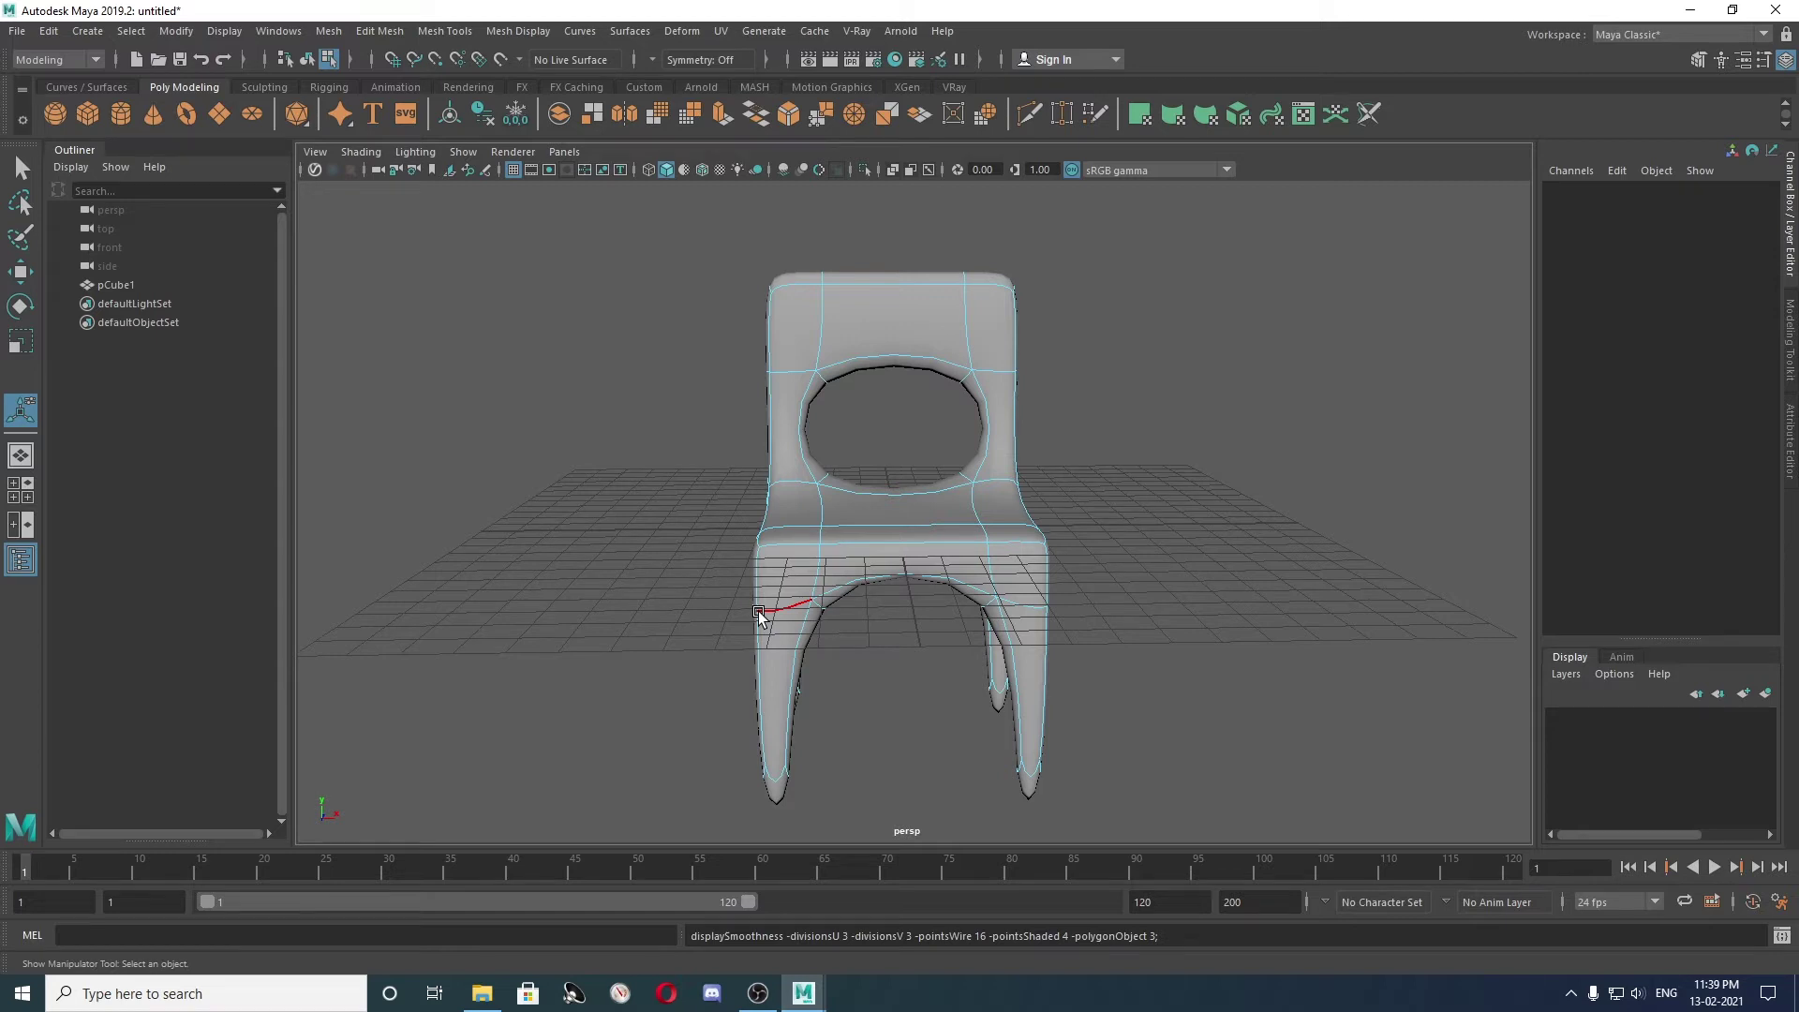
pyautogui.press('1')
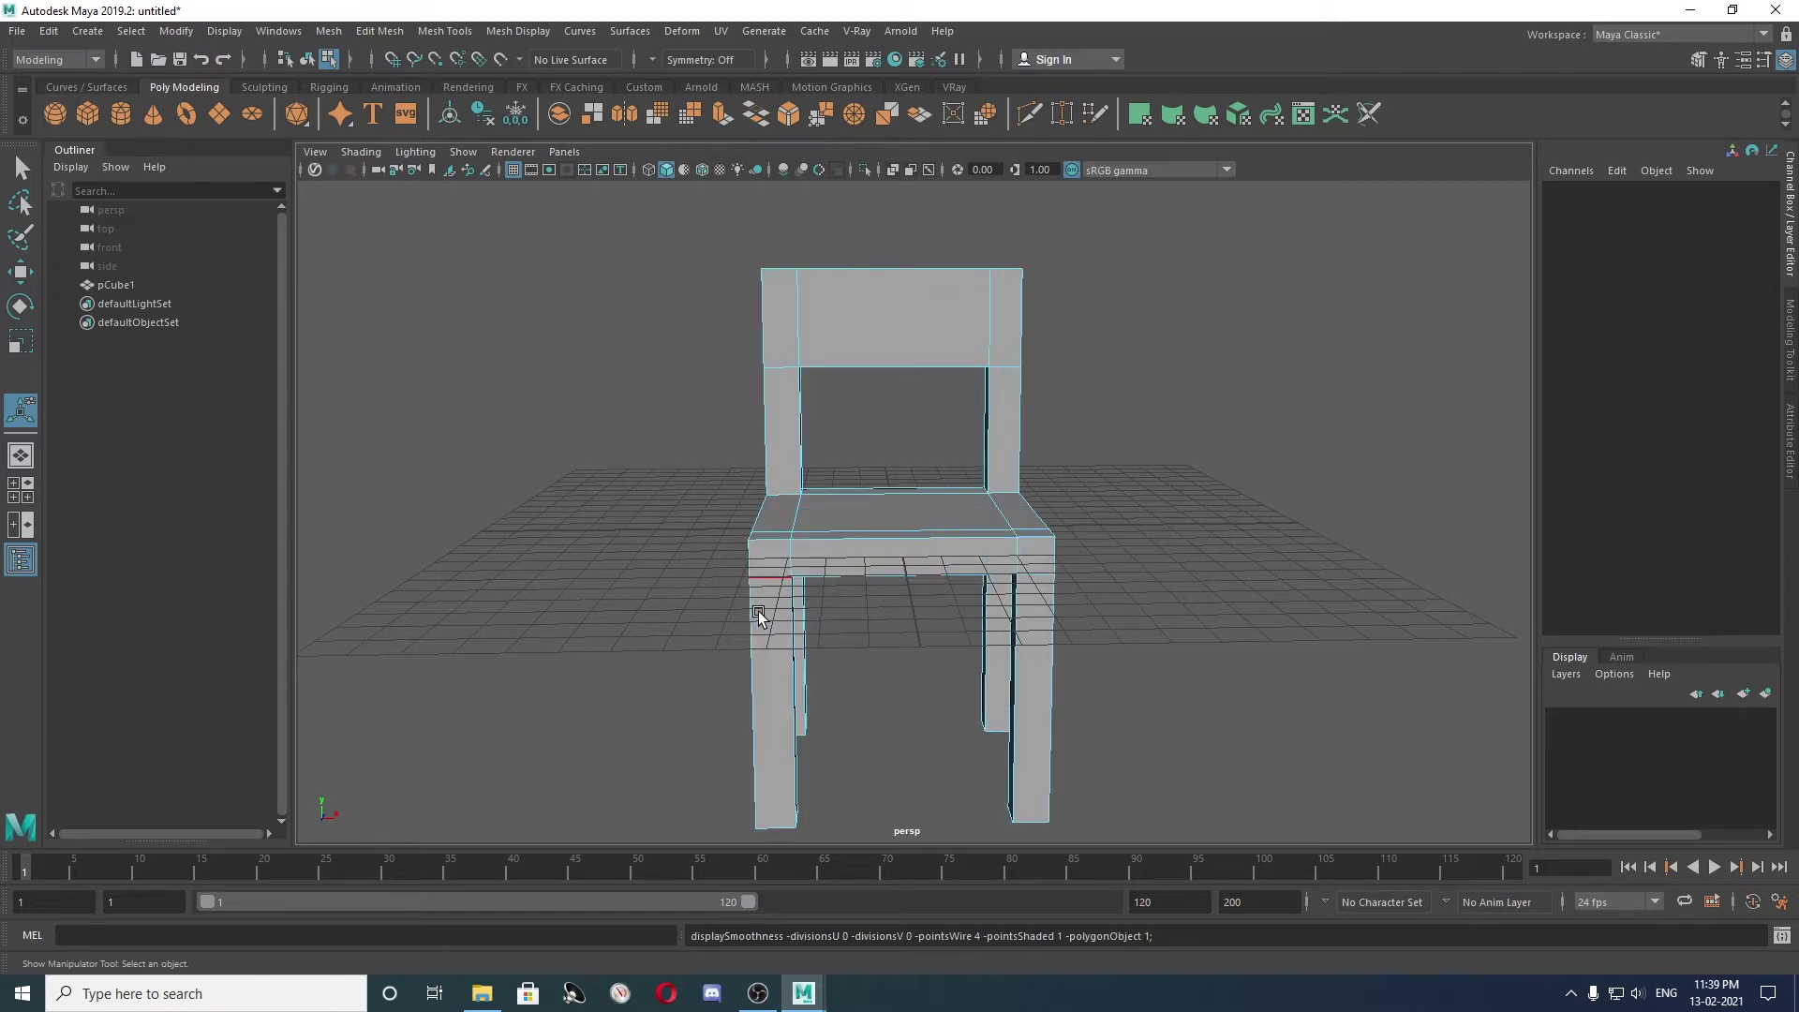
pyautogui.press('3')
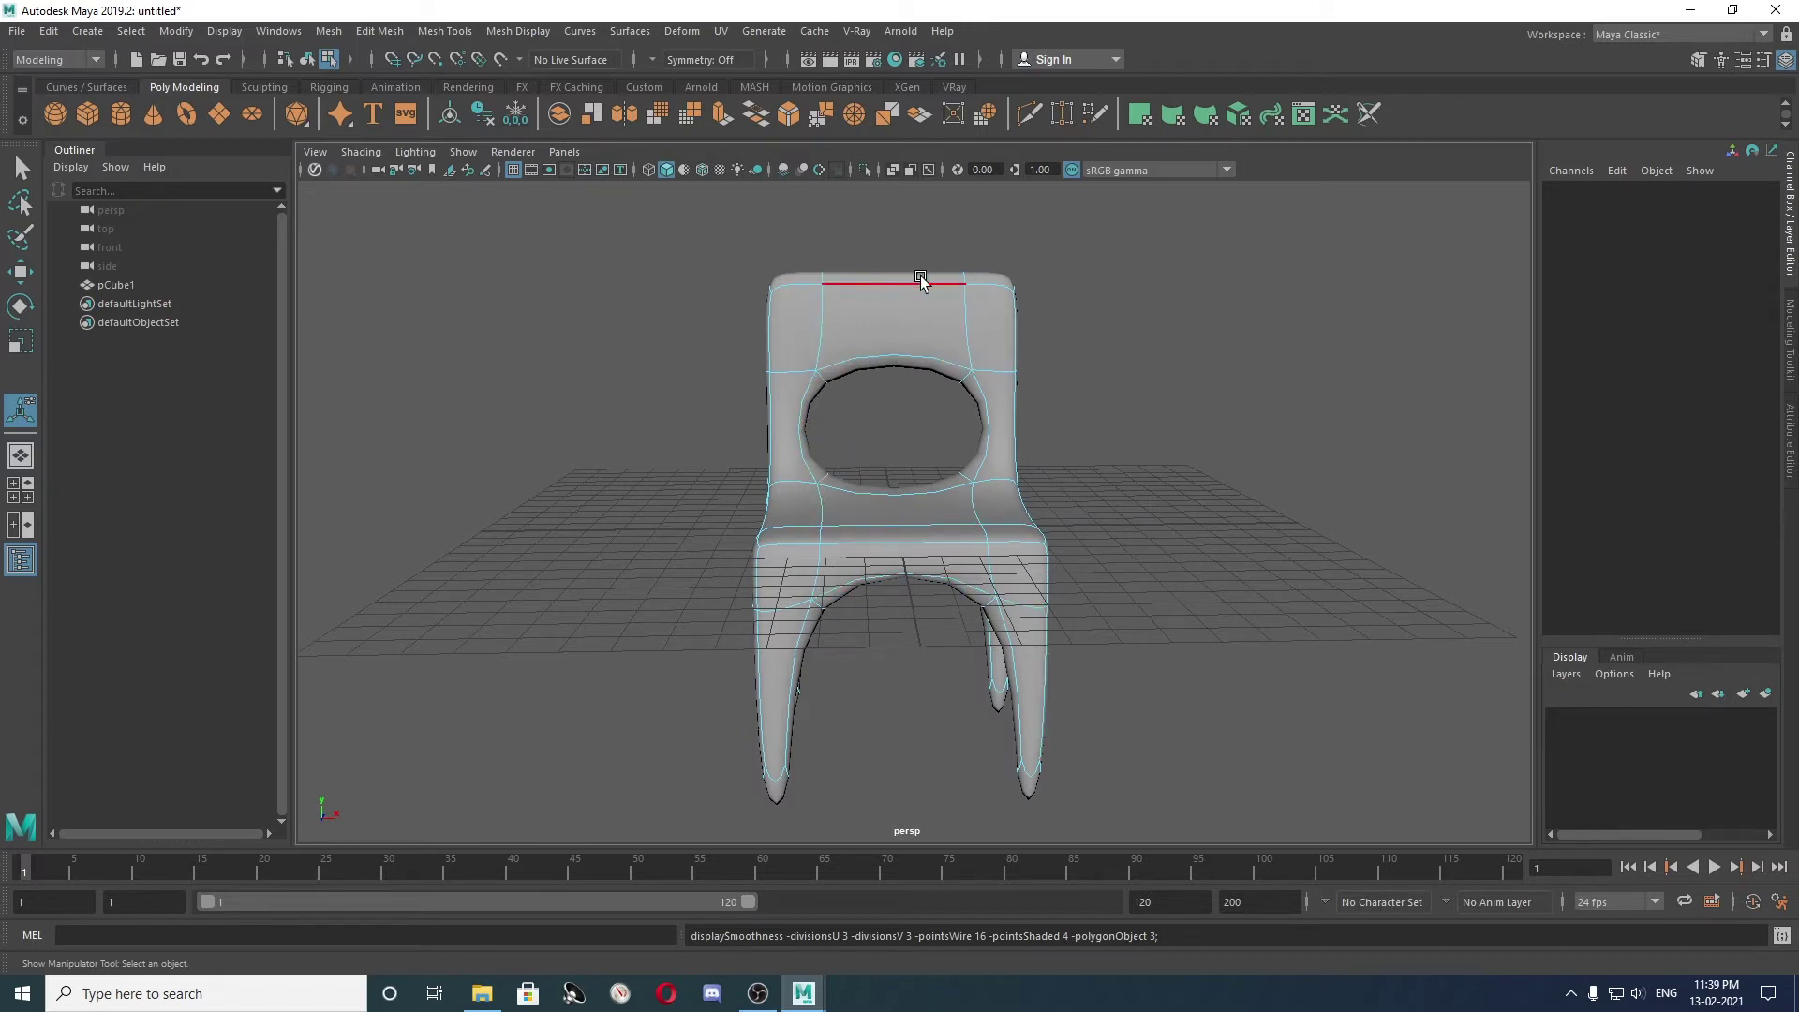
pyautogui.press('1')
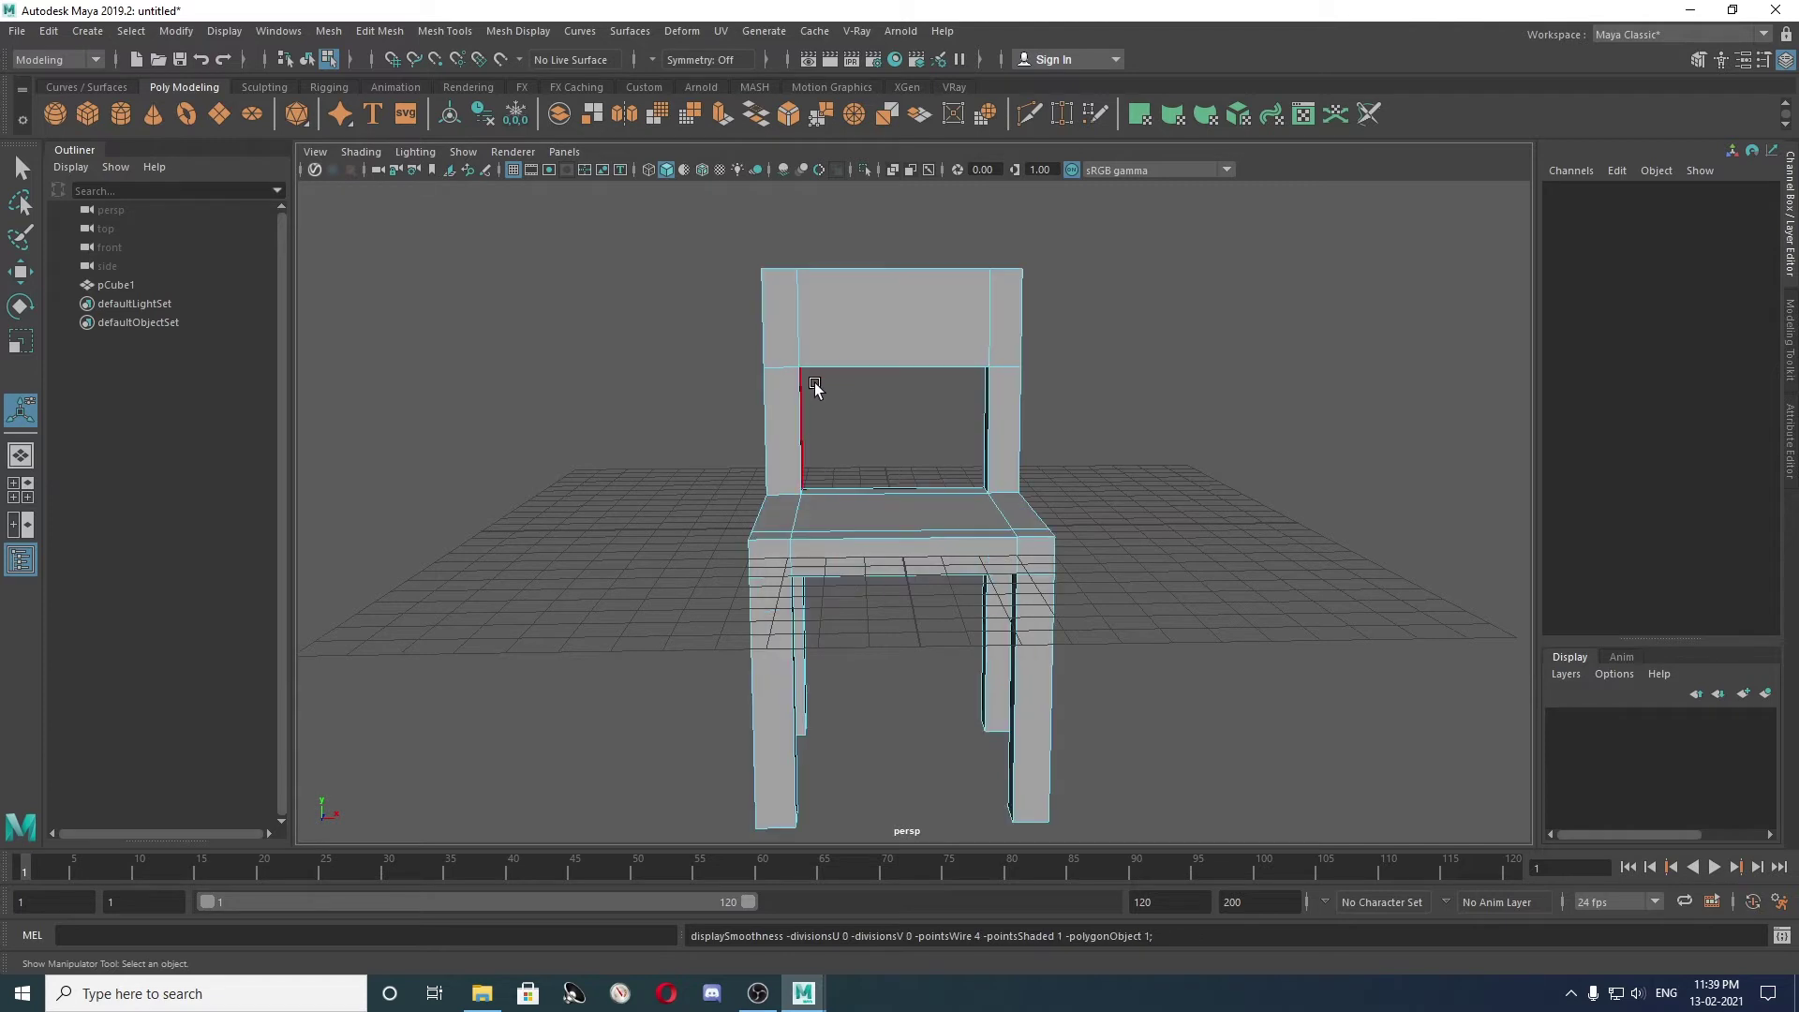
pyautogui.scroll(3, 813, 383)
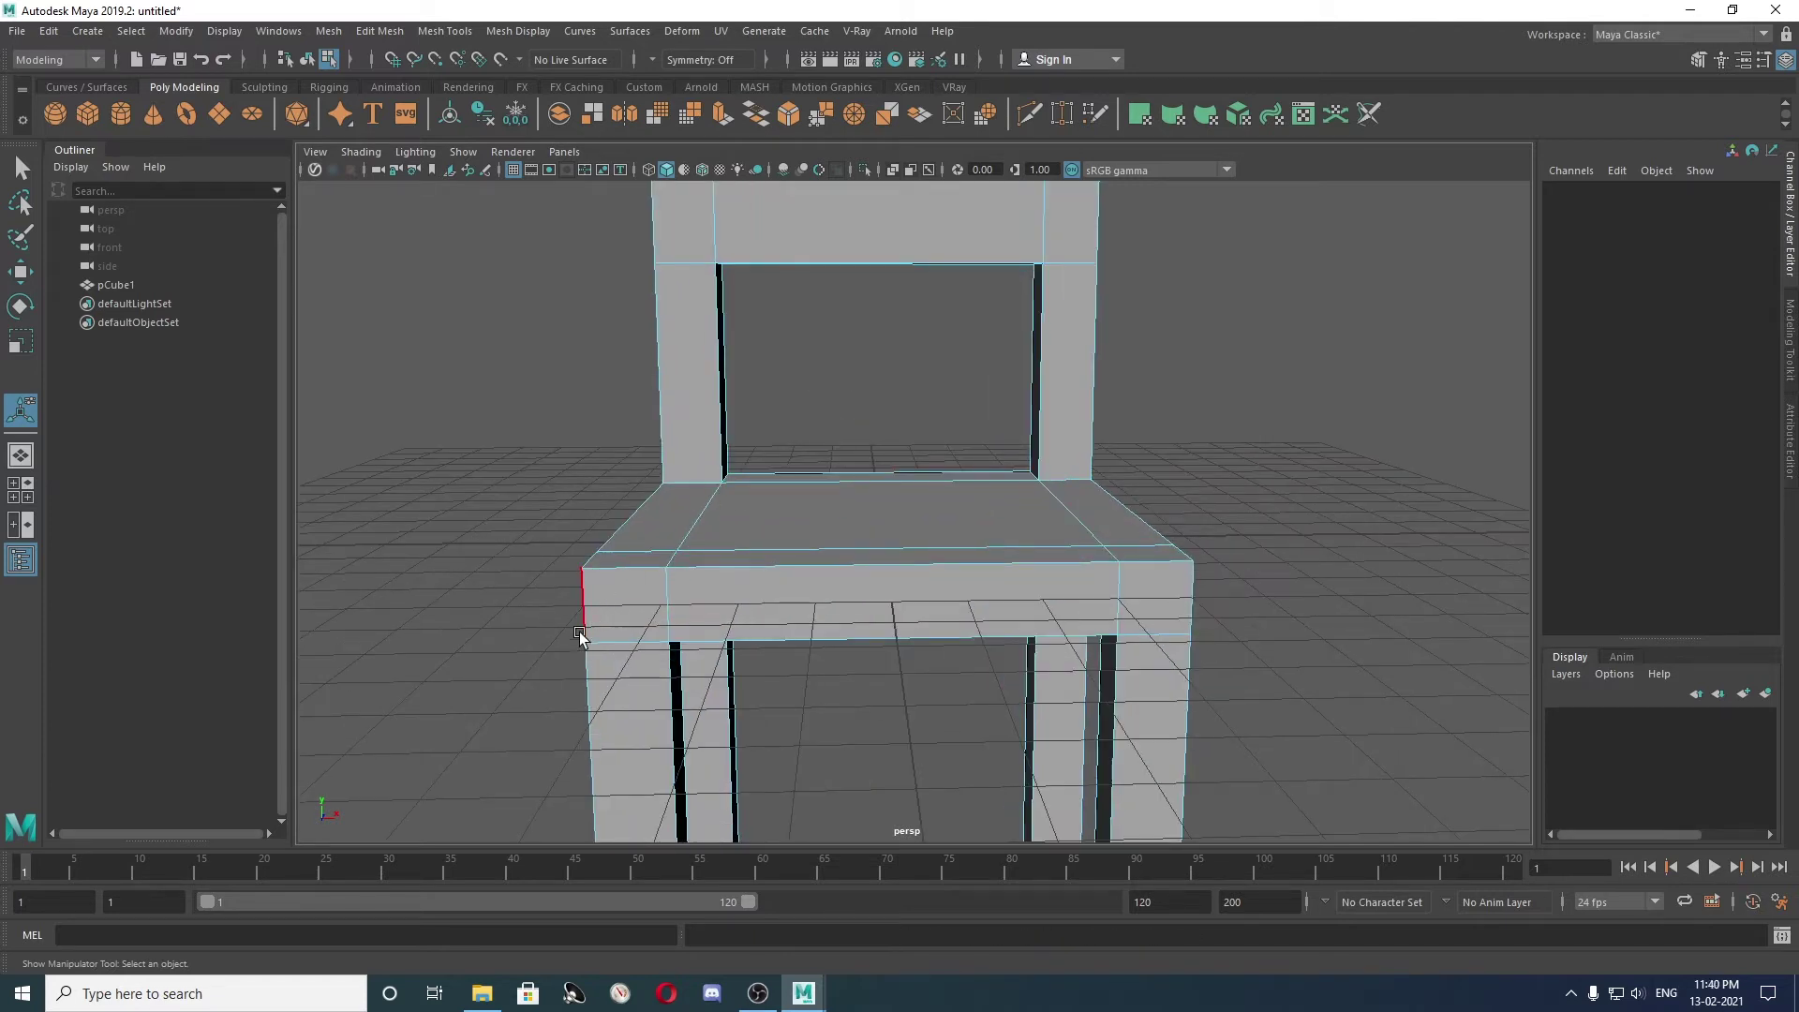
# Tumble in toward the front of the chair seat and bring up the Mesh Tools menu.
pyautogui.moveTo(598, 562)
pyautogui.keyDown('alt'); pyautogui.mouseDown()
pyautogui.moveTo(723, 523)
pyautogui.moveTo(682, 535)
pyautogui.mouseUp(); pyautogui.keyUp('alt')
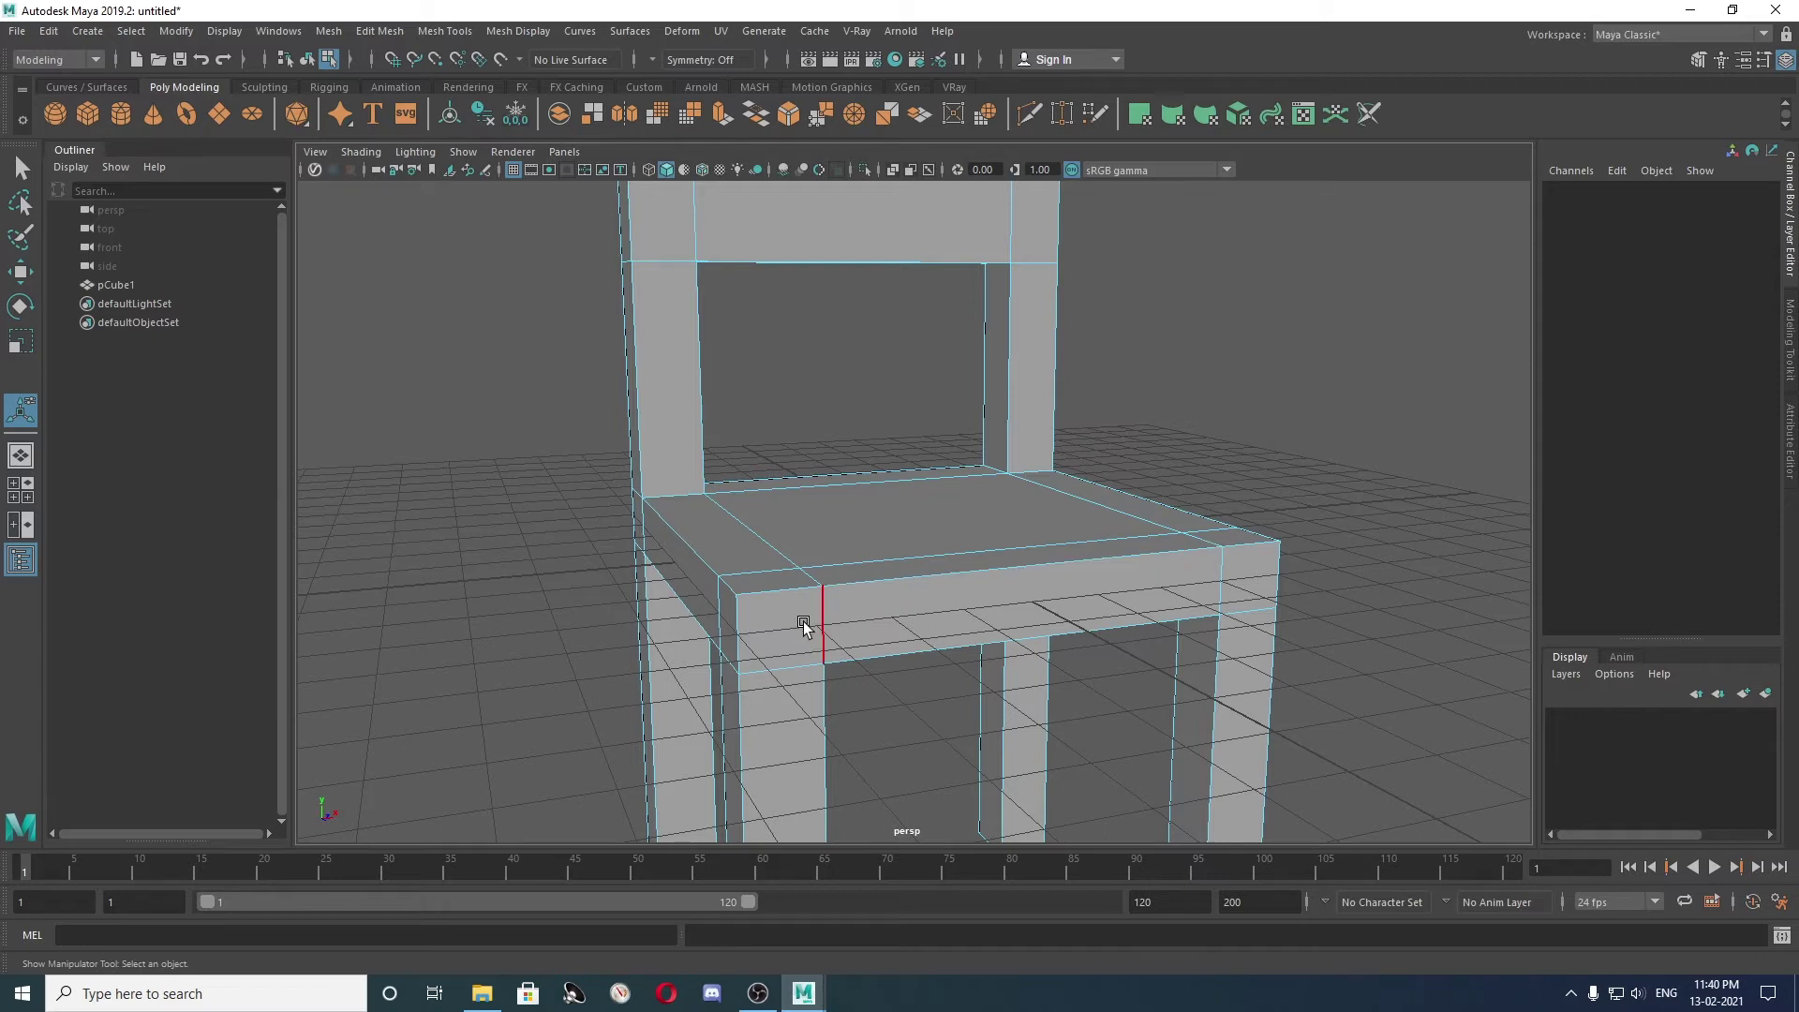
pyautogui.keyDown('alt'); pyautogui.moveTo(688, 539); pyautogui.dragTo(807, 526); pyautogui.keyUp('alt')
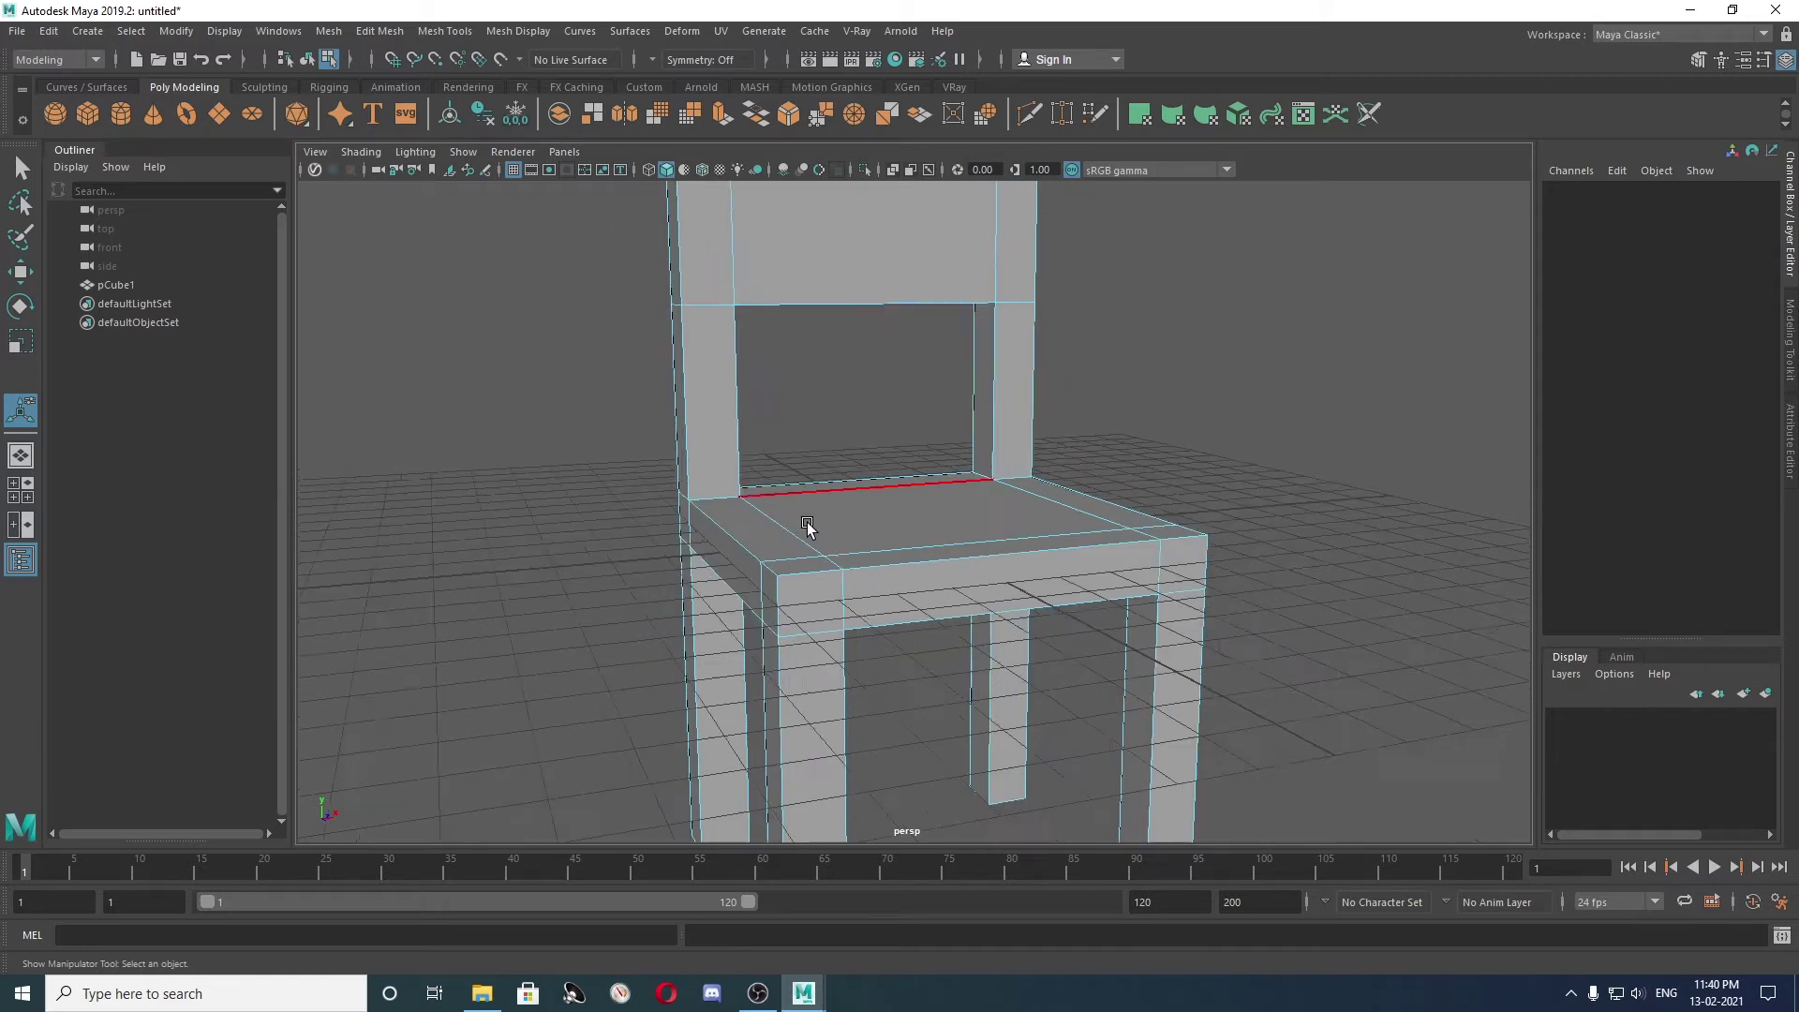
pyautogui.scroll(3, 787, 572)
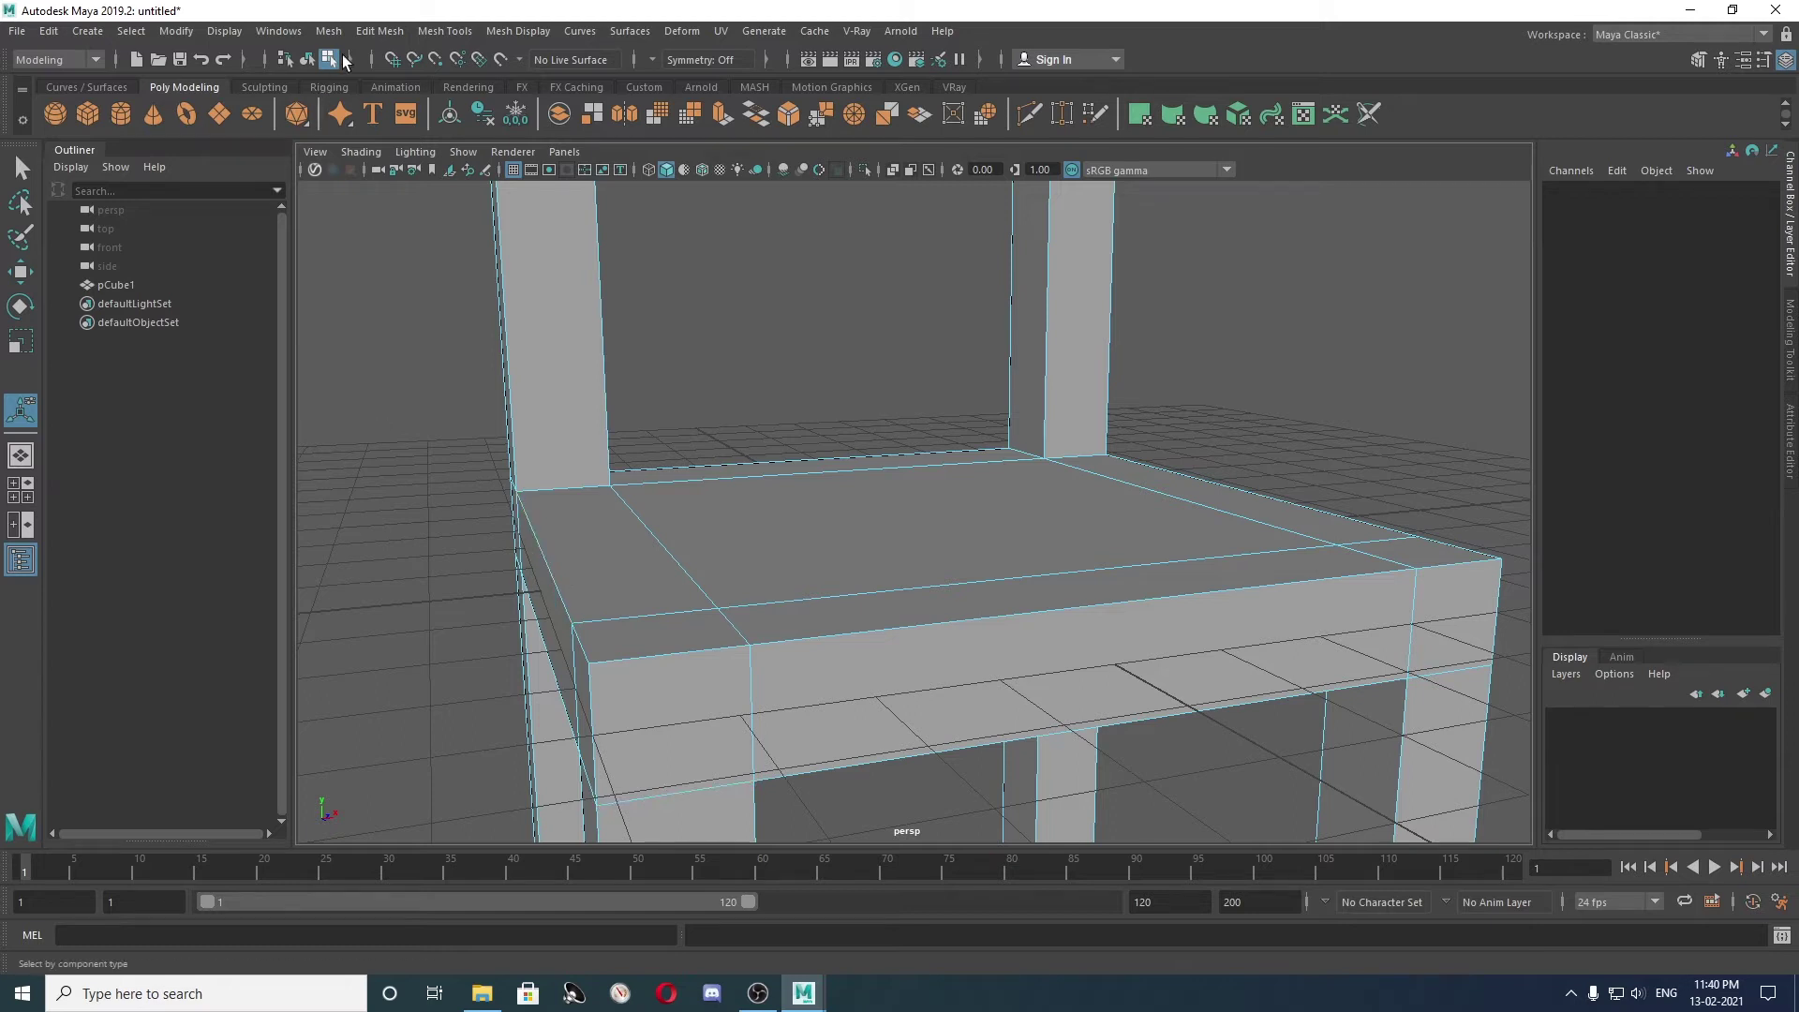
pyautogui.click(377, 31)
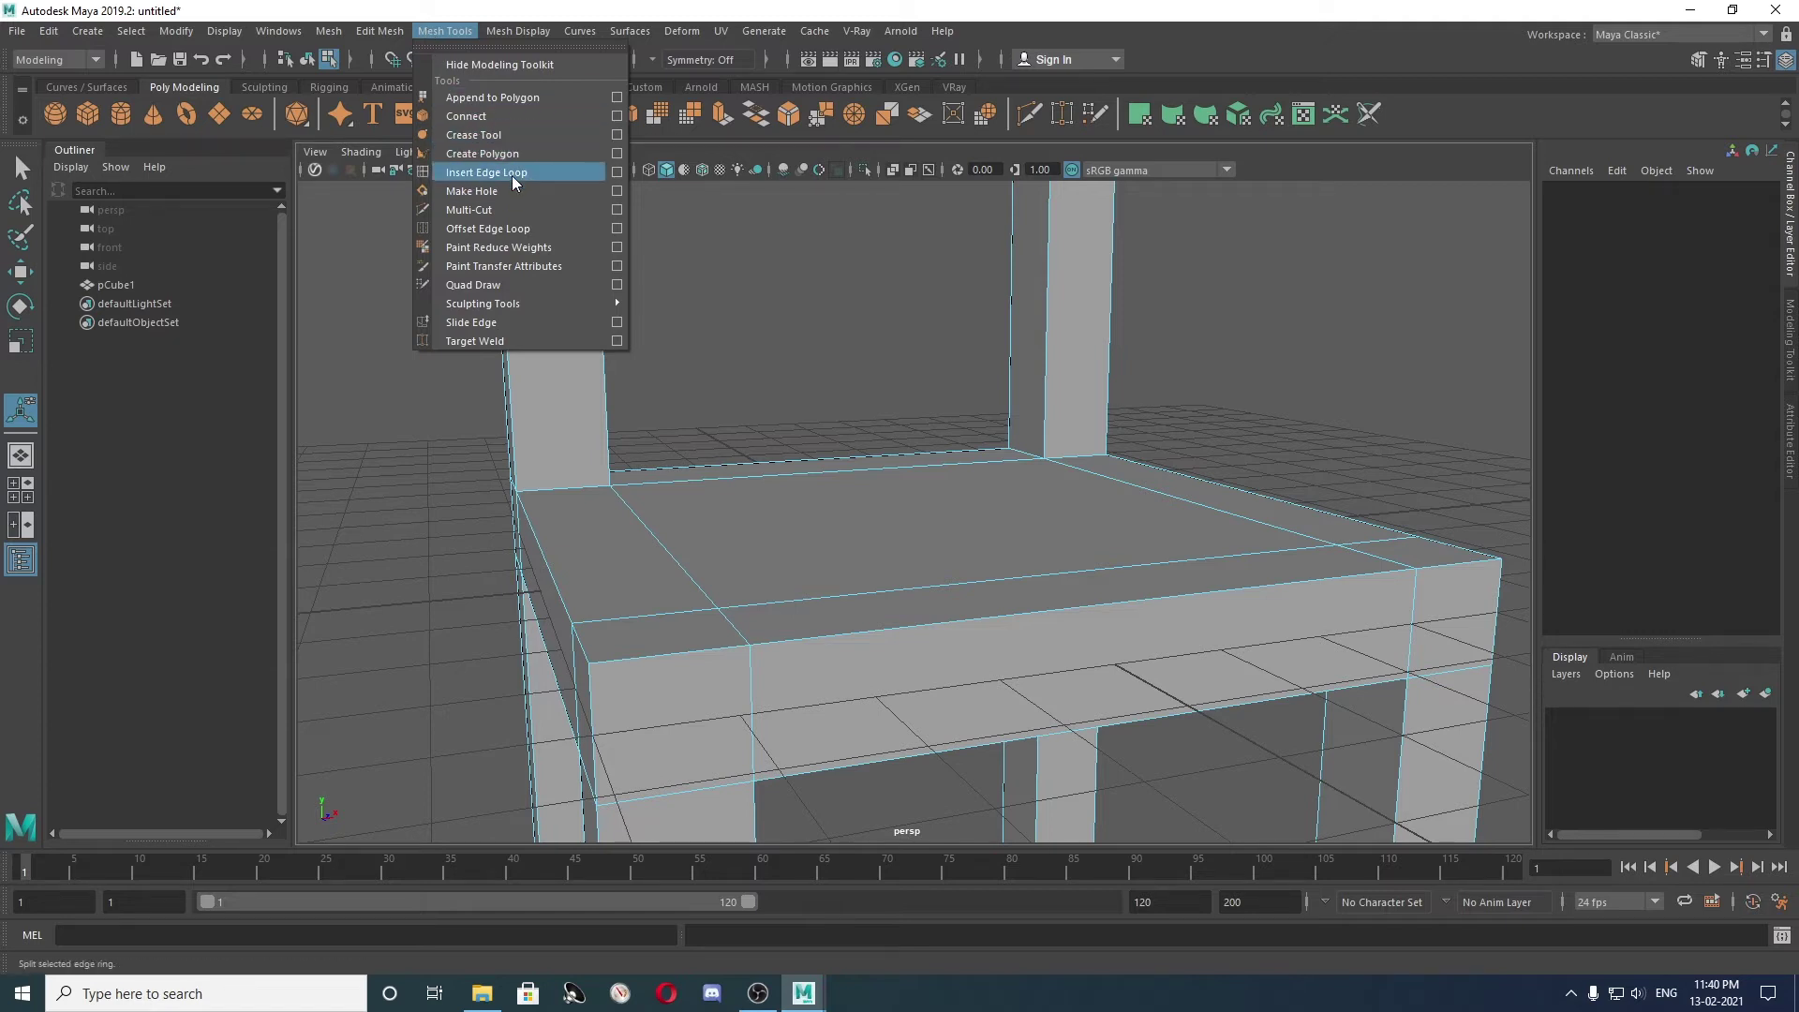
# Insert a vertical and a horizontal edge loop at the seat front, then deselect.
pyautogui.click(511, 174)
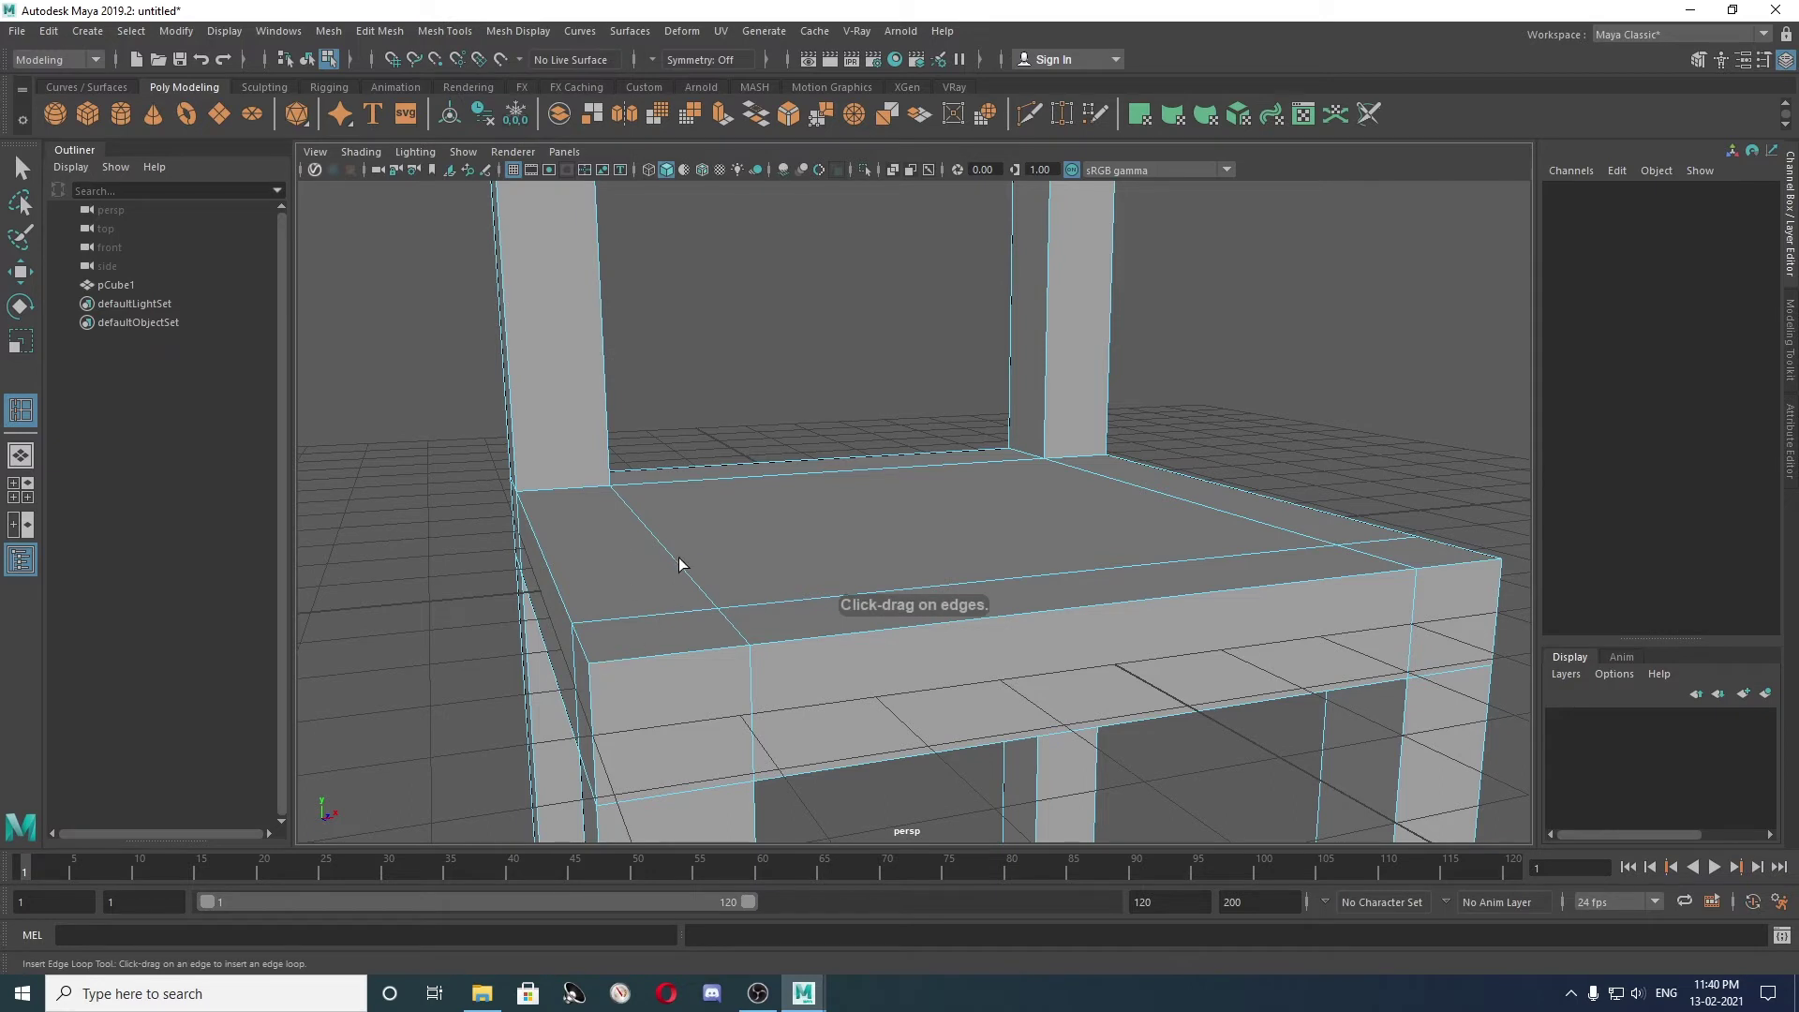
pyautogui.scroll(3, 678, 559)
pyautogui.scroll(2, 691, 485)
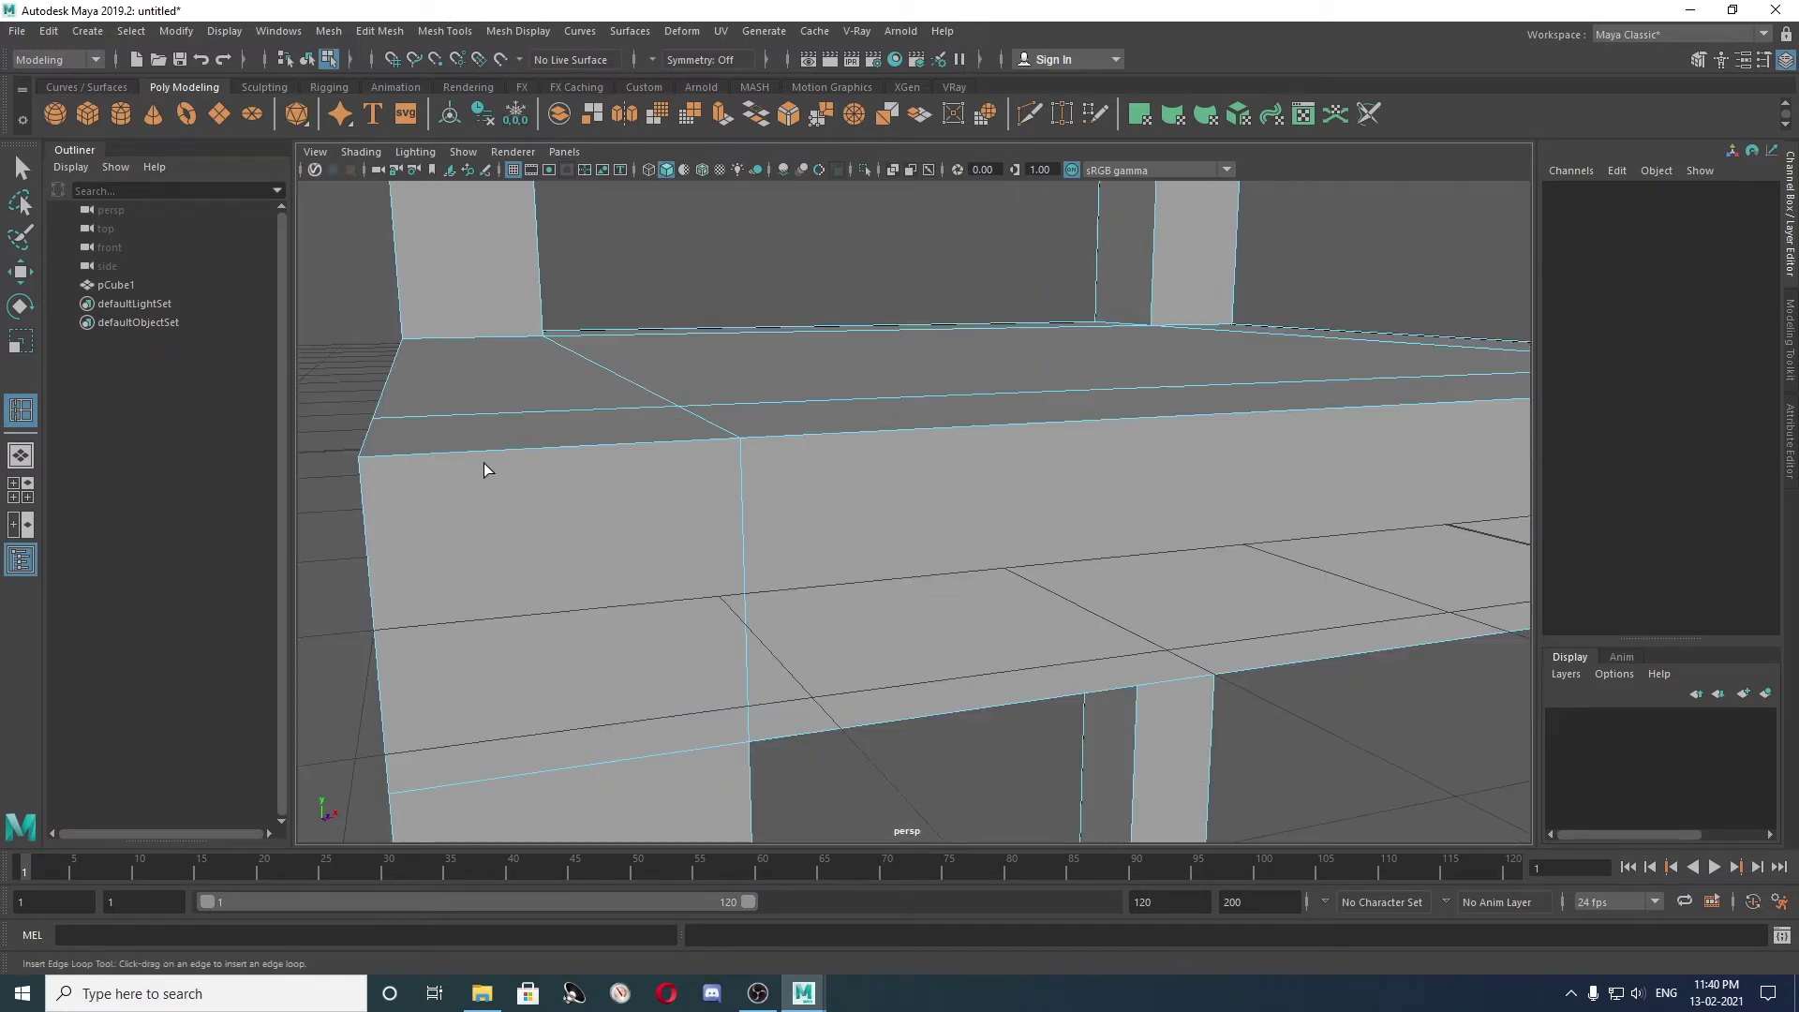
pyautogui.click(386, 455)
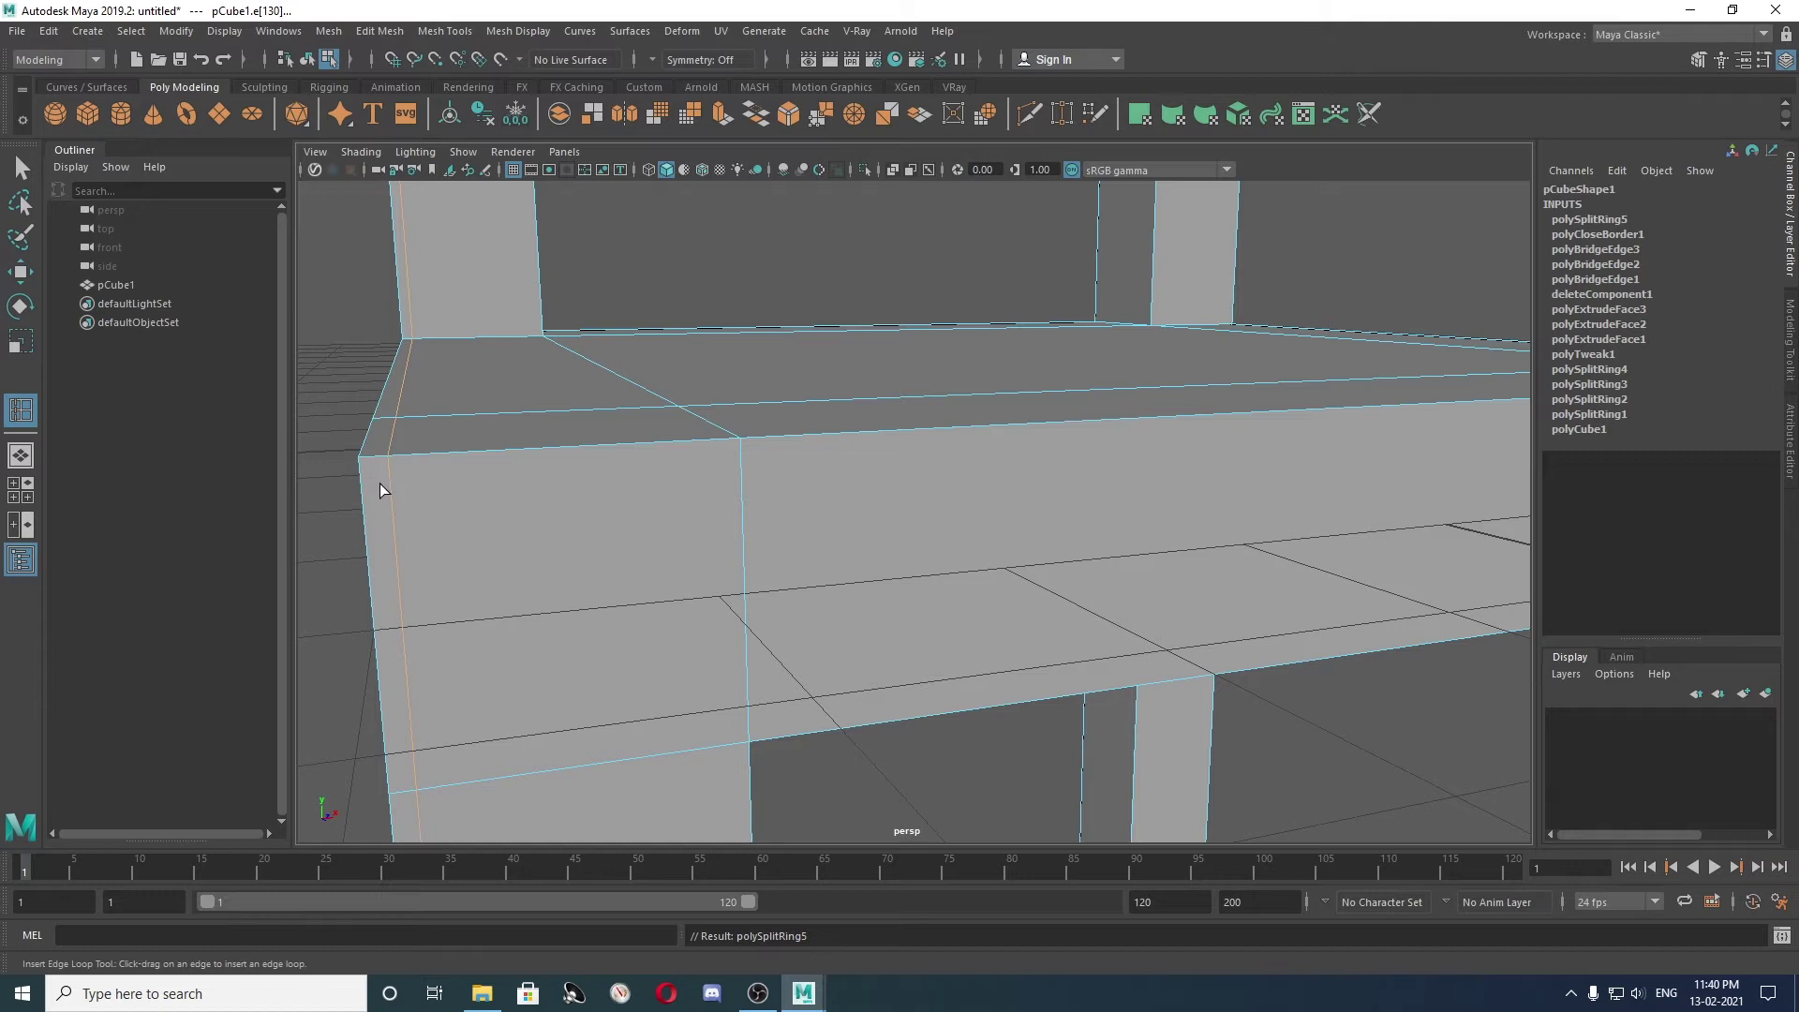
pyautogui.click(386, 480)
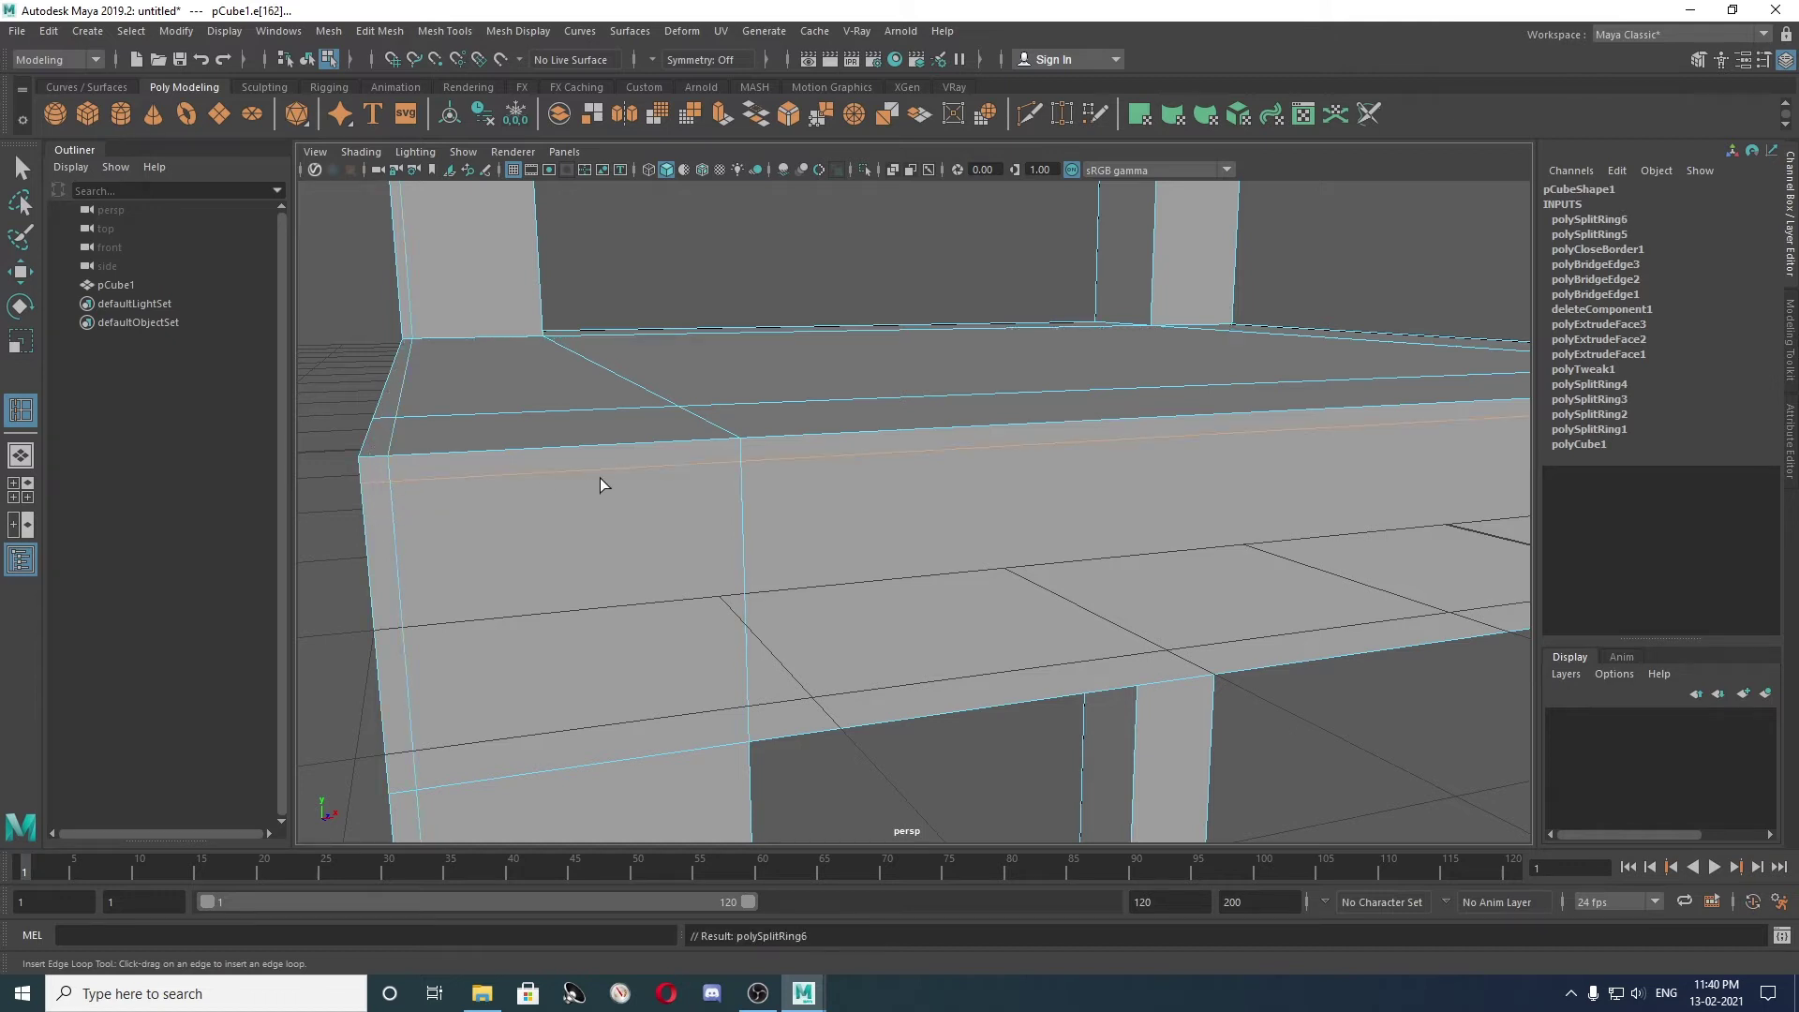
pyautogui.press('w')
pyautogui.click(323, 309)
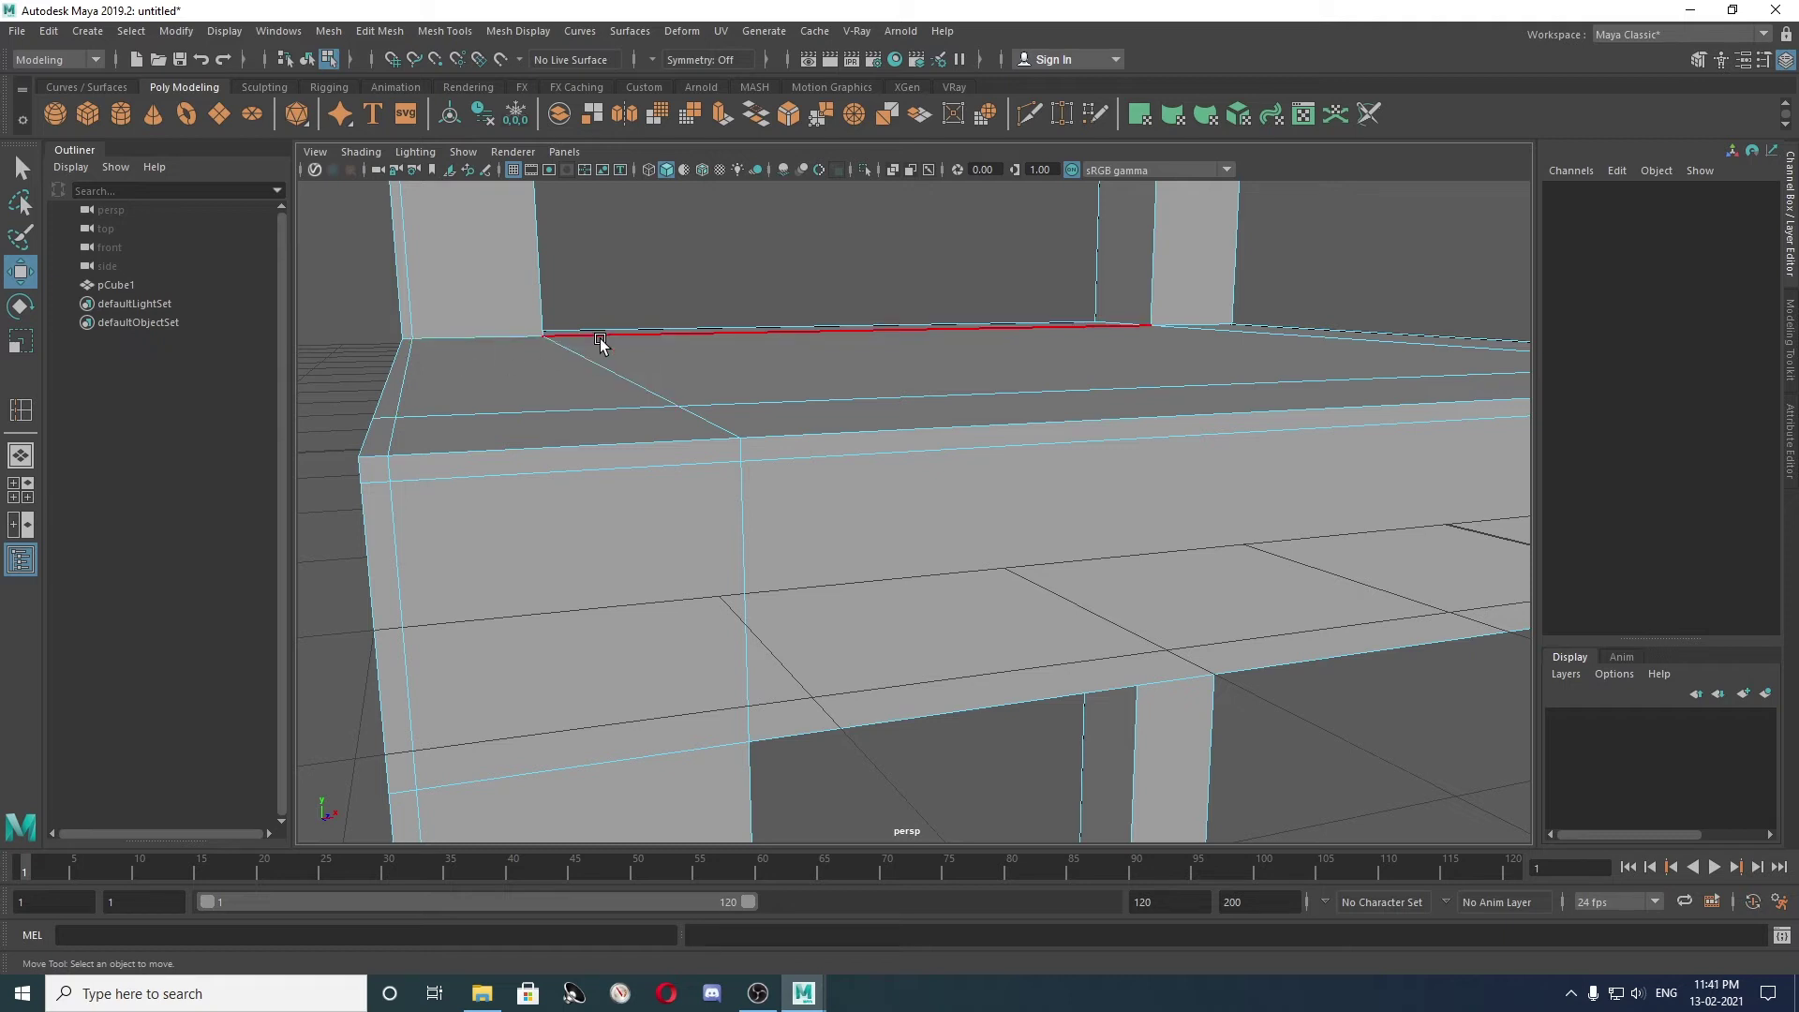
# Preview the chair smoothed, return to blocky display, and orbit above the seat.
pyautogui.press('3')
pyautogui.moveTo(602, 339)
pyautogui.keyDown('alt'); pyautogui.mouseDown()
pyautogui.moveTo(660, 514)
pyautogui.moveTo(574, 412)
pyautogui.moveTo(586, 482)
pyautogui.moveTo(481, 394)
pyautogui.mouseUp(); pyautogui.keyUp('alt')
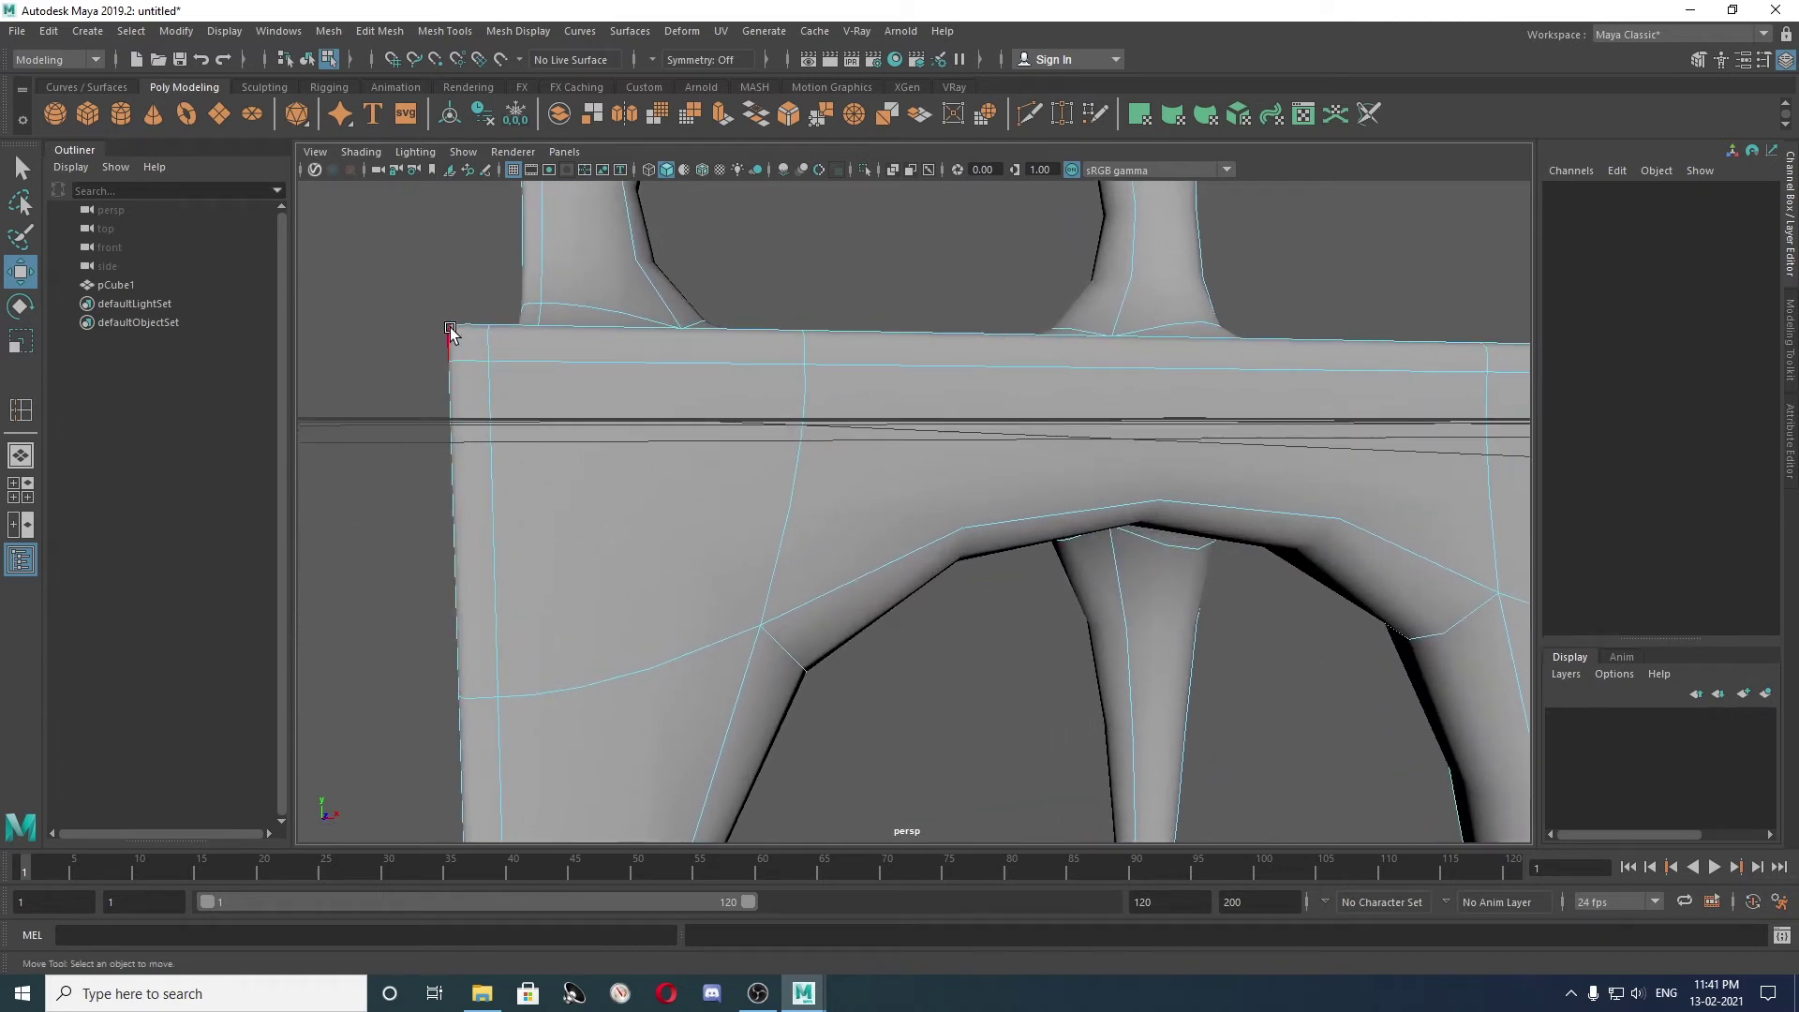
pyautogui.press('1')
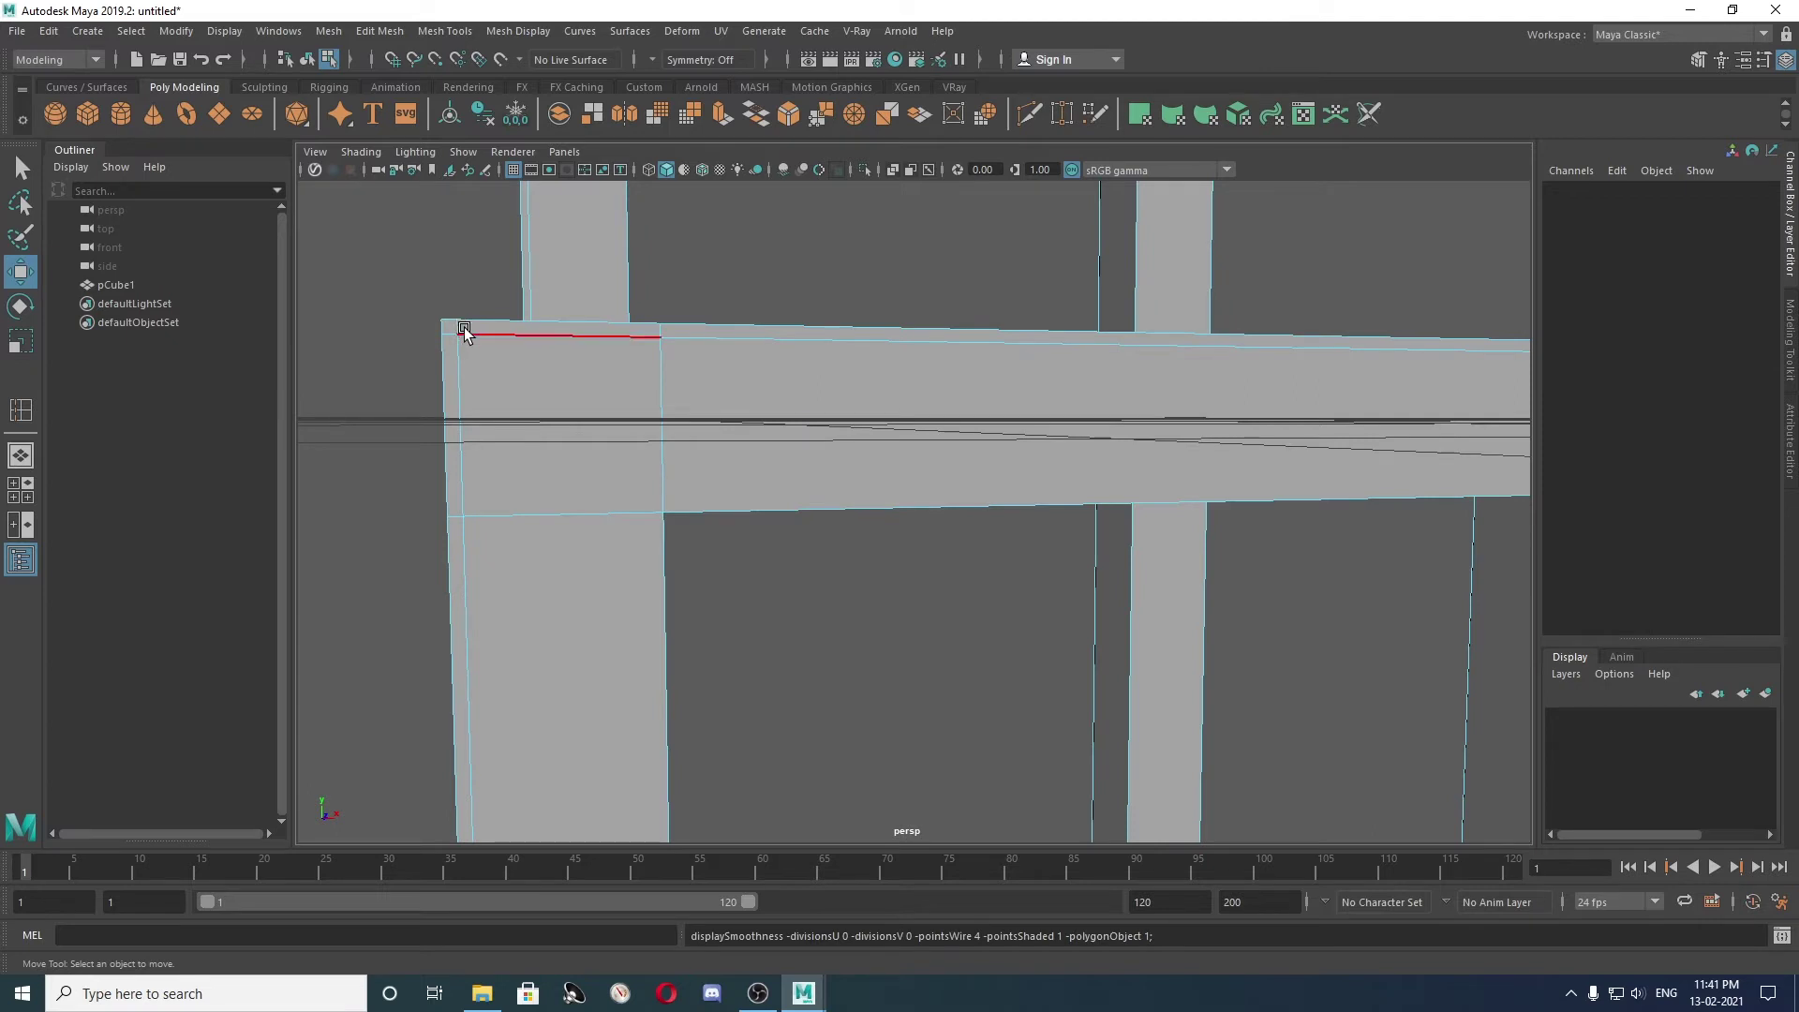
pyautogui.press('super')
pyautogui.click(999, 302)
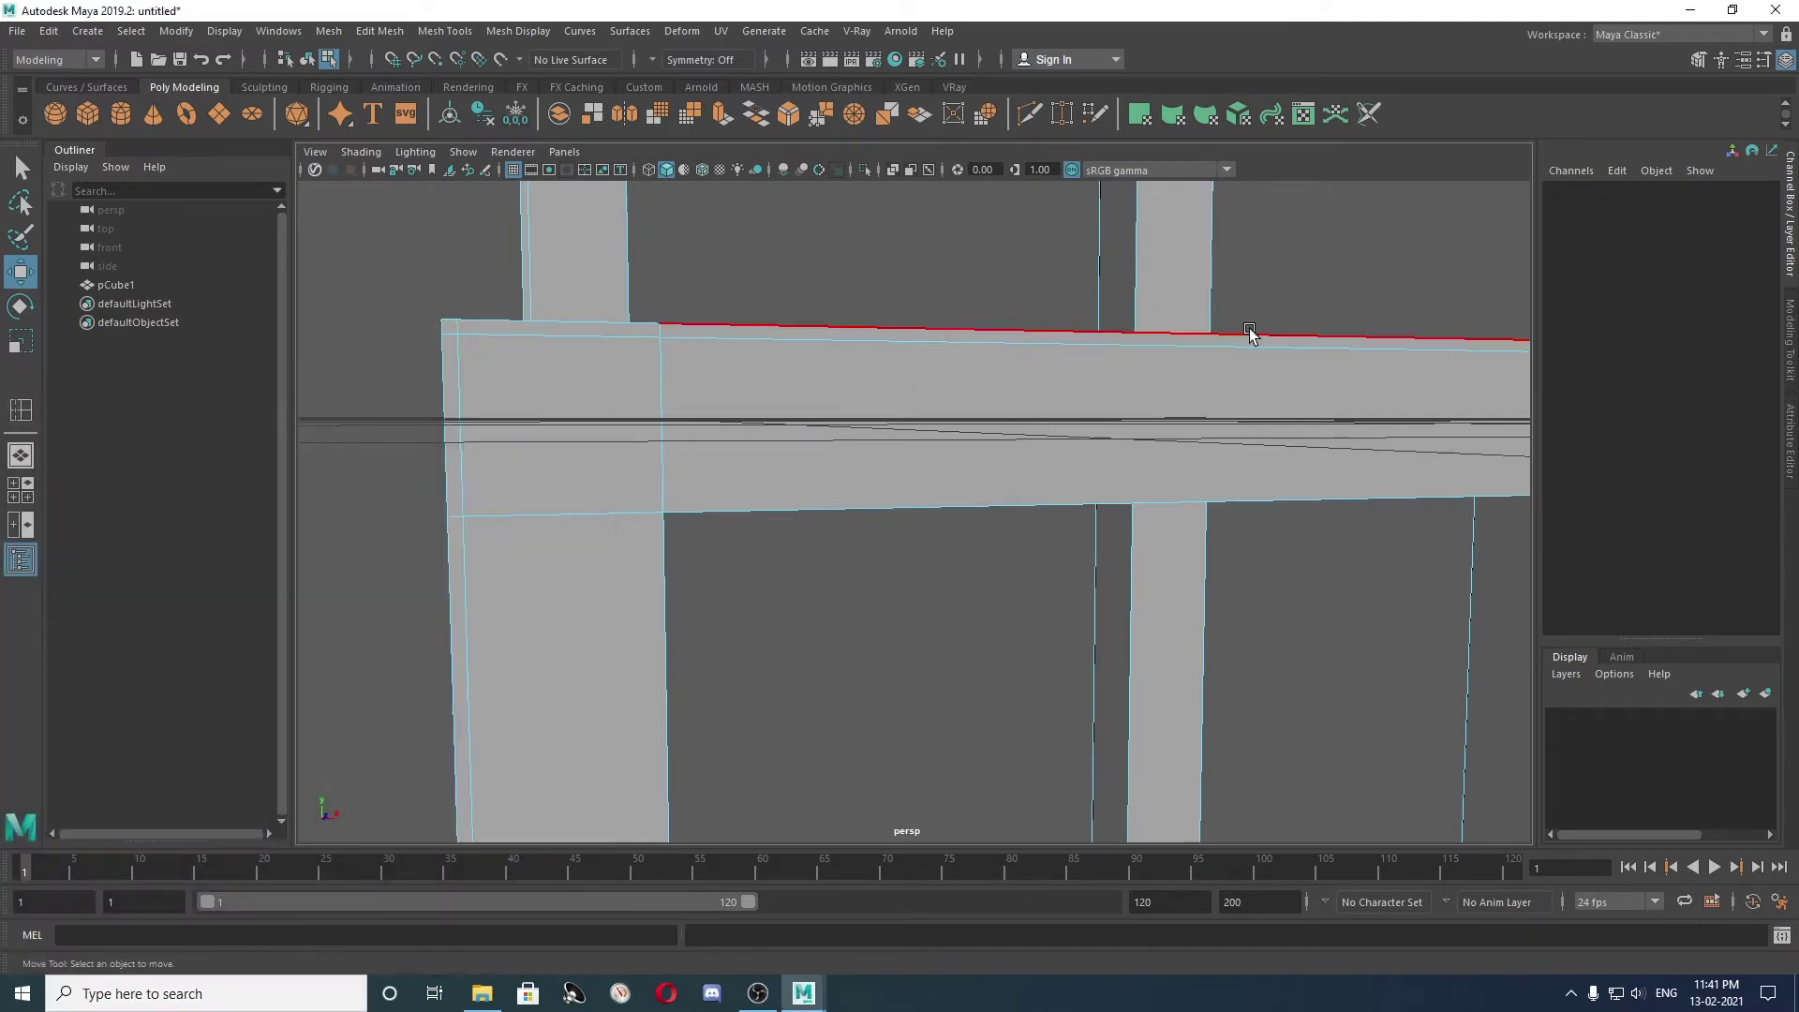
pyautogui.moveTo(1205, 430)
pyautogui.keyDown('alt'); pyautogui.mouseDown()
pyautogui.moveTo(1105, 442)
pyautogui.moveTo(1326, 463)
pyautogui.moveTo(1012, 490)
pyautogui.moveTo(1349, 466)
pyautogui.mouseUp(); pyautogui.keyUp('alt')
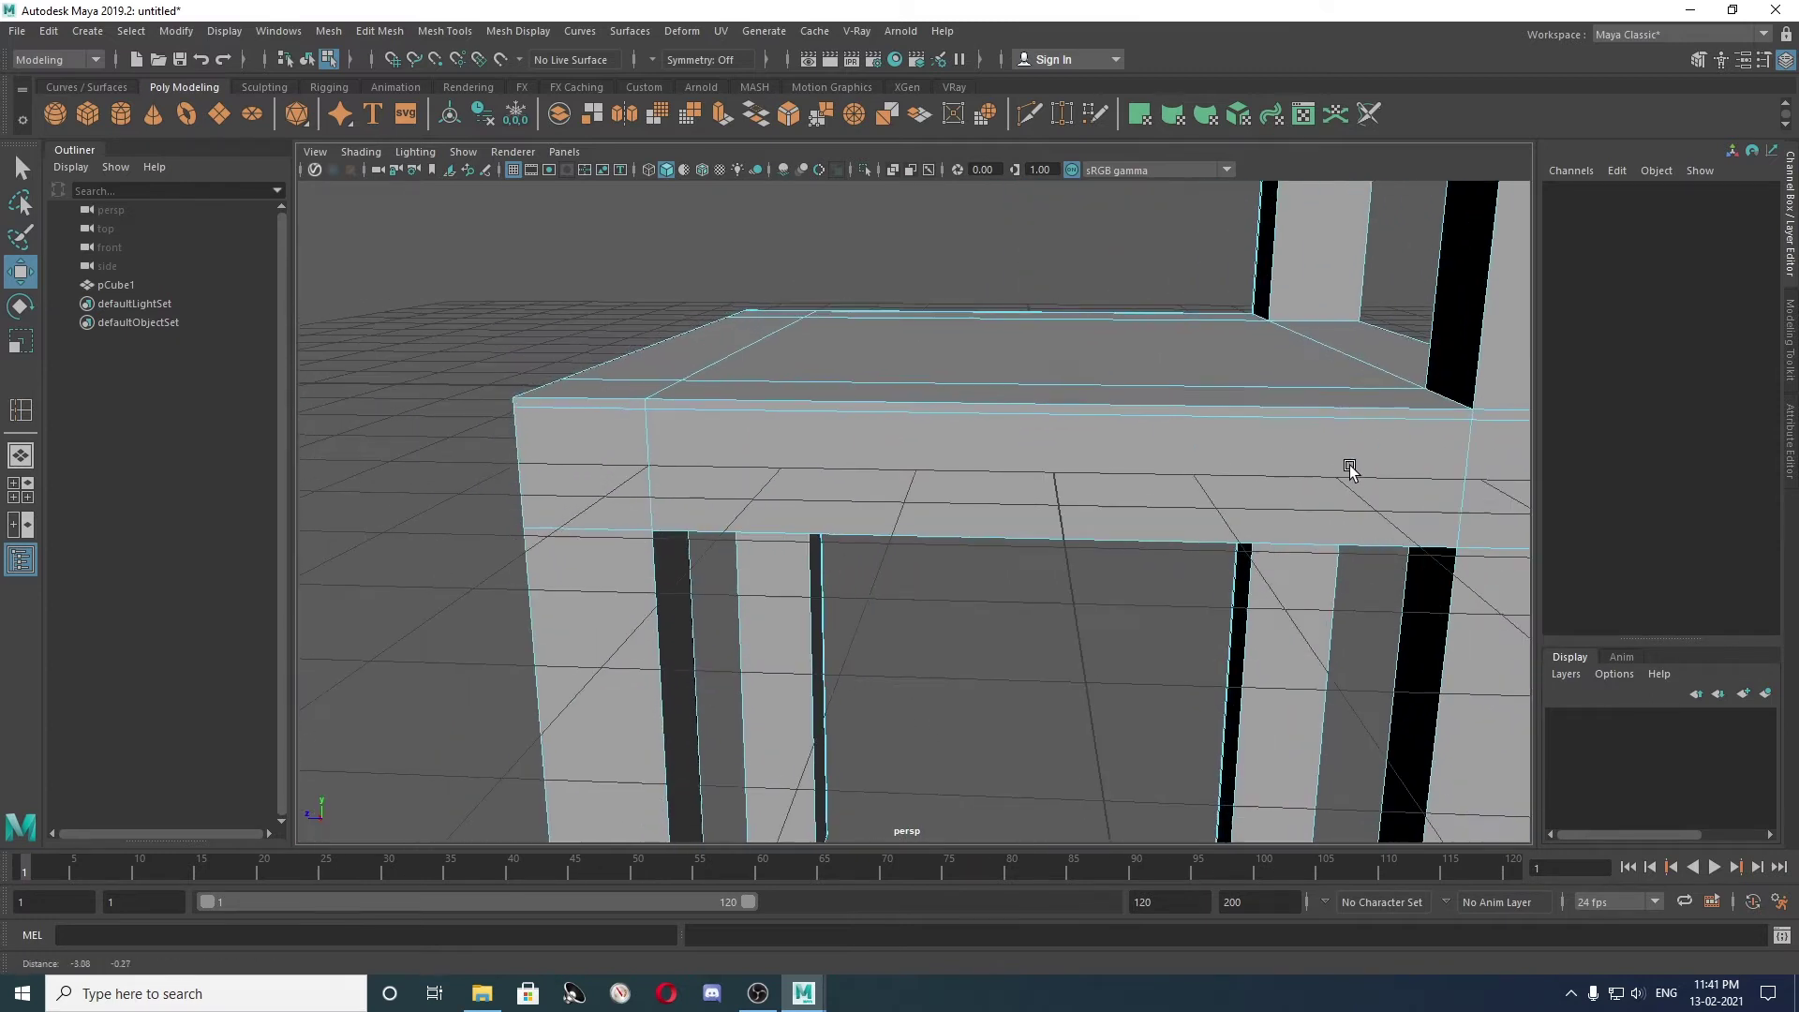
pyautogui.keyDown('alt'); pyautogui.moveTo(569, 405); pyautogui.dragTo(908, 413); pyautogui.keyUp('alt')
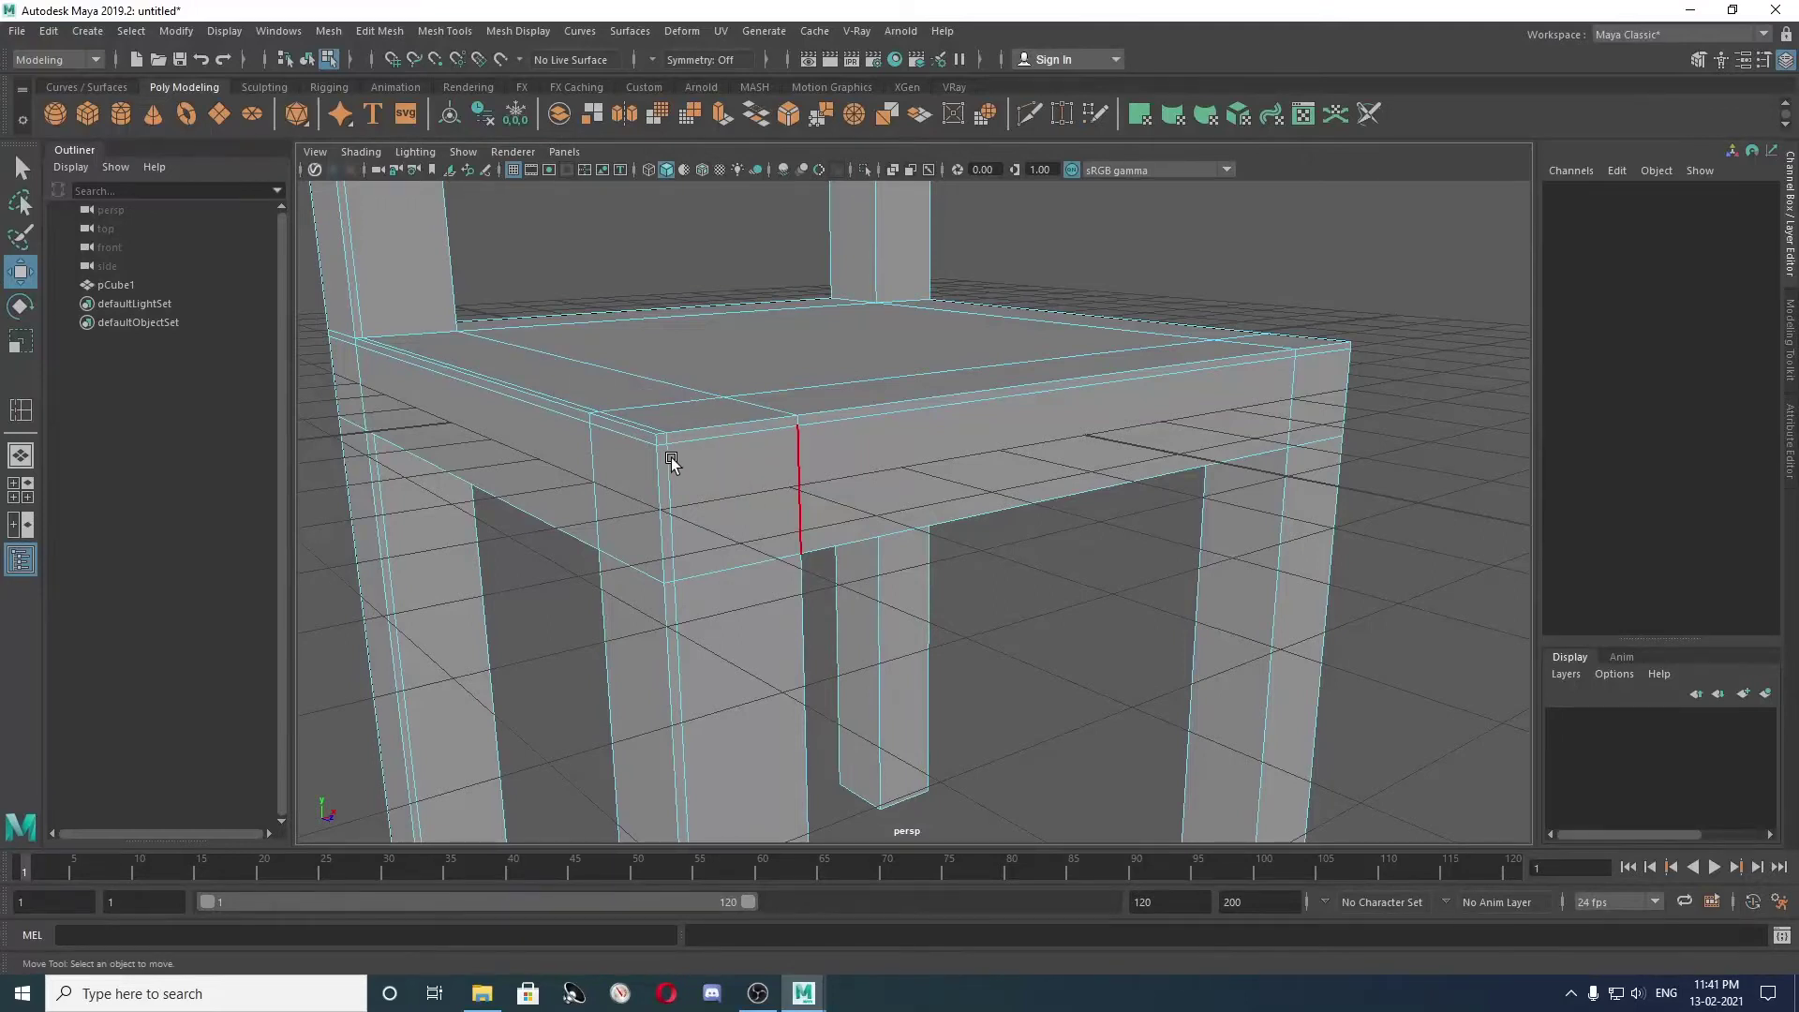
pyautogui.keyDown('alt'); pyautogui.moveTo(670, 462); pyautogui.dragTo(615, 457); pyautogui.keyUp('alt')
pyautogui.click(448, 34)
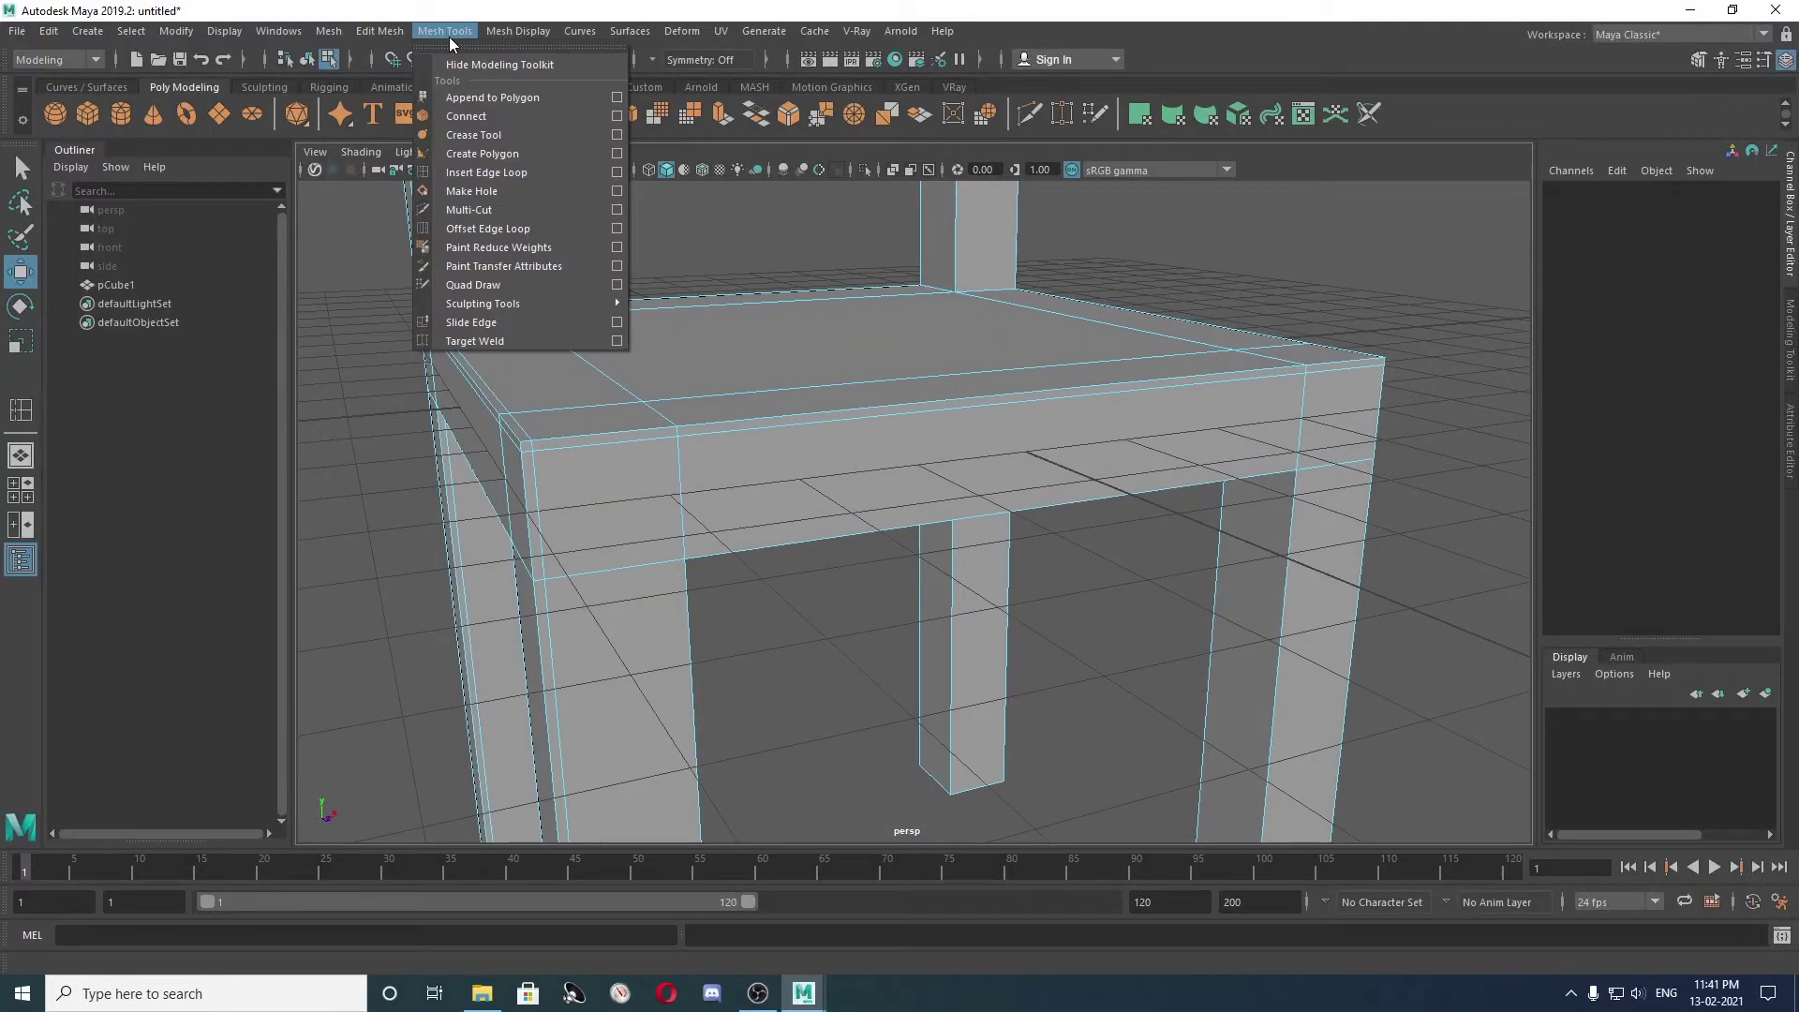
# Insert two edge loops around the chair seat and legs.
pyautogui.click(486, 172)
pyautogui.keyDown('alt'); pyautogui.moveTo(1048, 323); pyautogui.dragTo(976, 345); pyautogui.keyUp('alt')
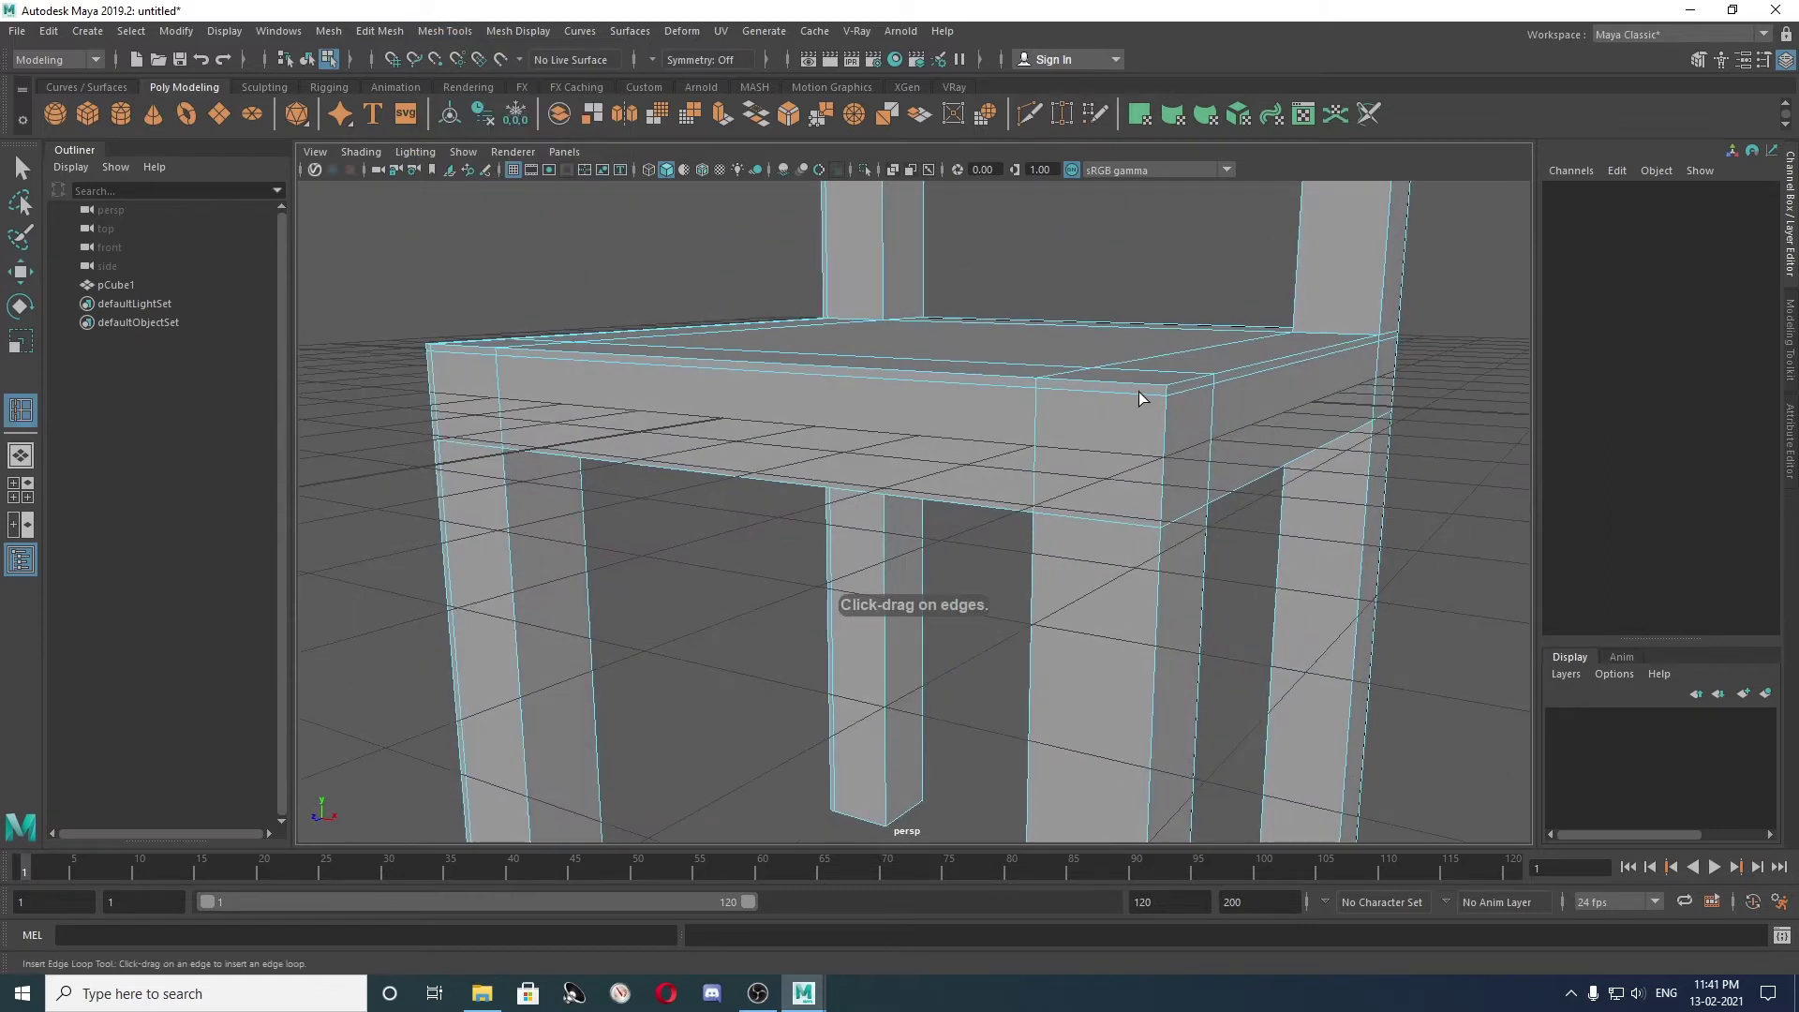
pyautogui.moveTo(1154, 389); pyautogui.dragTo(760, 433)
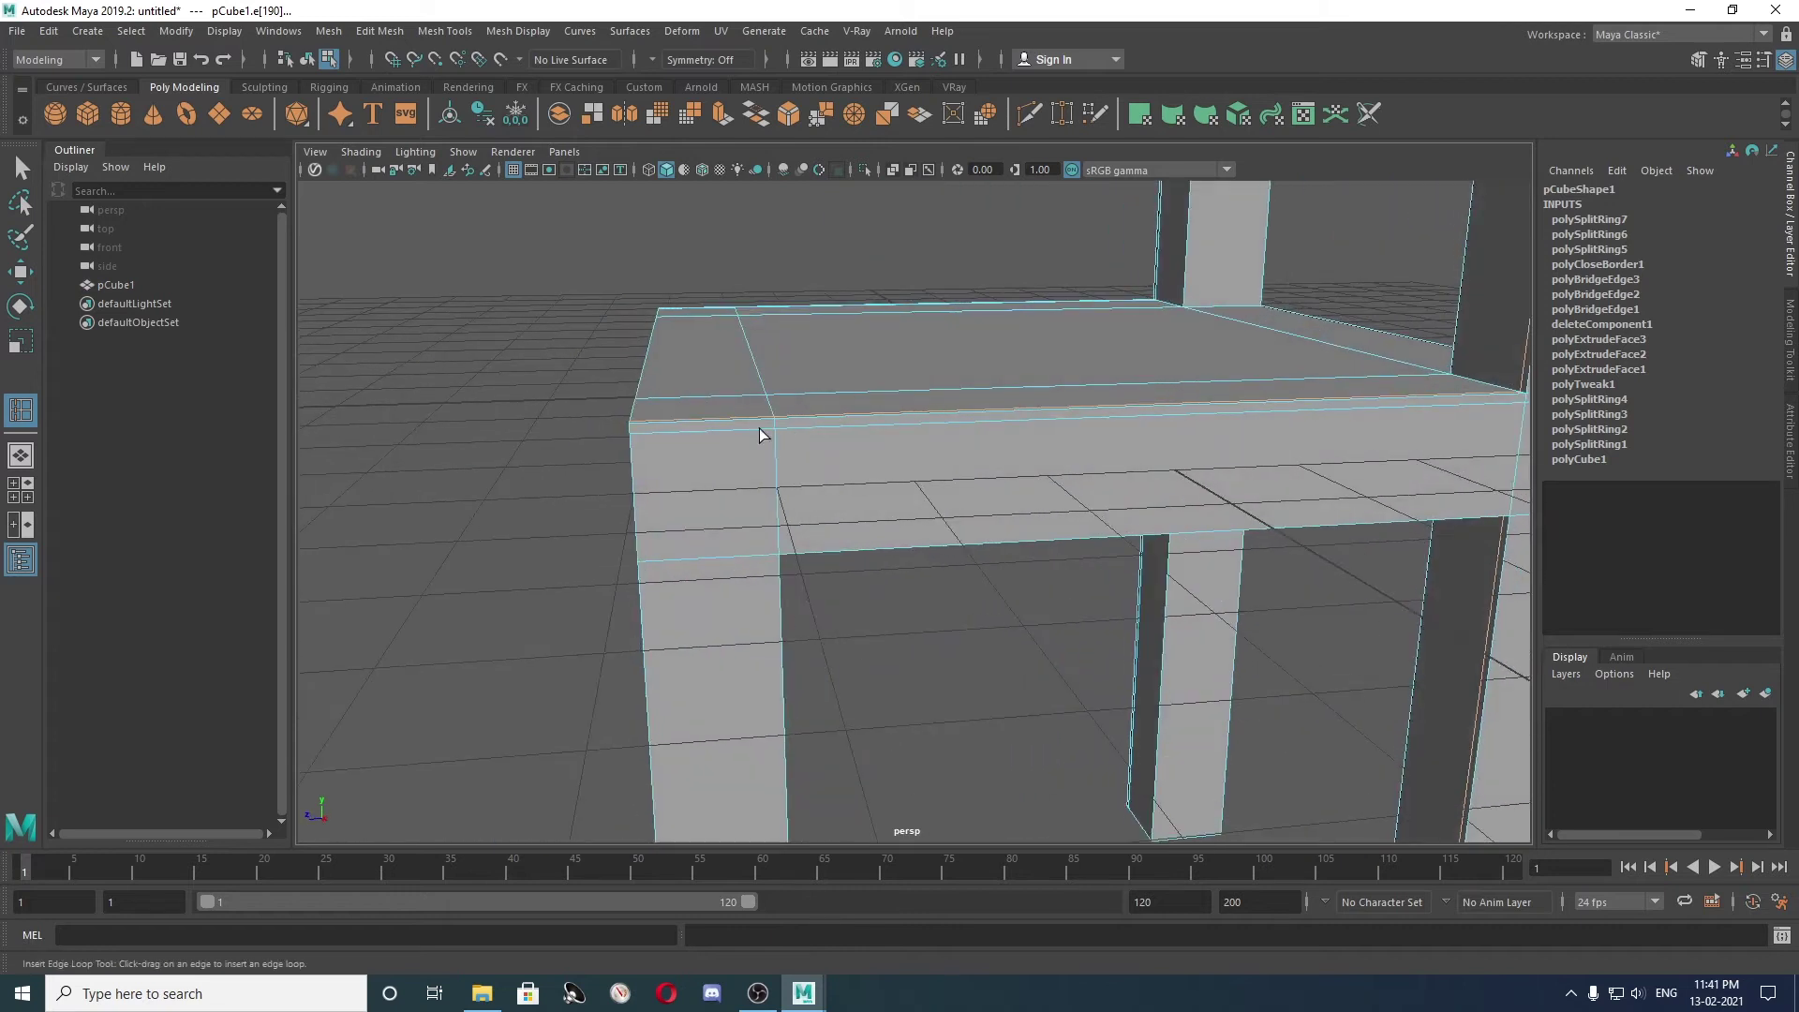
pyautogui.click(643, 424)
pyautogui.keyDown('alt'); pyautogui.moveTo(643, 424); pyautogui.dragTo(802, 473); pyautogui.keyUp('alt')
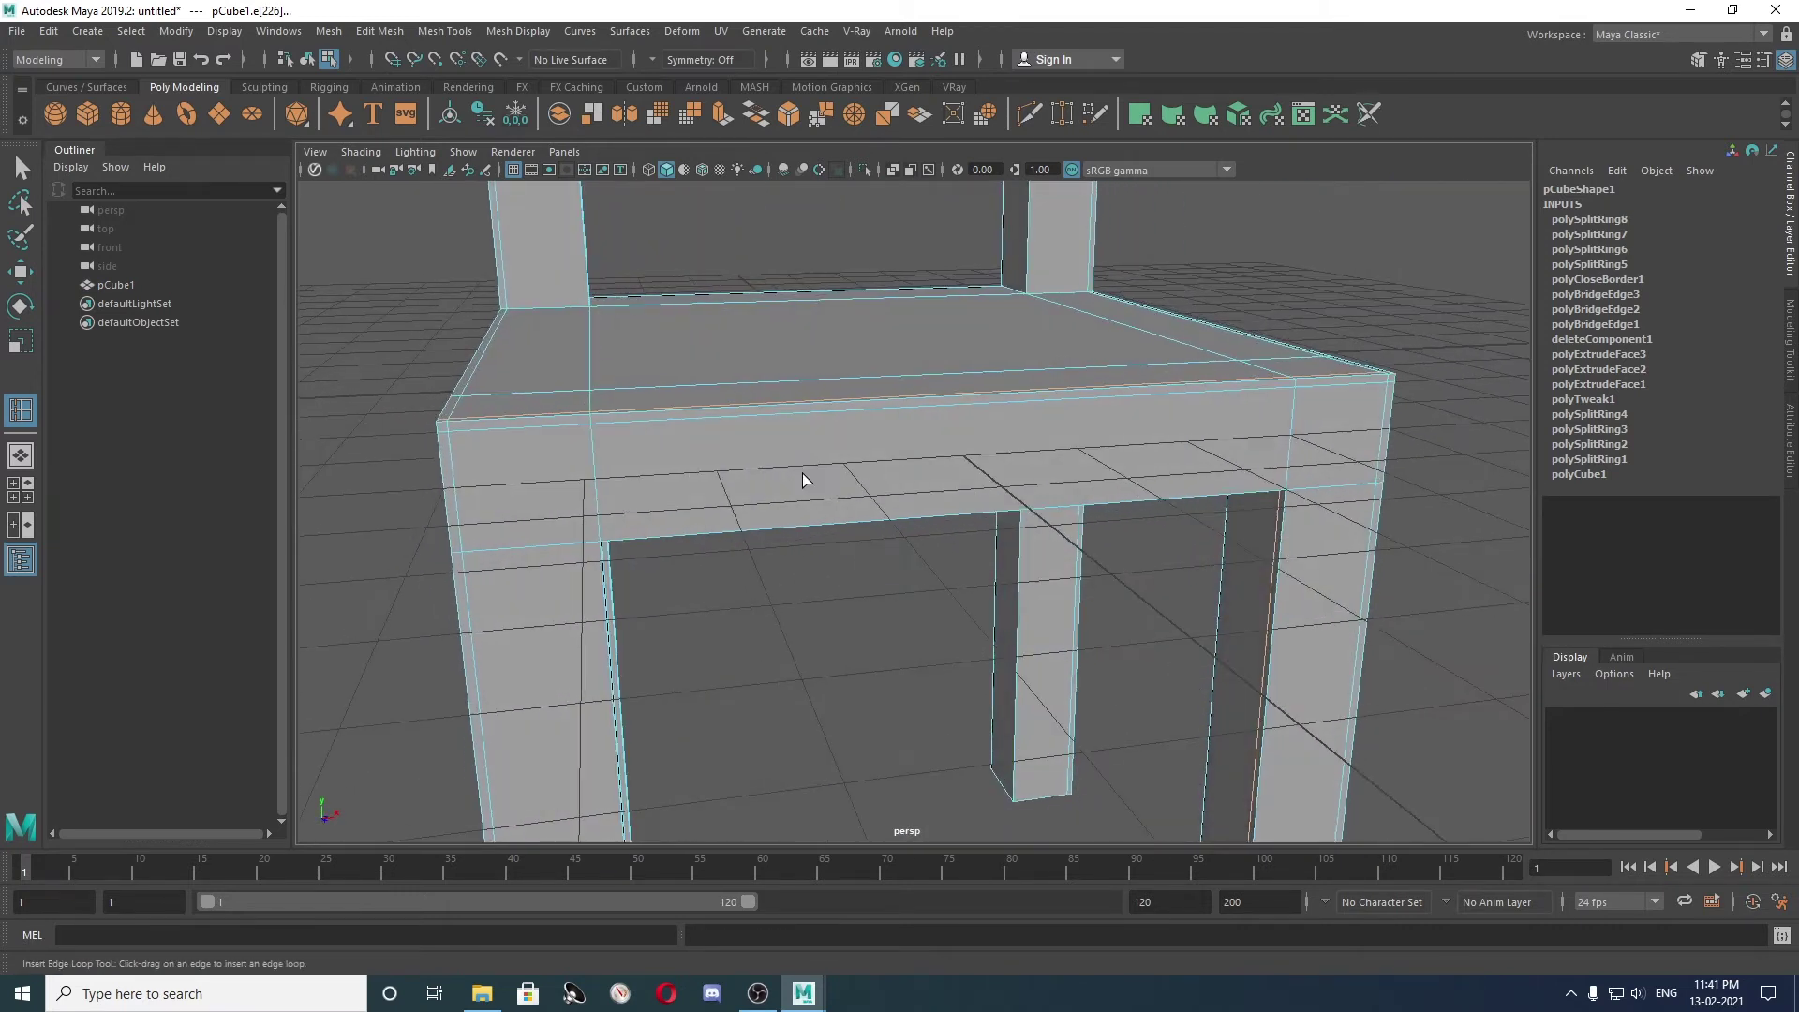
# Compare the smoothed and blocky chair, then clear the edge selection.
pyautogui.press('3')
pyautogui.moveTo(802, 474)
pyautogui.keyDown('alt'); pyautogui.mouseDown()
pyautogui.moveTo(883, 482)
pyautogui.moveTo(812, 483)
pyautogui.mouseUp(); pyautogui.keyUp('alt')
pyautogui.press('1')
pyautogui.press('3')
pyautogui.press('w')
pyautogui.click(397, 331)
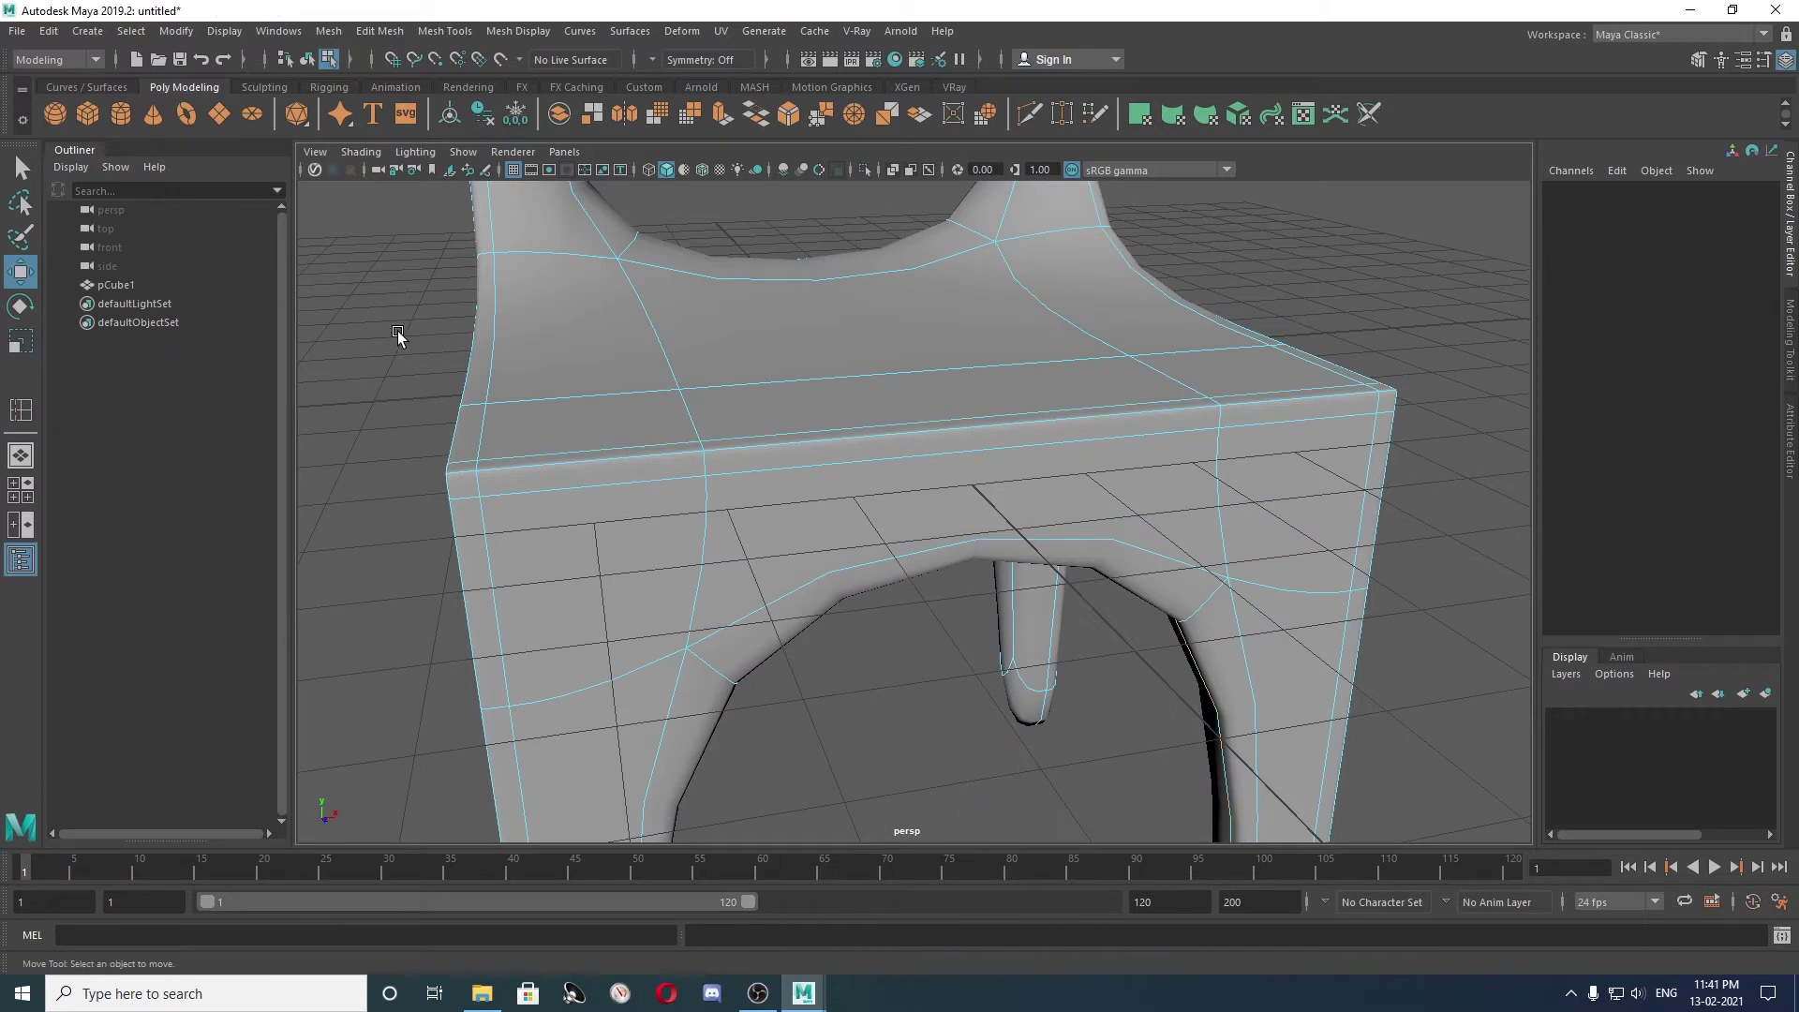
# Orbit to the arch under the seat and turn off smooth preview.
pyautogui.moveTo(397, 330)
pyautogui.keyDown('alt'); pyautogui.mouseDown()
pyautogui.moveTo(598, 369)
pyautogui.moveTo(1425, 329)
pyautogui.moveTo(1342, 357)
pyautogui.mouseUp(); pyautogui.keyUp('alt')
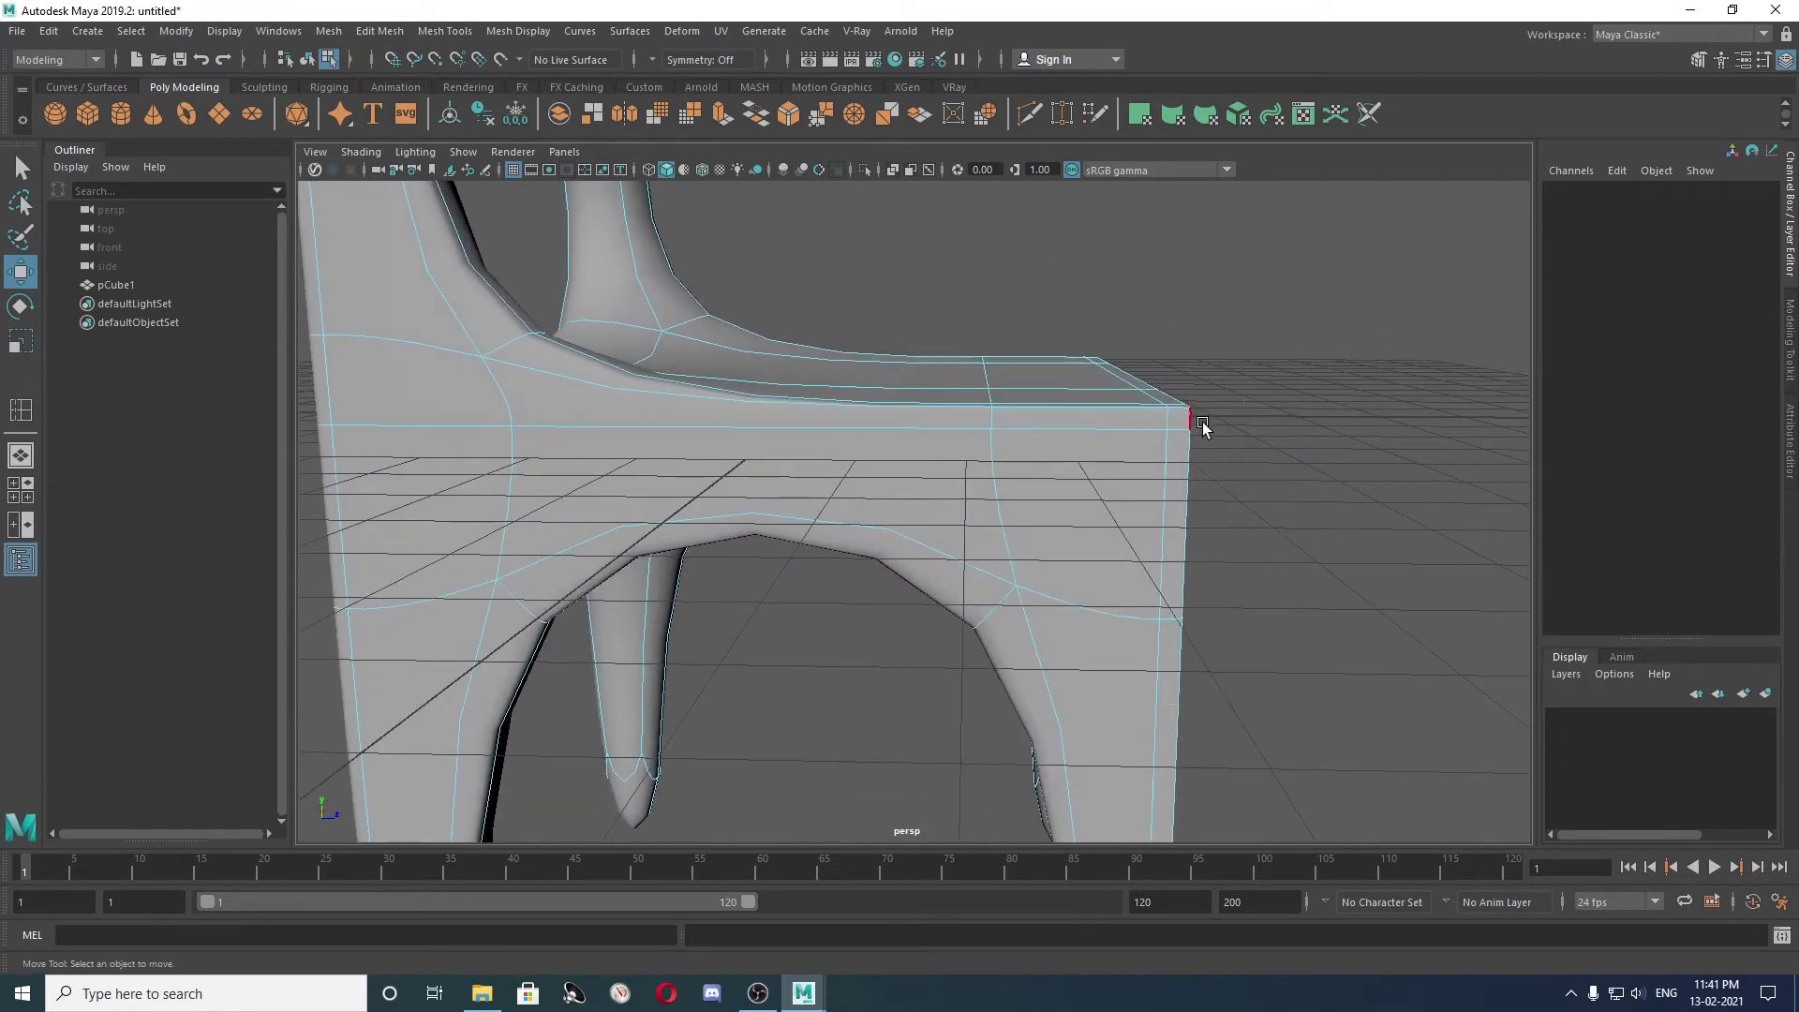
pyautogui.moveTo(1179, 391)
pyautogui.keyDown('alt'); pyautogui.mouseDown()
pyautogui.moveTo(908, 390)
pyautogui.moveTo(875, 494)
pyautogui.moveTo(781, 497)
pyautogui.moveTo(867, 497)
pyautogui.mouseUp(); pyautogui.keyUp('alt')
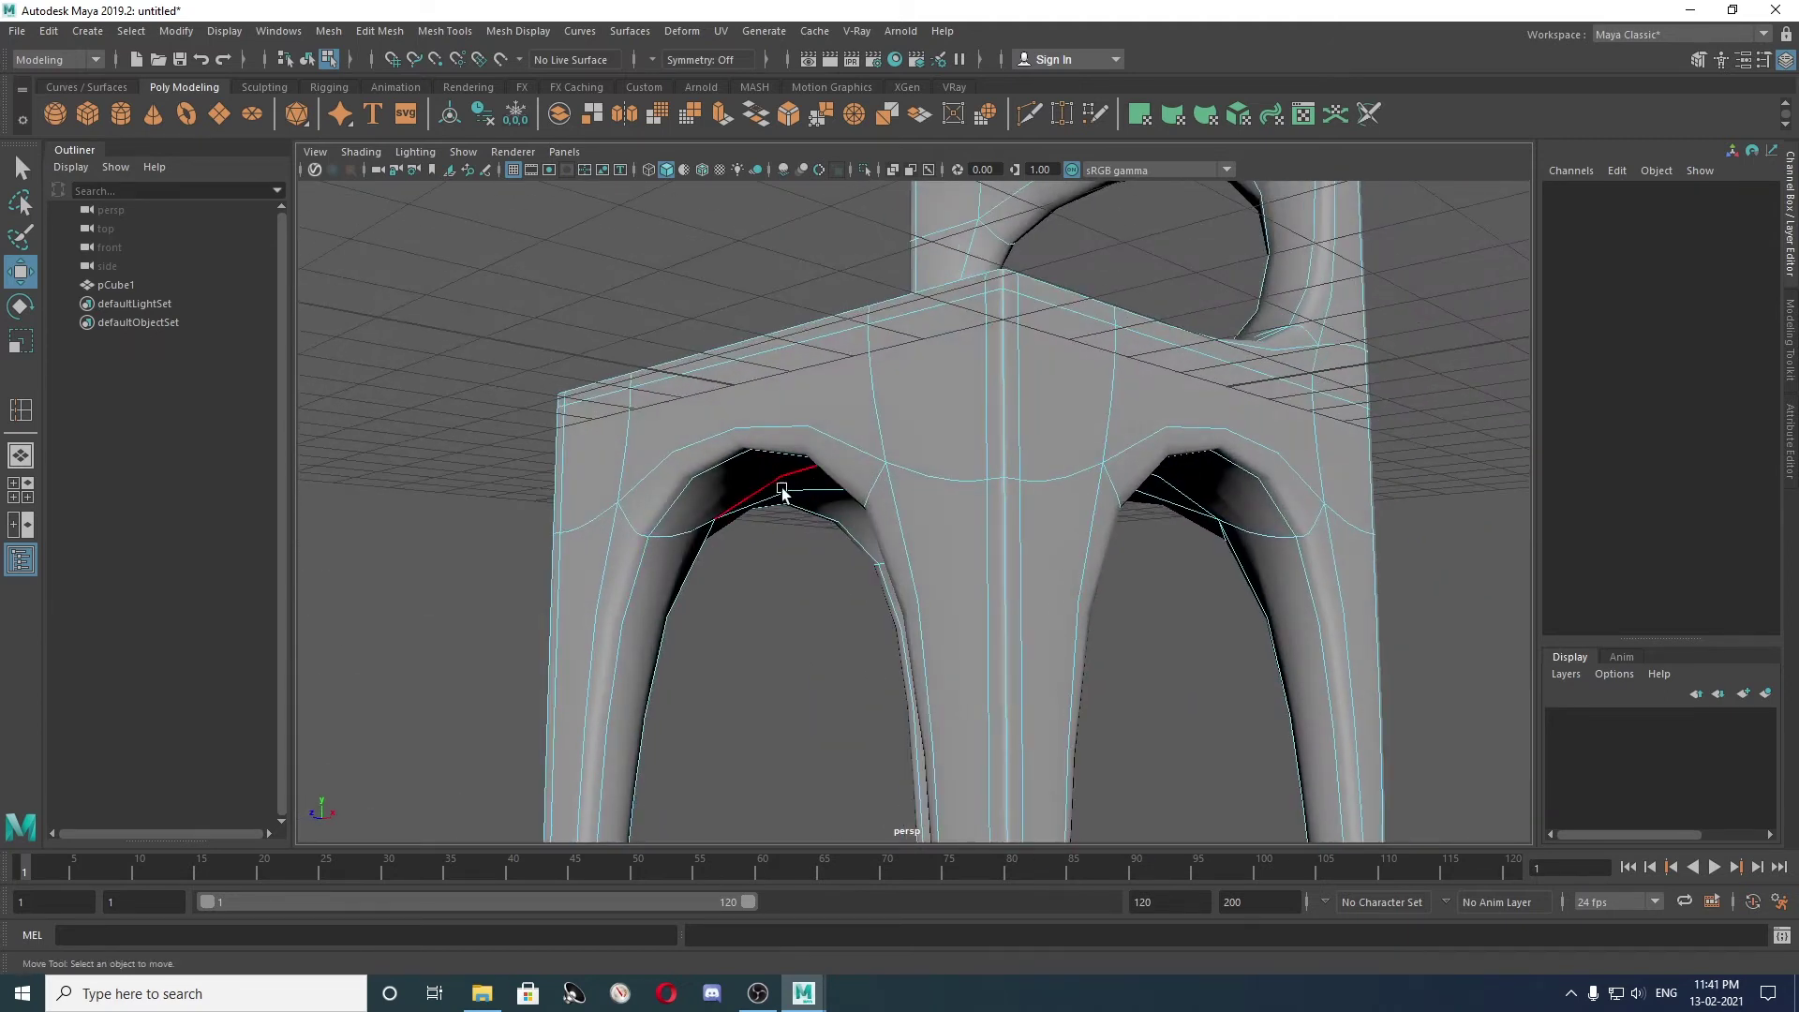
pyautogui.scroll(-5, 1007, 534)
pyautogui.press('1')
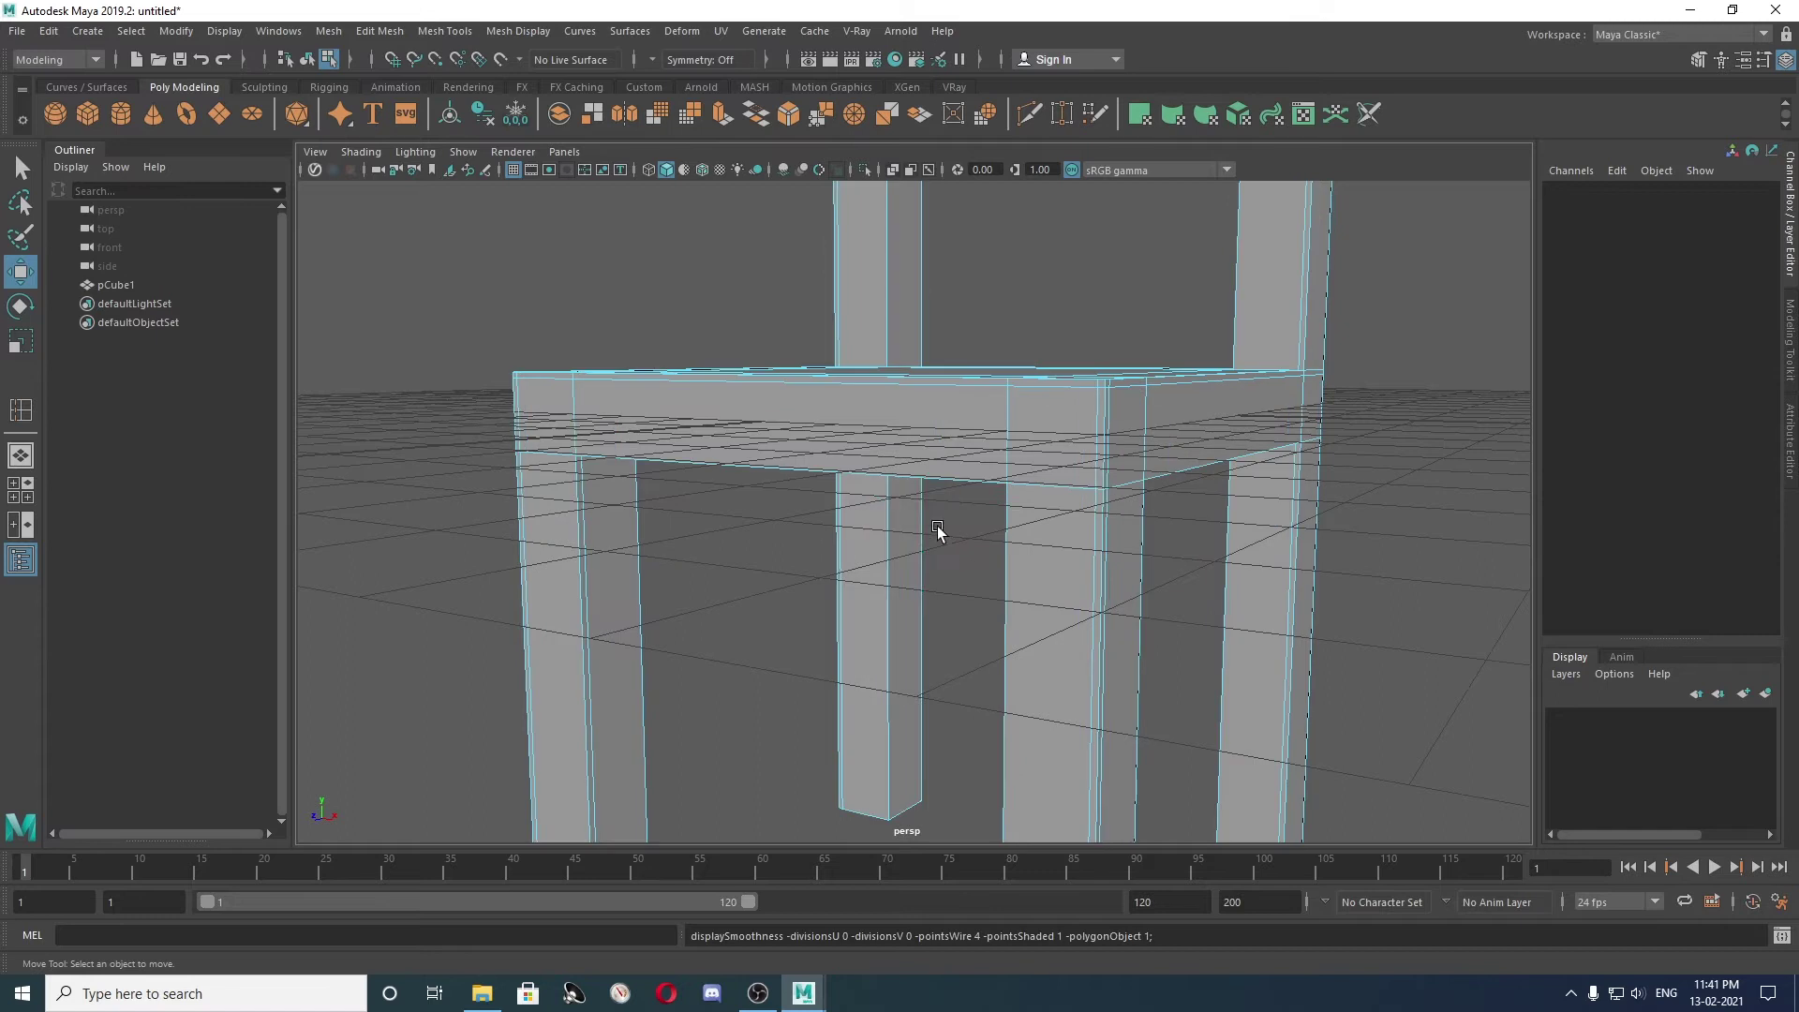
pyautogui.click(446, 28)
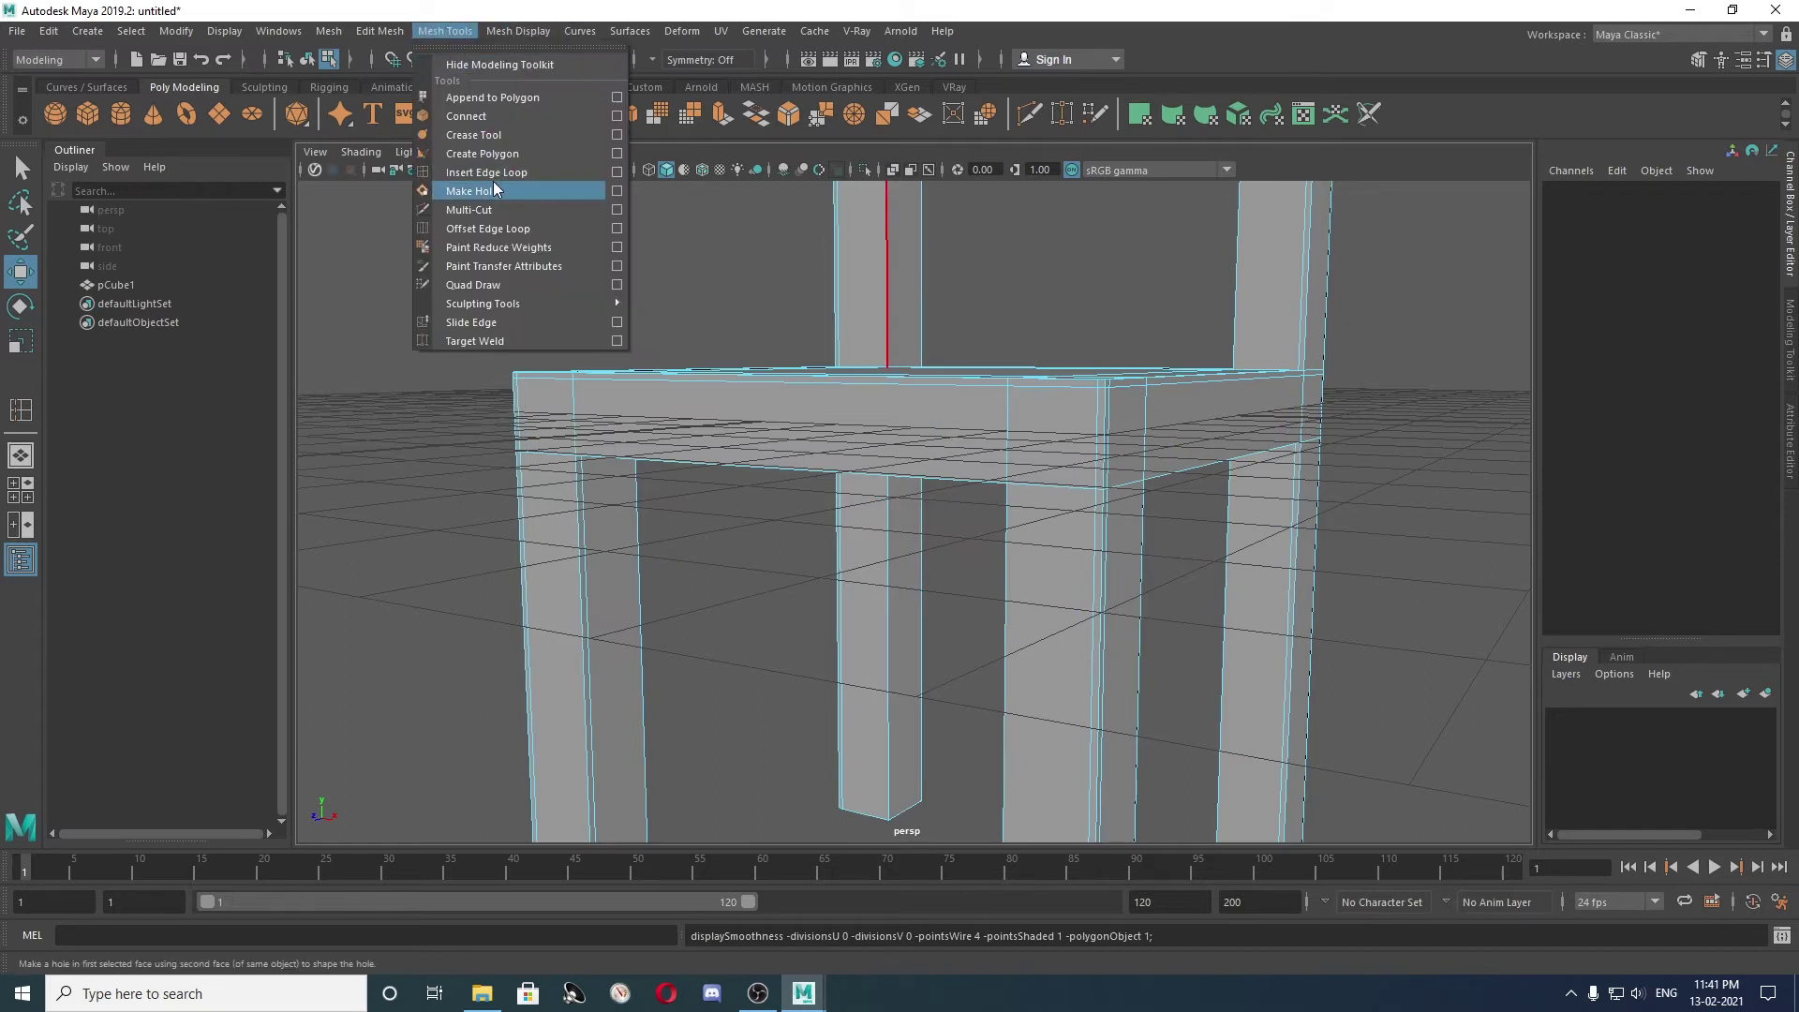
# Insert supporting edge loops along the seat frame, near its edge and under the seat.
pyautogui.click(494, 170)
pyautogui.scroll(3, 543, 295)
pyautogui.scroll(3, 523, 324)
pyautogui.moveTo(523, 324)
pyautogui.keyDown('alt'); pyautogui.mouseDown()
pyautogui.moveTo(637, 309)
pyautogui.moveTo(511, 376)
pyautogui.moveTo(562, 407)
pyautogui.mouseUp(); pyautogui.keyUp('alt')
pyautogui.click(504, 379)
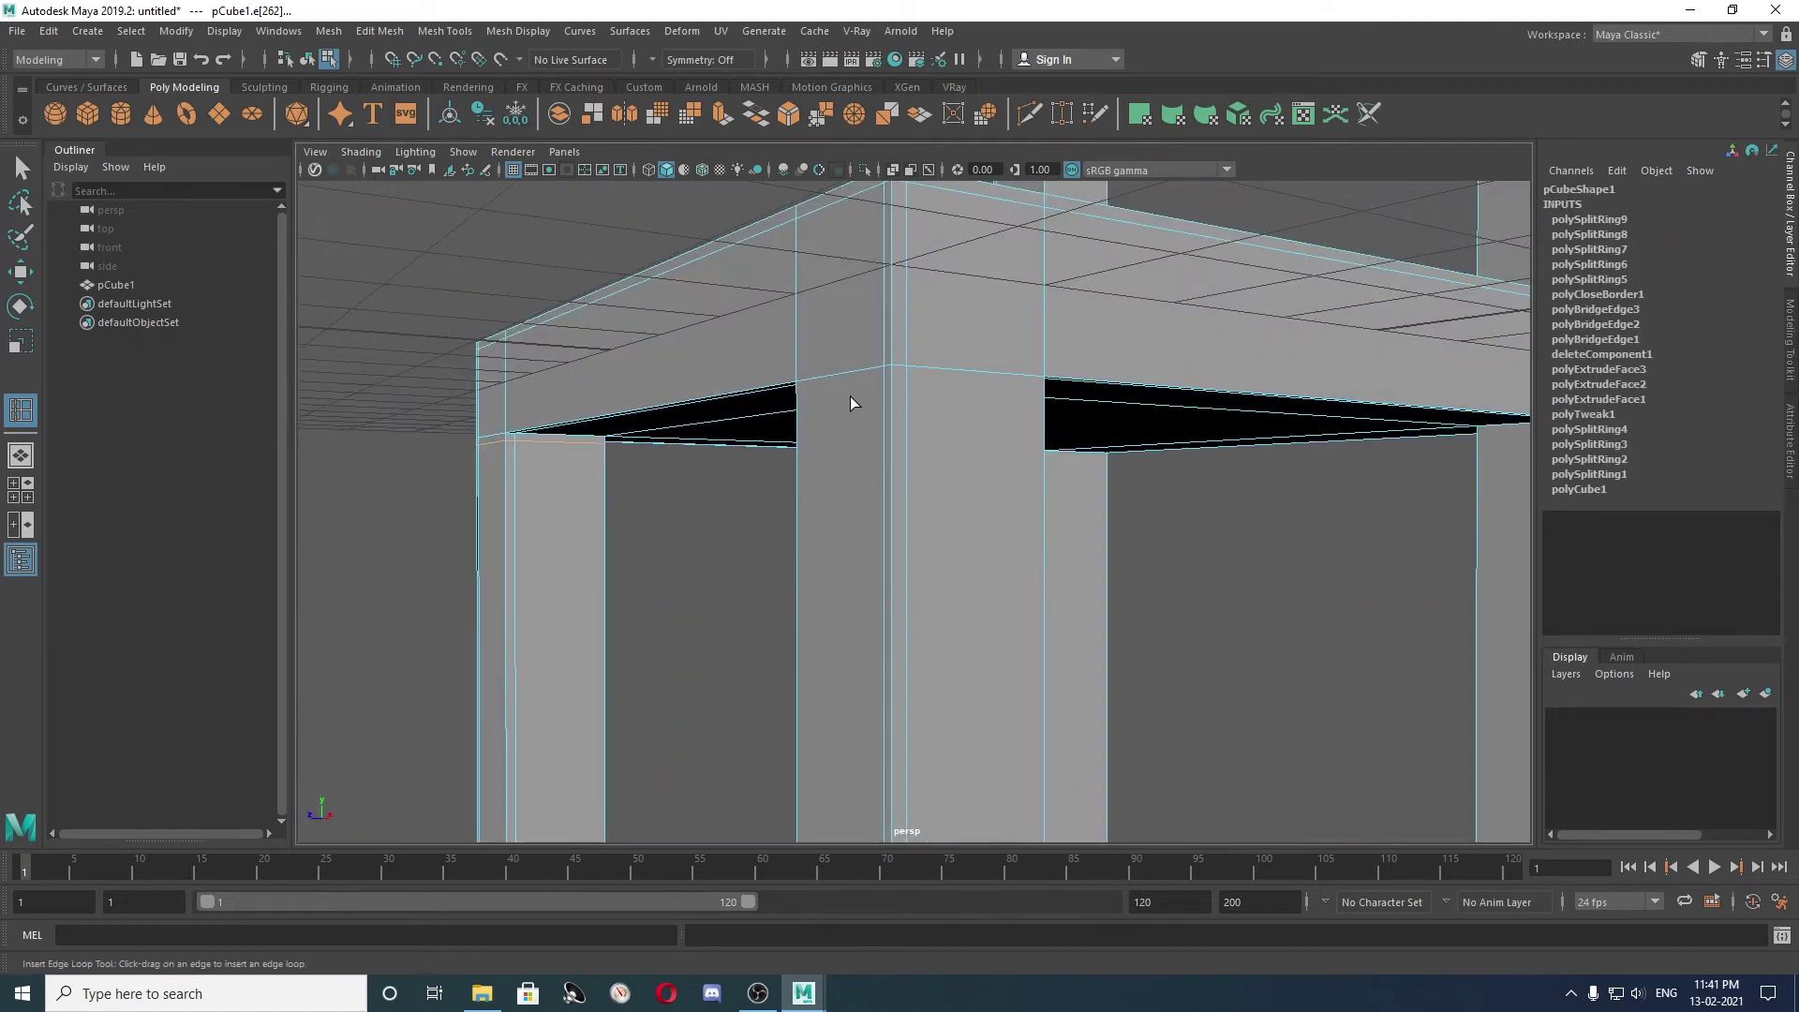
pyautogui.click(891, 382)
pyautogui.moveTo(891, 382)
pyautogui.keyDown('alt'); pyautogui.mouseDown()
pyautogui.moveTo(963, 385)
pyautogui.moveTo(839, 390)
pyautogui.moveTo(952, 455)
pyautogui.moveTo(1060, 441)
pyautogui.moveTo(951, 441)
pyautogui.moveTo(925, 493)
pyautogui.moveTo(825, 485)
pyautogui.mouseUp(); pyautogui.keyUp('alt')
pyautogui.click(982, 456)
pyautogui.click(1032, 492)
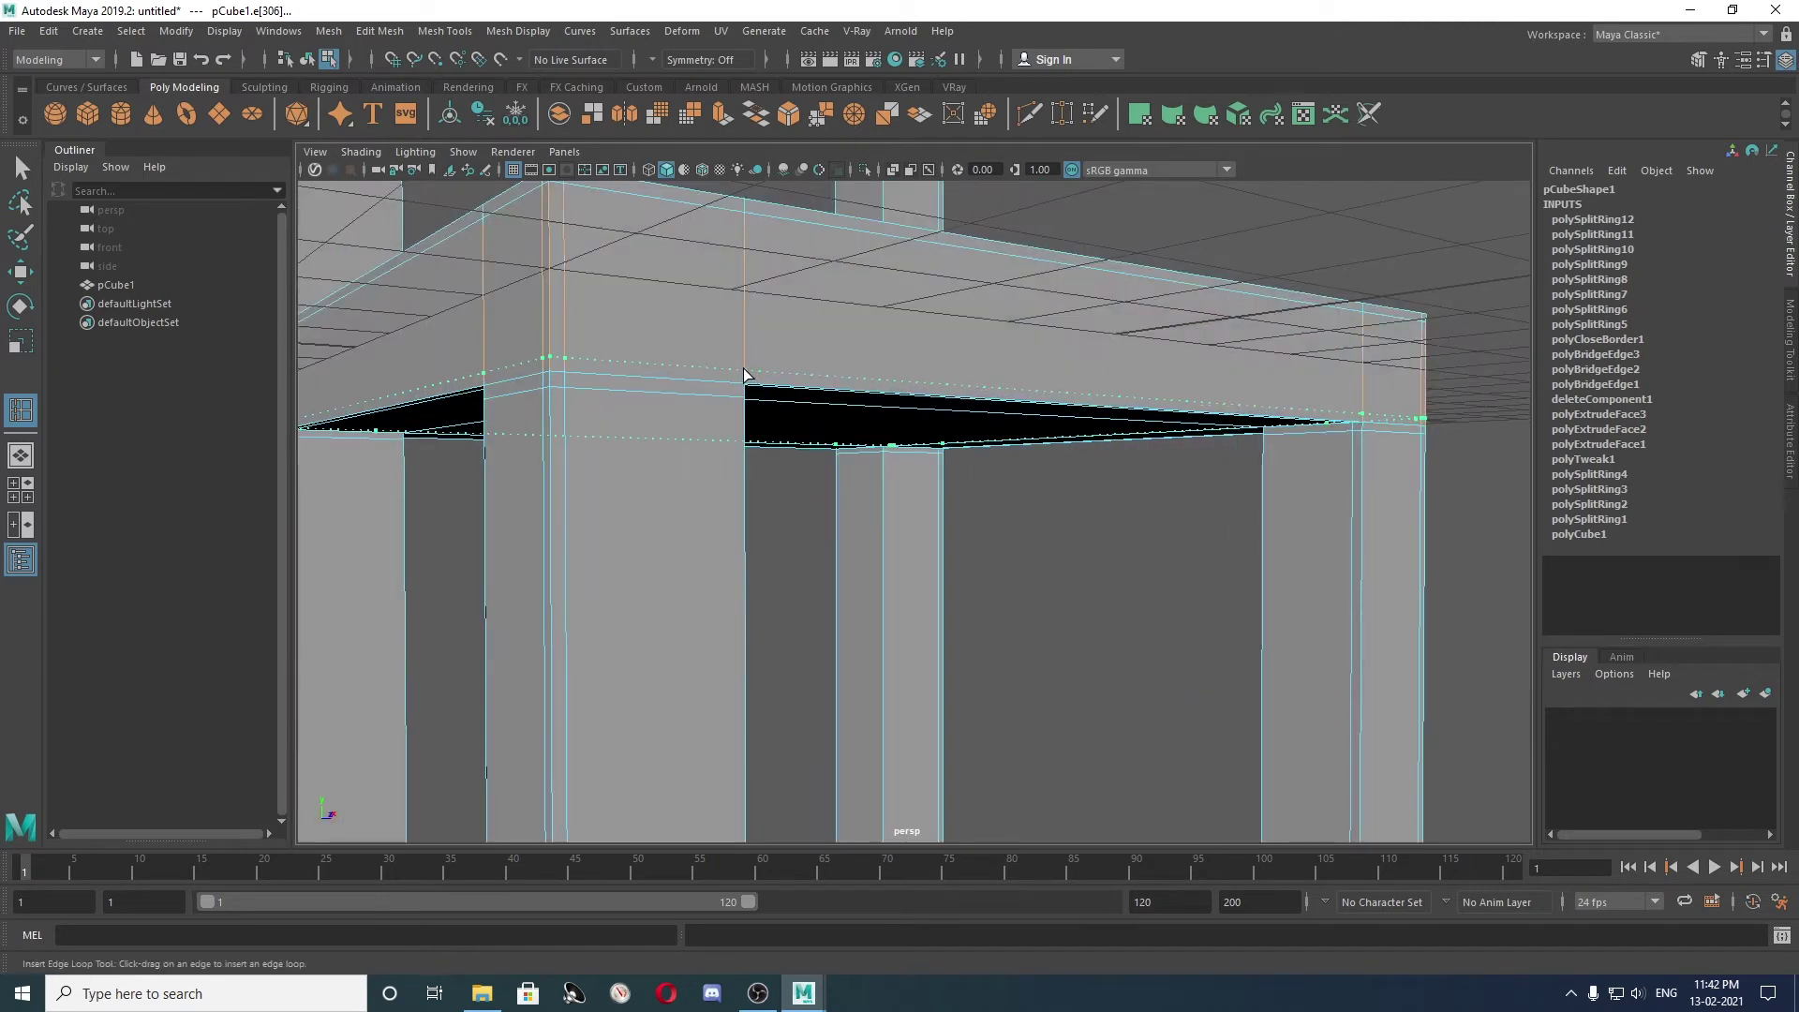
pyautogui.click(744, 372)
pyautogui.keyDown('alt'); pyautogui.moveTo(959, 459); pyautogui.dragTo(796, 482); pyautogui.keyUp('alt')
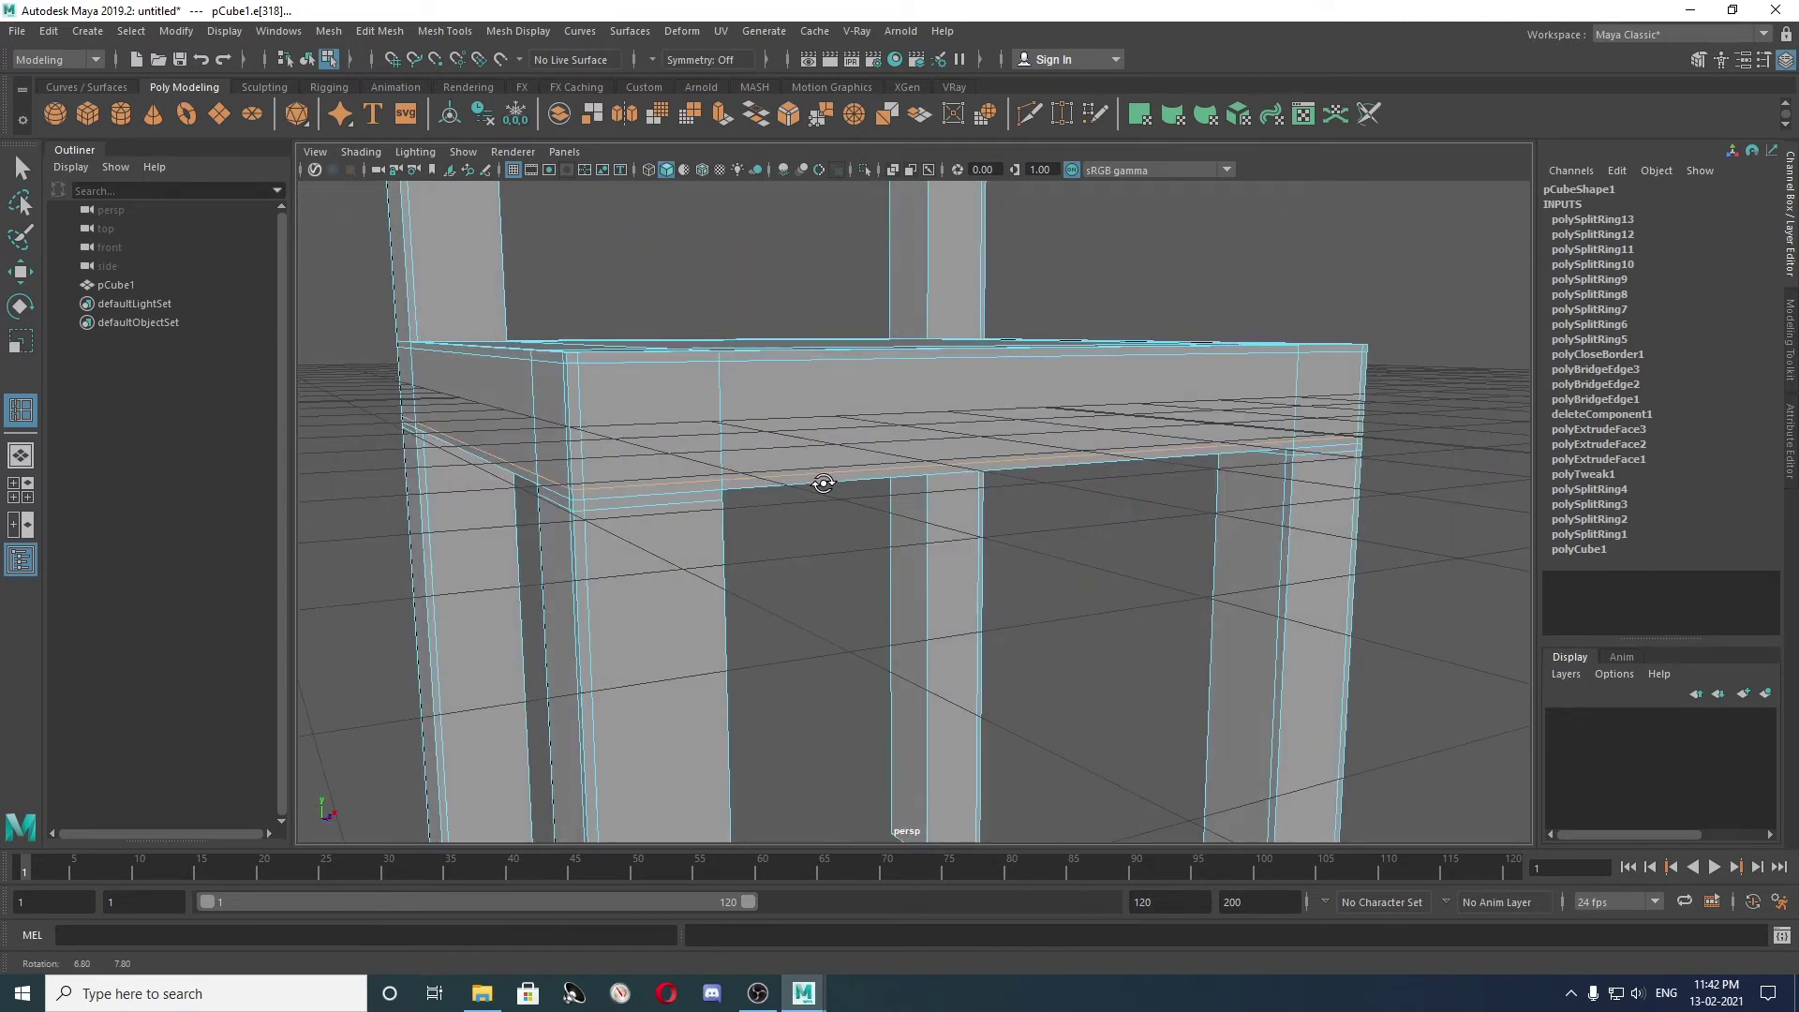
# Check the smoothed preview of seat and legs, then return to the base mesh.
pyautogui.press('3')
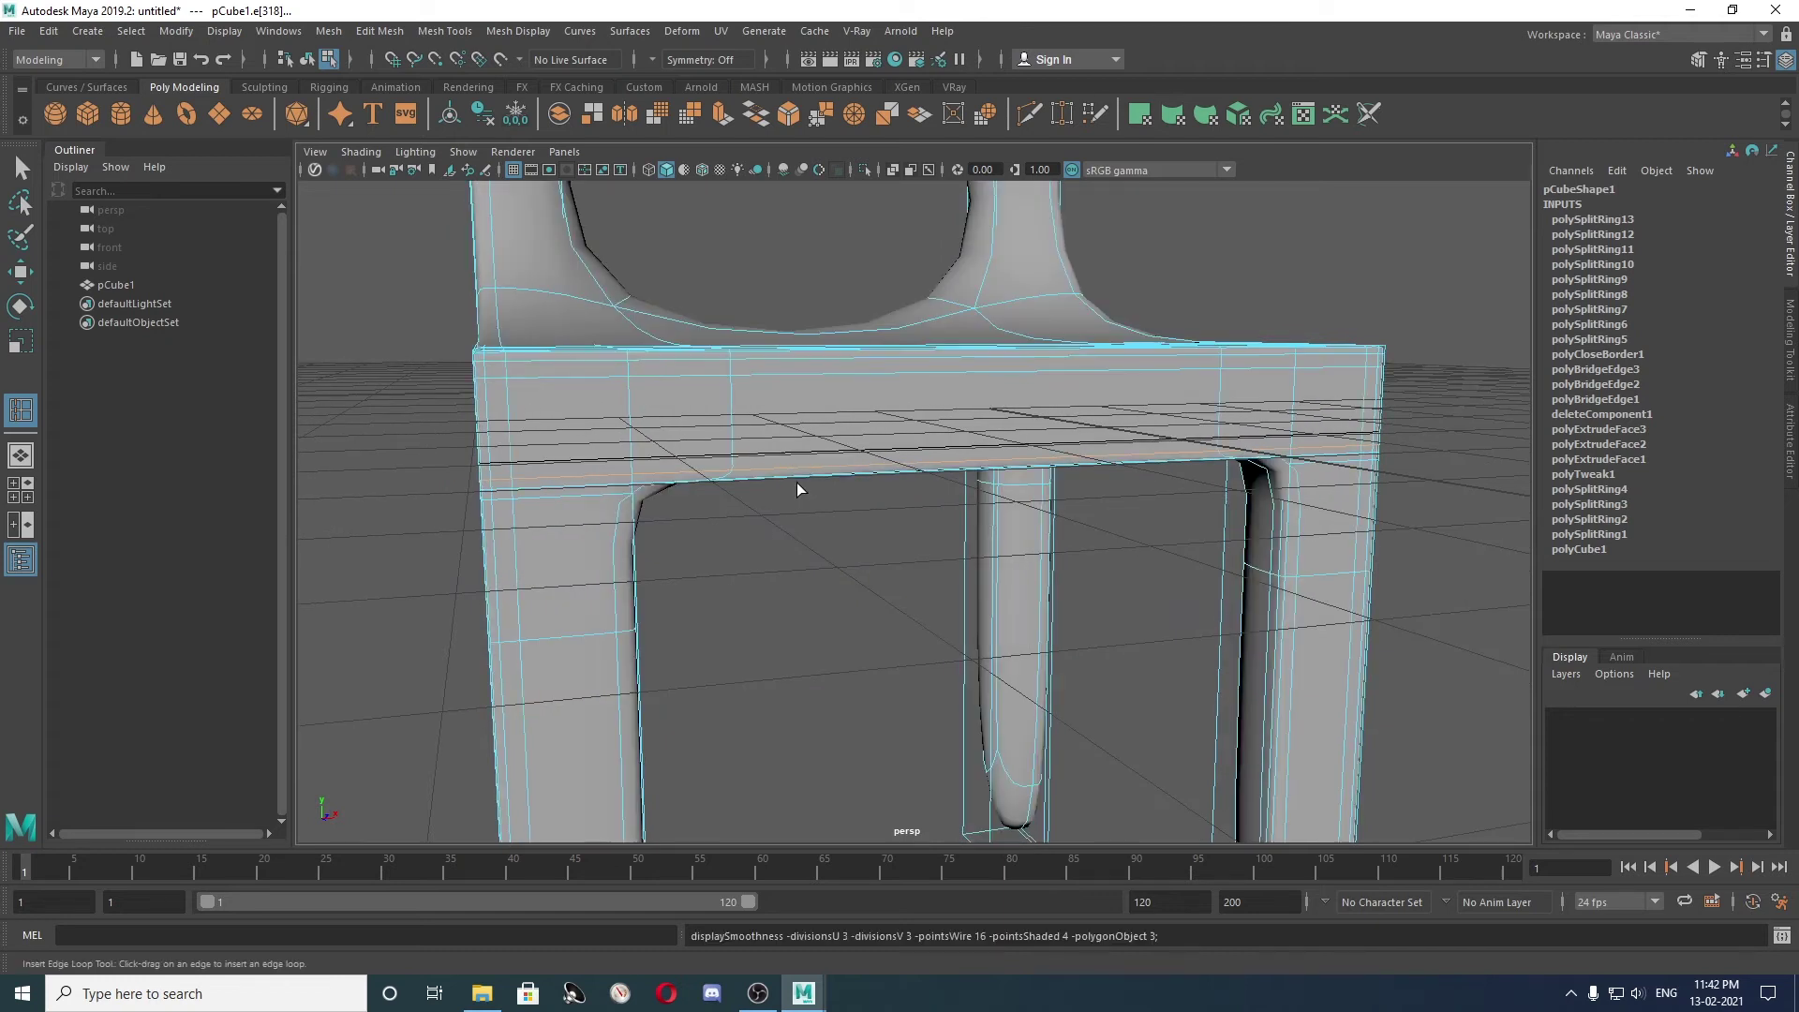
pyautogui.keyDown('alt'); pyautogui.moveTo(753, 503); pyautogui.dragTo(558, 452); pyautogui.keyUp('alt')
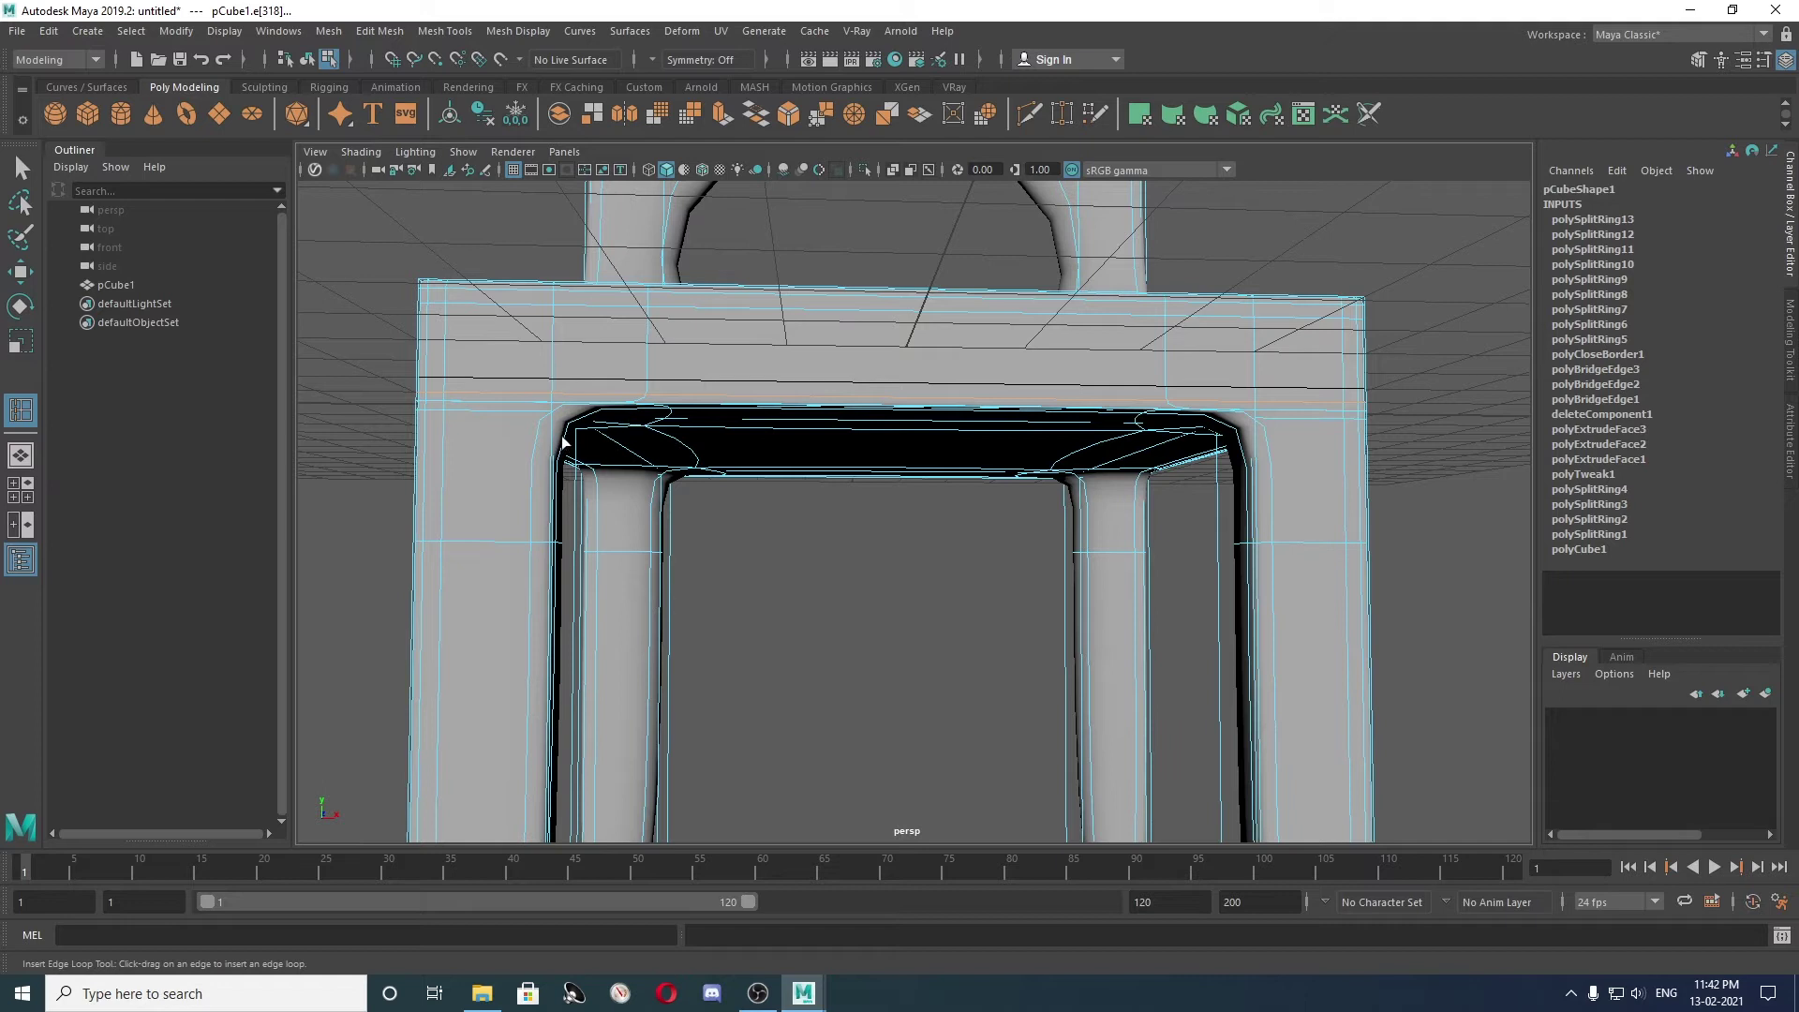
pyautogui.press('1')
pyautogui.moveTo(683, 472)
pyautogui.keyDown('alt'); pyautogui.mouseDown()
pyautogui.moveTo(755, 534)
pyautogui.moveTo(685, 534)
pyautogui.mouseUp(); pyautogui.keyUp('alt')
# Add more edge loops across the seat side, corners, edge and the back post.
pyautogui.click(684, 513)
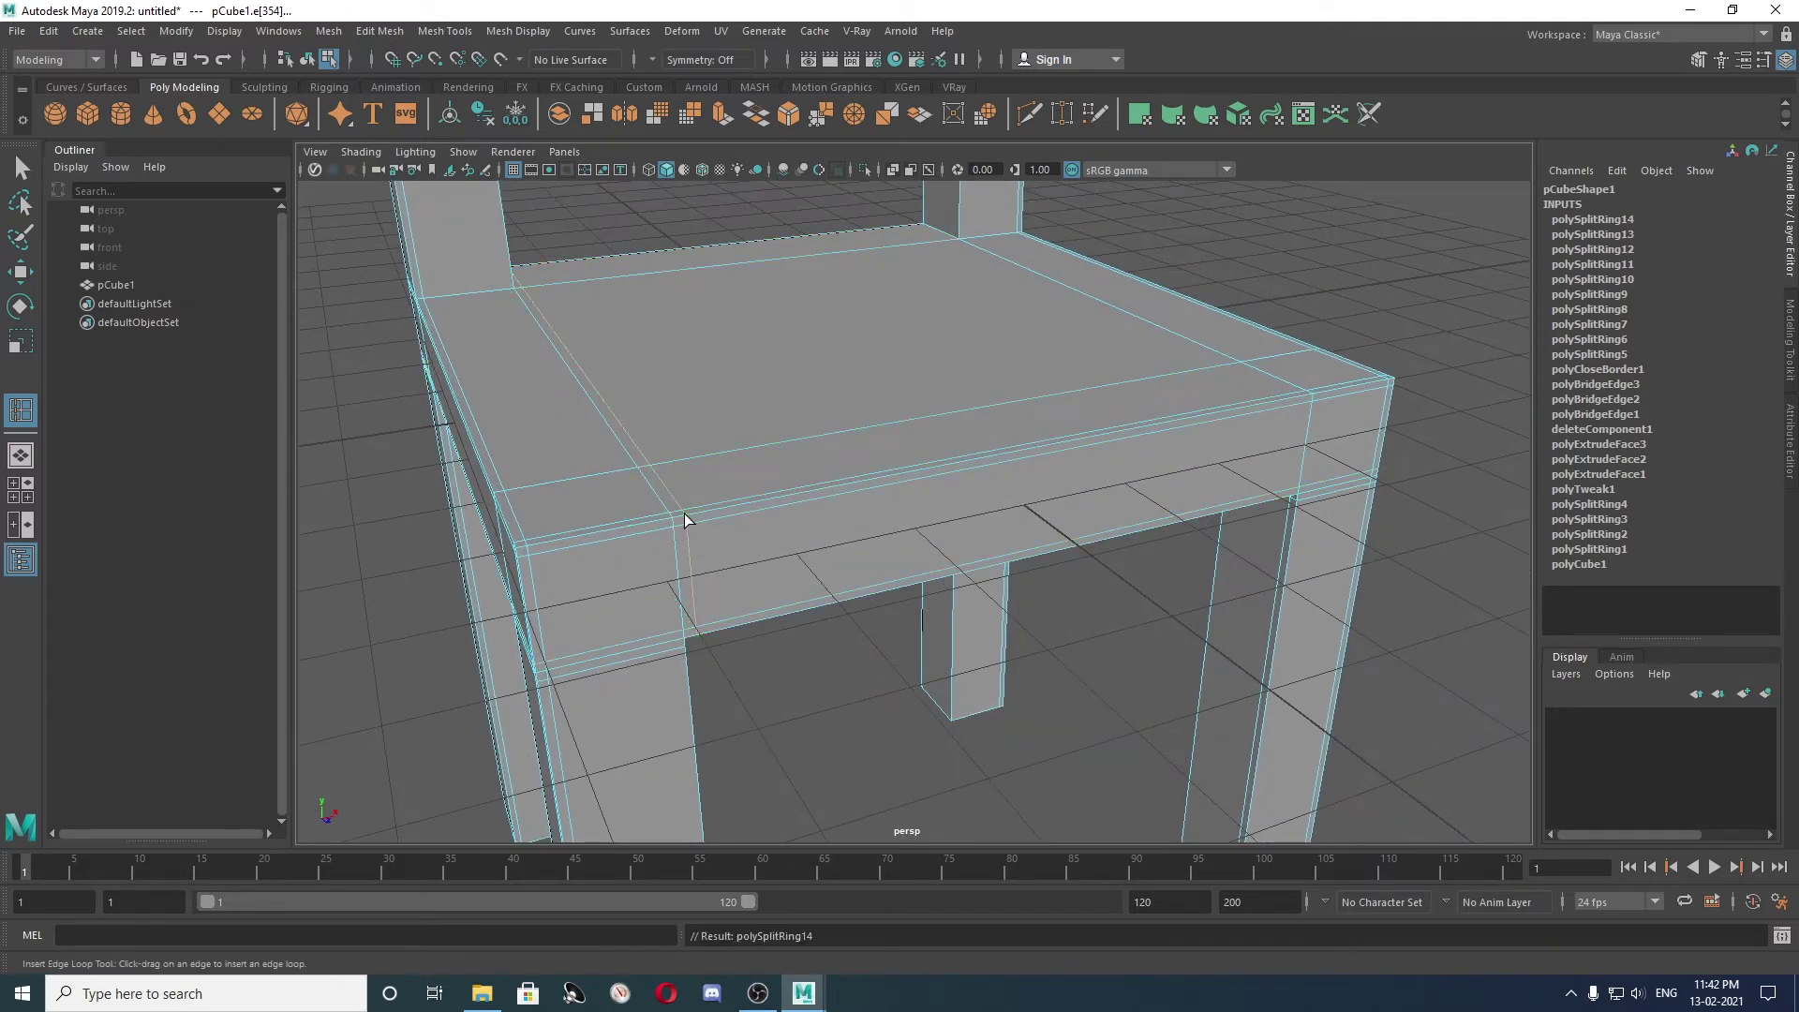
pyautogui.click(661, 517)
pyautogui.keyDown('alt'); pyautogui.moveTo(661, 517); pyautogui.dragTo(897, 498); pyautogui.keyUp('alt')
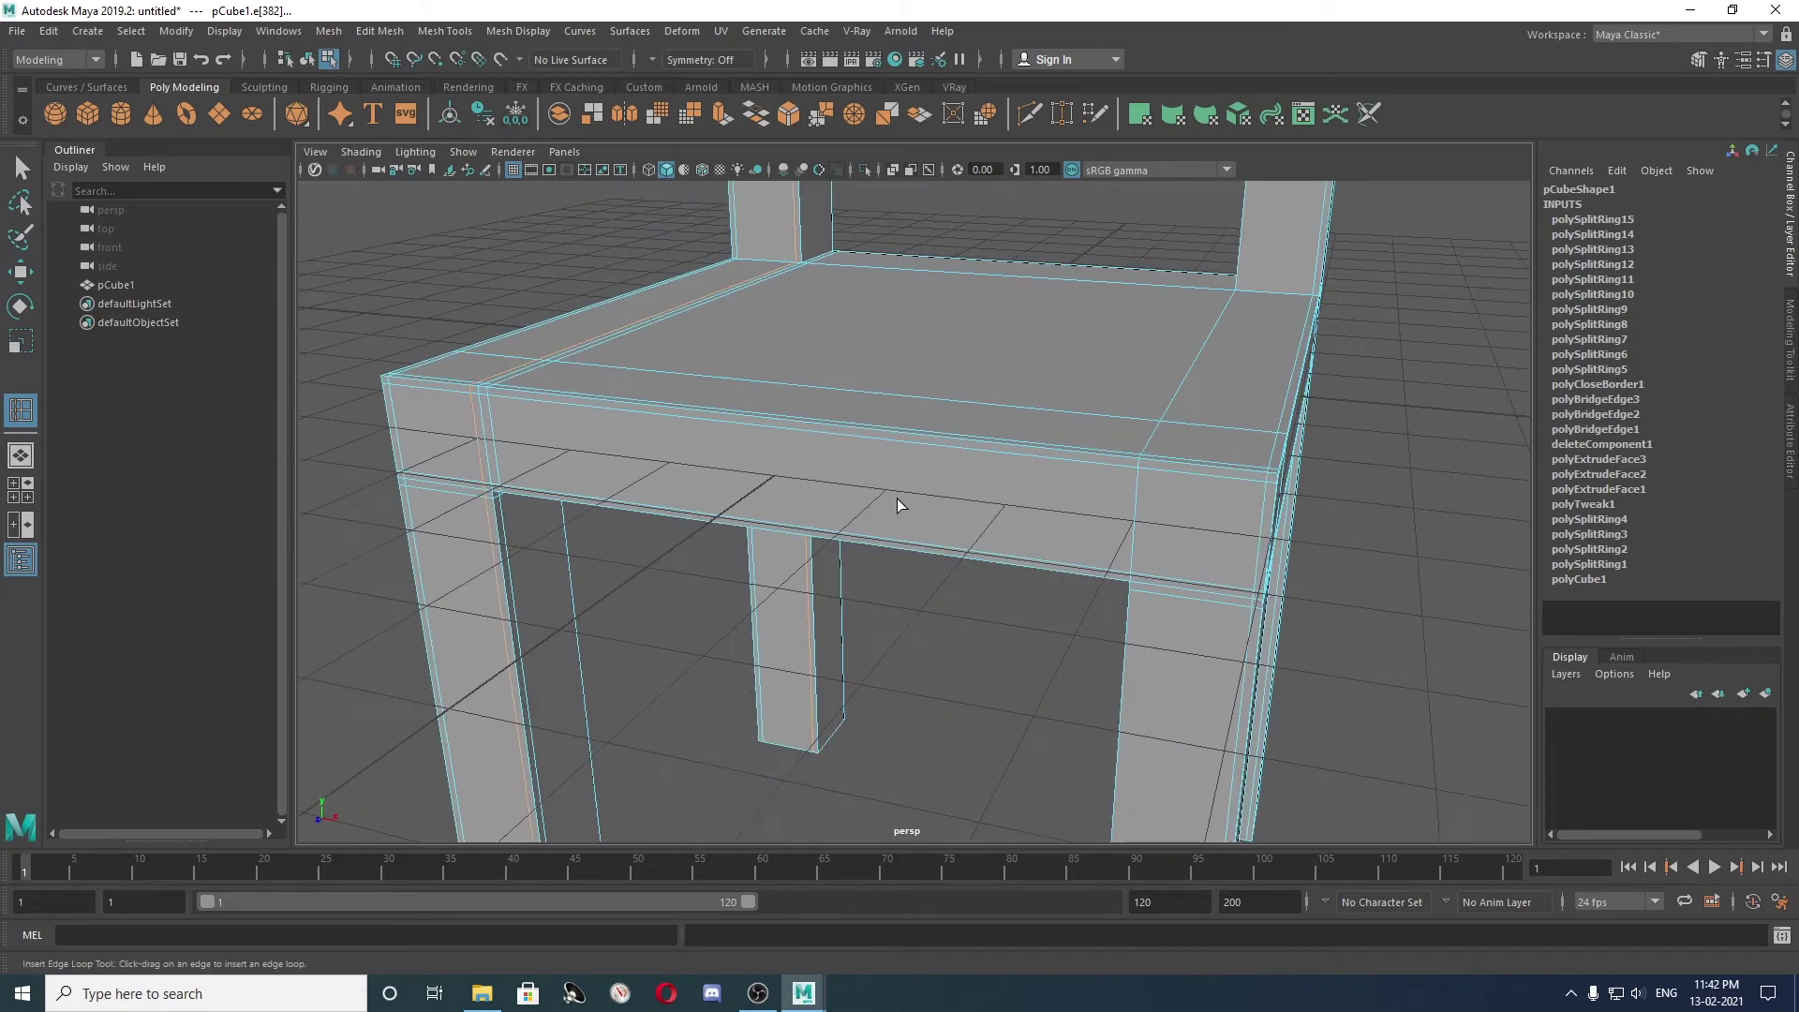
pyautogui.click(1125, 461)
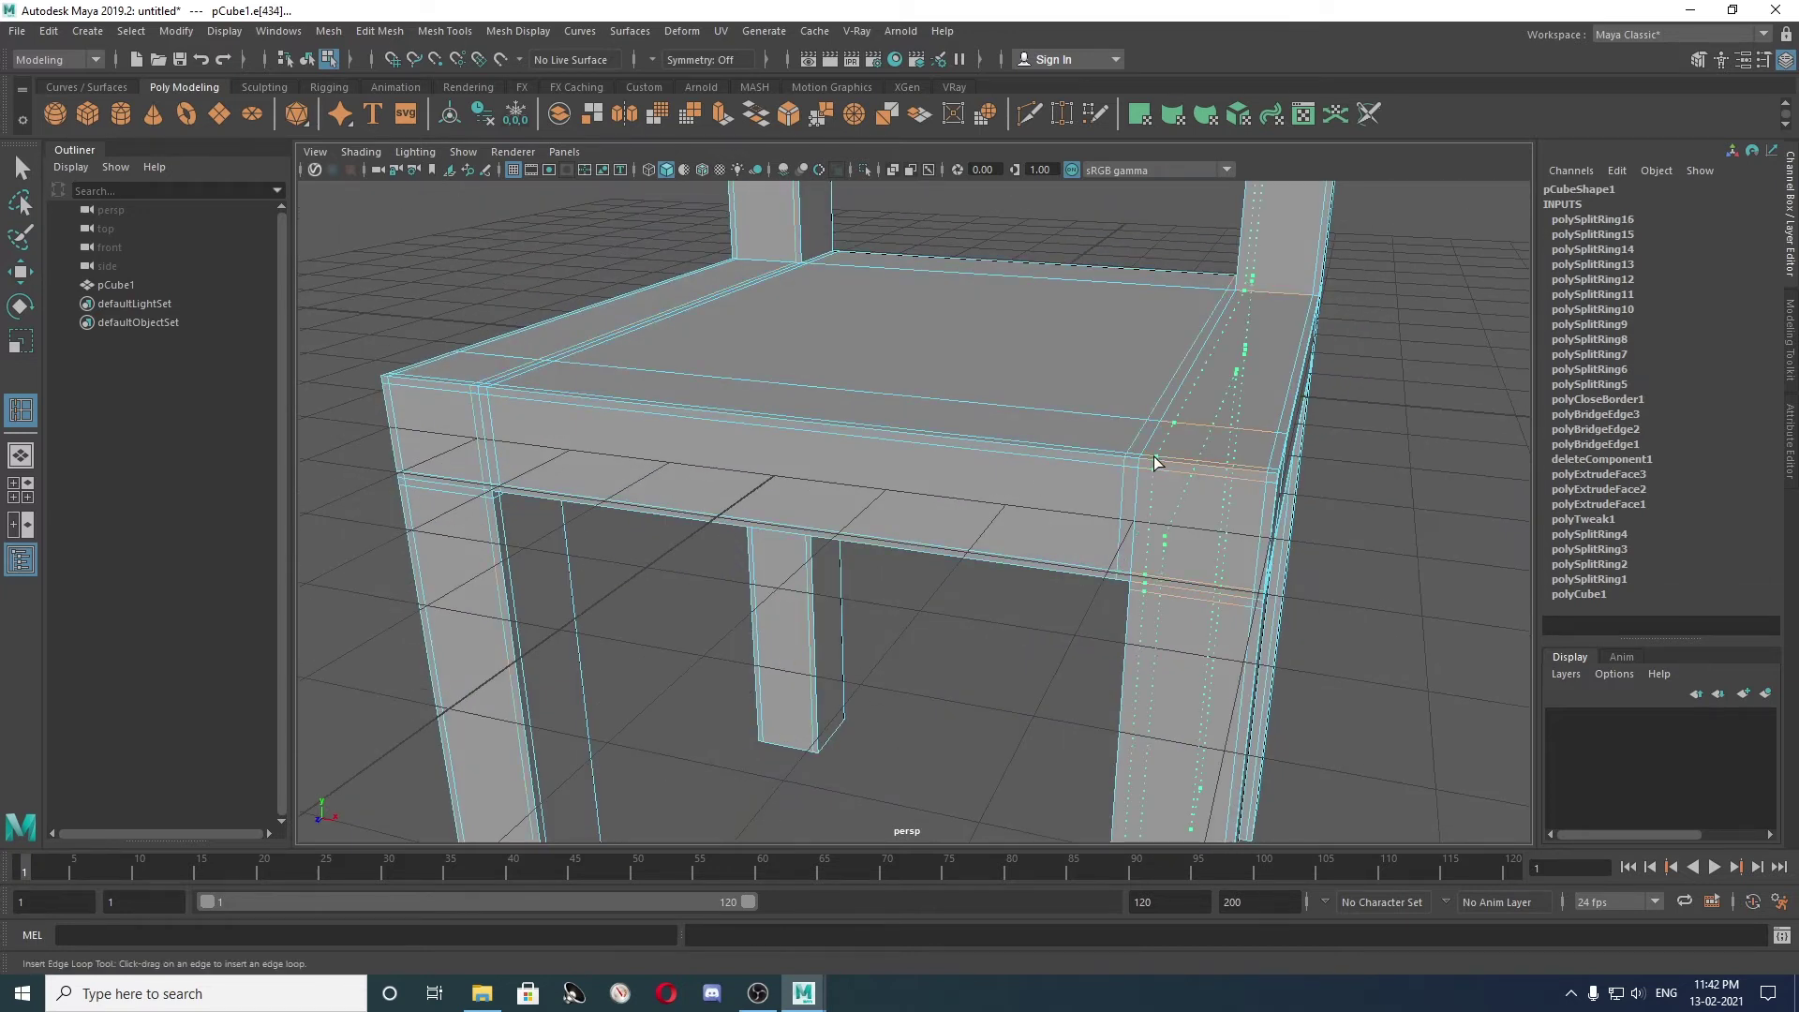
pyautogui.keyDown('alt'); pyautogui.moveTo(1150, 455); pyautogui.dragTo(724, 454); pyautogui.keyUp('alt')
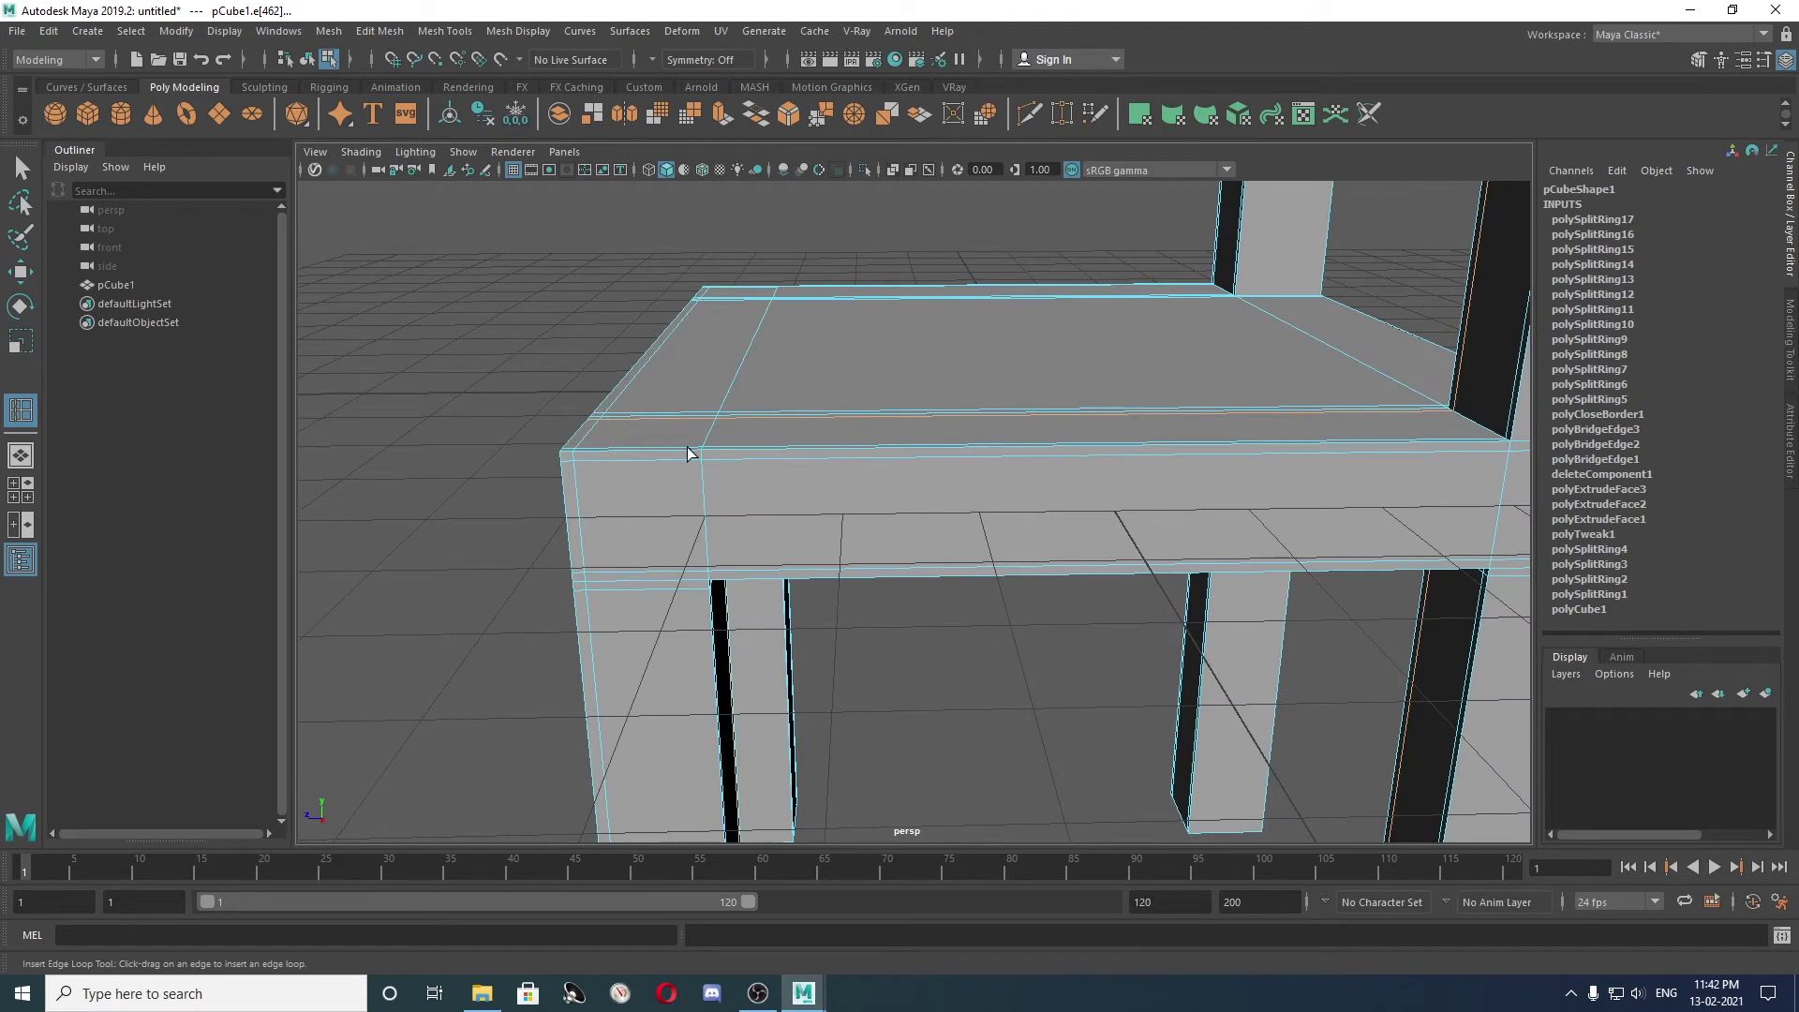
pyautogui.click(689, 454)
pyautogui.keyDown('alt'); pyautogui.moveTo(716, 452); pyautogui.dragTo(1000, 448); pyautogui.keyUp('alt')
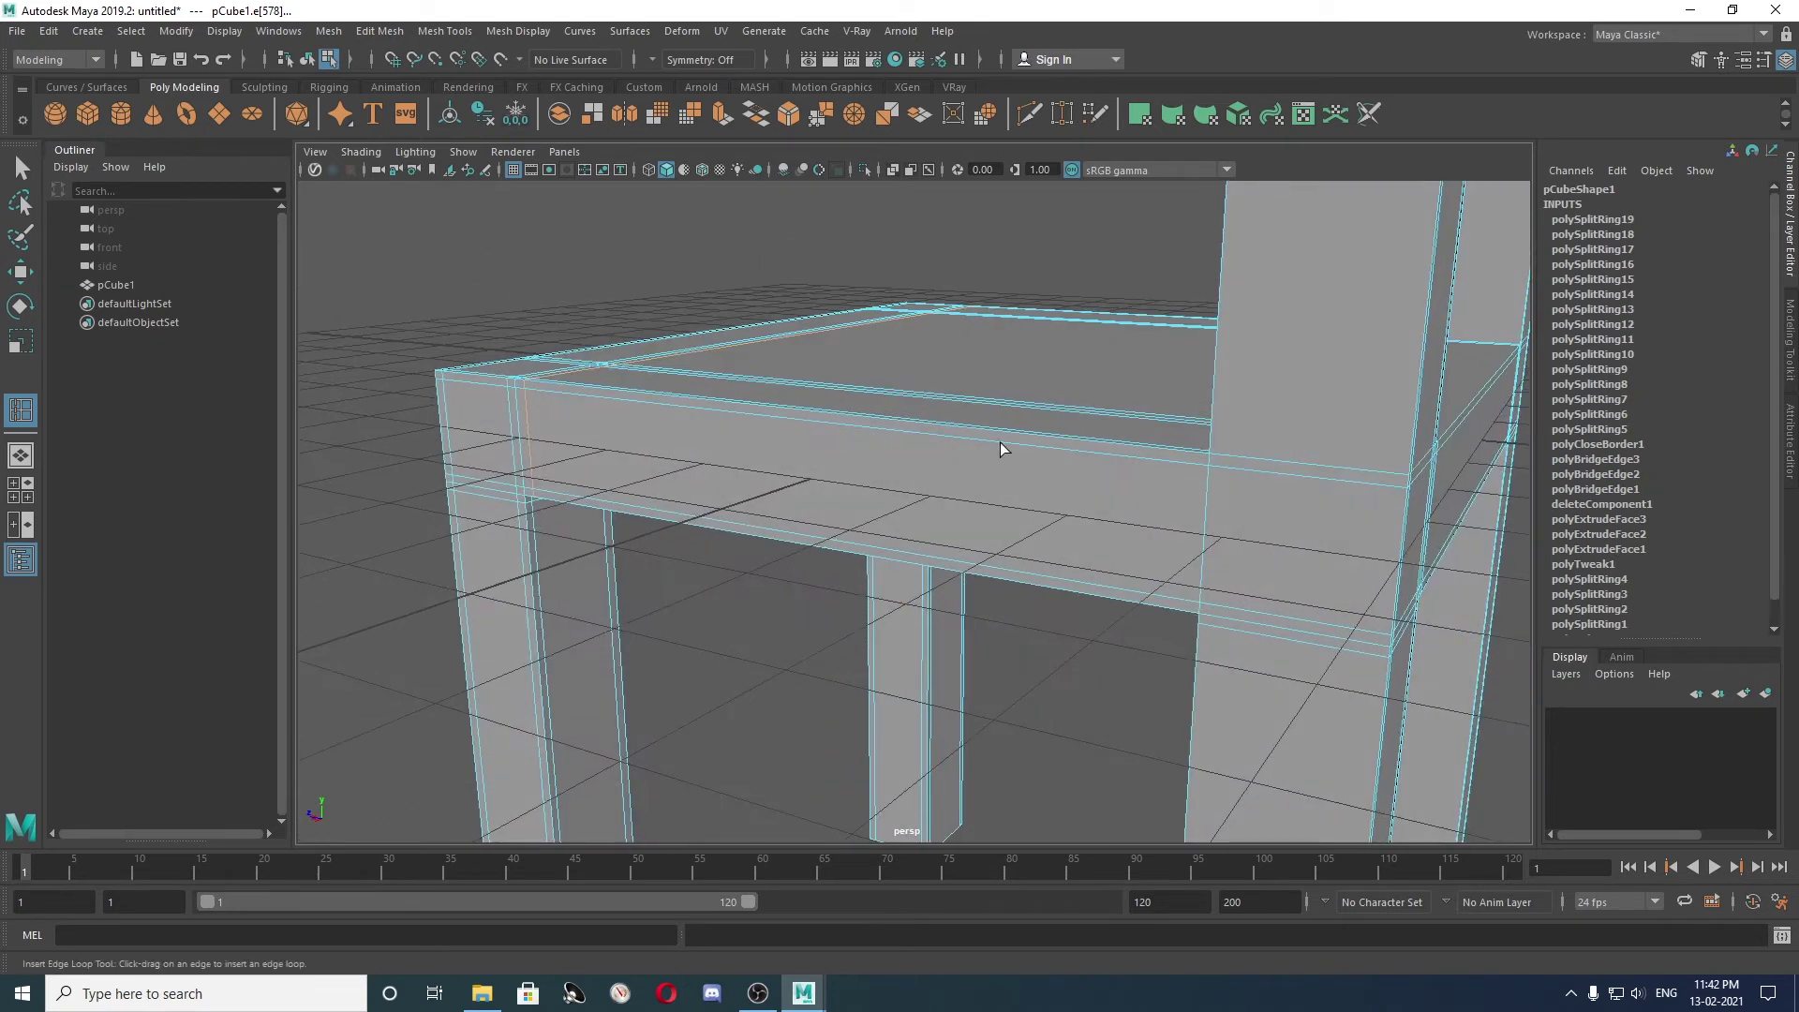
pyautogui.click(1198, 456)
pyautogui.click(1223, 453)
pyautogui.click(1385, 467)
pyautogui.keyDown('alt'); pyautogui.moveTo(1355, 475); pyautogui.dragTo(750, 478); pyautogui.keyUp('alt')
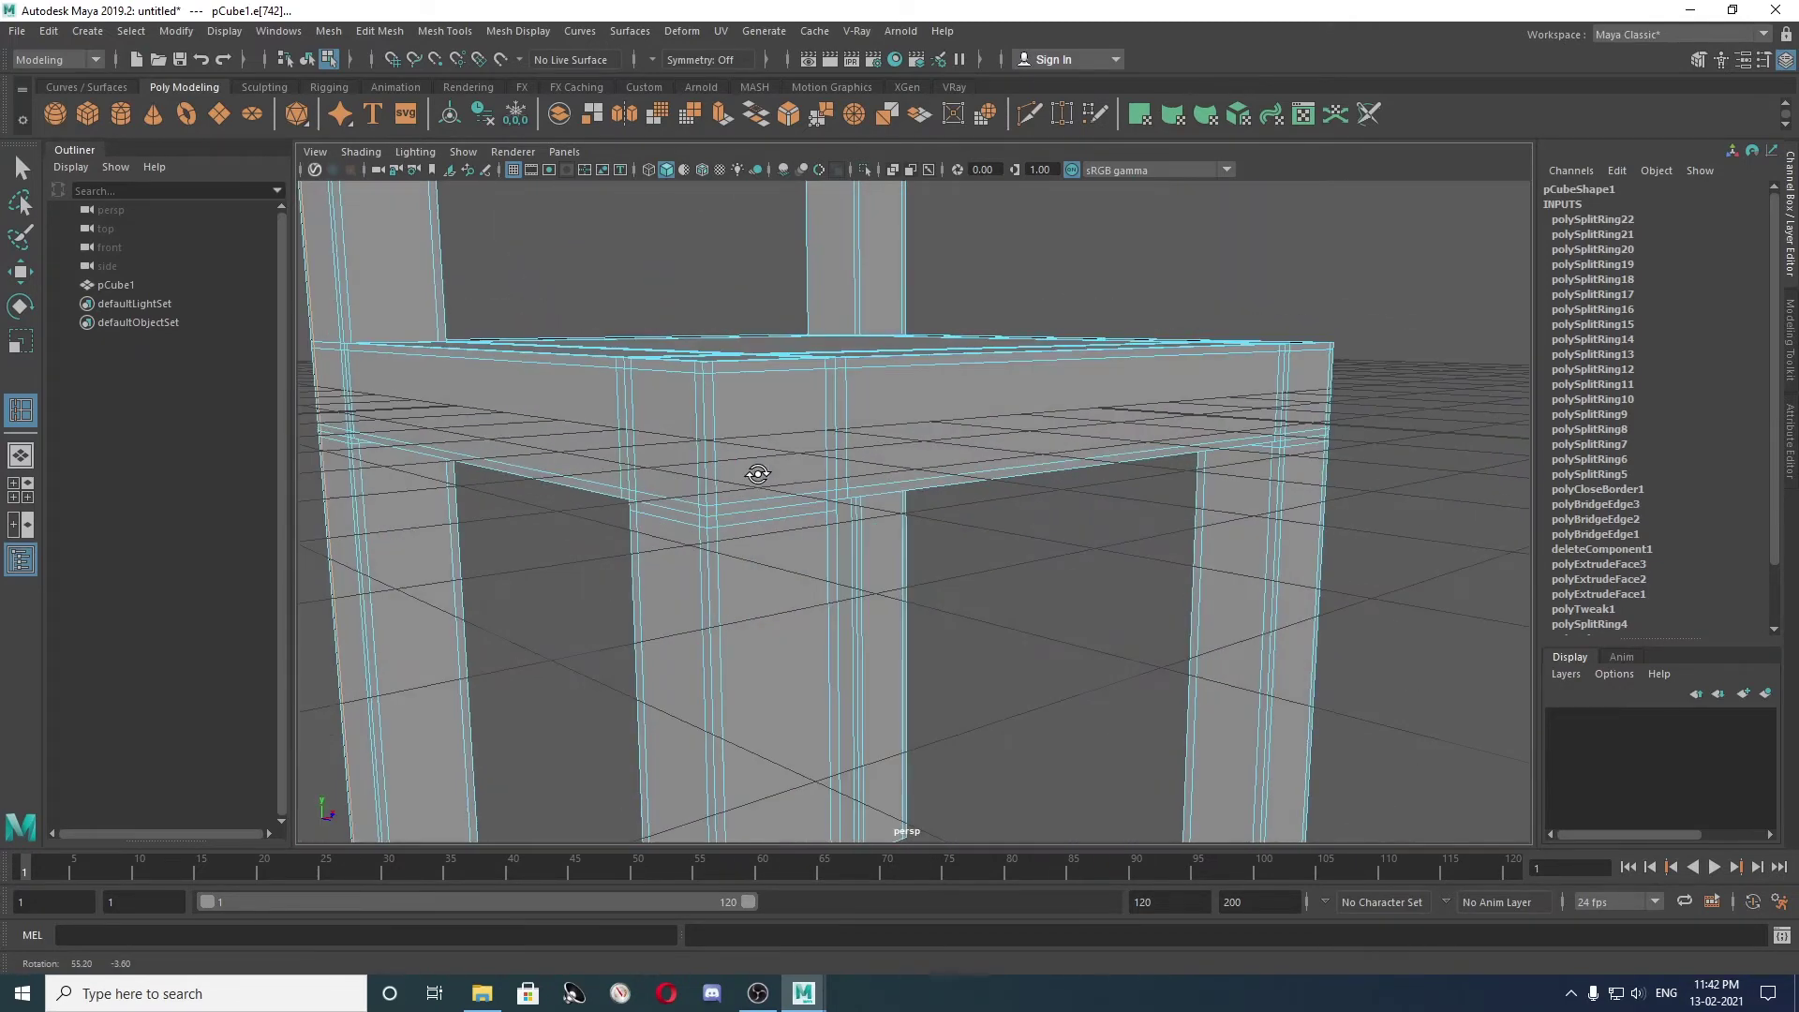
# Clear the selection and view the chair with smooth preview on.
pyautogui.press('w')
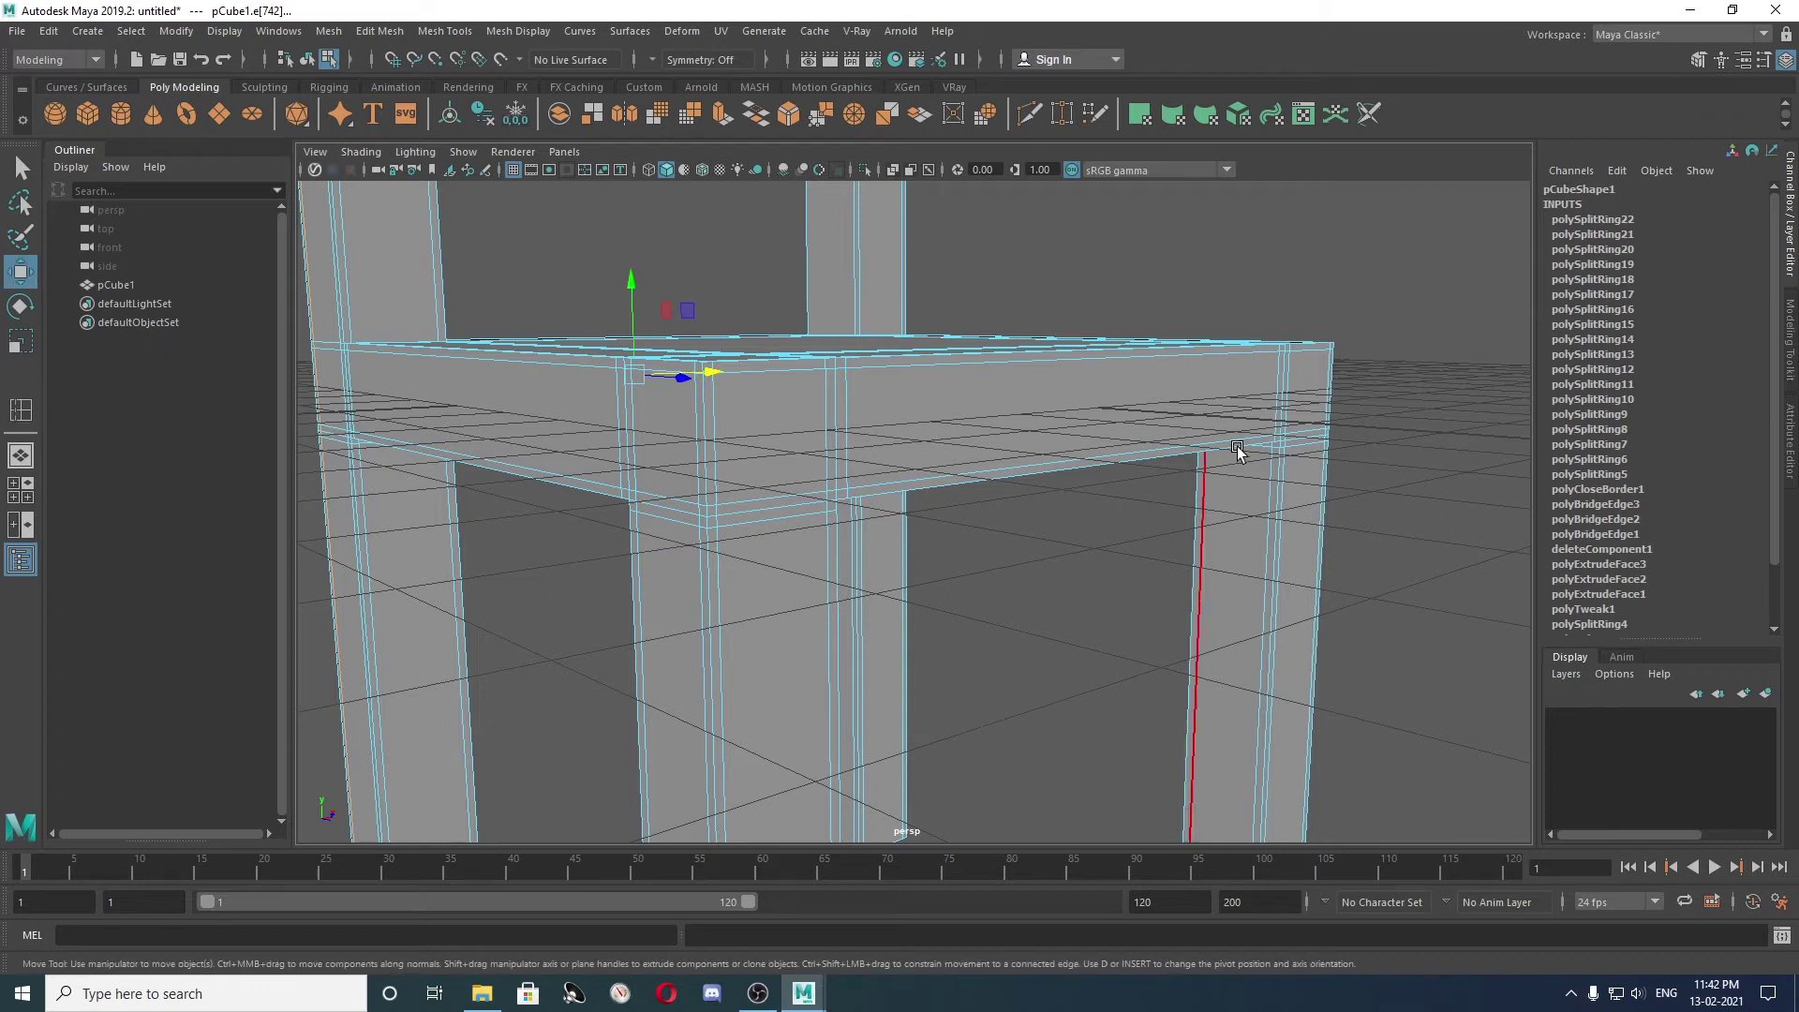
pyautogui.click(1394, 384)
pyautogui.press('3')
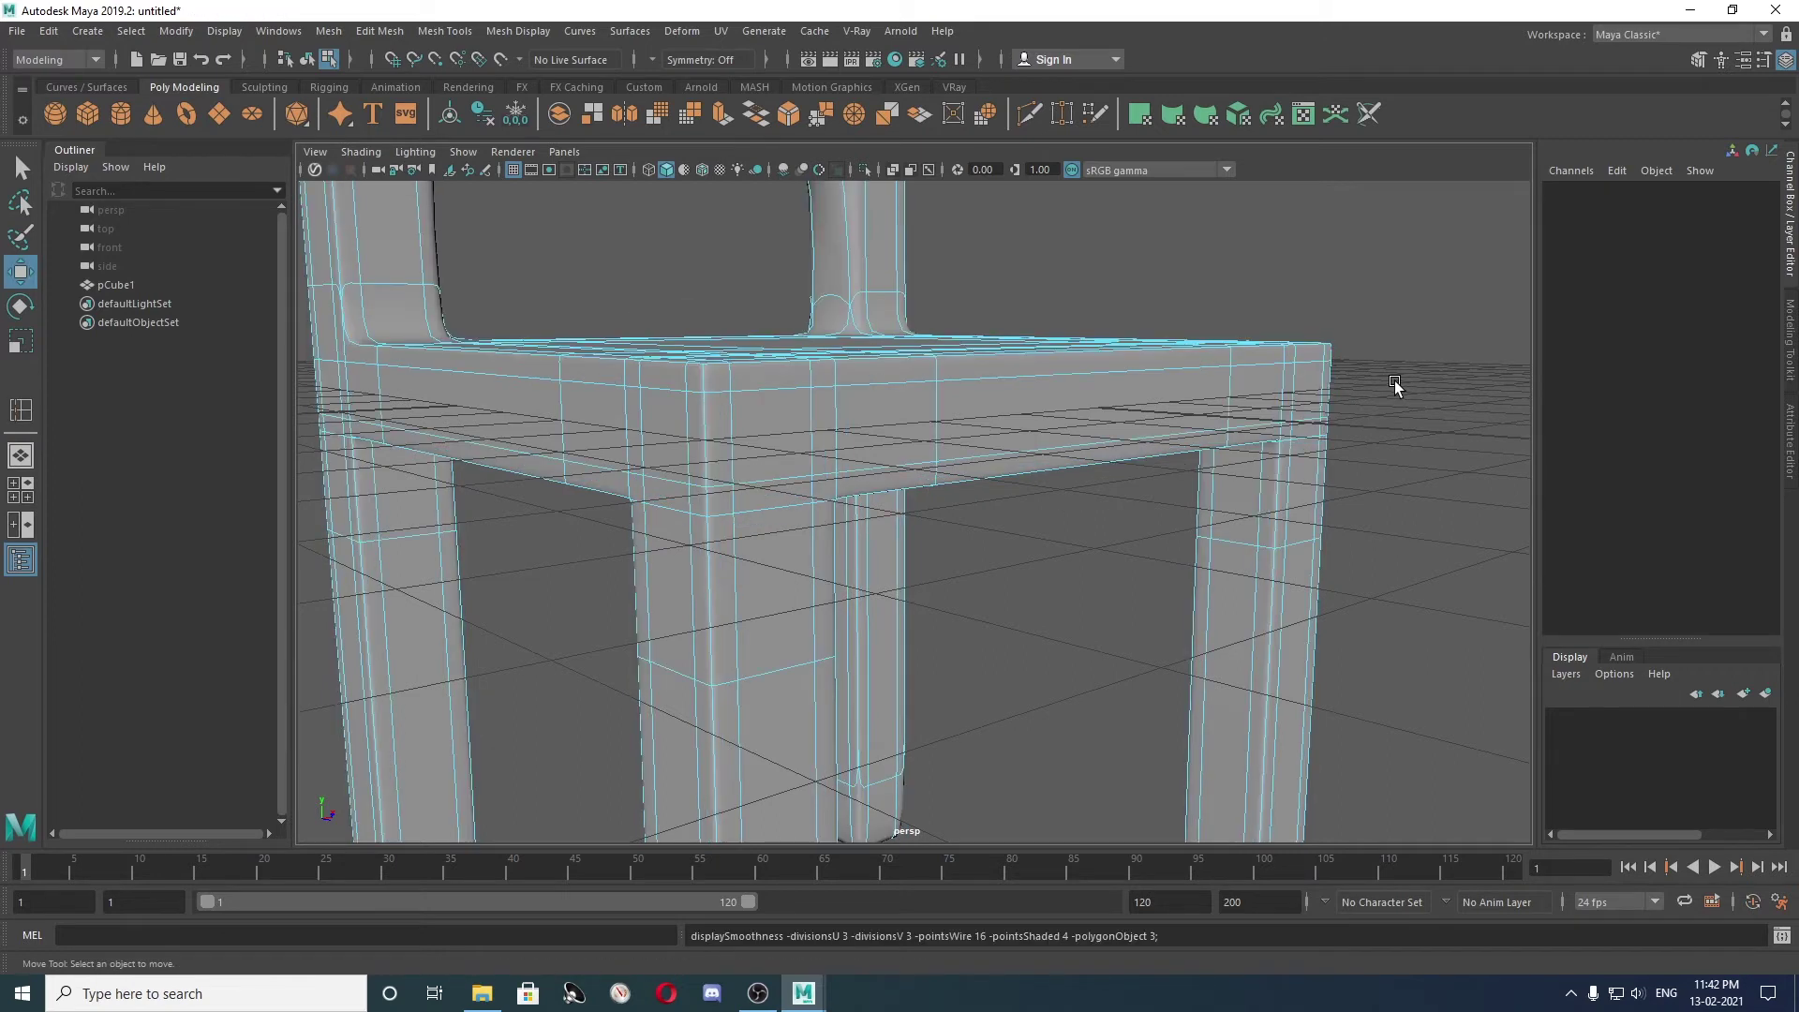
pyautogui.keyDown('alt'); pyautogui.moveTo(1412, 377); pyautogui.dragTo(1436, 374); pyautogui.keyUp('alt')
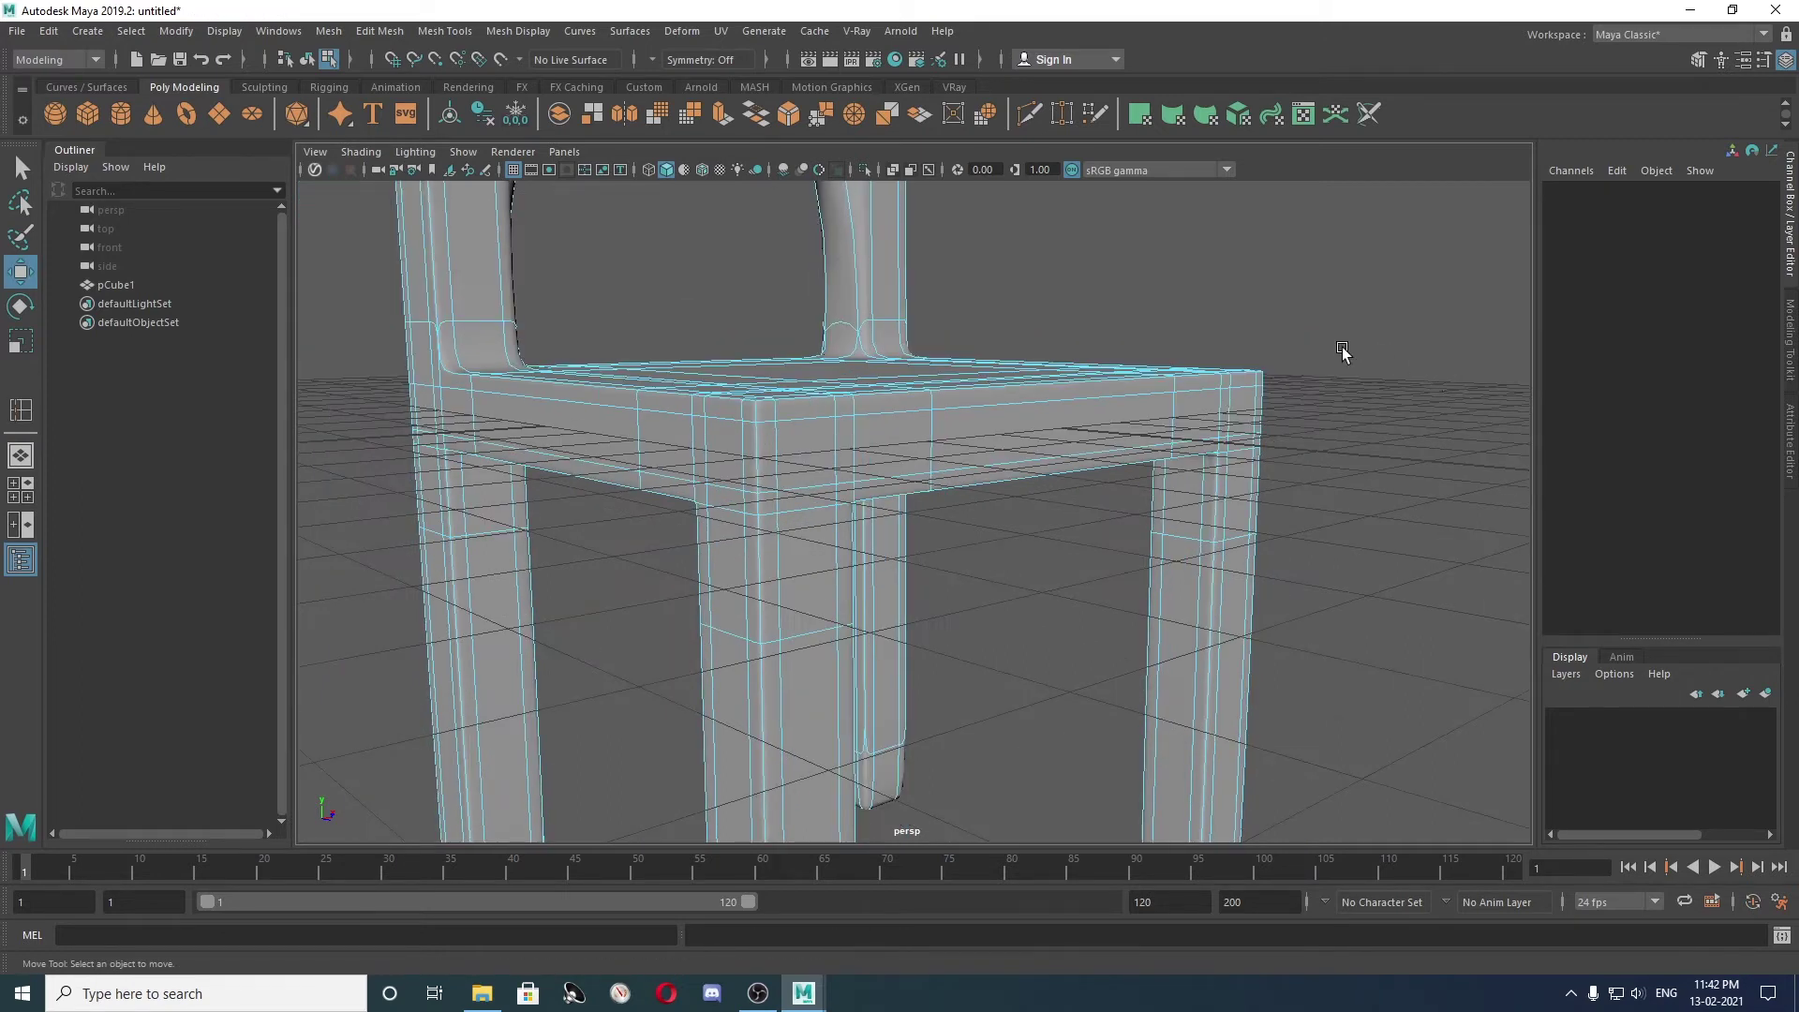
pyautogui.moveTo(1342, 348); pyautogui.dragTo(1328, 348, button='right')
pyautogui.click(1341, 373)
pyautogui.moveTo(1341, 373)
pyautogui.keyDown('alt'); pyautogui.mouseDown()
pyautogui.moveTo(1268, 426)
pyautogui.moveTo(1421, 422)
pyautogui.moveTo(1217, 412)
pyautogui.mouseUp(); pyautogui.keyUp('alt')
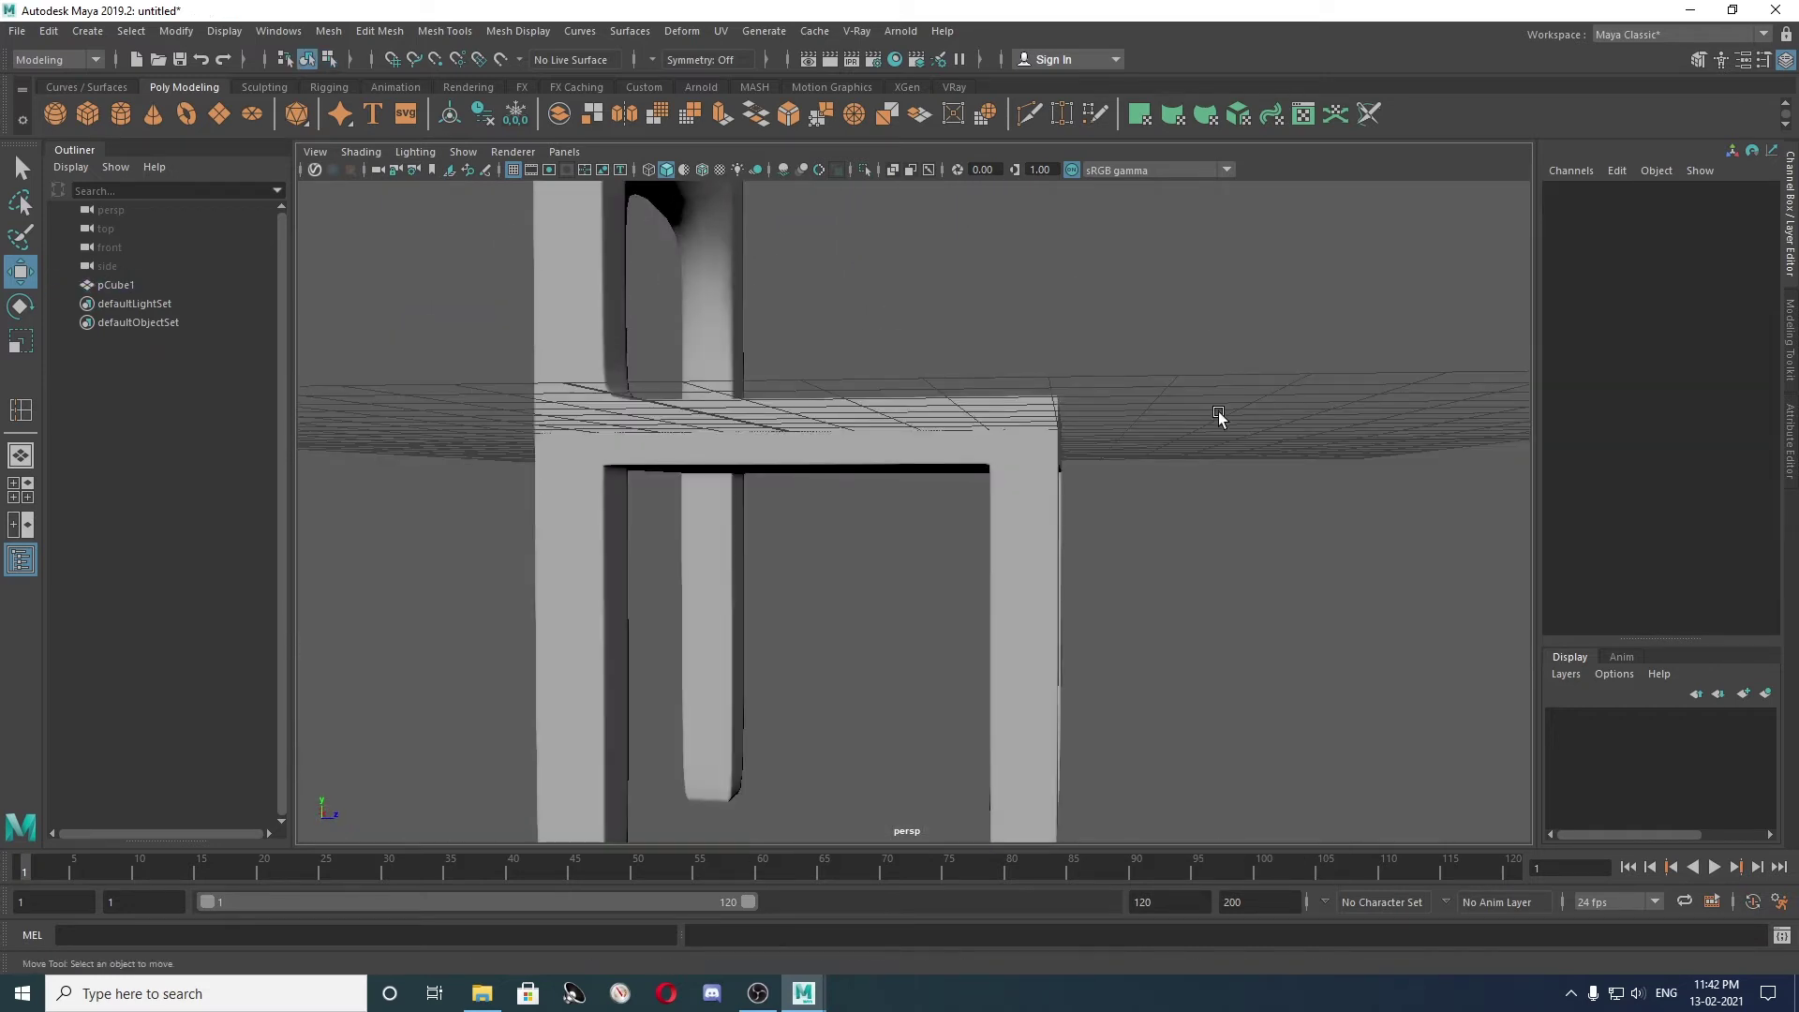
pyautogui.keyDown('alt'); pyautogui.moveTo(1040, 464); pyautogui.dragTo(770, 452); pyautogui.keyUp('alt')
pyautogui.scroll(2, 684, 495)
pyautogui.scroll(3, 590, 455)
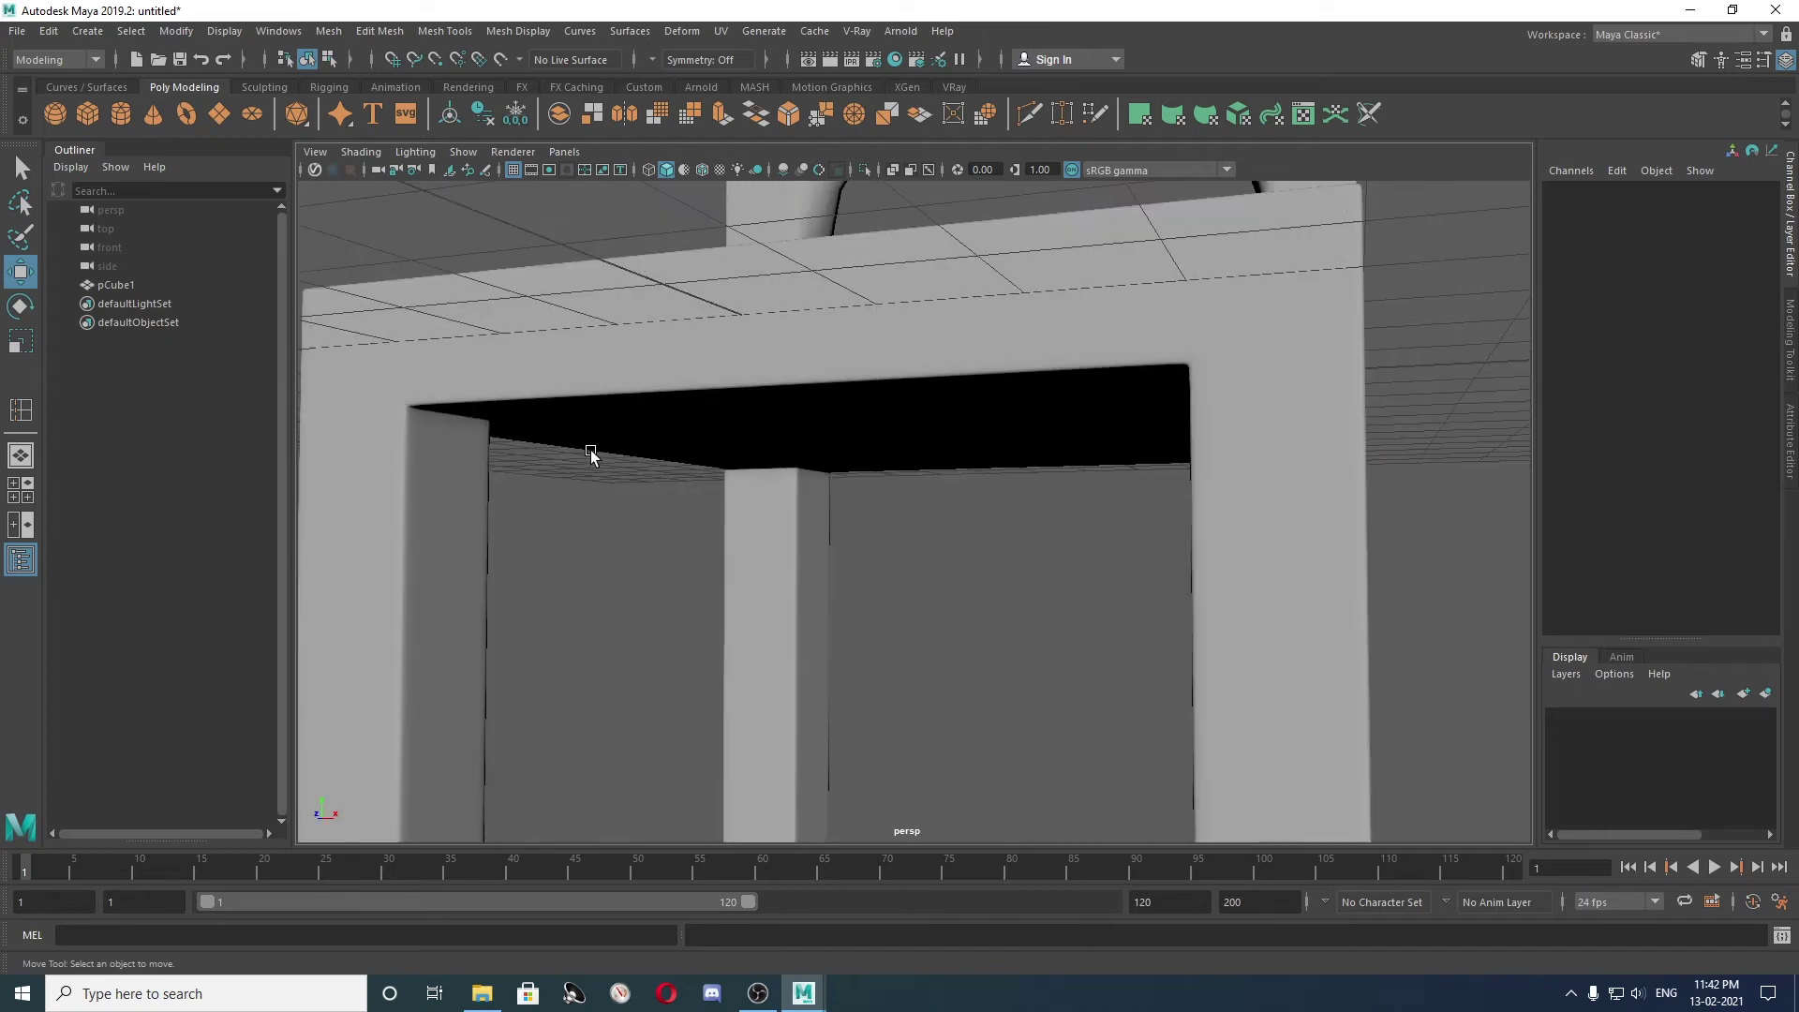
pyautogui.moveTo(448, 403)
pyautogui.keyDown('alt'); pyautogui.mouseDown()
pyautogui.moveTo(662, 441)
pyautogui.moveTo(619, 429)
pyautogui.moveTo(903, 446)
pyautogui.mouseUp(); pyautogui.keyUp('alt')
pyautogui.keyDown('alt'); pyautogui.moveTo(530, 429); pyautogui.dragTo(369, 375); pyautogui.keyUp('alt')
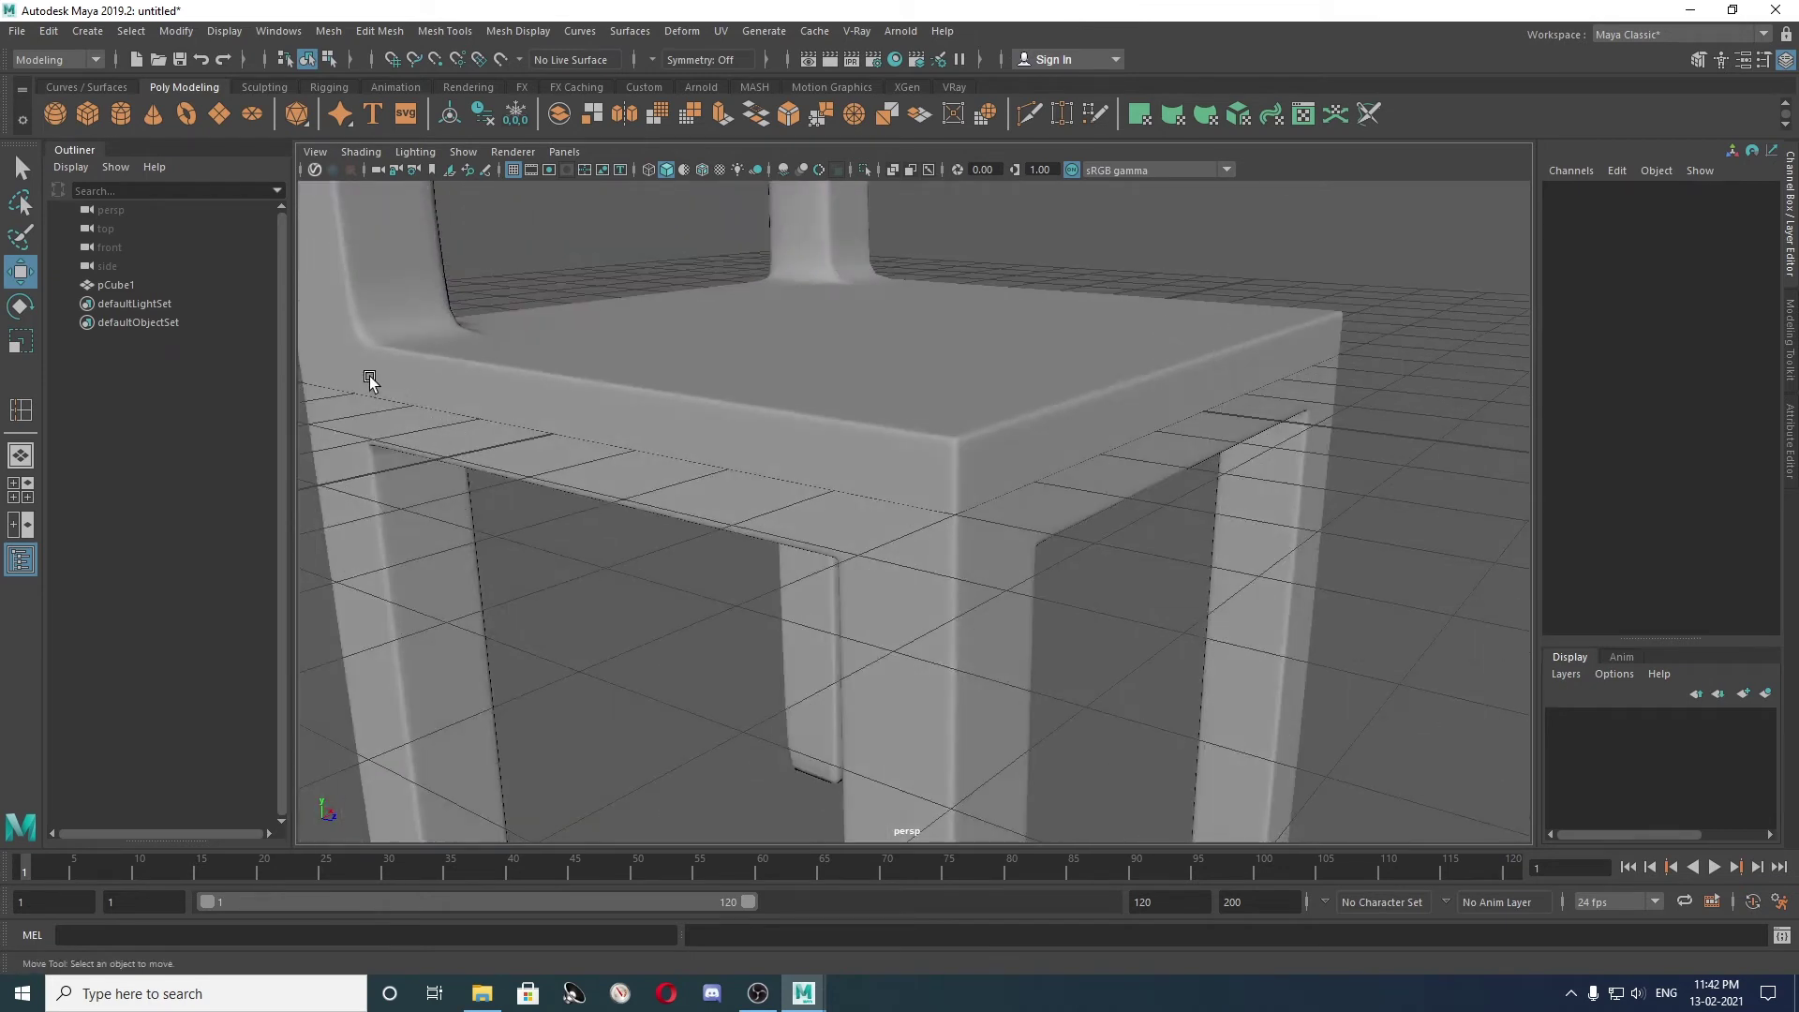
pyautogui.moveTo(543, 459)
pyautogui.keyDown('alt'); pyautogui.mouseDown()
pyautogui.moveTo(803, 554)
pyautogui.moveTo(786, 526)
pyautogui.moveTo(884, 649)
pyautogui.mouseUp(); pyautogui.keyUp('alt')
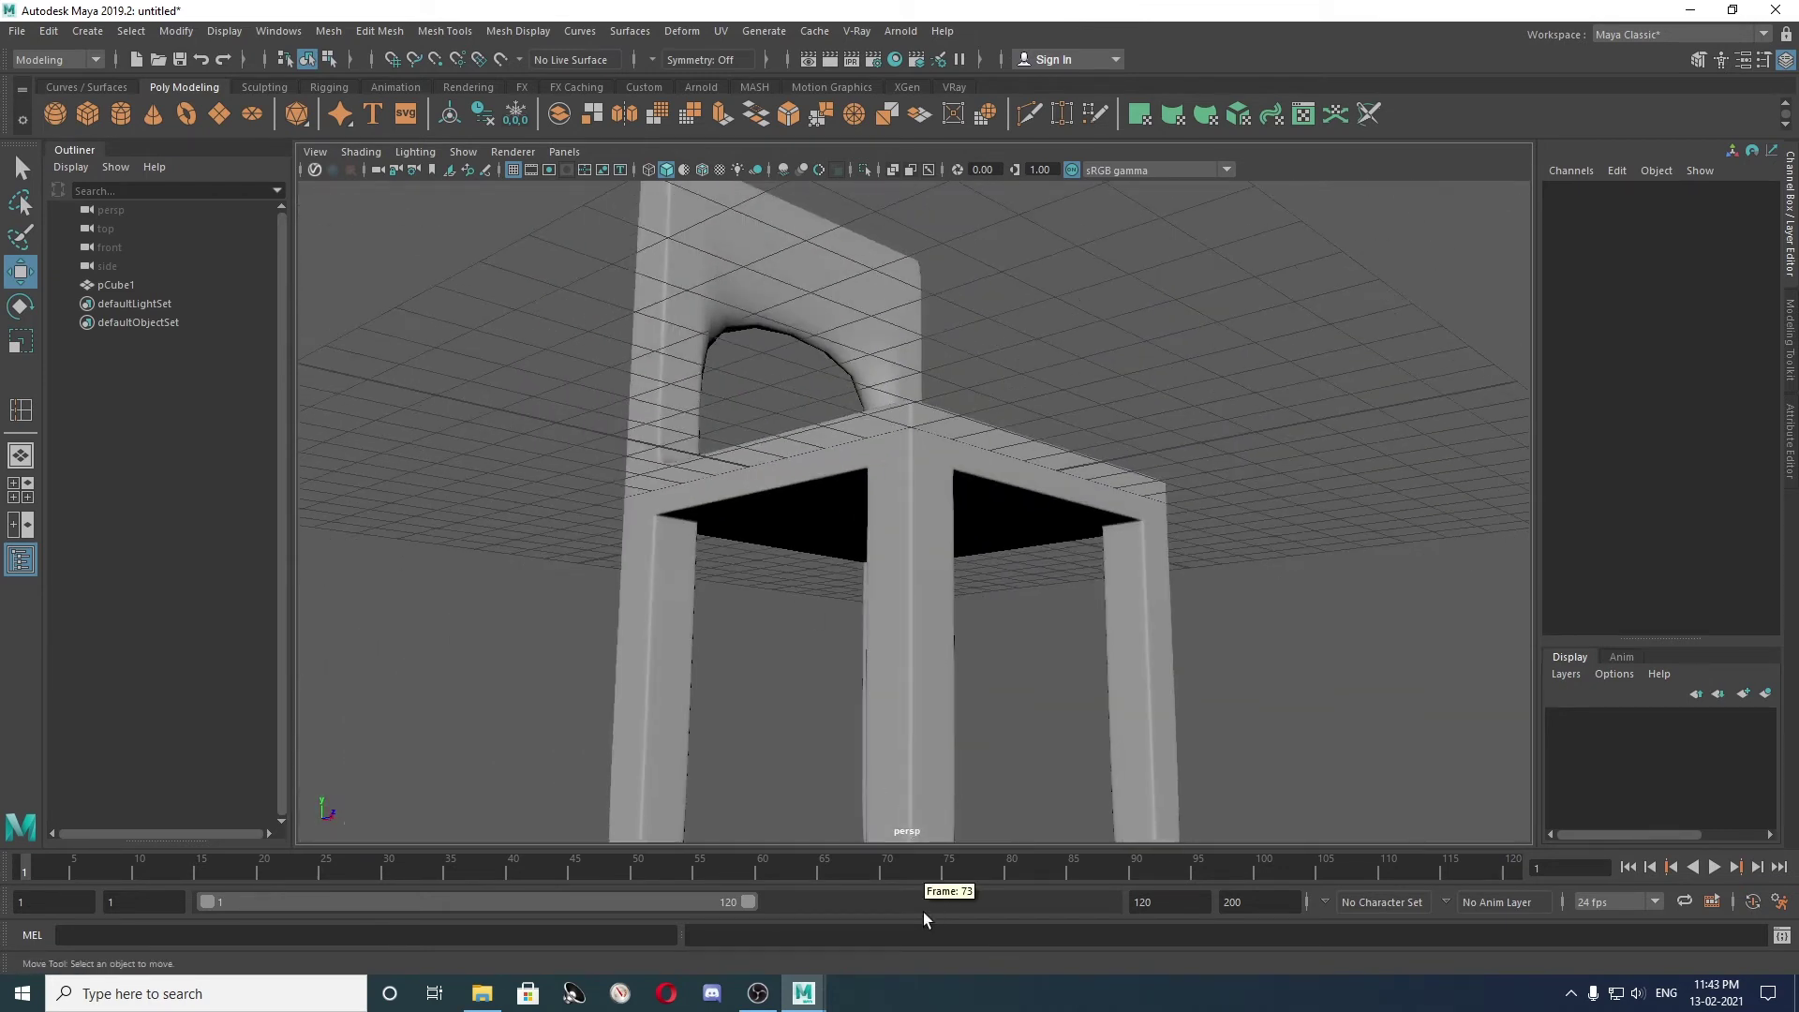
pyautogui.moveTo(863, 562)
pyautogui.keyDown('alt'); pyautogui.mouseDown()
pyautogui.moveTo(875, 434)
pyautogui.moveTo(944, 654)
pyautogui.moveTo(813, 384)
pyautogui.mouseUp(); pyautogui.keyUp('alt')
pyautogui.click(737, 296)
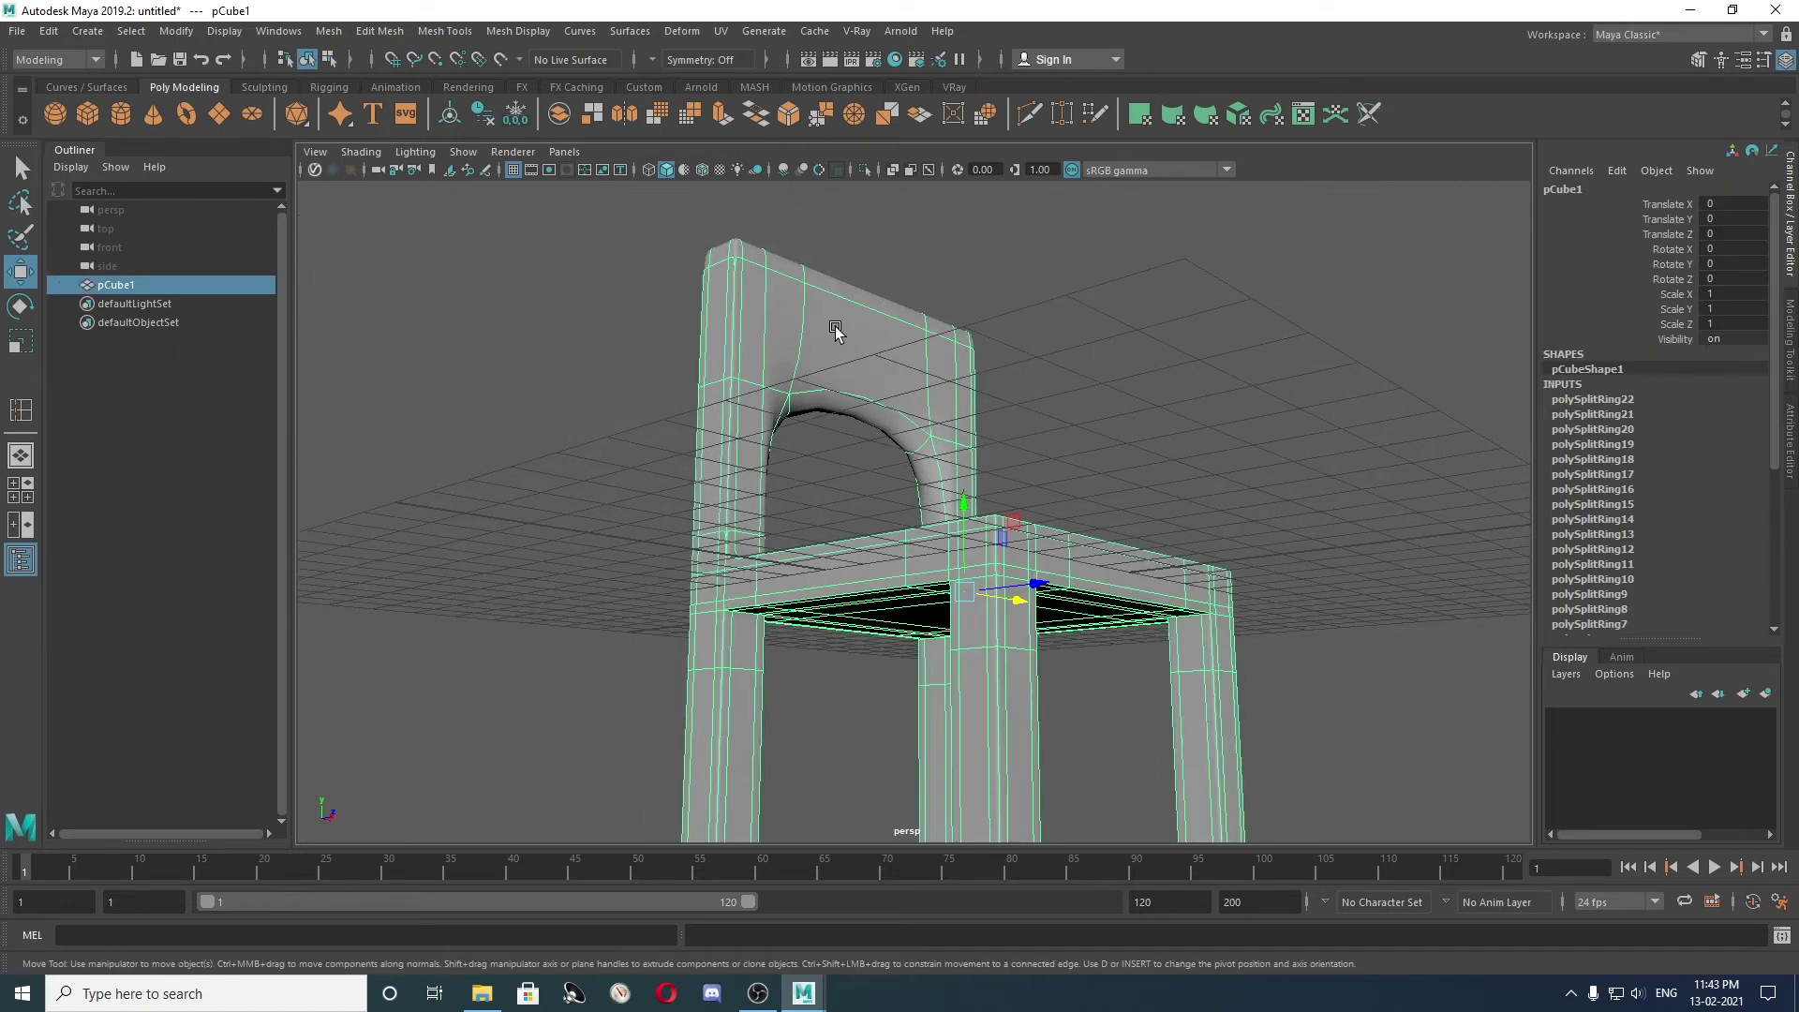
# Return to the unsmoothed chair and start Insert Edge Loop from Mesh Tools.
pyautogui.press('1')
pyautogui.keyDown('alt'); pyautogui.moveTo(805, 364); pyautogui.dragTo(693, 133); pyautogui.keyUp('alt')
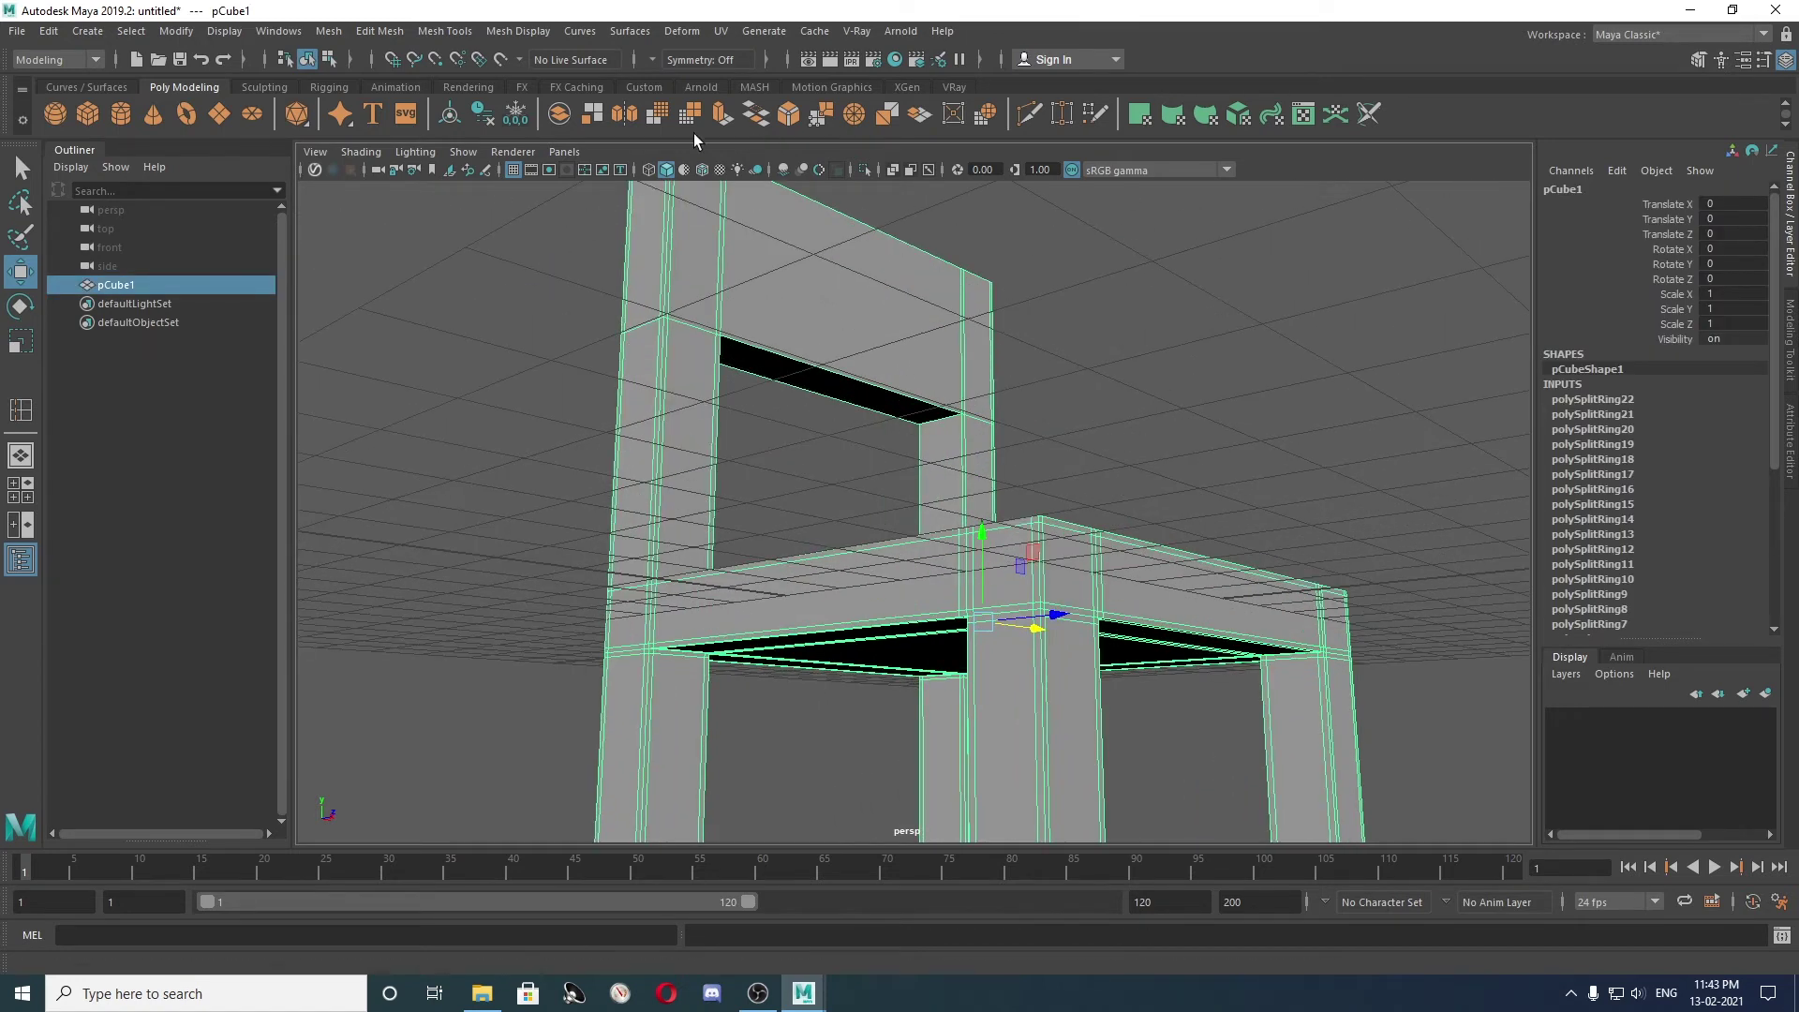
pyautogui.click(436, 32)
pyautogui.click(470, 173)
pyautogui.moveTo(602, 373)
pyautogui.keyDown('alt'); pyautogui.mouseDown()
pyautogui.moveTo(694, 418)
pyautogui.moveTo(622, 566)
pyautogui.mouseUp(); pyautogui.keyUp('alt')
pyautogui.moveTo(494, 597)
pyautogui.keyDown('alt'); pyautogui.mouseDown()
pyautogui.moveTo(503, 575)
pyautogui.moveTo(943, 525)
pyautogui.moveTo(1070, 554)
pyautogui.moveTo(970, 592)
pyautogui.moveTo(1084, 522)
pyautogui.moveTo(902, 541)
pyautogui.mouseUp(); pyautogui.keyUp('alt')
# Insert edge loops on the back post and at the backrest corner.
pyautogui.click(942, 601)
pyautogui.moveTo(708, 525)
pyautogui.keyDown('alt'); pyautogui.mouseDown()
pyautogui.moveTo(1192, 514)
pyautogui.moveTo(547, 516)
pyautogui.moveTo(896, 569)
pyautogui.mouseUp(); pyautogui.keyUp('alt')
pyautogui.click(448, 515)
pyautogui.moveTo(1195, 579)
pyautogui.keyDown('alt'); pyautogui.mouseDown(button='middle')
pyautogui.moveTo(1016, 341)
pyautogui.moveTo(1000, 268)
pyautogui.moveTo(1064, 570)
pyautogui.moveTo(987, 464)
pyautogui.mouseUp(button='middle'); pyautogui.keyUp('alt')
pyautogui.keyDown('alt'); pyautogui.moveTo(864, 416); pyautogui.dragTo(815, 413); pyautogui.keyUp('alt')
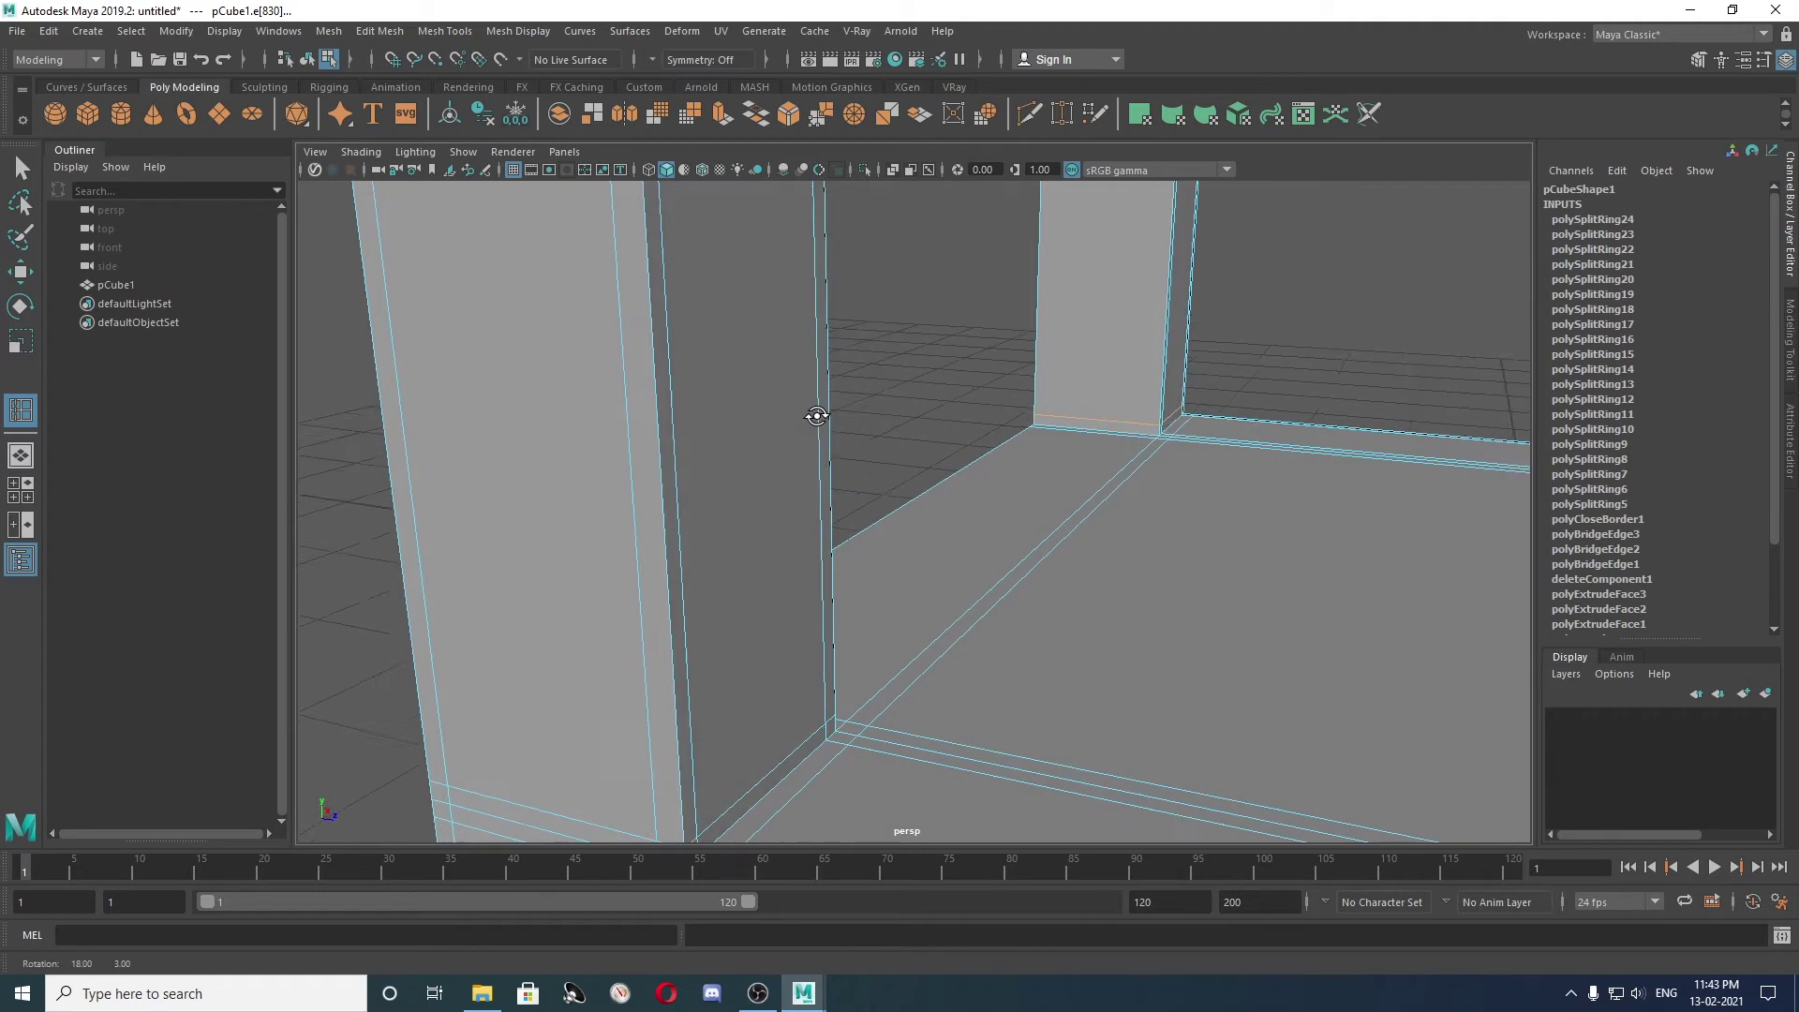
pyautogui.moveTo(807, 418)
pyautogui.keyDown('alt'); pyautogui.mouseDown(button='middle')
pyautogui.moveTo(884, 652)
pyautogui.moveTo(864, 513)
pyautogui.mouseUp(button='middle'); pyautogui.keyUp('alt')
pyautogui.moveTo(864, 513)
pyautogui.keyDown('alt'); pyautogui.mouseDown()
pyautogui.moveTo(815, 453)
pyautogui.moveTo(853, 675)
pyautogui.mouseUp(); pyautogui.keyUp('alt')
pyautogui.click(790, 506)
pyautogui.click(784, 442)
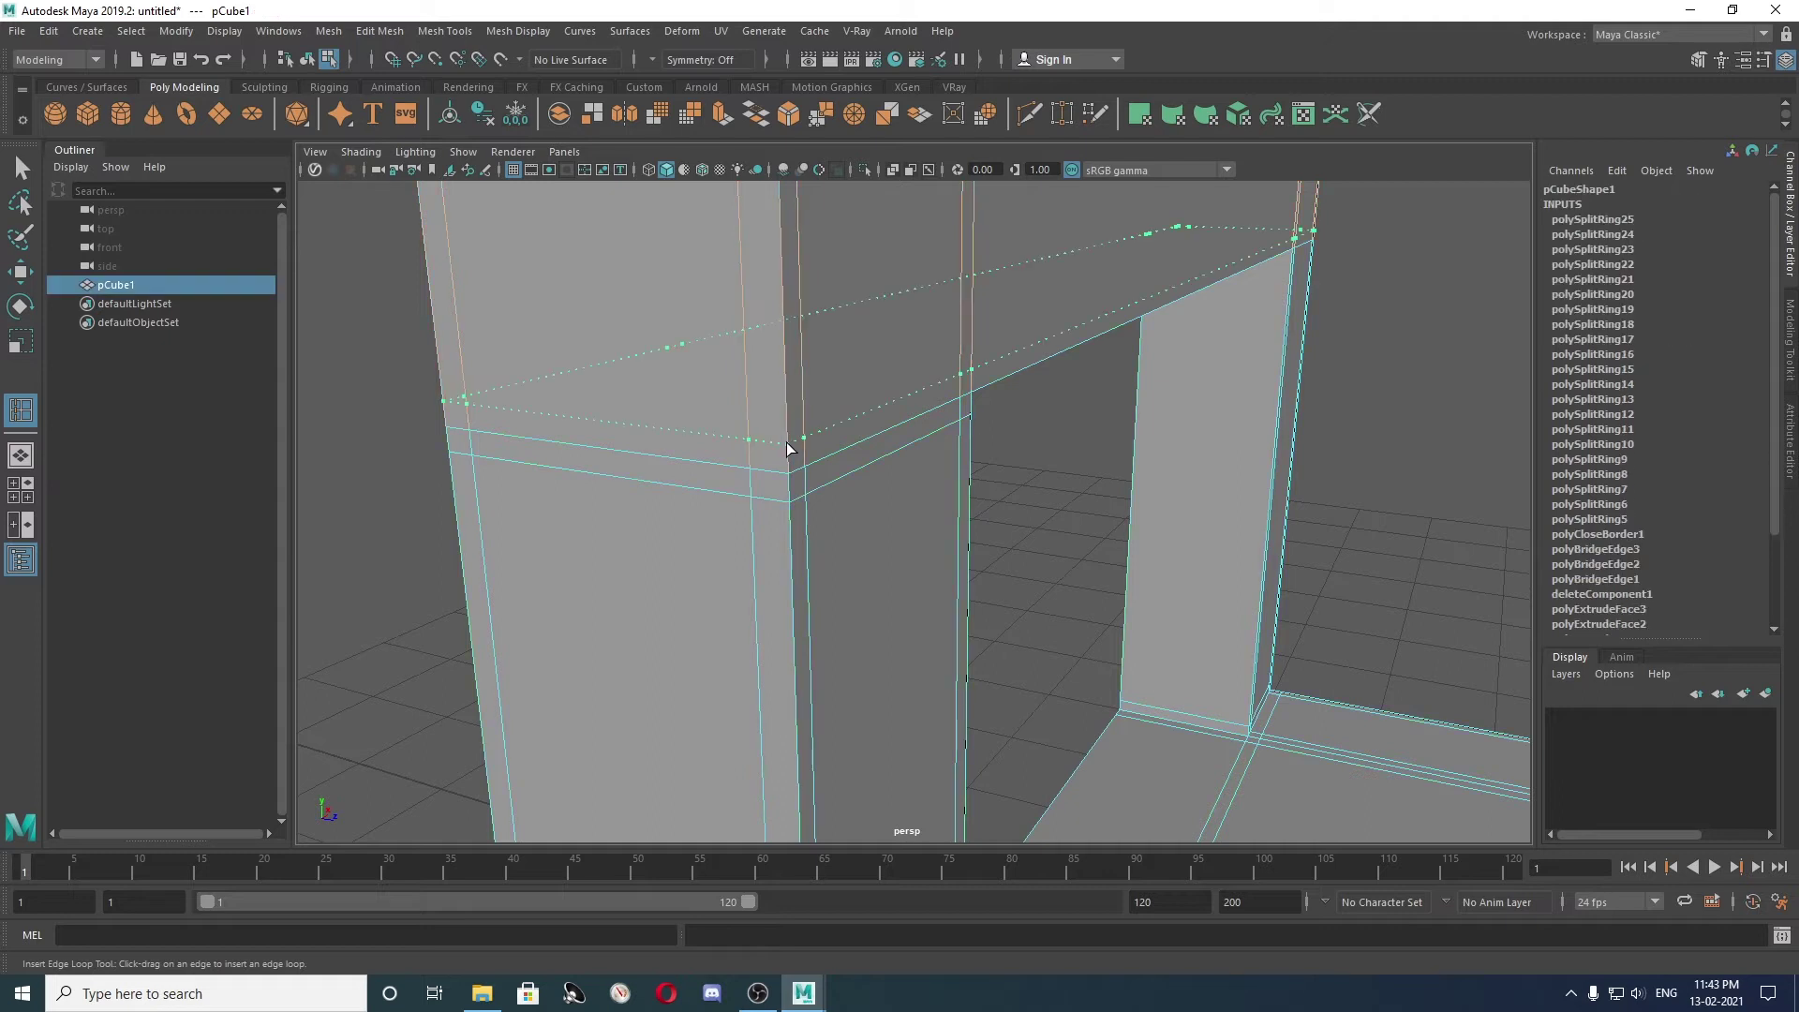
pyautogui.moveTo(829, 368)
pyautogui.keyDown('alt'); pyautogui.mouseDown(button='right')
pyautogui.moveTo(877, 743)
pyautogui.moveTo(843, 659)
pyautogui.moveTo(871, 429)
pyautogui.mouseUp(button='right'); pyautogui.keyUp('alt')
# Insert edge loops along the backrest beam, its underside and the post corner.
pyautogui.click(911, 375)
pyautogui.moveTo(908, 369)
pyautogui.keyDown('alt'); pyautogui.mouseDown()
pyautogui.moveTo(972, 382)
pyautogui.moveTo(778, 352)
pyautogui.mouseUp(); pyautogui.keyUp('alt')
pyautogui.click(1124, 614)
pyautogui.keyDown('alt'); pyautogui.moveTo(1009, 594); pyautogui.dragTo(1113, 599); pyautogui.keyUp('alt')
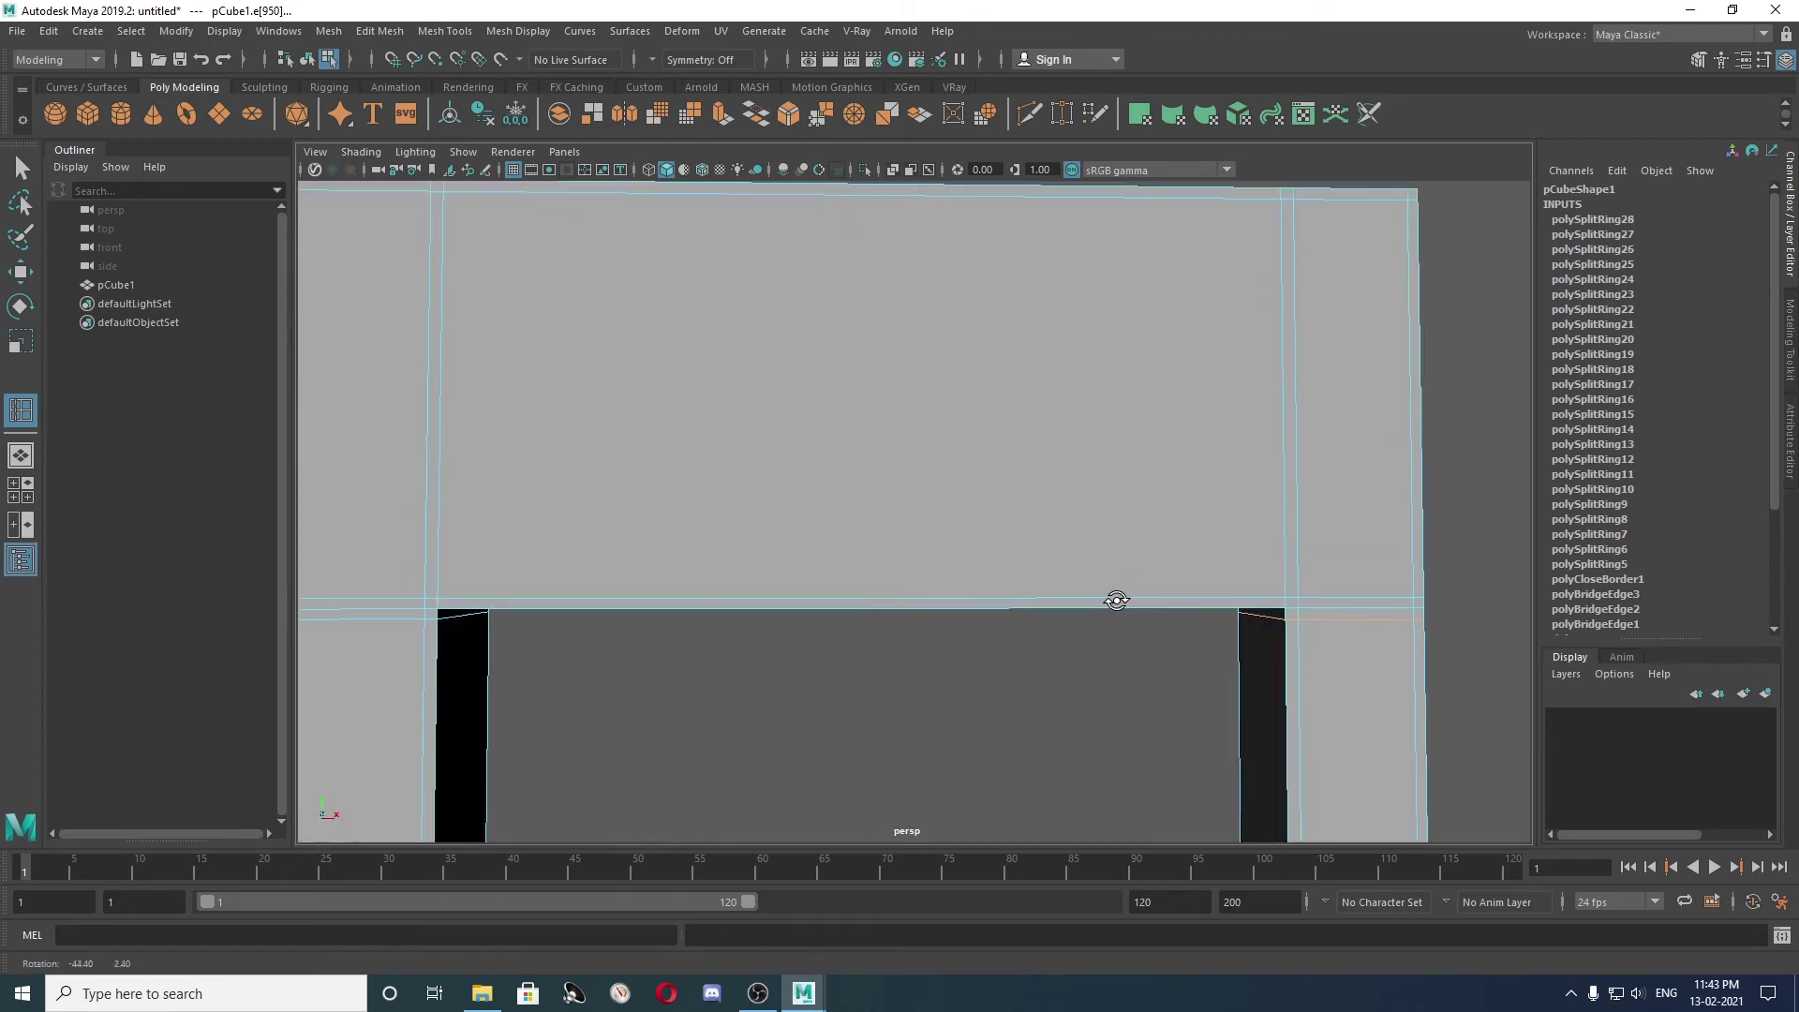
pyautogui.click(1273, 599)
pyautogui.moveTo(1273, 599)
pyautogui.keyDown('alt'); pyautogui.mouseDown()
pyautogui.moveTo(674, 581)
pyautogui.moveTo(513, 635)
pyautogui.mouseUp(); pyautogui.keyUp('alt')
pyautogui.click(558, 590)
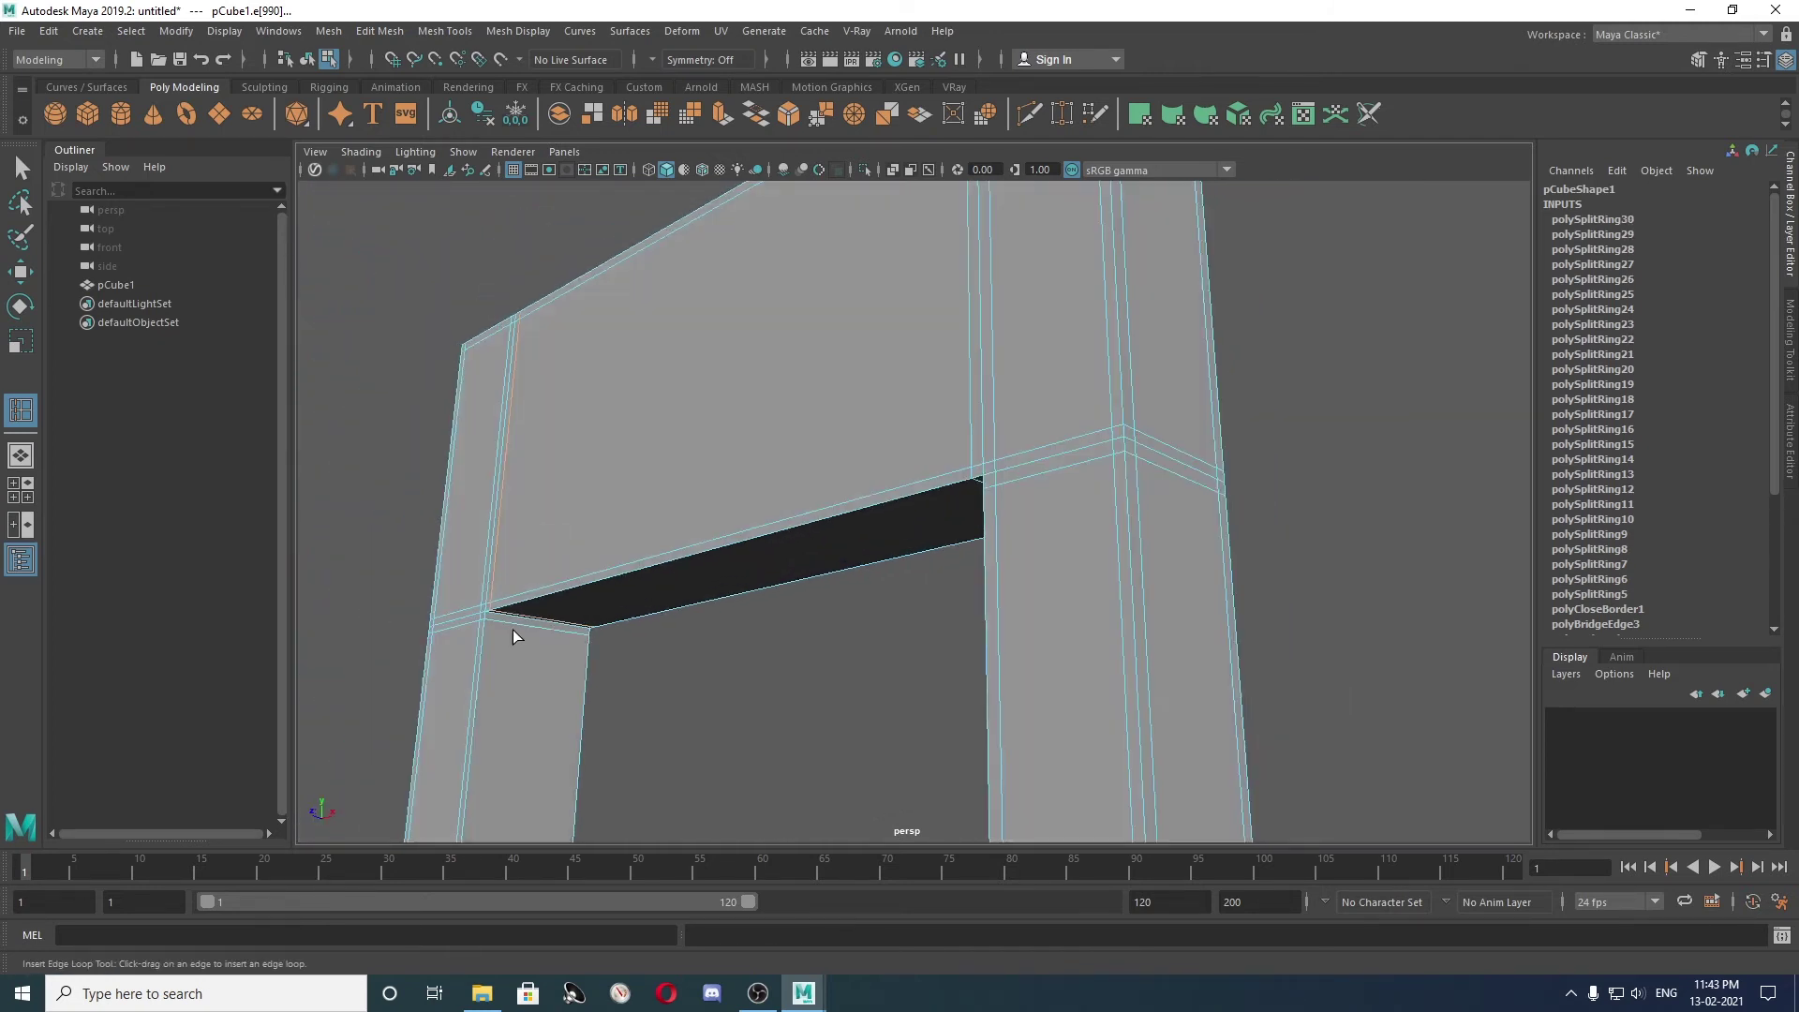
pyautogui.click(497, 621)
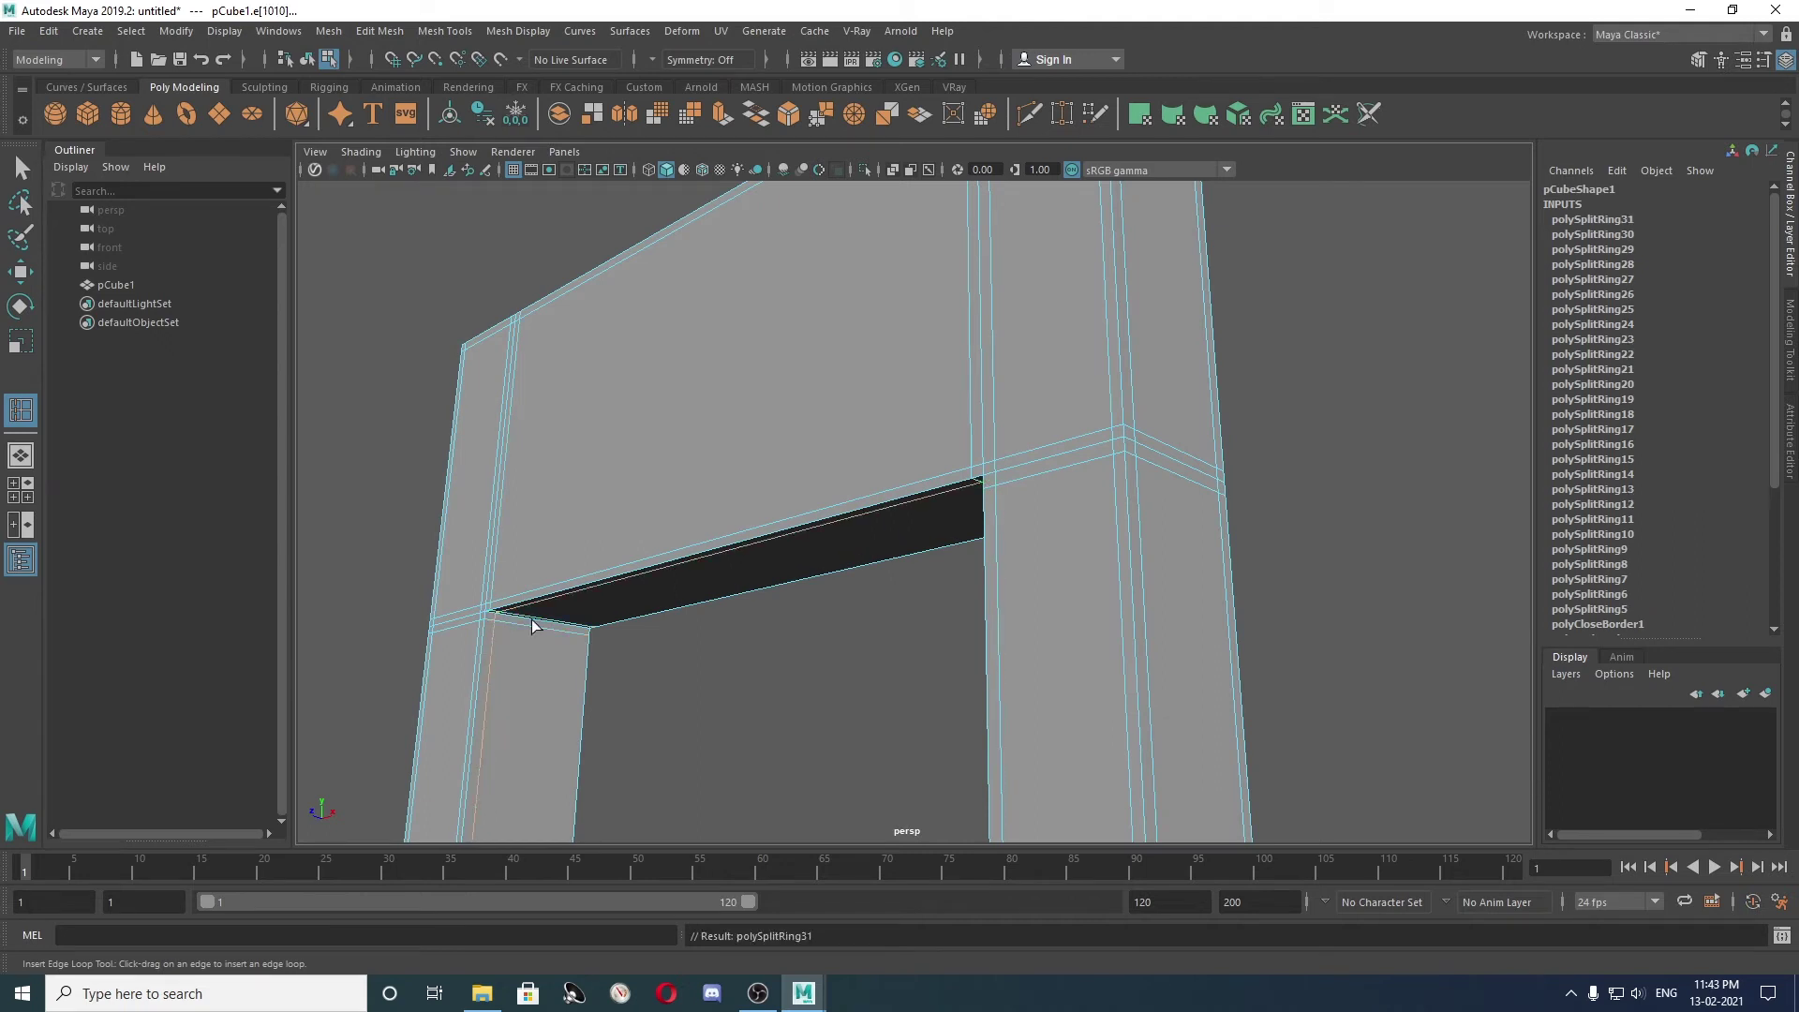
pyautogui.click(589, 645)
# Add supporting edge loops near the bottoms of the chair legs.
pyautogui.moveTo(706, 722)
pyautogui.keyDown('alt'); pyautogui.mouseDown()
pyautogui.moveTo(733, 461)
pyautogui.moveTo(779, 490)
pyautogui.moveTo(931, 498)
pyautogui.moveTo(1133, 465)
pyautogui.moveTo(1174, 492)
pyautogui.mouseUp(); pyautogui.keyUp('alt')
pyautogui.moveTo(1301, 647)
pyautogui.keyDown('alt'); pyautogui.mouseDown()
pyautogui.moveTo(1011, 305)
pyautogui.moveTo(890, 459)
pyautogui.mouseUp(); pyautogui.keyUp('alt')
pyautogui.scroll(2, 890, 457)
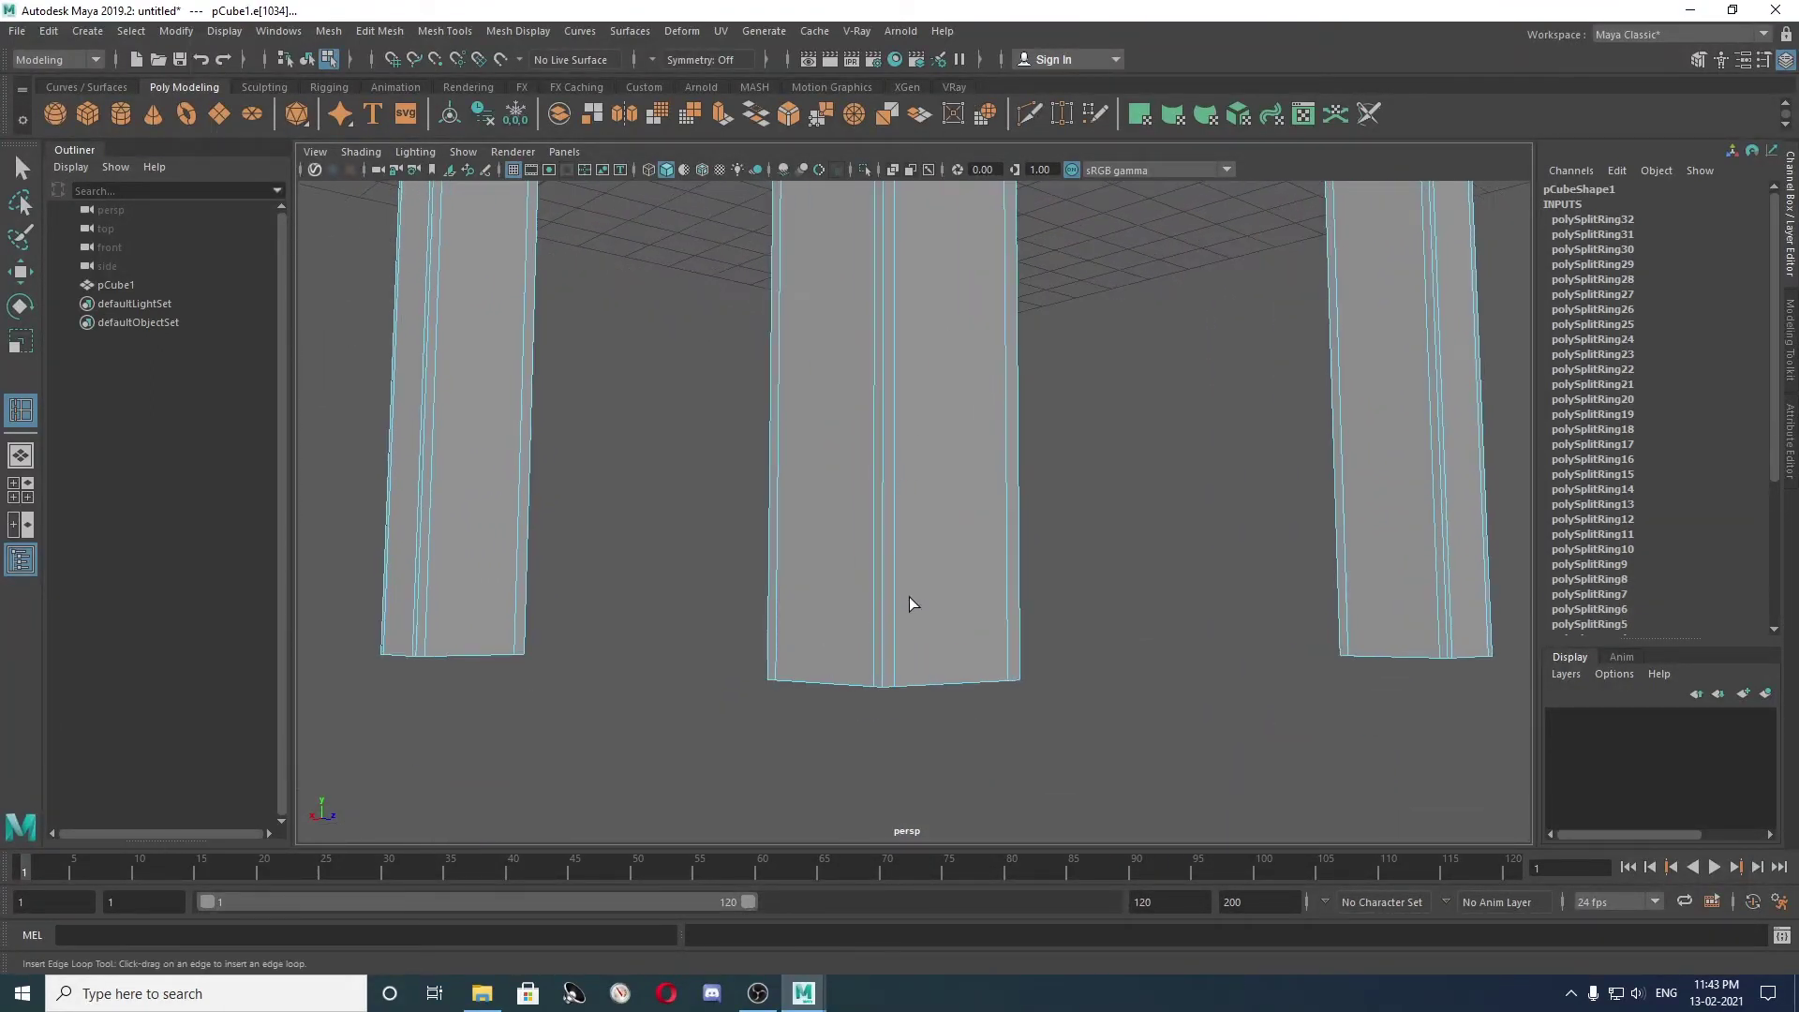
pyautogui.click(882, 675)
pyautogui.click(427, 653)
pyautogui.keyDown('alt'); pyautogui.moveTo(796, 590); pyautogui.dragTo(1025, 607); pyautogui.keyUp('alt')
pyautogui.click(1318, 639)
pyautogui.keyDown('alt'); pyautogui.moveTo(1447, 581); pyautogui.dragTo(850, 499, button='middle'); pyautogui.keyUp('alt')
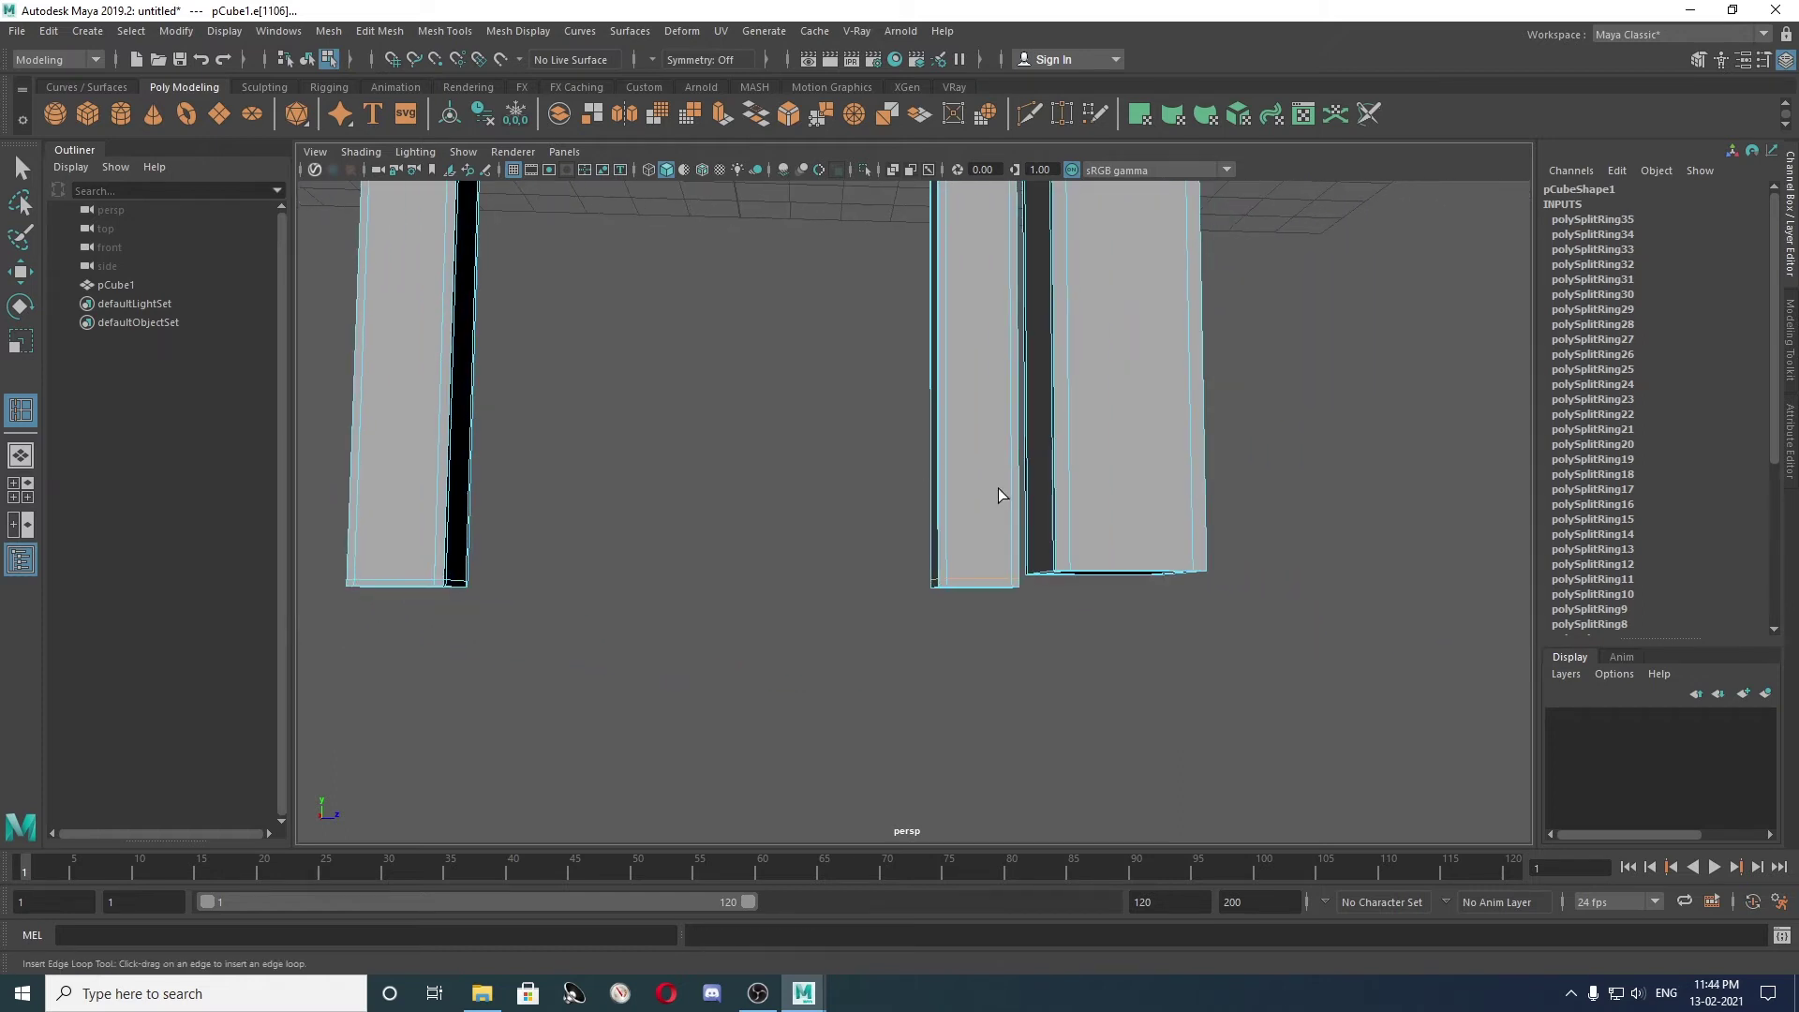
pyautogui.click(1072, 561)
pyautogui.keyDown('alt'); pyautogui.moveTo(1161, 558); pyautogui.dragTo(890, 579); pyautogui.keyUp('alt')
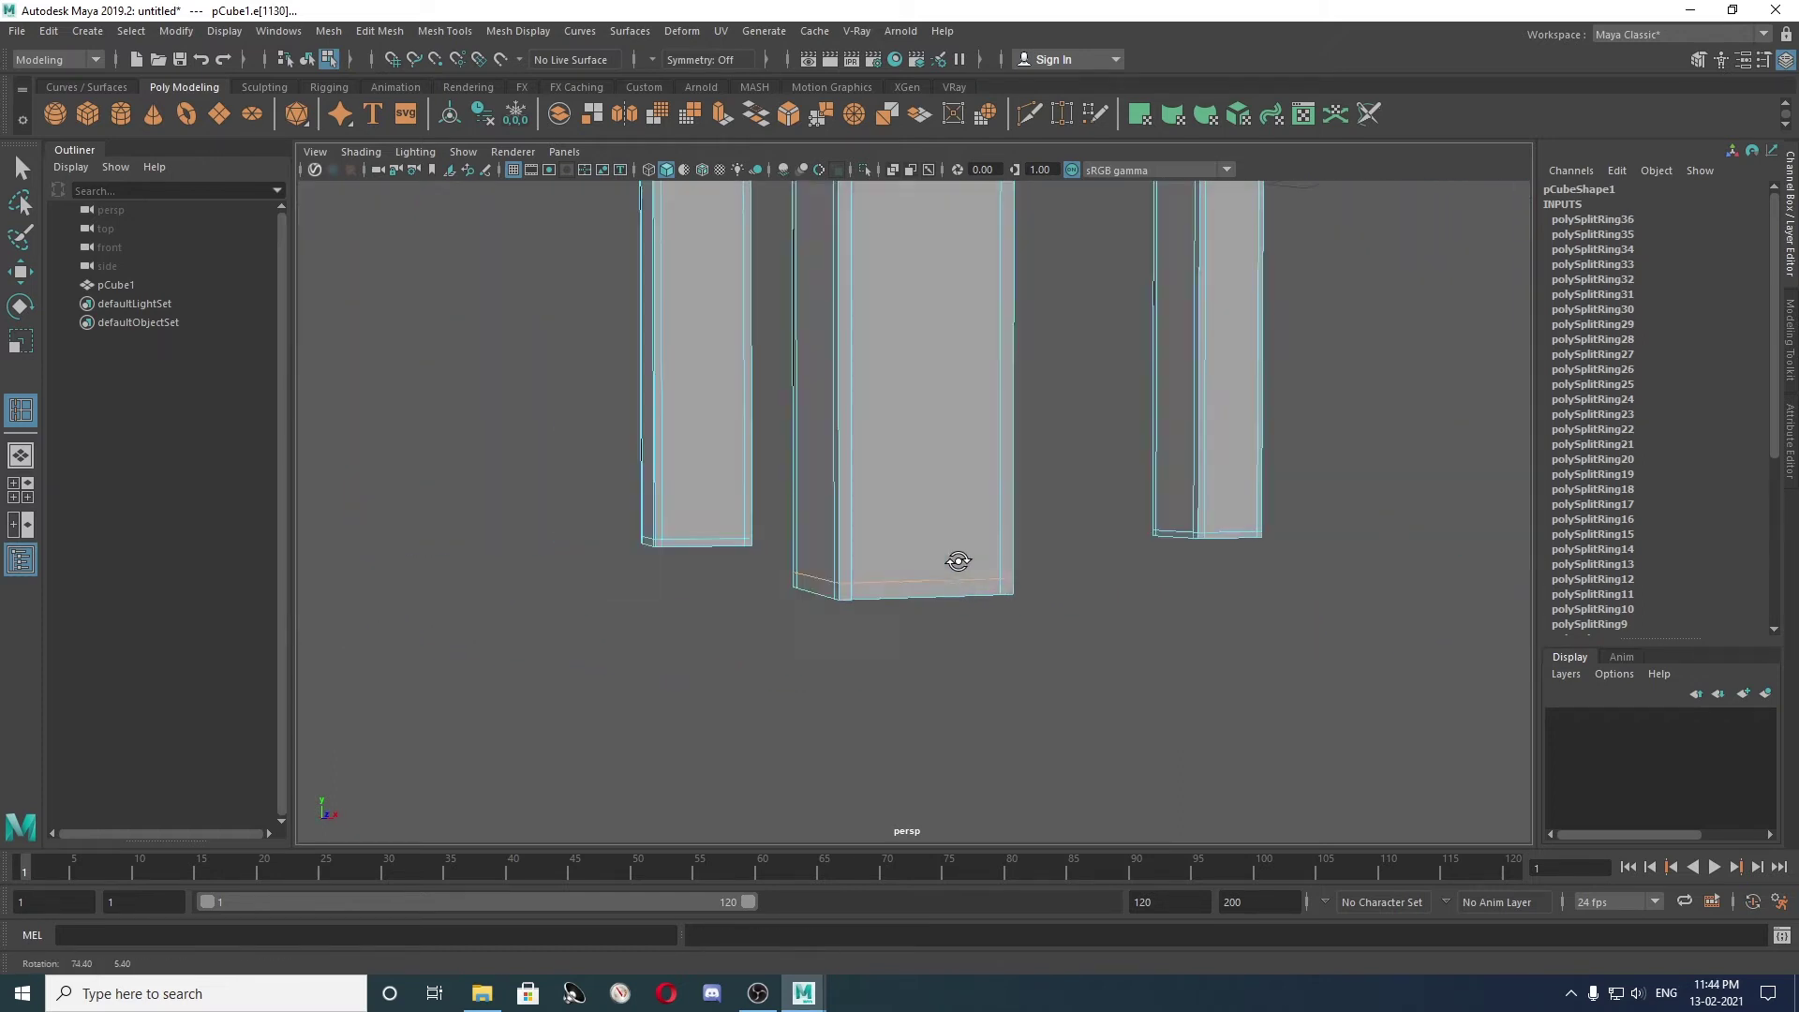
pyautogui.scroll(-3, 885, 580)
pyautogui.moveTo(1017, 536)
pyautogui.keyDown('alt'); pyautogui.mouseDown()
pyautogui.moveTo(1004, 660)
pyautogui.moveTo(1039, 610)
pyautogui.moveTo(1020, 610)
pyautogui.mouseUp(); pyautogui.keyUp('alt')
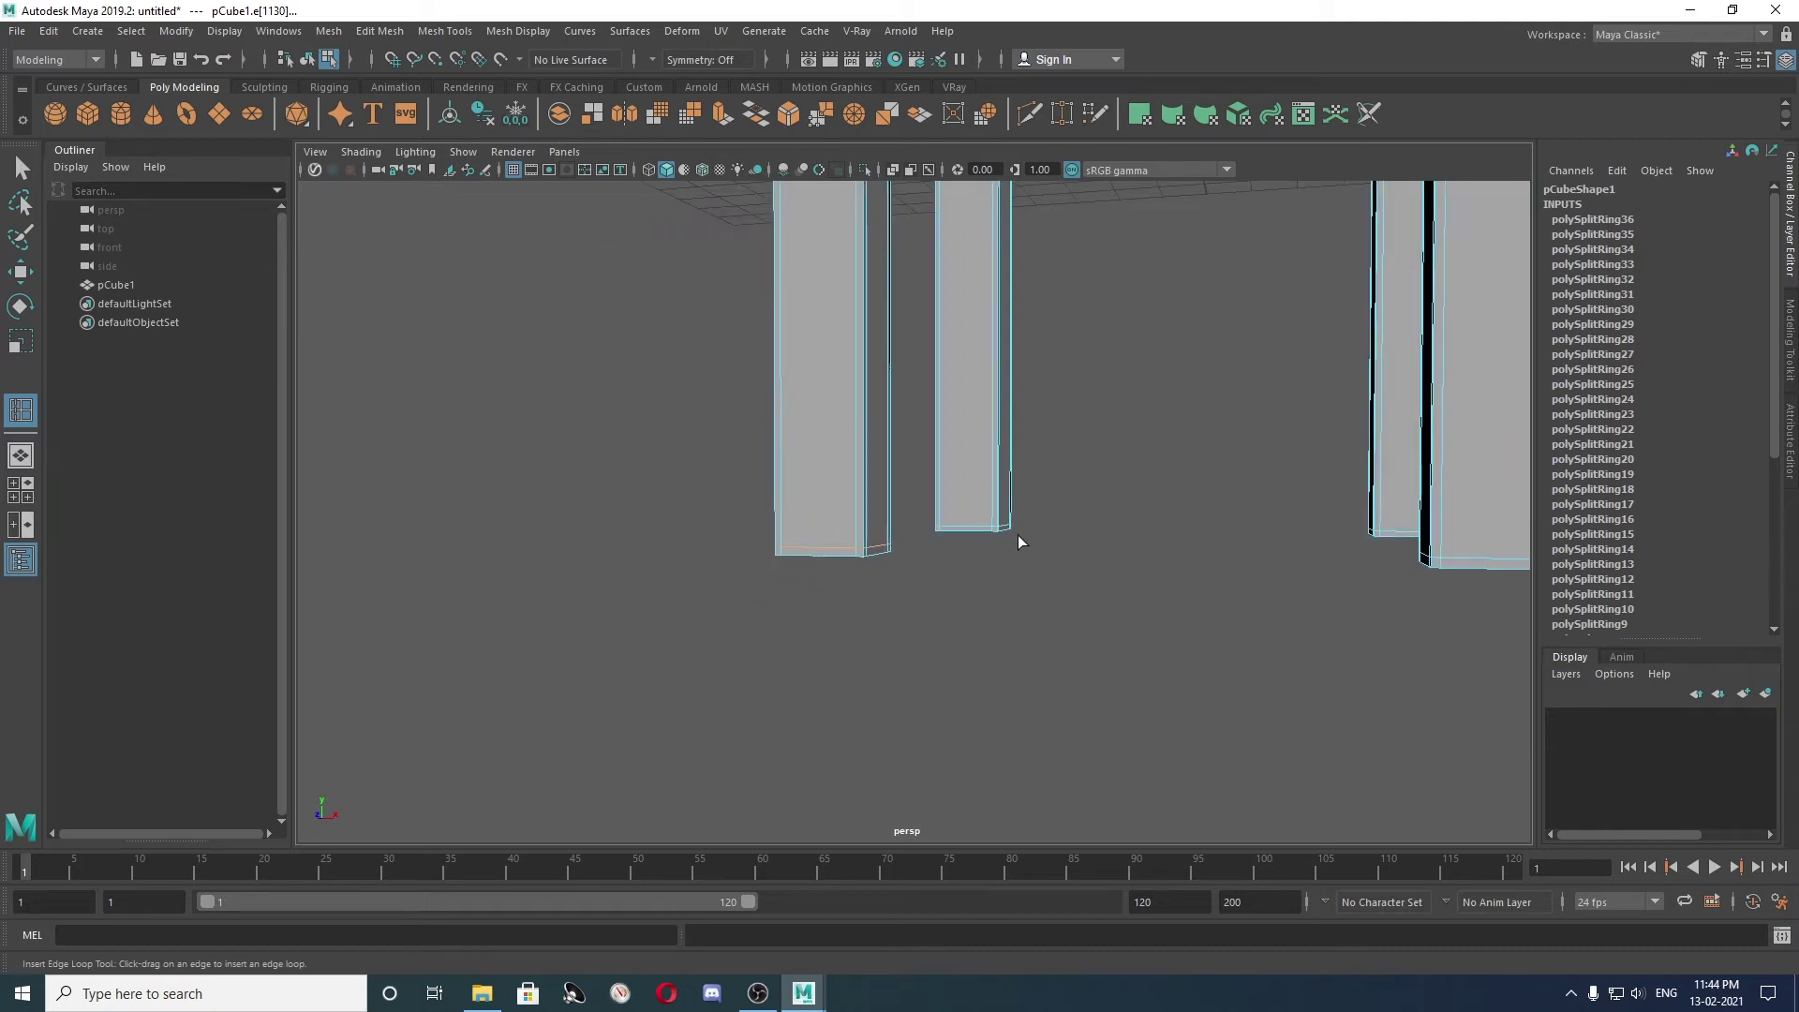
pyautogui.press('w')
pyautogui.click(1029, 632)
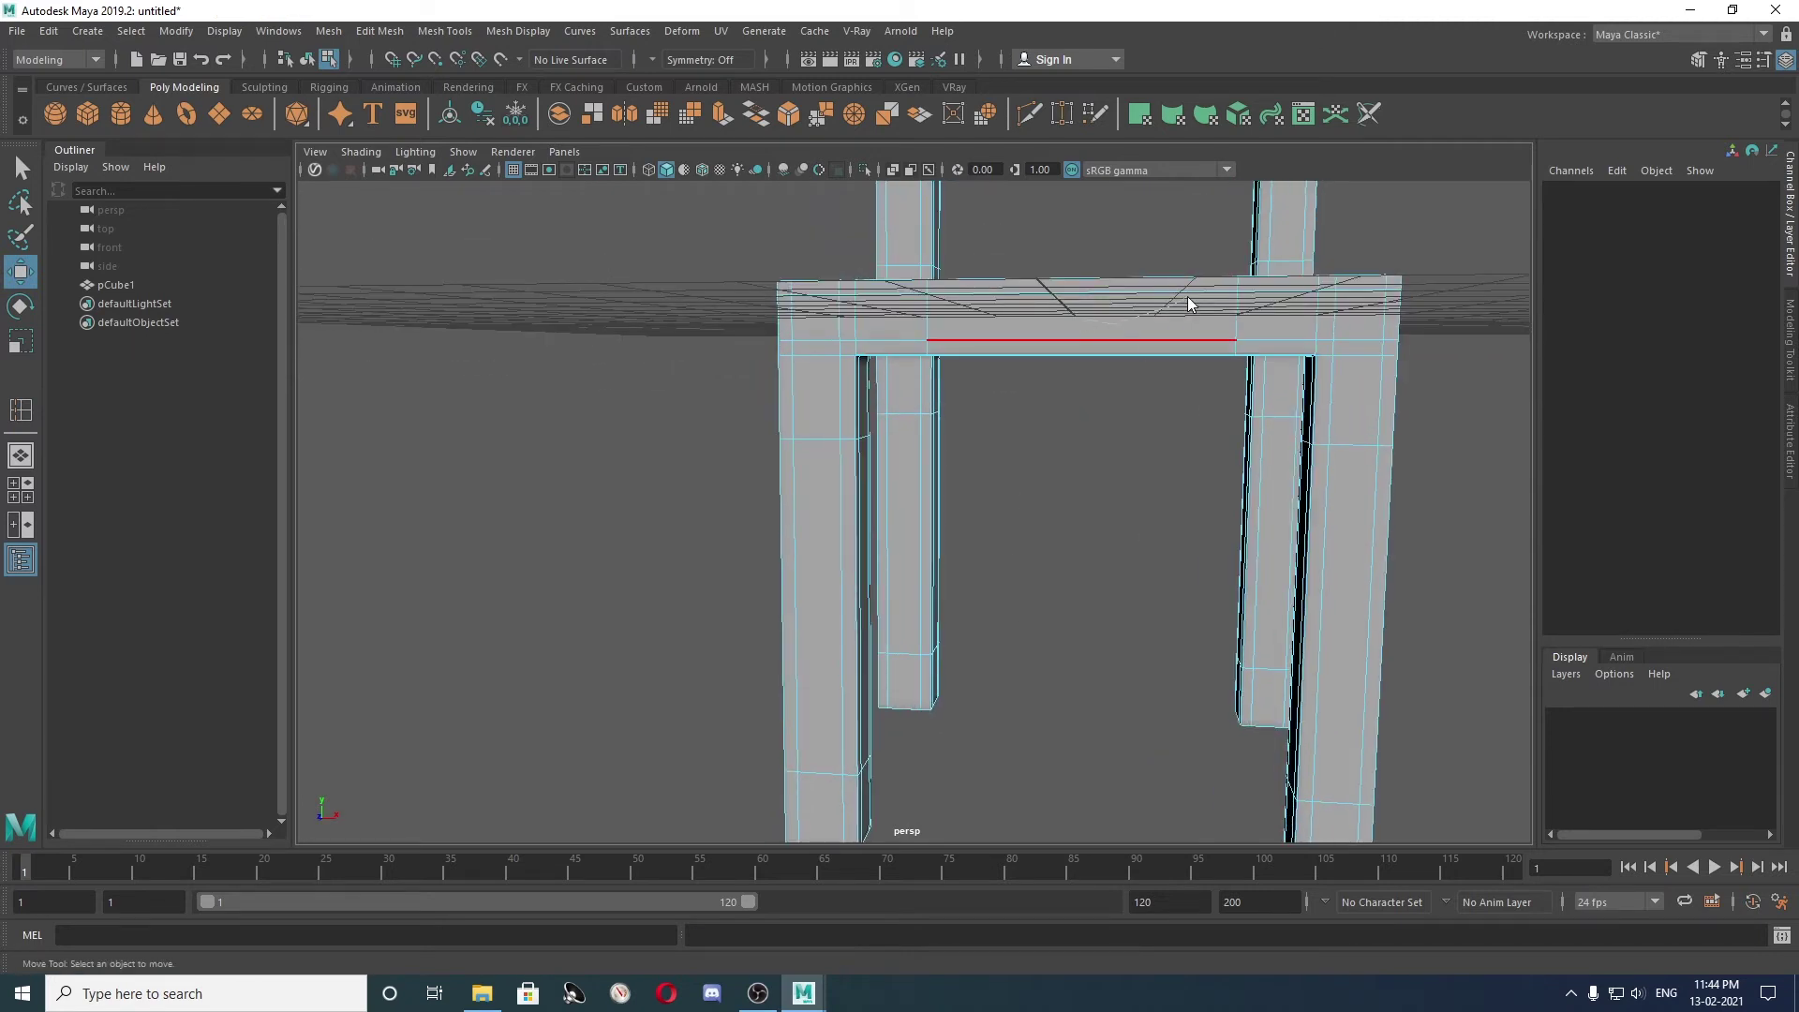
pyautogui.moveTo(1089, 319); pyautogui.dragTo(1098, 442, button='right')
pyautogui.click(1098, 442)
pyautogui.moveTo(1098, 442)
pyautogui.keyDown('alt'); pyautogui.mouseDown()
pyautogui.moveTo(1025, 533)
pyautogui.moveTo(880, 565)
pyautogui.moveTo(1233, 603)
pyautogui.moveTo(1245, 530)
pyautogui.moveTo(1168, 474)
pyautogui.moveTo(966, 551)
pyautogui.moveTo(895, 611)
pyautogui.moveTo(1065, 457)
pyautogui.mouseUp(); pyautogui.keyUp('alt')
pyautogui.click(1055, 446)
pyautogui.rightClick(1030, 418)
pyautogui.click(1122, 389)
pyautogui.click(1299, 393)
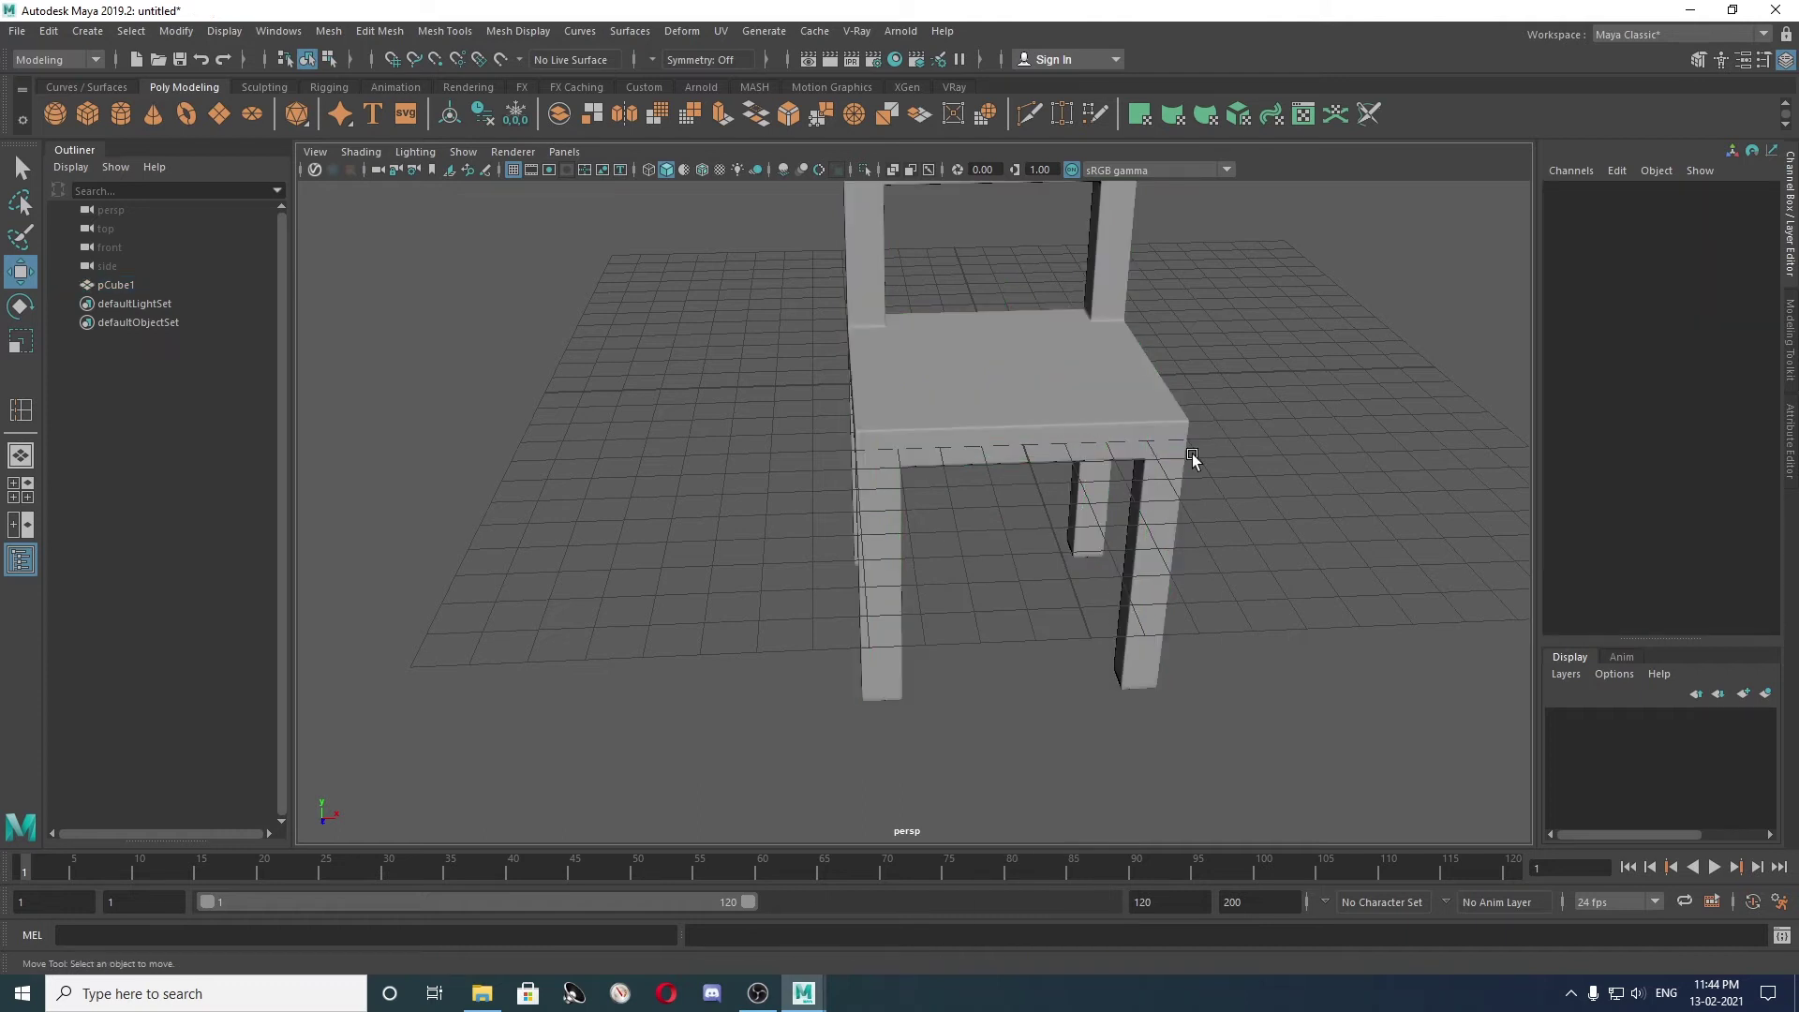
pyautogui.moveTo(1233, 431)
pyautogui.keyDown('alt'); pyautogui.mouseDown()
pyautogui.moveTo(1089, 485)
pyautogui.moveTo(916, 399)
pyautogui.moveTo(1208, 416)
pyautogui.moveTo(1137, 418)
pyautogui.mouseUp(); pyautogui.keyUp('alt')
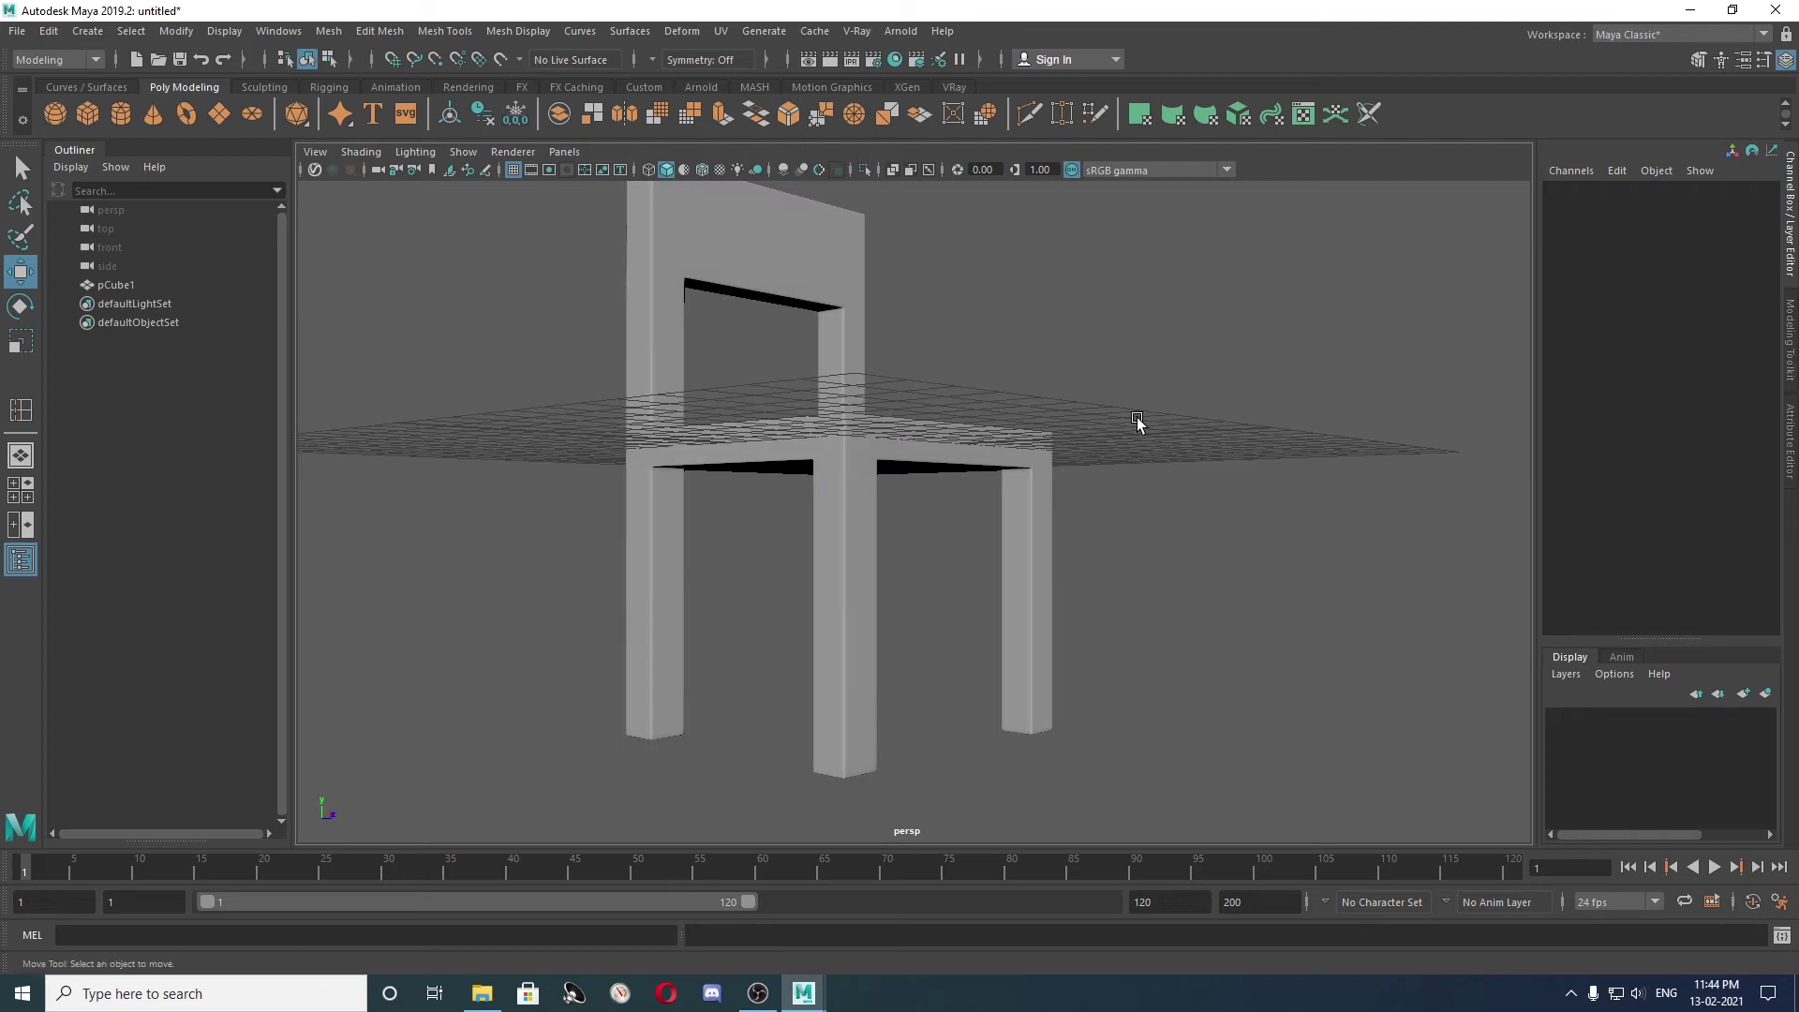
pyautogui.click(1028, 451)
pyautogui.click(1207, 455)
pyautogui.click(1028, 505)
pyautogui.click(1277, 581)
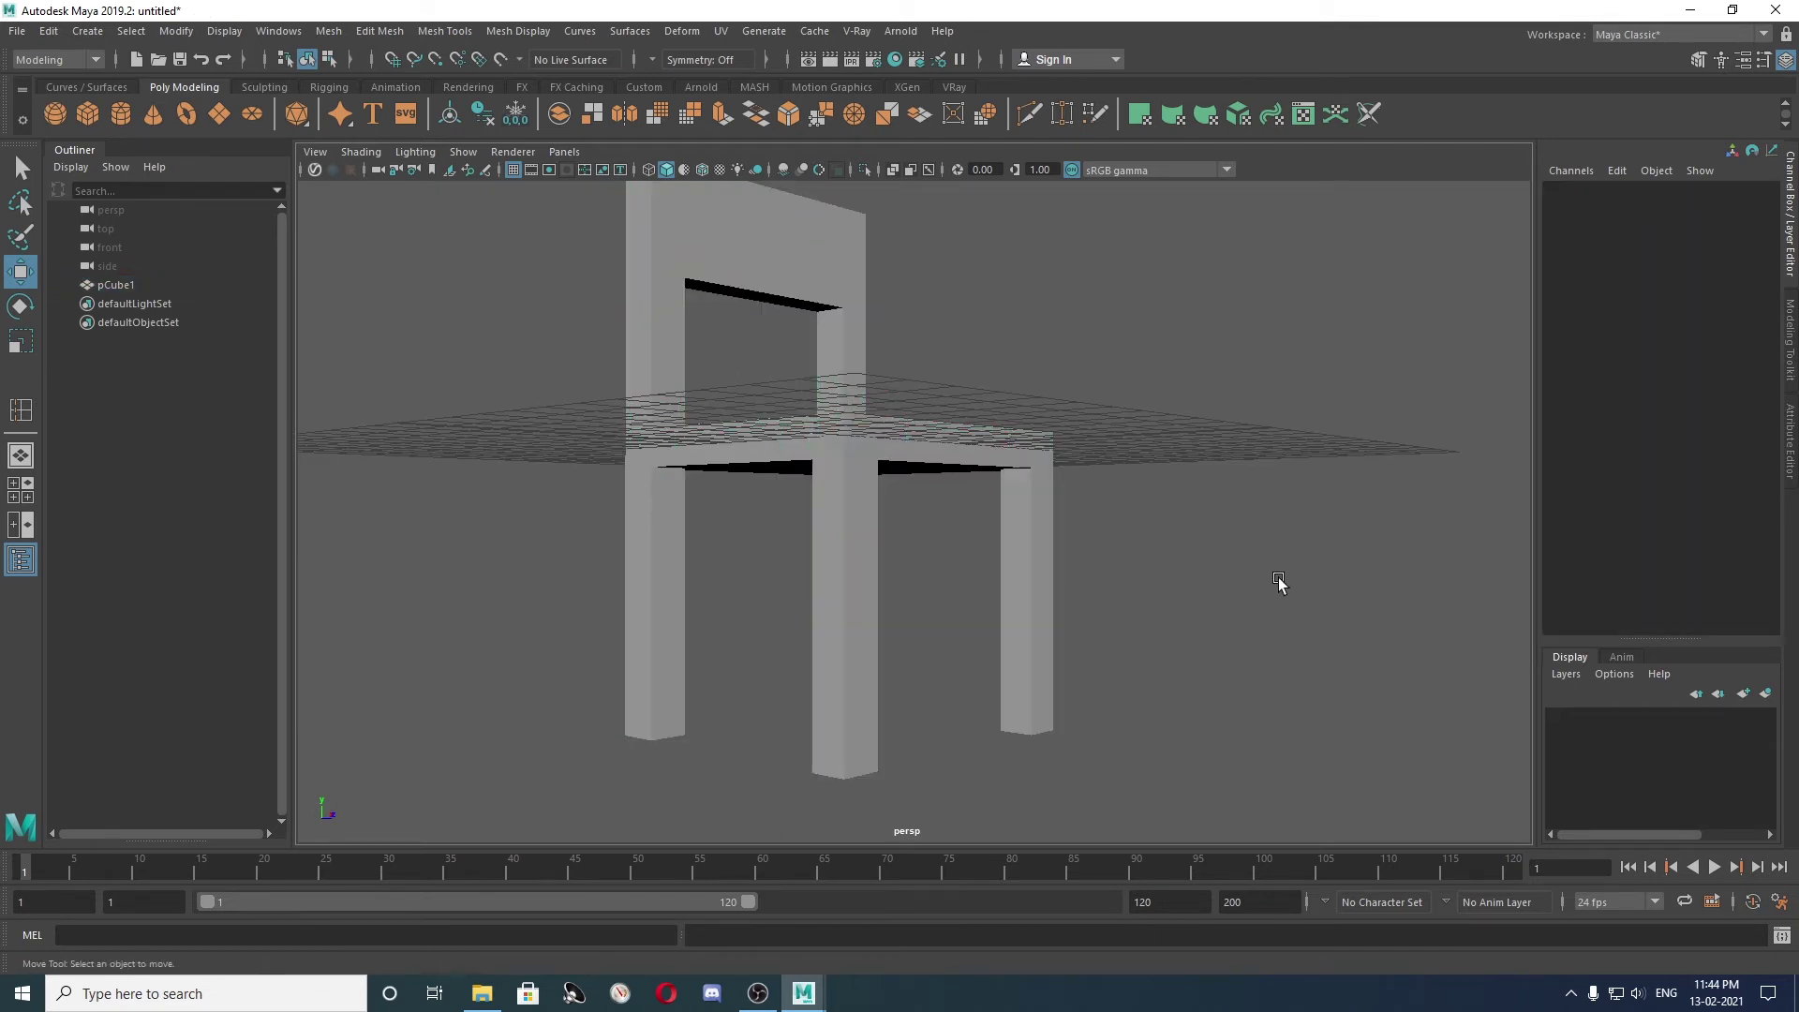
pyautogui.click(811, 431)
pyautogui.click(1197, 489)
pyautogui.keyDown('alt'); pyautogui.moveTo(1197, 490); pyautogui.dragTo(948, 401); pyautogui.keyUp('alt')
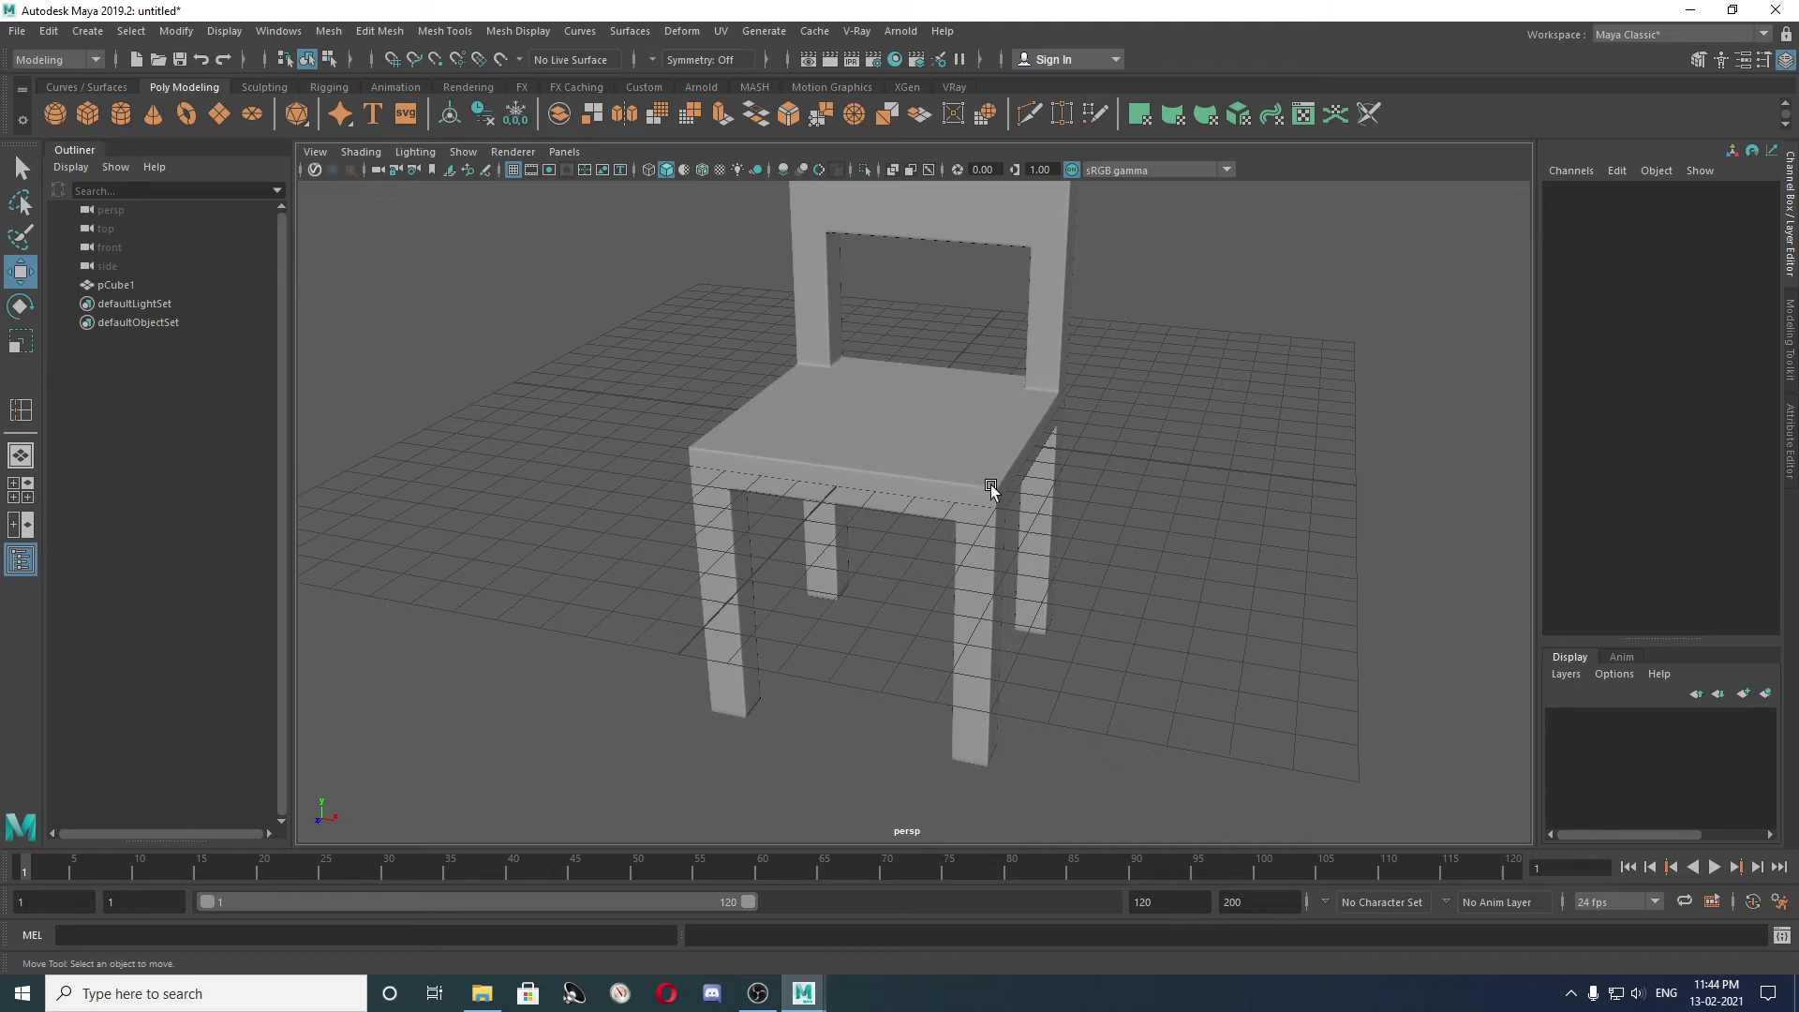
pyautogui.click(880, 489)
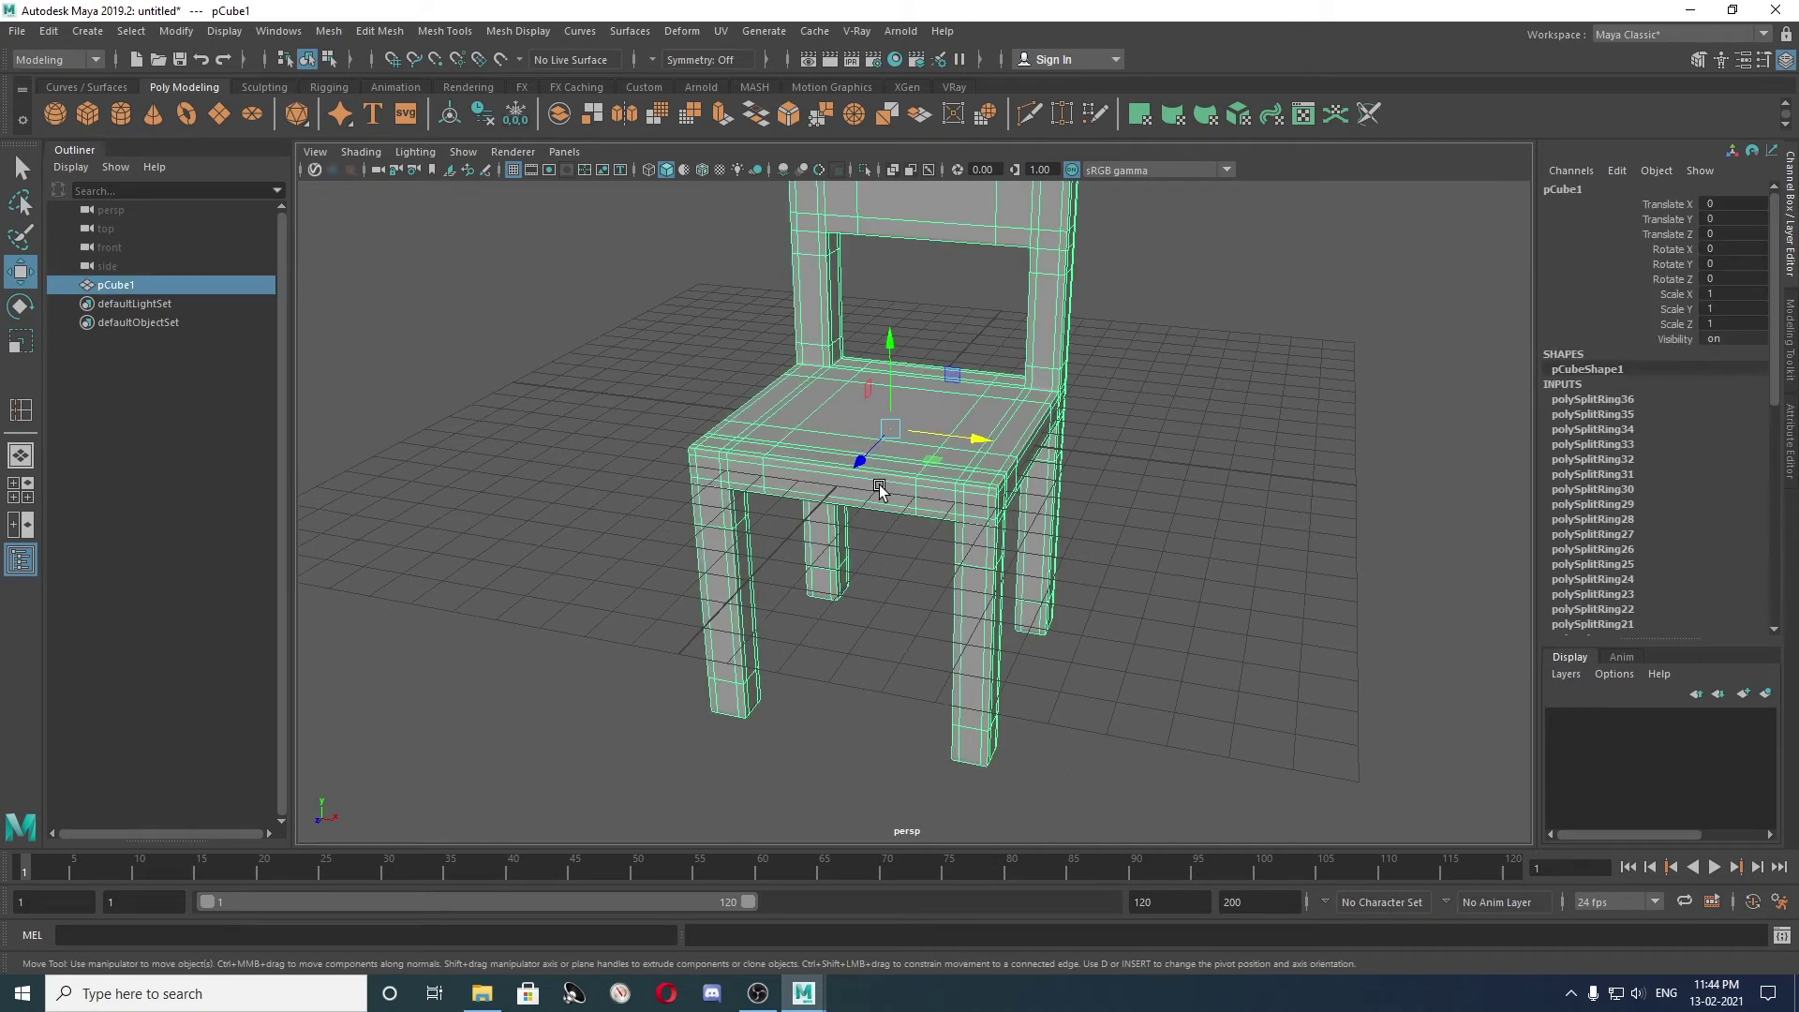
pyautogui.moveTo(689, 378)
pyautogui.keyDown('alt'); pyautogui.mouseDown()
pyautogui.moveTo(602, 530)
pyautogui.moveTo(747, 498)
pyautogui.moveTo(996, 515)
pyautogui.moveTo(662, 493)
pyautogui.moveTo(695, 489)
pyautogui.mouseUp(); pyautogui.keyUp('alt')
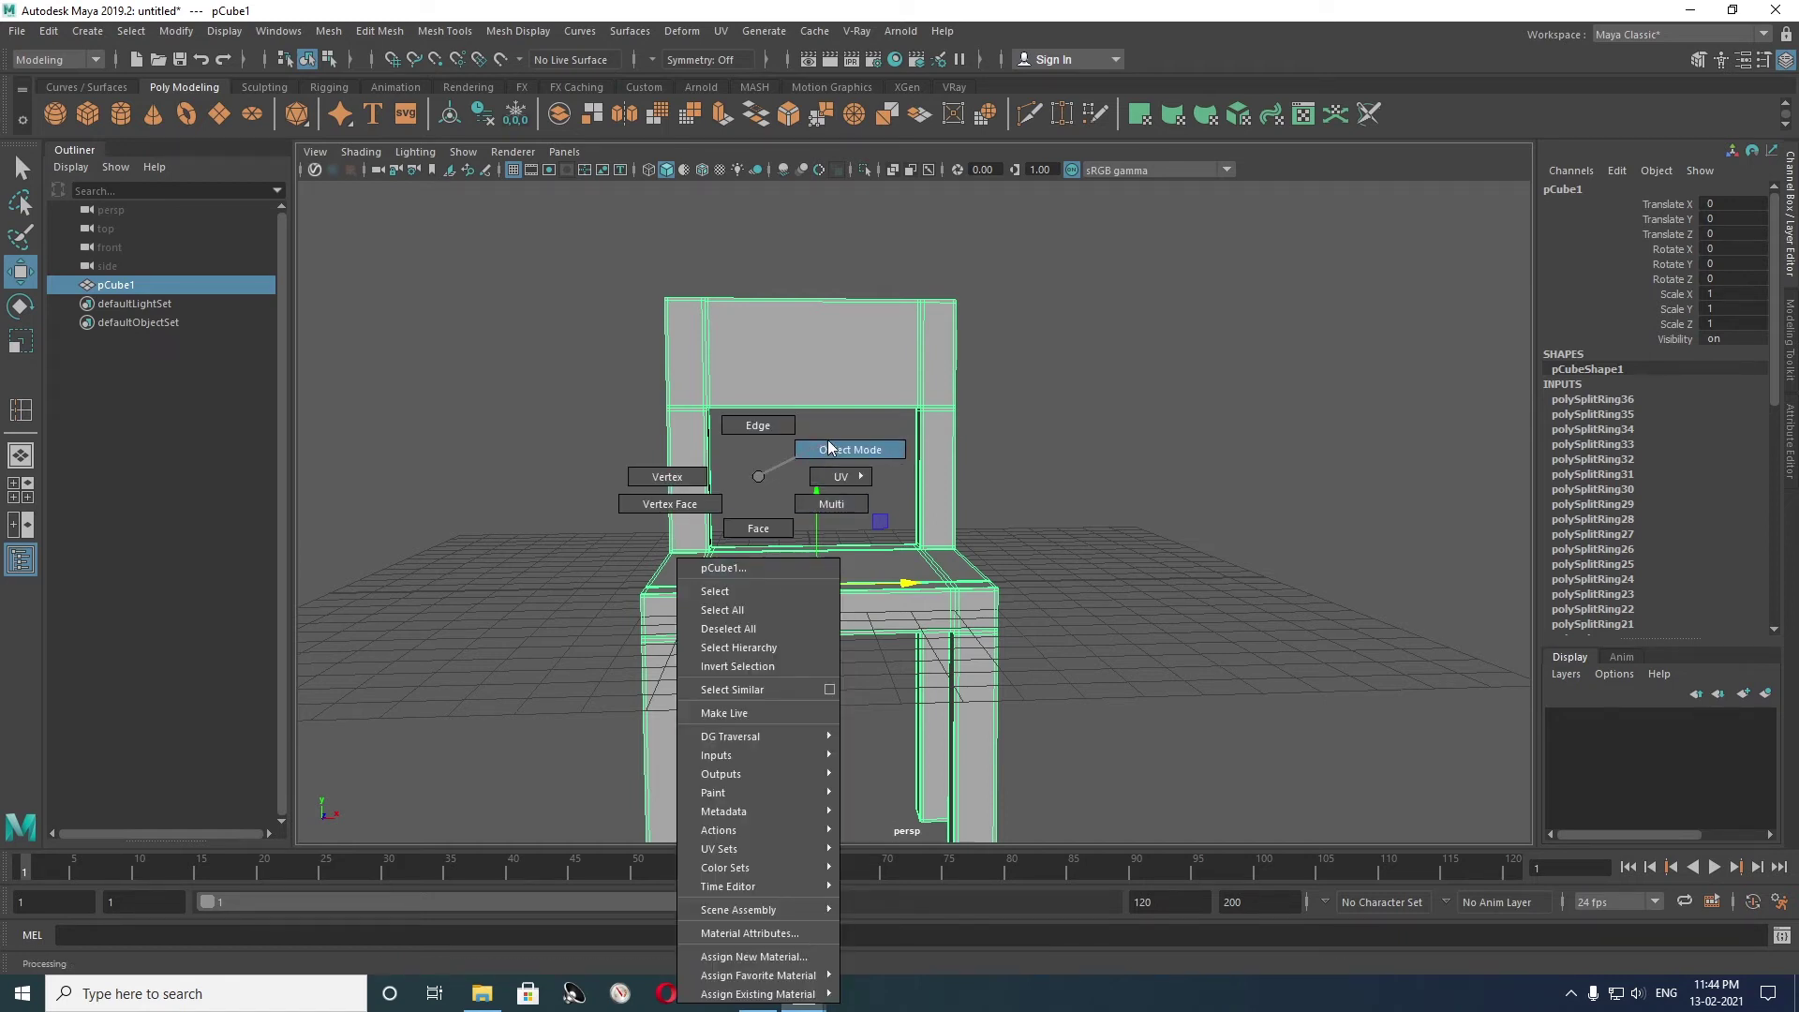
# Open the Mesh > Smooth options and apply a first smooth to the chair.
pyautogui.moveTo(758, 578); pyautogui.dragTo(828, 441, button='right')
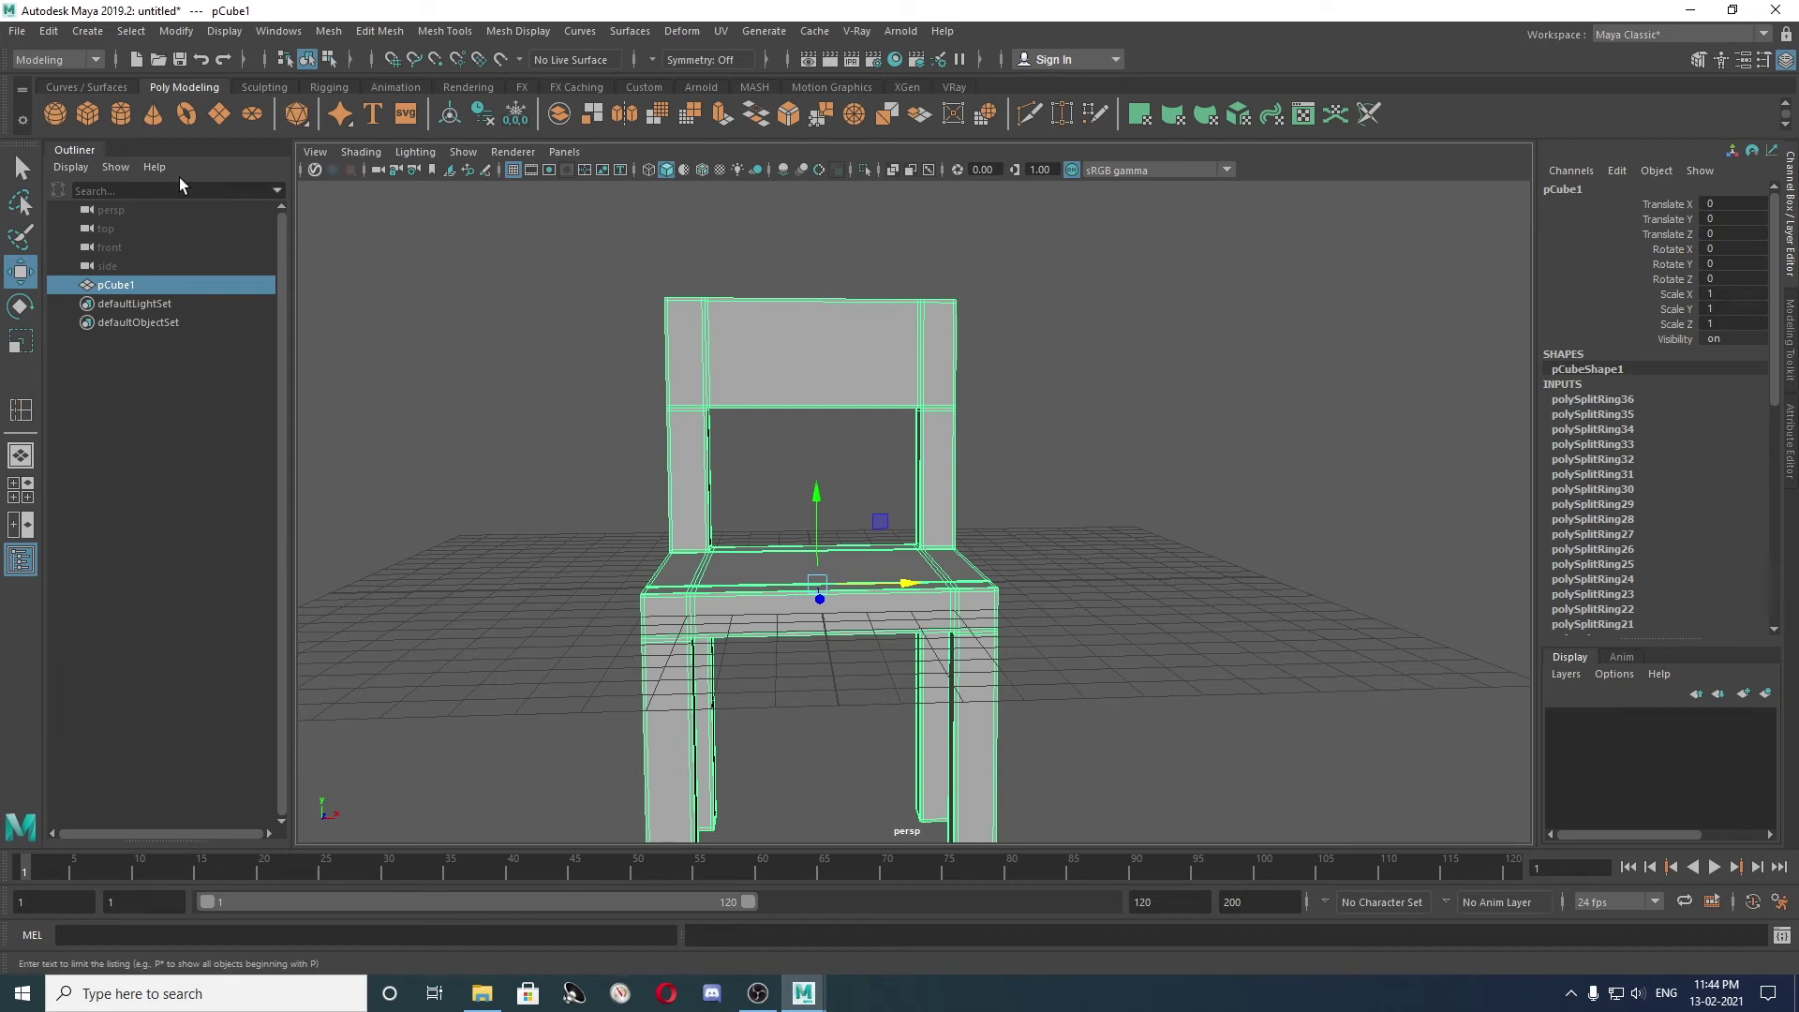
pyautogui.click(337, 31)
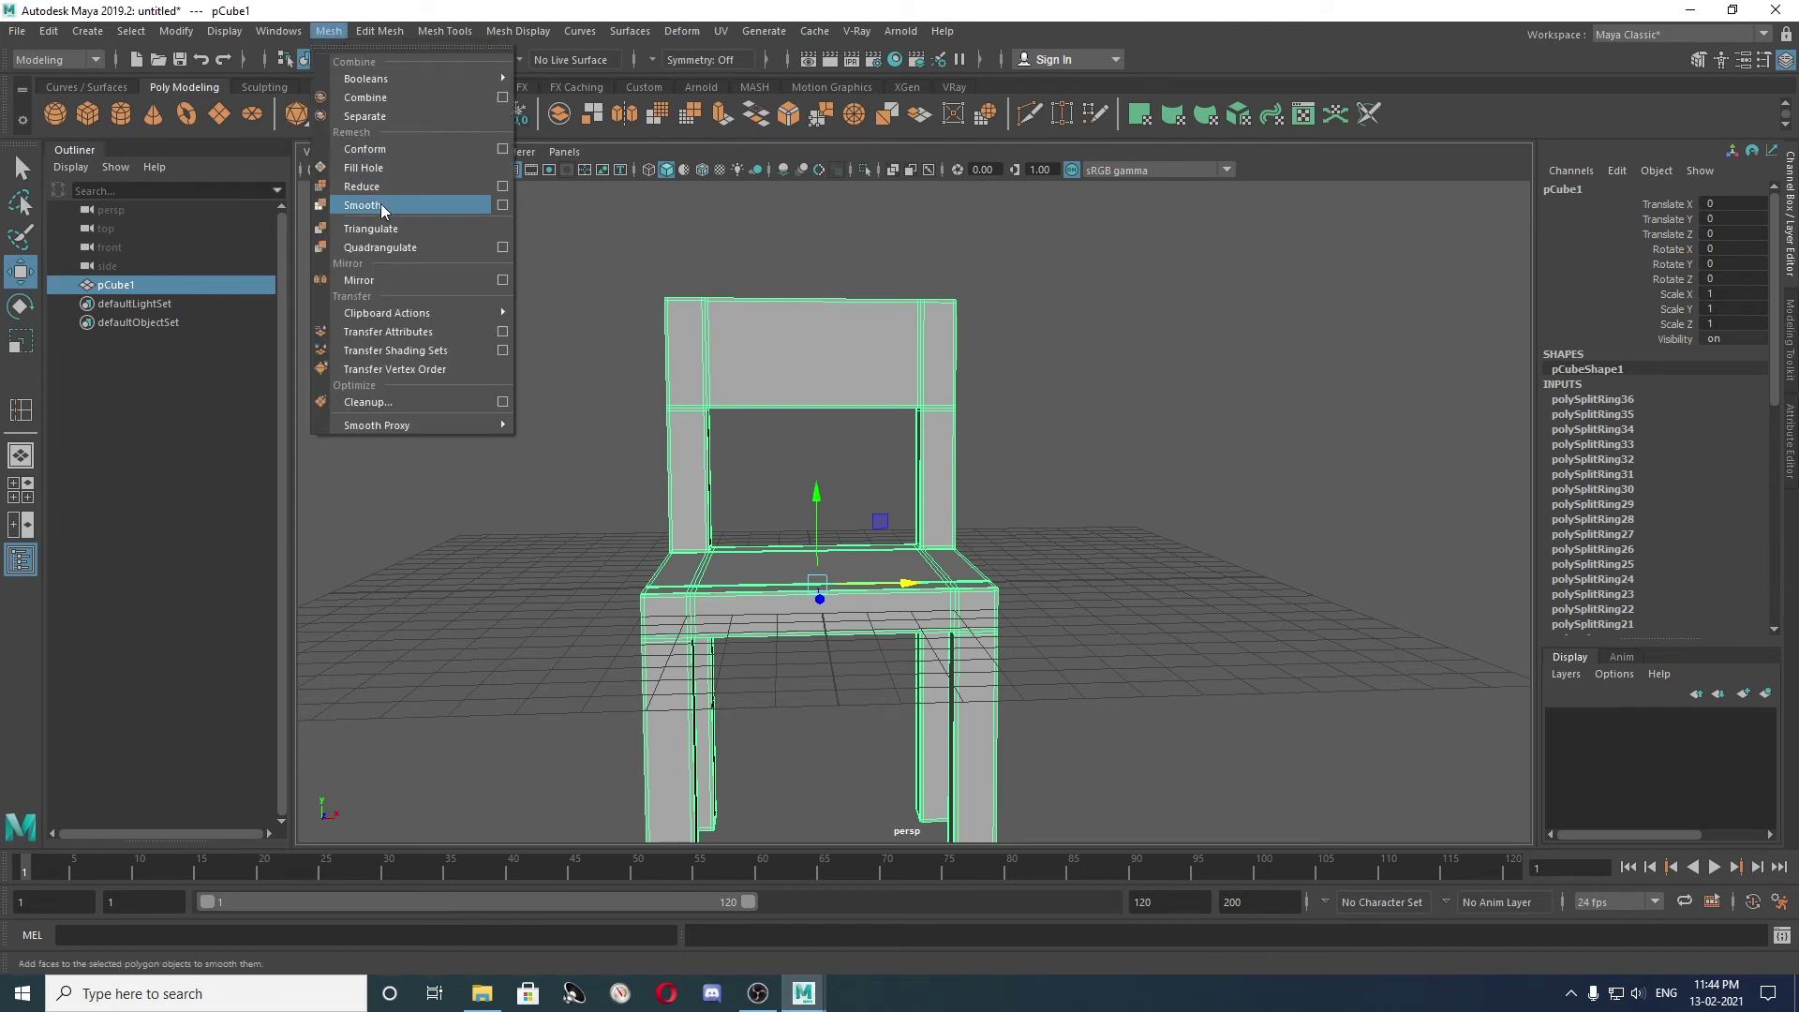
pyautogui.click(503, 203)
pyautogui.moveTo(770, 341)
pyautogui.mouseDown()
pyautogui.moveTo(1024, 337)
pyautogui.moveTo(1171, 267)
pyautogui.mouseUp()
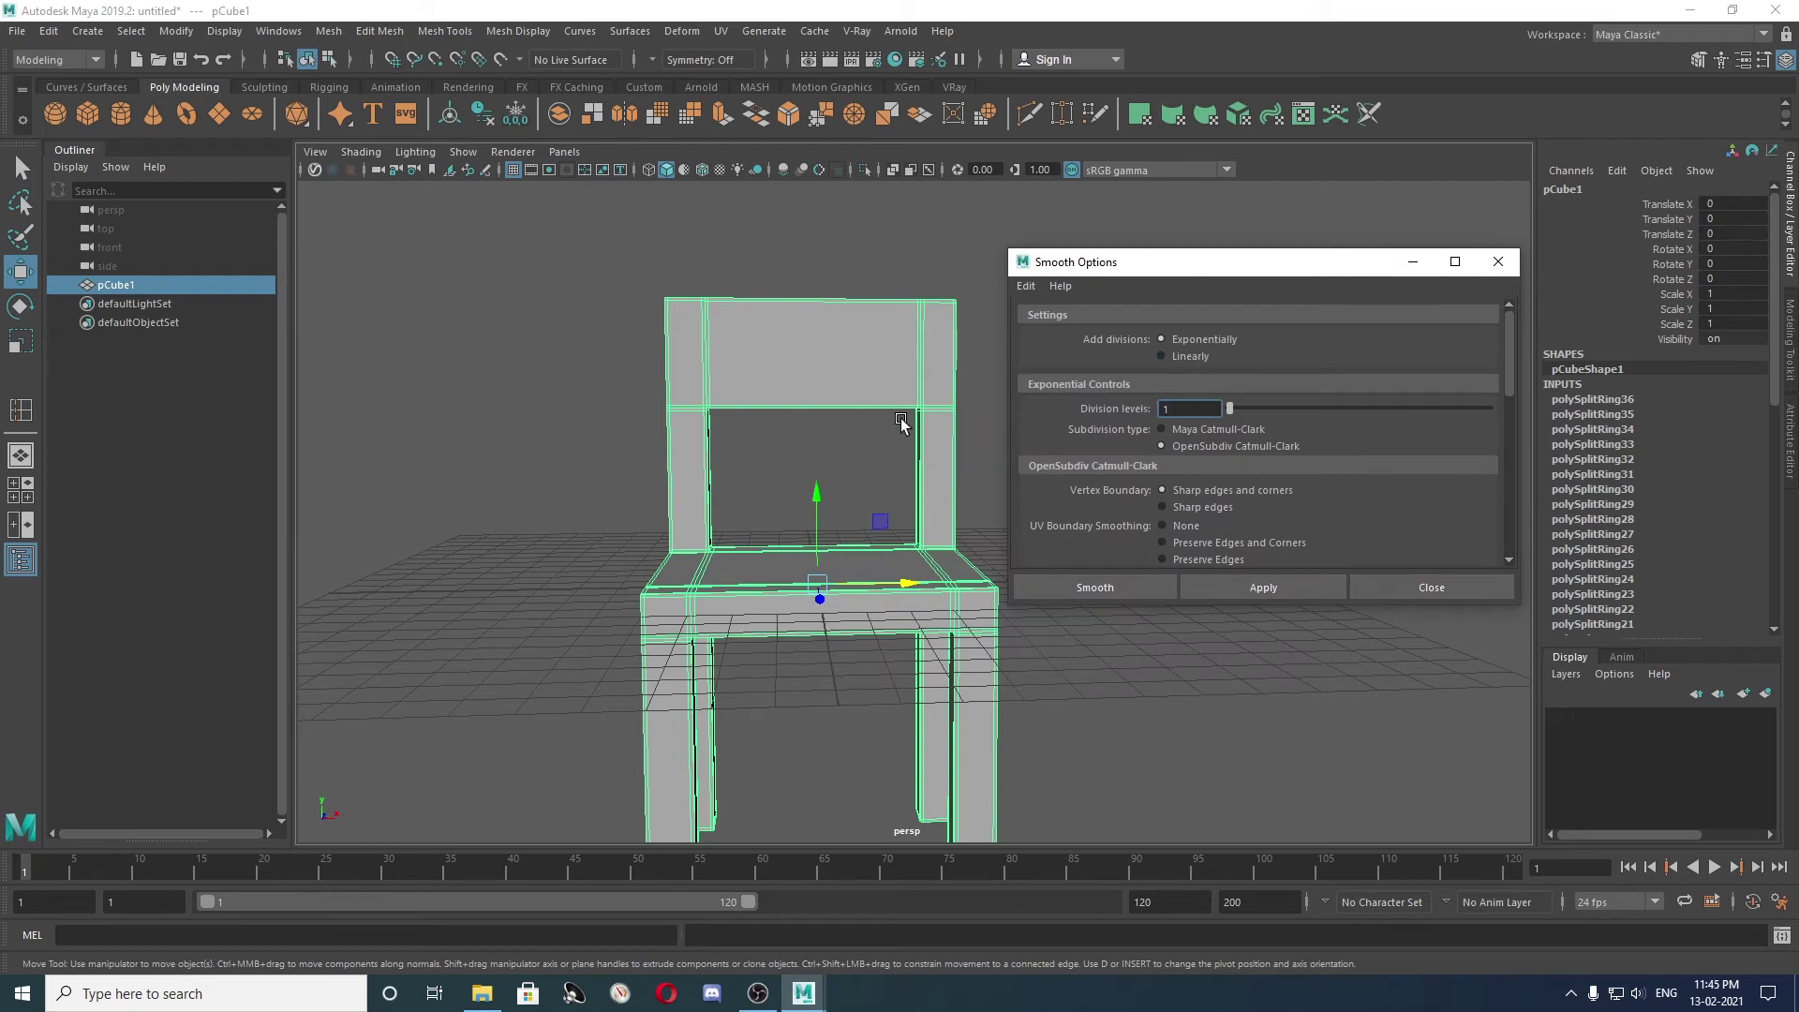
pyautogui.click(1254, 586)
pyautogui.click(1225, 643)
pyautogui.click(830, 373)
pyautogui.click(515, 378)
pyautogui.click(780, 375)
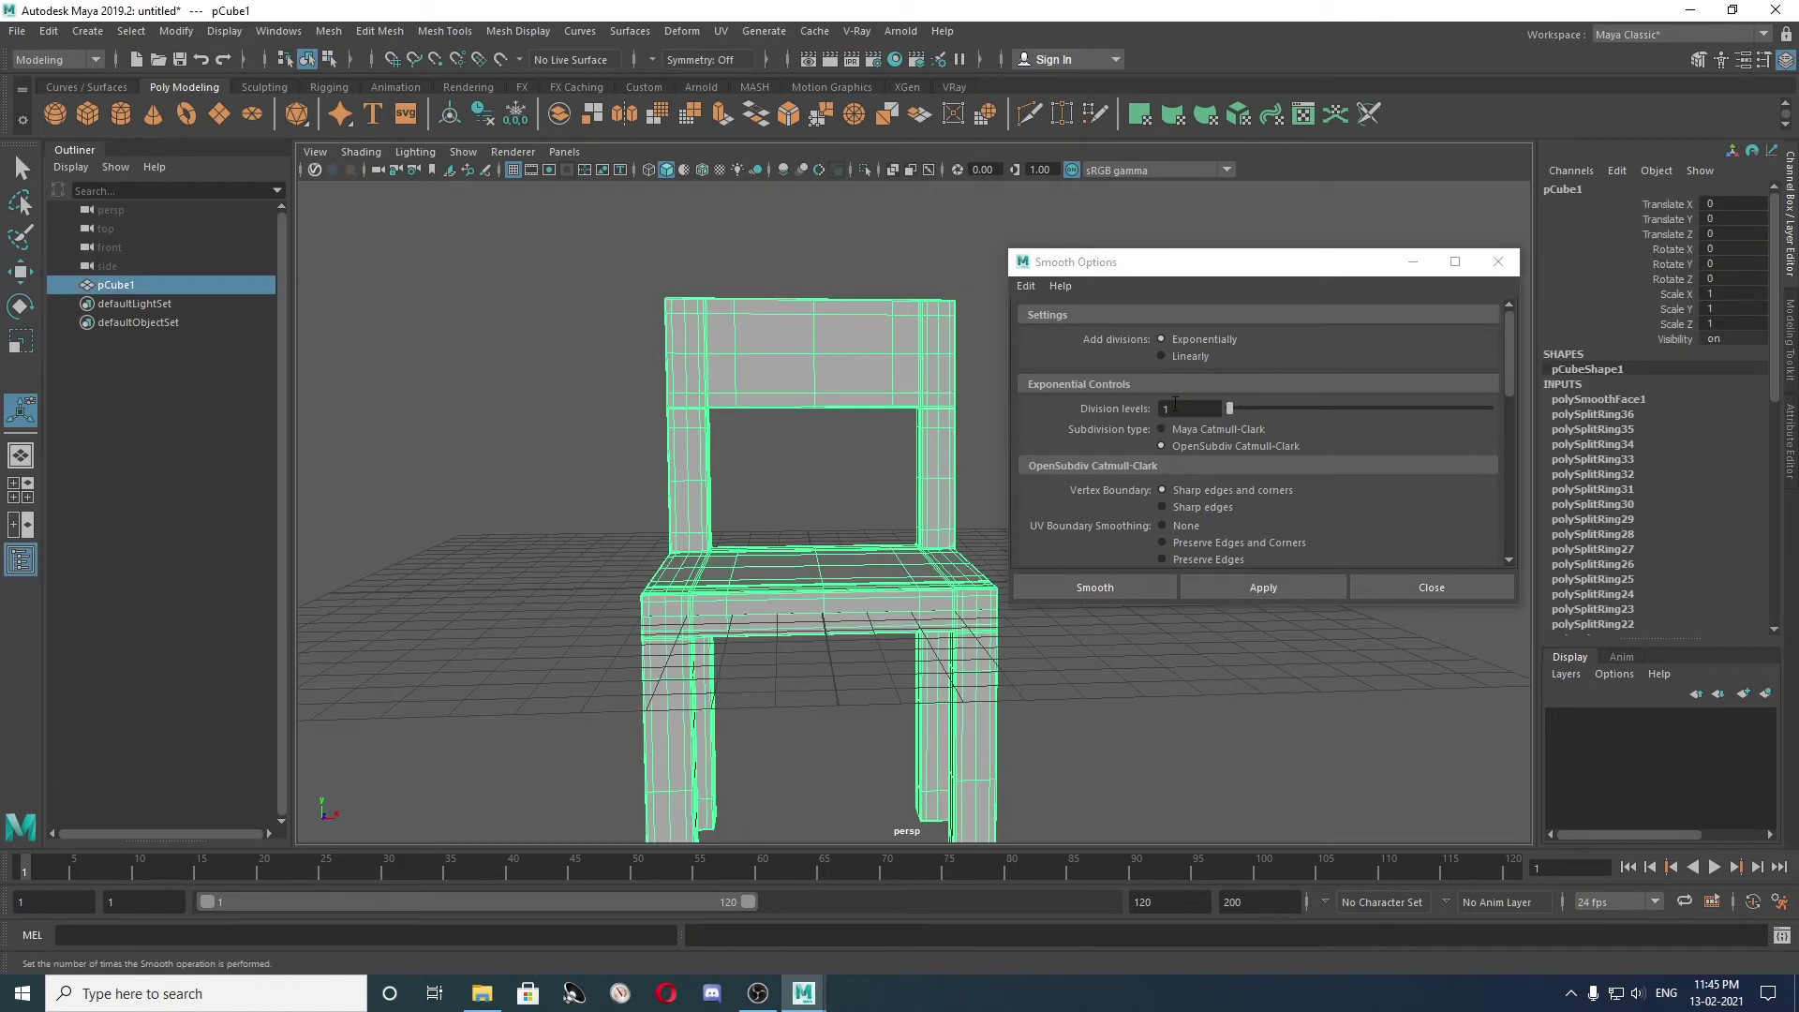
pyautogui.click(983, 302)
# Undo the selection changes and smooth the chair with Division levels 2.
pyautogui.hotkey('ctrl', 'z')
pyautogui.hotkey('ctrl', 'z')
pyautogui.hotkey('ctrl', 'z')
pyautogui.hotkey('ctrl', 'z')
pyautogui.hotkey('ctrl', 'z')
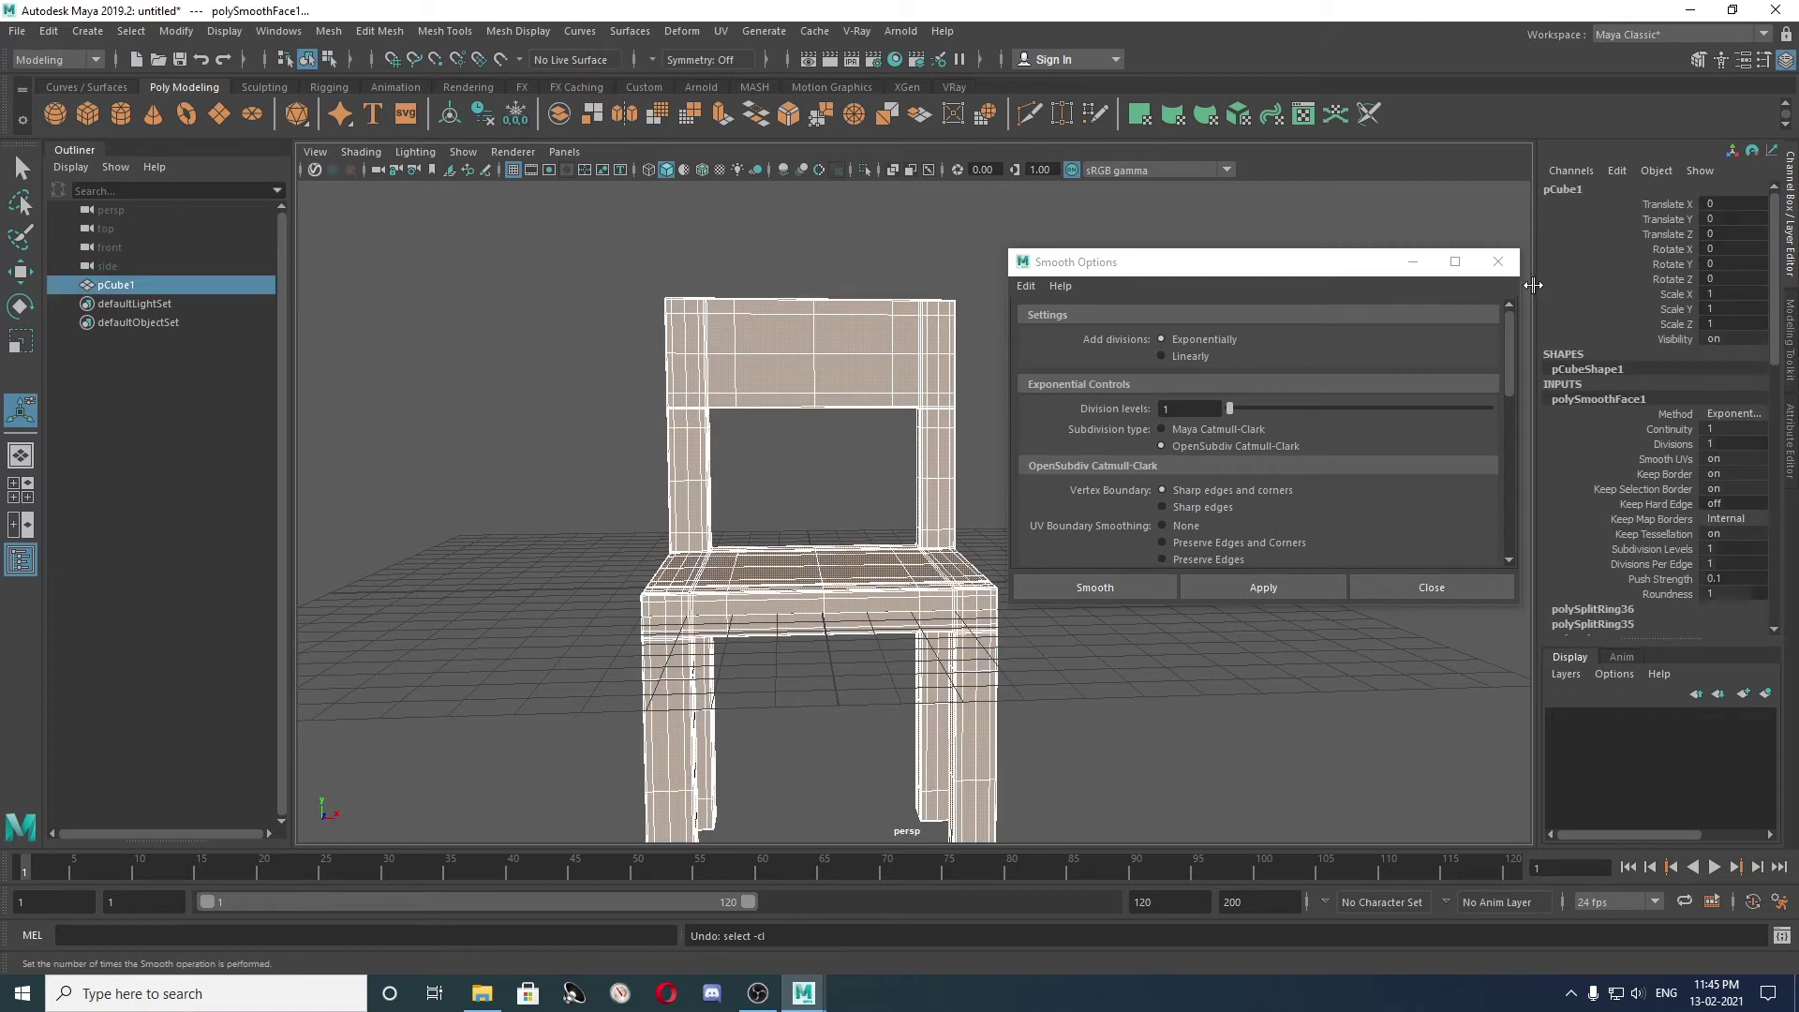
pyautogui.hotkey('ctrl', 'z')
pyautogui.click(1171, 410)
pyautogui.write('2')
pyautogui.click(1291, 586)
pyautogui.click(1284, 688)
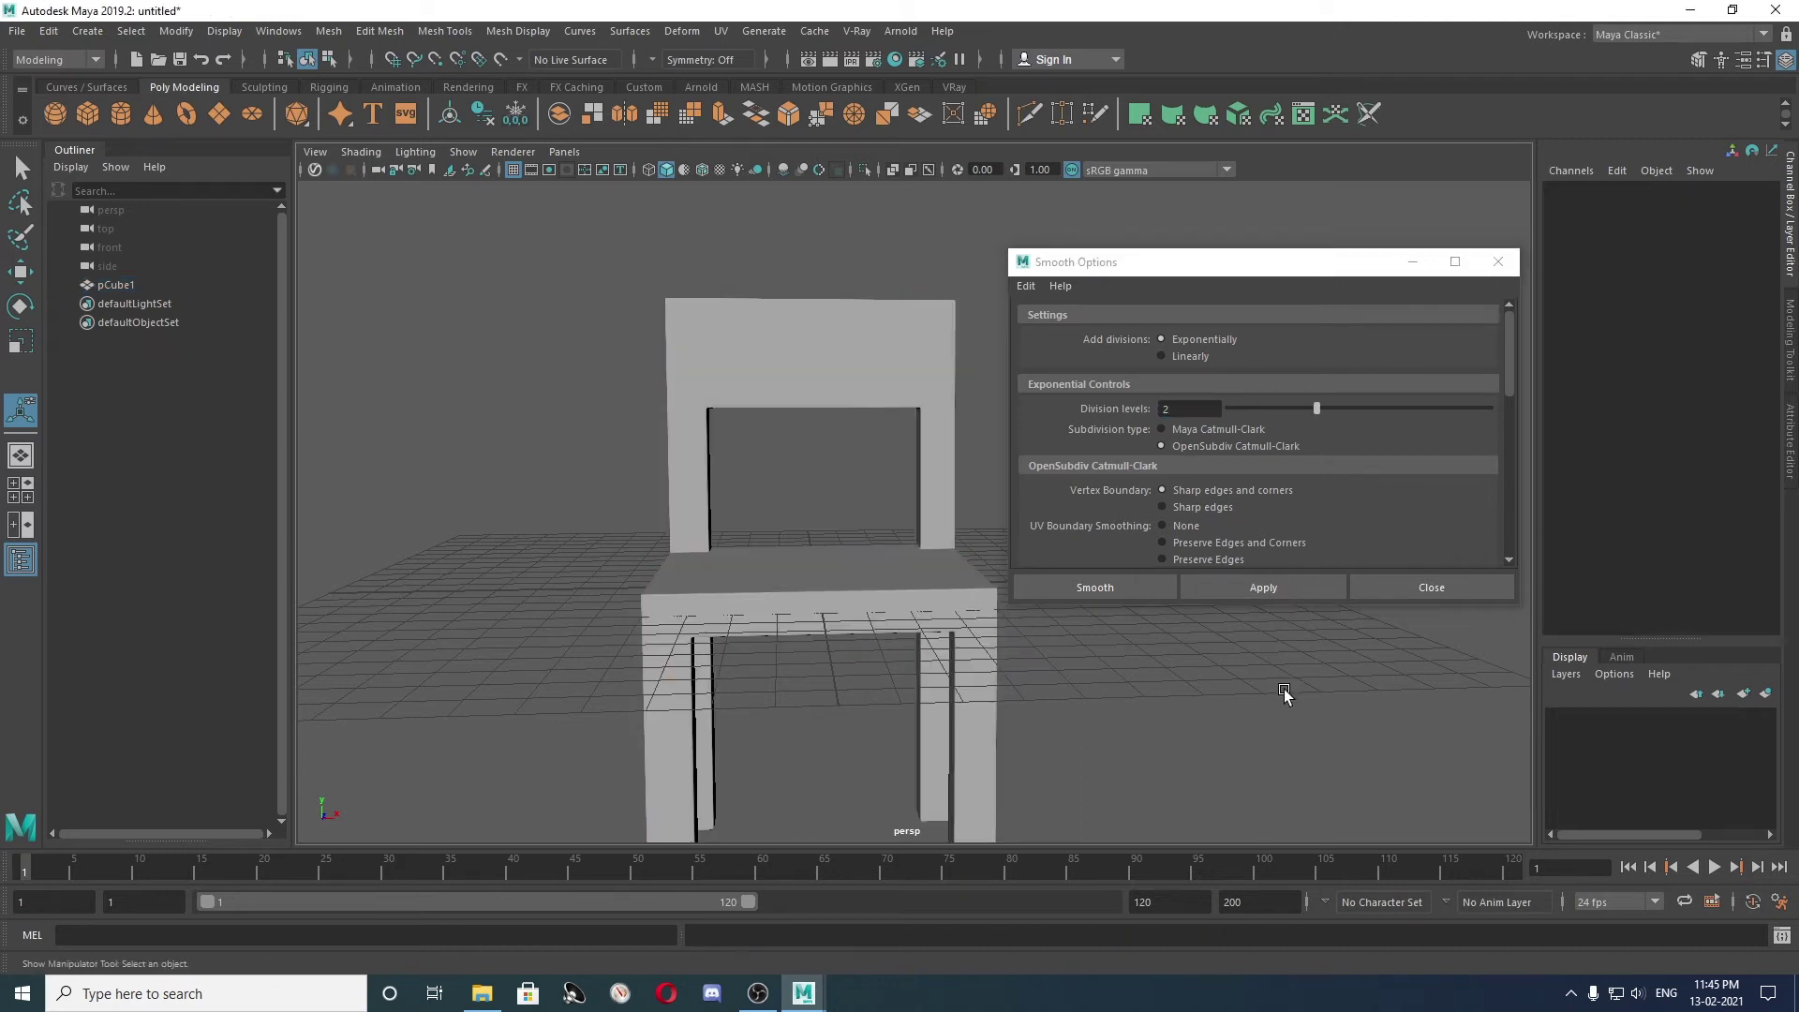
pyautogui.scroll(3, 965, 610)
# Undo back to the unsmoothed chair and smooth it with Division levels 1 instead.
pyautogui.hotkey('ctrl', 'z')
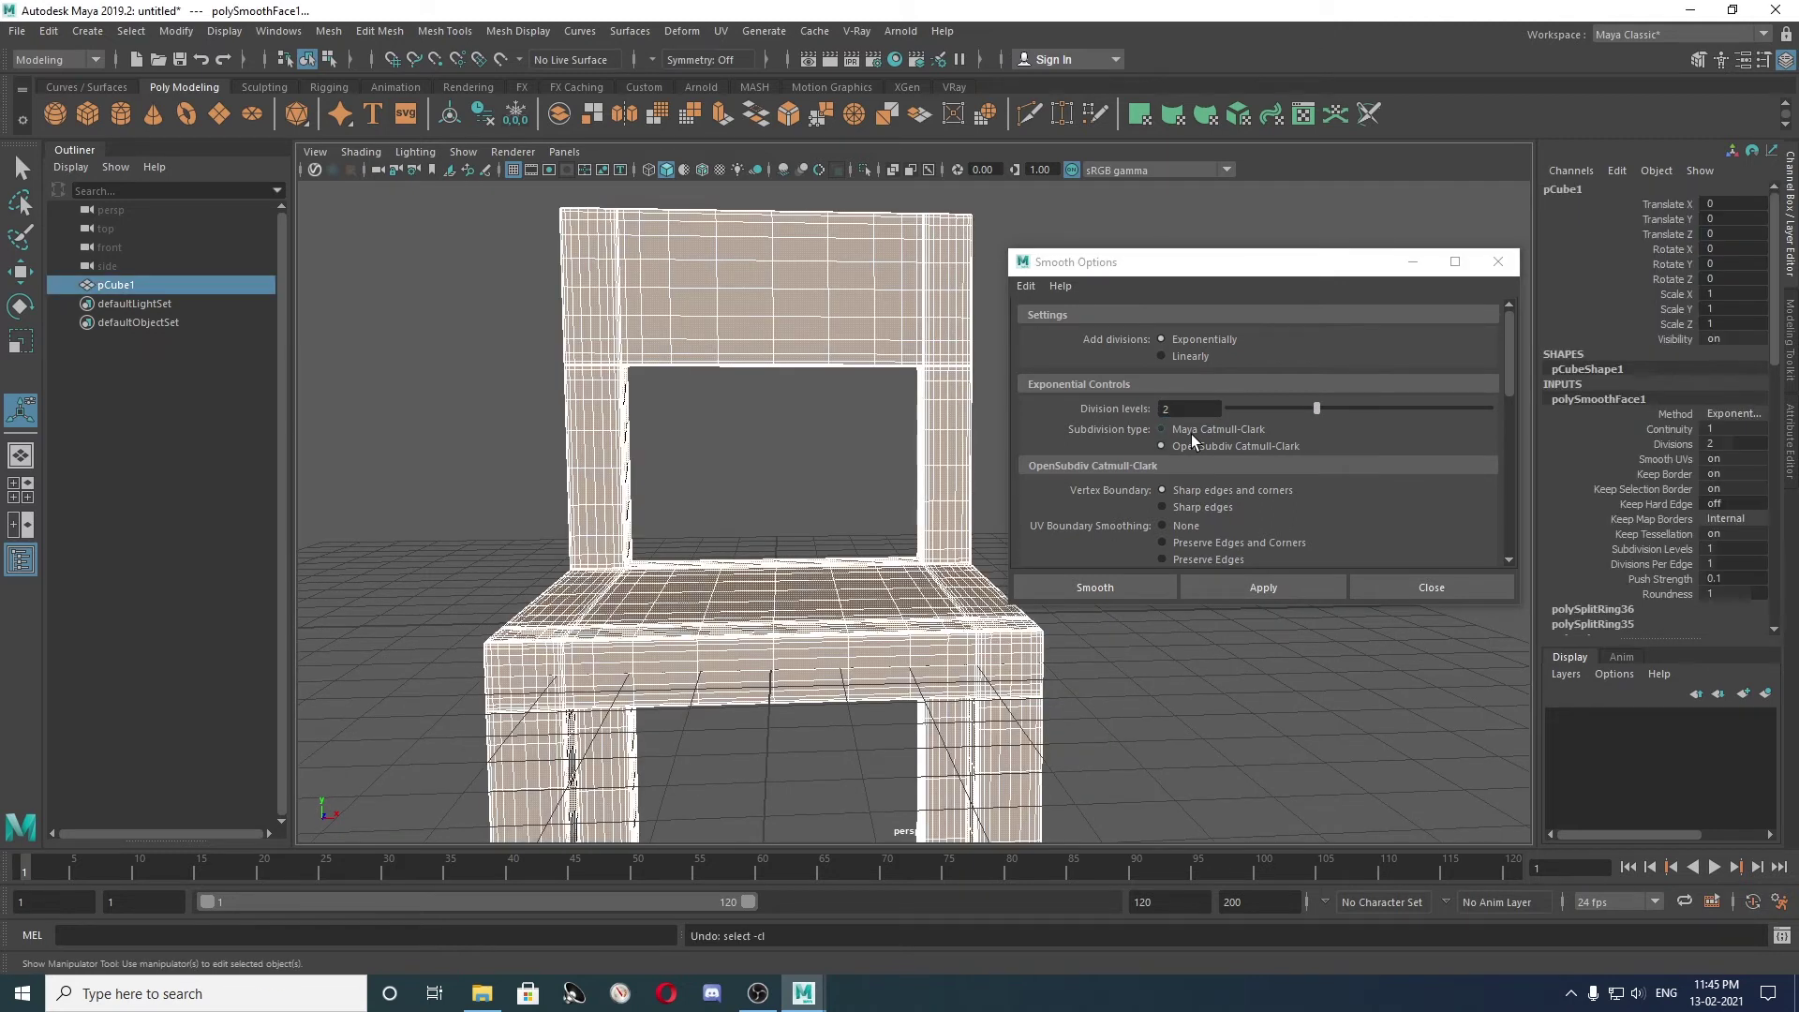
pyautogui.hotkey('ctrl', 'z')
pyautogui.hotkey('ctrl', 'z')
pyautogui.hotkey('shift', 'z')
pyautogui.hotkey('ctrl', 'z')
pyautogui.hotkey('ctrl', 'z')
pyautogui.keyDown('ctrl'); pyautogui.moveTo(1182, 416); pyautogui.dragTo(1143, 413); pyautogui.keyUp('ctrl')
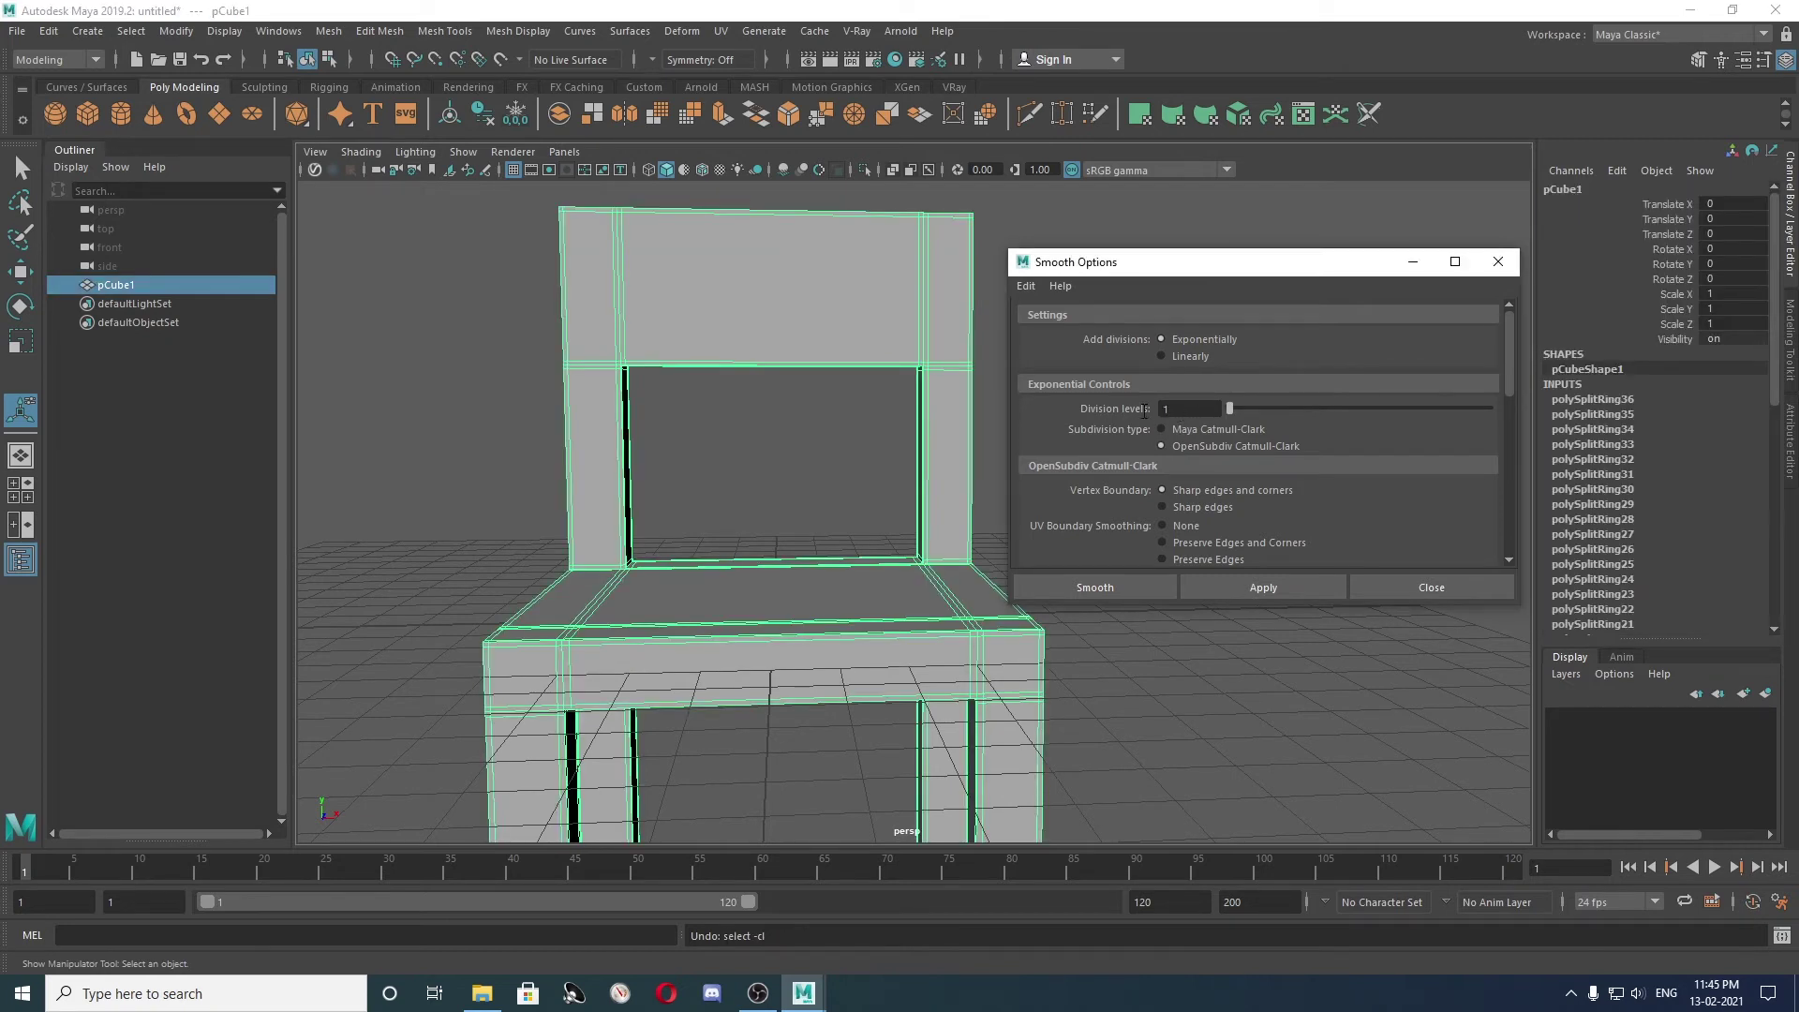
pyautogui.click(1284, 585)
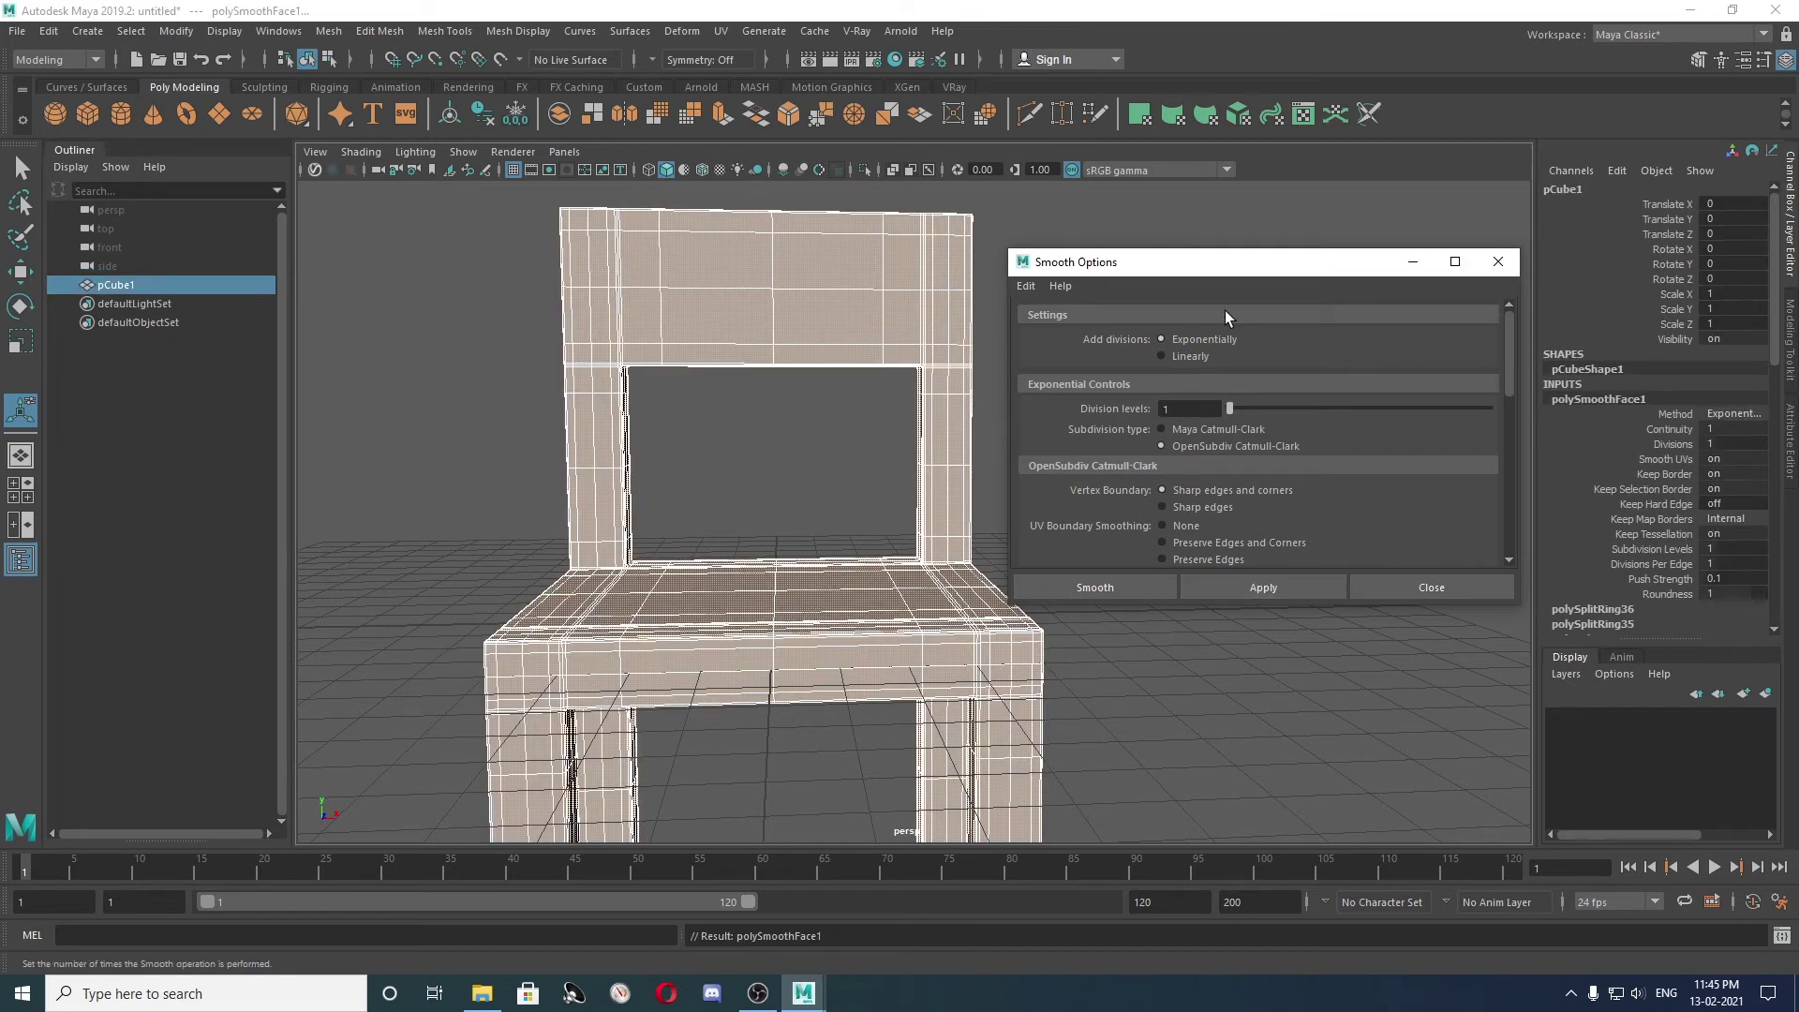
pyautogui.click(1497, 262)
pyautogui.click(1304, 260)
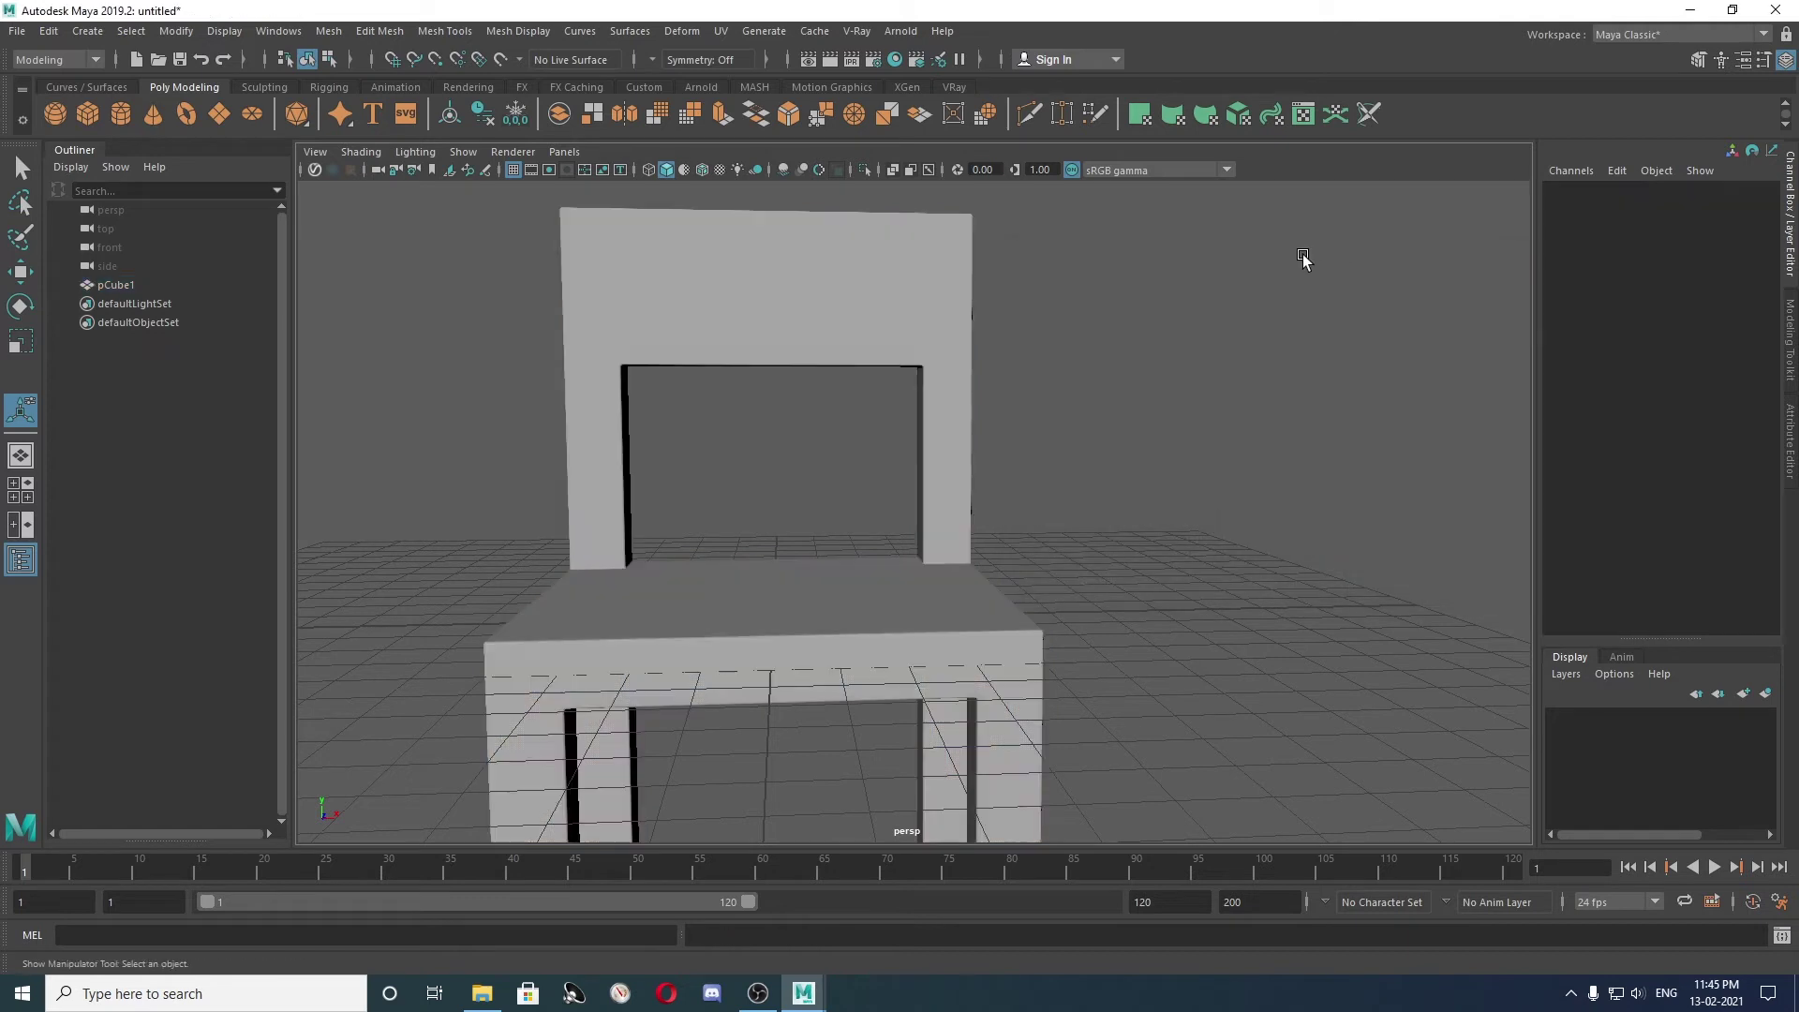
pyautogui.click(885, 296)
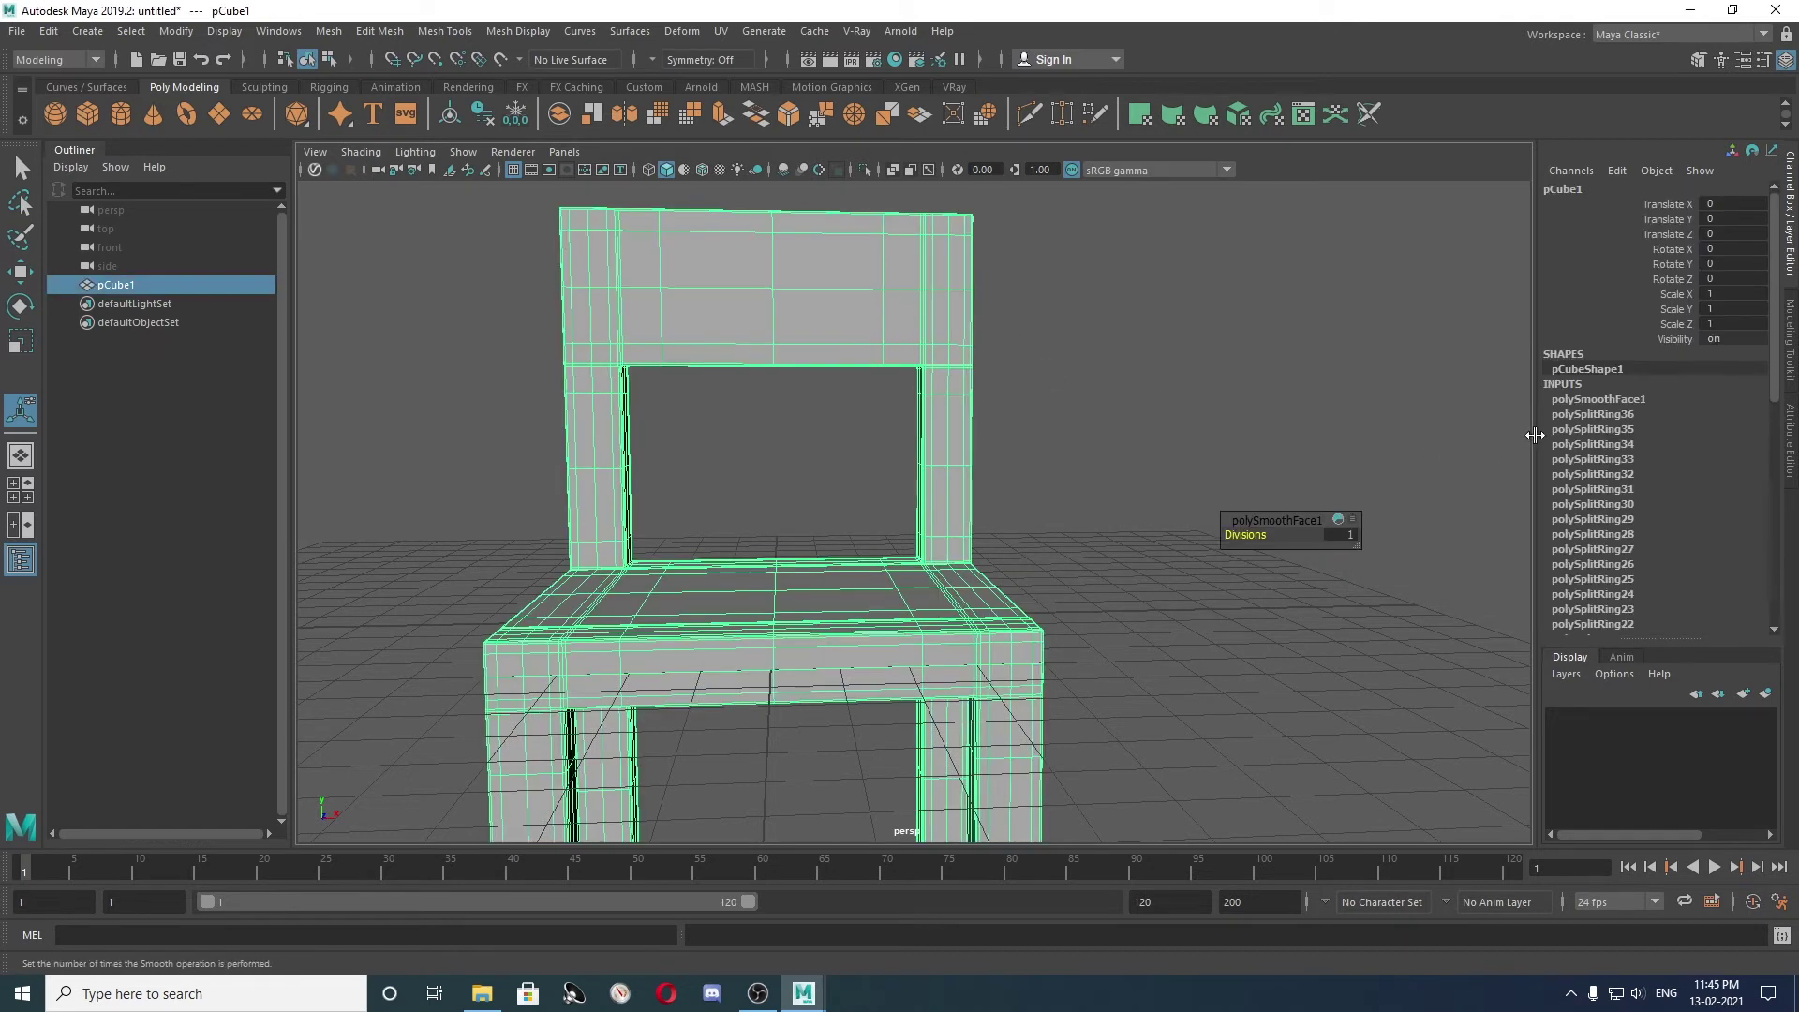
# Set polySmoothFace1 Divisions to 2, then 3, then 5 in the Channel Box.
pyautogui.click(1582, 401)
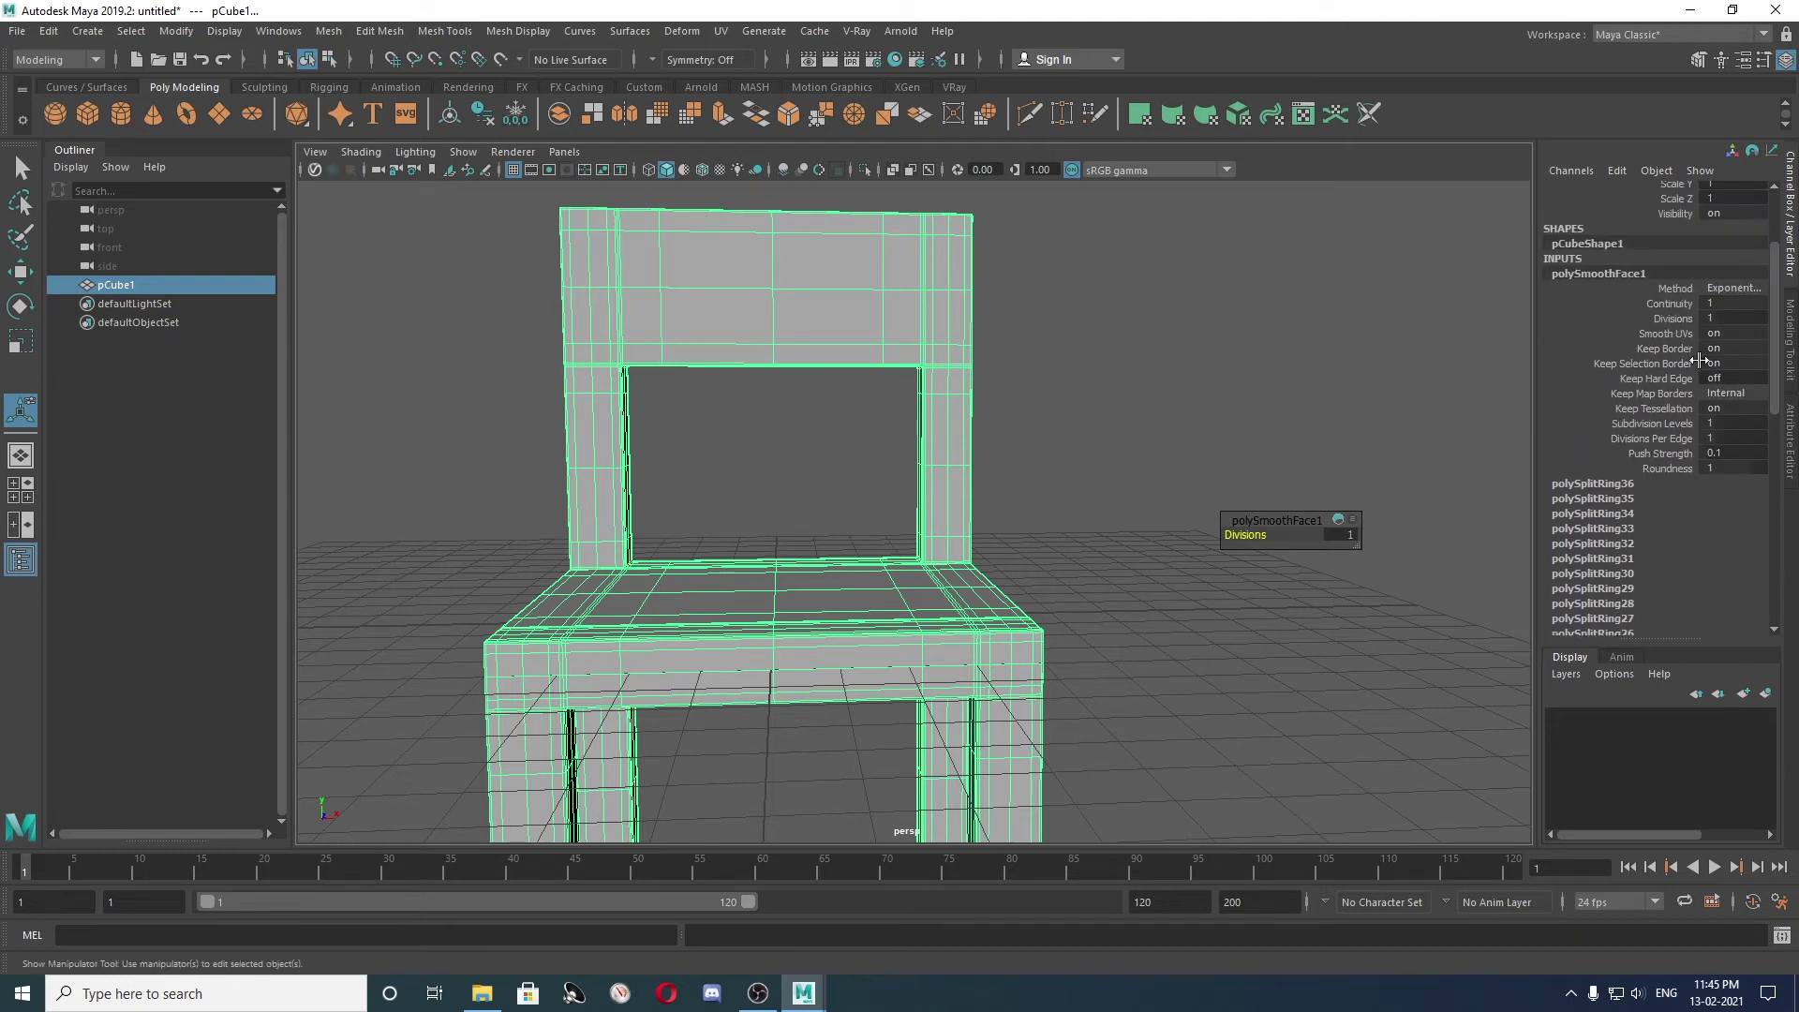
pyautogui.doubleClick(1720, 319)
pyautogui.write('2')
pyautogui.press('Return')
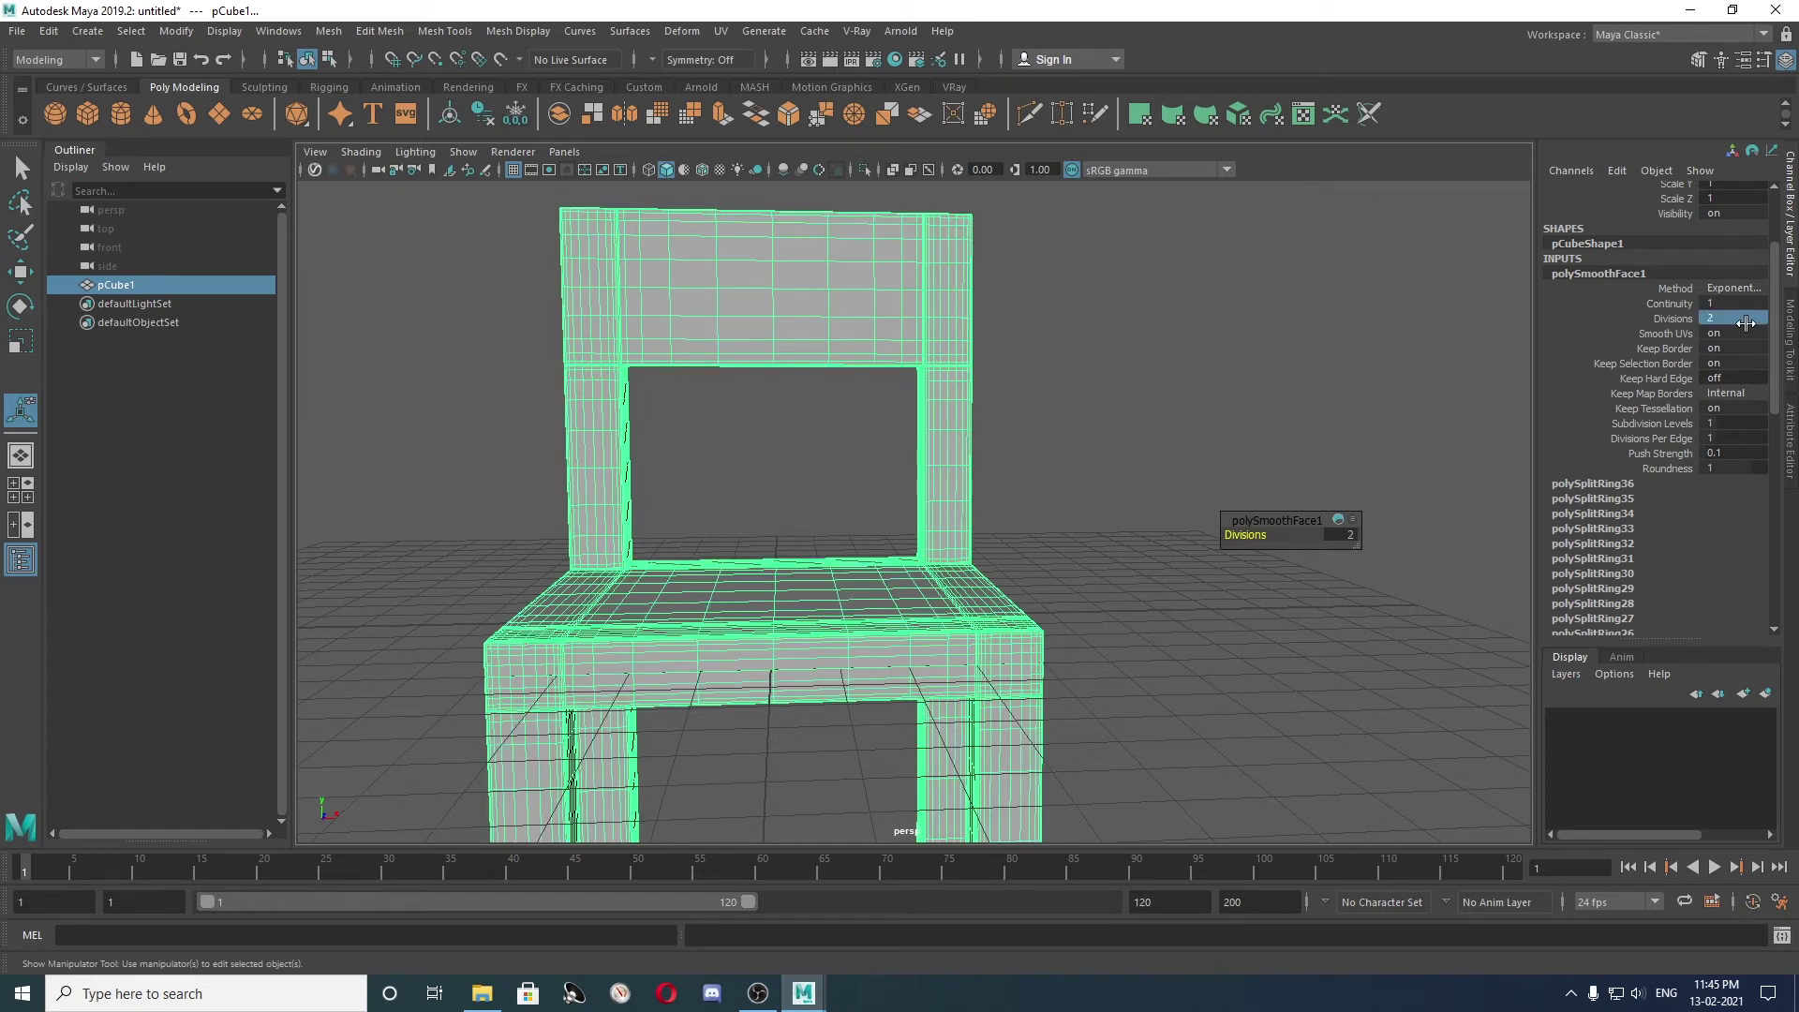
pyautogui.doubleClick(1746, 319)
pyautogui.write('3')
pyautogui.press('Return')
pyautogui.doubleClick(1746, 319)
pyautogui.write('5')
pyautogui.press('Return')
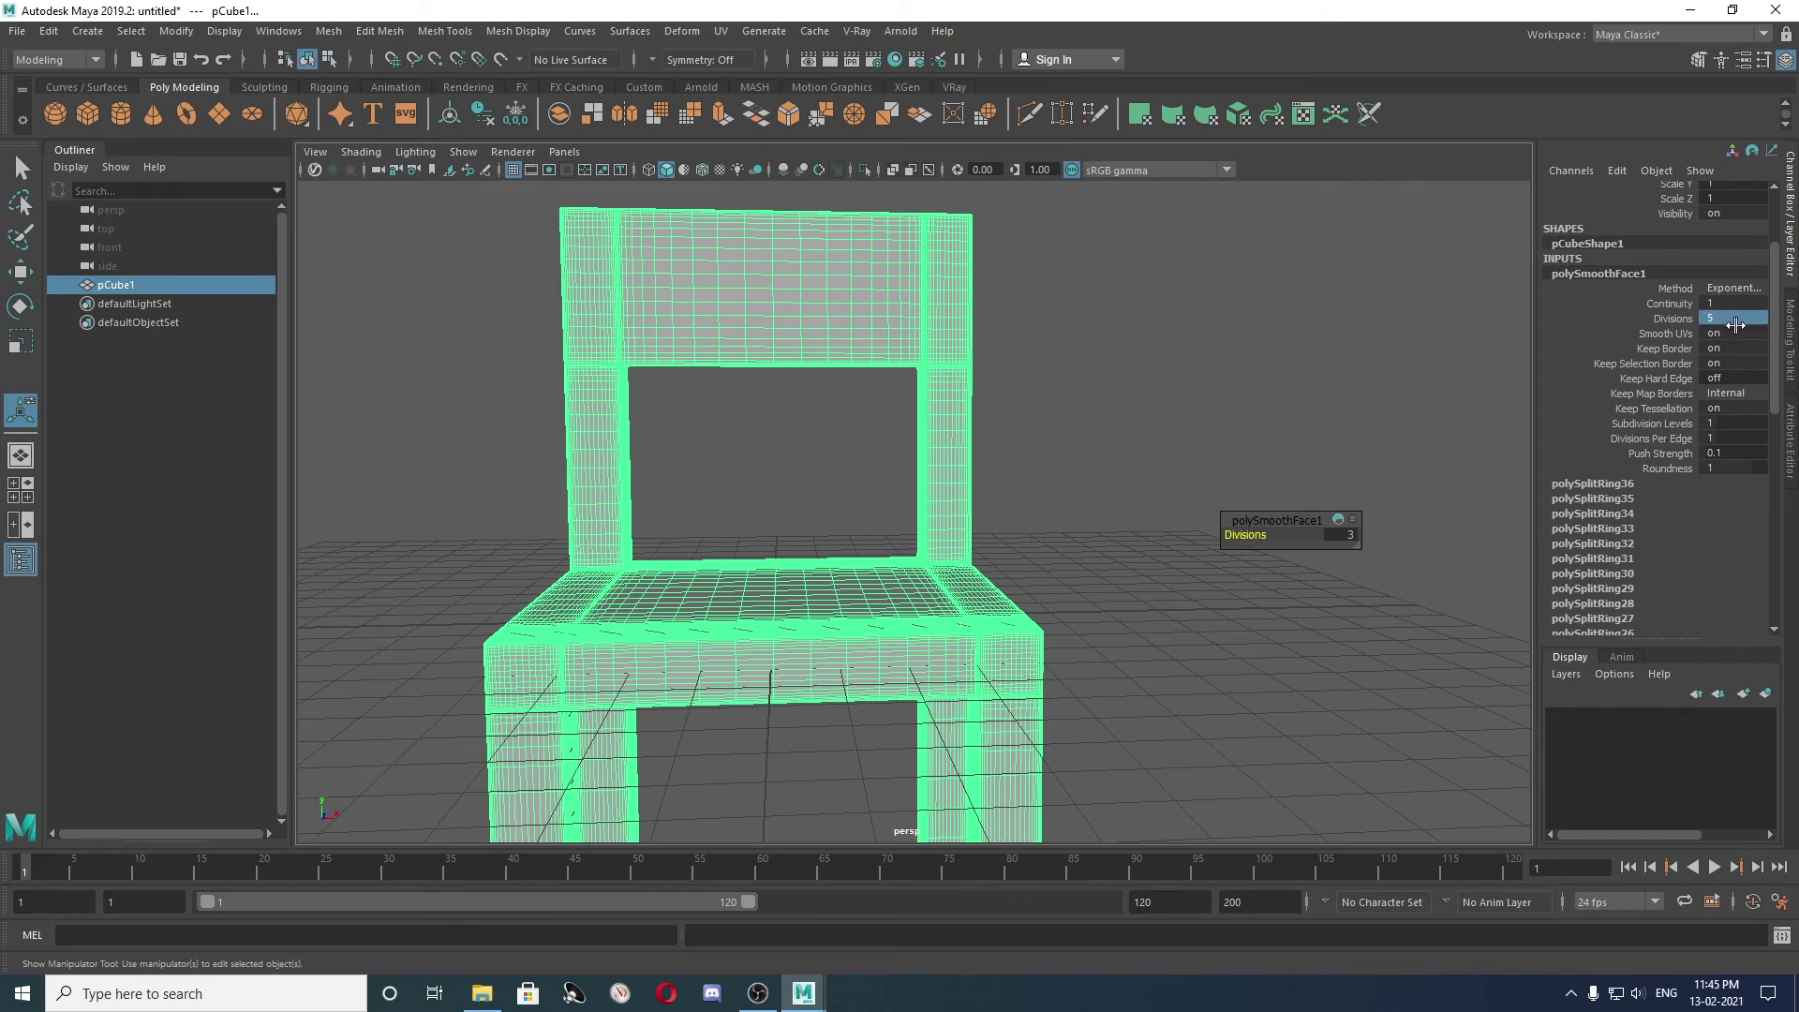
# Inspect the dense back post up close, then return Divisions to 1.
pyautogui.keyDown('alt'); pyautogui.moveTo(730, 273); pyautogui.dragTo(961, 496, button='right'); pyautogui.keyUp('alt')
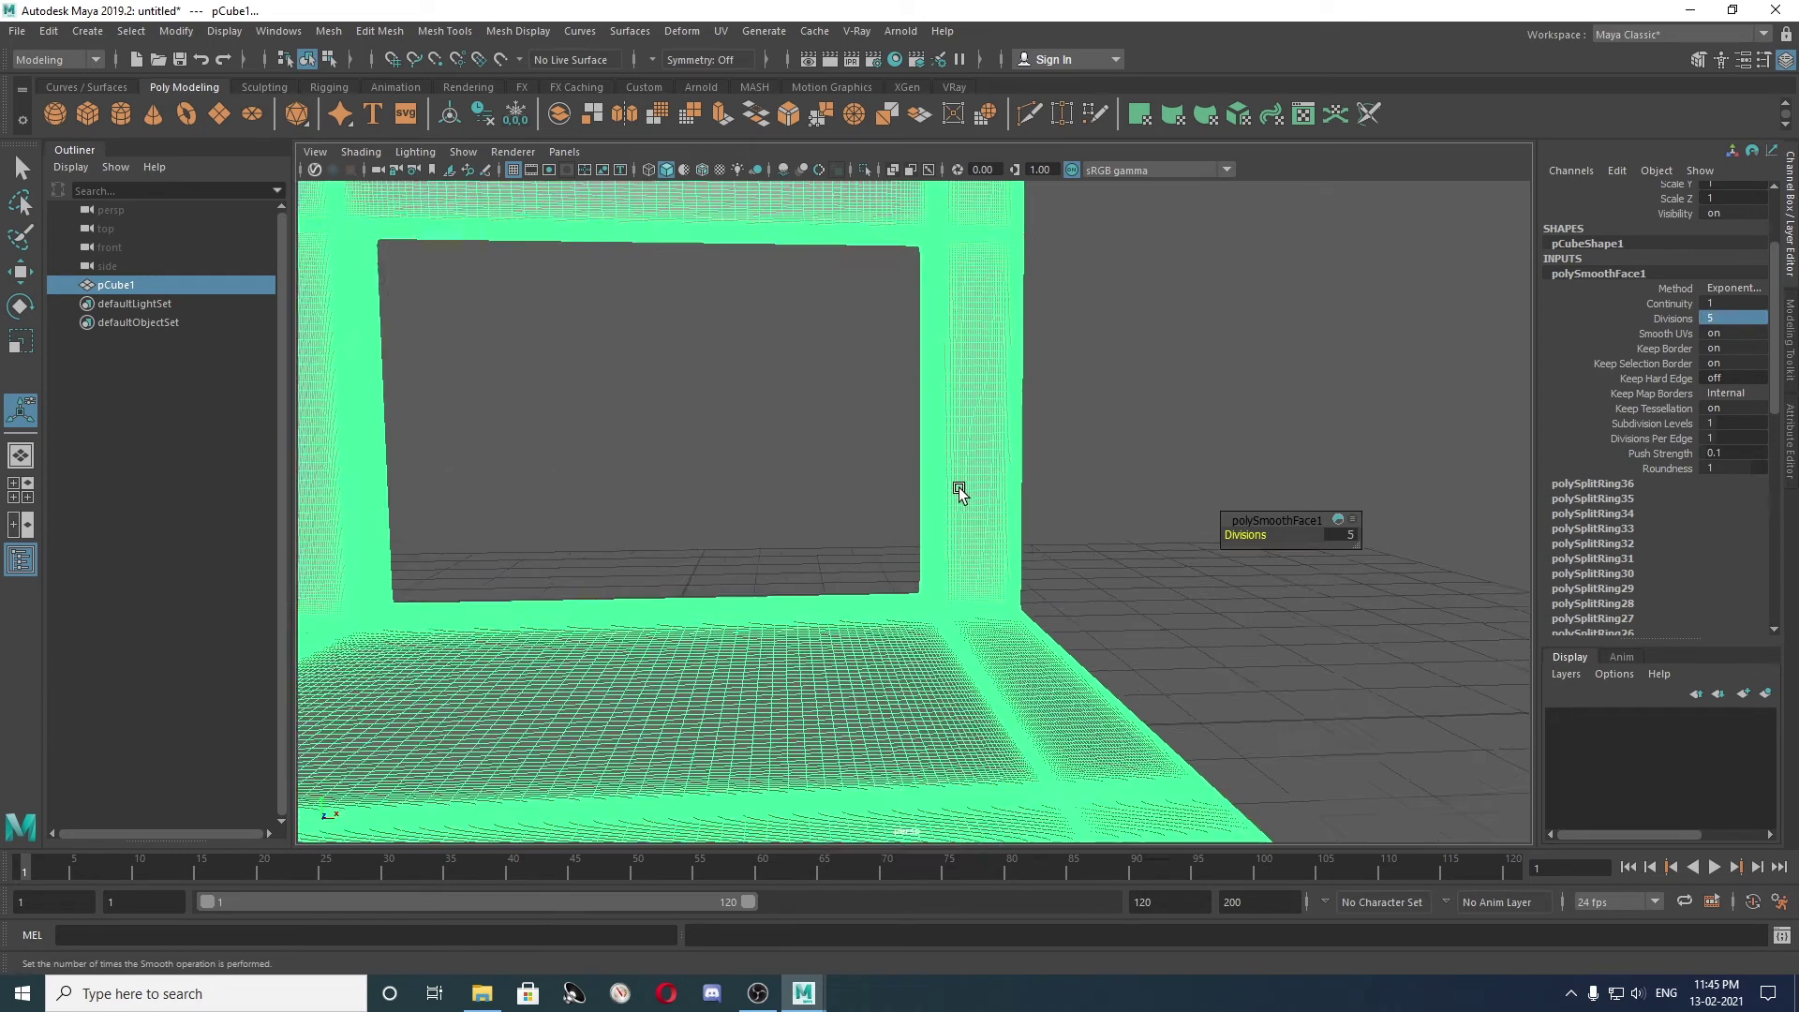
pyautogui.moveTo(1038, 566)
pyautogui.keyDown('alt'); pyautogui.mouseDown()
pyautogui.moveTo(1044, 538)
pyautogui.moveTo(993, 544)
pyautogui.moveTo(1216, 650)
pyautogui.mouseUp(); pyautogui.keyUp('alt')
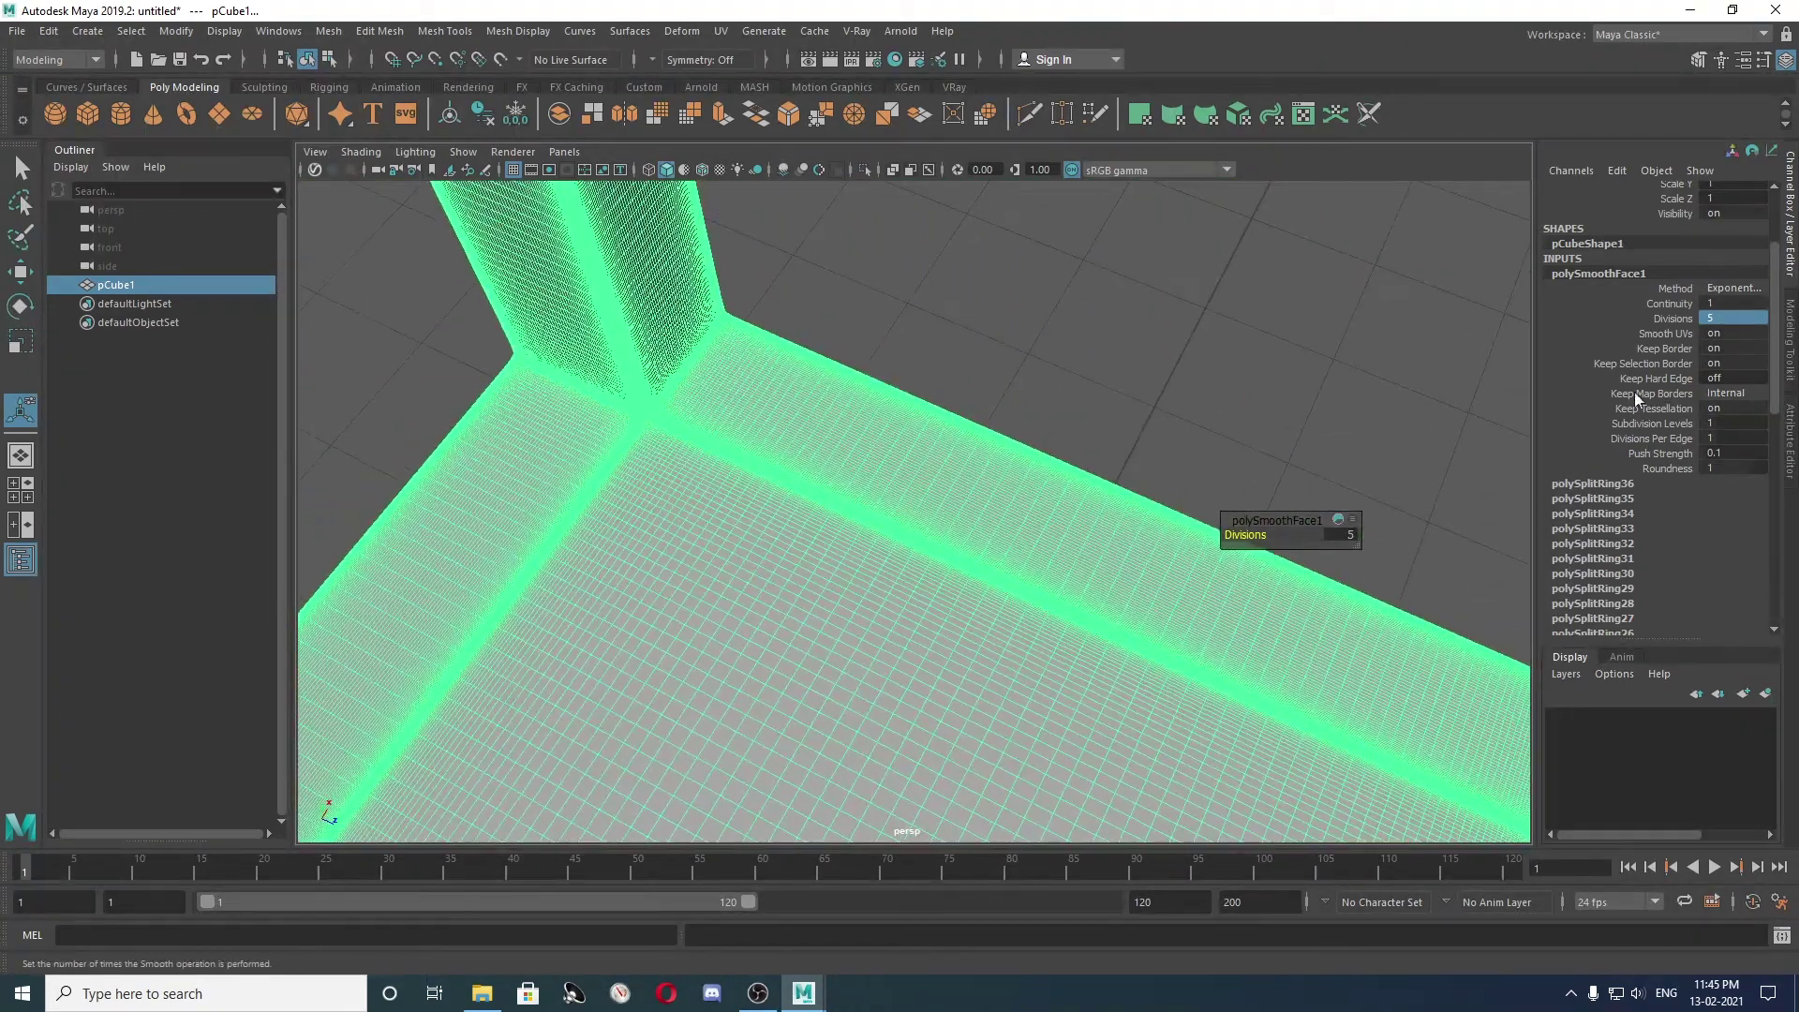
pyautogui.doubleClick(1714, 319)
pyautogui.press('Return')
pyautogui.click(1137, 309)
pyautogui.moveTo(1137, 309)
pyautogui.keyDown('alt'); pyautogui.mouseDown()
pyautogui.moveTo(1084, 515)
pyautogui.moveTo(786, 430)
pyautogui.mouseUp(); pyautogui.keyUp('alt')
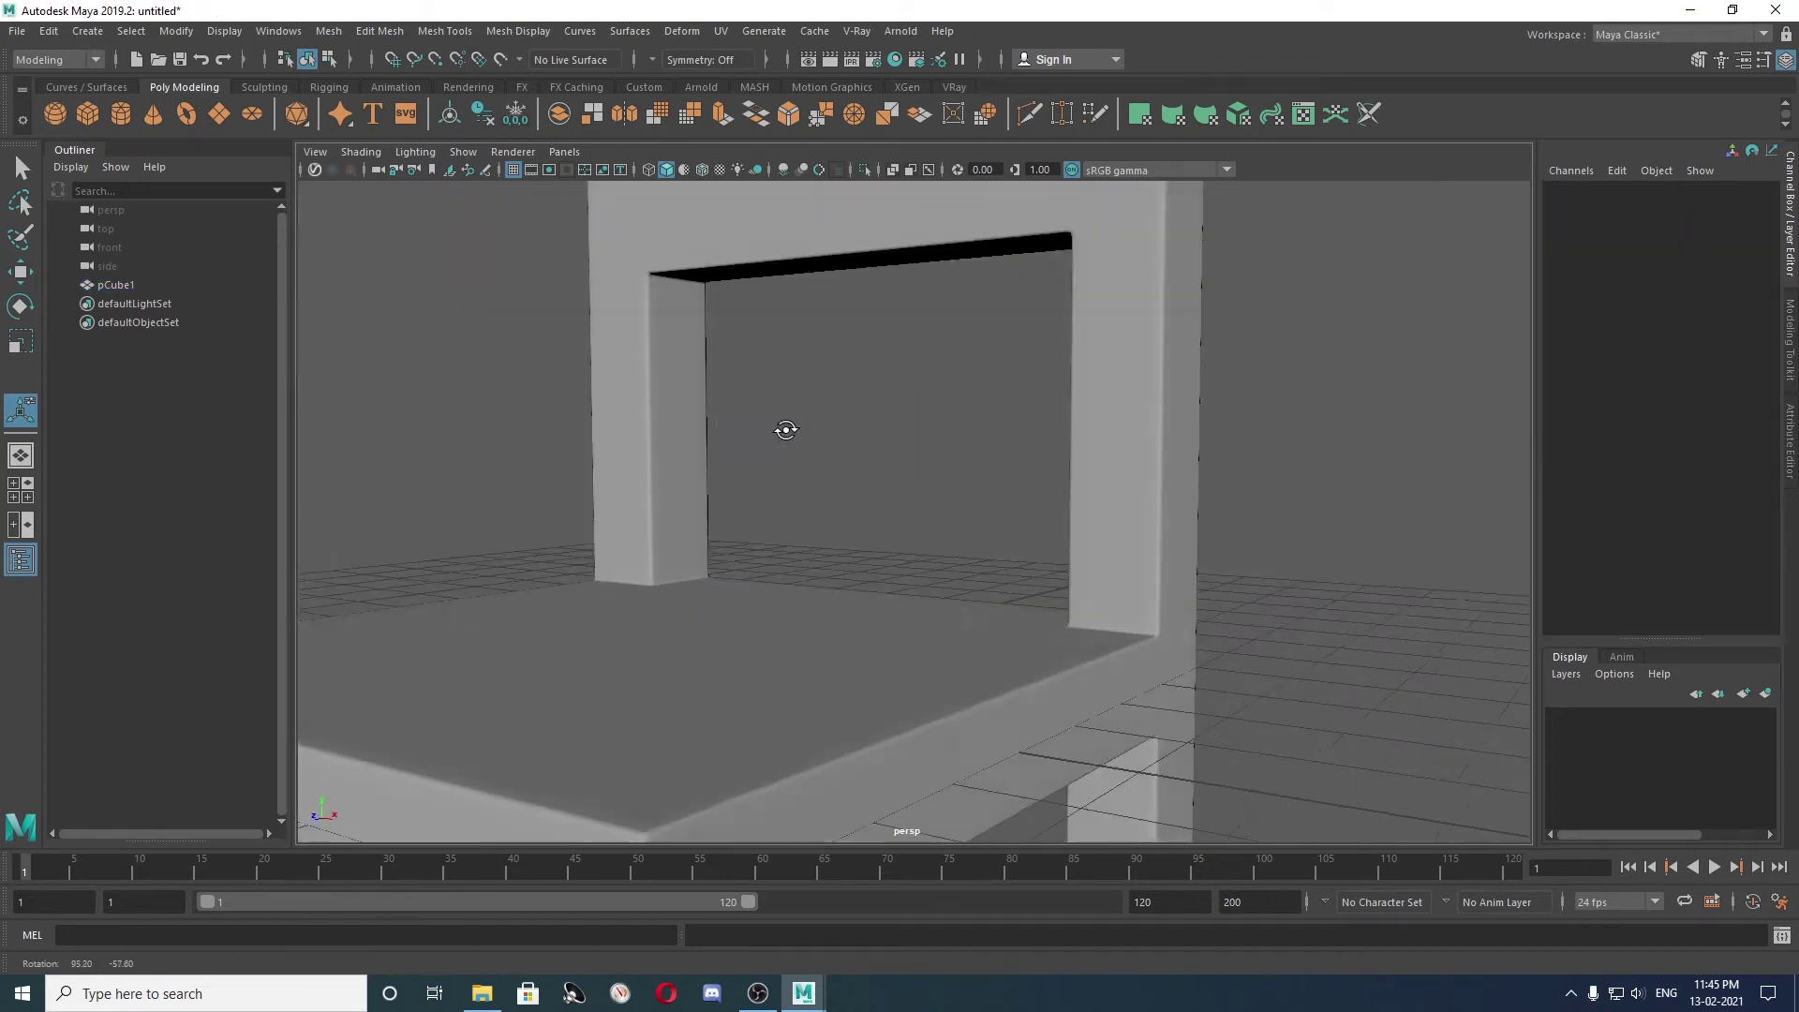
pyautogui.press('f')
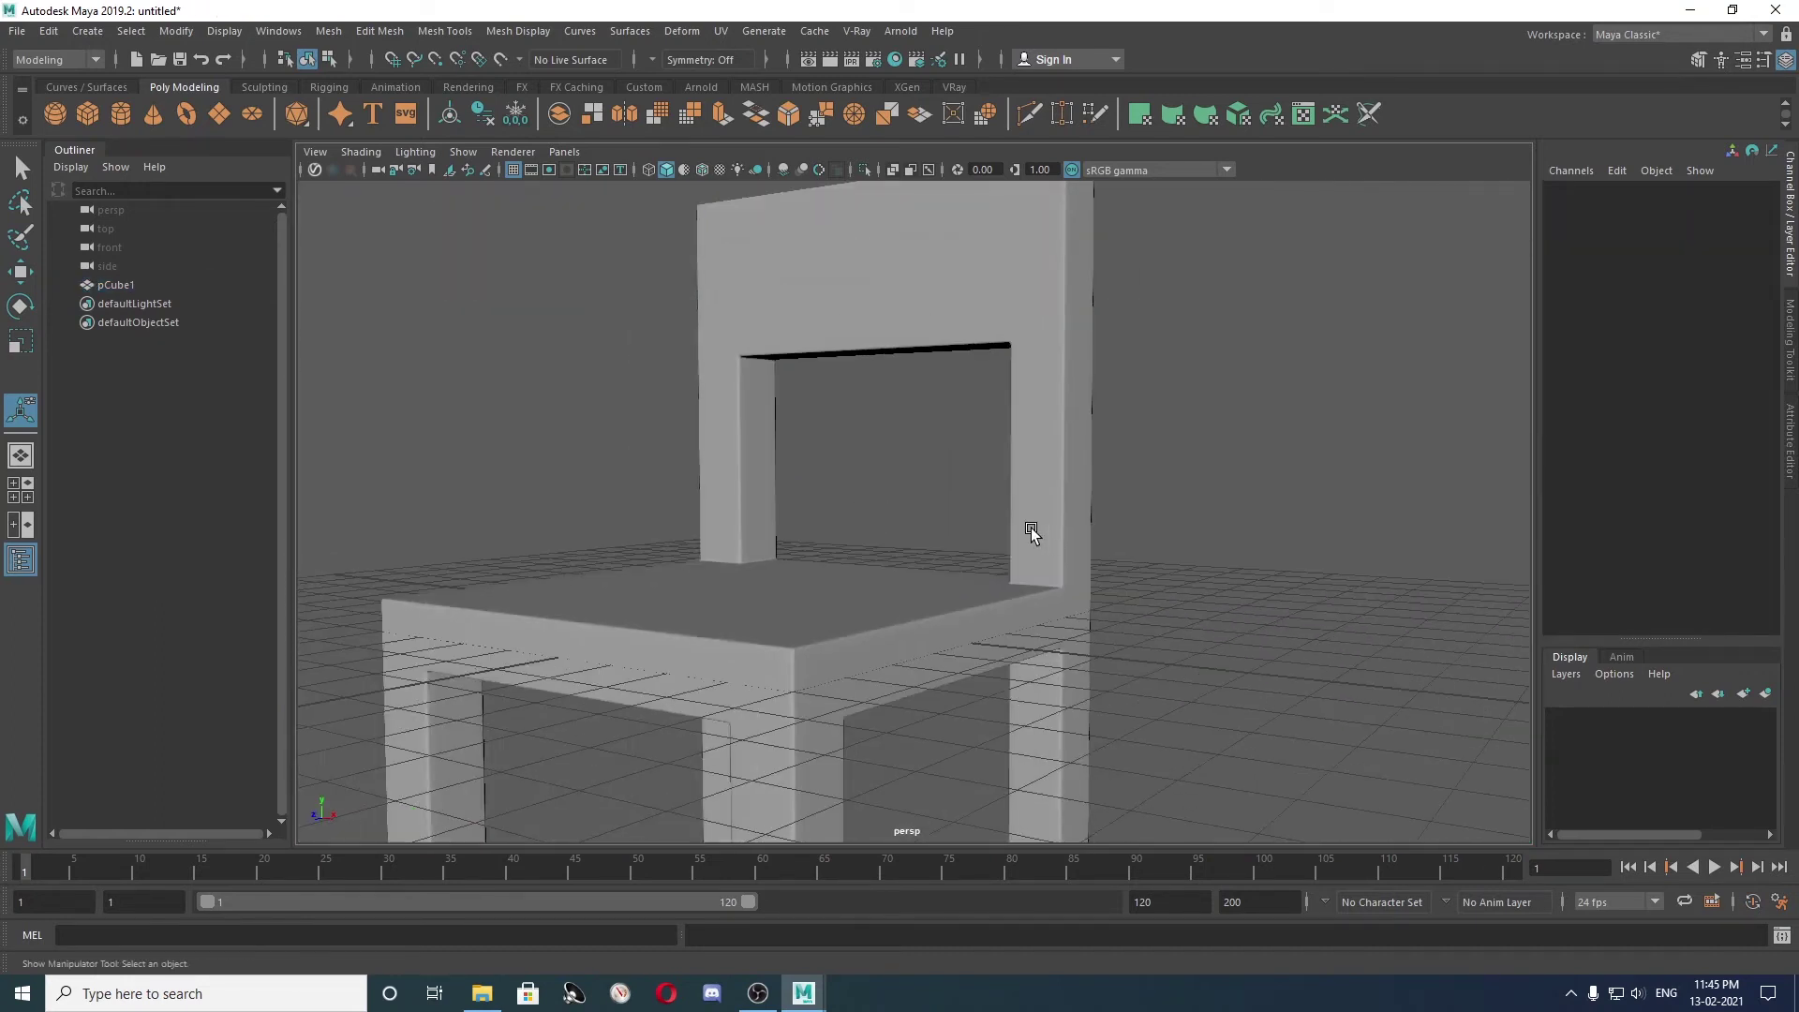
pyautogui.moveTo(982, 525)
pyautogui.keyDown('alt'); pyautogui.mouseDown()
pyautogui.moveTo(936, 522)
pyautogui.moveTo(1152, 542)
pyautogui.moveTo(1071, 494)
pyautogui.moveTo(974, 499)
pyautogui.mouseUp(); pyautogui.keyUp('alt')
pyautogui.keyDown('alt'); pyautogui.moveTo(963, 490); pyautogui.dragTo(791, 277, button='right'); pyautogui.keyUp('alt')
pyautogui.moveTo(791, 278)
pyautogui.keyDown('alt'); pyautogui.mouseDown()
pyautogui.moveTo(838, 488)
pyautogui.moveTo(882, 565)
pyautogui.mouseUp(); pyautogui.keyUp('alt')
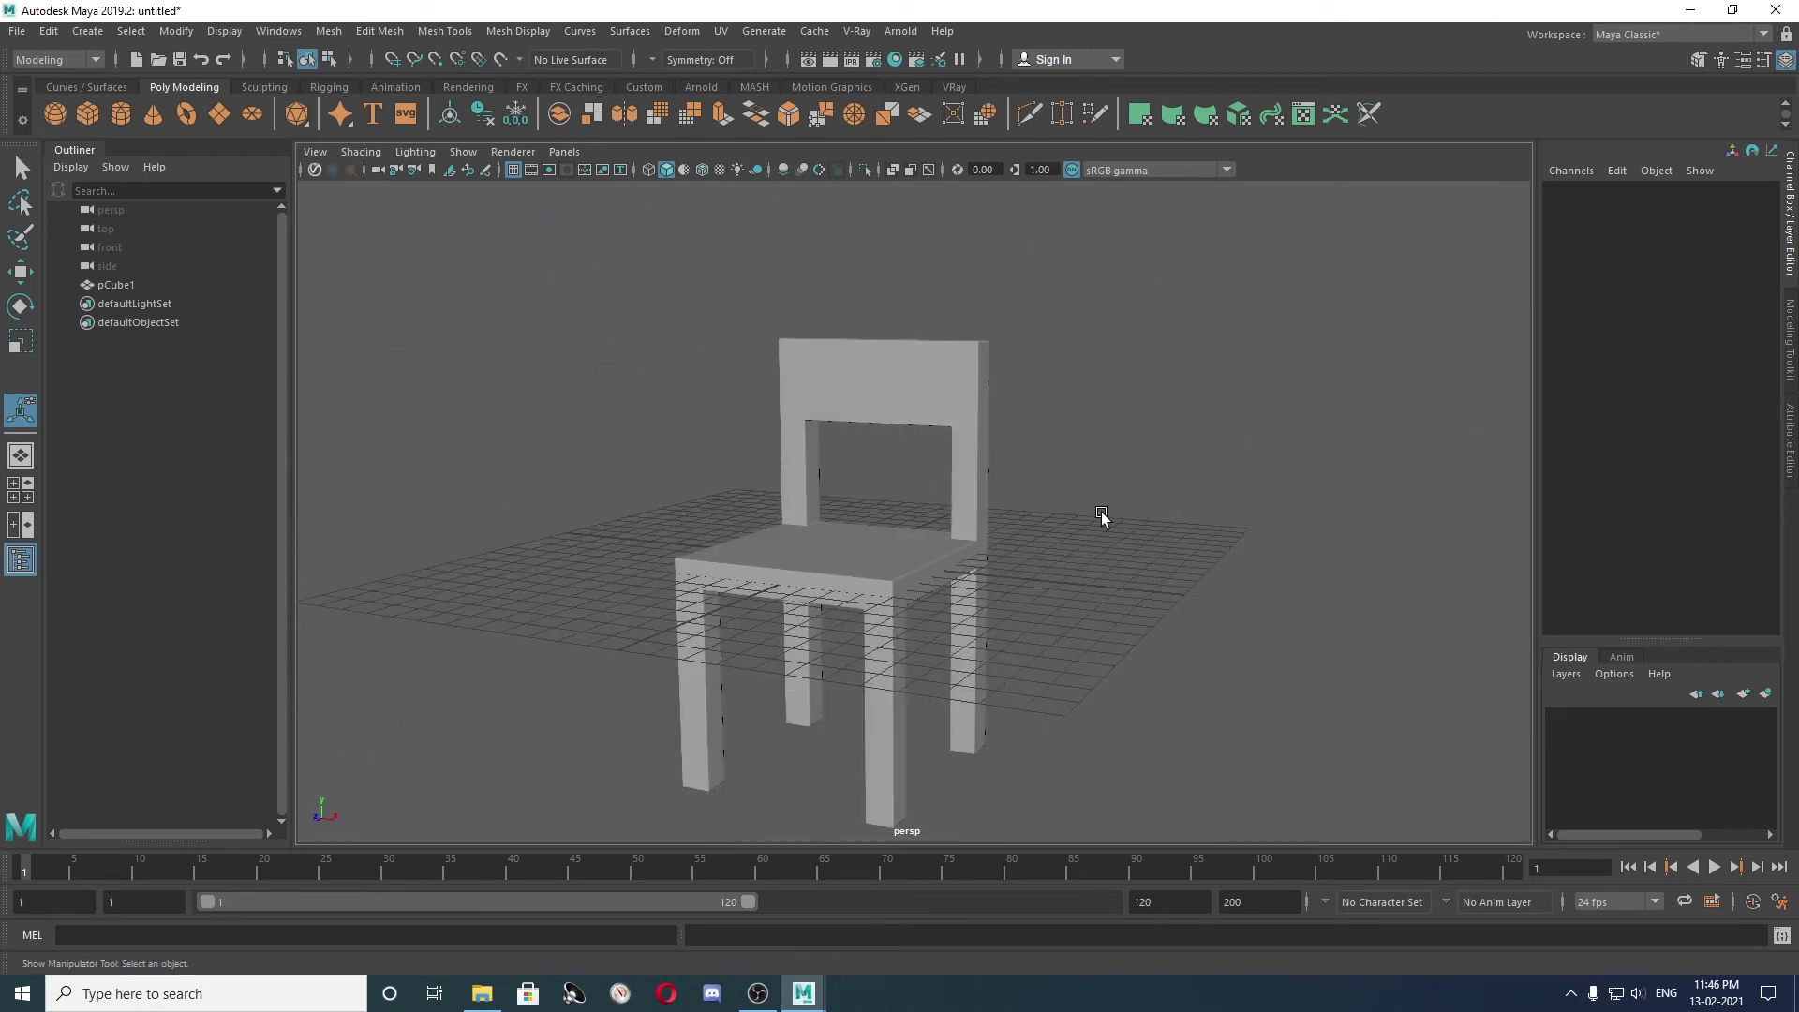
pyautogui.scroll(2, 1031, 431)
pyautogui.click(906, 360)
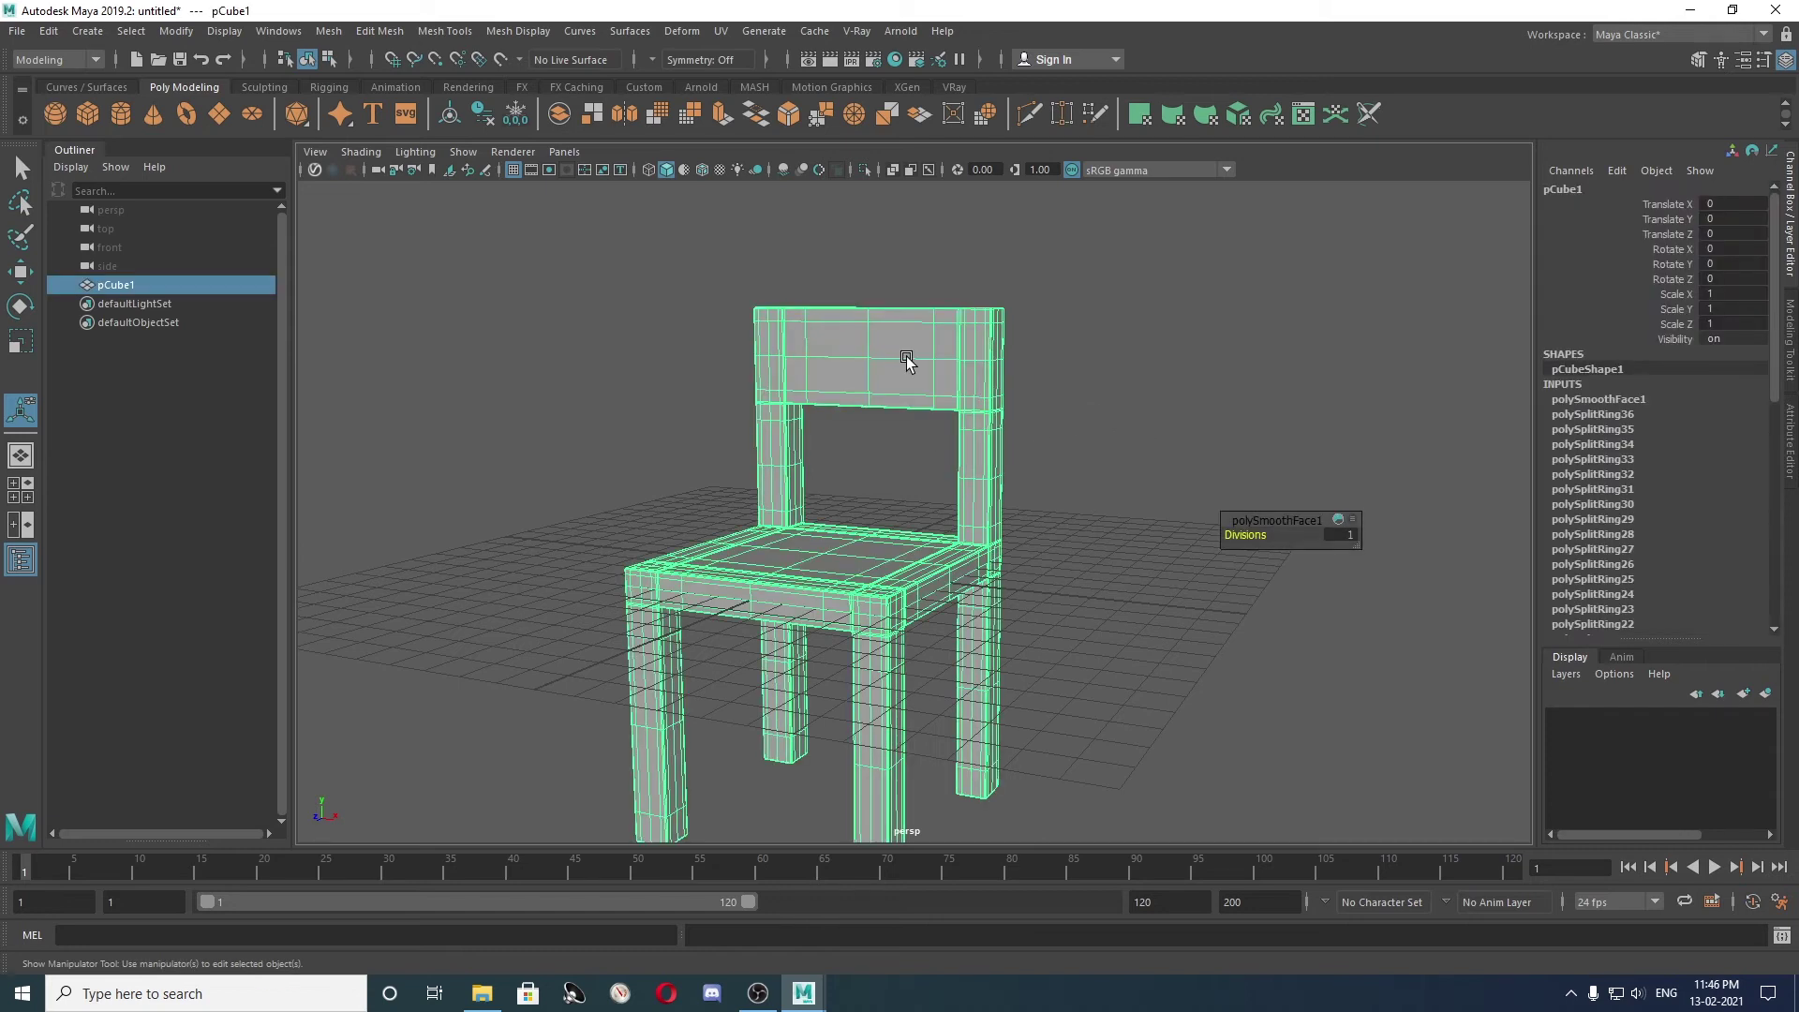
pyautogui.press('1')
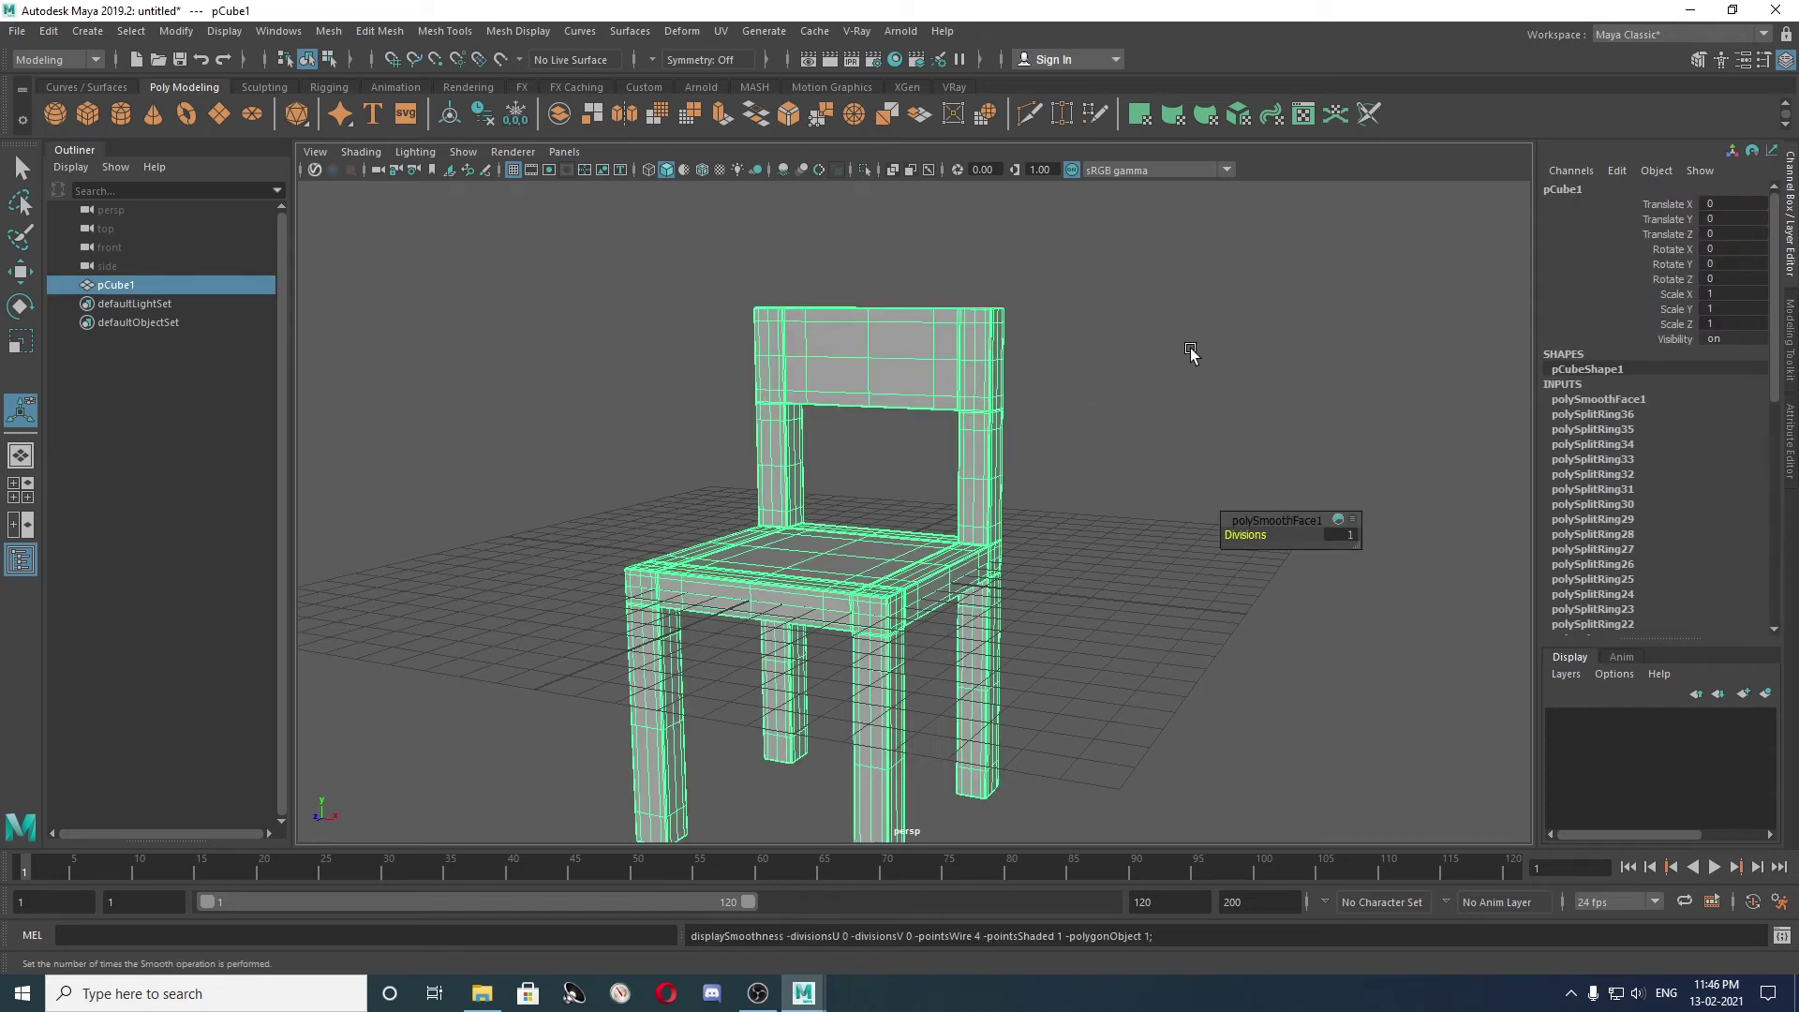
pyautogui.click(1188, 355)
pyautogui.moveTo(1030, 341)
pyautogui.keyDown('alt'); pyautogui.mouseDown()
pyautogui.moveTo(699, 385)
pyautogui.moveTo(1056, 398)
pyautogui.moveTo(1052, 337)
pyautogui.moveTo(882, 298)
pyautogui.moveTo(743, 309)
pyautogui.moveTo(1036, 362)
pyautogui.moveTo(988, 334)
pyautogui.moveTo(1012, 265)
pyautogui.moveTo(972, 368)
pyautogui.moveTo(1058, 374)
pyautogui.moveTo(944, 369)
pyautogui.moveTo(915, 450)
pyautogui.moveTo(1027, 430)
pyautogui.moveTo(919, 405)
pyautogui.moveTo(839, 420)
pyautogui.moveTo(947, 429)
pyautogui.moveTo(1015, 469)
pyautogui.moveTo(1151, 472)
pyautogui.moveTo(912, 469)
pyautogui.moveTo(999, 469)
pyautogui.moveTo(1014, 409)
pyautogui.moveTo(944, 425)
pyautogui.moveTo(916, 458)
pyautogui.moveTo(1036, 506)
pyautogui.moveTo(956, 349)
pyautogui.moveTo(1031, 373)
pyautogui.moveTo(1003, 328)
pyautogui.moveTo(969, 359)
pyautogui.mouseUp(); pyautogui.keyUp('alt')
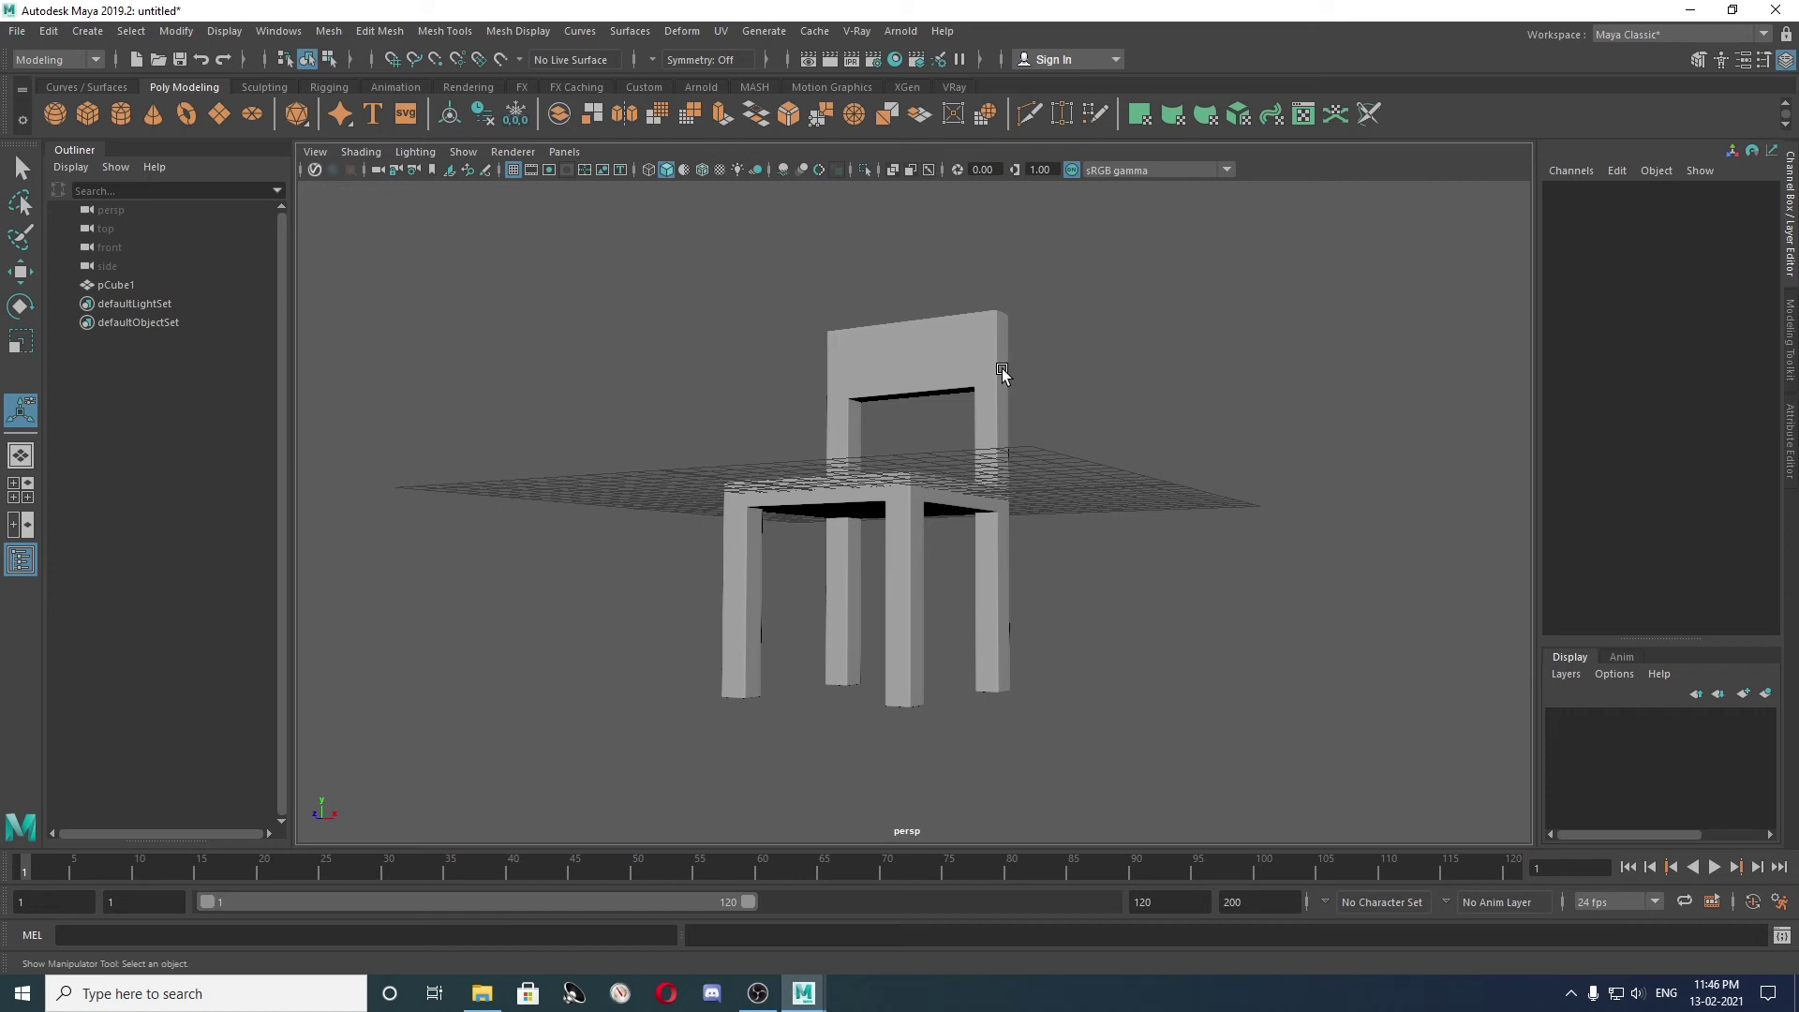
pyautogui.click(1009, 366)
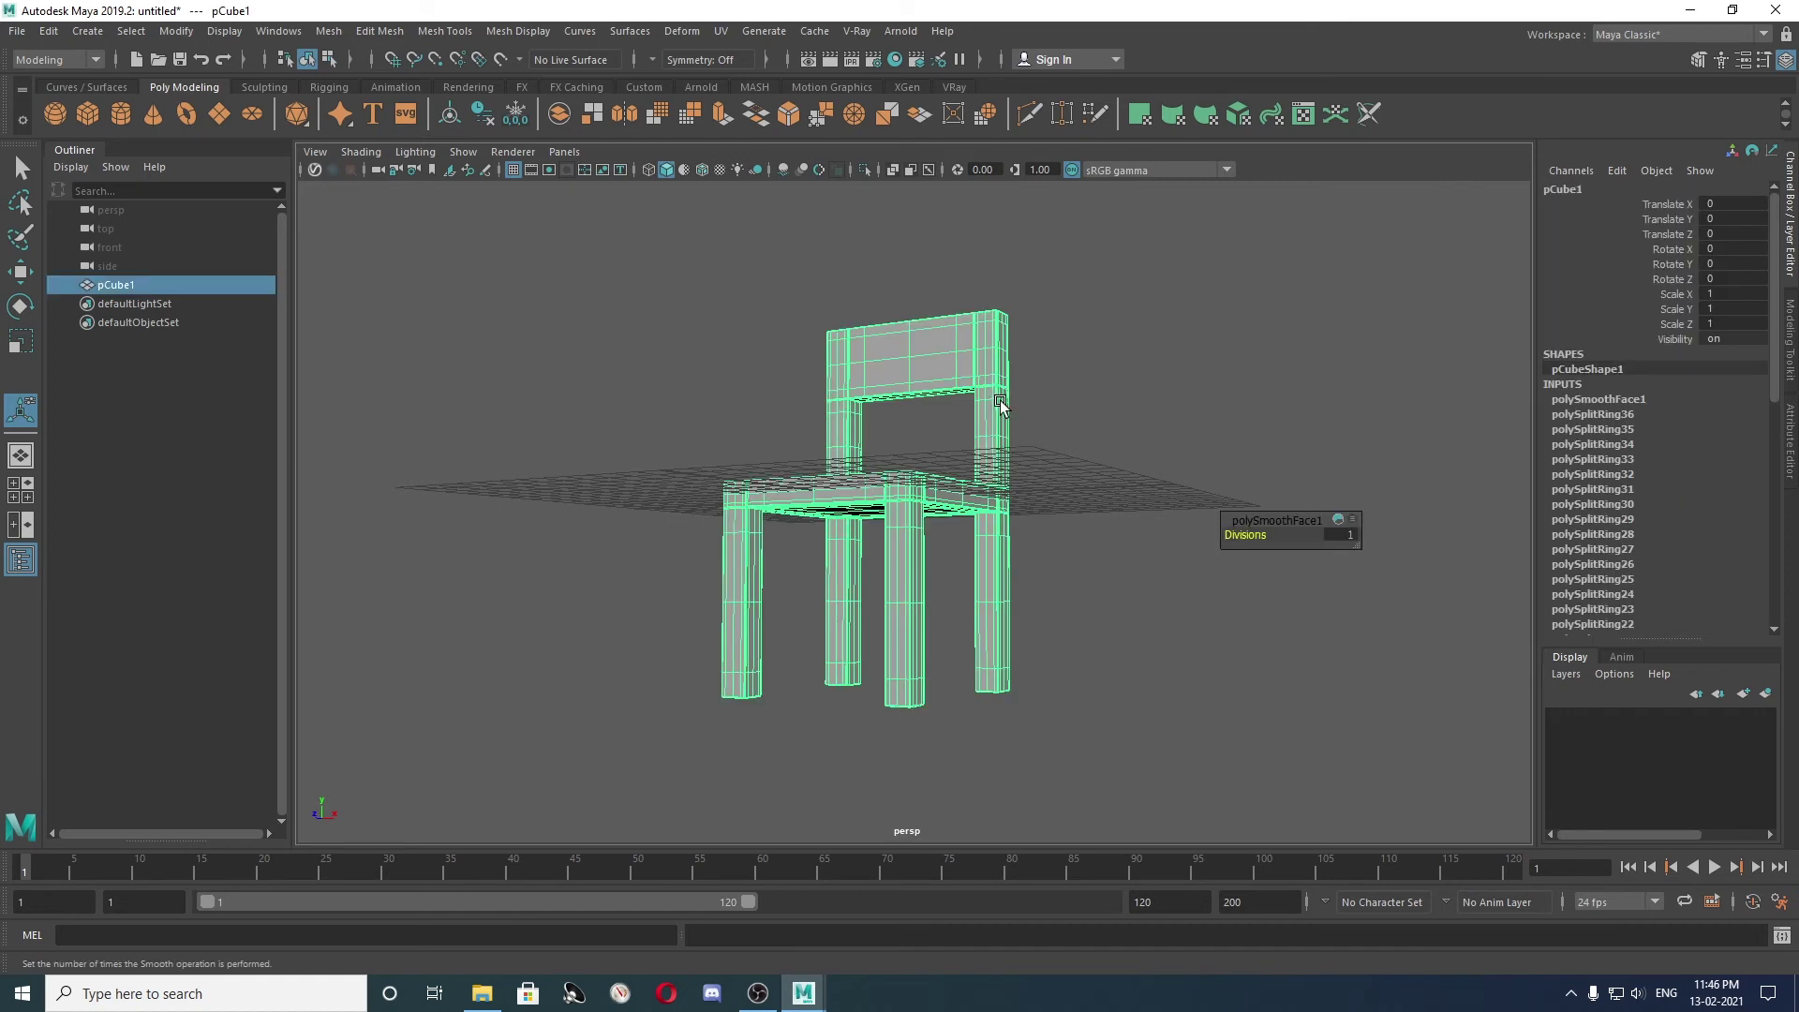
pyautogui.keyDown('alt'); pyautogui.moveTo(1009, 365); pyautogui.dragTo(1104, 469); pyautogui.keyUp('alt')
pyautogui.click(1104, 470)
pyautogui.click(957, 327)
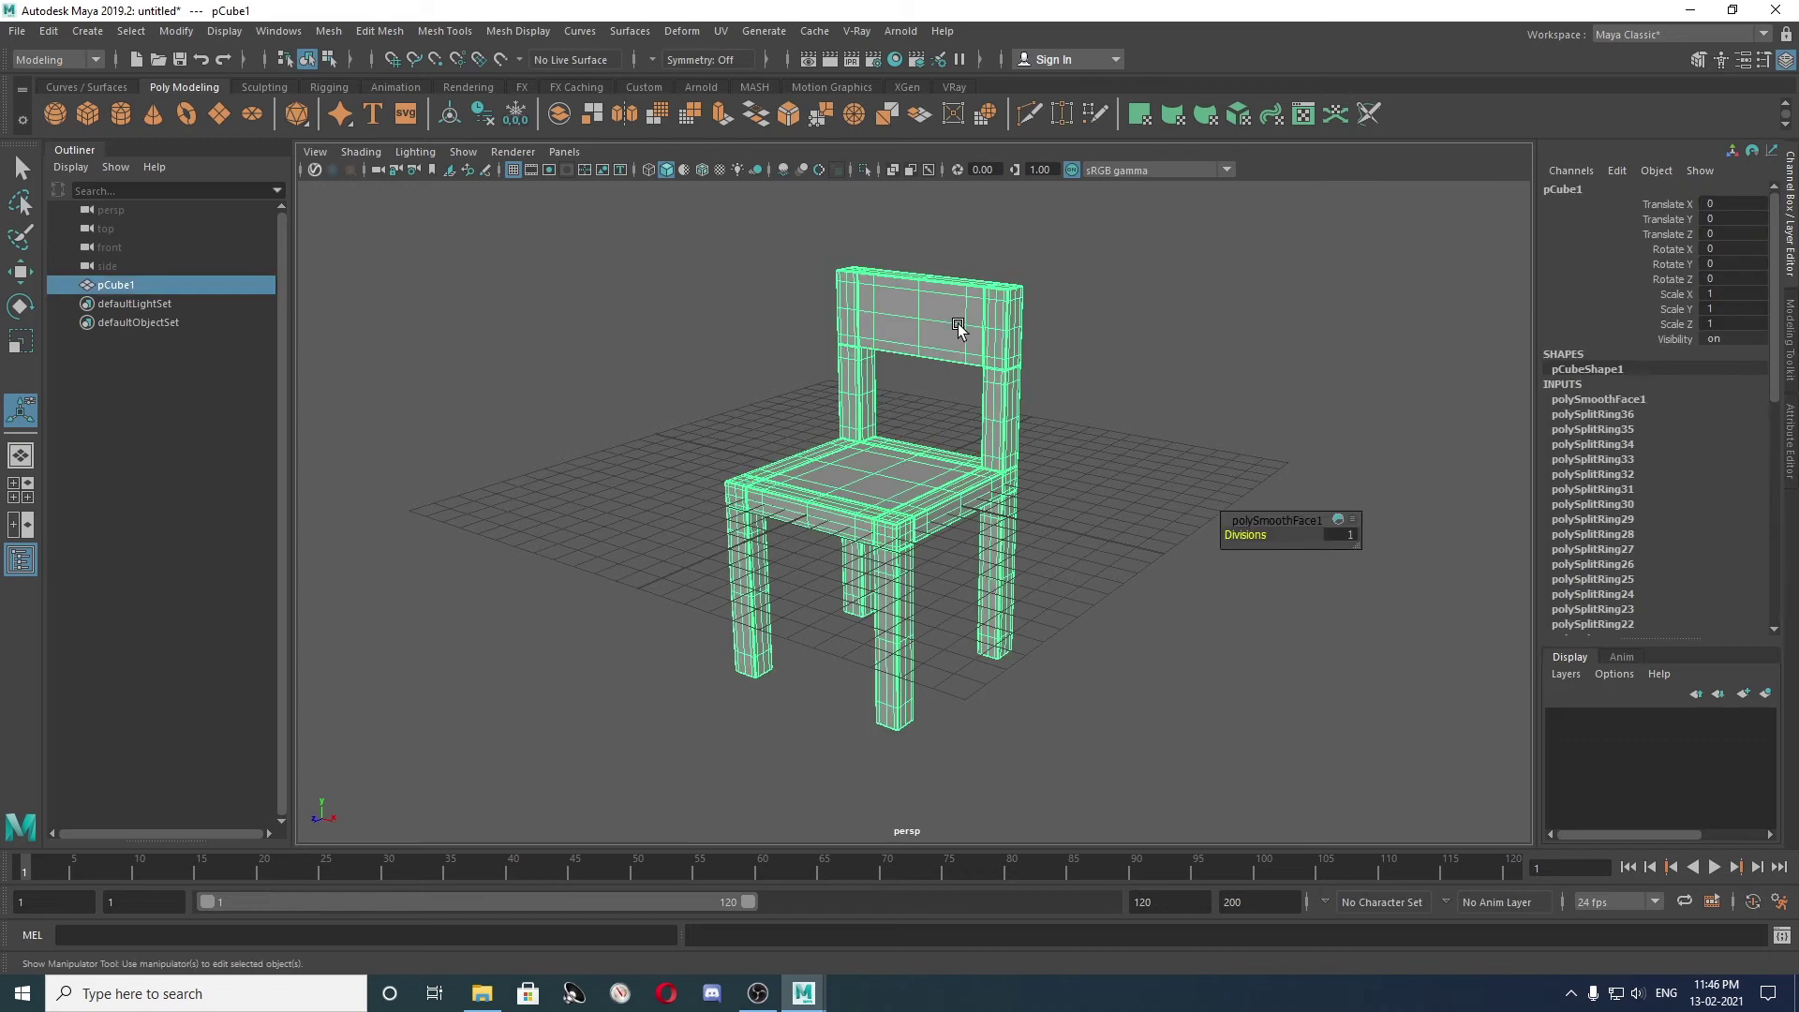
# Create layer1 for the chair and toggle its visibility and template display.
pyautogui.click(1767, 694)
pyautogui.click(1557, 718)
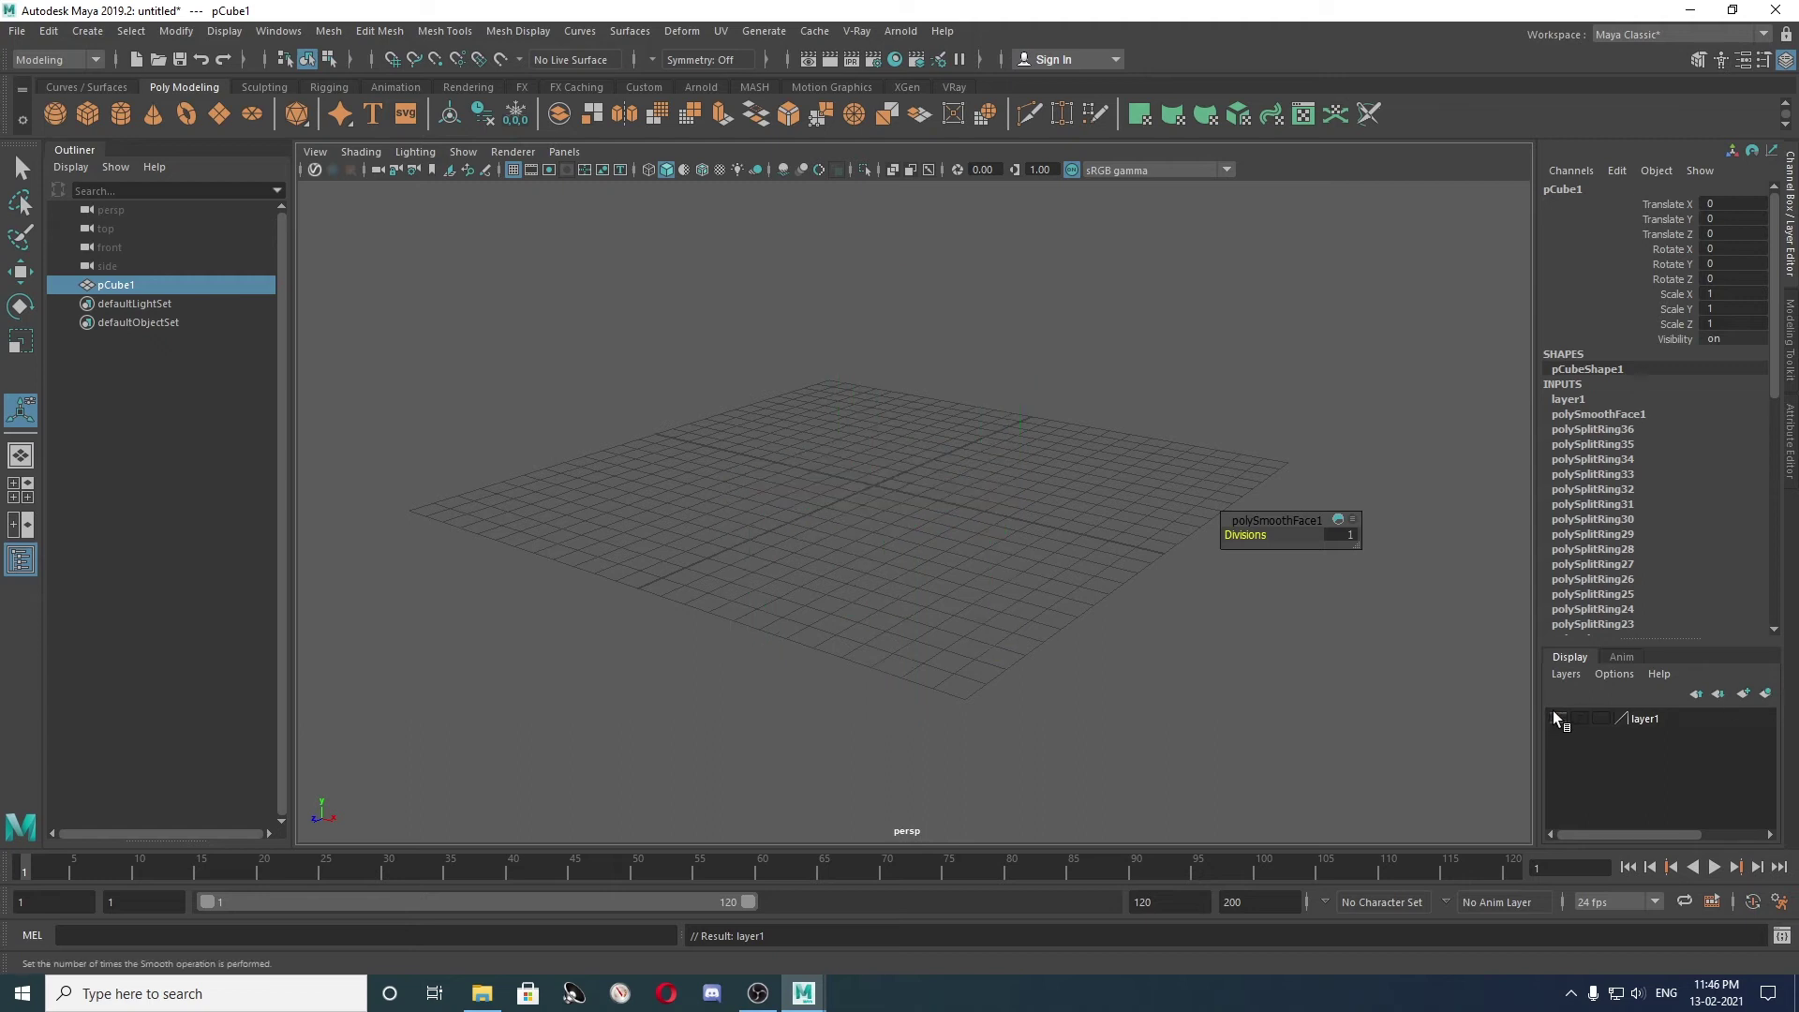
pyautogui.click(1558, 718)
pyautogui.click(1558, 719)
pyautogui.click(1557, 718)
pyautogui.click(1602, 719)
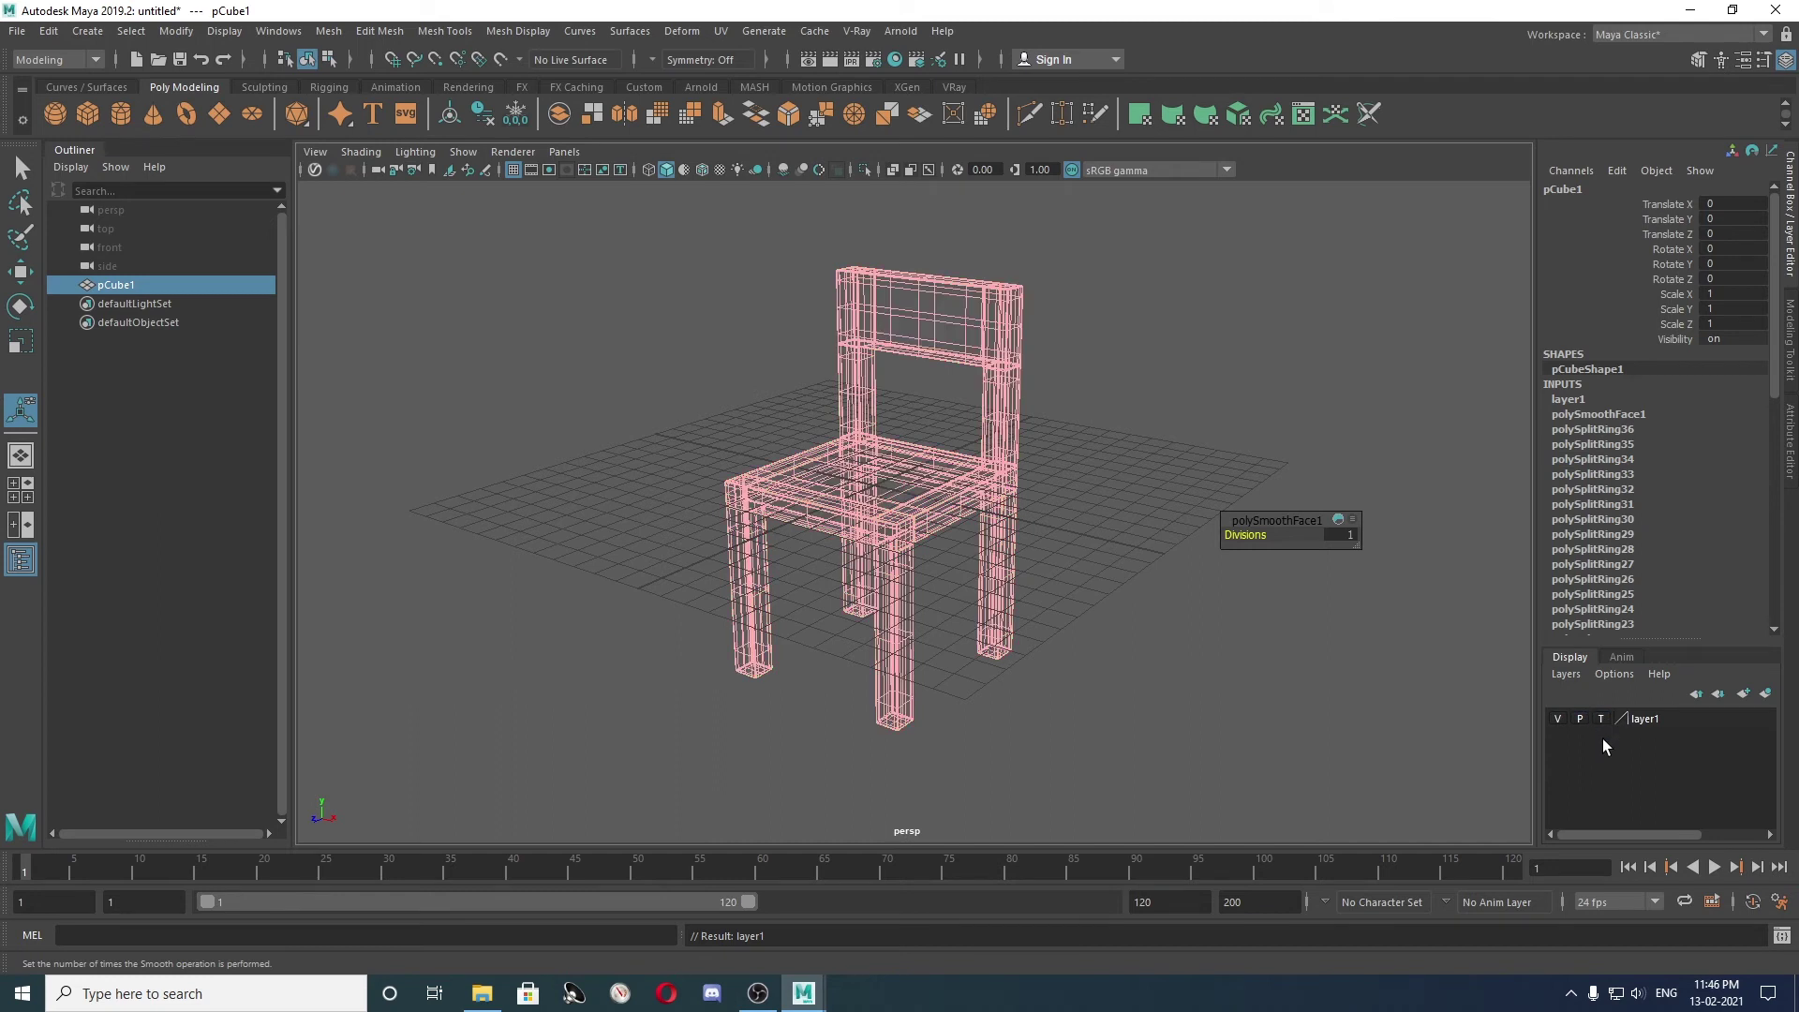
pyautogui.click(1260, 698)
pyautogui.moveTo(959, 573)
pyautogui.keyDown('alt'); pyautogui.mouseDown()
pyautogui.moveTo(952, 446)
pyautogui.moveTo(1180, 426)
pyautogui.moveTo(919, 413)
pyautogui.moveTo(803, 430)
pyautogui.moveTo(874, 442)
pyautogui.moveTo(795, 357)
pyautogui.moveTo(906, 471)
pyautogui.moveTo(952, 472)
pyautogui.mouseUp(); pyautogui.keyUp('alt')
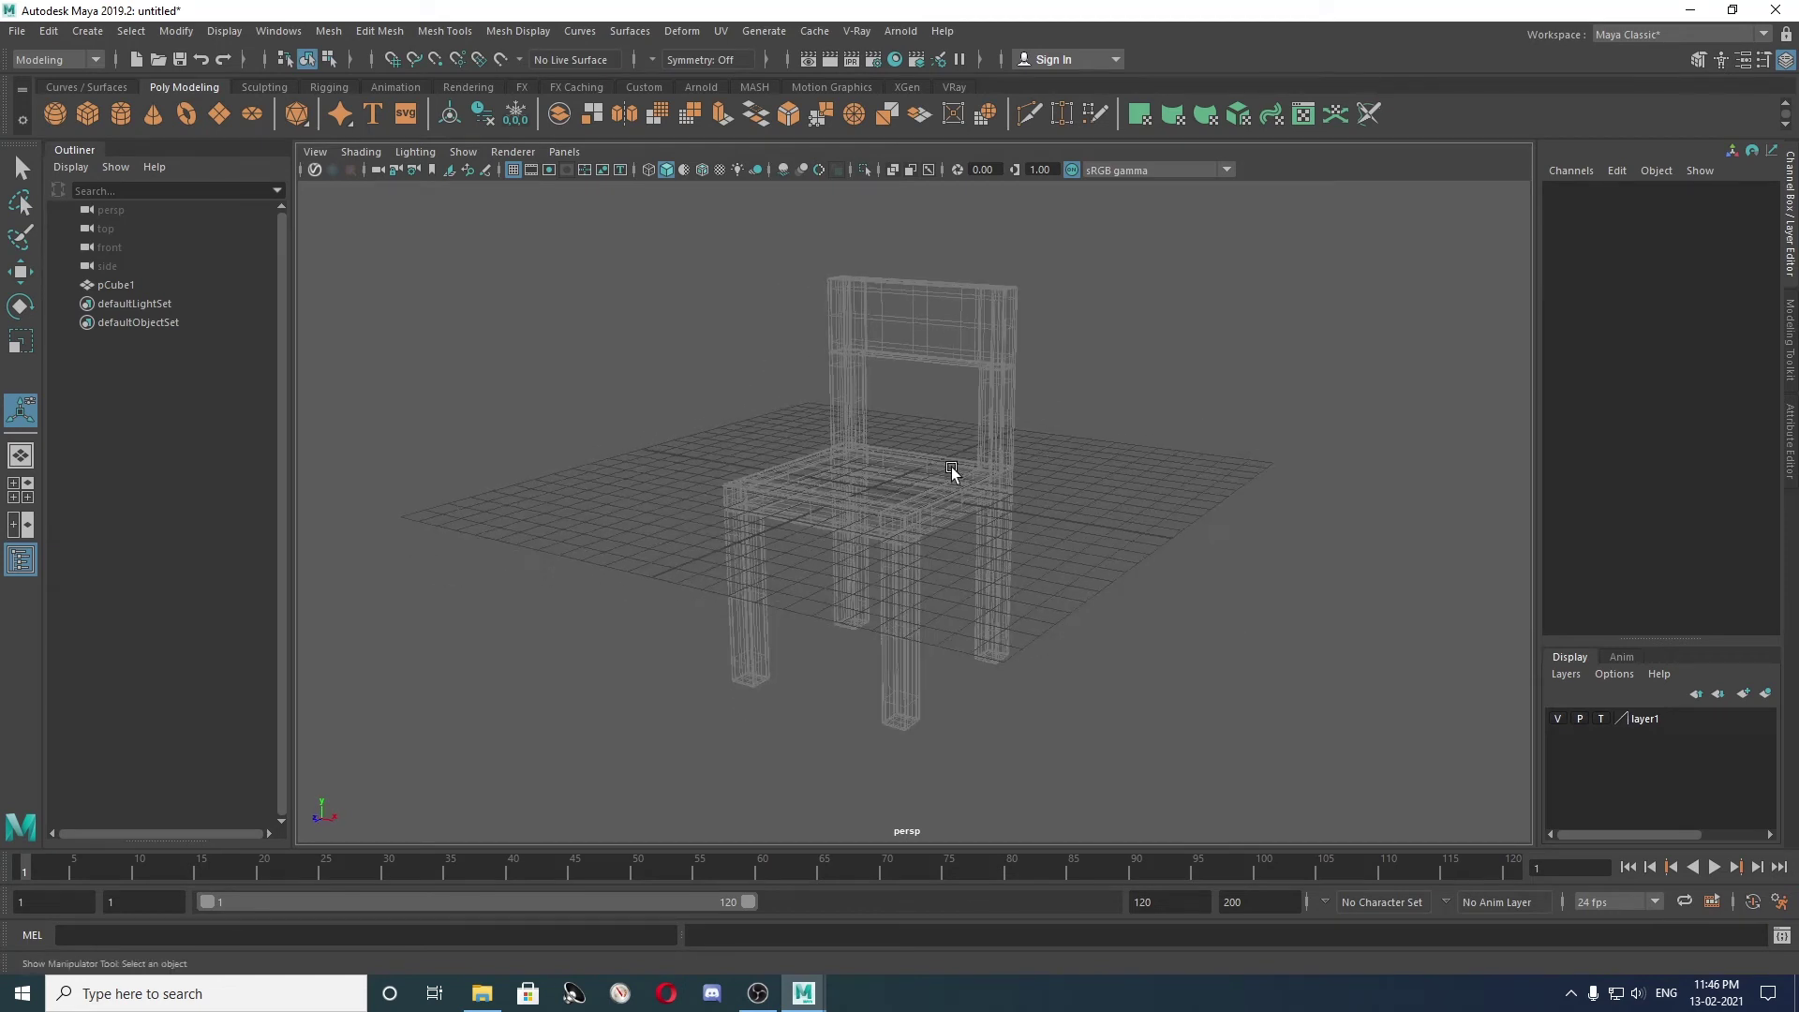
# Set layer1 to Reference display and hide it, leaving an empty grid.
pyautogui.click(1600, 719)
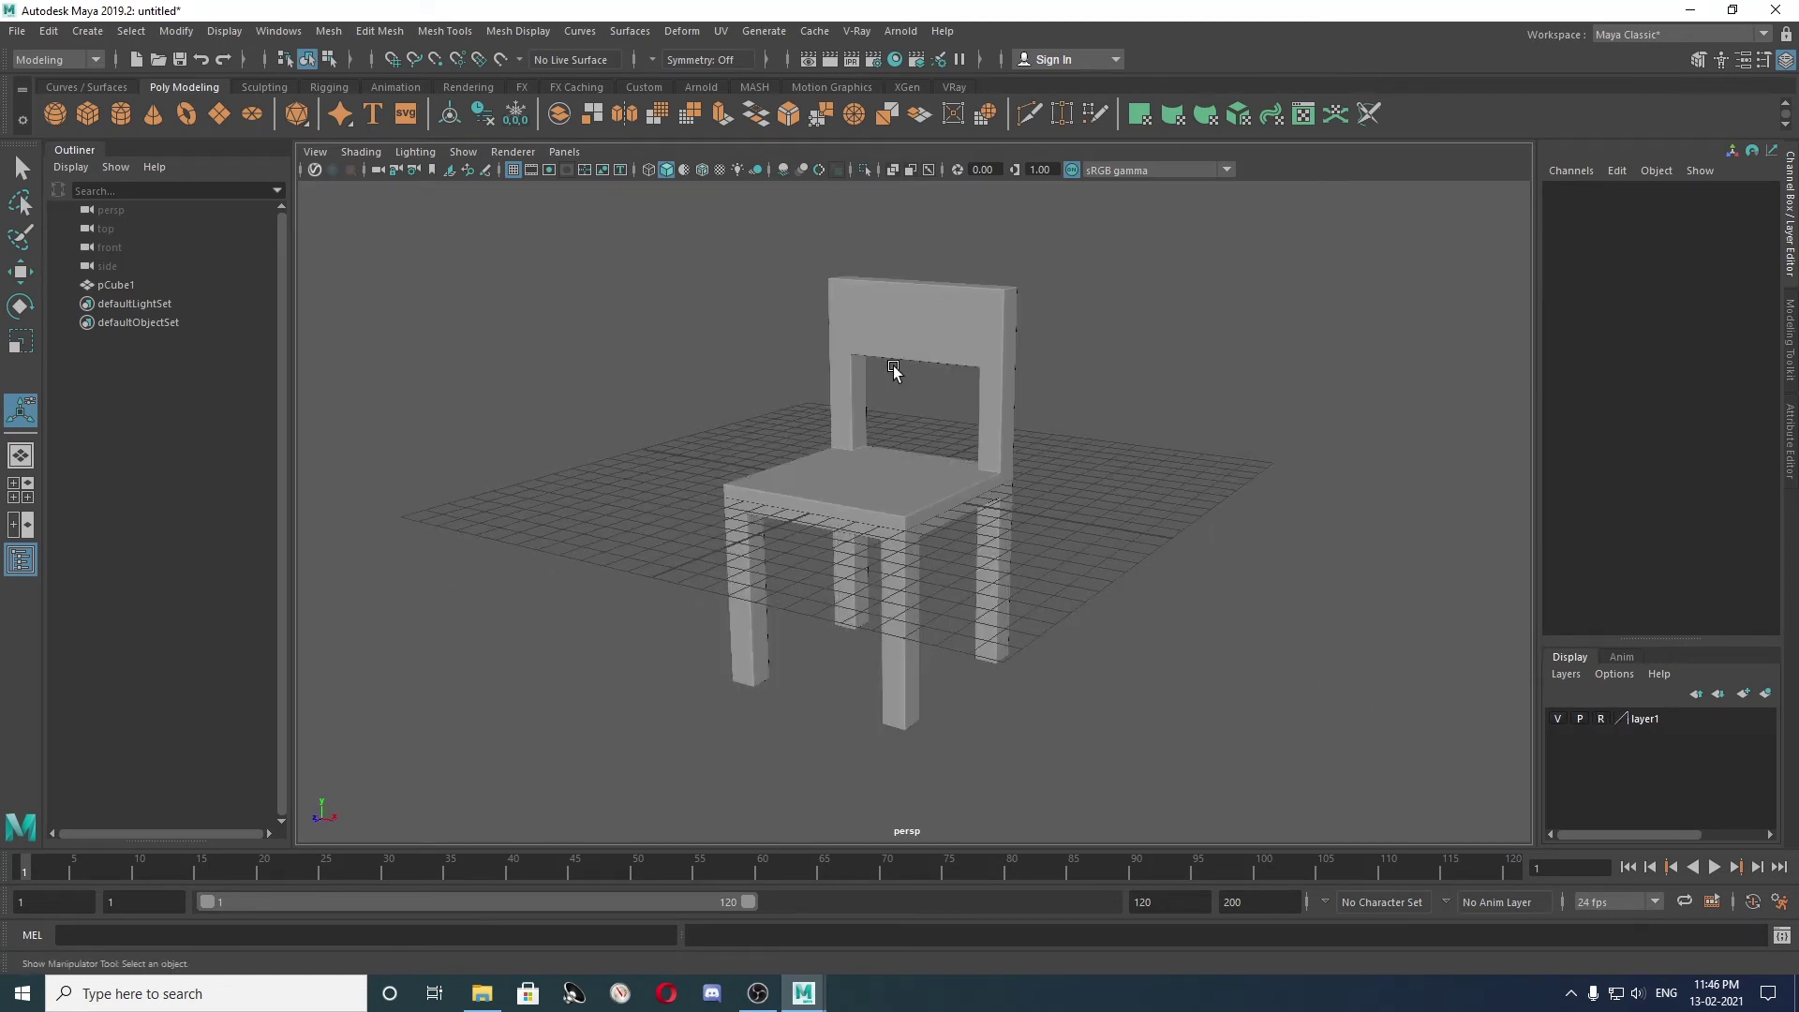
pyautogui.click(900, 511)
pyautogui.click(1607, 726)
pyautogui.click(1337, 715)
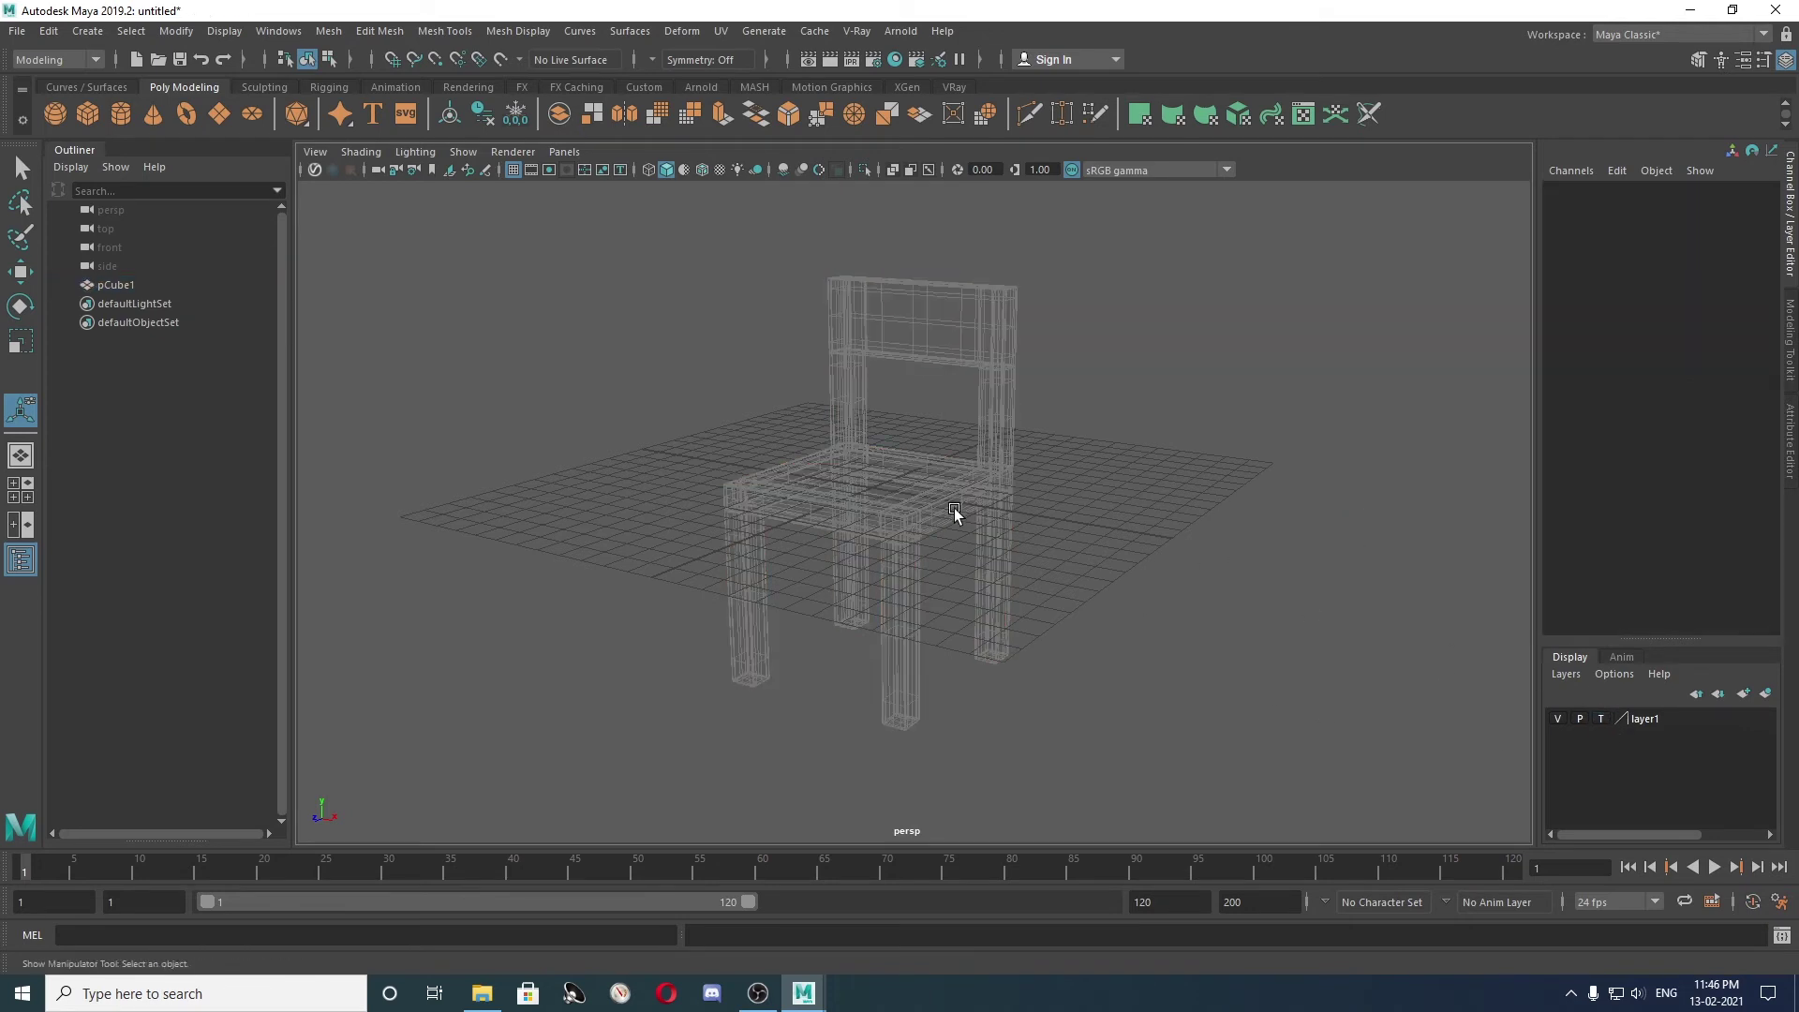
pyautogui.click(1594, 717)
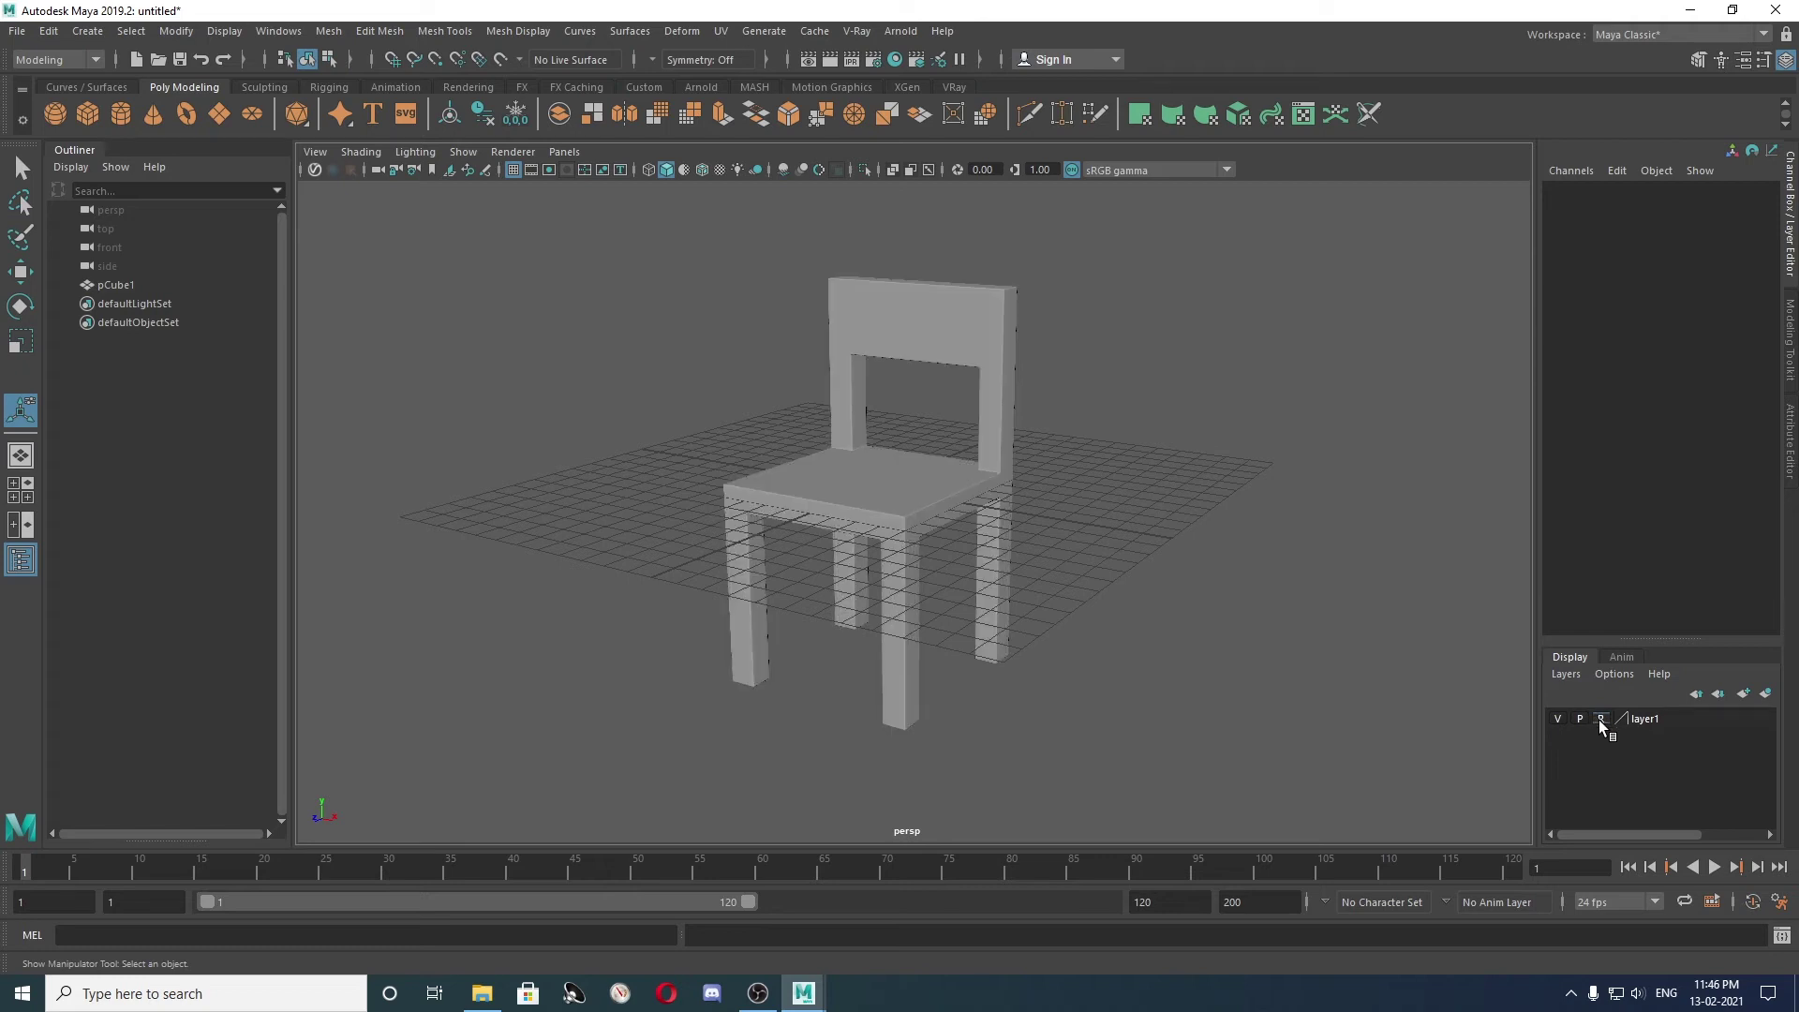
pyautogui.click(1557, 719)
pyautogui.keyDown('alt'); pyautogui.moveTo(1049, 609); pyautogui.dragTo(1481, 722); pyautogui.keyUp('alt')
pyautogui.keyDown('alt'); pyautogui.moveTo(1184, 654); pyautogui.dragTo(852, 568); pyautogui.keyUp('alt')
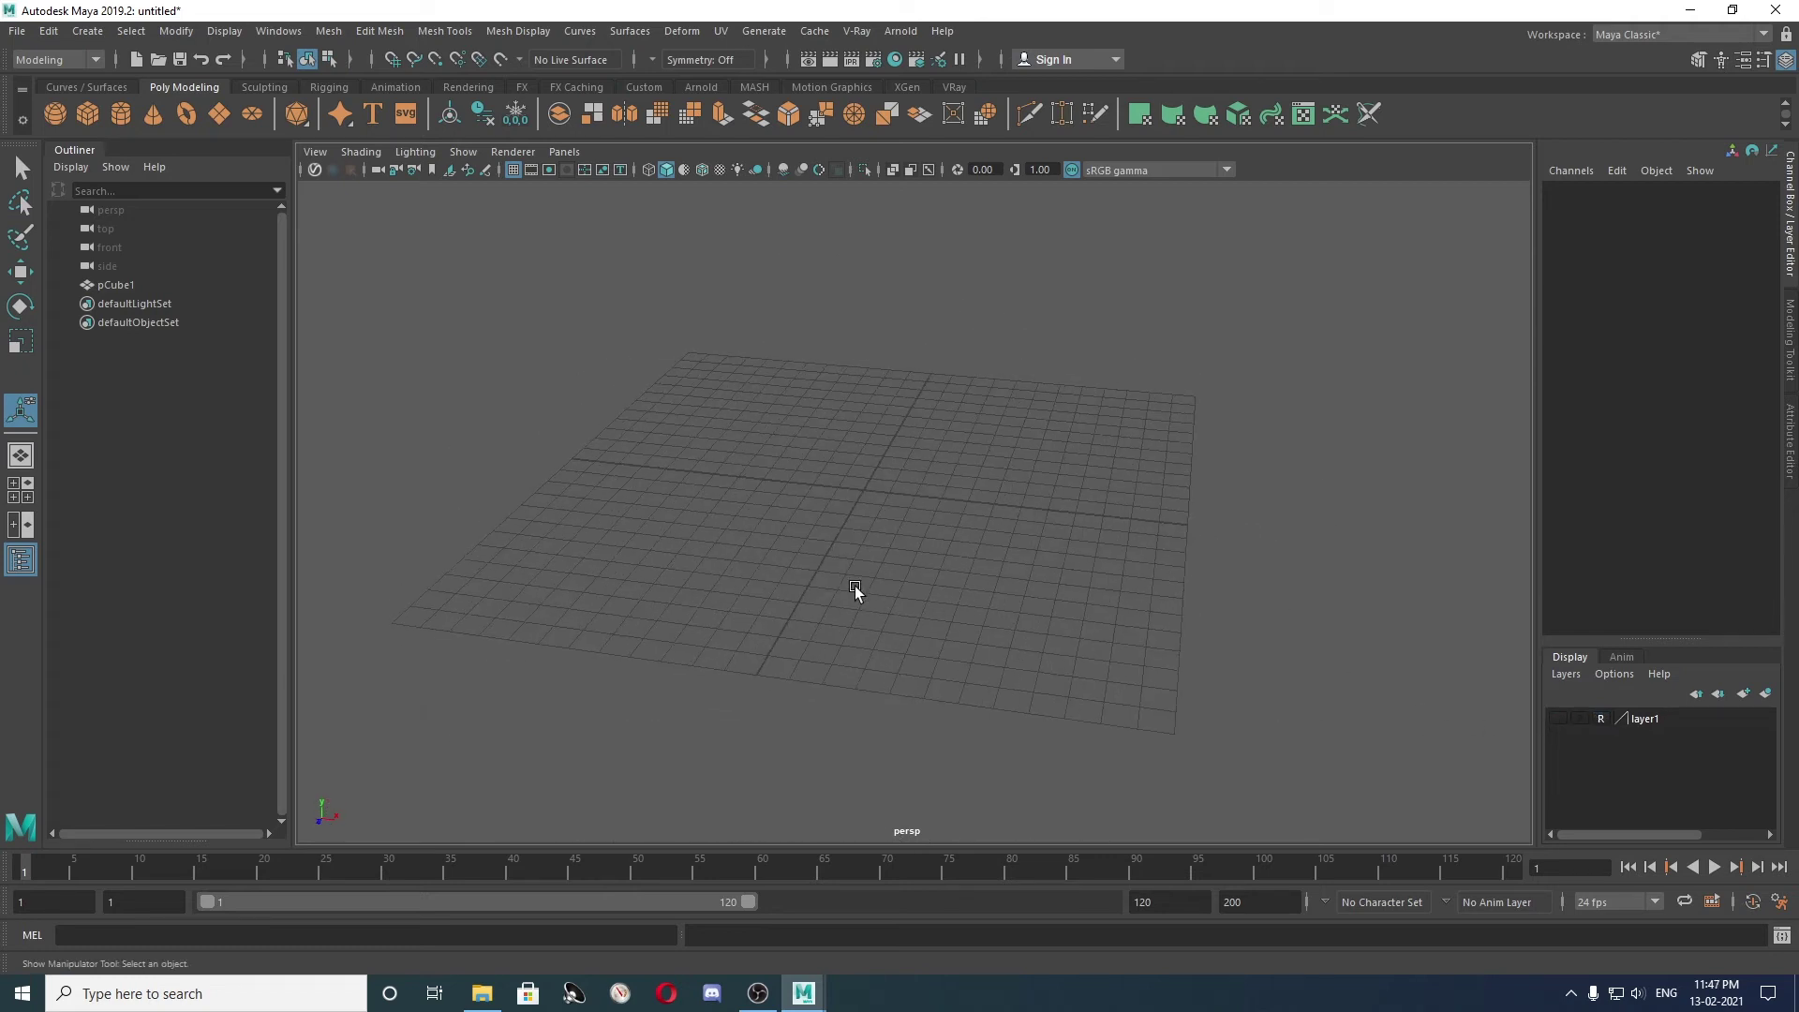
# Create a polygon cube and give it Width and Depth values of 15.
pyautogui.click(88, 113)
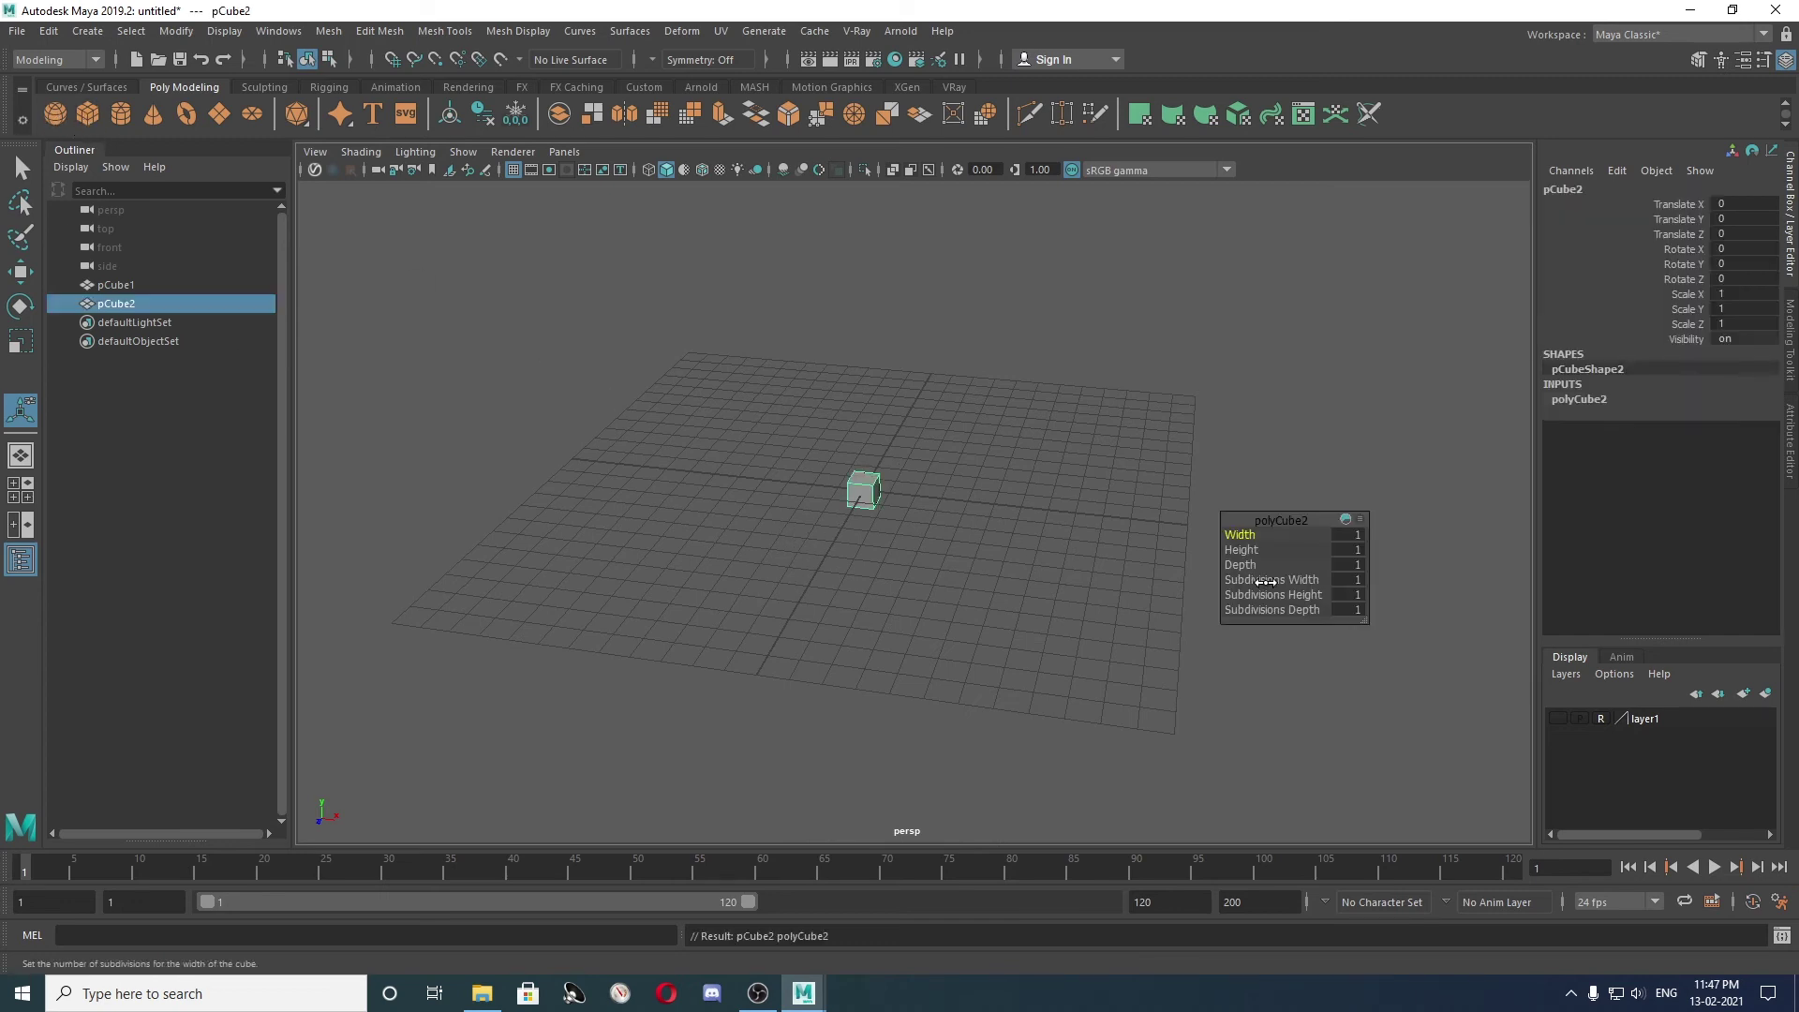
pyautogui.click(1601, 401)
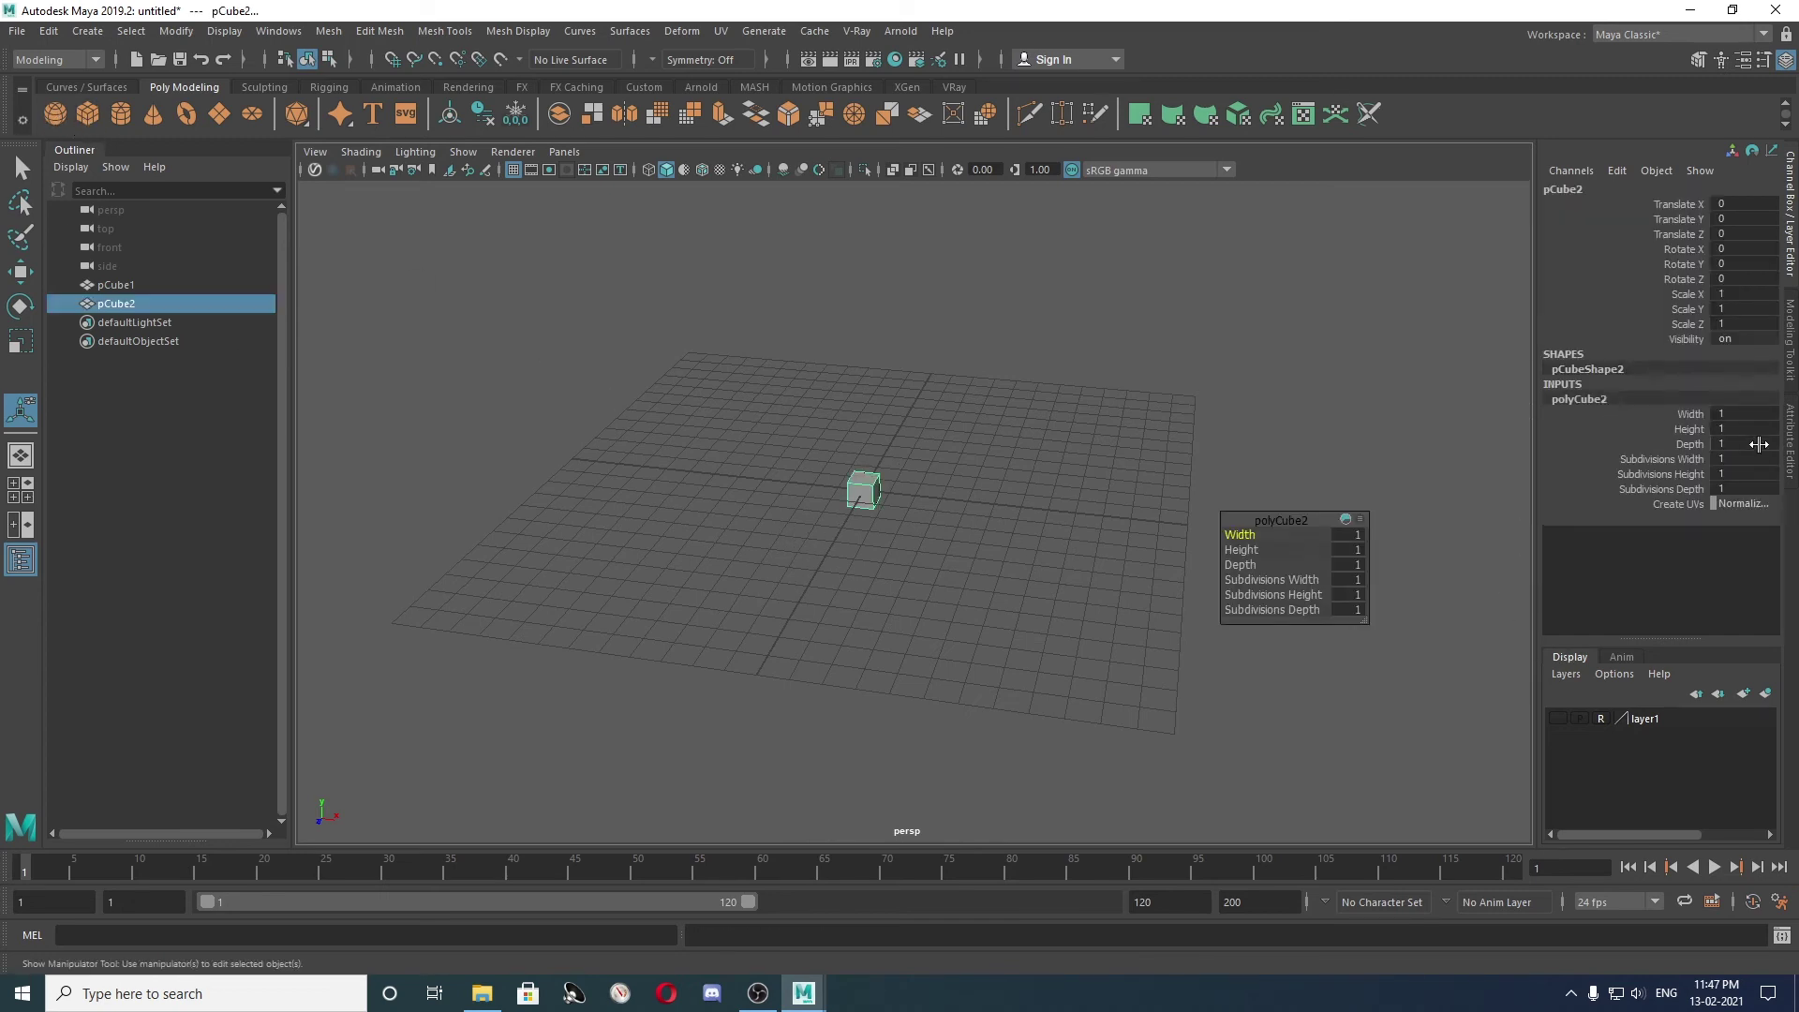
pyautogui.doubleClick(1743, 414)
pyautogui.press('Return')
pyautogui.doubleClick(1747, 442)
pyautogui.press('Return')
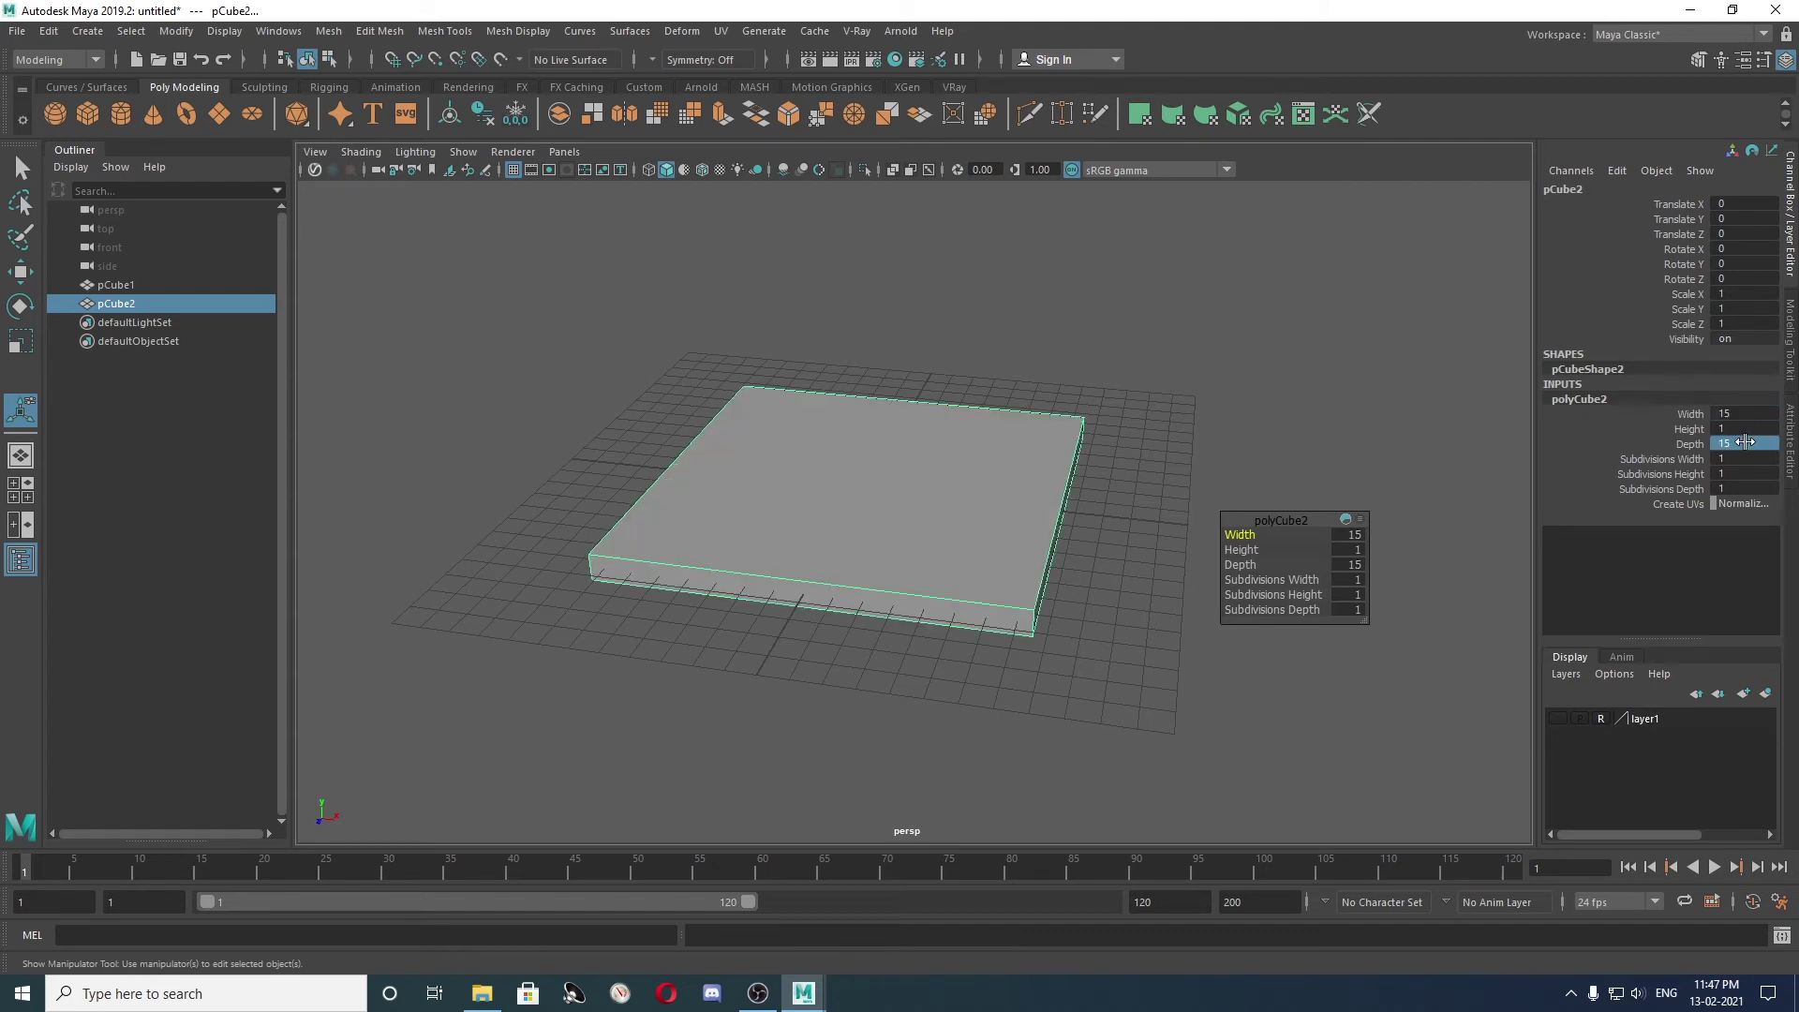
pyautogui.click(1269, 390)
pyautogui.keyDown('alt'); pyautogui.moveTo(1268, 390); pyautogui.dragTo(1012, 357); pyautogui.keyUp('alt')
pyautogui.click(951, 477)
pyautogui.moveTo(952, 478)
pyautogui.keyDown('alt'); pyautogui.mouseDown()
pyautogui.moveTo(893, 521)
pyautogui.moveTo(971, 594)
pyautogui.moveTo(1002, 577)
pyautogui.mouseUp(); pyautogui.keyUp('alt')
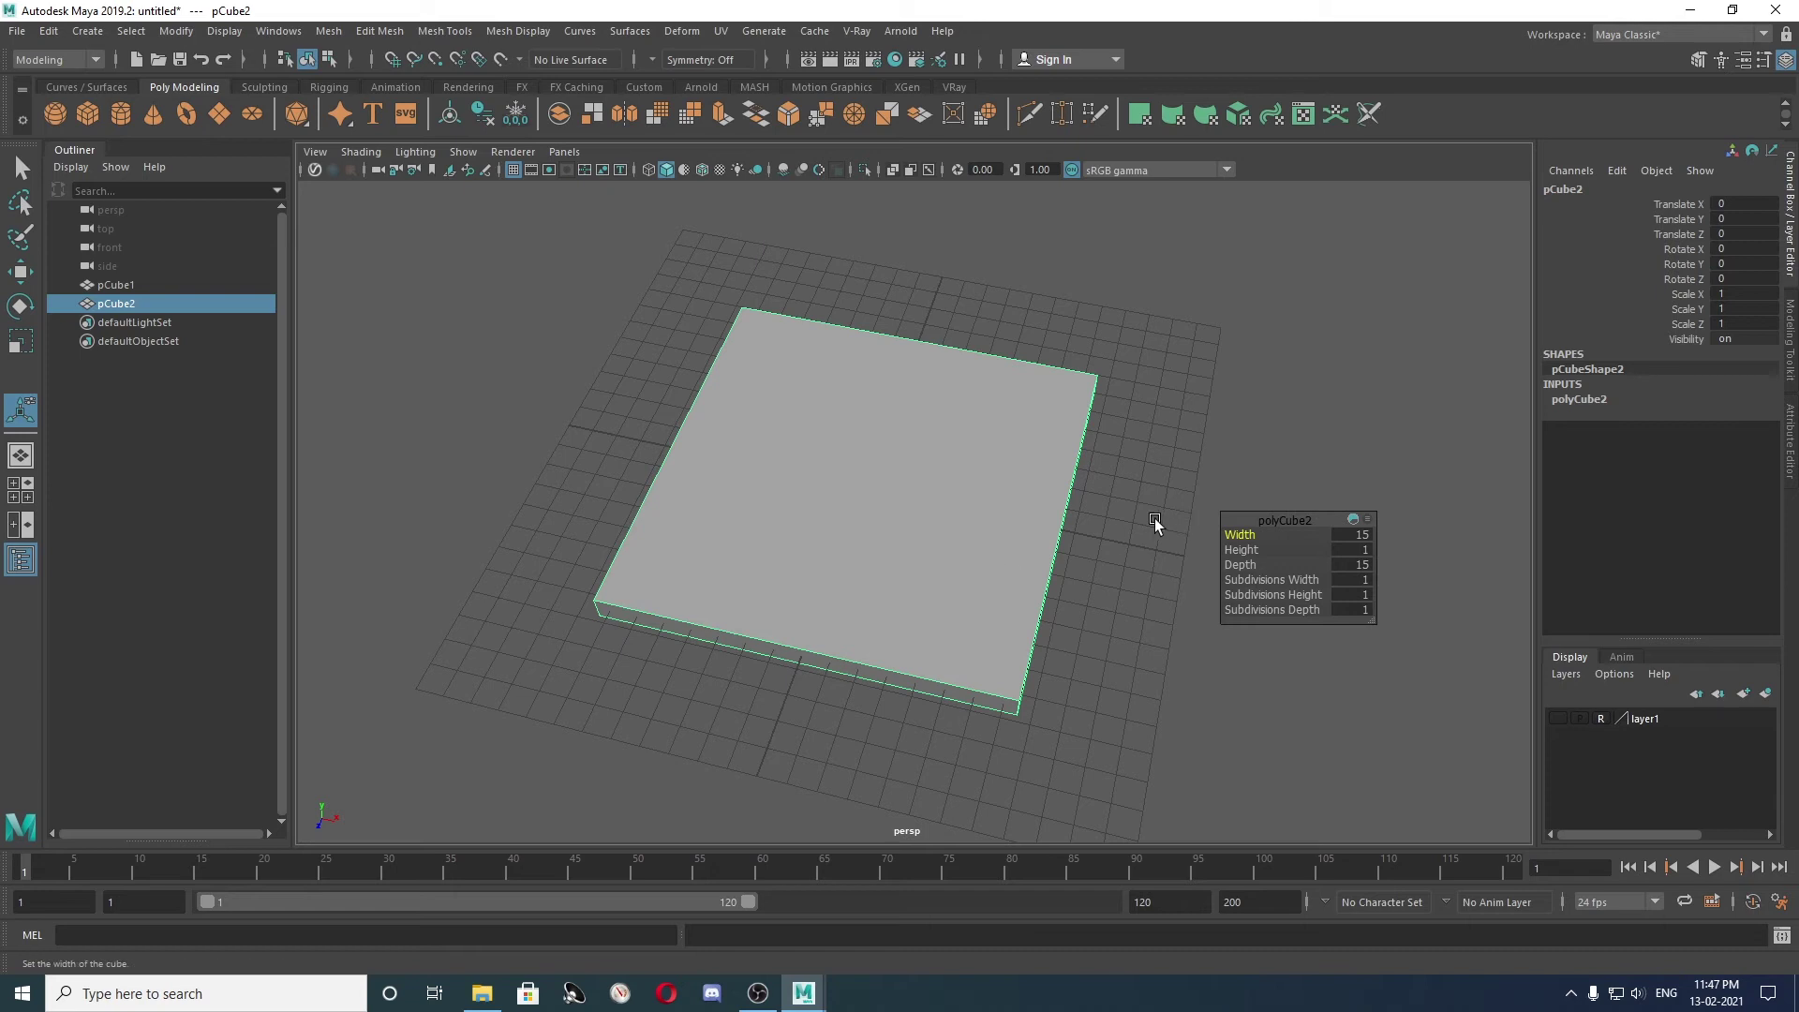
pyautogui.keyDown('alt'); pyautogui.moveTo(1156, 522); pyautogui.dragTo(1084, 482); pyautogui.keyUp('alt')
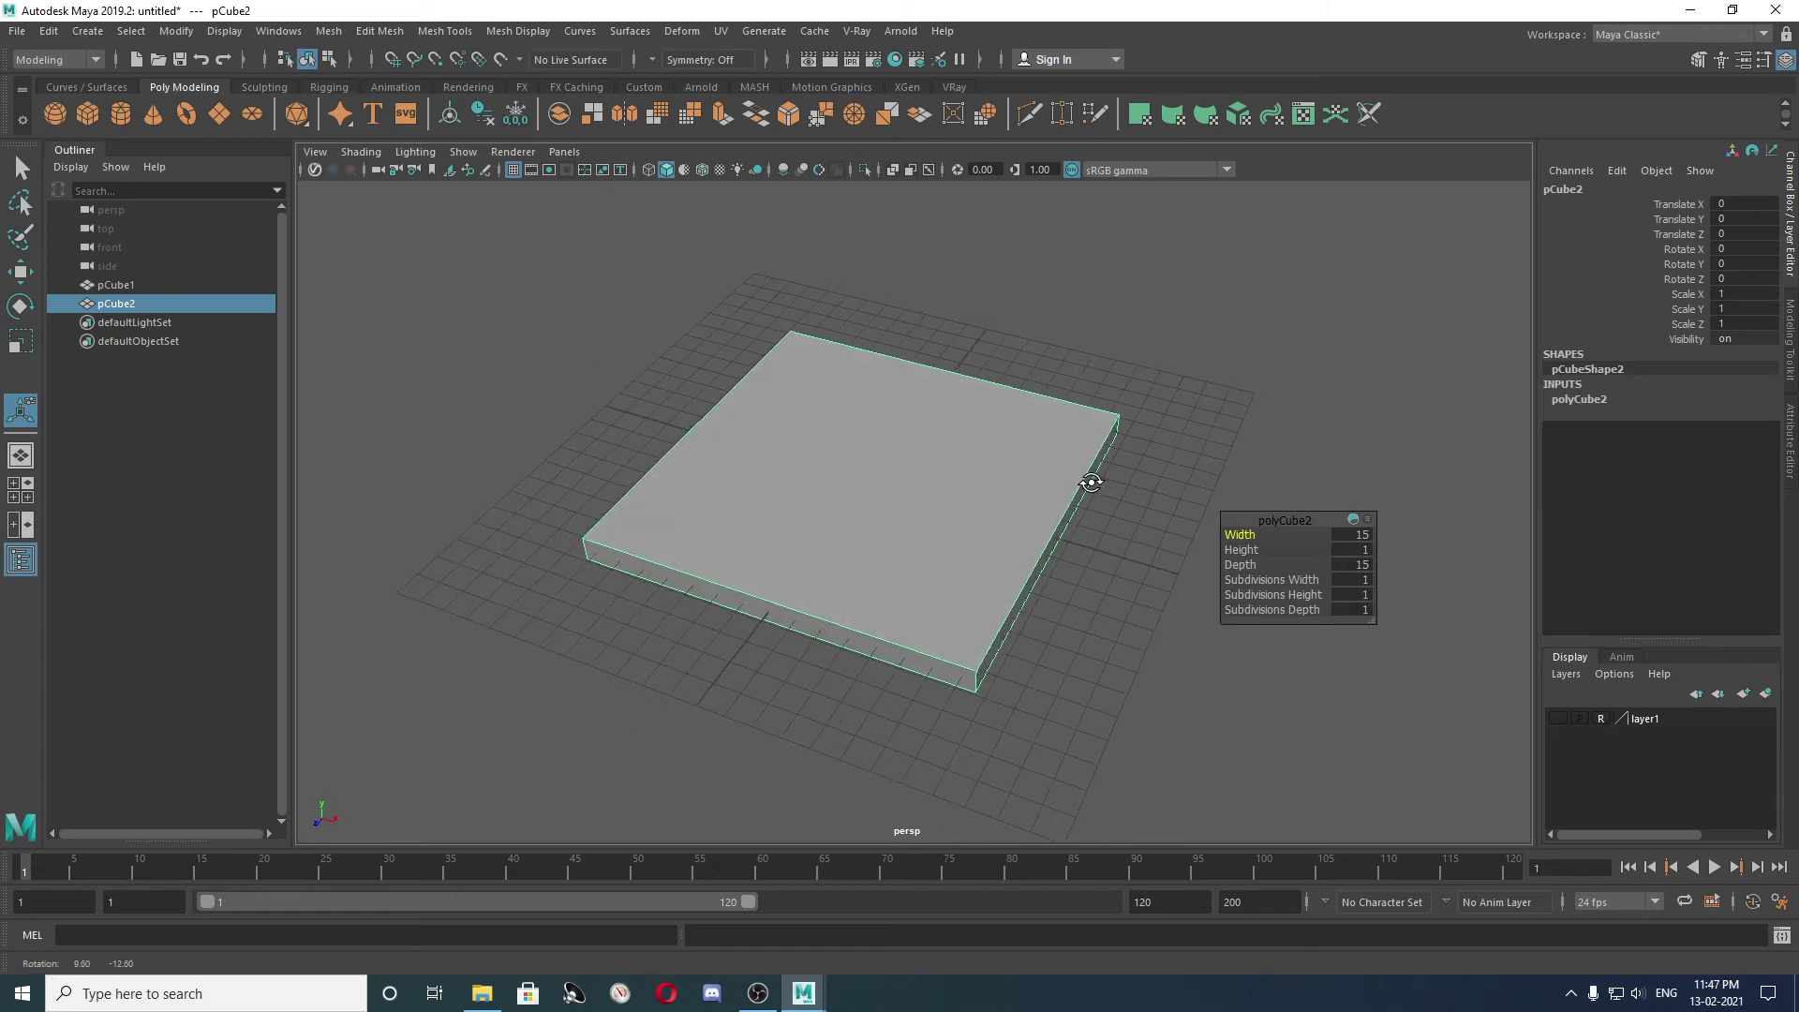
# Adjust polyCube2 to a Width 25, Height 1, Depth 15 slab.
pyautogui.click(1580, 401)
pyautogui.doubleClick(1756, 443)
pyautogui.write('5')
pyautogui.press('Return')
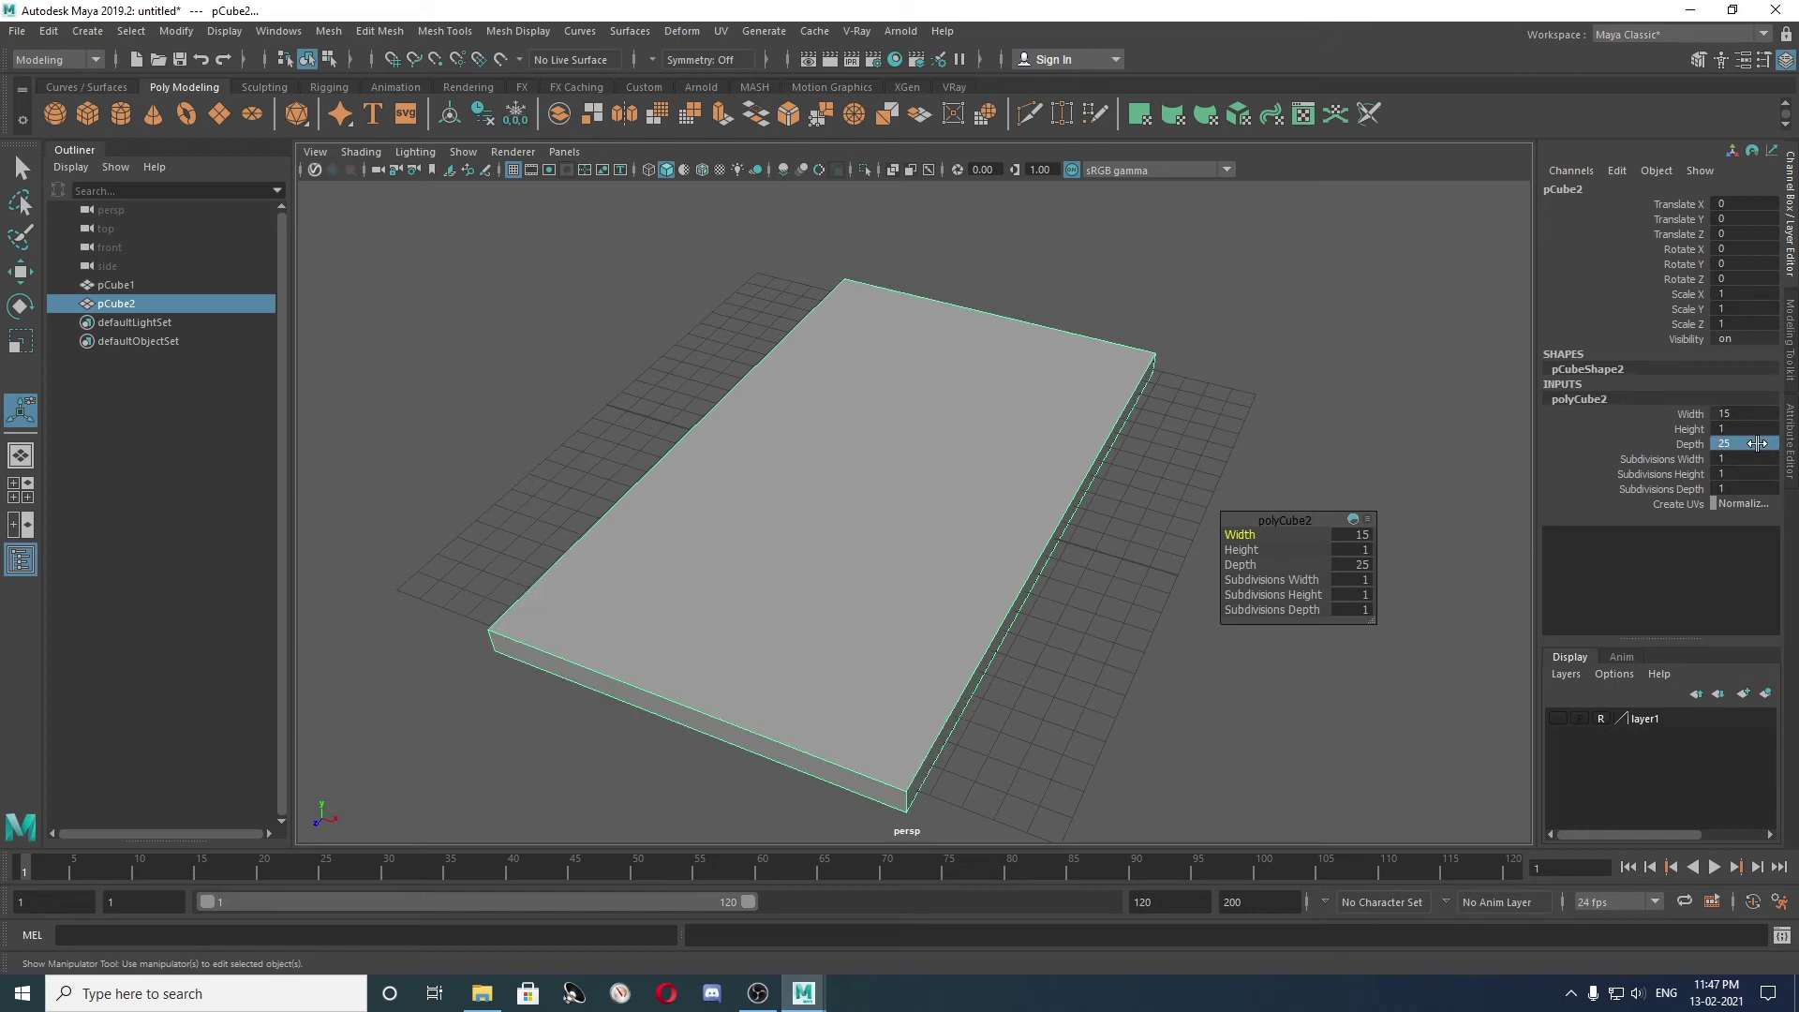
pyautogui.doubleClick(1738, 442)
pyautogui.doubleClick(1750, 414)
pyautogui.write('25')
pyautogui.press('Return')
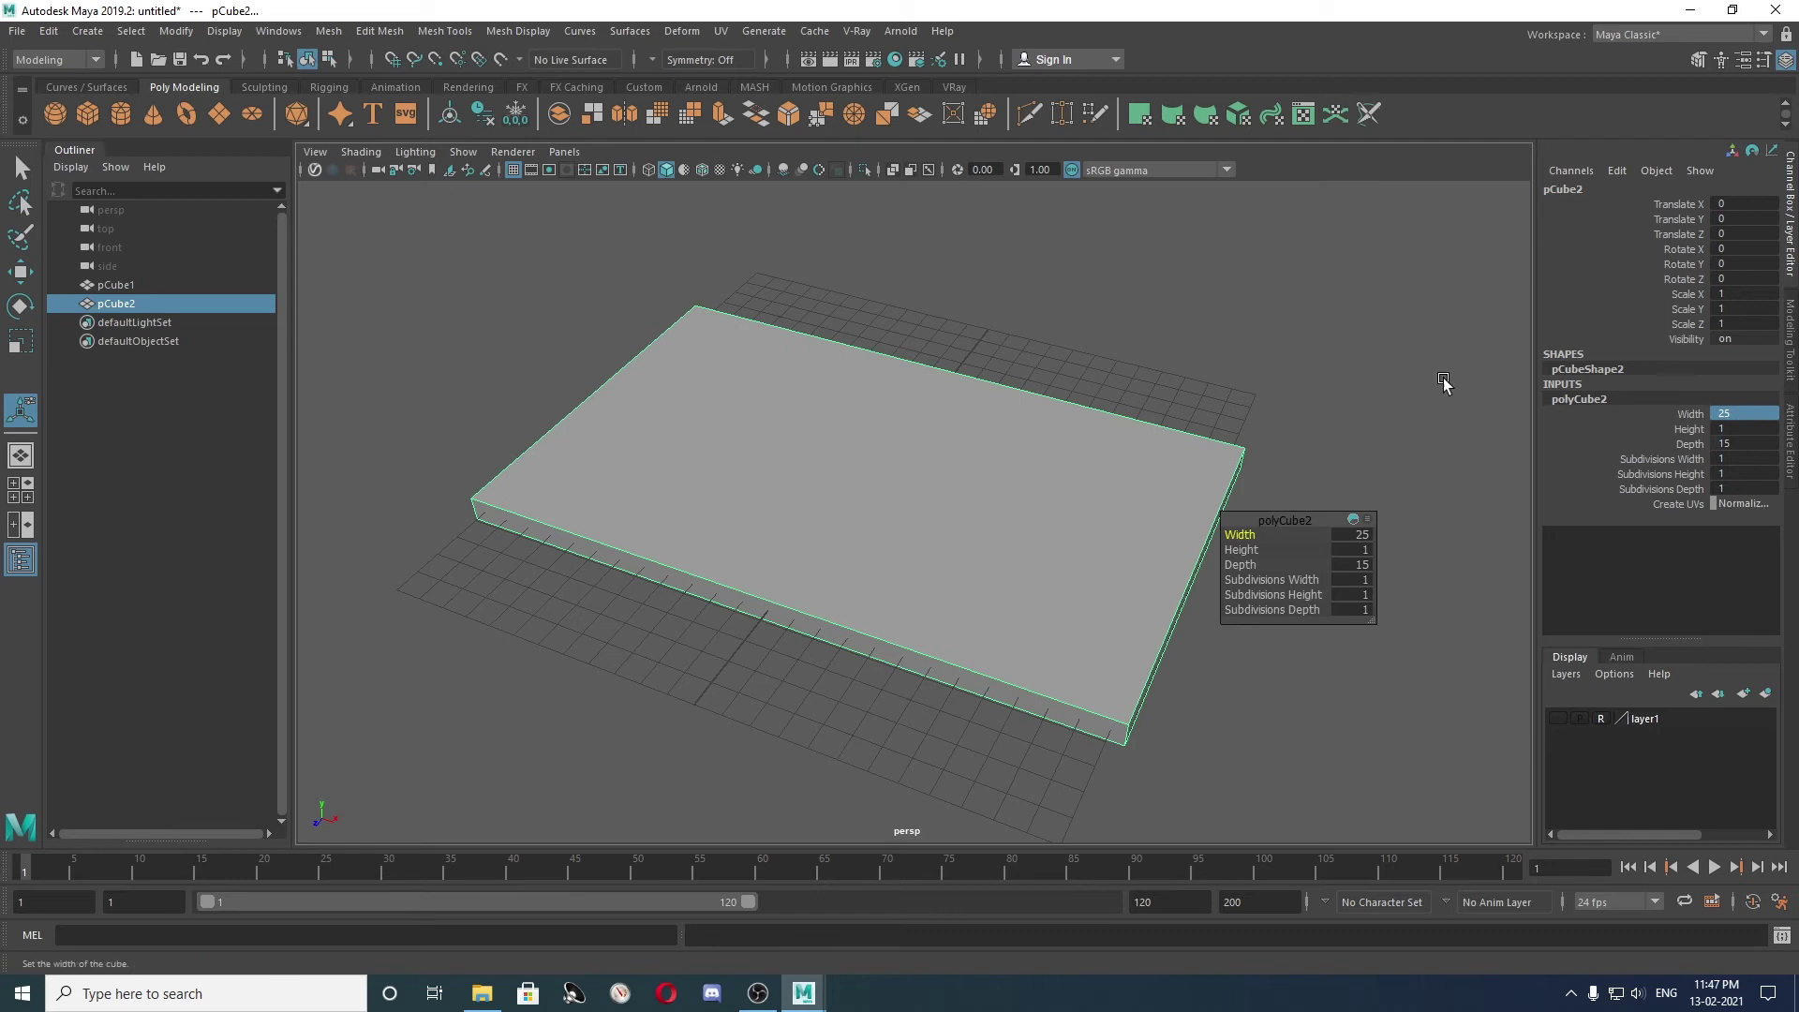
pyautogui.click(1230, 374)
pyautogui.keyDown('alt'); pyautogui.moveTo(1230, 374); pyautogui.dragTo(1298, 310); pyautogui.keyUp('alt')
pyautogui.click(880, 513)
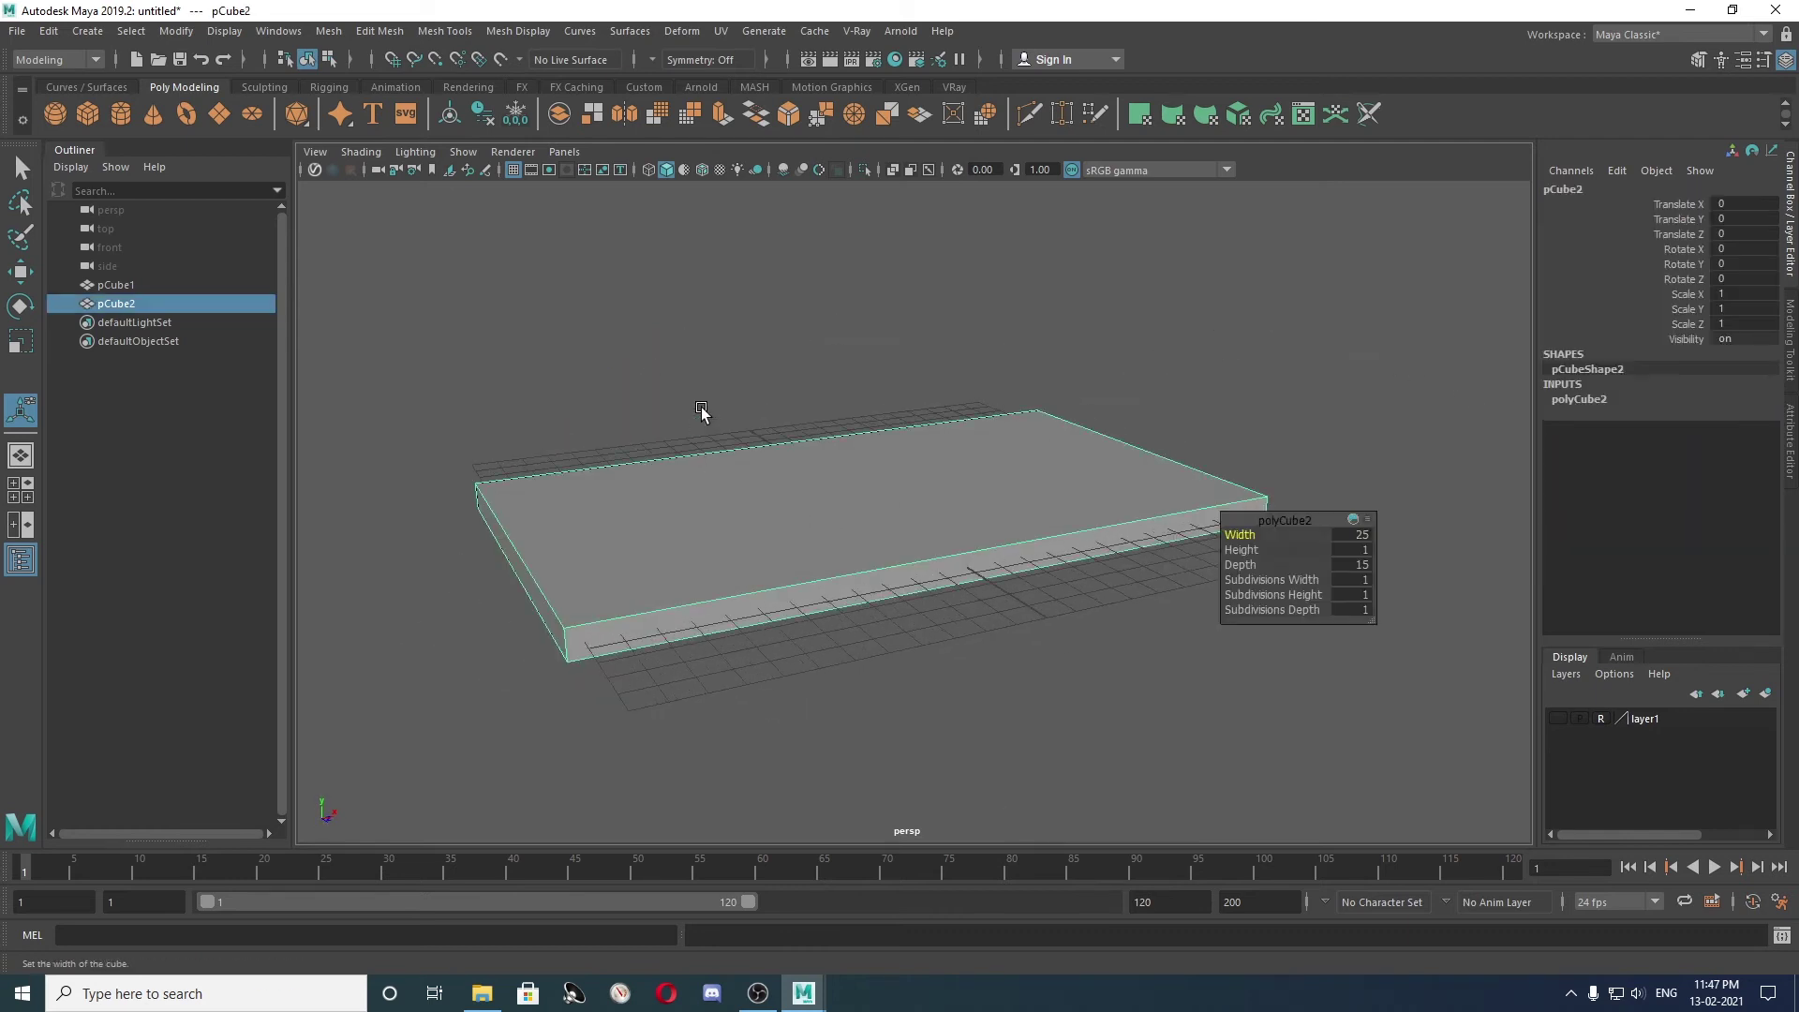
pyautogui.click(434, 32)
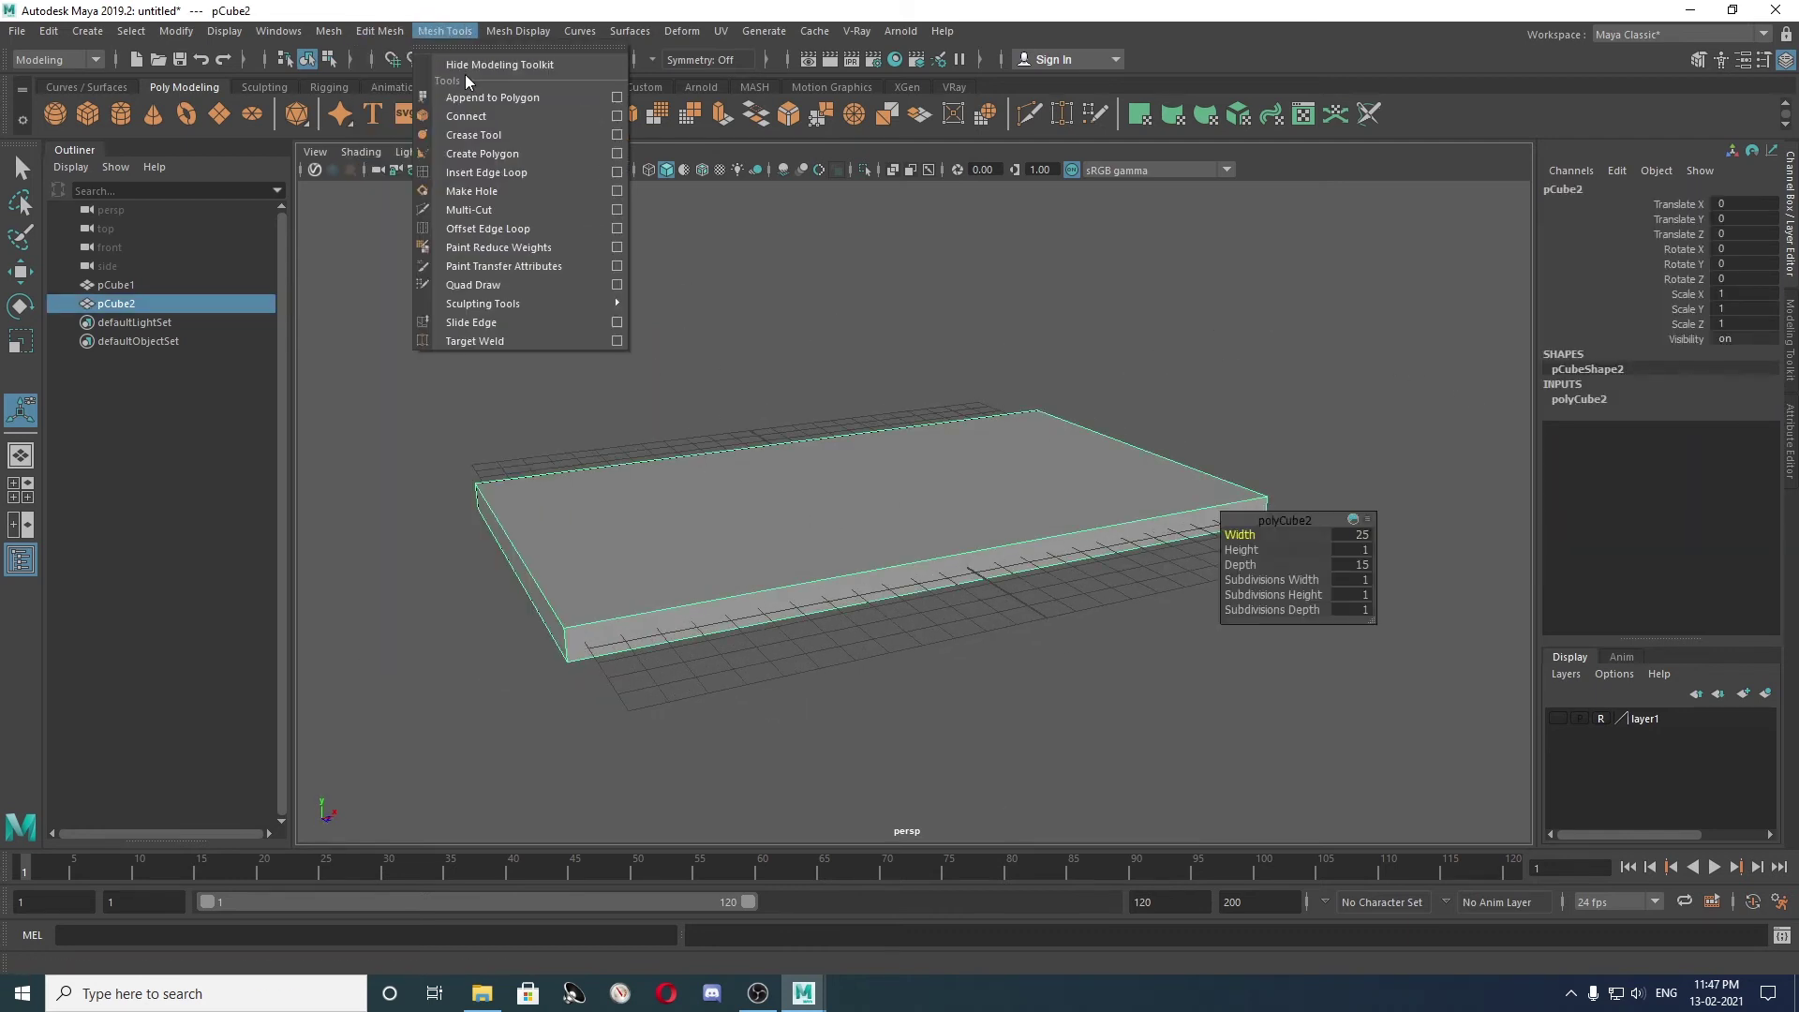
# Insert four edge loops near each end of the slab.
pyautogui.click(486, 173)
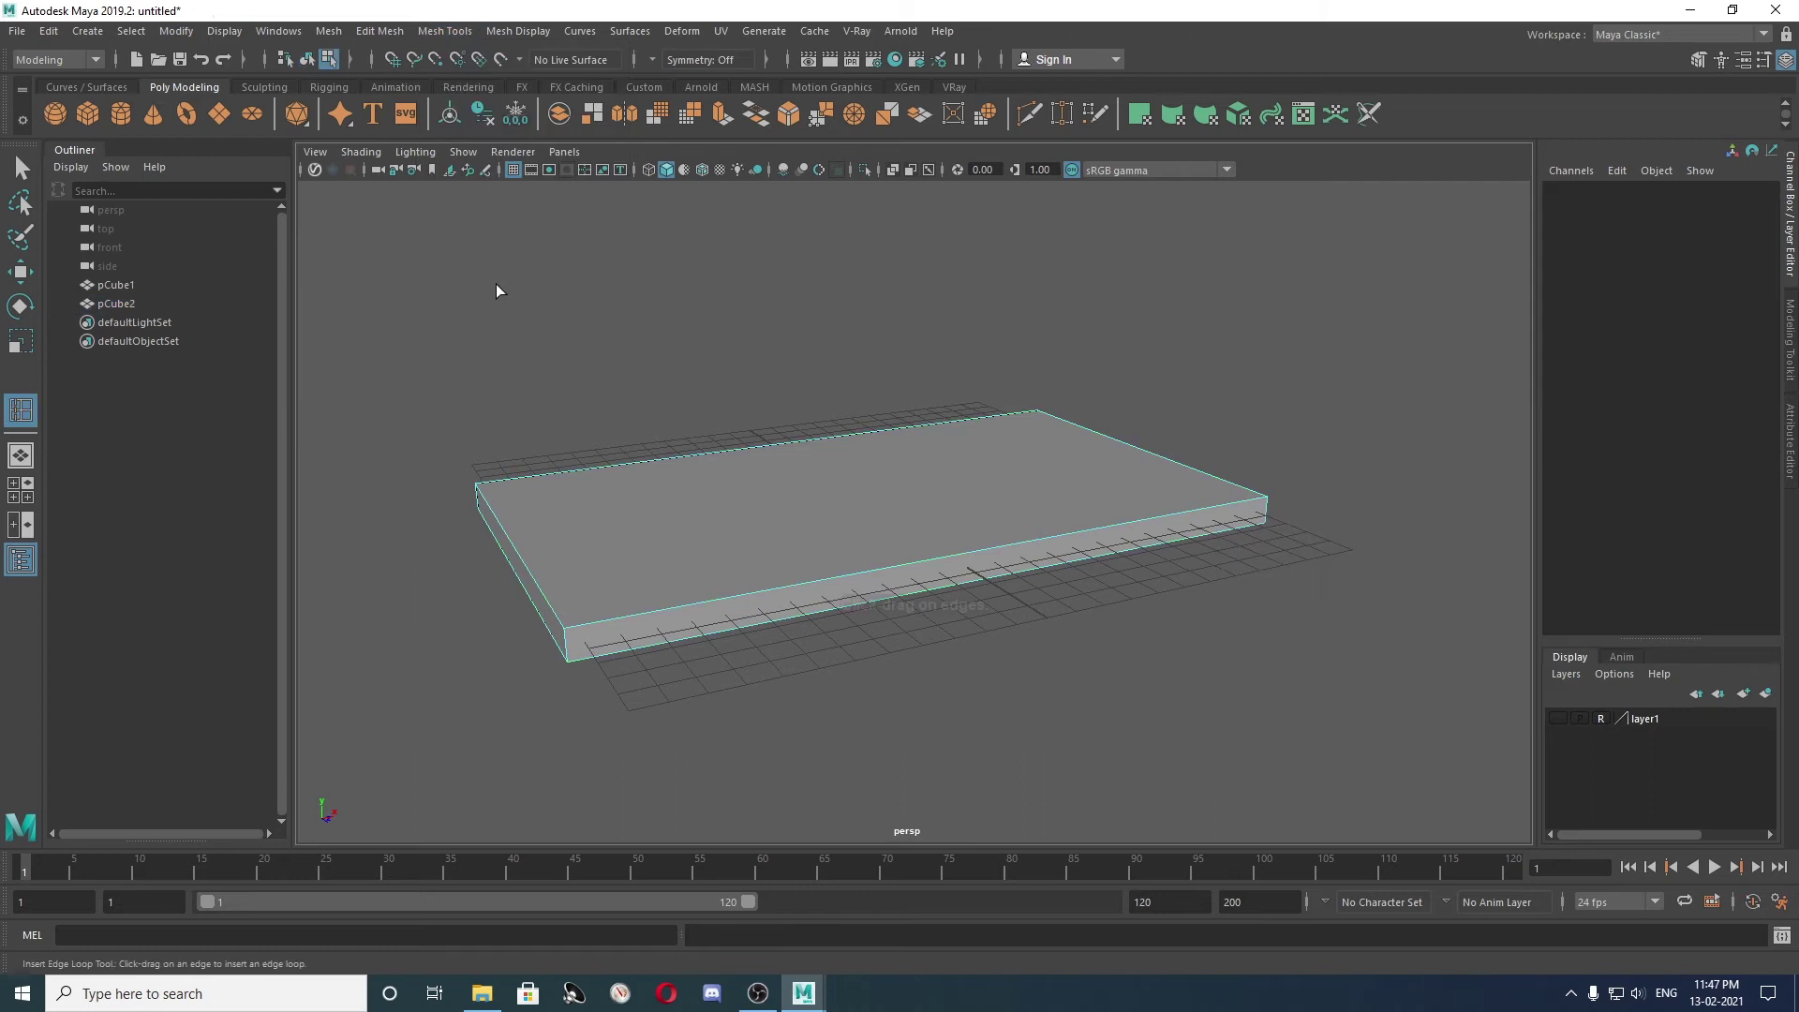
pyautogui.click(600, 622)
pyautogui.moveTo(698, 602)
pyautogui.keyDown('alt'); pyautogui.mouseDown()
pyautogui.moveTo(619, 594)
pyautogui.moveTo(1130, 582)
pyautogui.moveTo(876, 572)
pyautogui.mouseUp(); pyautogui.keyUp('alt')
pyautogui.click(1183, 557)
pyautogui.click(675, 577)
pyautogui.moveTo(676, 576)
pyautogui.keyDown('alt'); pyautogui.mouseDown()
pyautogui.moveTo(815, 562)
pyautogui.moveTo(1021, 614)
pyautogui.moveTo(915, 610)
pyautogui.moveTo(975, 594)
pyautogui.moveTo(971, 622)
pyautogui.mouseUp(); pyautogui.keyUp('alt')
pyautogui.click(986, 614)
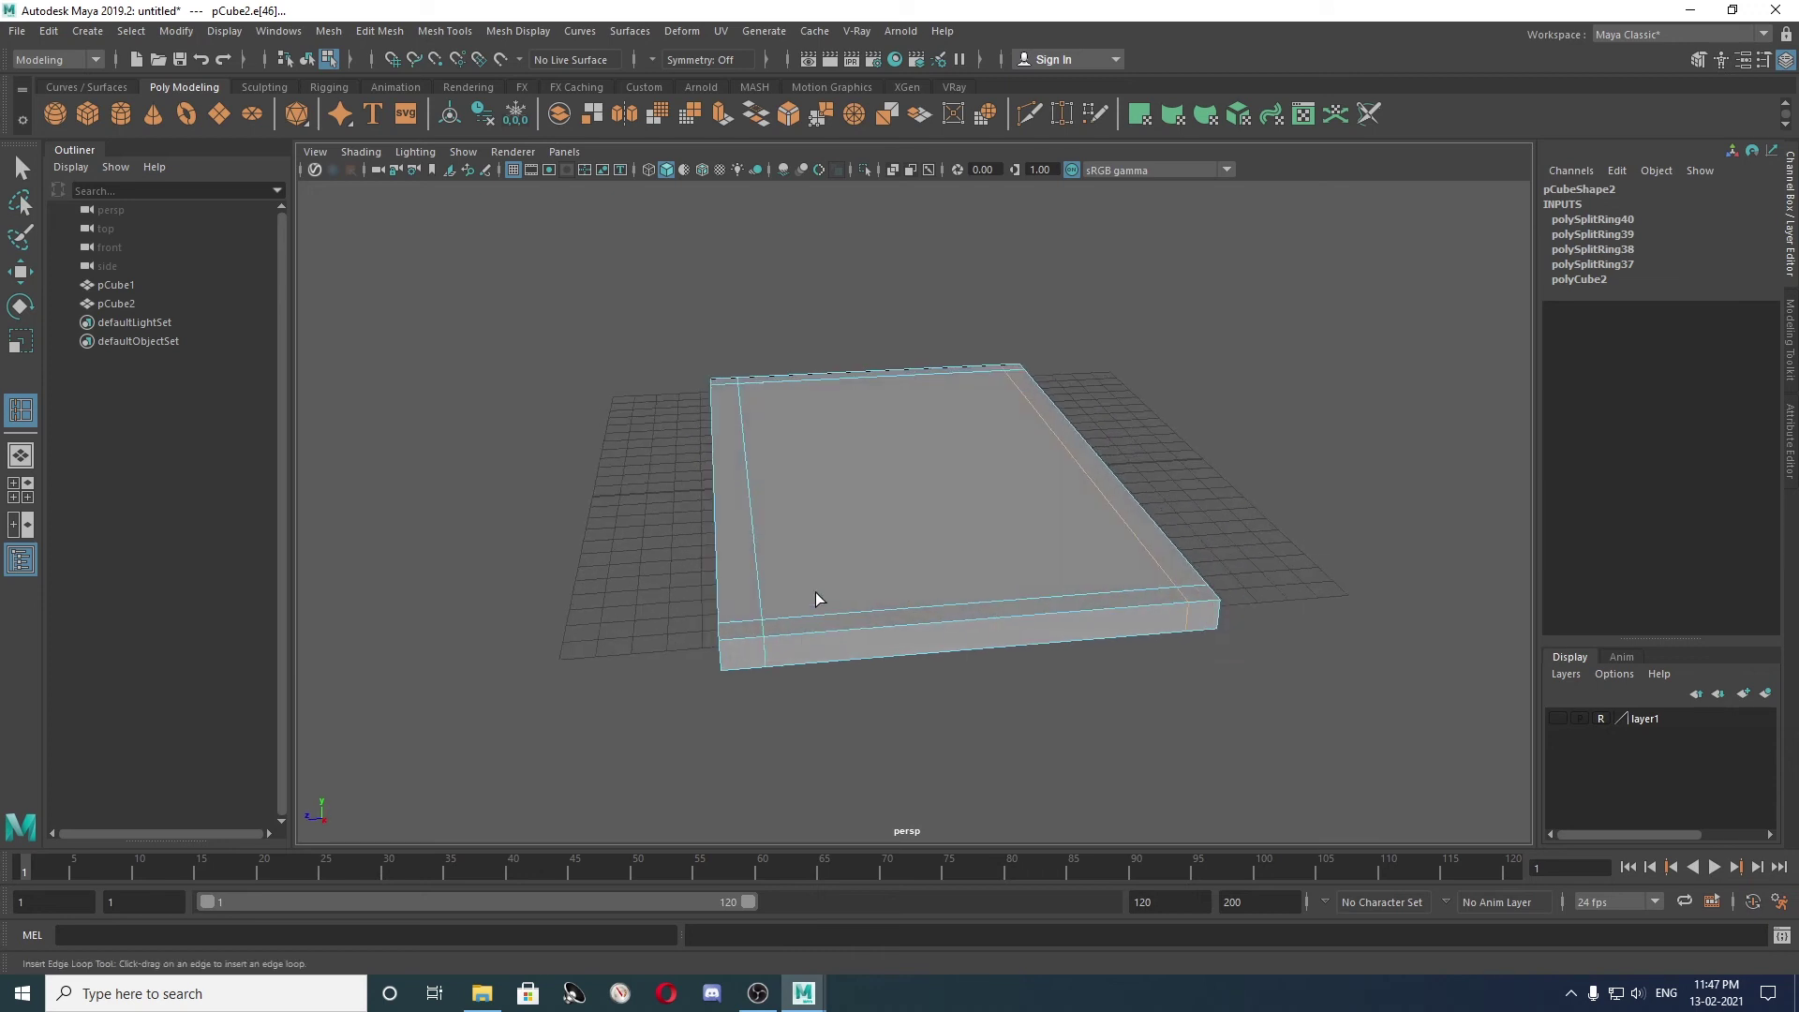
# Slide one slab edge slightly along the depth axis with the Move tool.
pyautogui.press('w')
pyautogui.click(761, 556)
pyautogui.click(761, 559)
pyautogui.moveTo(653, 500); pyautogui.dragTo(658, 499)
pyautogui.moveTo(683, 430)
pyautogui.keyDown('alt'); pyautogui.mouseDown()
pyautogui.moveTo(712, 487)
pyautogui.moveTo(683, 422)
pyautogui.mouseUp(); pyautogui.keyUp('alt')
# Switch to face mode and select the slab's four underside corner faces.
pyautogui.rightClick(780, 246)
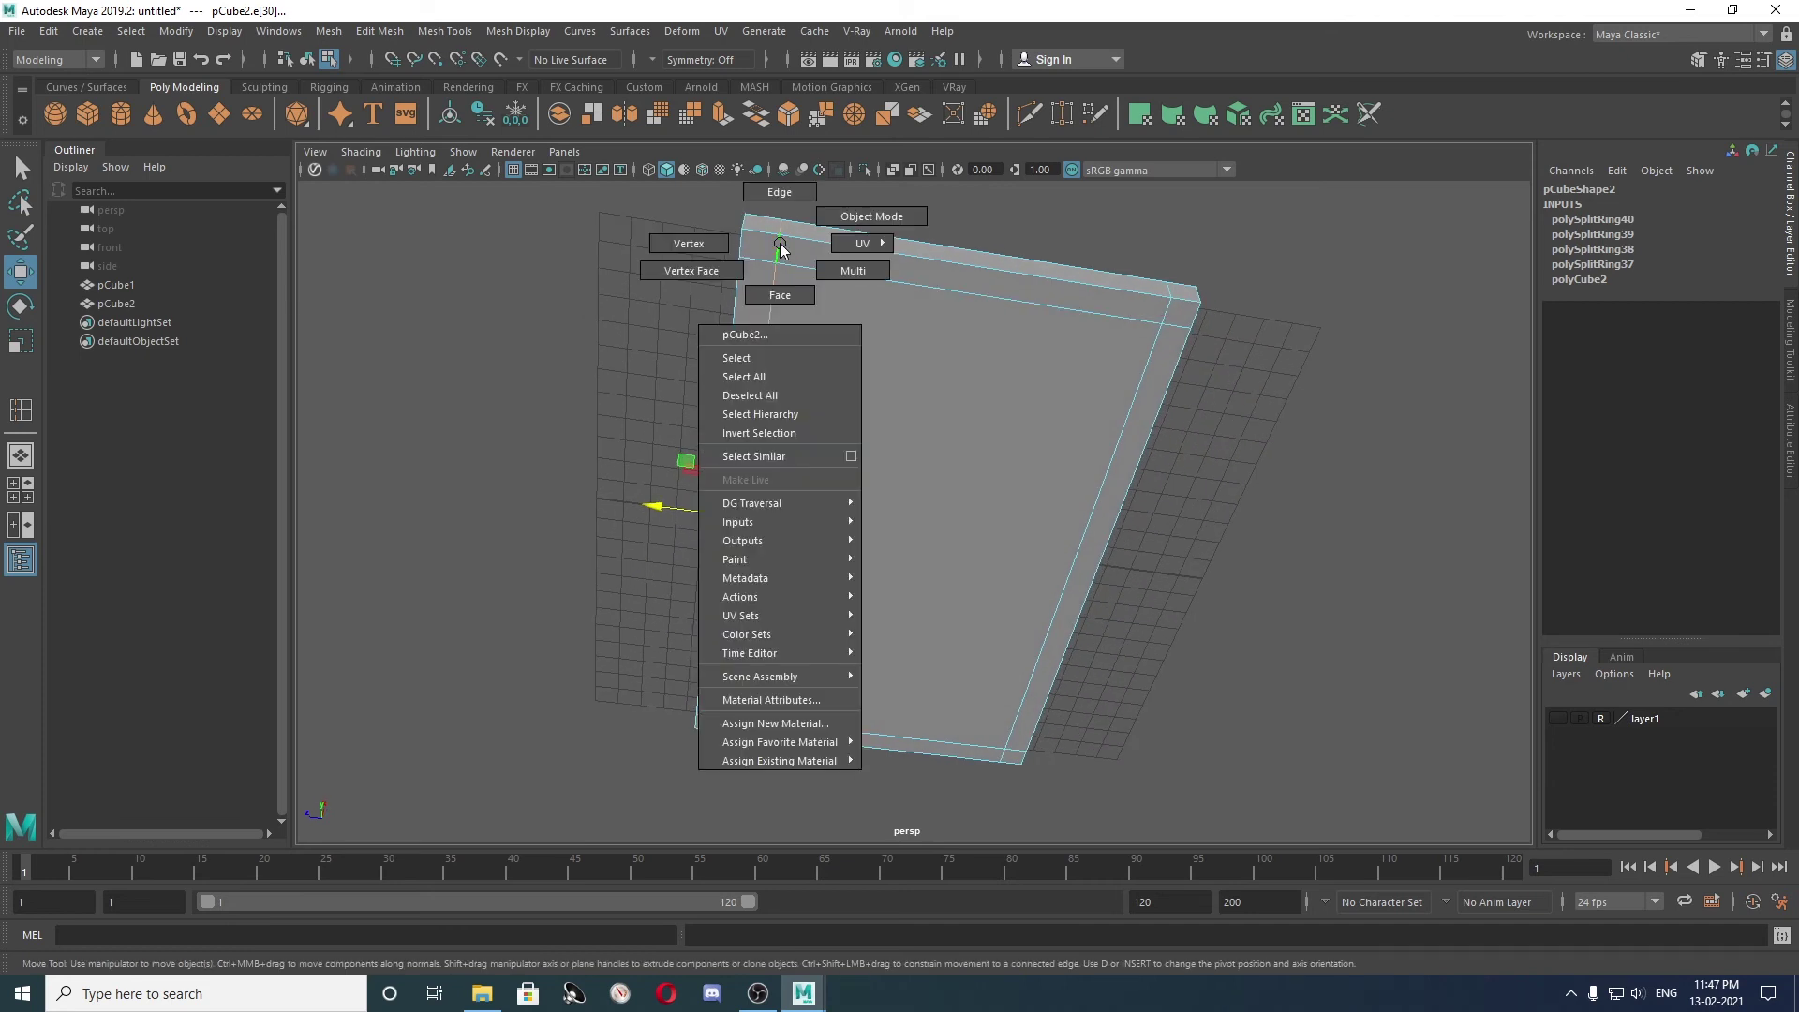
pyautogui.click(779, 295)
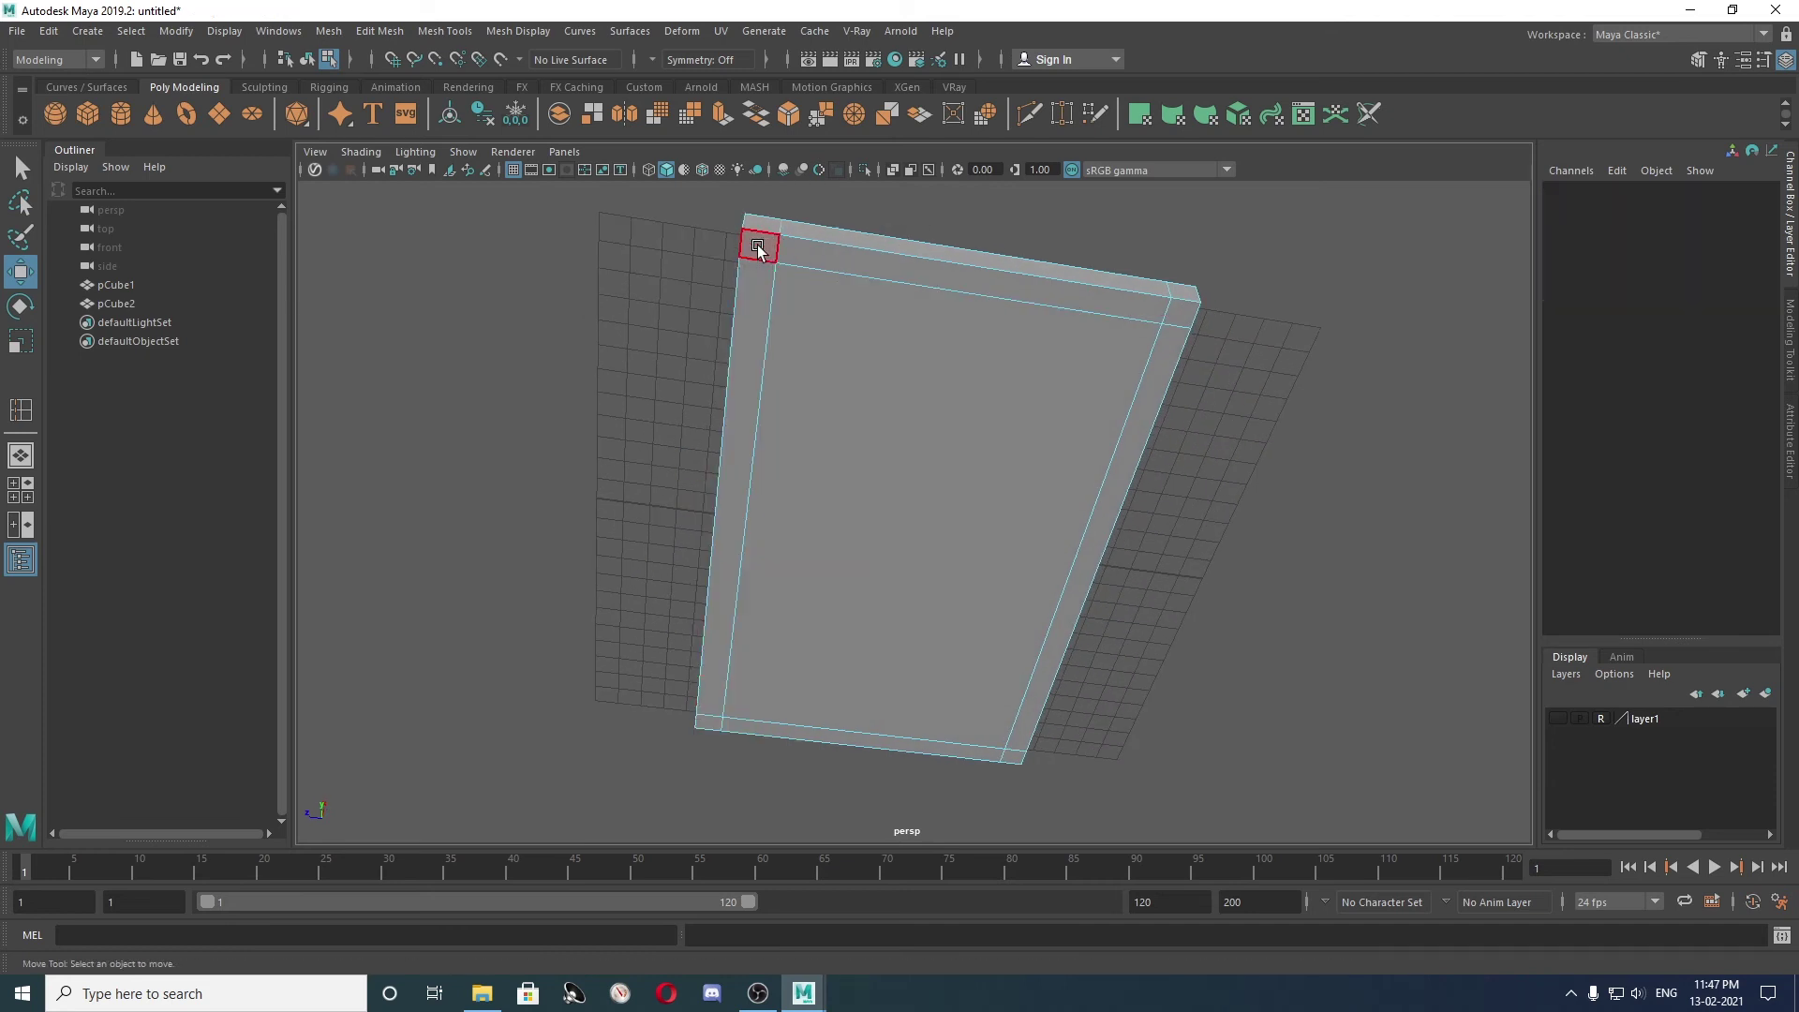
pyautogui.click(758, 248)
pyautogui.keyDown('shift'); pyautogui.click(1178, 311); pyautogui.keyUp('shift')
pyautogui.keyDown('shift'); pyautogui.click(1010, 764); pyautogui.keyUp('shift')
pyautogui.keyDown('shift'); pyautogui.click(704, 727); pyautogui.keyUp('shift')
pyautogui.scroll(-3, 663, 623)
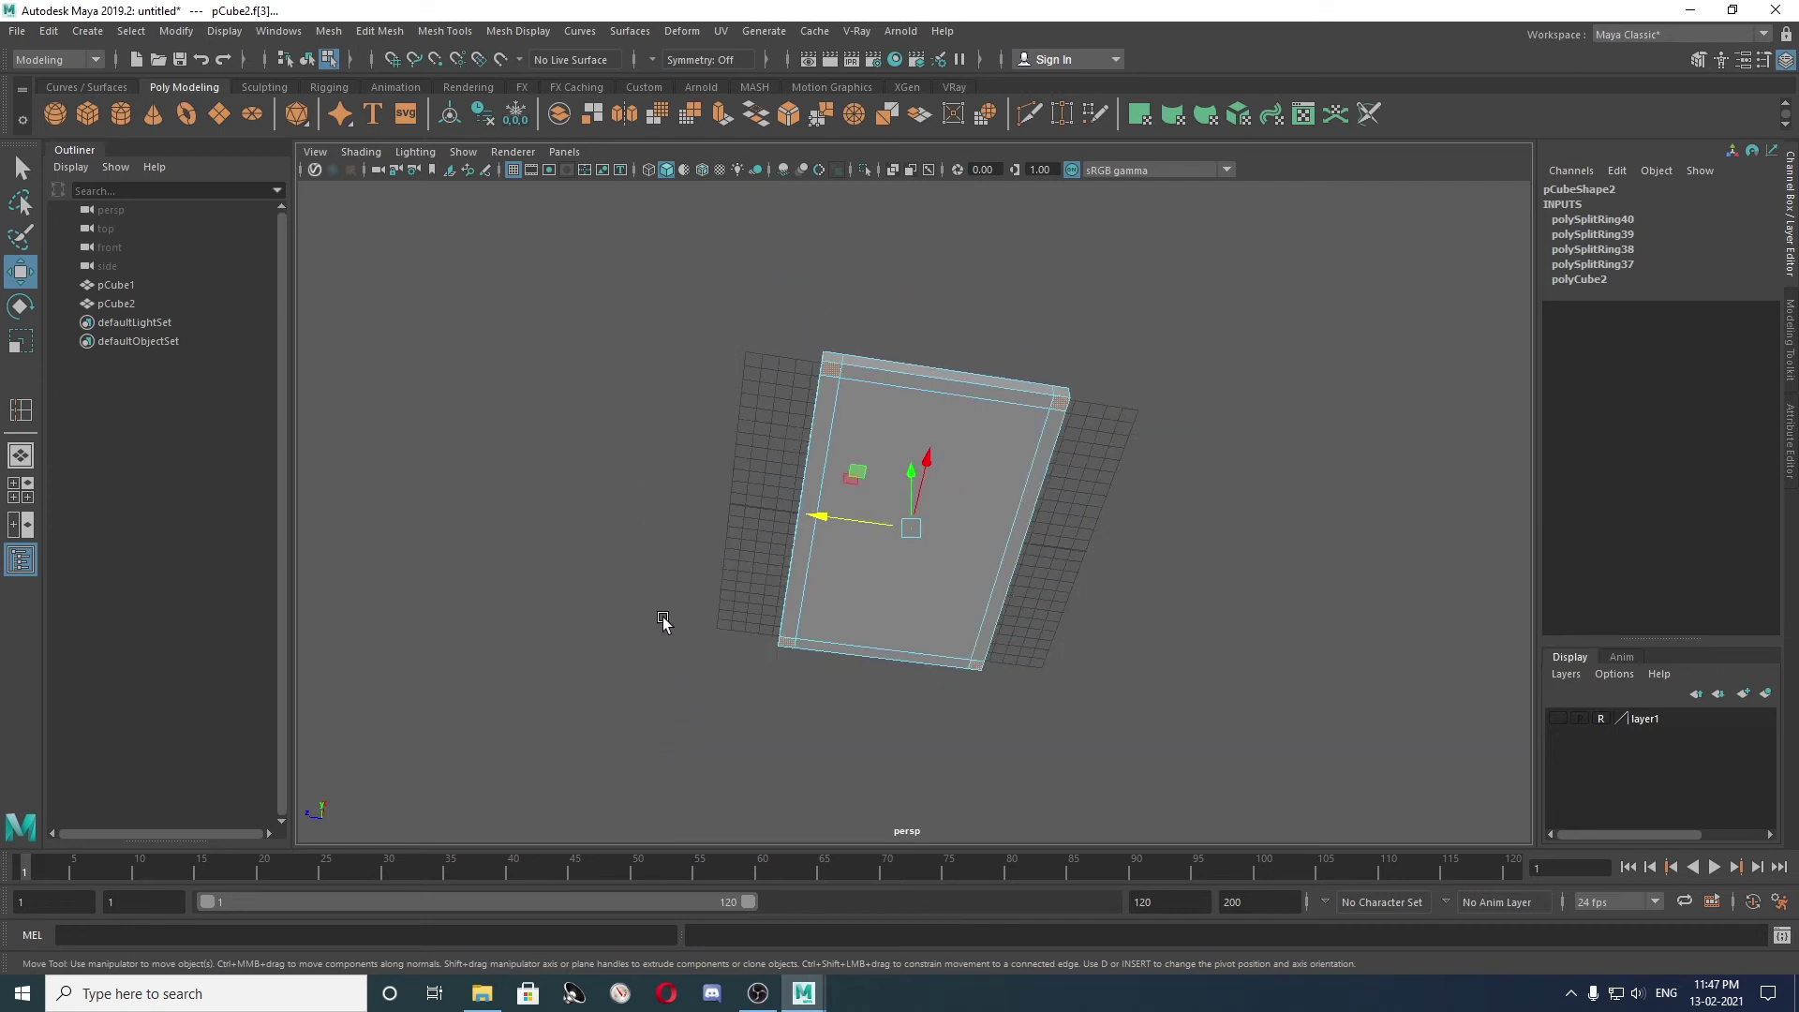
pyautogui.keyDown('alt'); pyautogui.moveTo(663, 623); pyautogui.dragTo(762, 654); pyautogui.keyUp('alt')
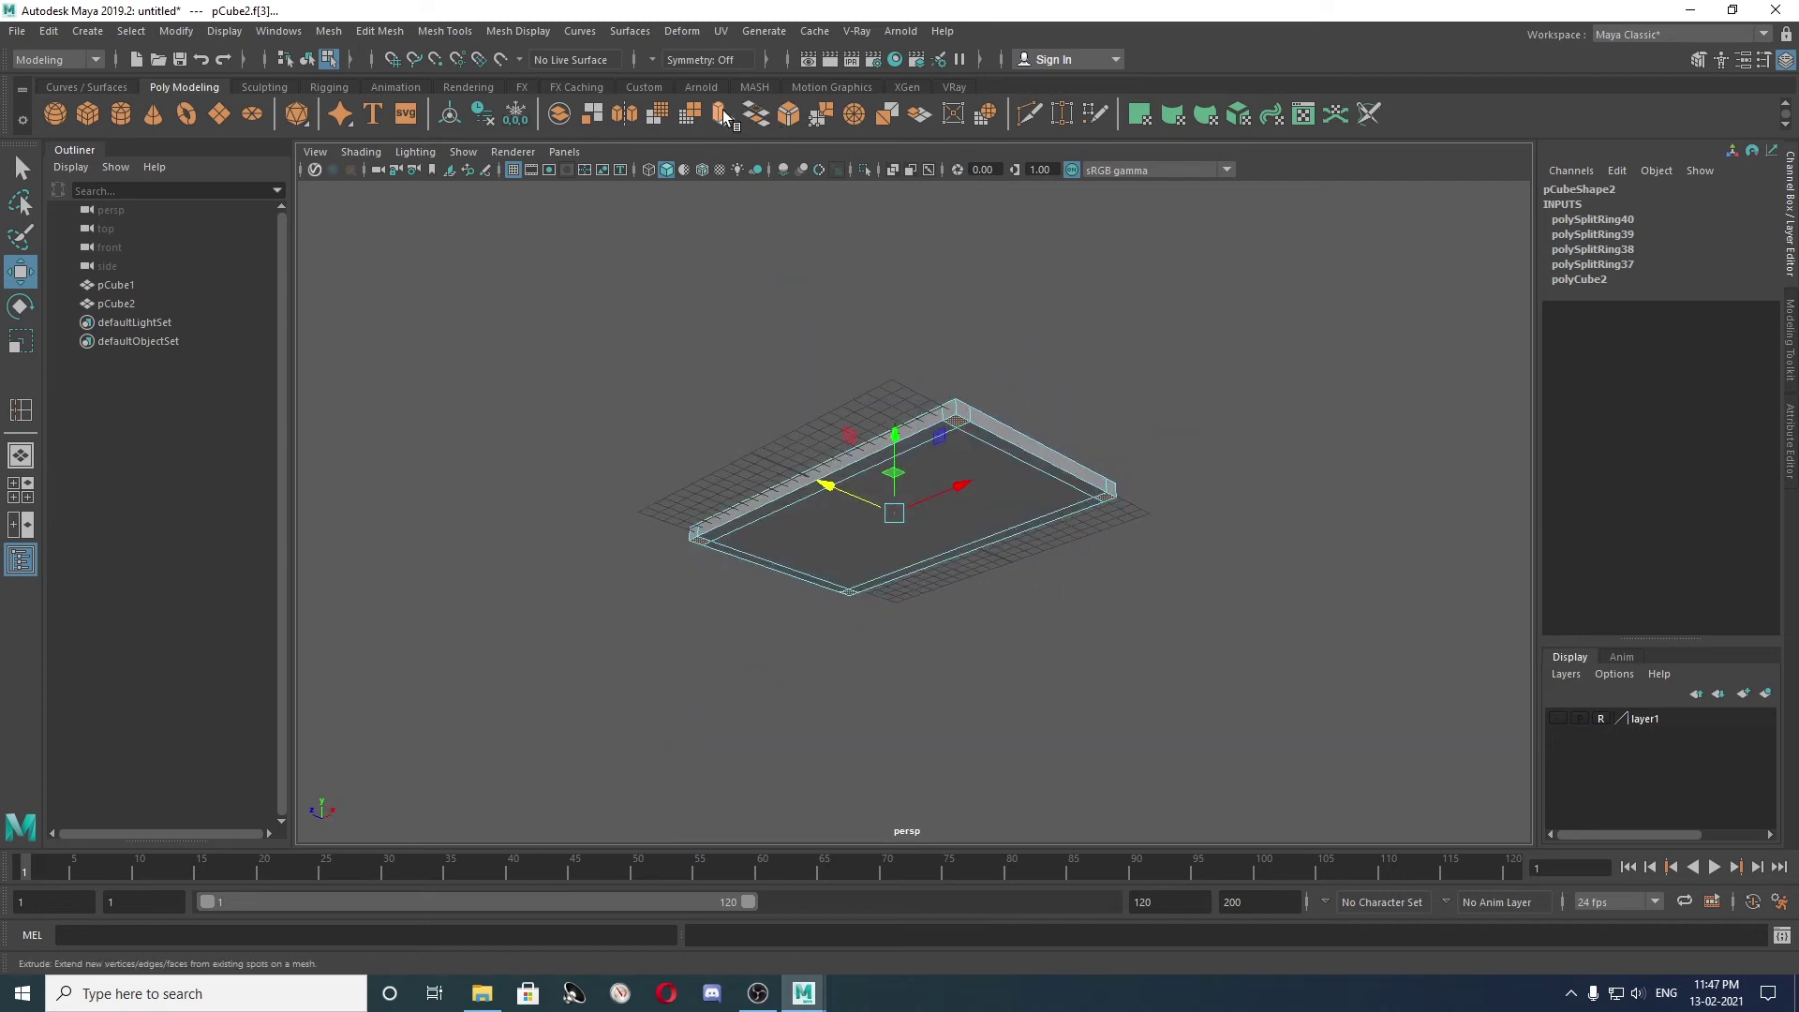
pyautogui.click(380, 31)
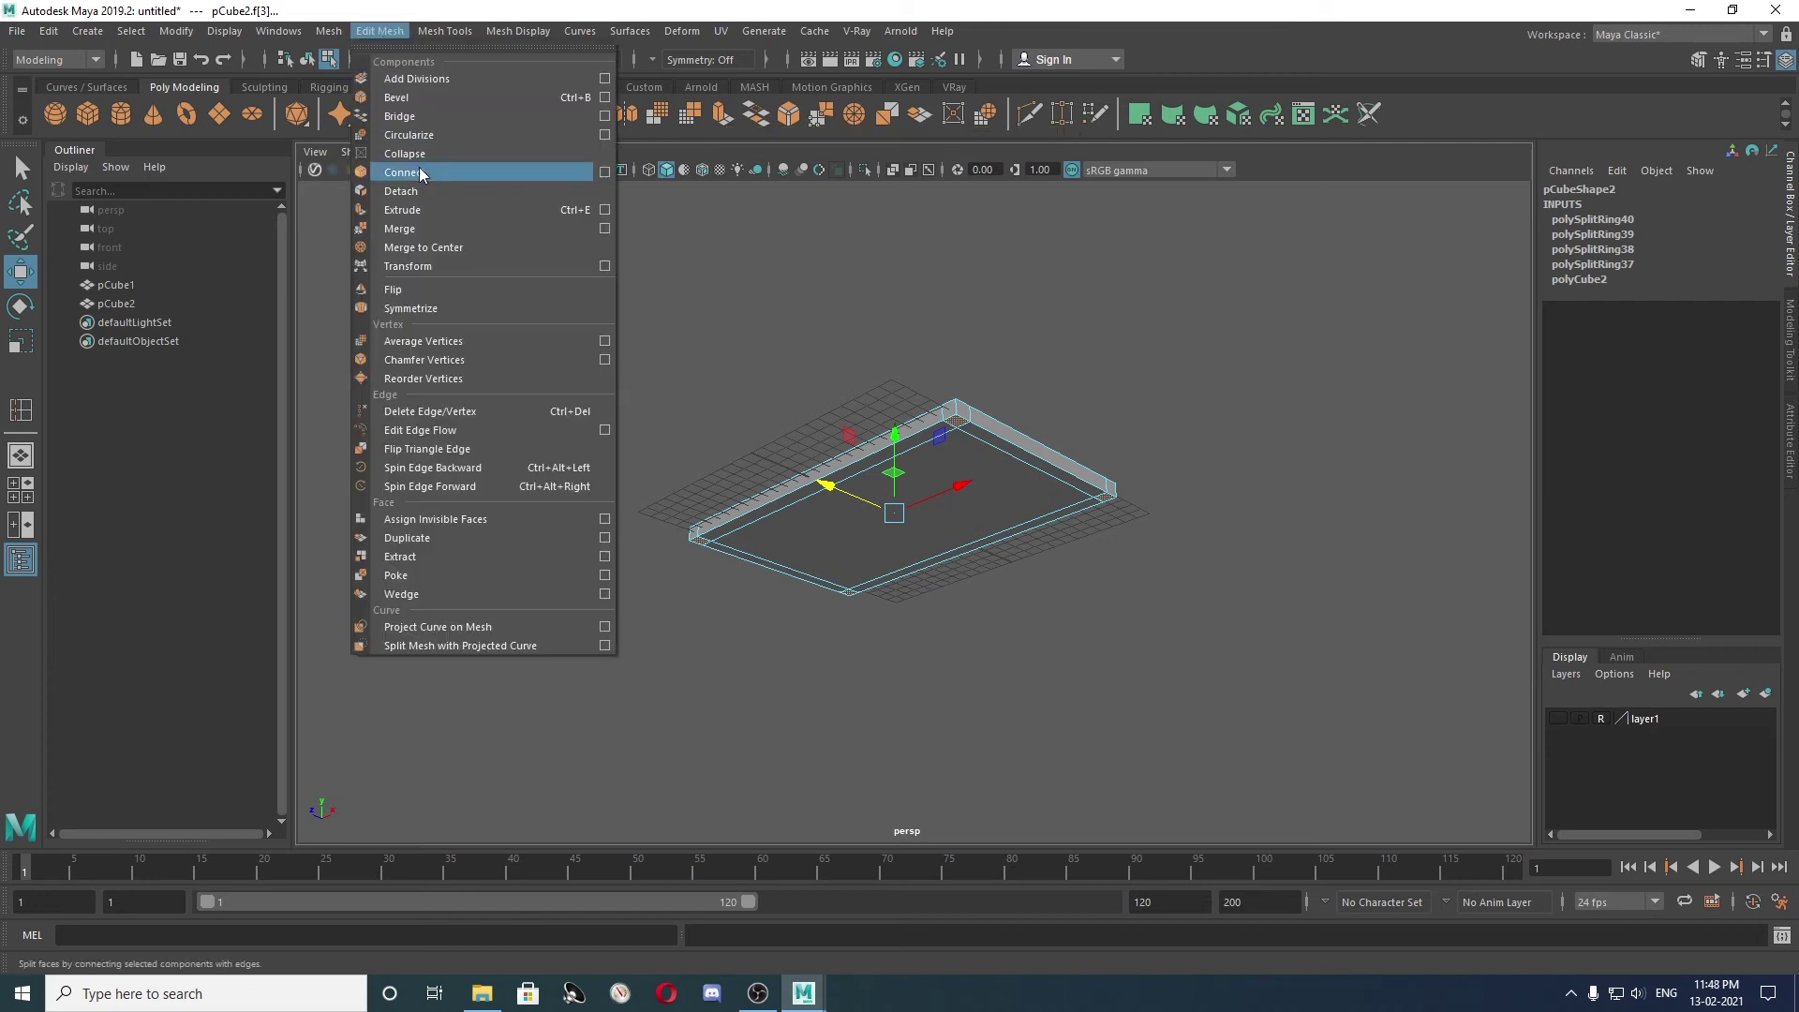
# Extrude the corner faces and pull them down, then undo that attempt.
pyautogui.click(412, 210)
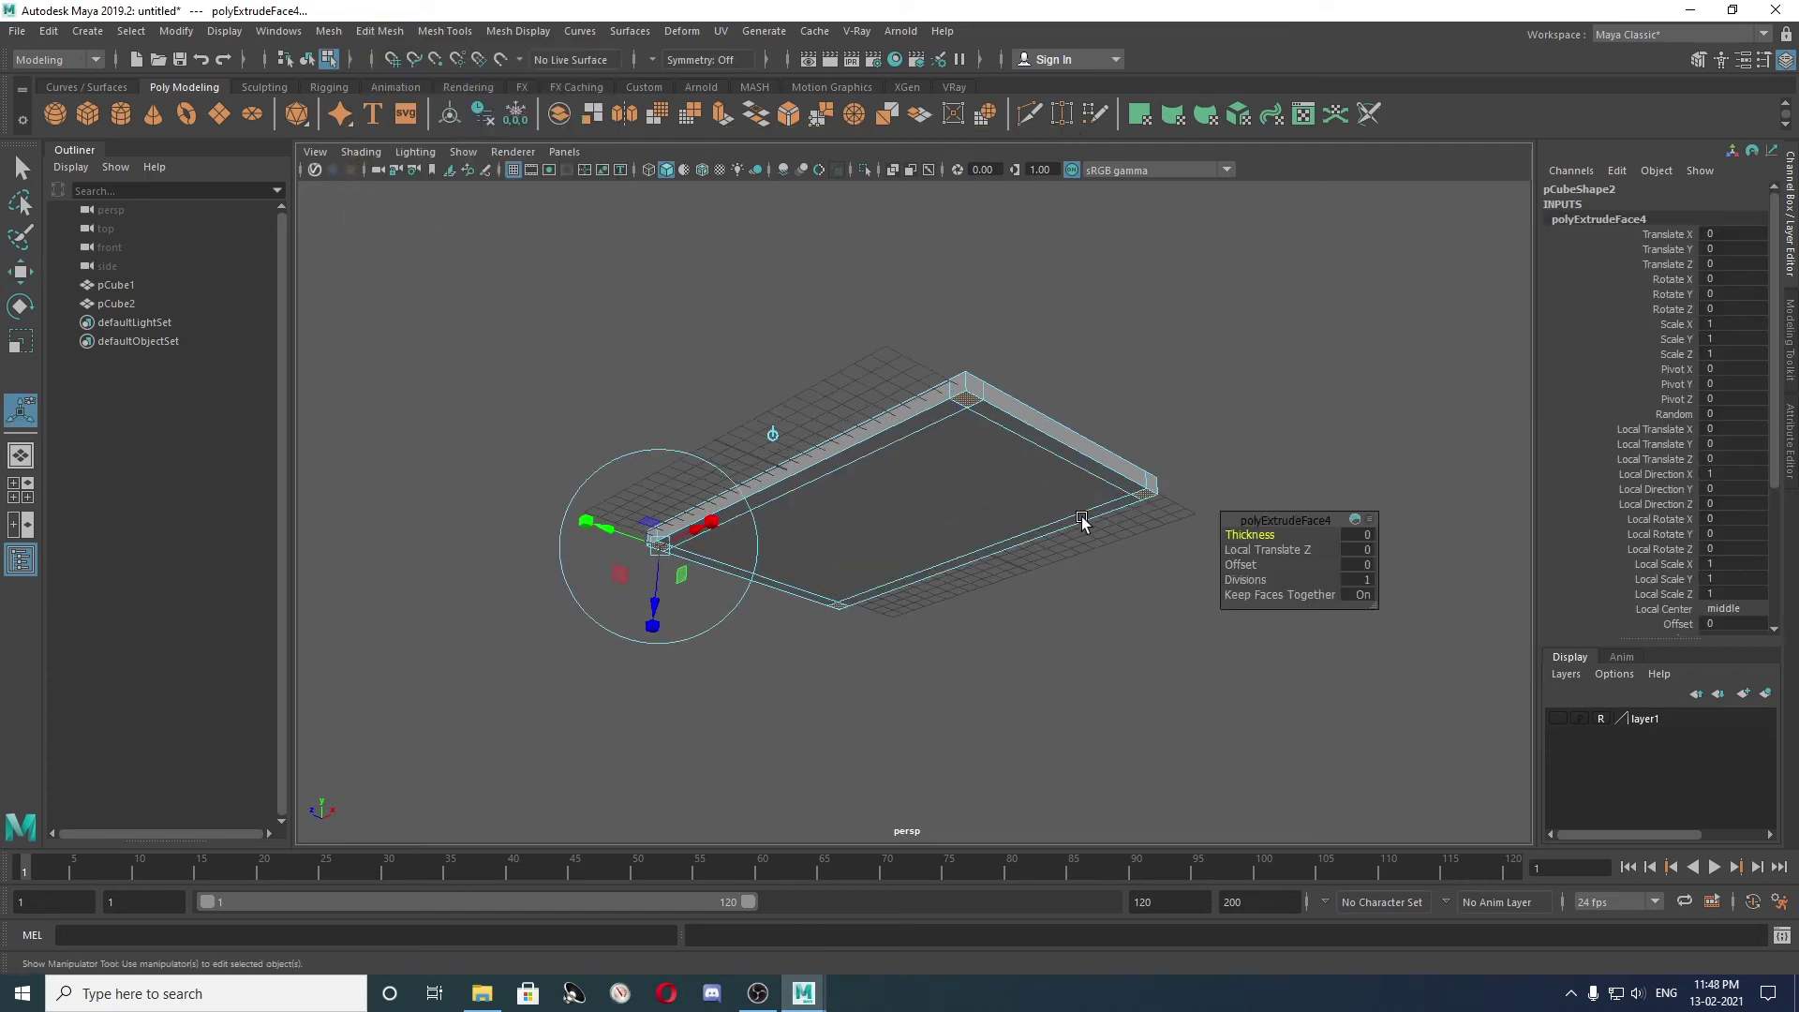
pyautogui.scroll(3, 1082, 522)
pyautogui.click(1361, 535)
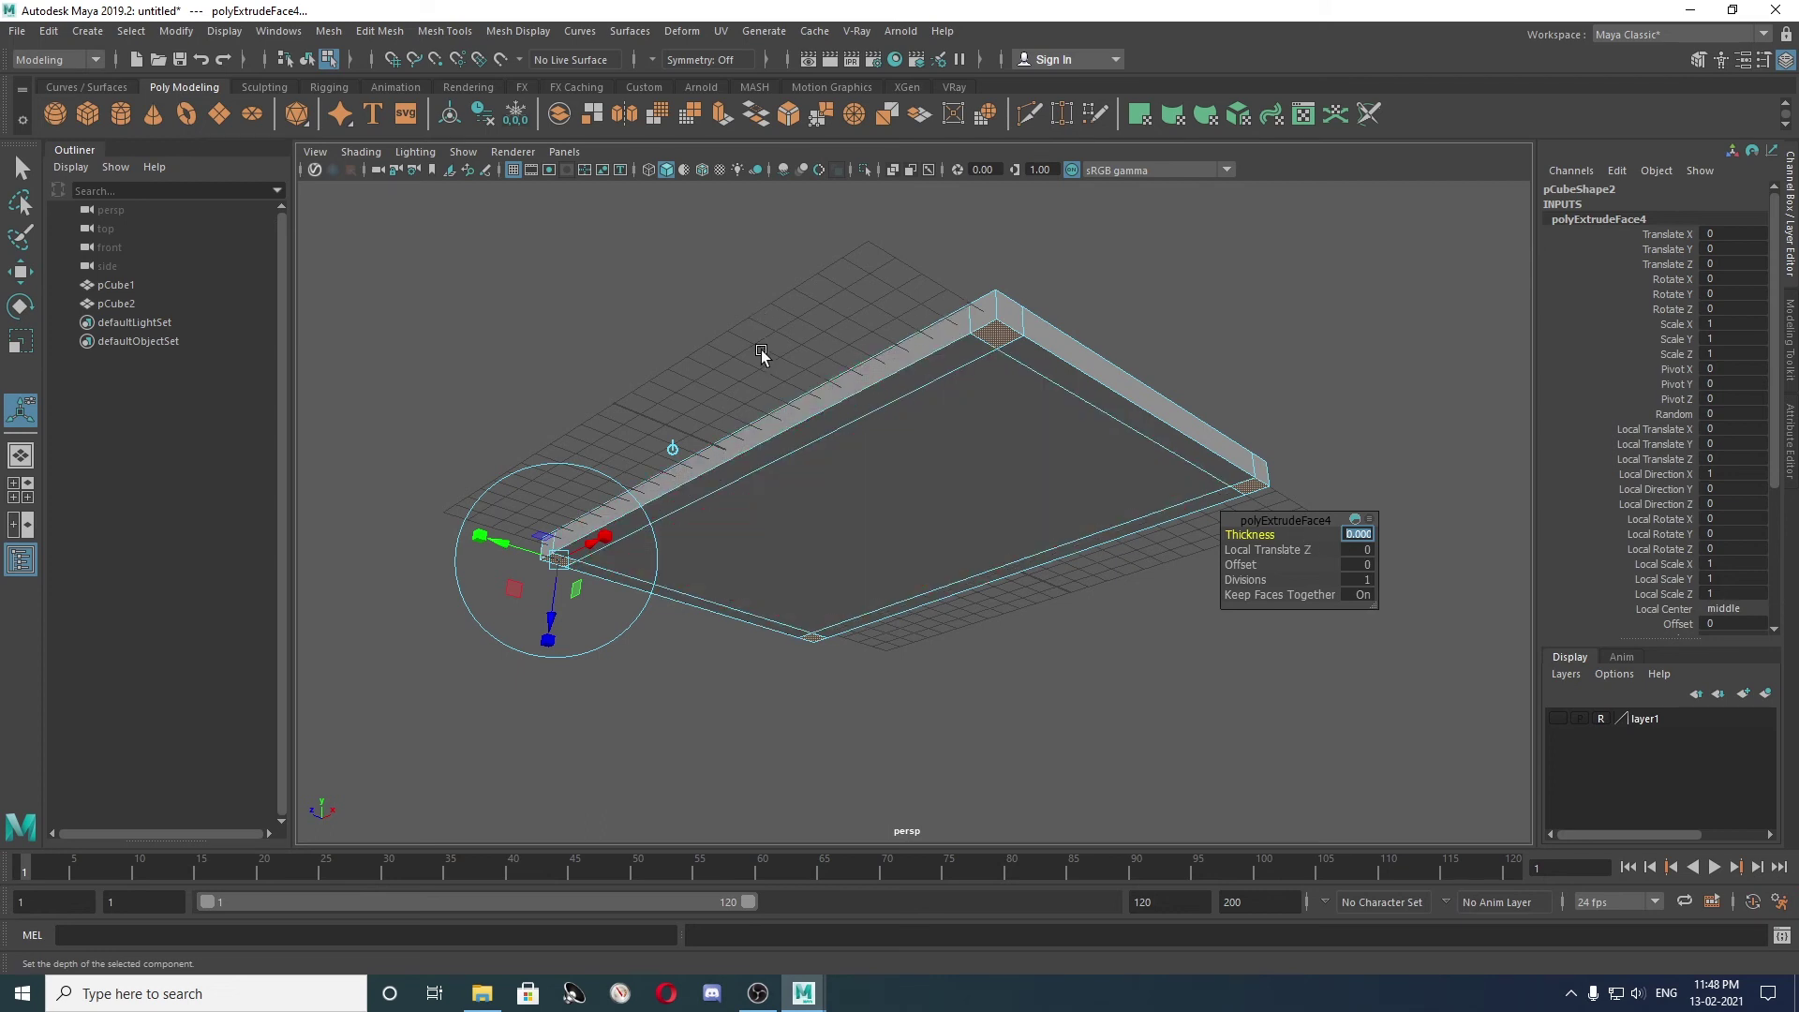
pyautogui.press('w')
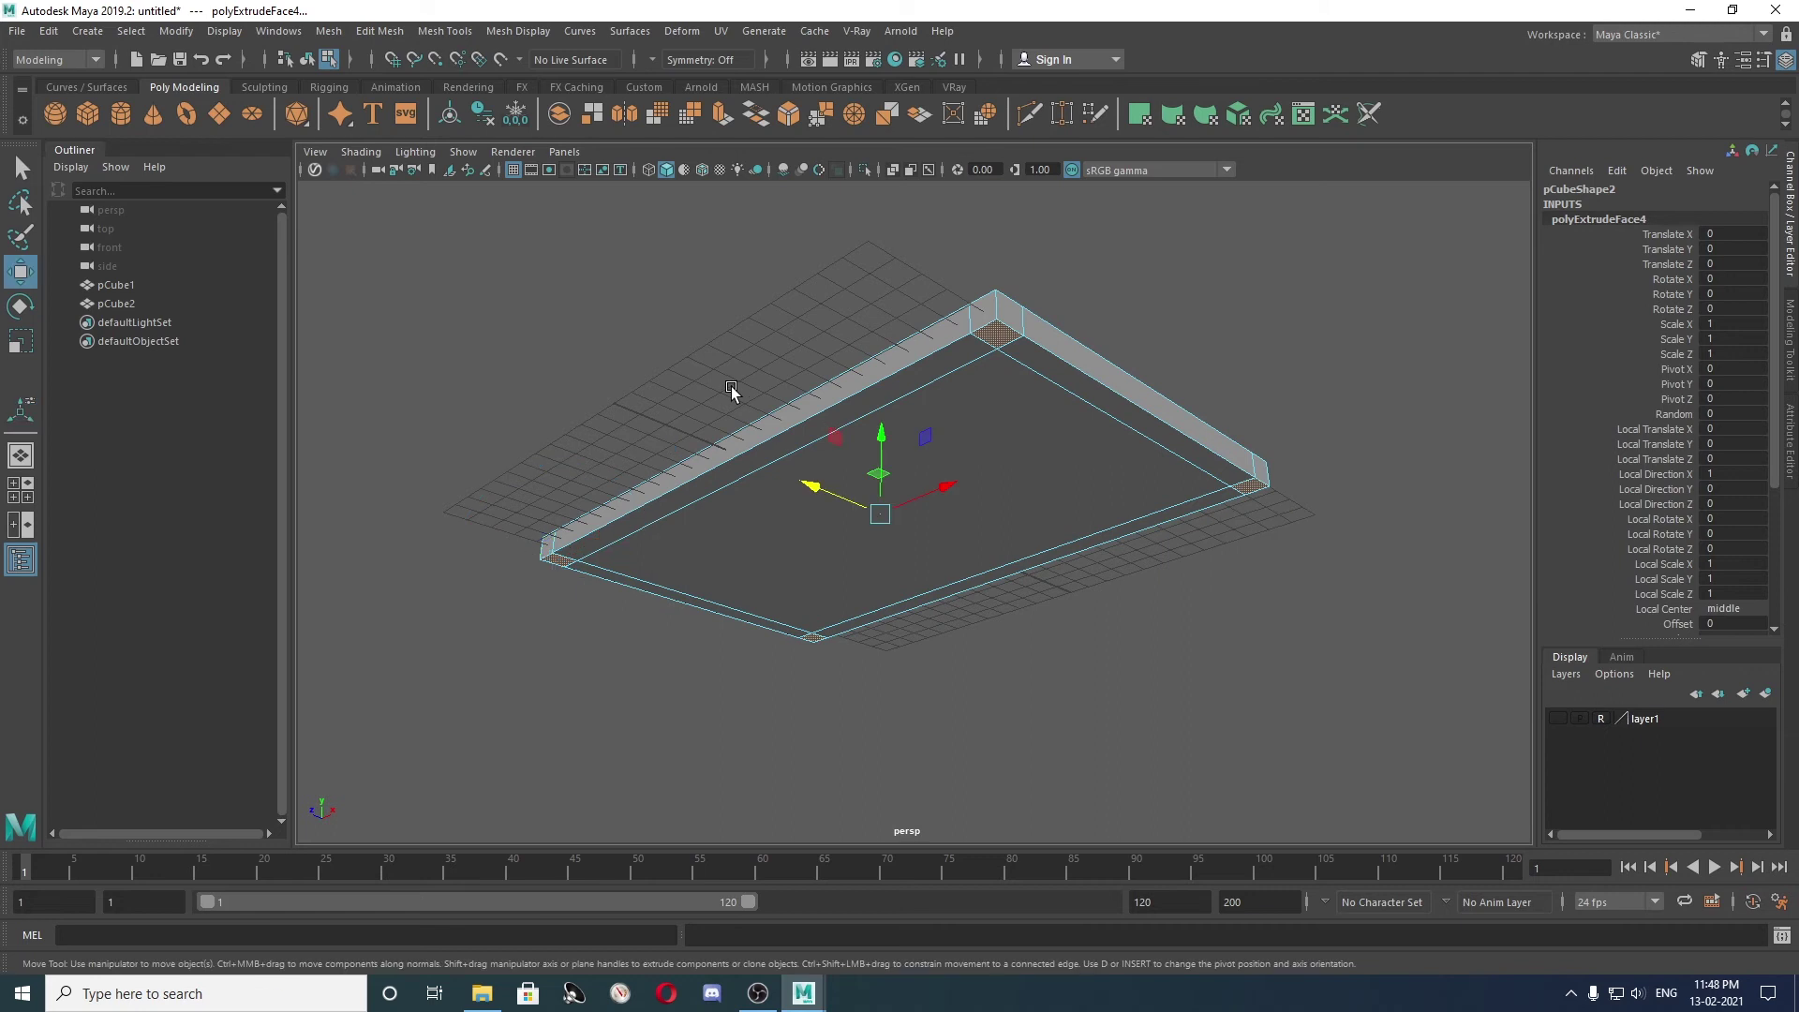
pyautogui.moveTo(882, 435); pyautogui.dragTo(875, 665)
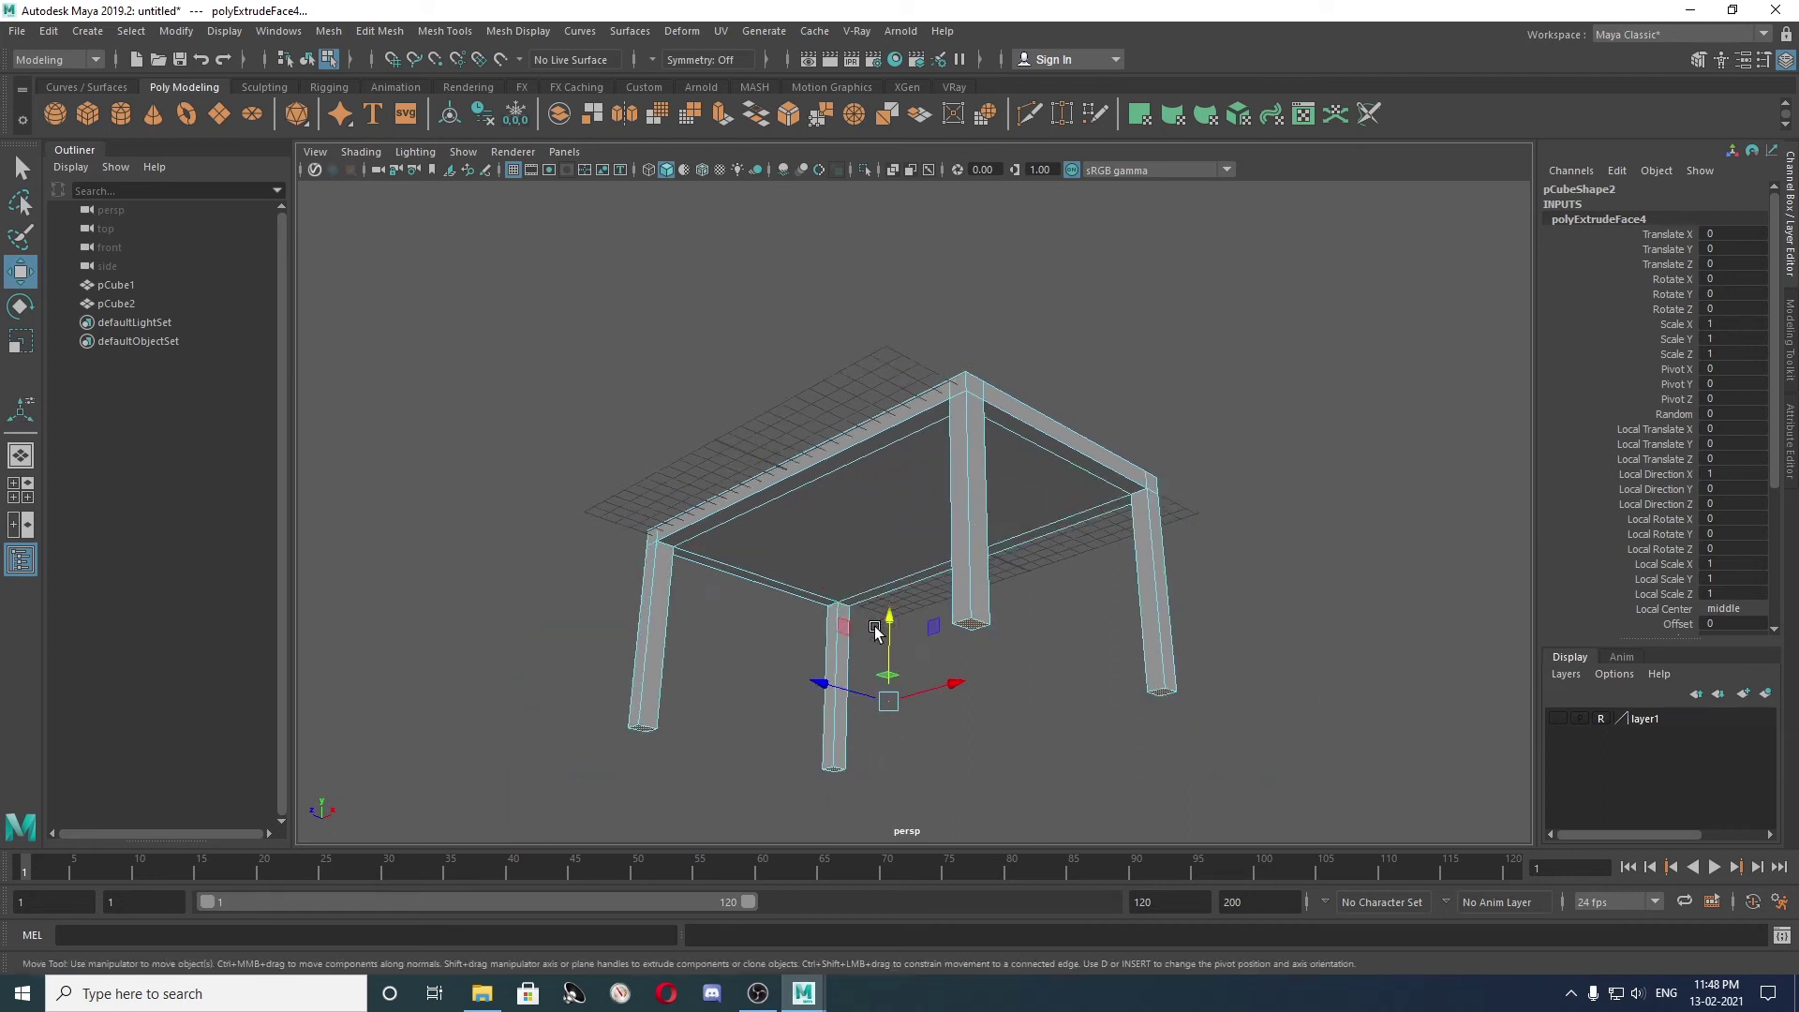
pyautogui.hotkey('ctrl', 'z')
pyautogui.hotkey('ctrl', 'z')
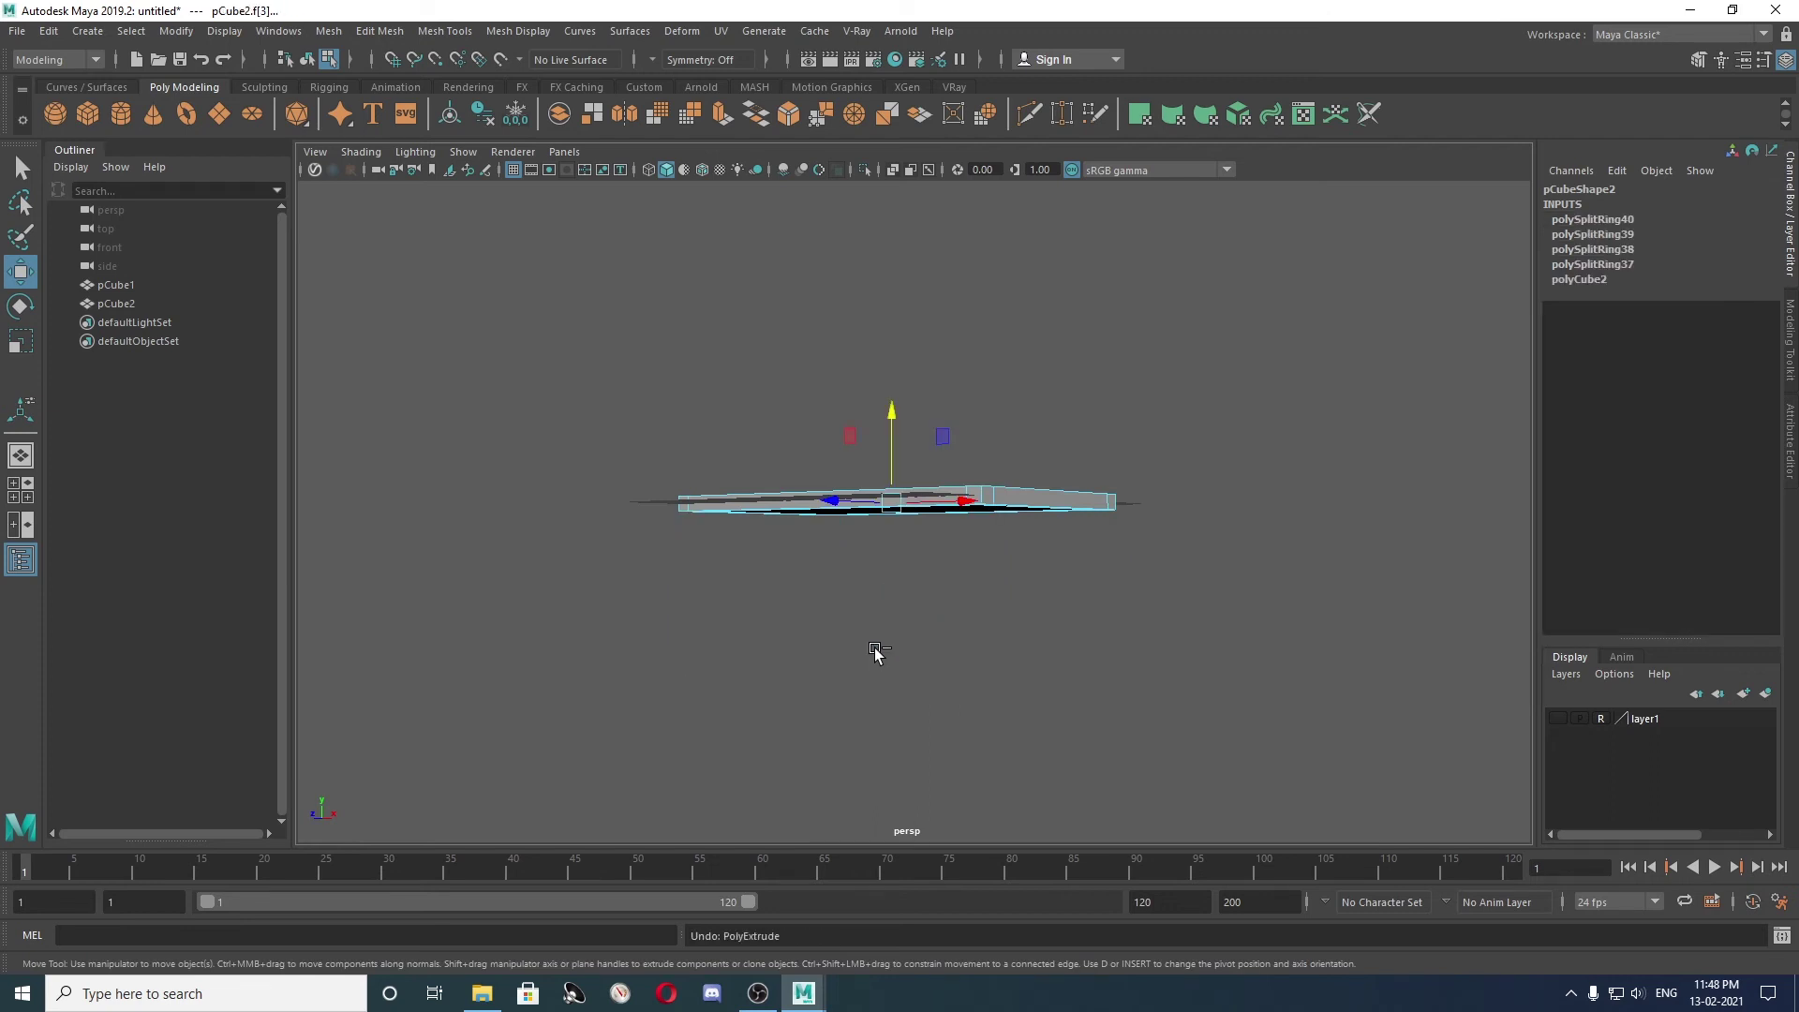
pyautogui.keyDown('alt'); pyautogui.moveTo(875, 650); pyautogui.dragTo(823, 442); pyautogui.keyUp('alt')
pyautogui.hotkey('ctrl', 'z')
pyautogui.hotkey('ctrl', 'z')
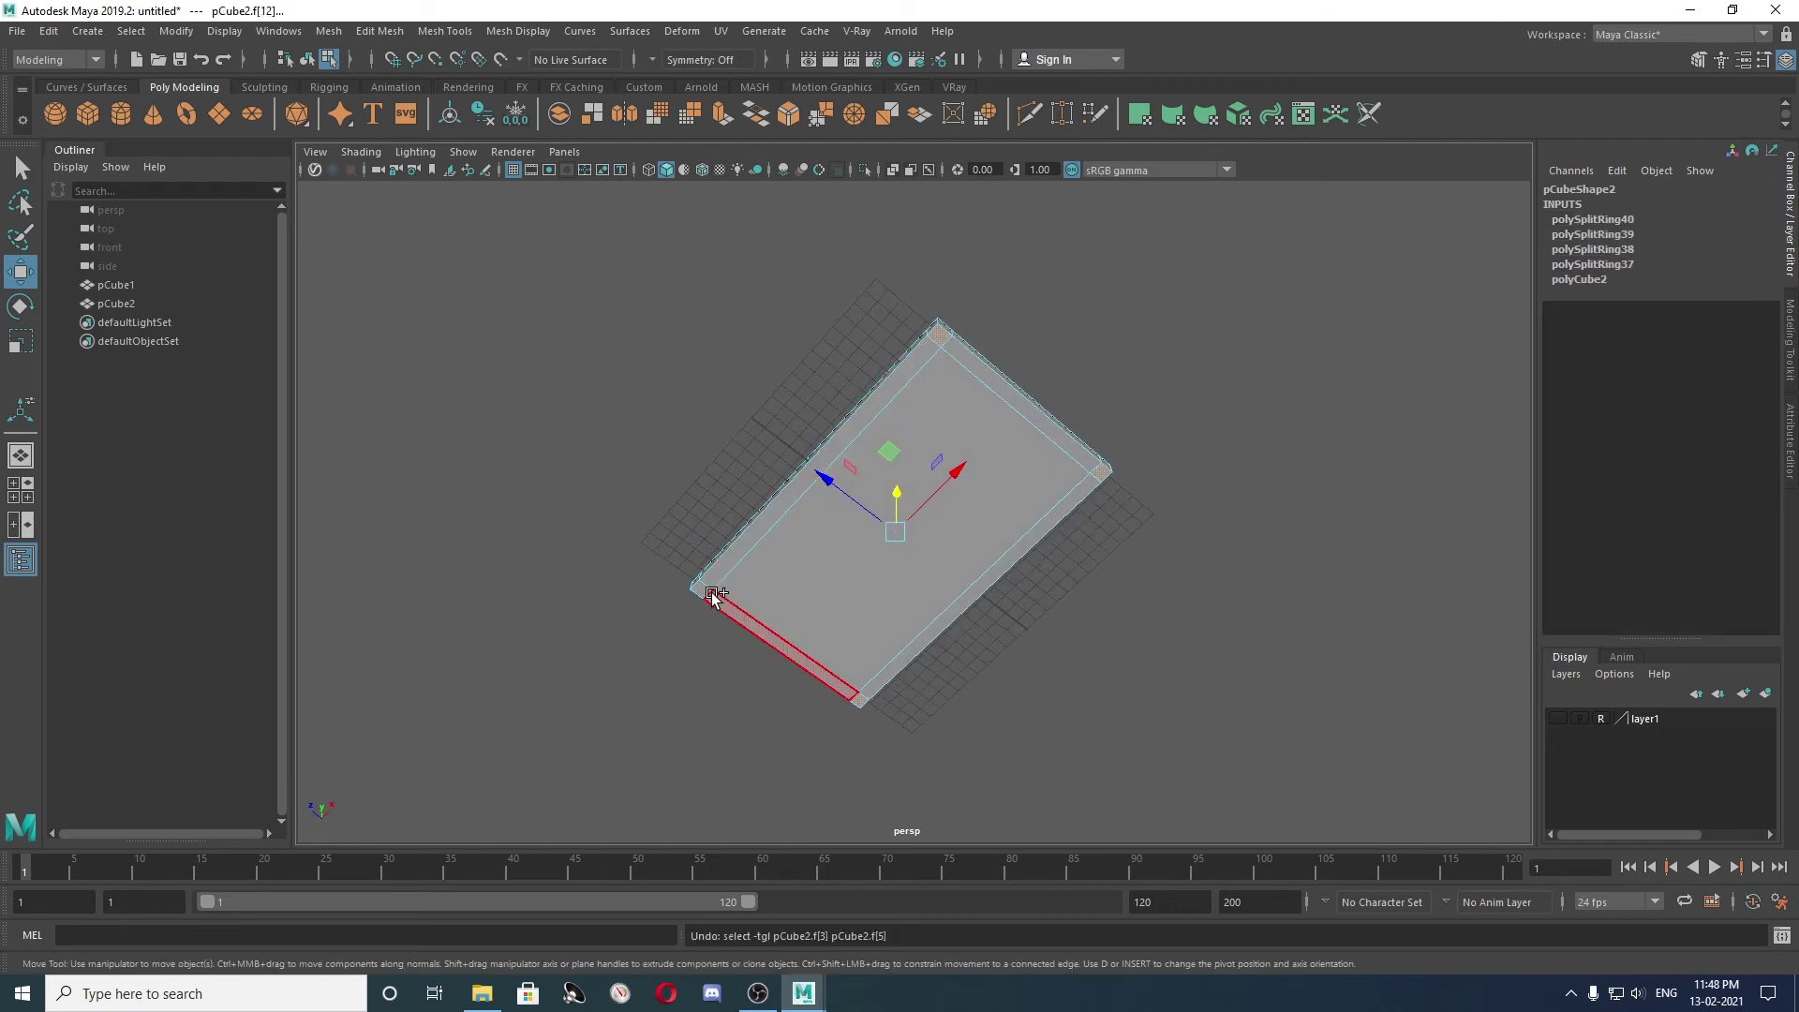
# Re-extrude the four corner faces with Thickness 8 to form the table legs.
pyautogui.click(704, 592)
pyautogui.scroll(2, 735, 497)
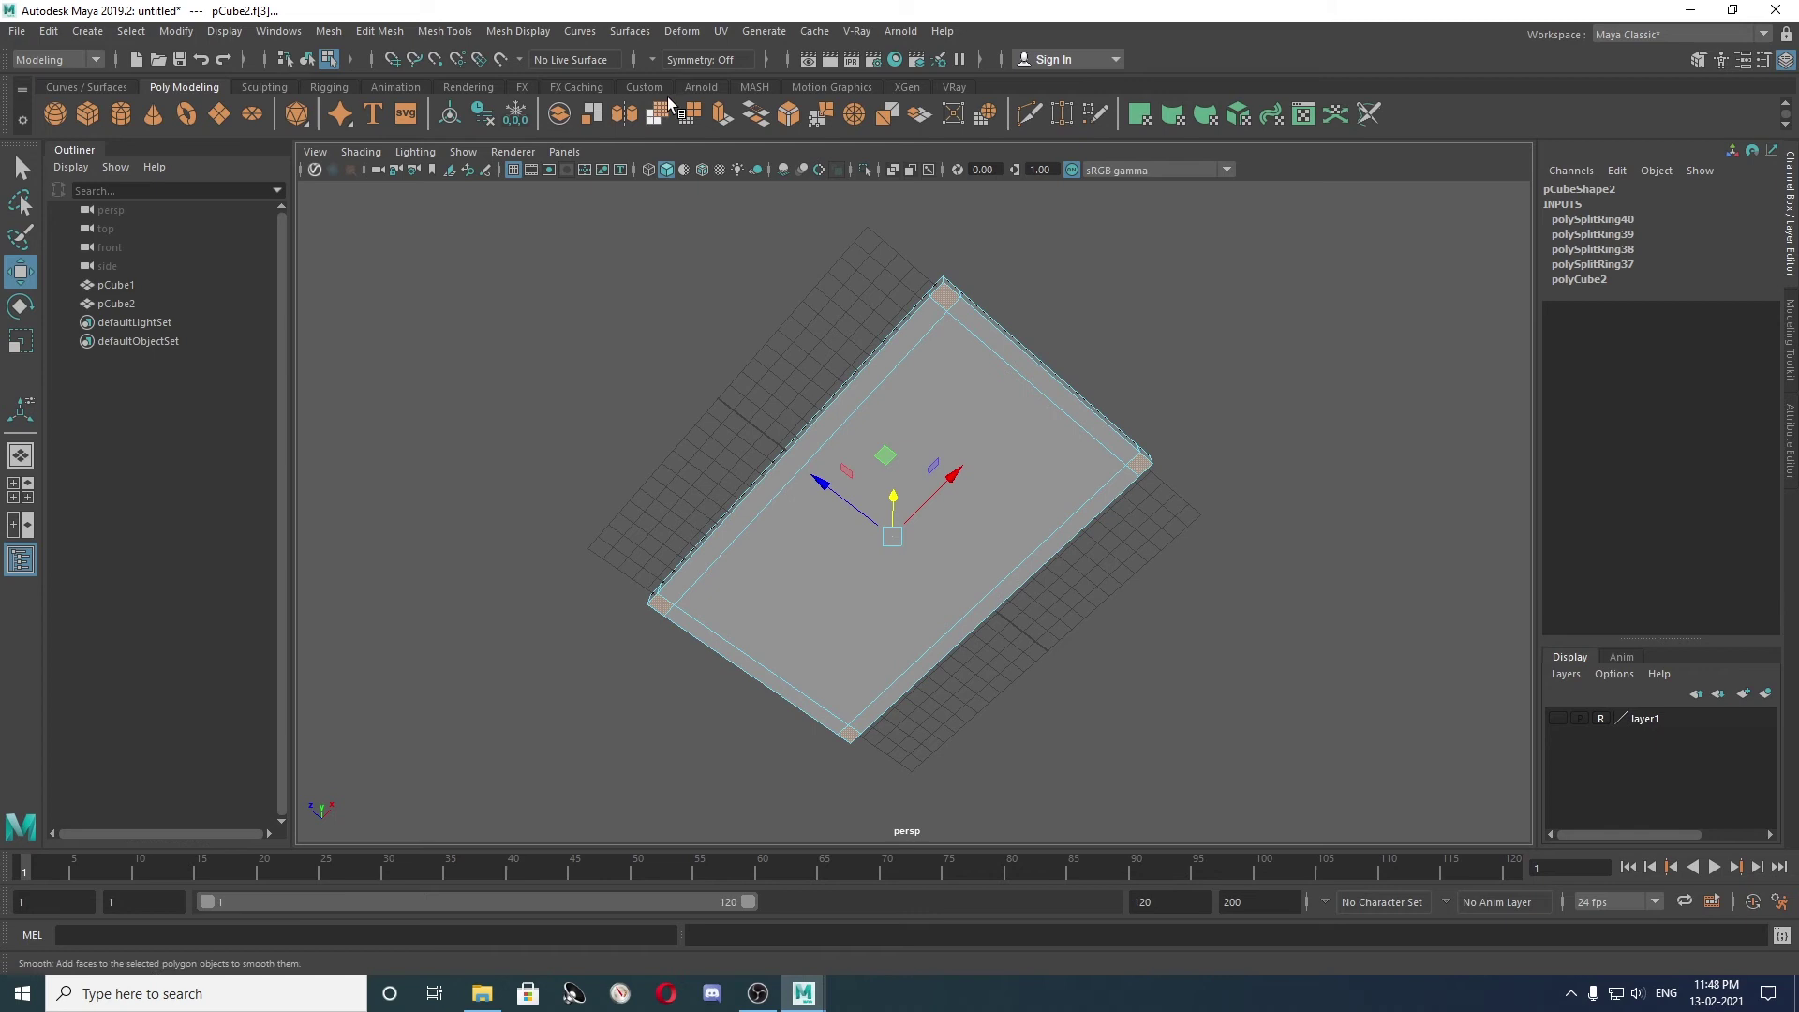
pyautogui.click(722, 113)
pyautogui.click(1364, 536)
pyautogui.press('Return')
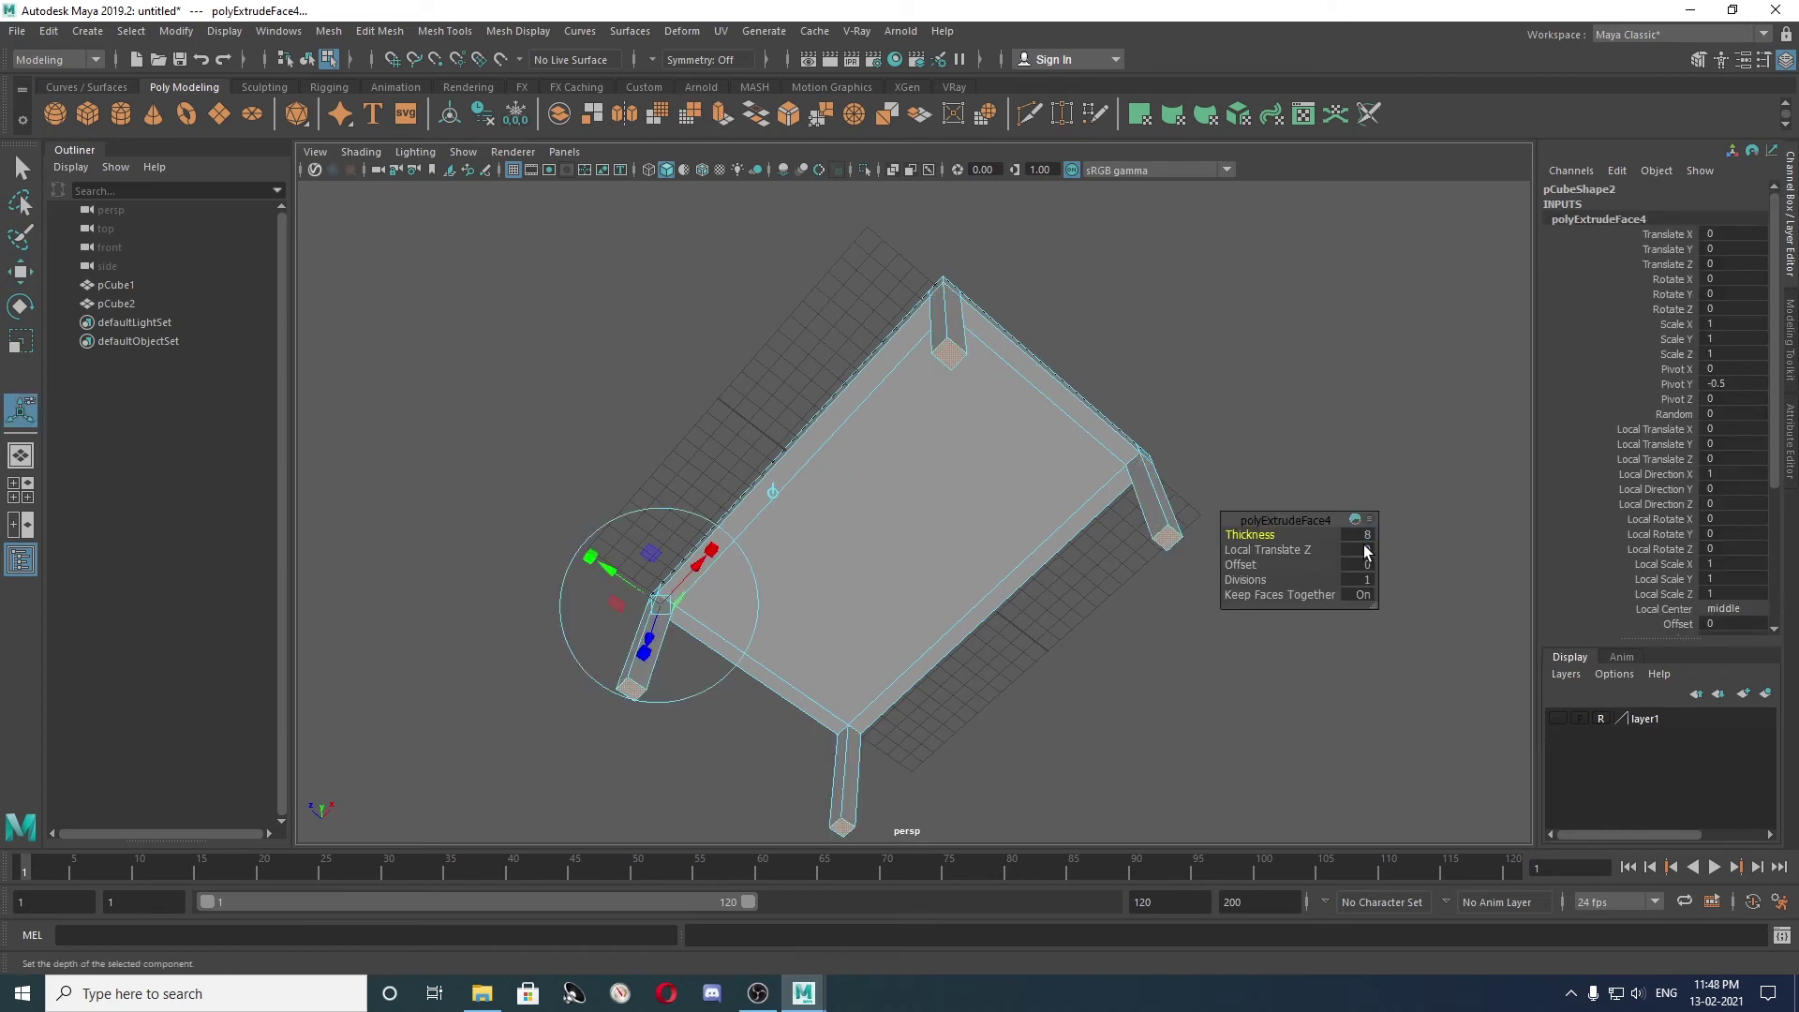
pyautogui.moveTo(1005, 535)
pyautogui.keyDown('alt'); pyautogui.mouseDown()
pyautogui.moveTo(975, 634)
pyautogui.moveTo(1068, 666)
pyautogui.mouseUp(); pyautogui.keyUp('alt')
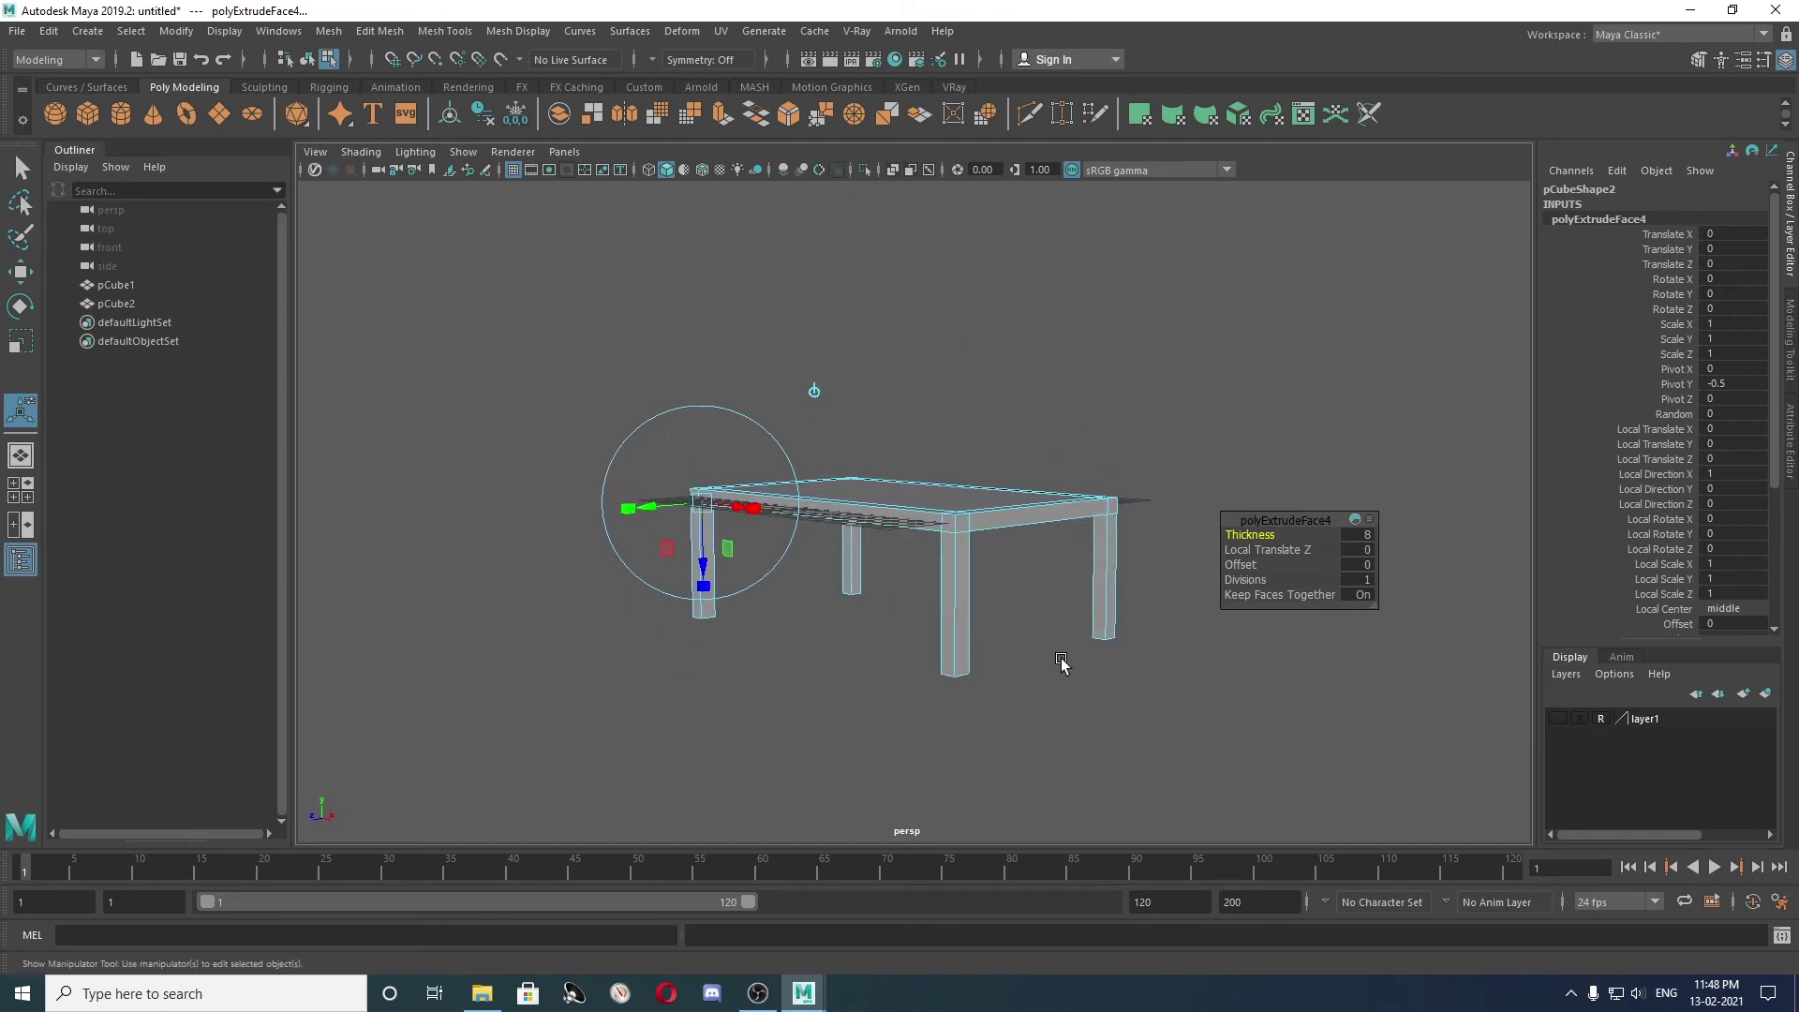
pyautogui.click(1365, 536)
pyautogui.moveTo(1148, 506)
pyautogui.keyDown('alt'); pyautogui.mouseDown()
pyautogui.moveTo(1109, 559)
pyautogui.moveTo(1004, 562)
pyautogui.moveTo(915, 502)
pyautogui.moveTo(962, 488)
pyautogui.mouseUp(); pyautogui.keyUp('alt')
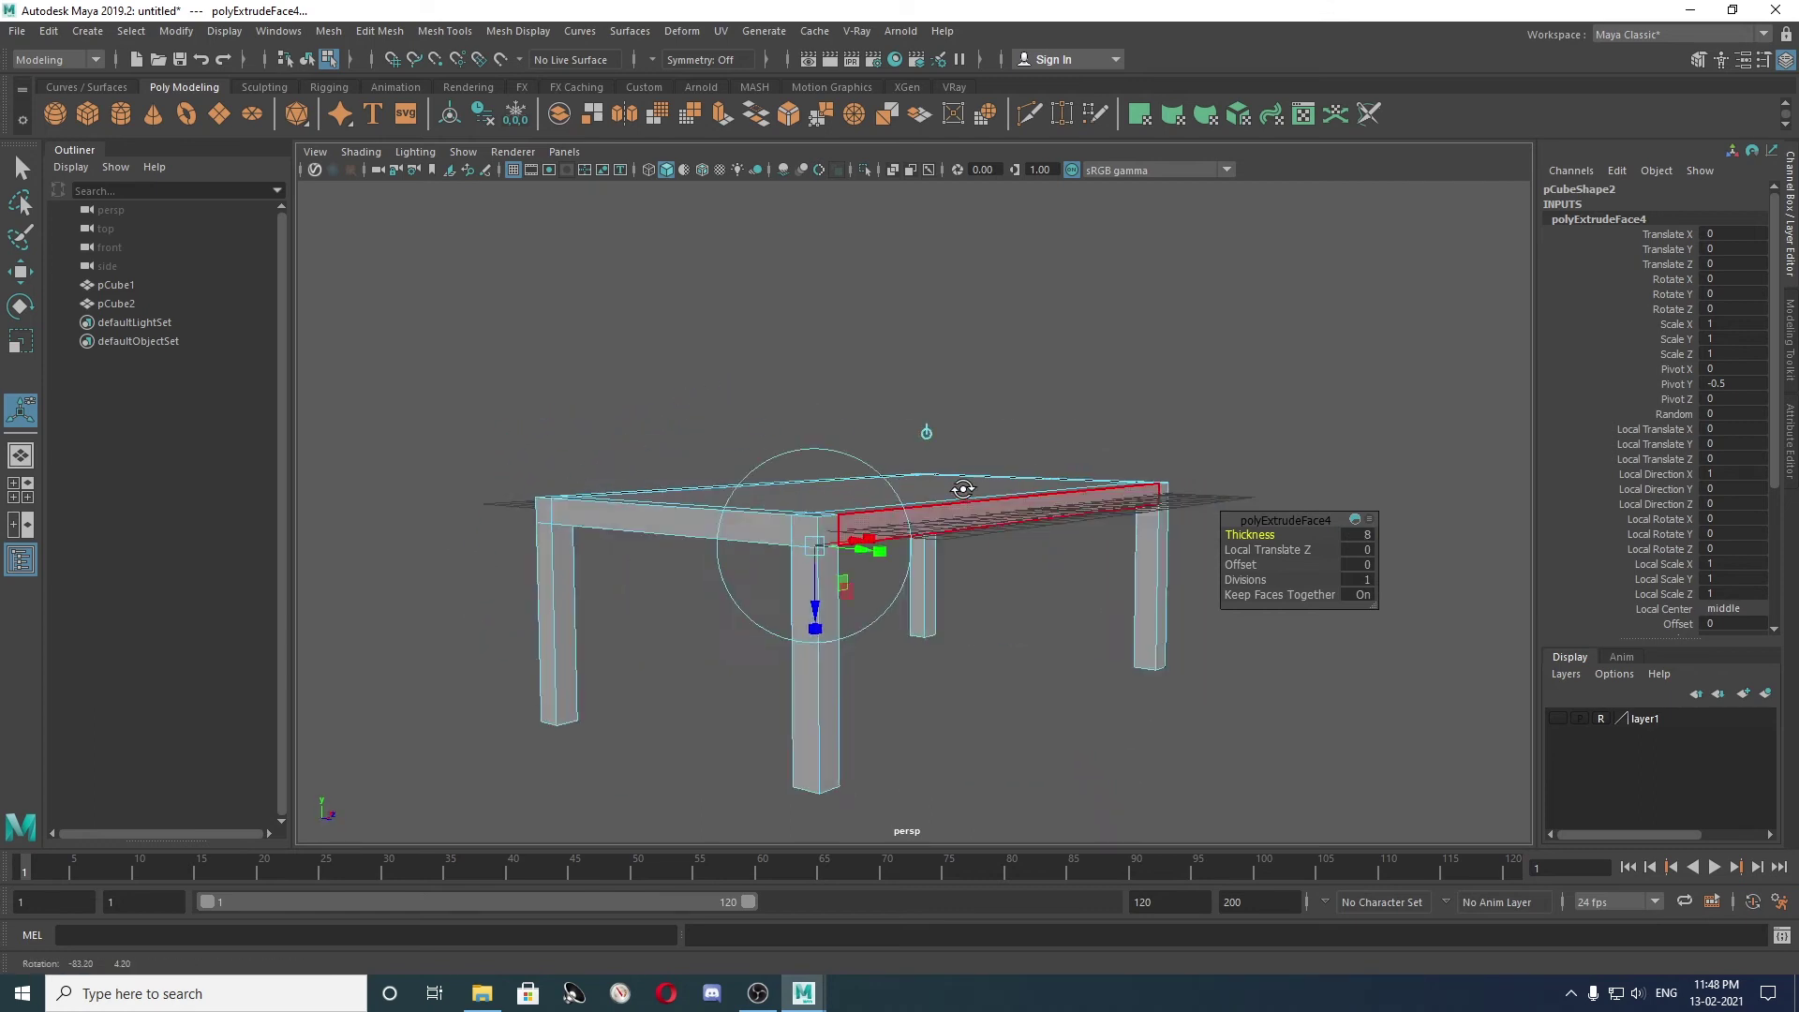
pyautogui.scroll(3, 794, 513)
pyautogui.scroll(2, 794, 514)
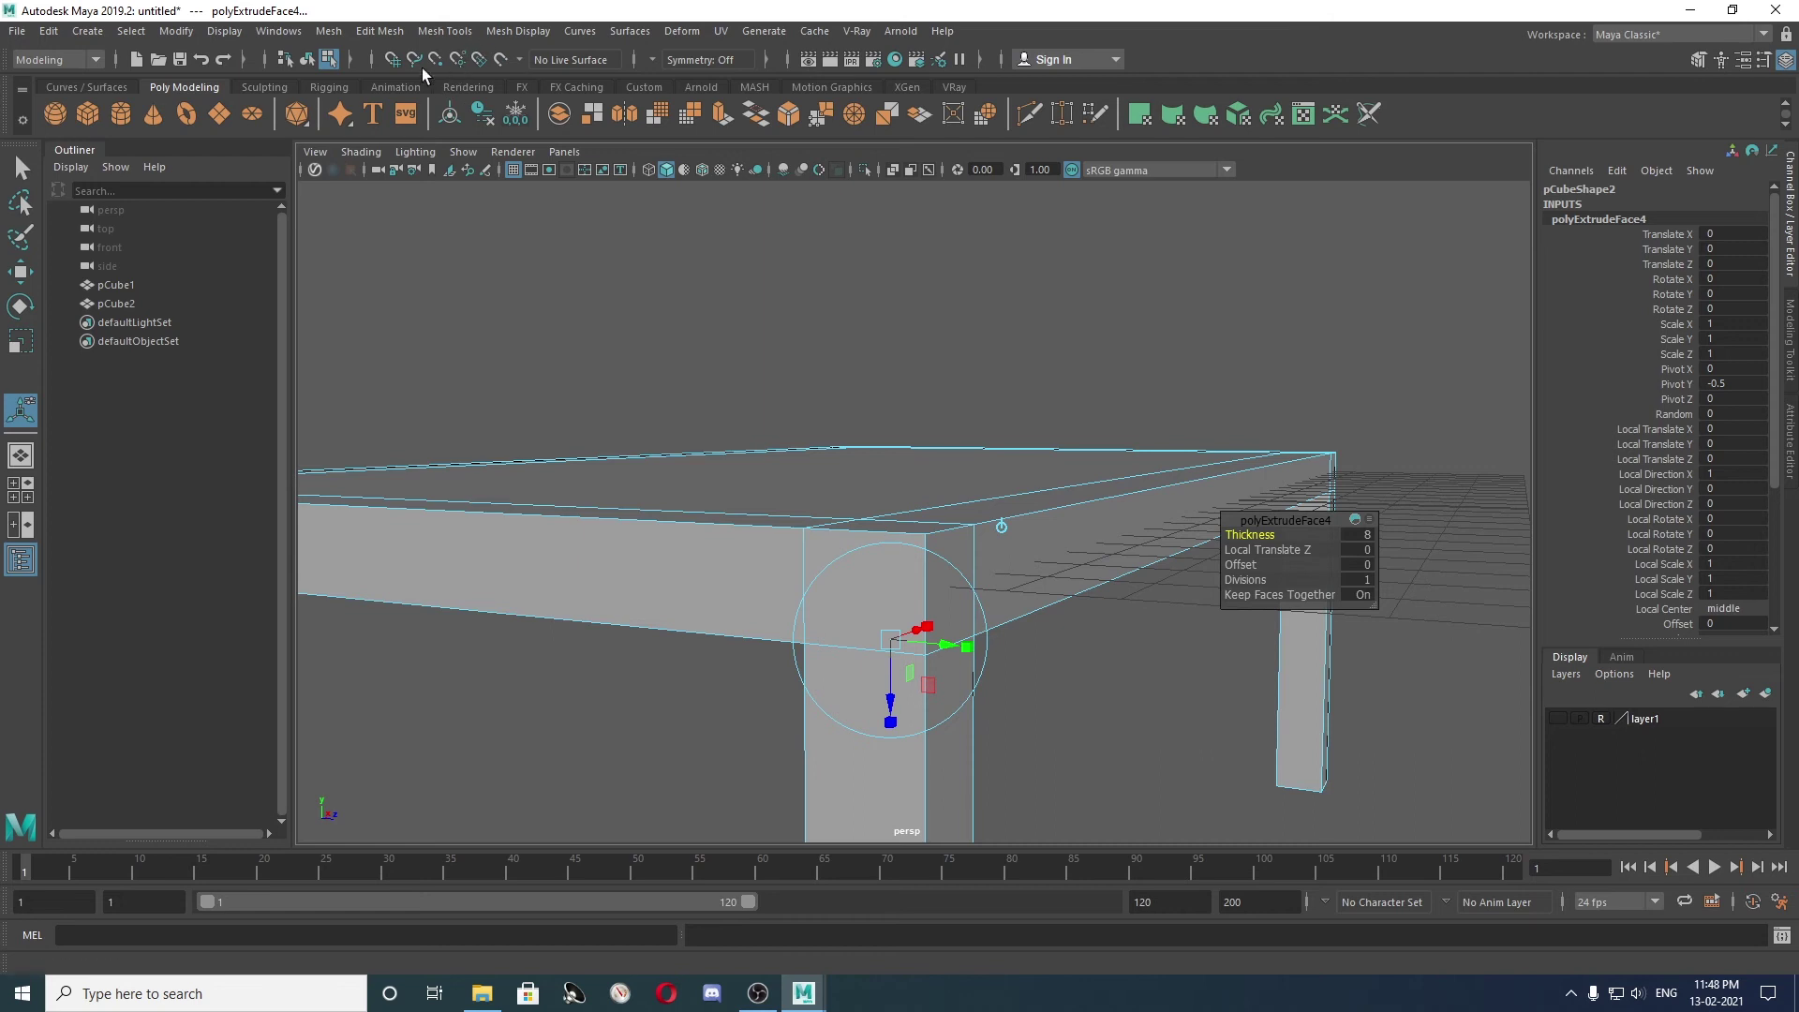
# Switch to Insert Edge Loop and try a first loop on the table, undoing it.
pyautogui.click(392, 33)
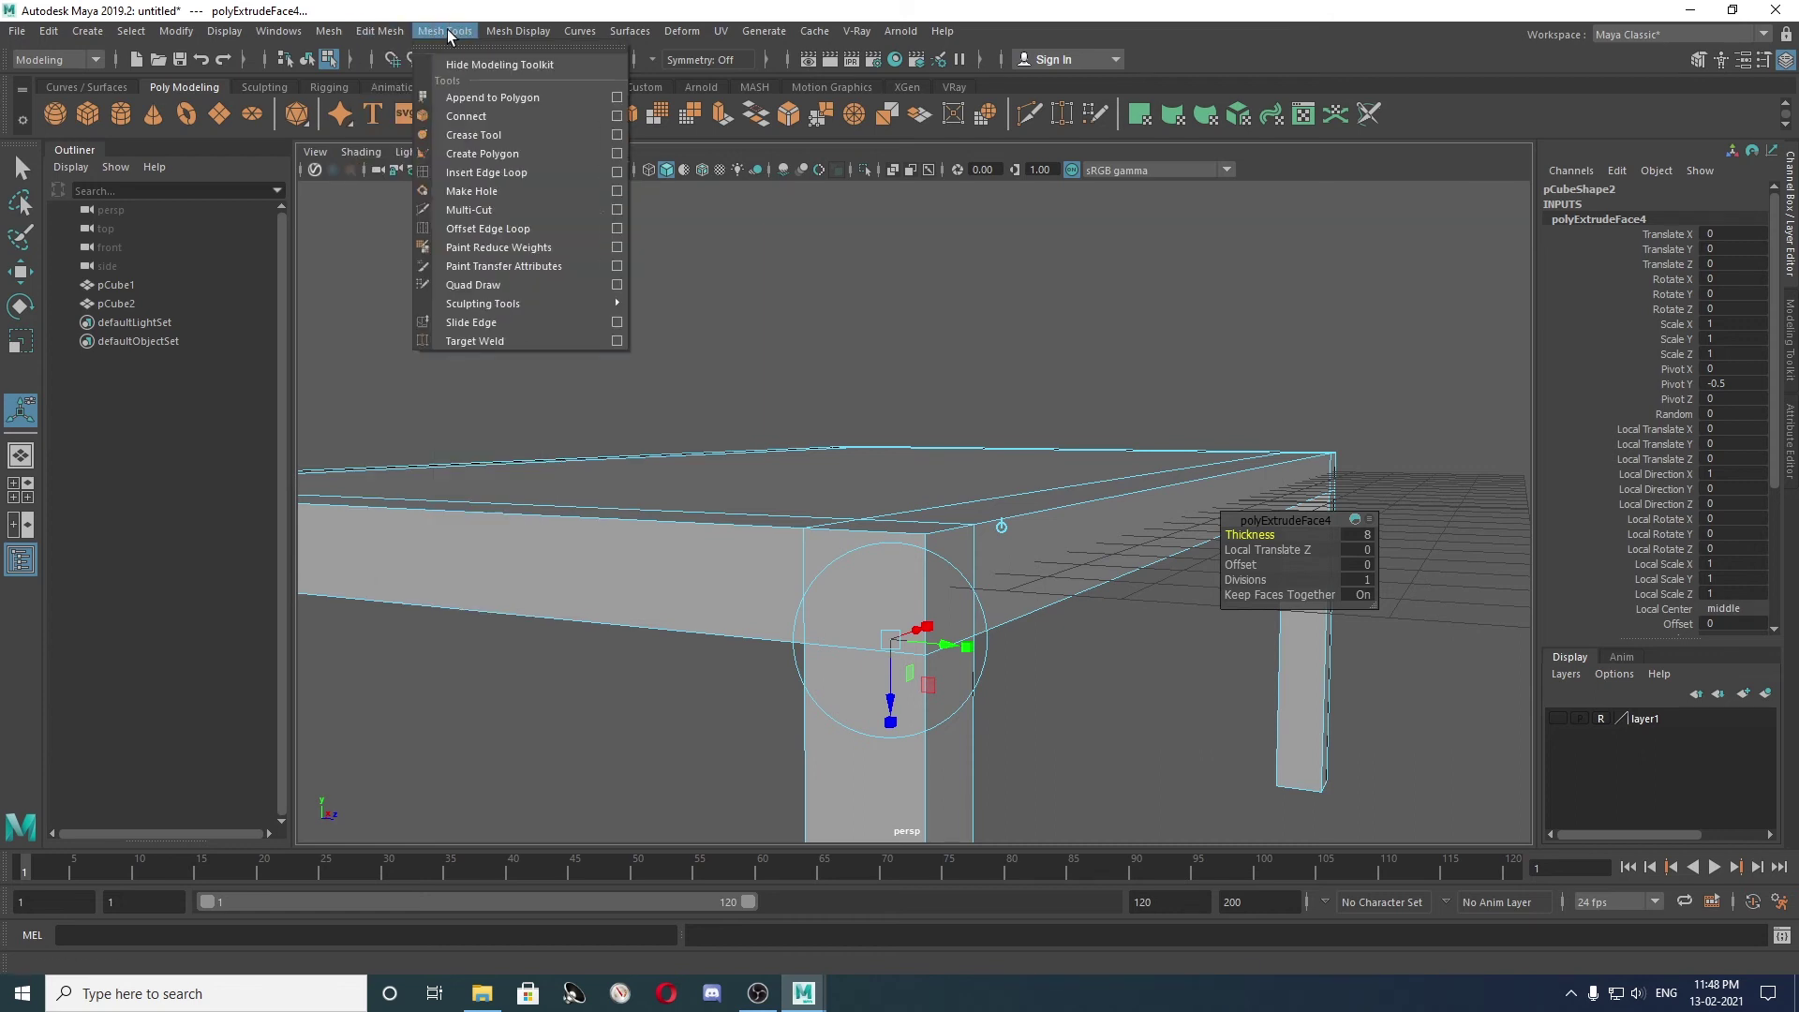
pyautogui.click(492, 172)
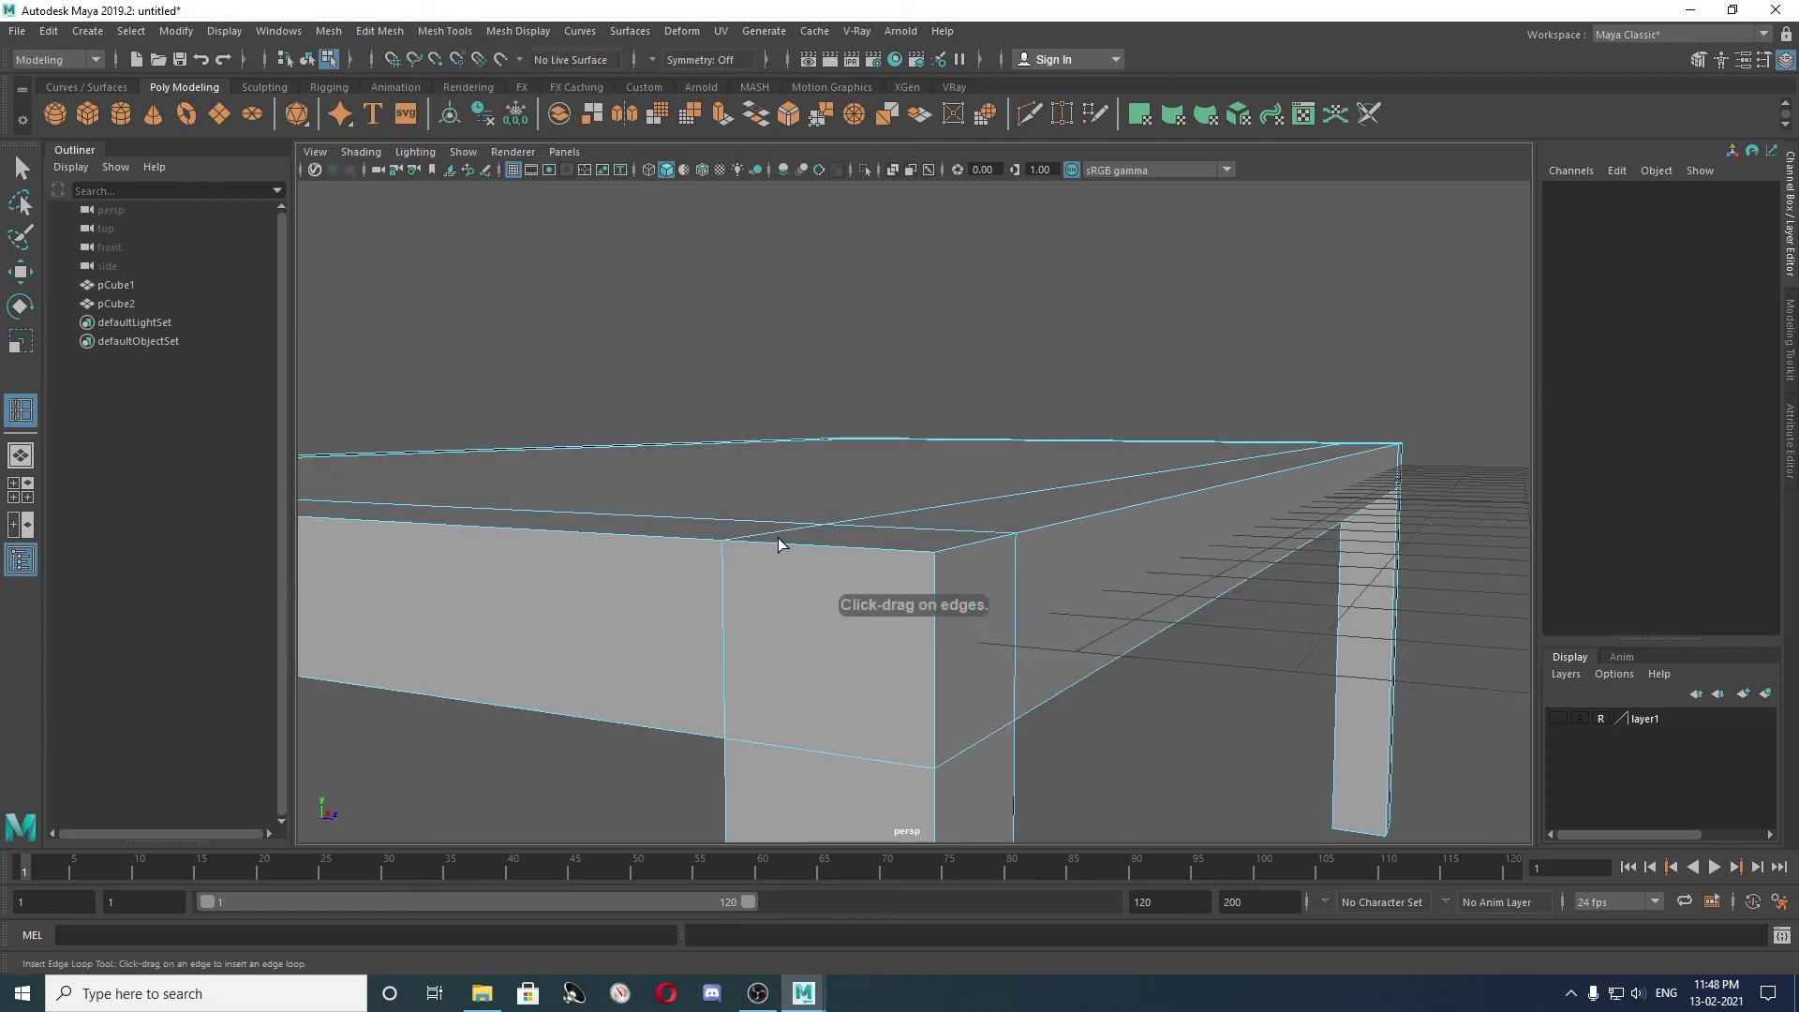
pyautogui.click(747, 541)
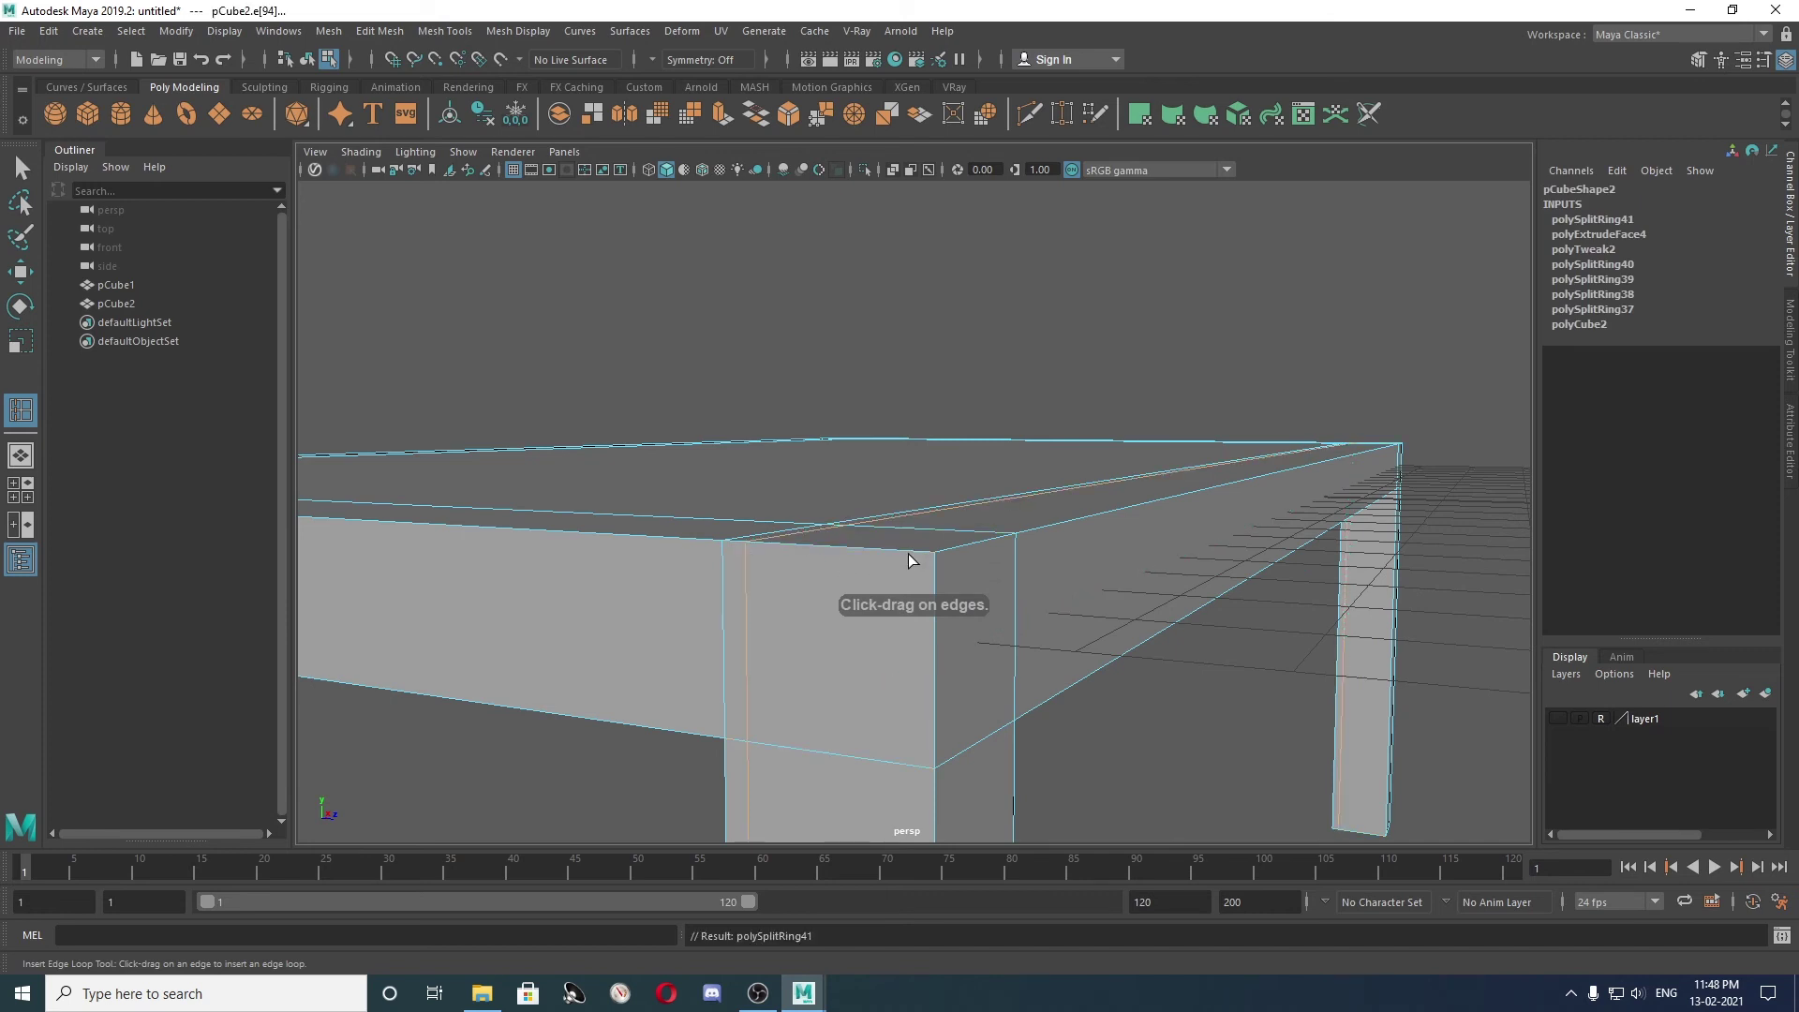
pyautogui.keyDown('alt'); pyautogui.moveTo(878, 559); pyautogui.dragTo(1201, 515); pyautogui.keyUp('alt')
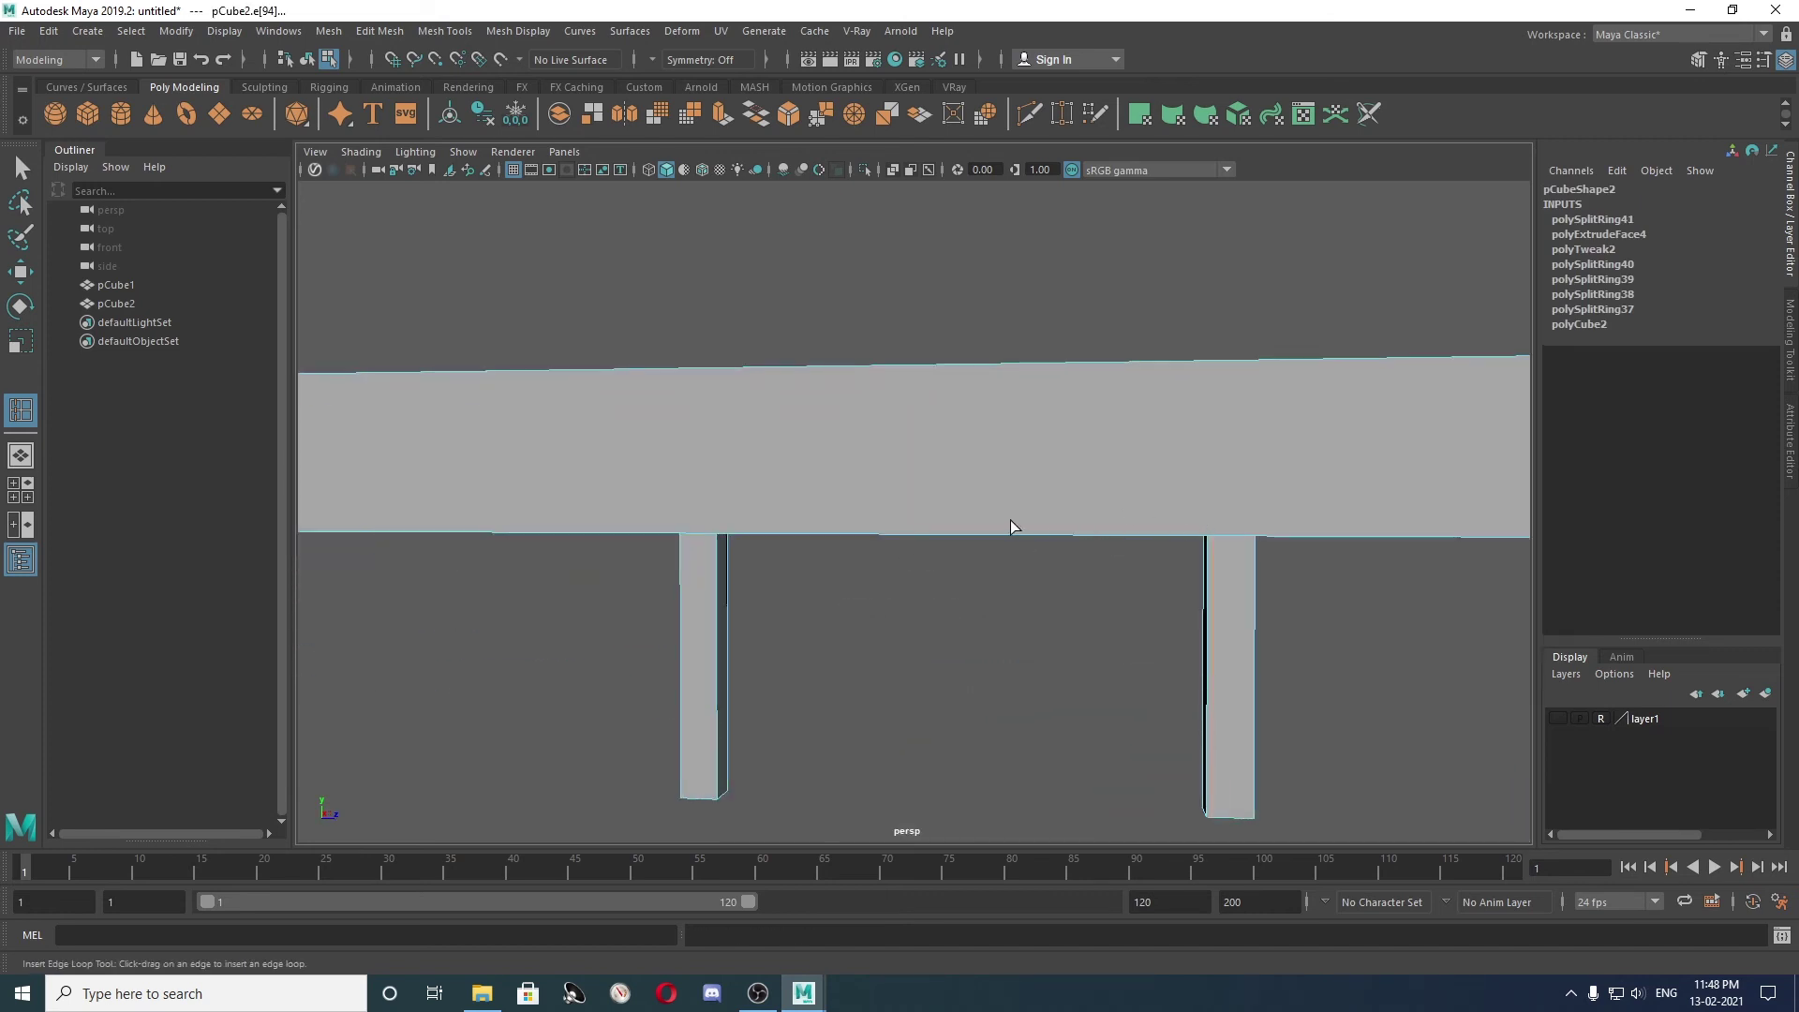
pyautogui.keyDown('alt'); pyautogui.moveTo(1016, 498); pyautogui.dragTo(838, 509); pyautogui.keyUp('alt')
pyautogui.hotkey('ctrl', 'z')
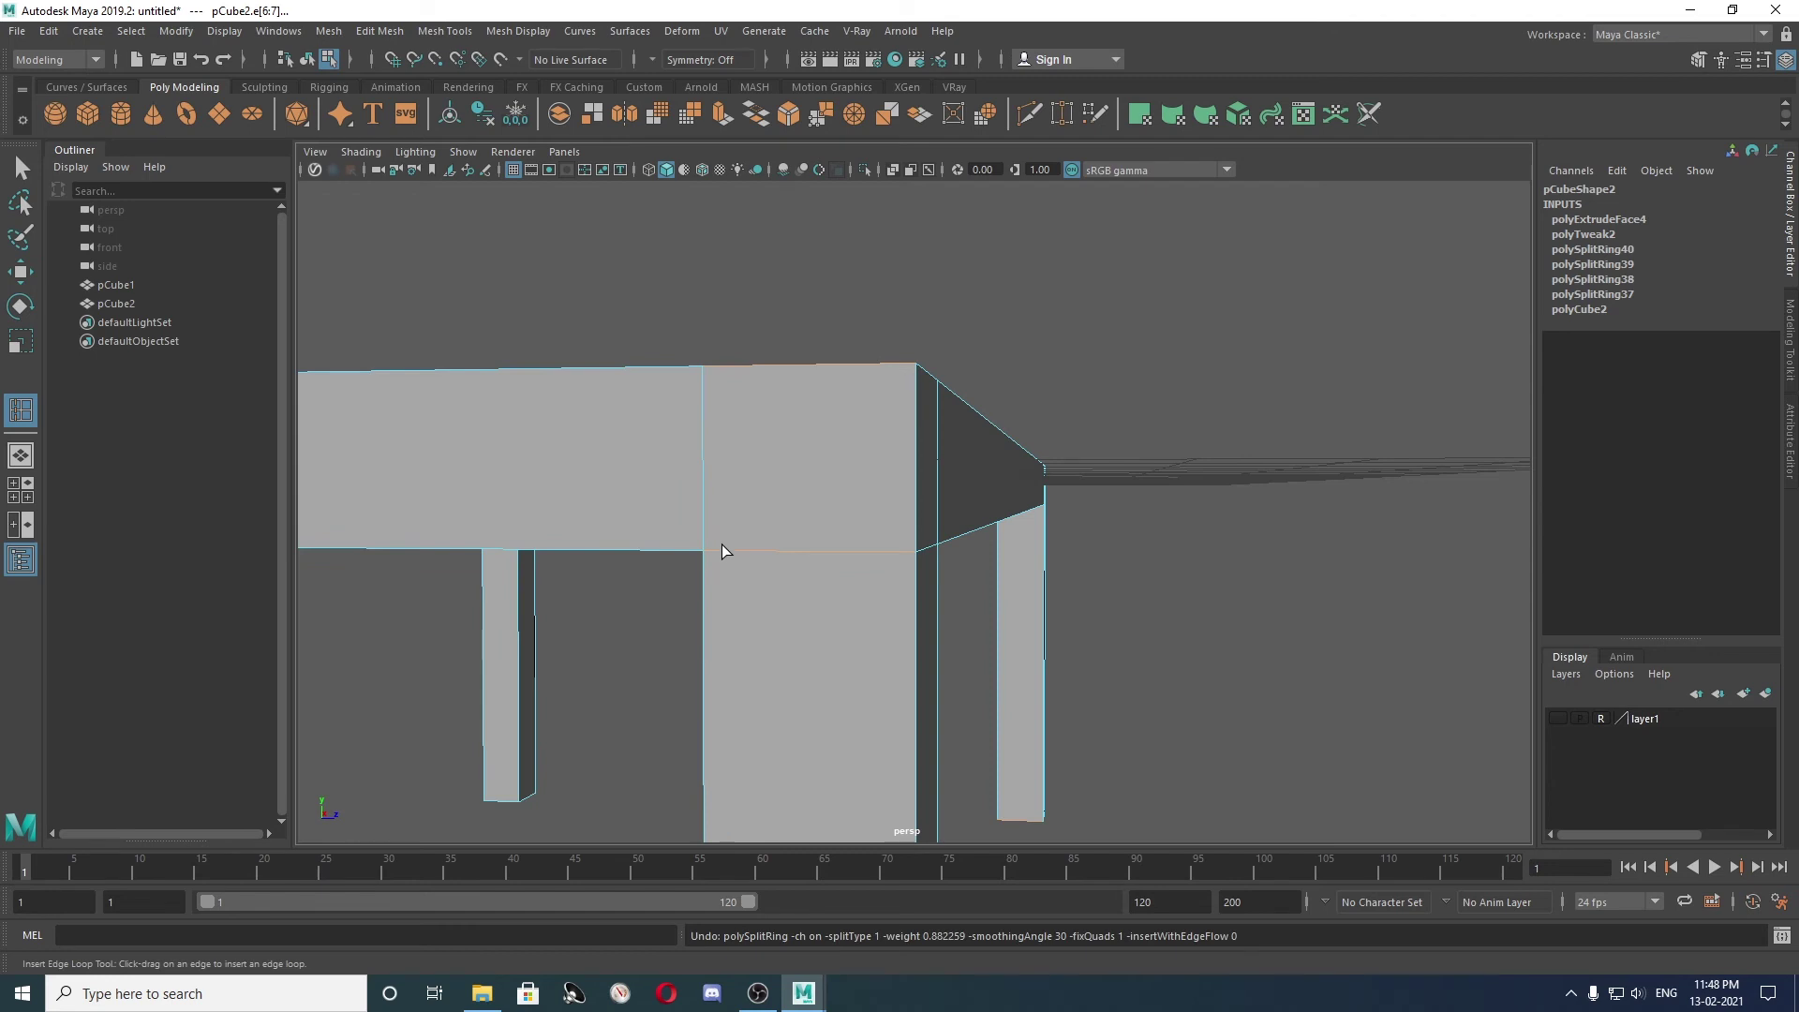
# Add tight edge loops near the leg corner, the top corner and the lower apron edge.
pyautogui.click(714, 548)
pyautogui.click(903, 549)
pyautogui.keyDown('alt'); pyautogui.moveTo(903, 549); pyautogui.dragTo(722, 582); pyautogui.keyUp('alt')
pyautogui.scroll(5, 937, 525)
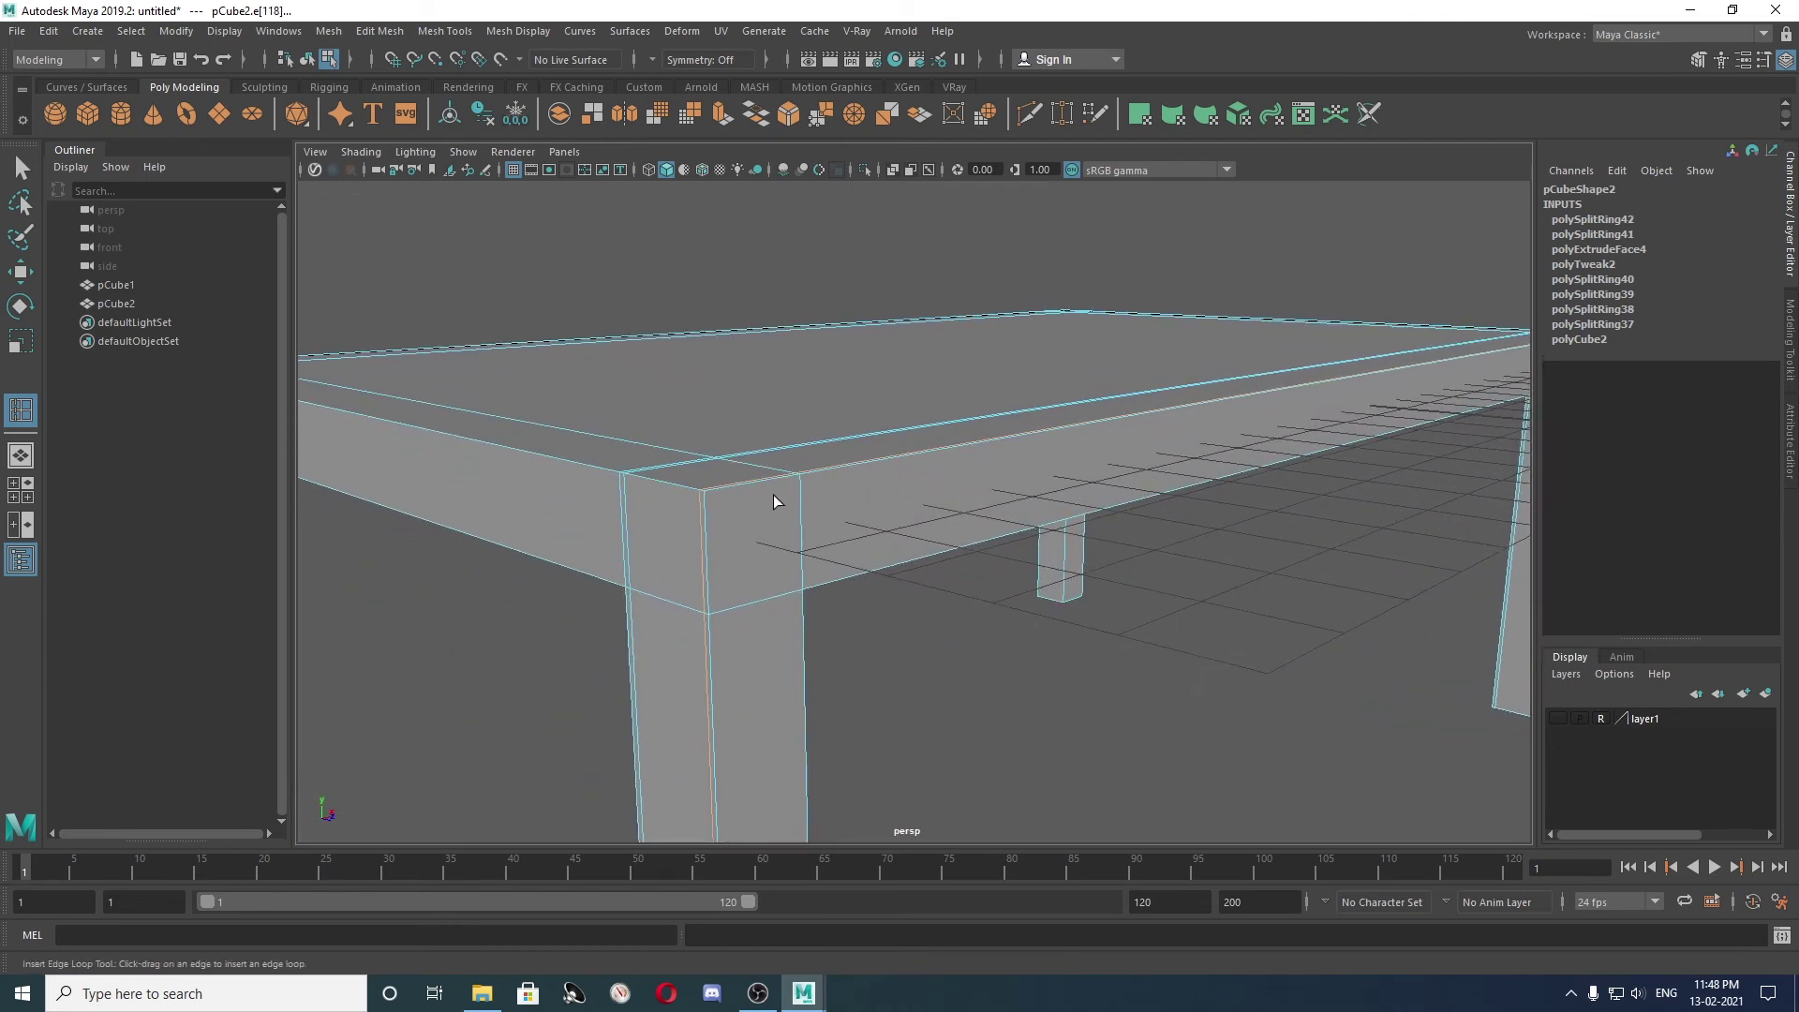
pyautogui.click(714, 497)
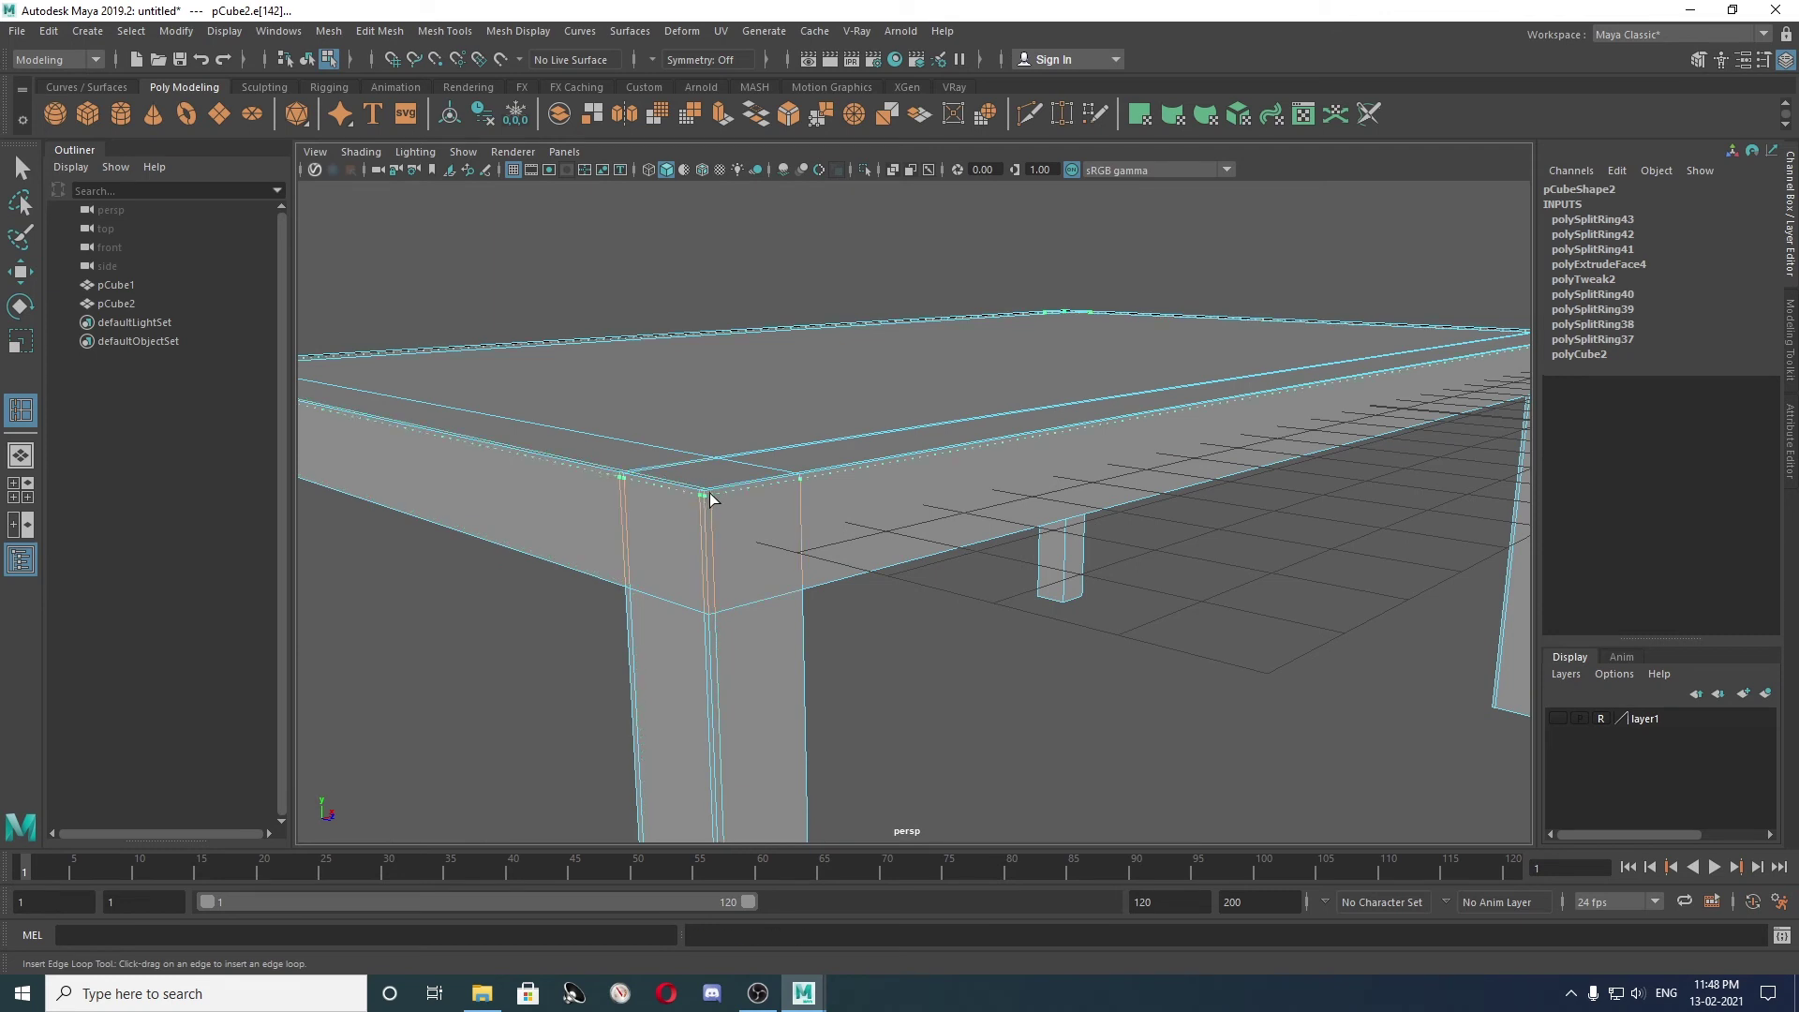
pyautogui.click(707, 503)
pyautogui.click(714, 609)
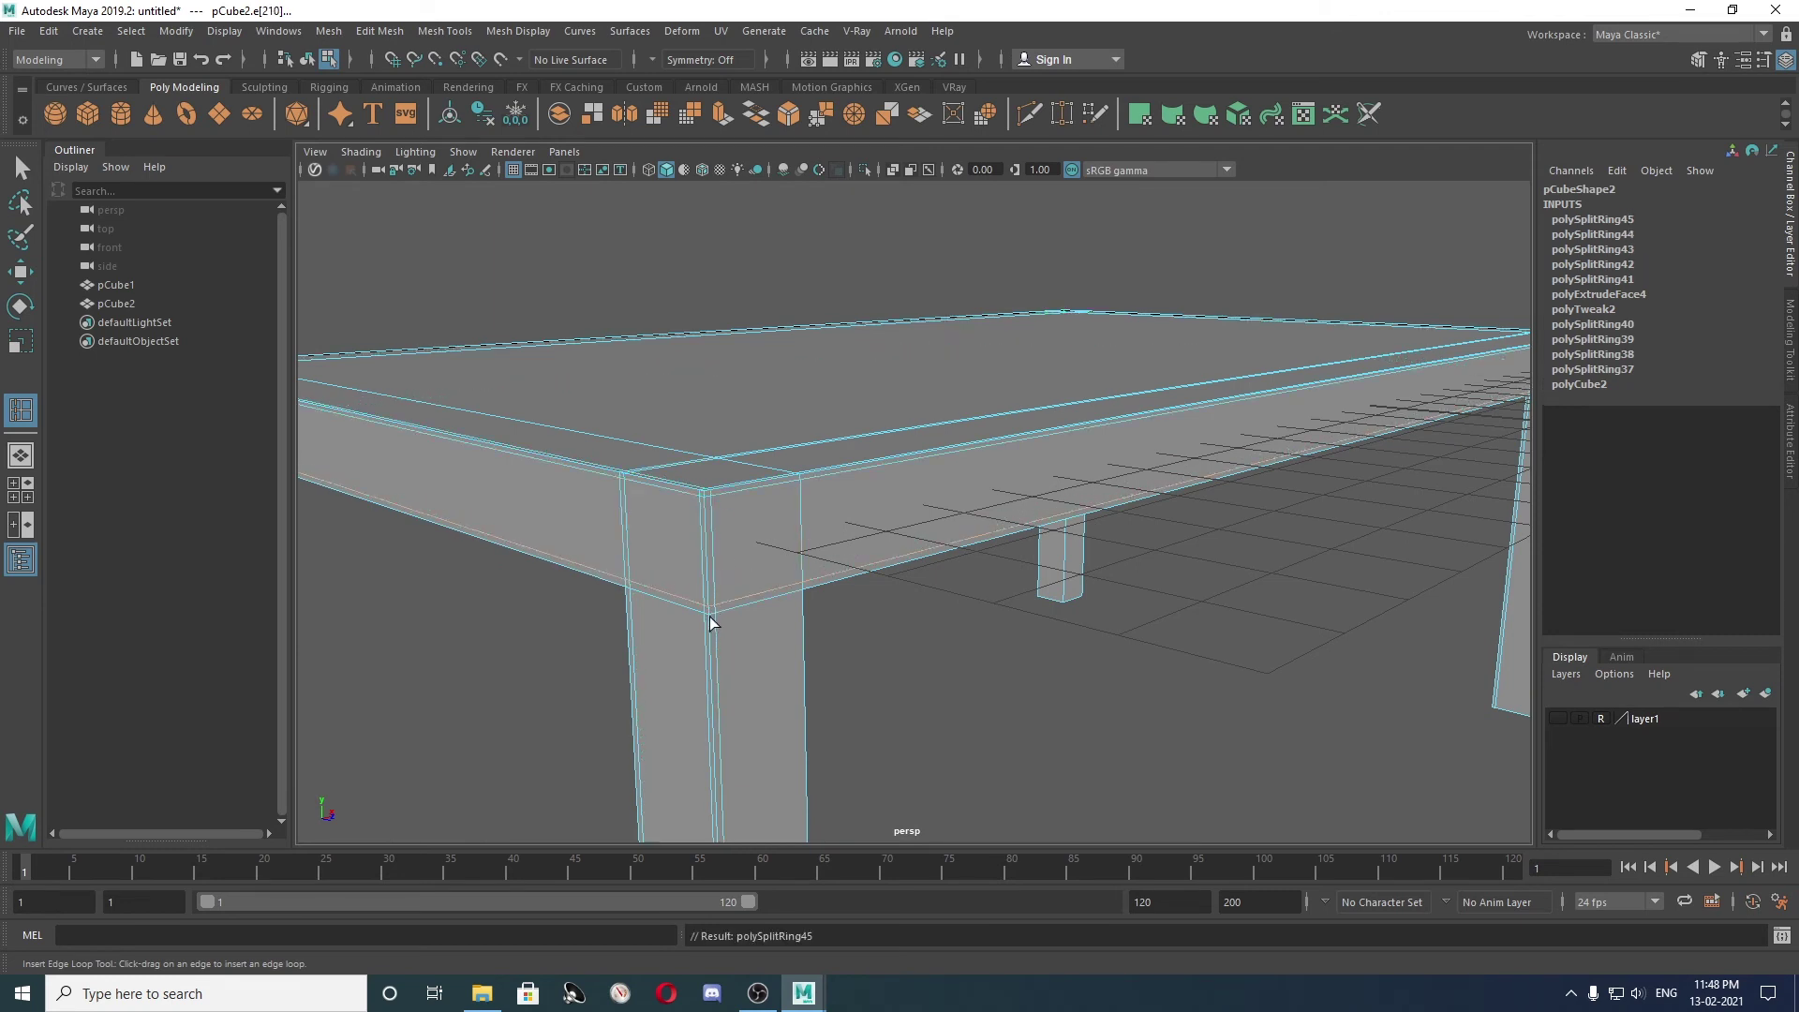
pyautogui.click(711, 610)
pyautogui.moveTo(789, 485); pyautogui.dragTo(1128, 534)
pyautogui.click(807, 480)
# Add supporting loops near the next table corner and along its leg down to the bottom.
pyautogui.keyDown('alt'); pyautogui.moveTo(1128, 534); pyautogui.dragTo(1216, 504, button='middle'); pyautogui.keyUp('alt')
pyautogui.moveTo(1216, 503)
pyautogui.keyDown('alt'); pyautogui.mouseDown()
pyautogui.moveTo(751, 429)
pyautogui.moveTo(1031, 481)
pyautogui.mouseUp(); pyautogui.keyUp('alt')
pyautogui.scroll(2, 1008, 490)
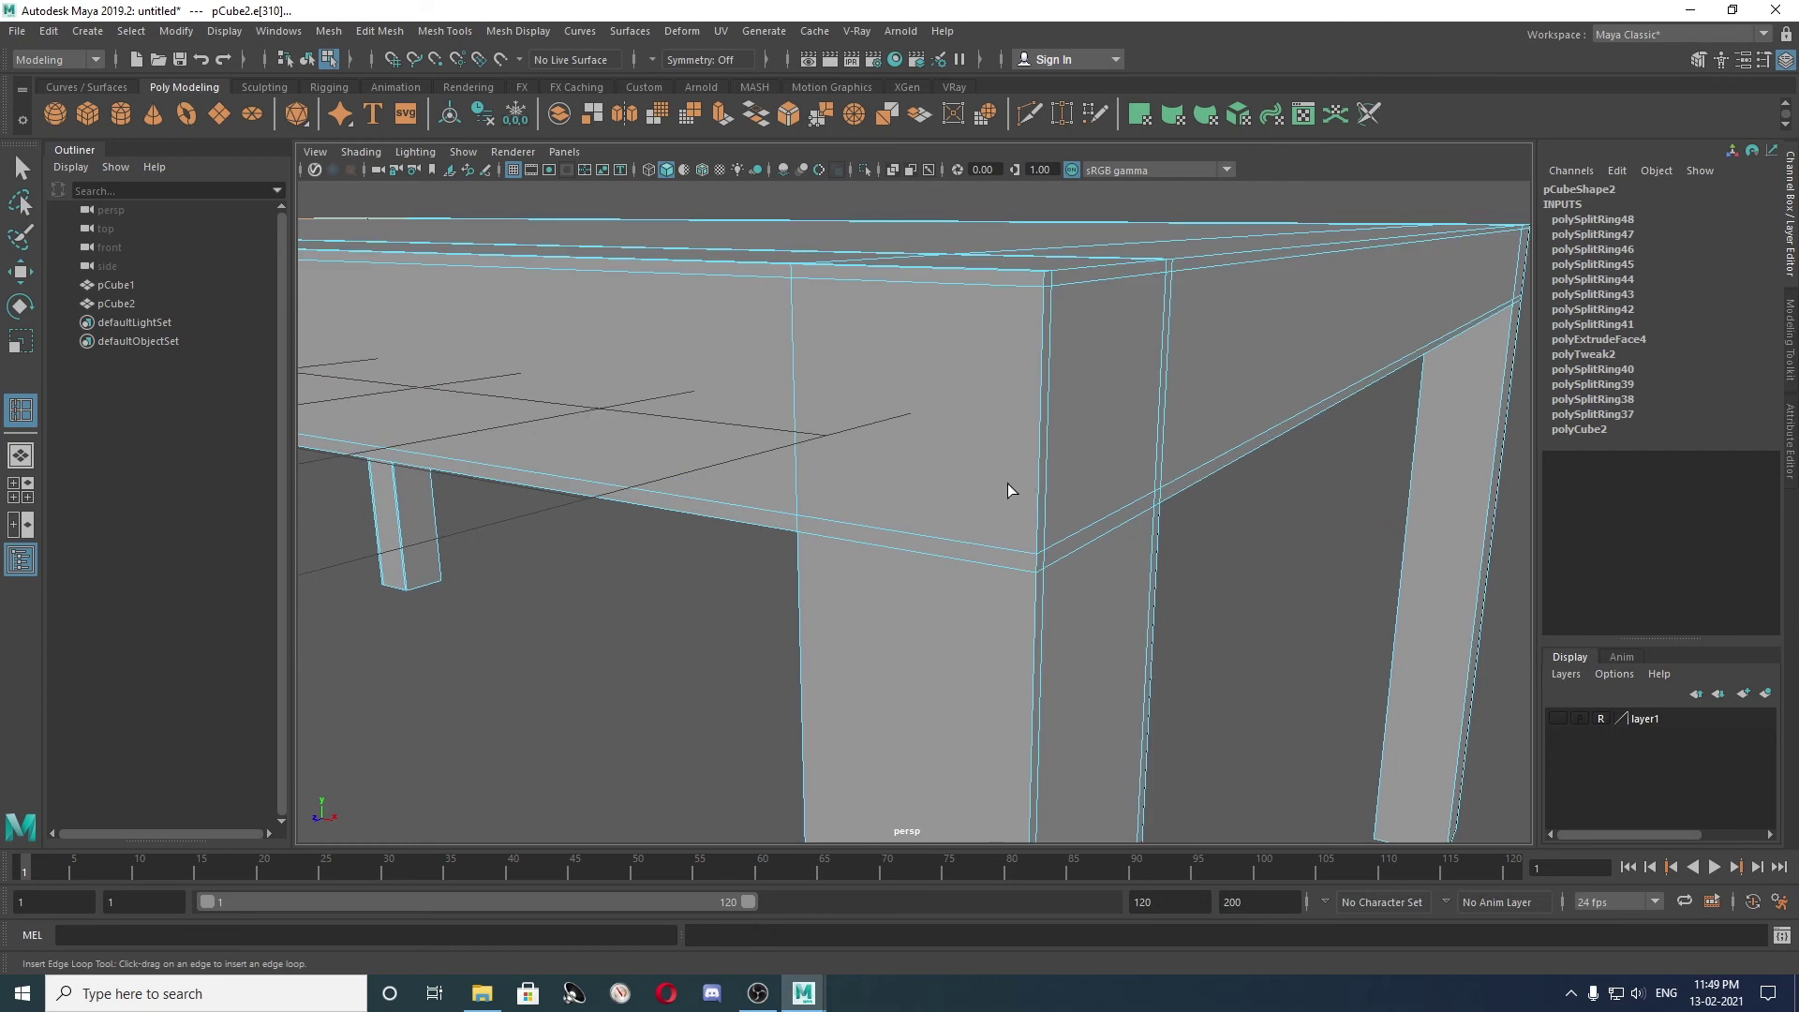
pyautogui.click(811, 518)
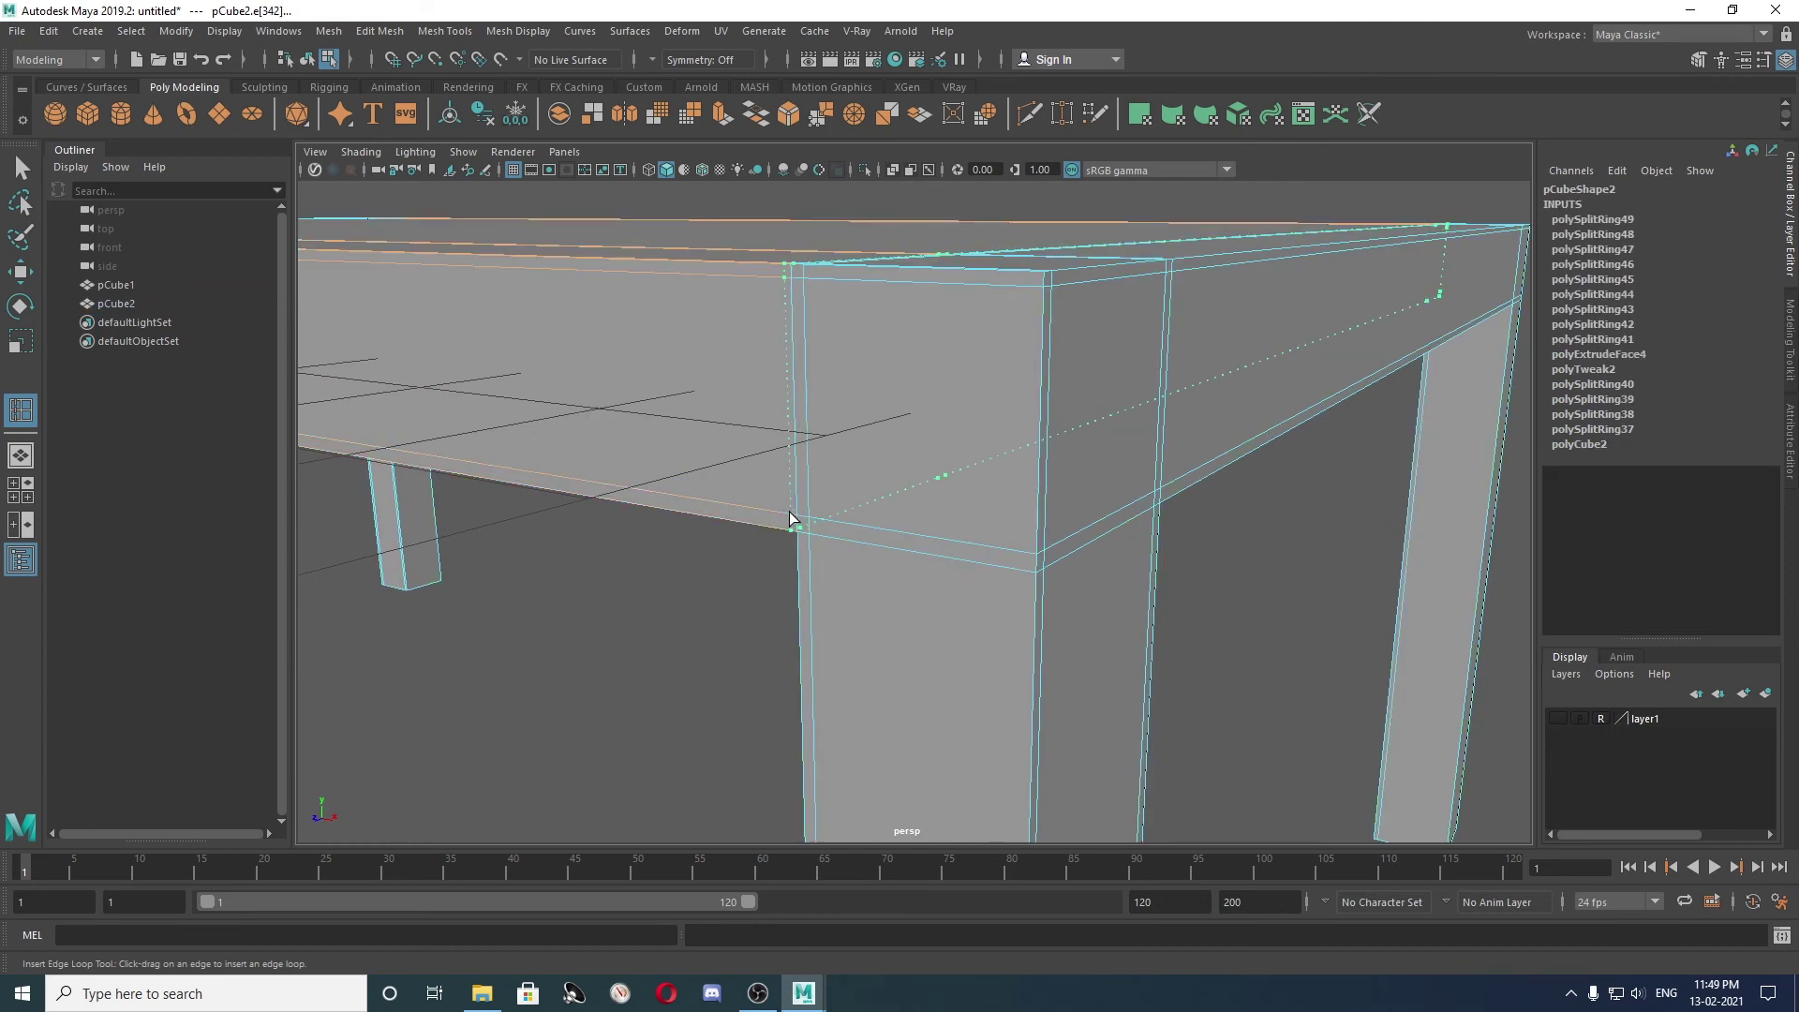
pyautogui.click(787, 517)
pyautogui.click(1021, 550)
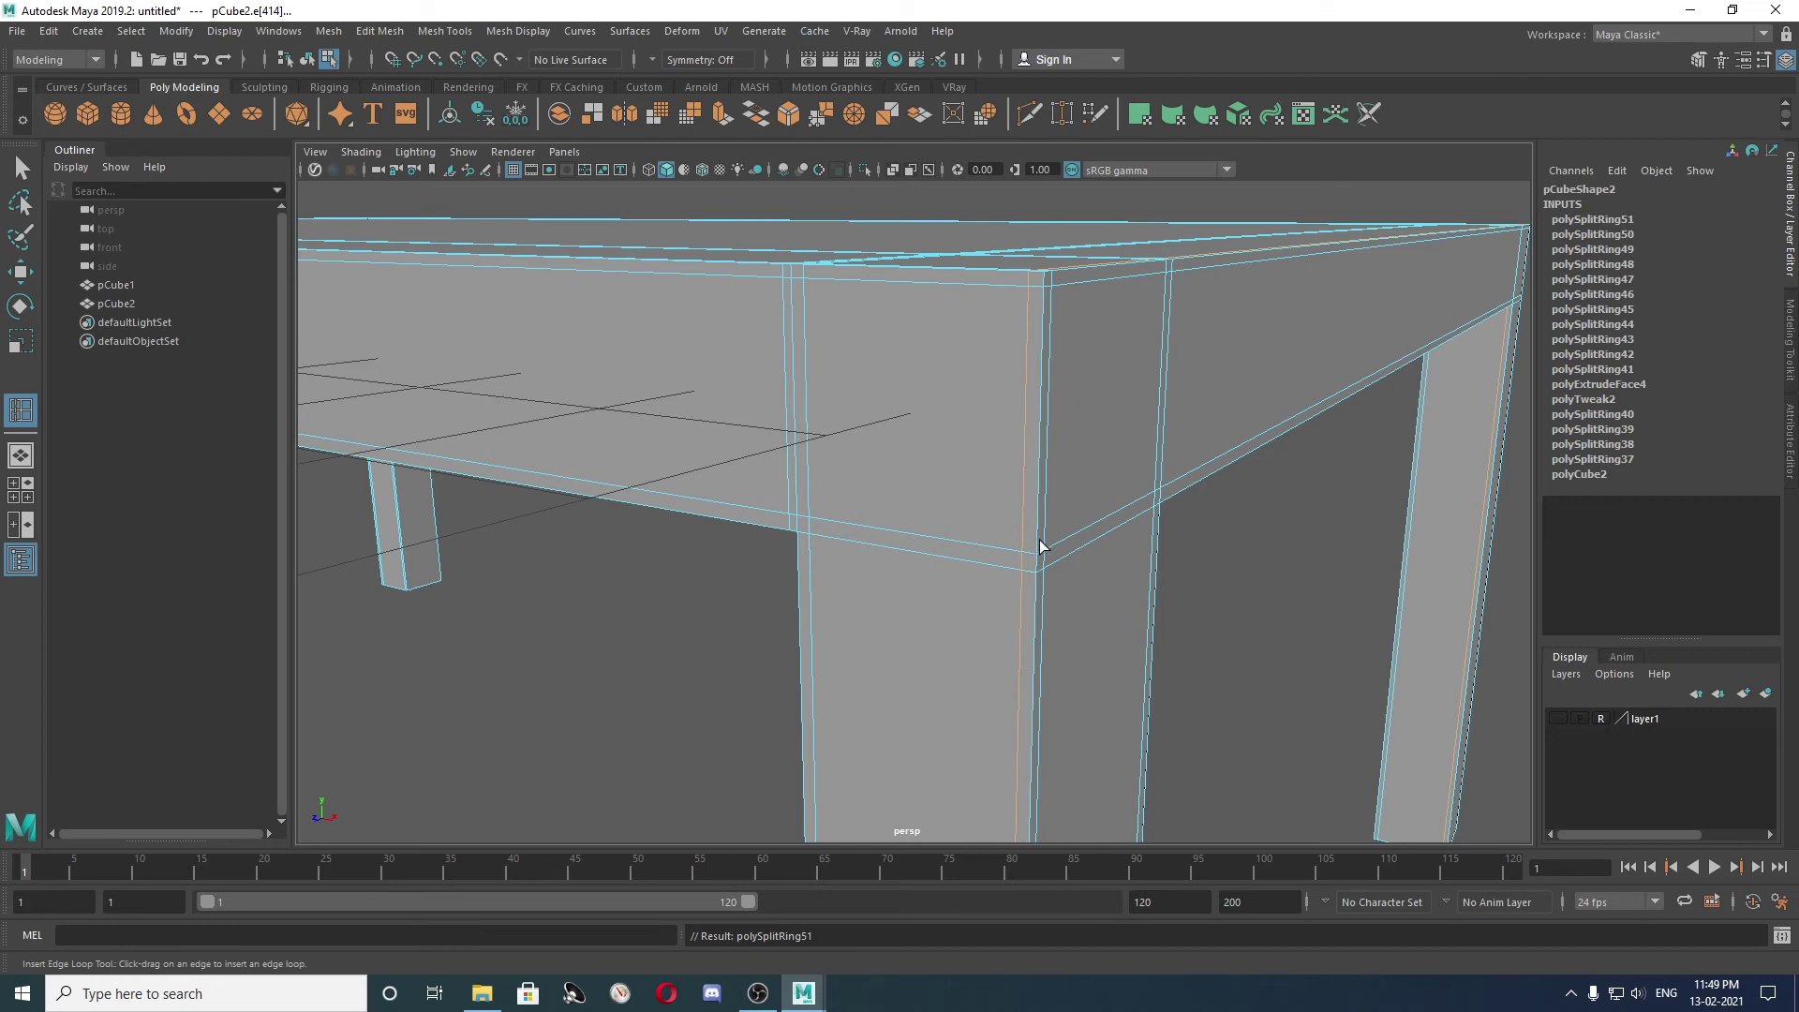
pyautogui.click(1045, 590)
pyautogui.moveTo(1048, 592)
pyautogui.keyDown('alt'); pyautogui.mouseDown(button='middle')
pyautogui.moveTo(1092, 594)
pyautogui.moveTo(1064, 200)
pyautogui.moveTo(1049, 276)
pyautogui.mouseUp(button='middle'); pyautogui.keyUp('alt')
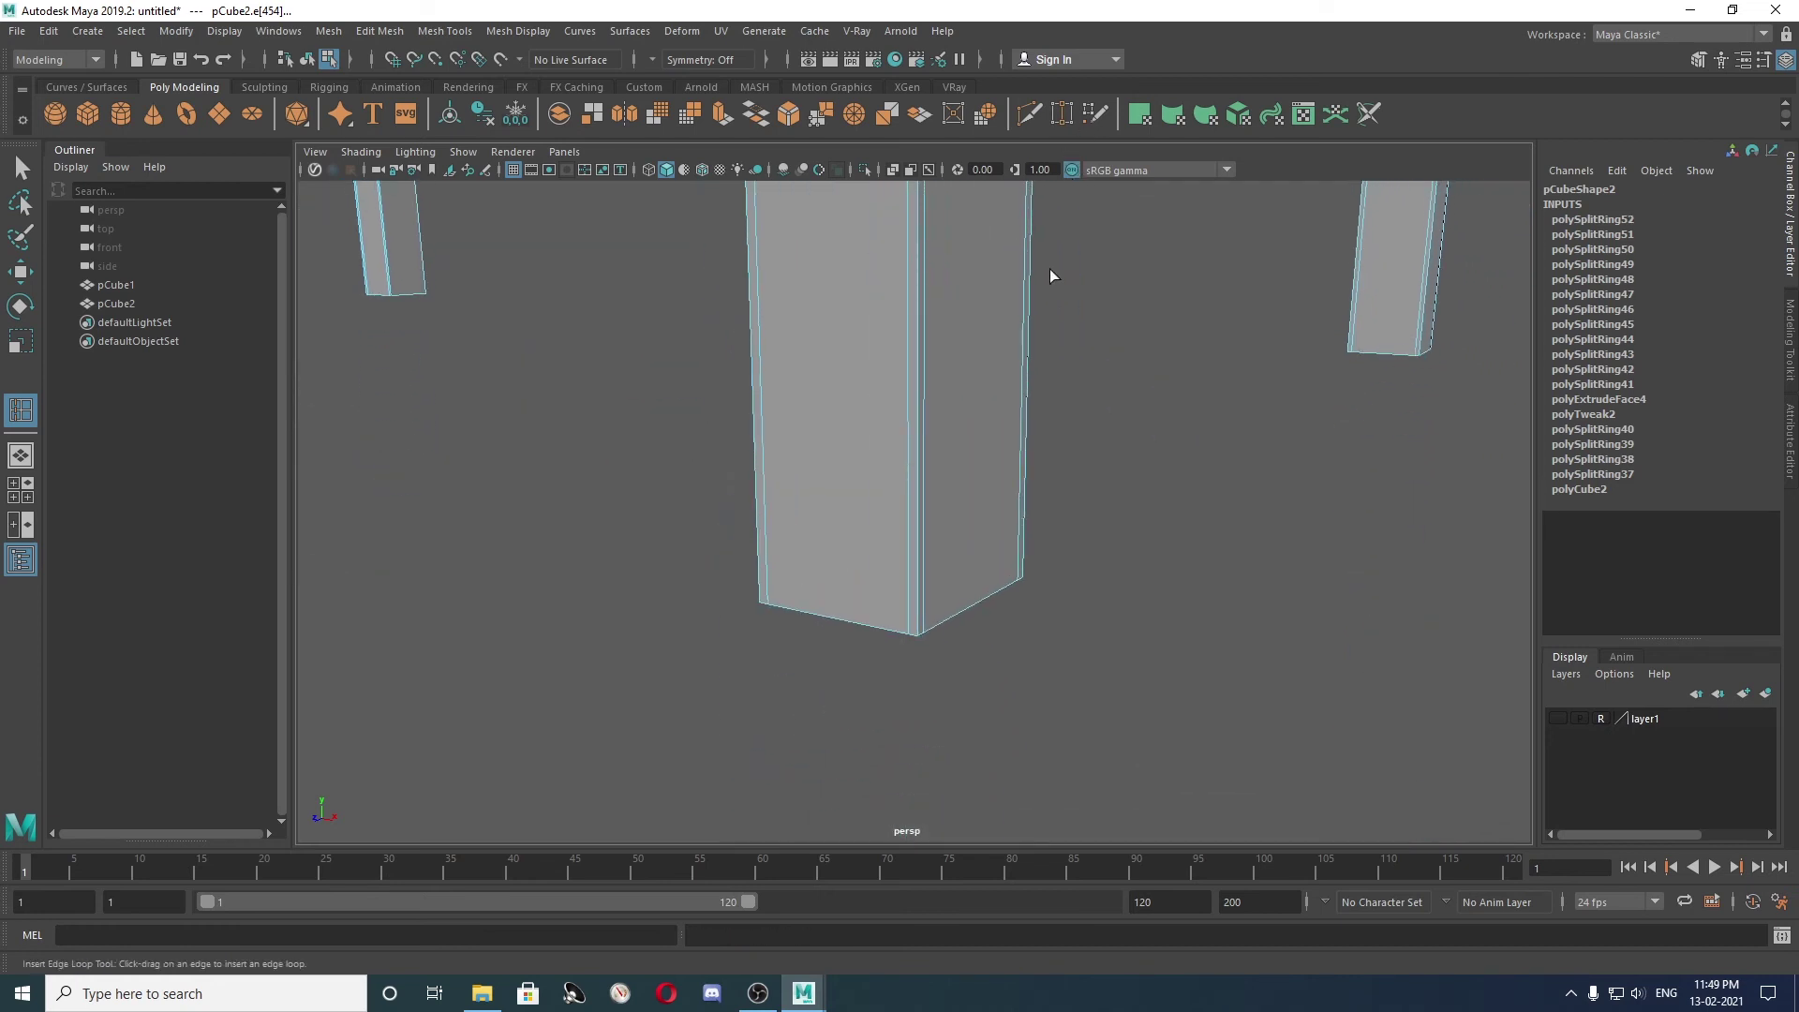
pyautogui.click(921, 625)
pyautogui.moveTo(1077, 510)
pyautogui.keyDown('alt'); pyautogui.mouseDown()
pyautogui.moveTo(896, 515)
pyautogui.moveTo(968, 546)
pyautogui.mouseUp(); pyautogui.keyUp('alt')
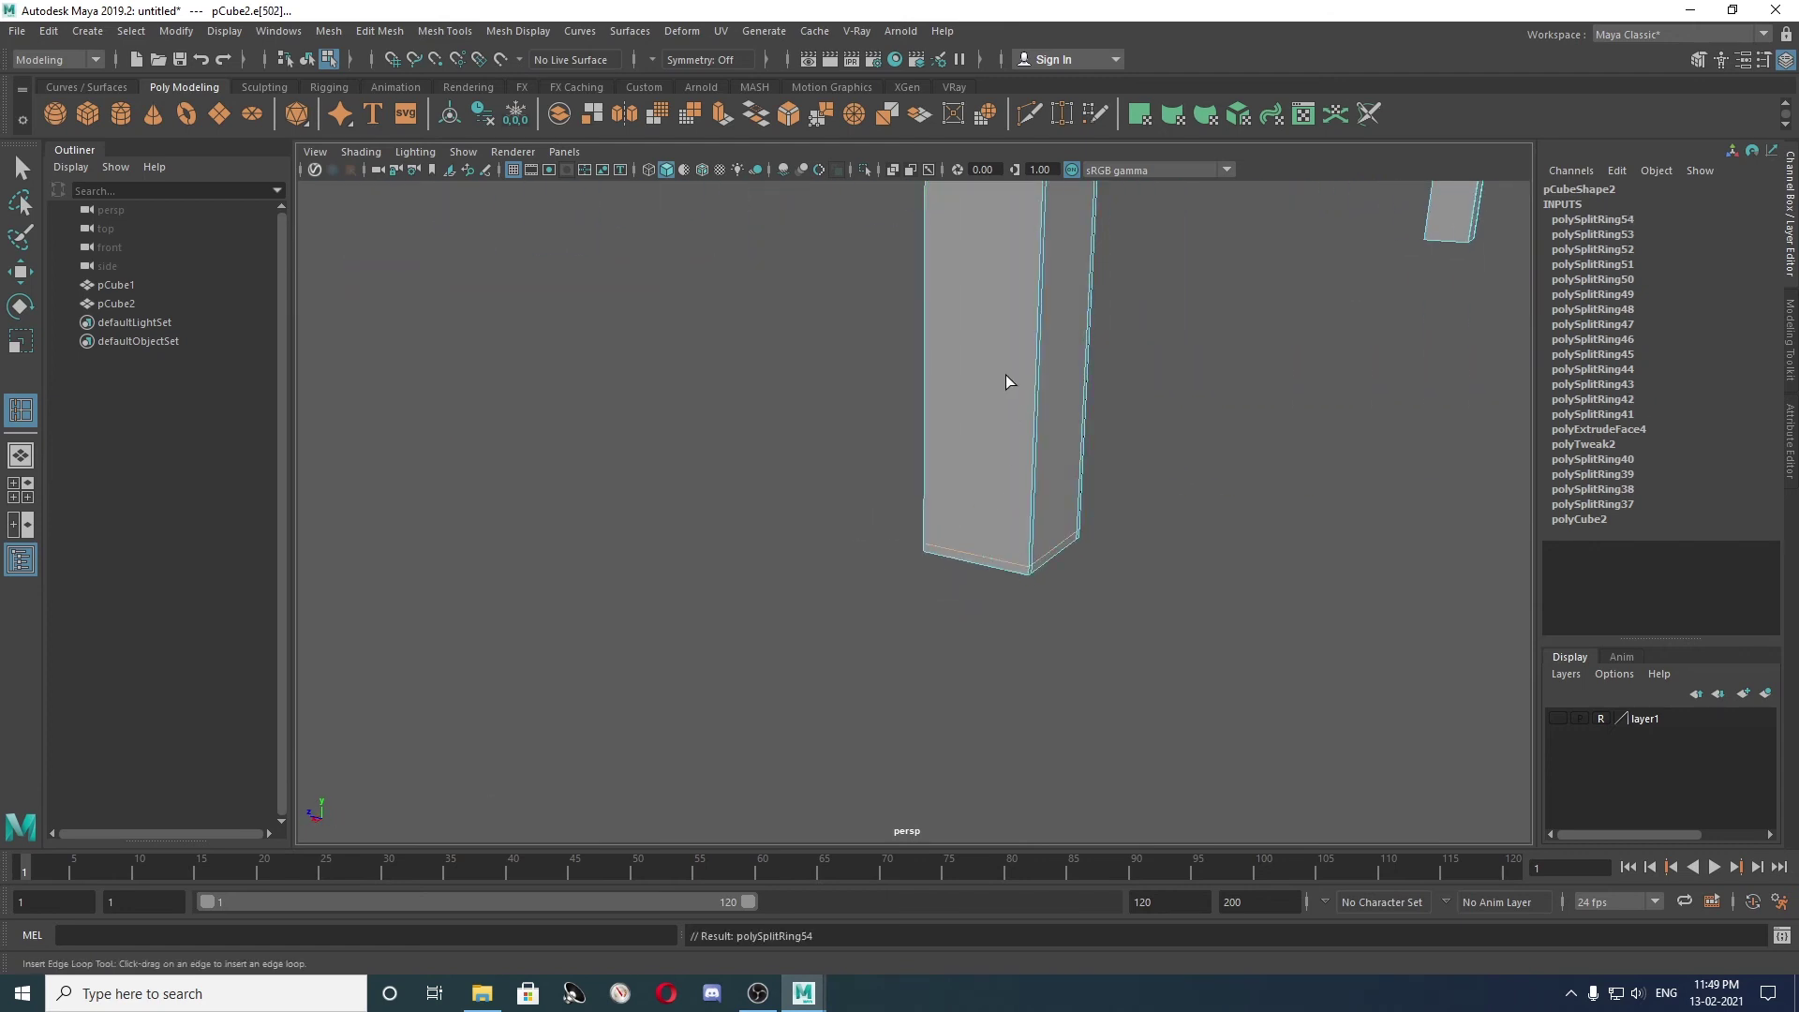
pyautogui.click(1031, 380)
# Add edge loops at the table-top corner above the leg, beside it and at the leg top.
pyautogui.keyDown('alt'); pyautogui.moveTo(1004, 375); pyautogui.dragTo(1001, 763); pyautogui.keyUp('alt')
pyautogui.scroll(3, 994, 507)
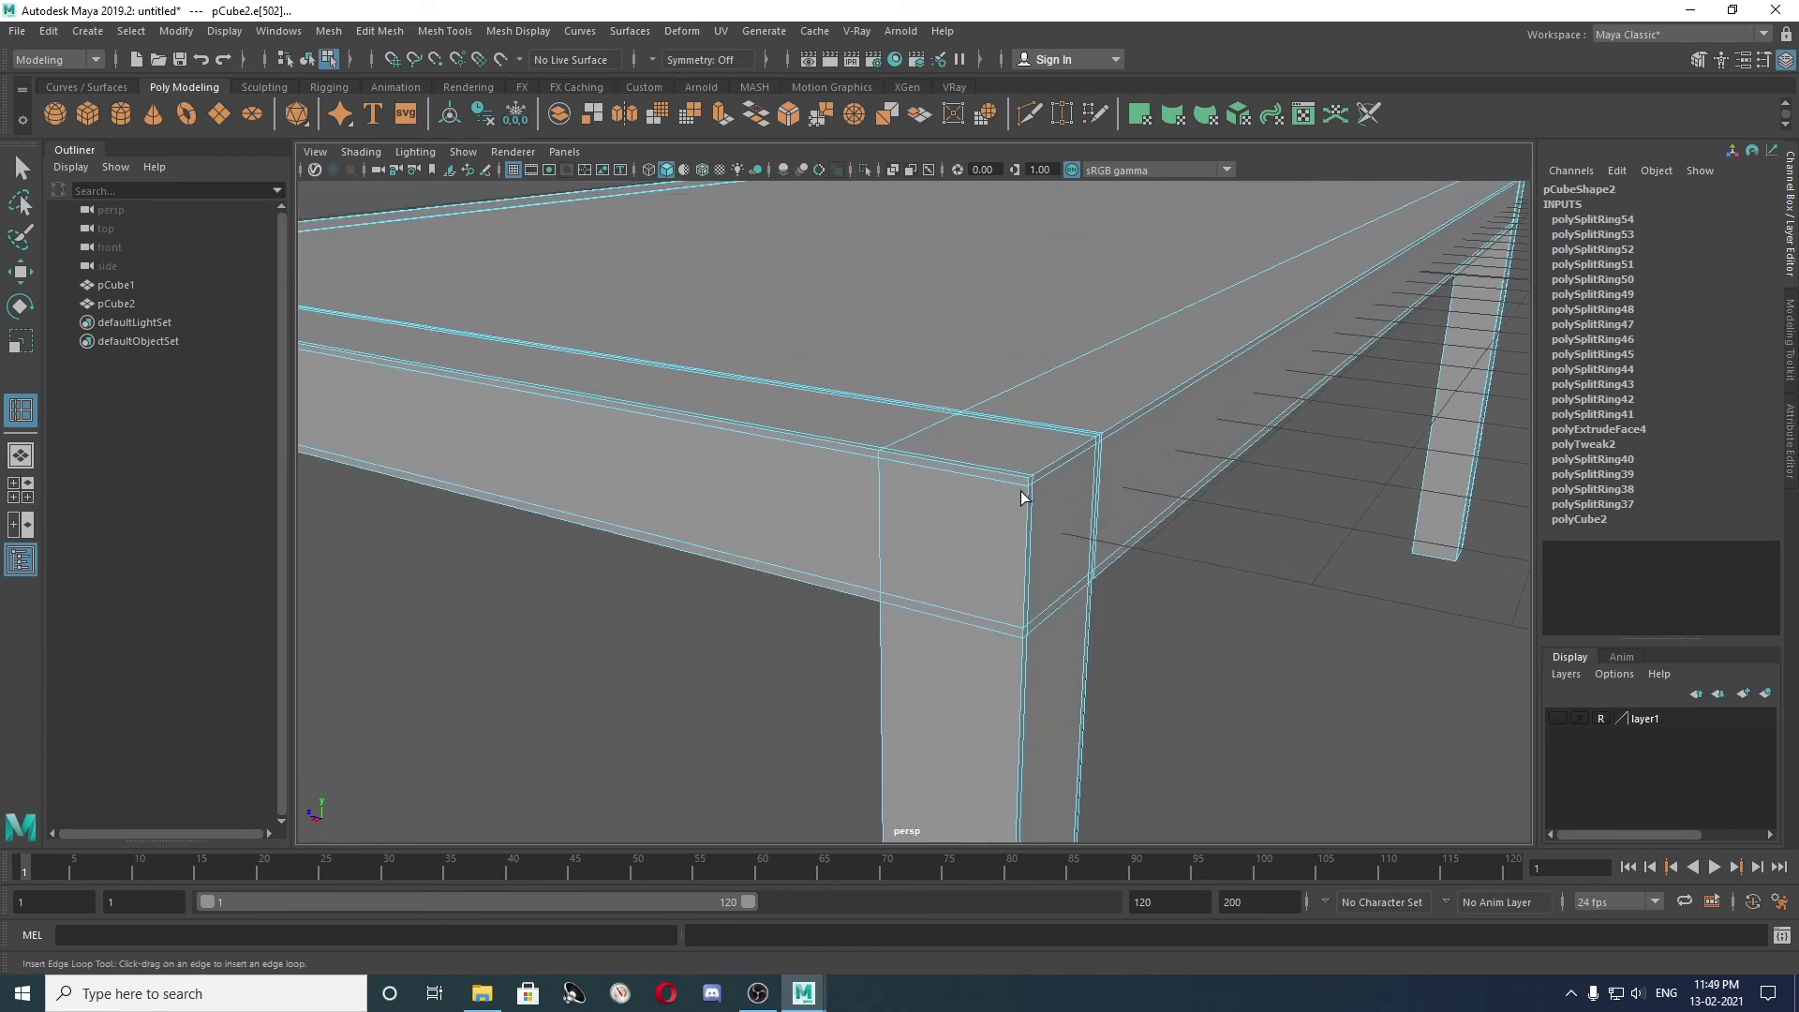
pyautogui.moveTo(1018, 490); pyautogui.dragTo(1021, 488)
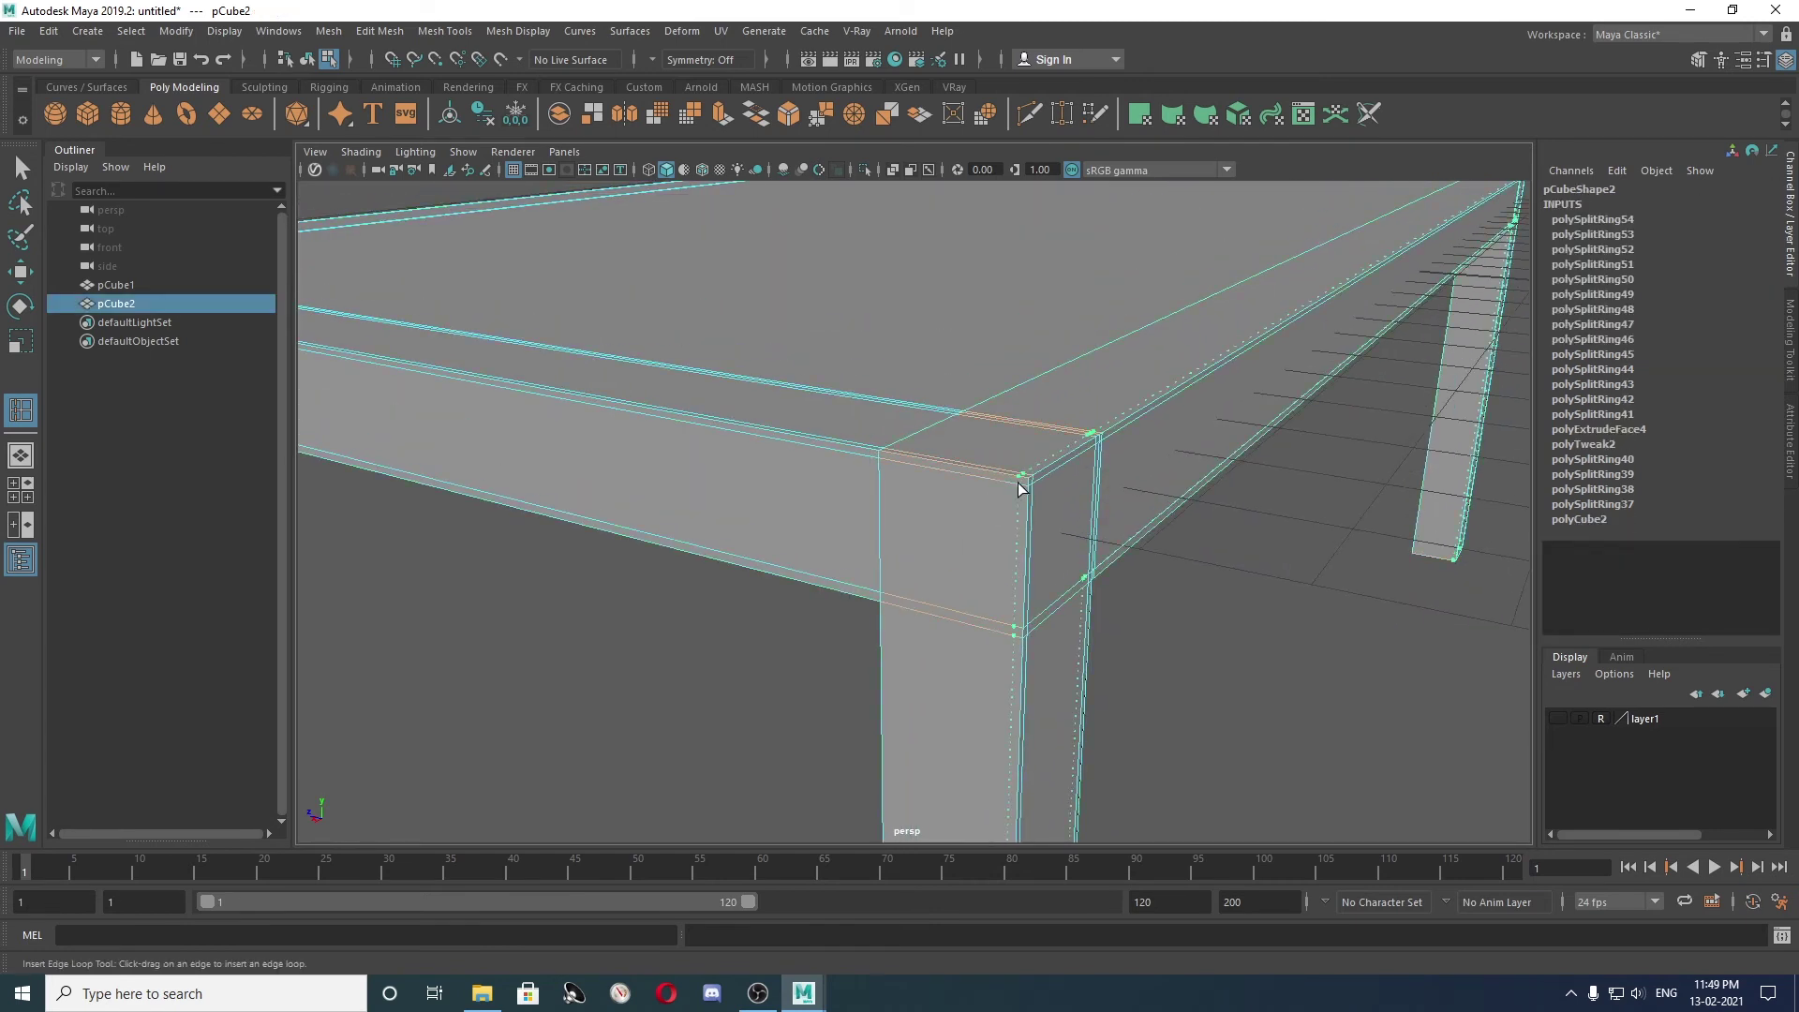
pyautogui.click(1022, 488)
pyautogui.click(883, 594)
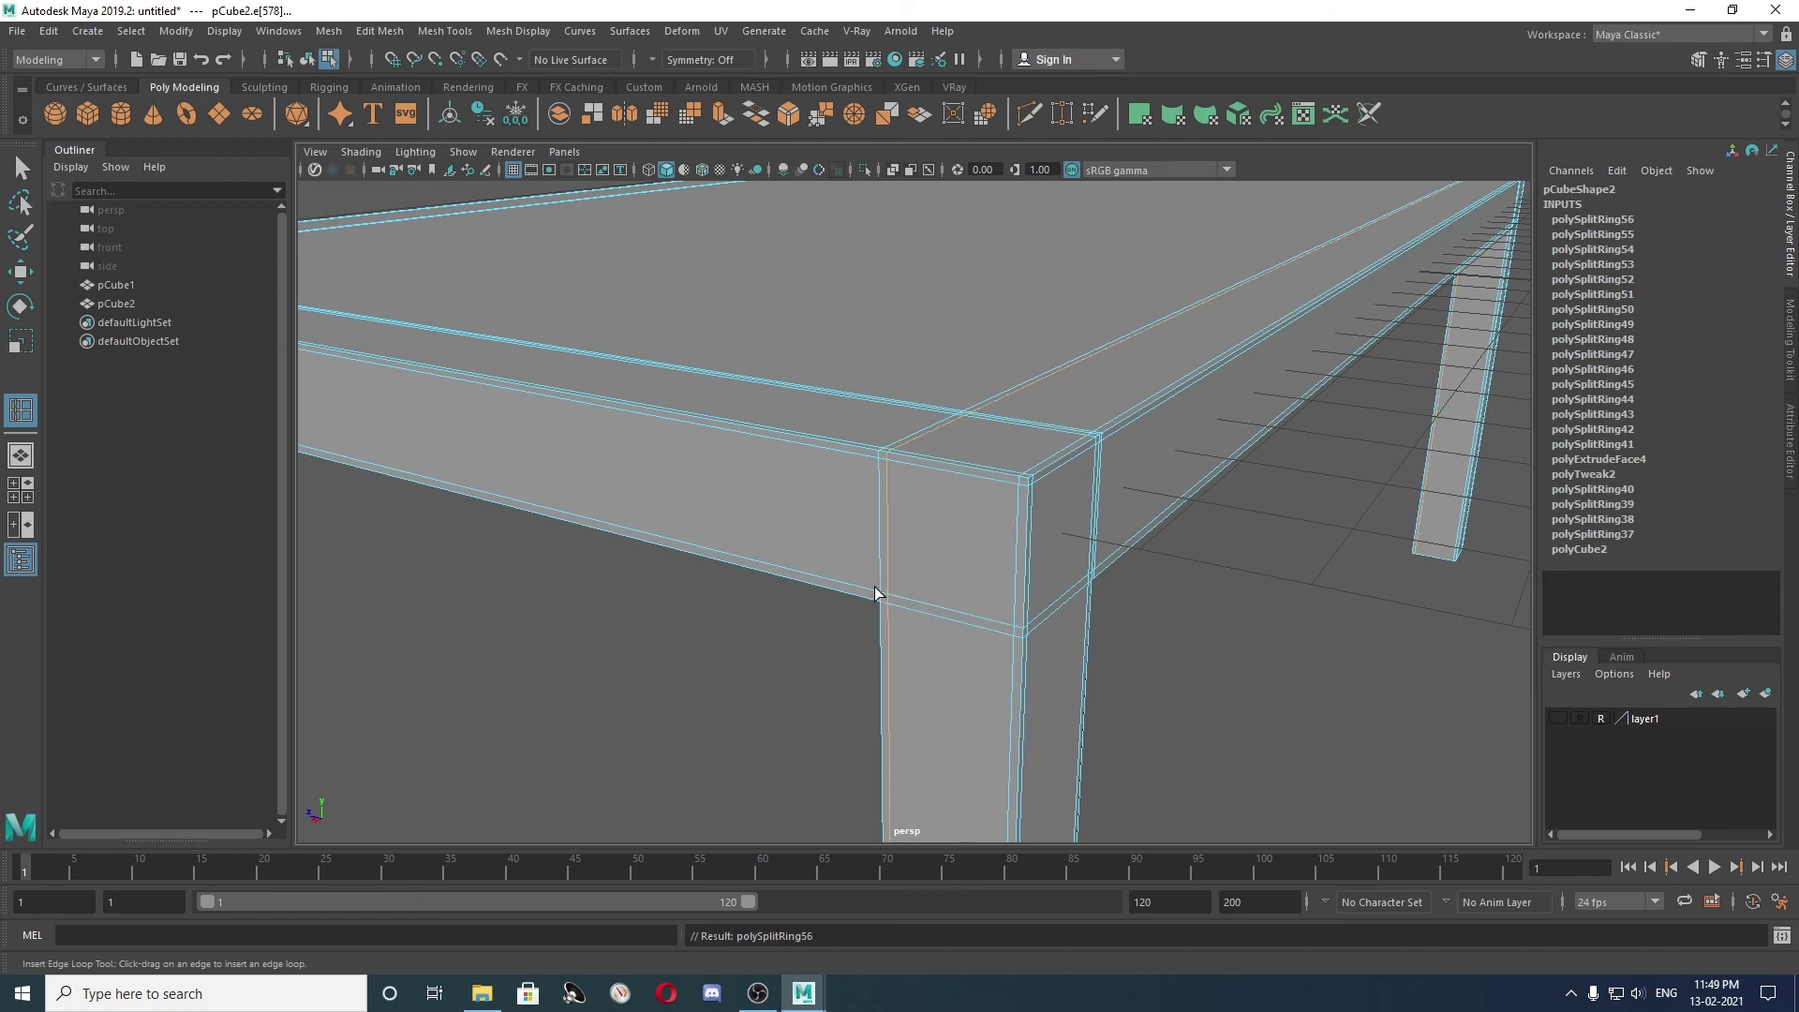
pyautogui.click(873, 594)
pyautogui.keyDown('alt'); pyautogui.moveTo(873, 594); pyautogui.dragTo(957, 539); pyautogui.keyUp('alt')
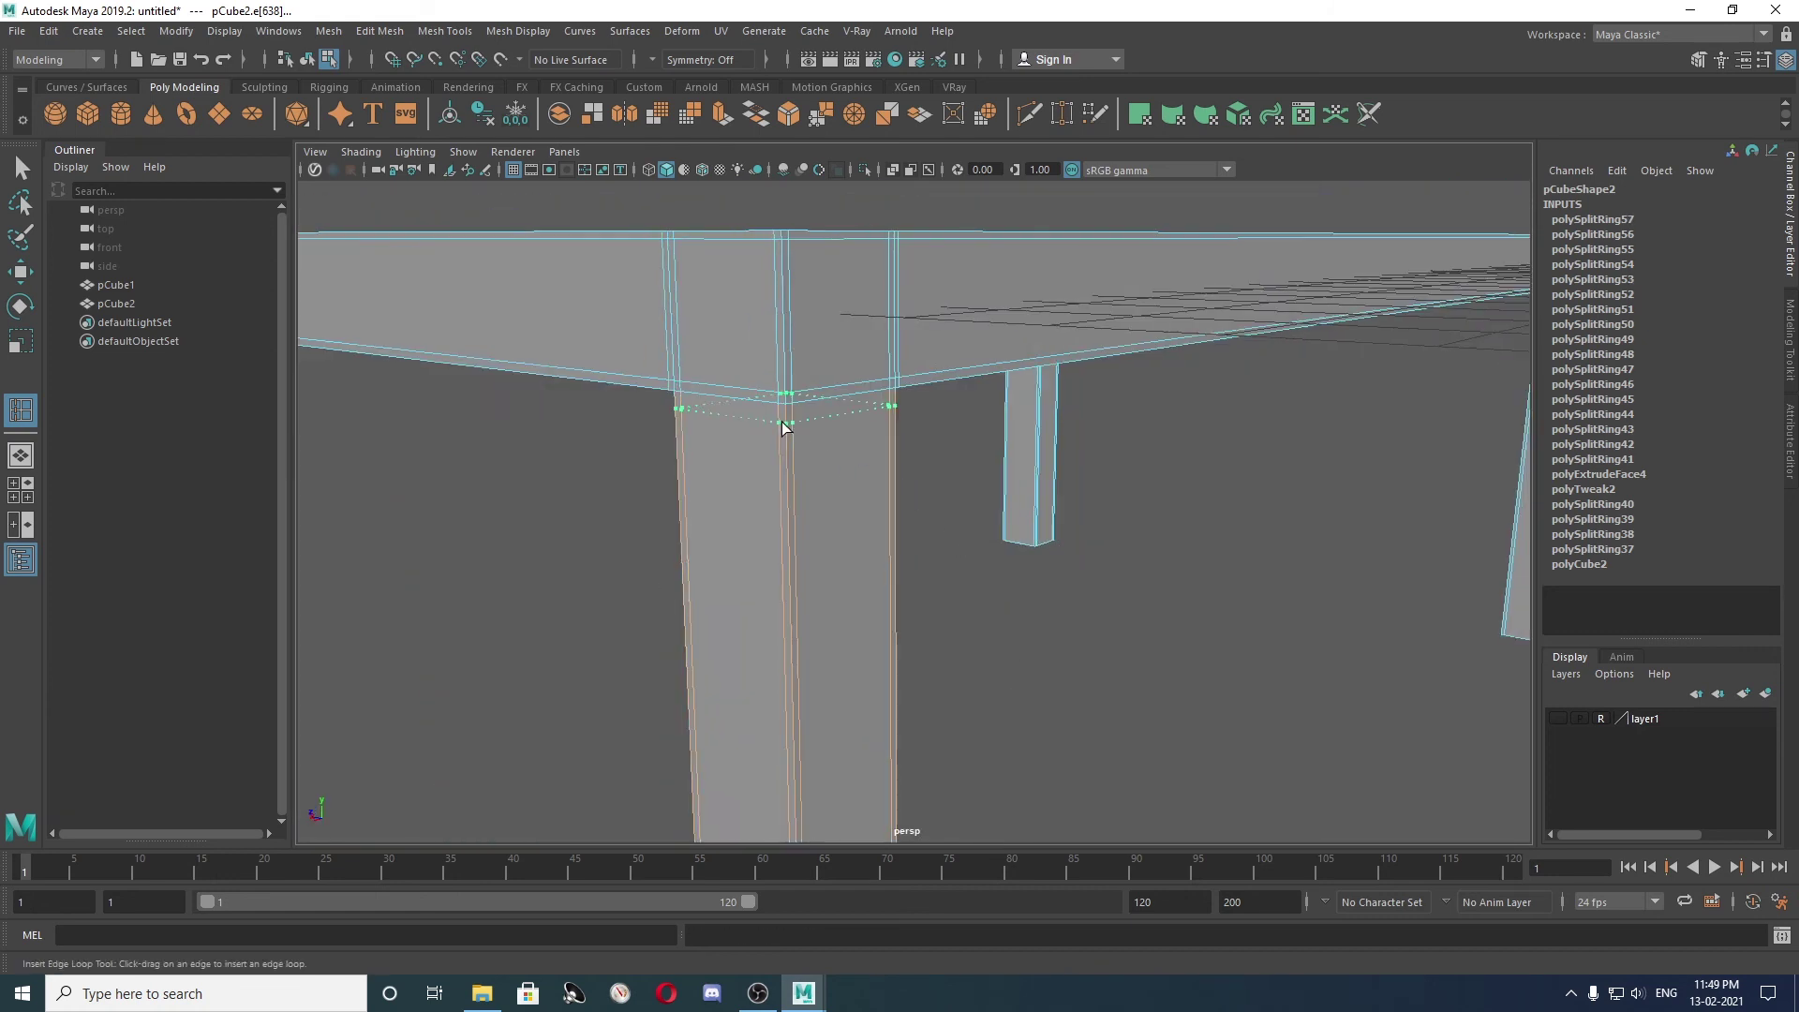
pyautogui.click(785, 425)
# Add supporting edge loops around the next leg, including near its bottom edge.
pyautogui.keyDown('alt'); pyautogui.moveTo(919, 411); pyautogui.dragTo(718, 428); pyautogui.keyUp('alt')
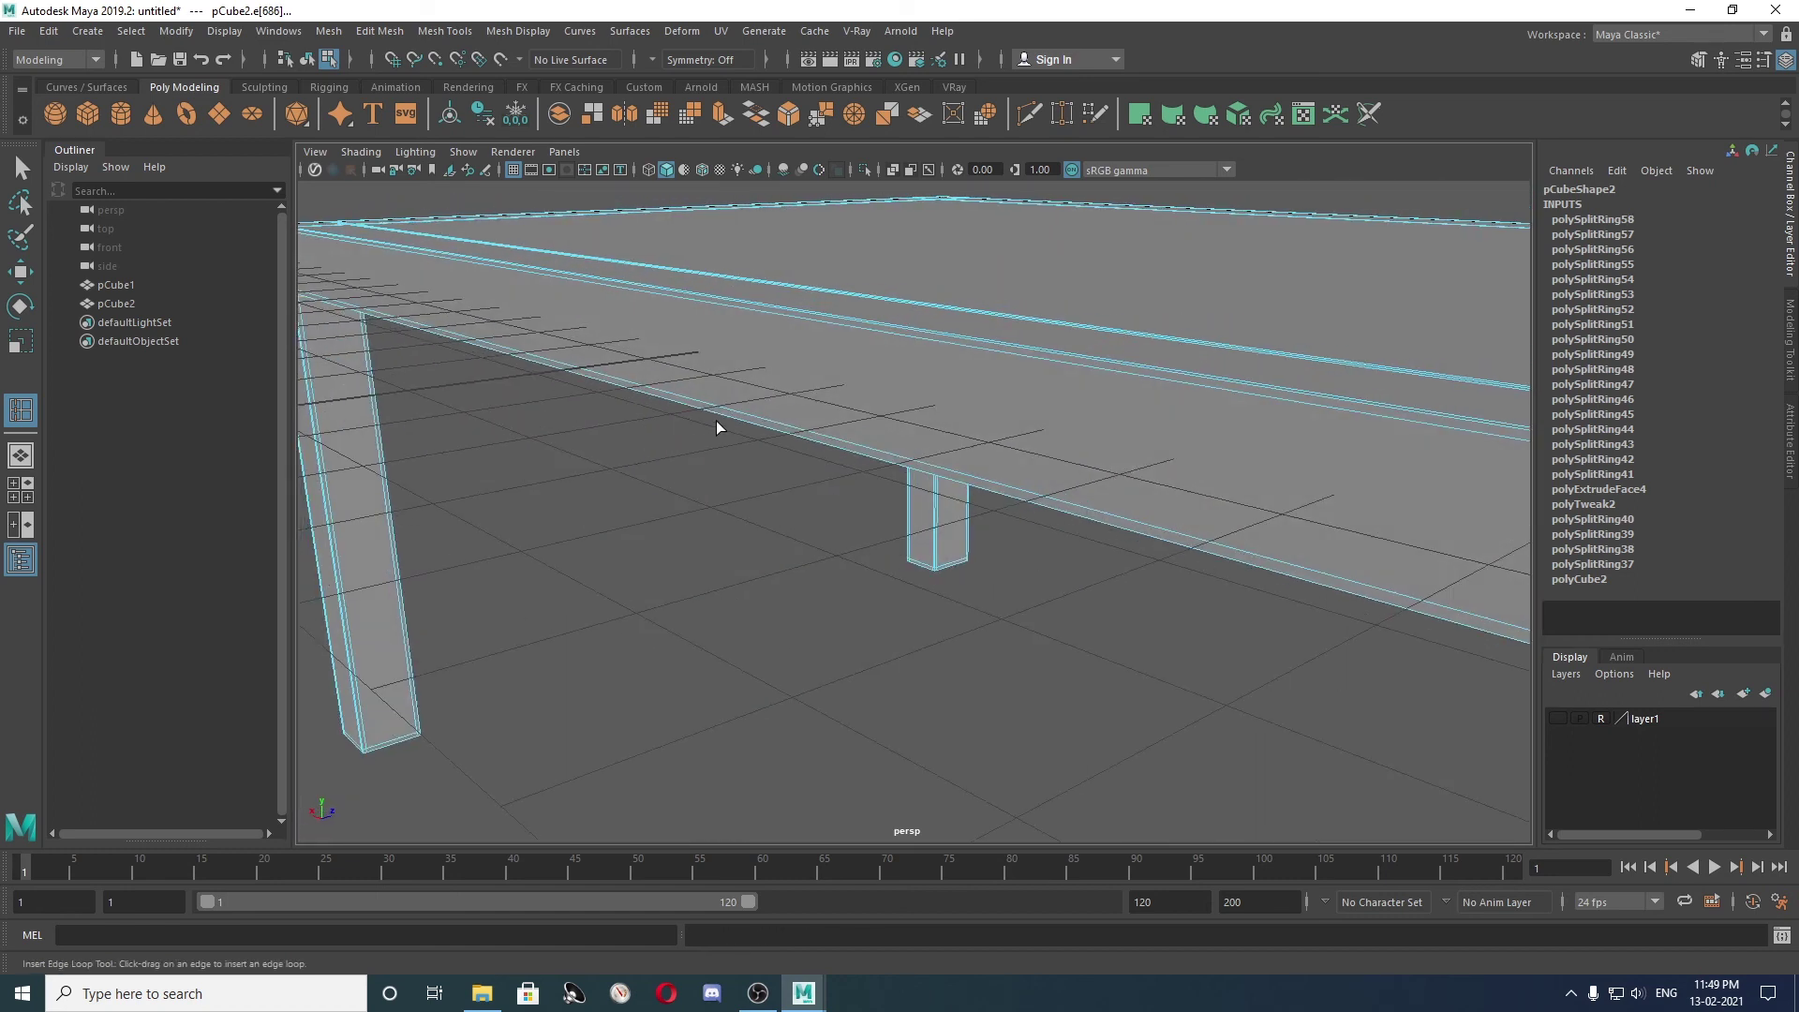
pyautogui.moveTo(1192, 465)
pyautogui.keyDown('alt'); pyautogui.mouseDown()
pyautogui.moveTo(843, 390)
pyautogui.moveTo(787, 329)
pyautogui.moveTo(1099, 592)
pyautogui.mouseUp(); pyautogui.keyUp('alt')
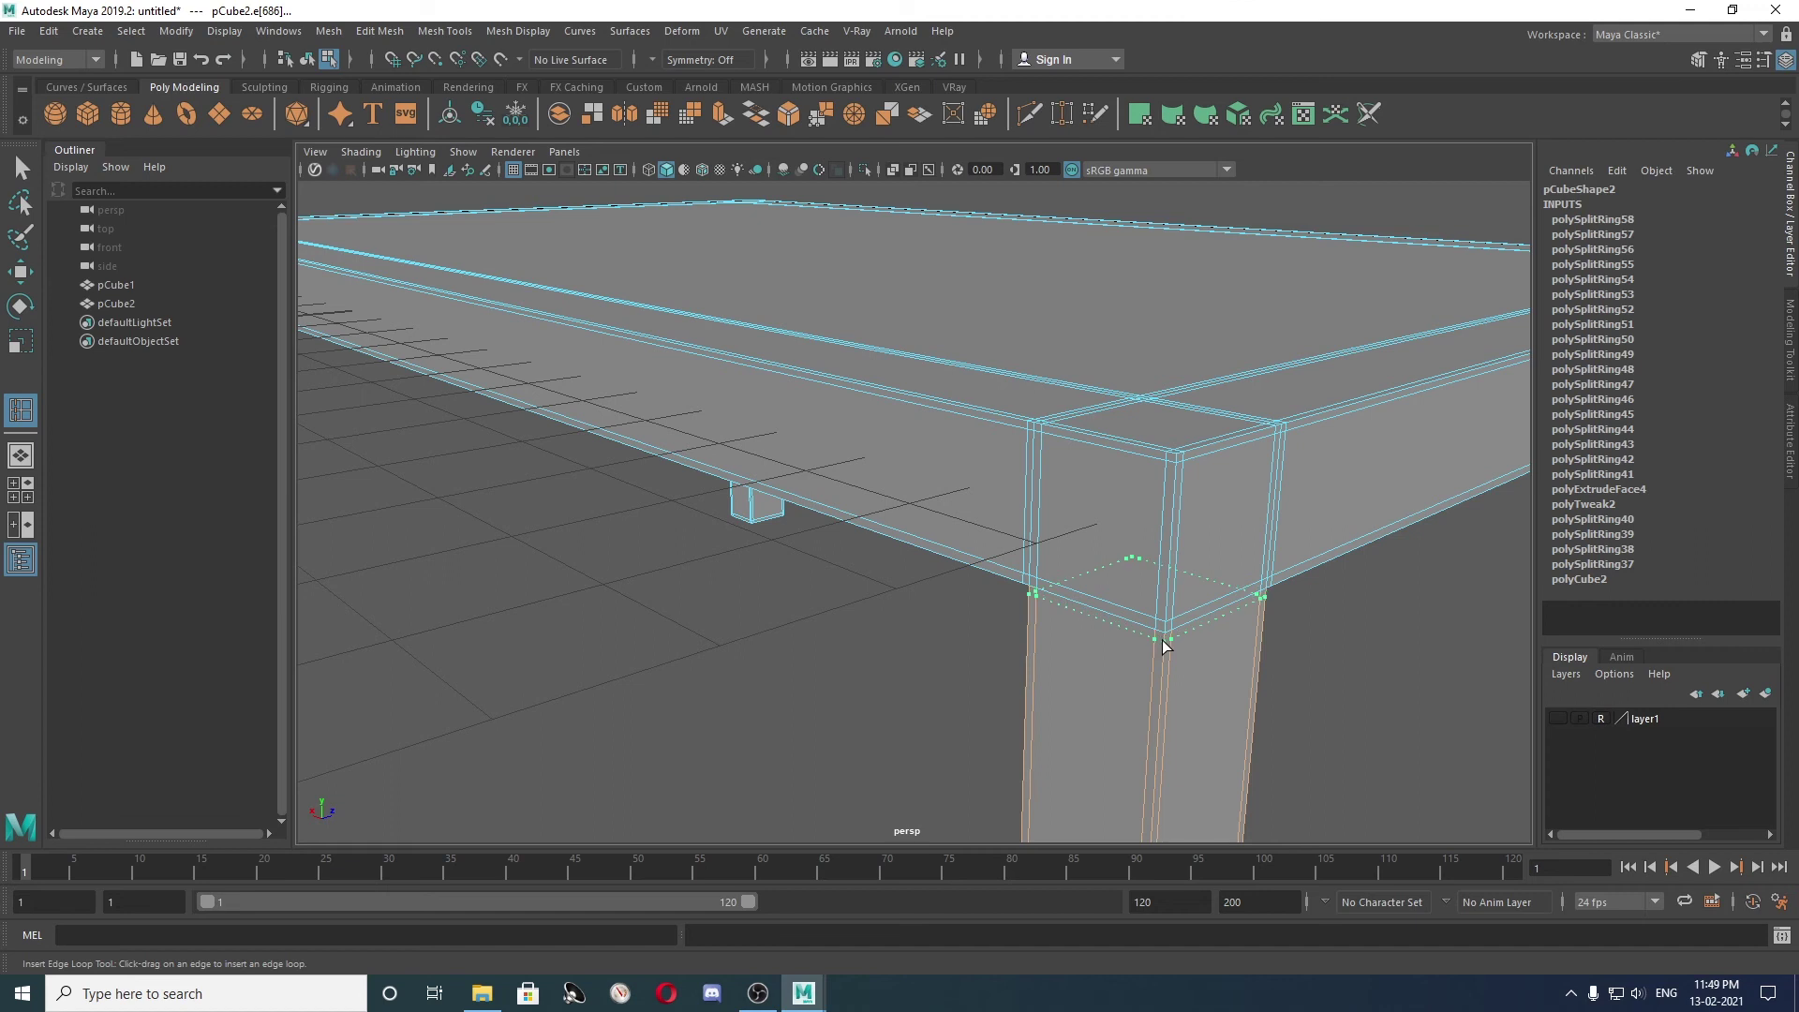
pyautogui.click(1168, 650)
pyautogui.moveTo(1201, 727)
pyautogui.keyDown('alt'); pyautogui.mouseDown(button='middle')
pyautogui.moveTo(1174, 627)
pyautogui.moveTo(1160, 381)
pyautogui.mouseUp(button='middle'); pyautogui.keyUp('alt')
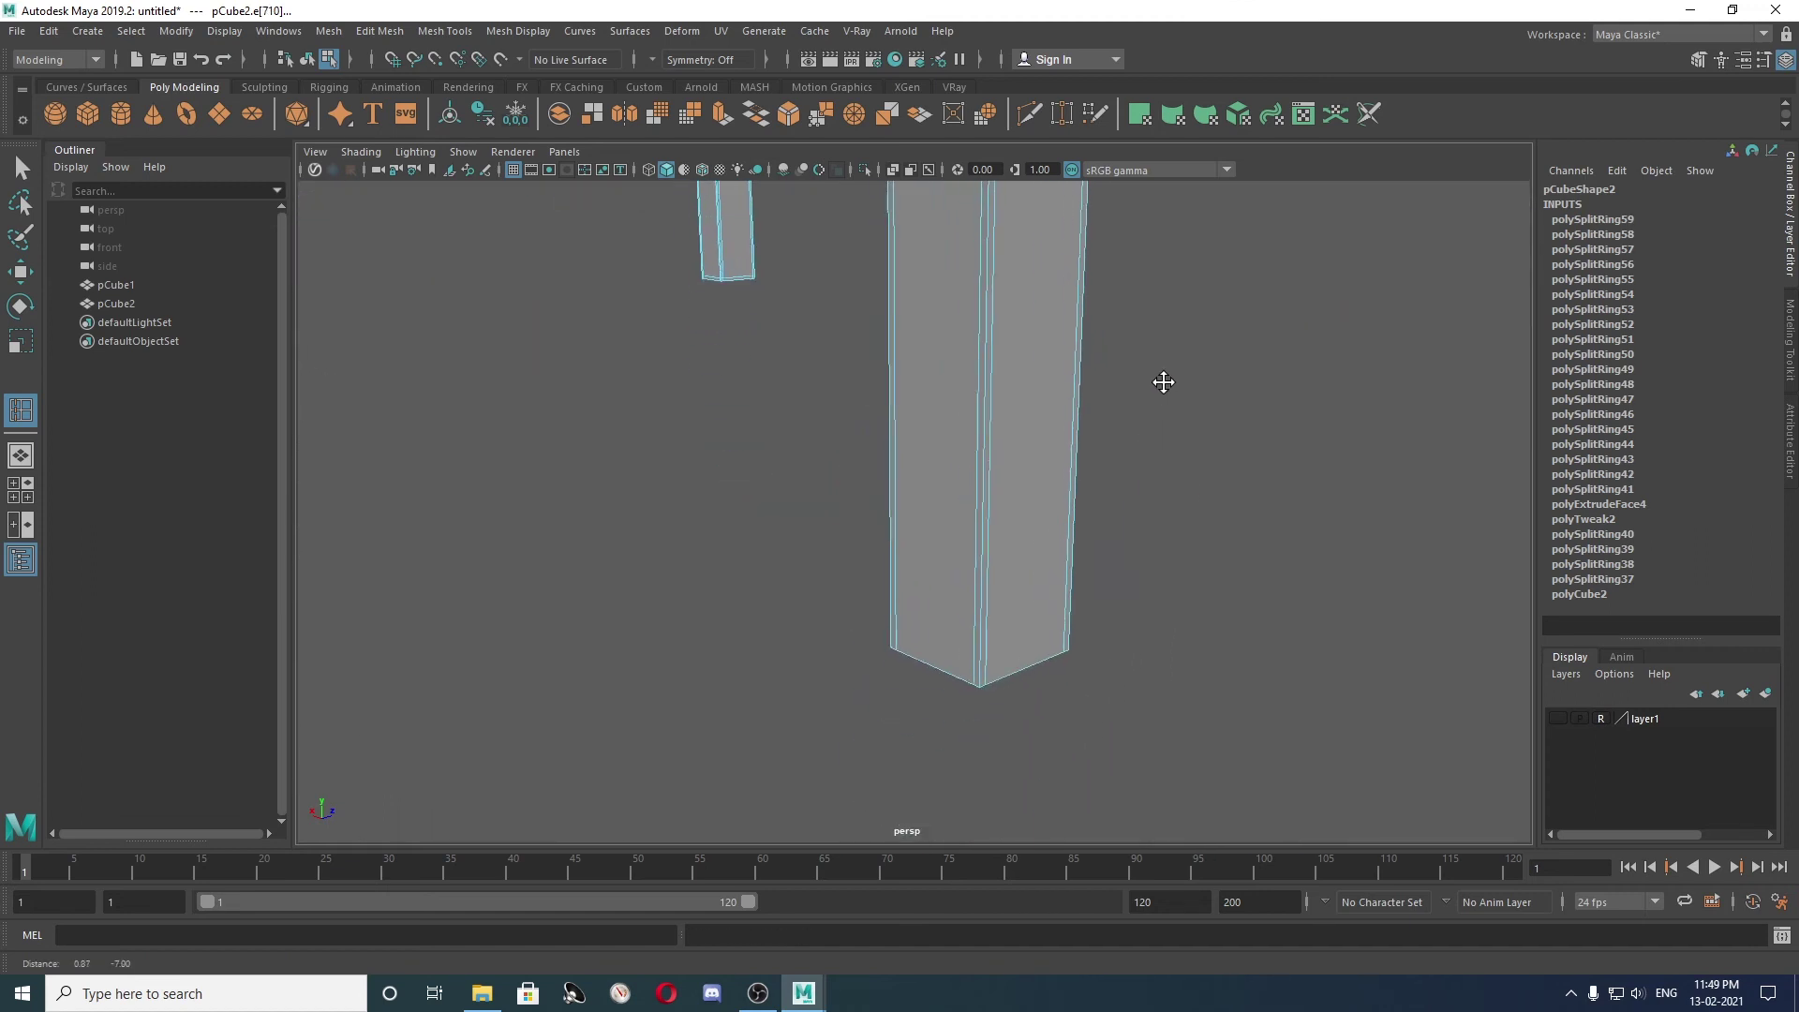
pyautogui.moveTo(988, 667); pyautogui.dragTo(981, 601)
pyautogui.moveTo(984, 671)
pyautogui.keyDown('alt'); pyautogui.mouseDown()
pyautogui.moveTo(1083, 558)
pyautogui.moveTo(979, 558)
pyautogui.moveTo(991, 581)
pyautogui.mouseUp(); pyautogui.keyUp('alt')
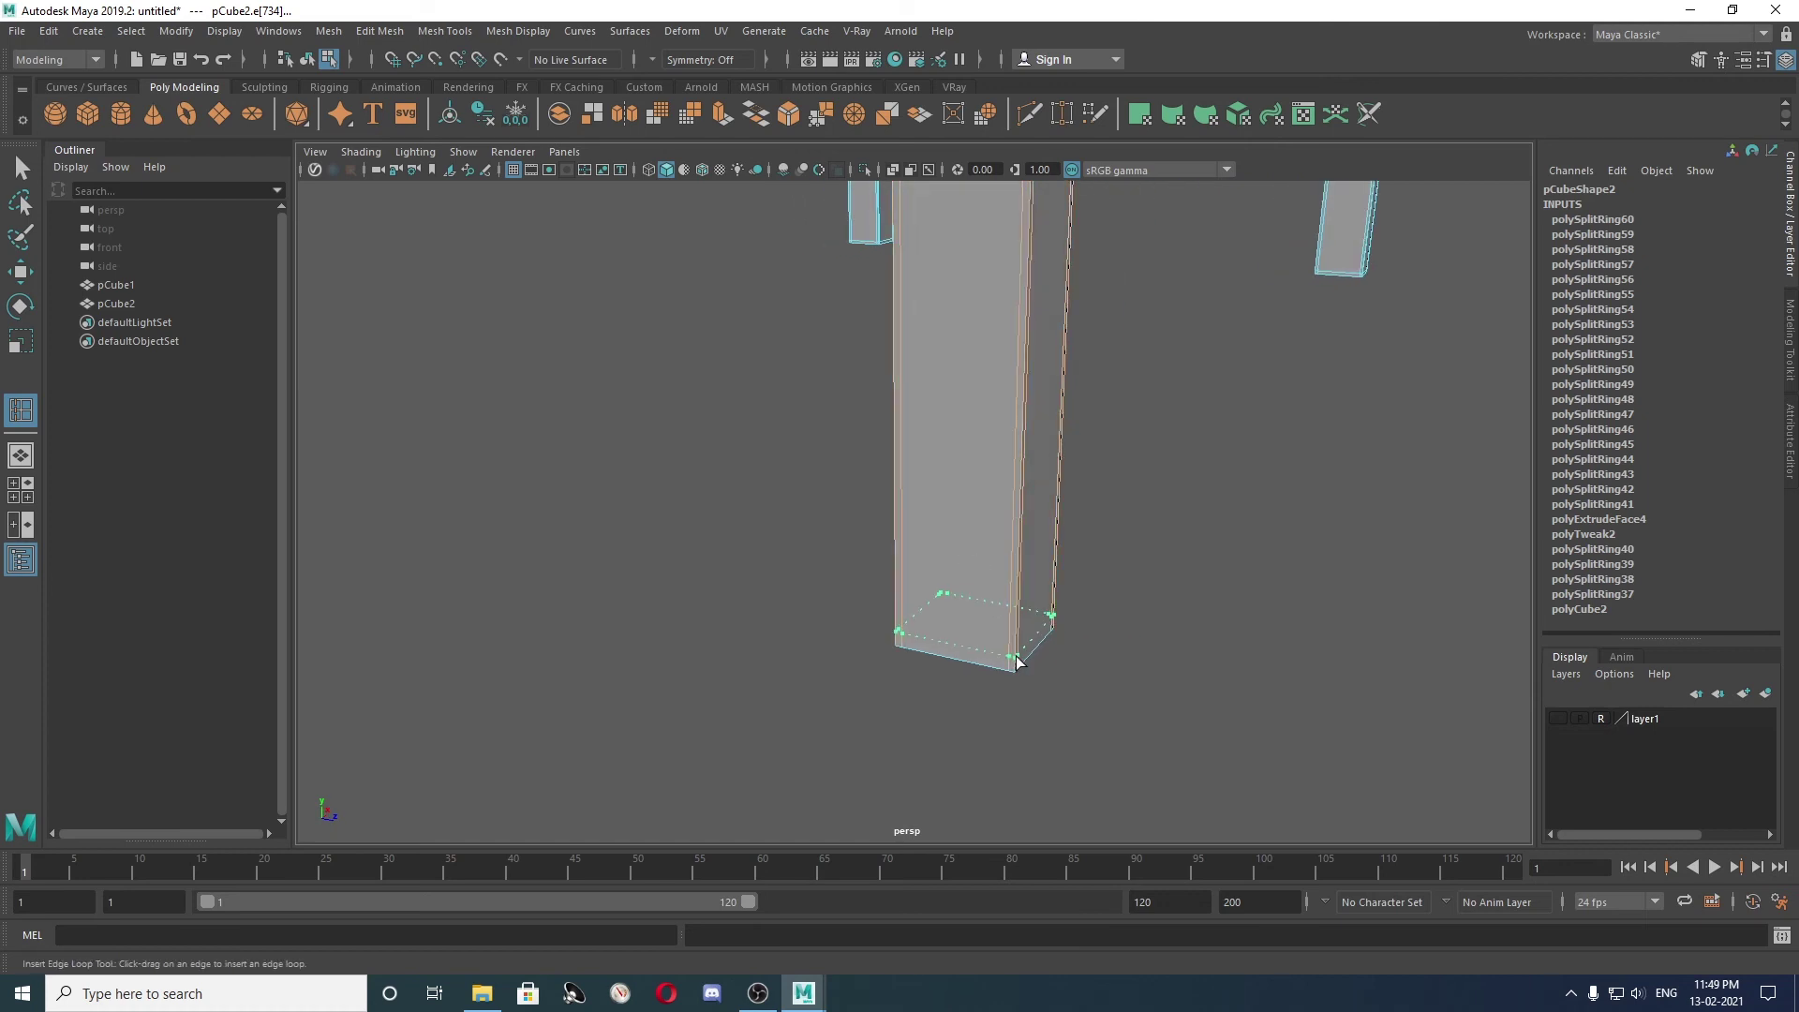
pyautogui.click(1014, 649)
pyautogui.moveTo(1013, 649)
pyautogui.keyDown('alt'); pyautogui.mouseDown()
pyautogui.moveTo(964, 622)
pyautogui.moveTo(980, 766)
pyautogui.mouseUp(); pyautogui.keyUp('alt')
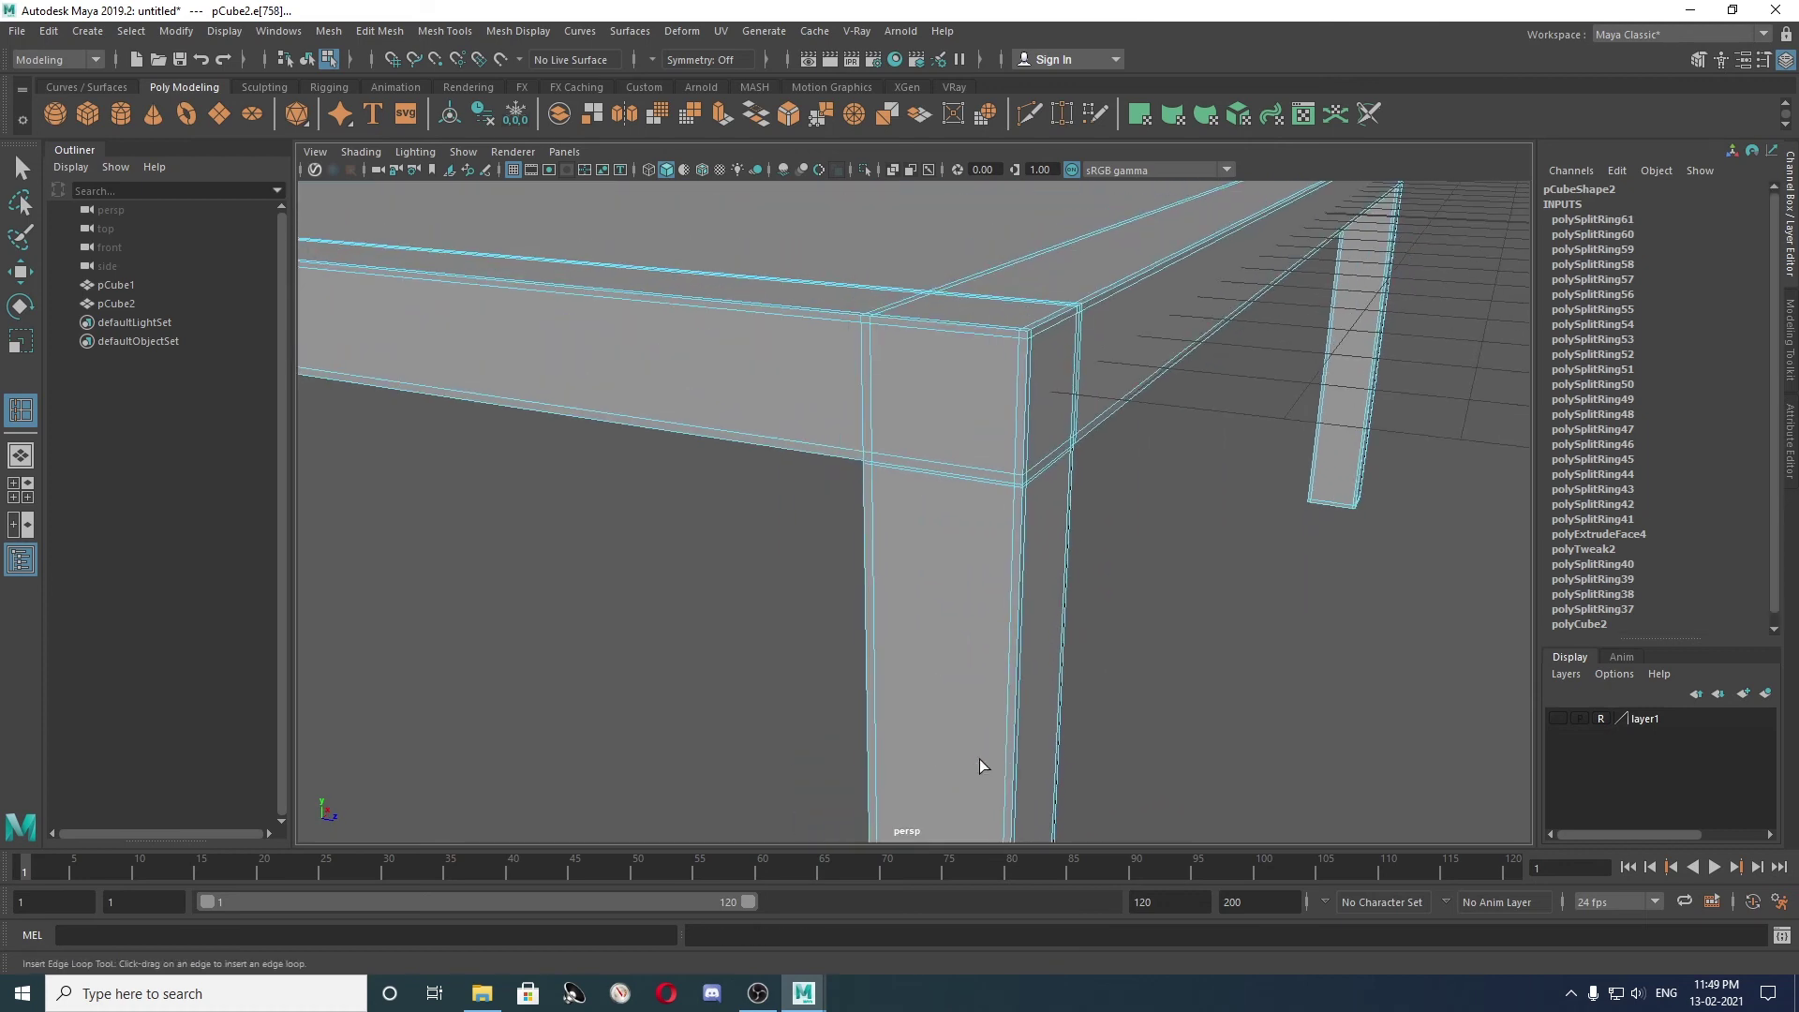
pyautogui.scroll(3, 1009, 522)
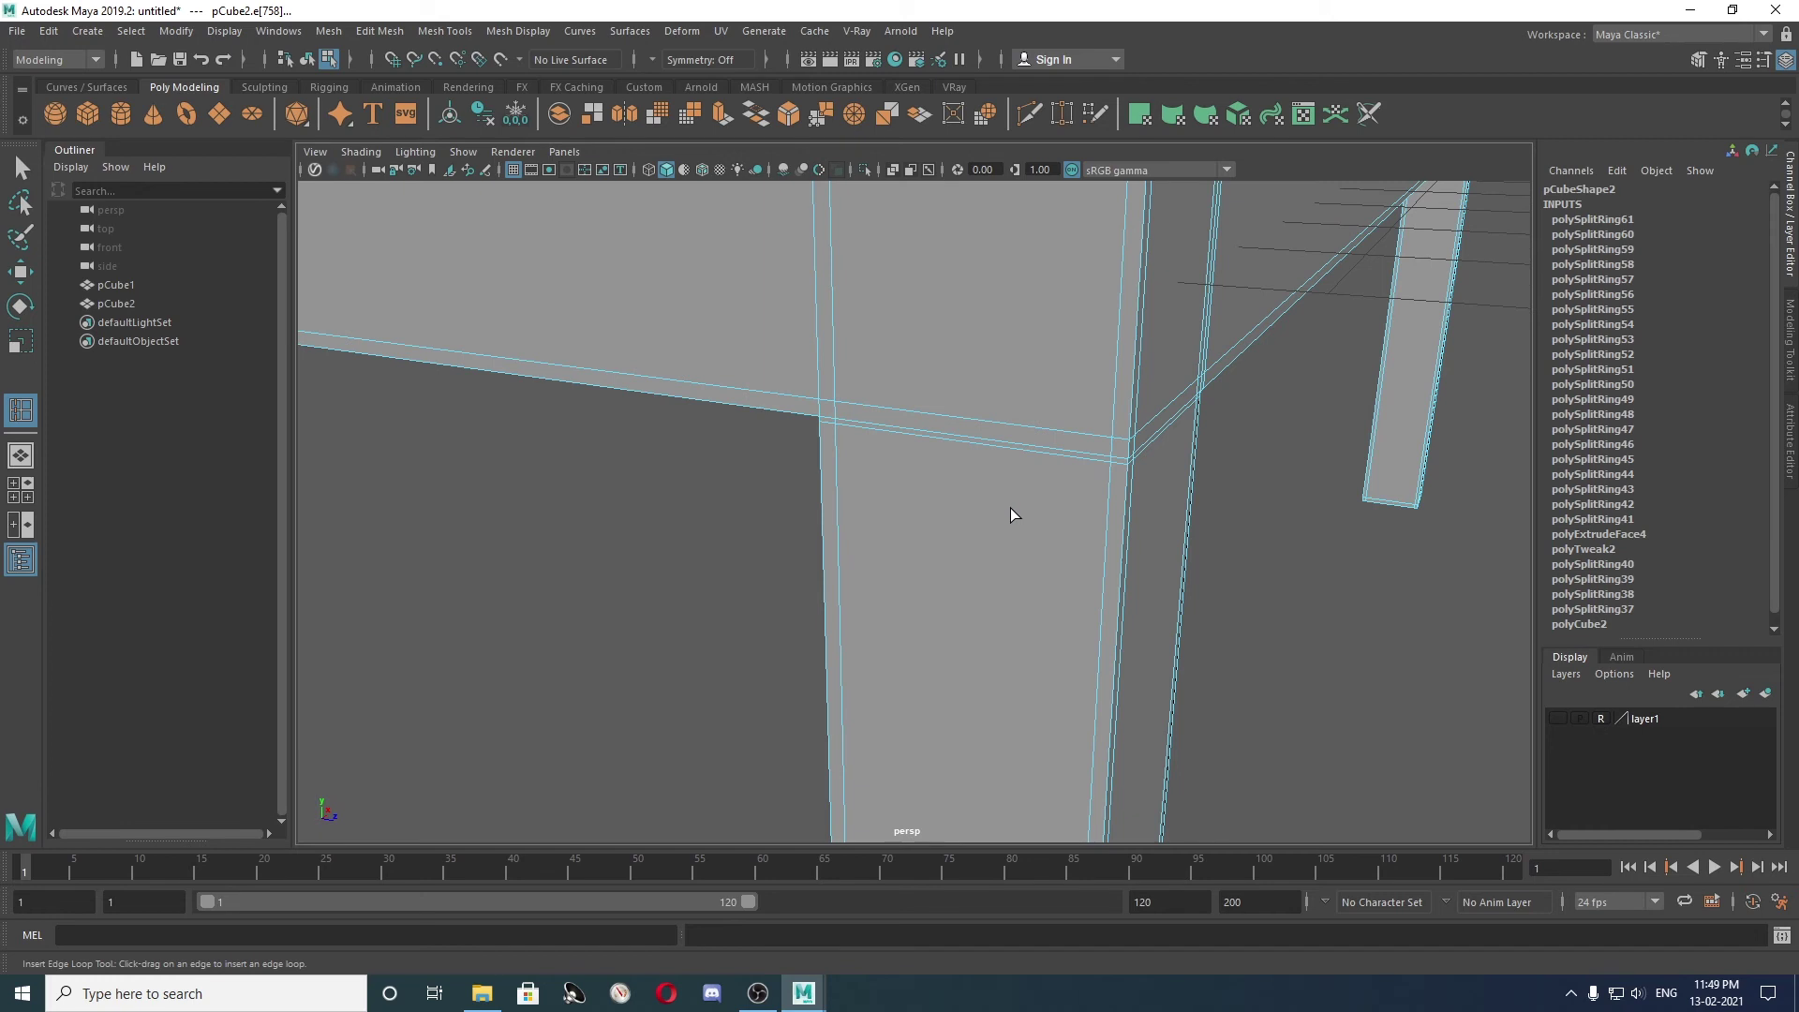
# Select a table-frame edge and place a cut point on the frame near the corner.
pyautogui.press('w')
pyautogui.click(1076, 461)
pyautogui.moveTo(1014, 366)
pyautogui.keyDown('alt'); pyautogui.mouseDown()
pyautogui.moveTo(1001, 426)
pyautogui.moveTo(1063, 422)
pyautogui.mouseUp(); pyautogui.keyUp('alt')
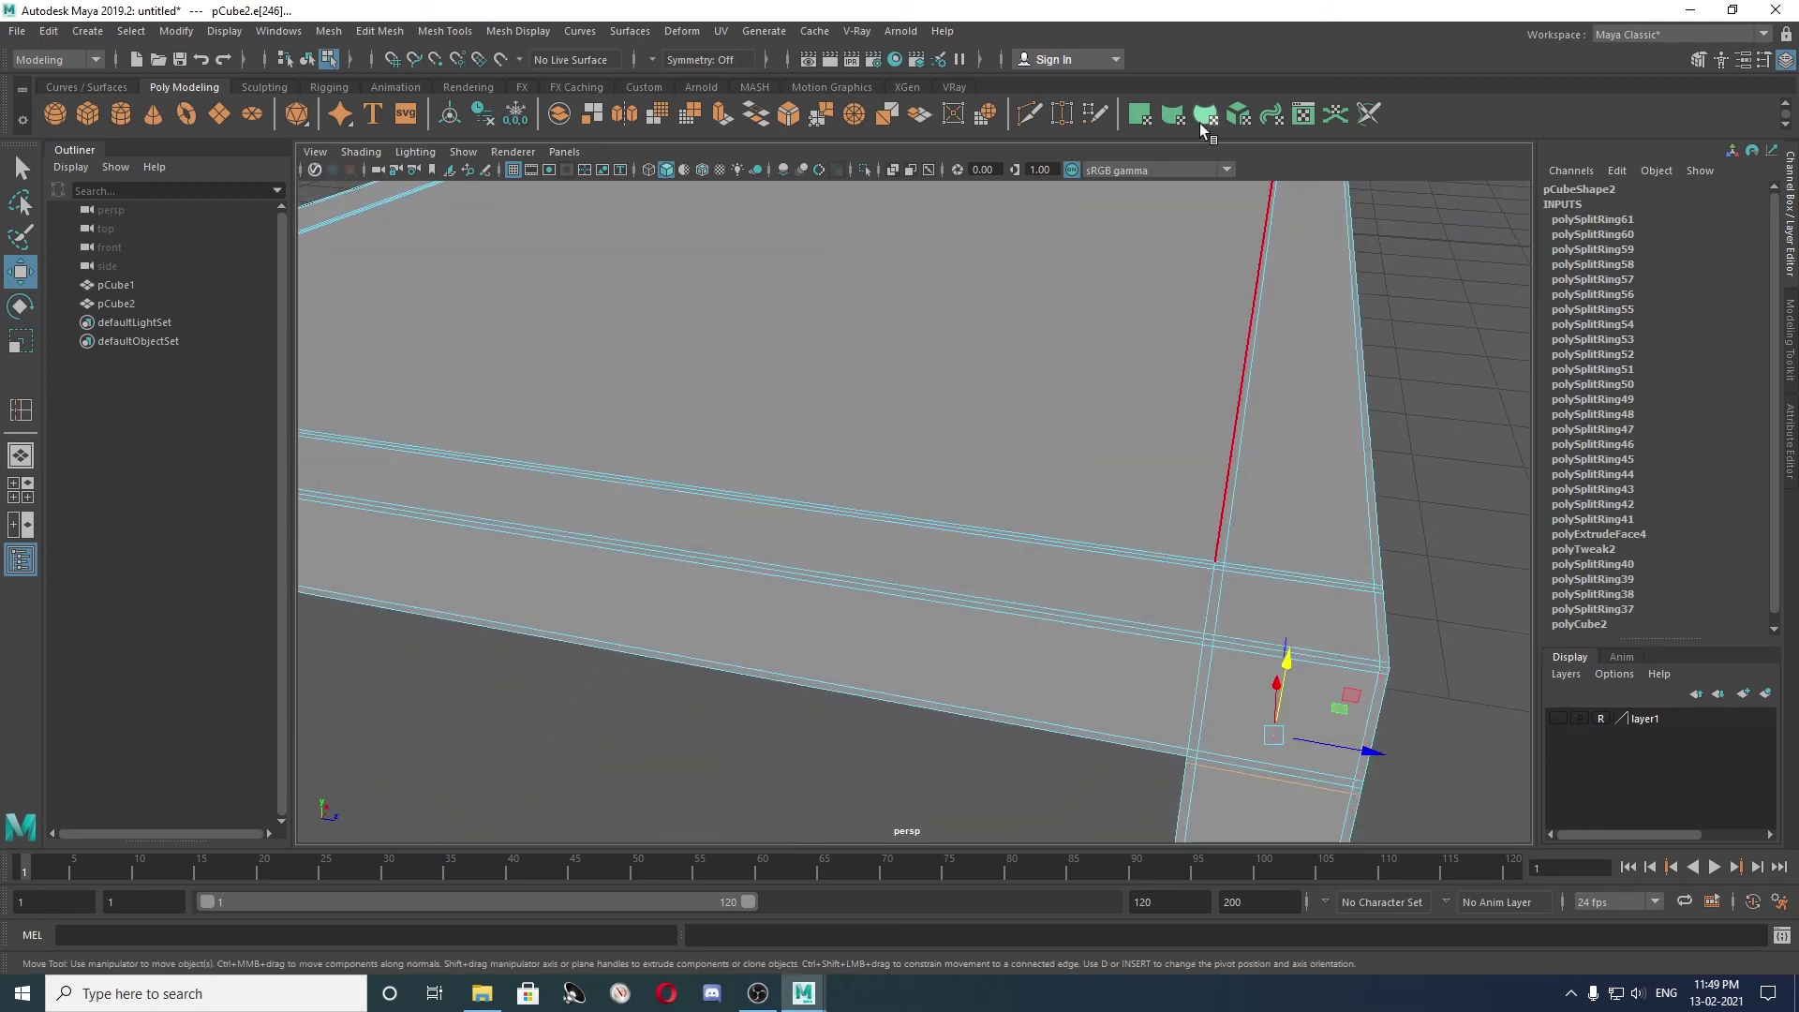
pyautogui.keyDown('shift'); pyautogui.moveTo(1283, 562); pyautogui.dragTo(1259, 548, button='right'); pyautogui.keyUp('shift')
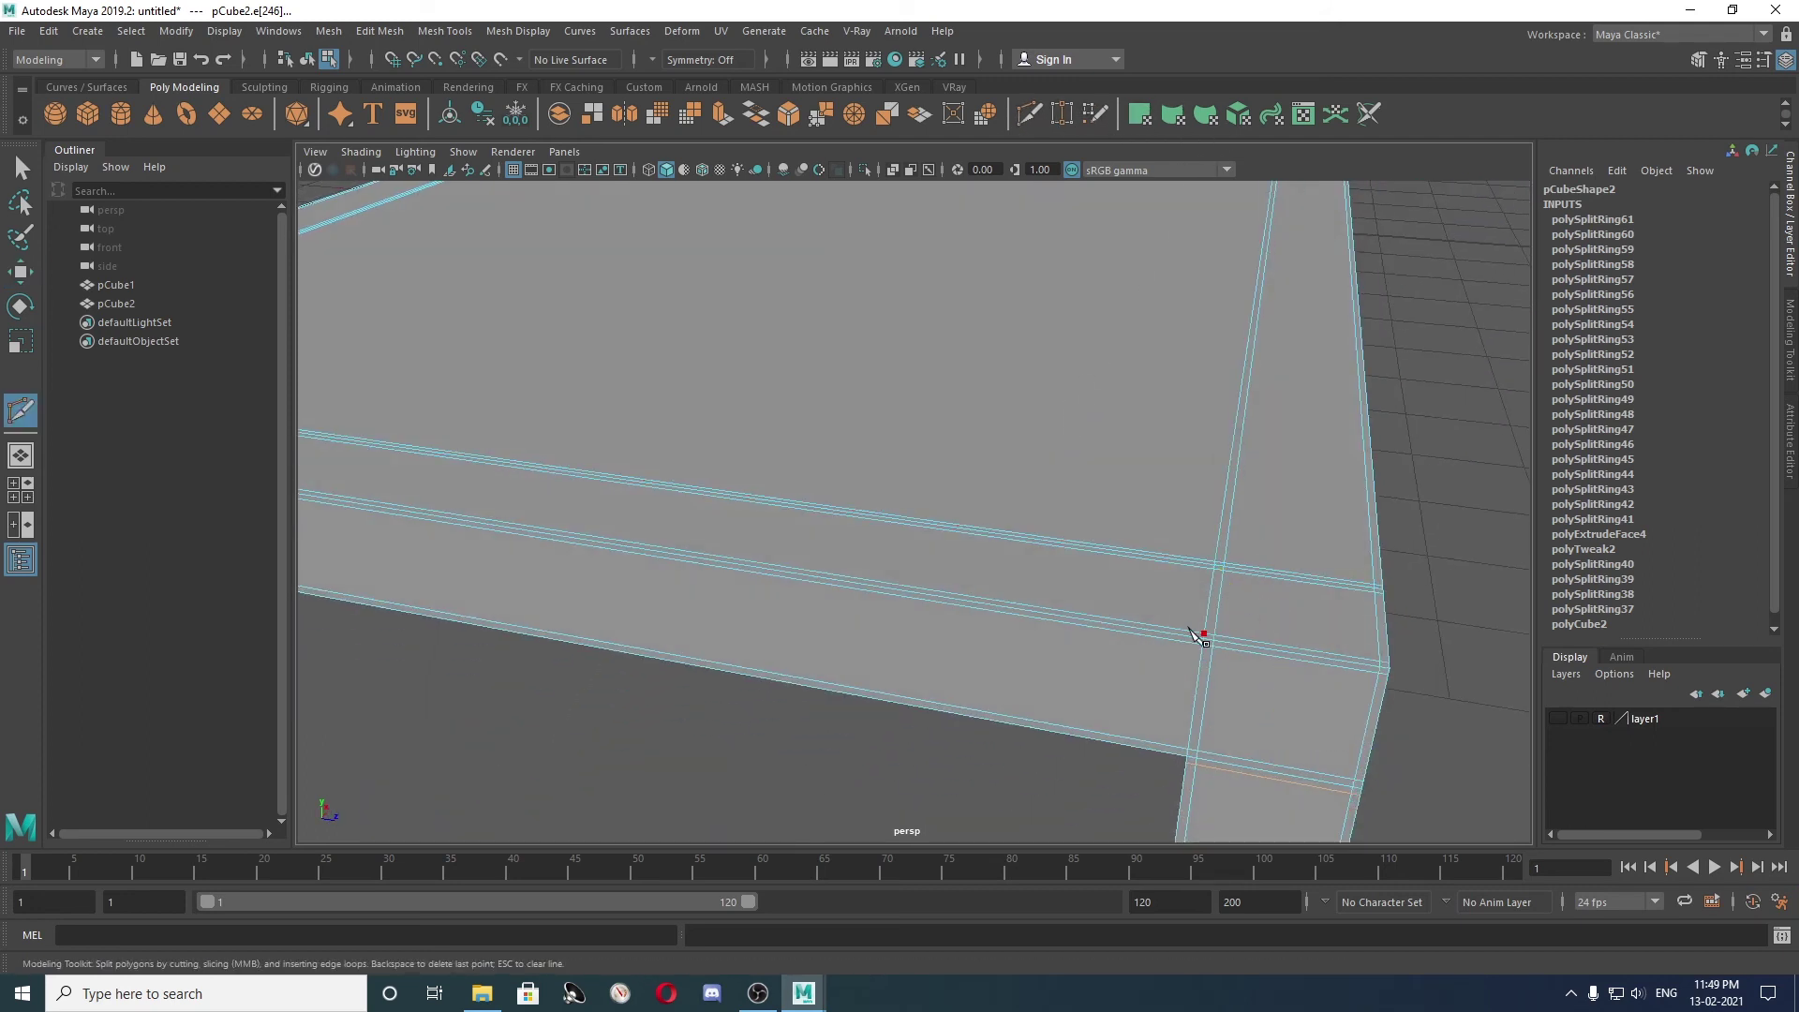
pyautogui.click(1208, 562)
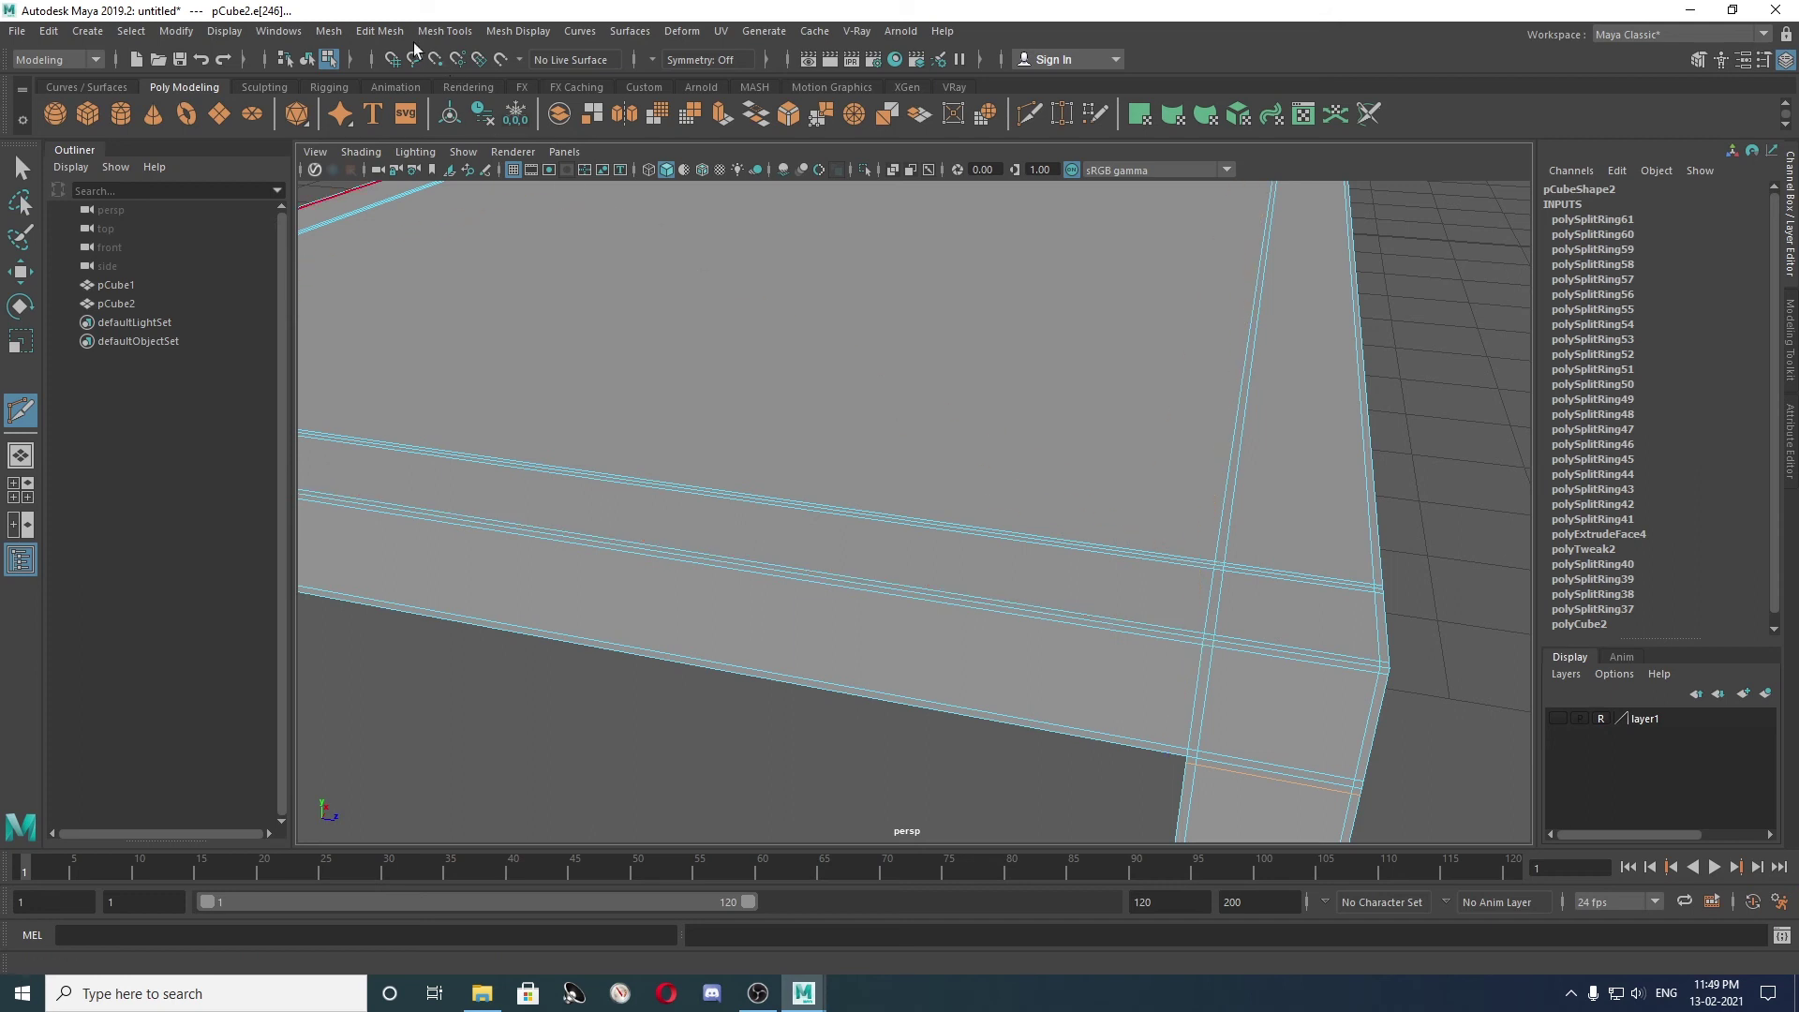
# Insert one more edge loop into the frame near the table corner, then view the legs from below.
pyautogui.click(380, 31)
pyautogui.moveTo(444, 31)
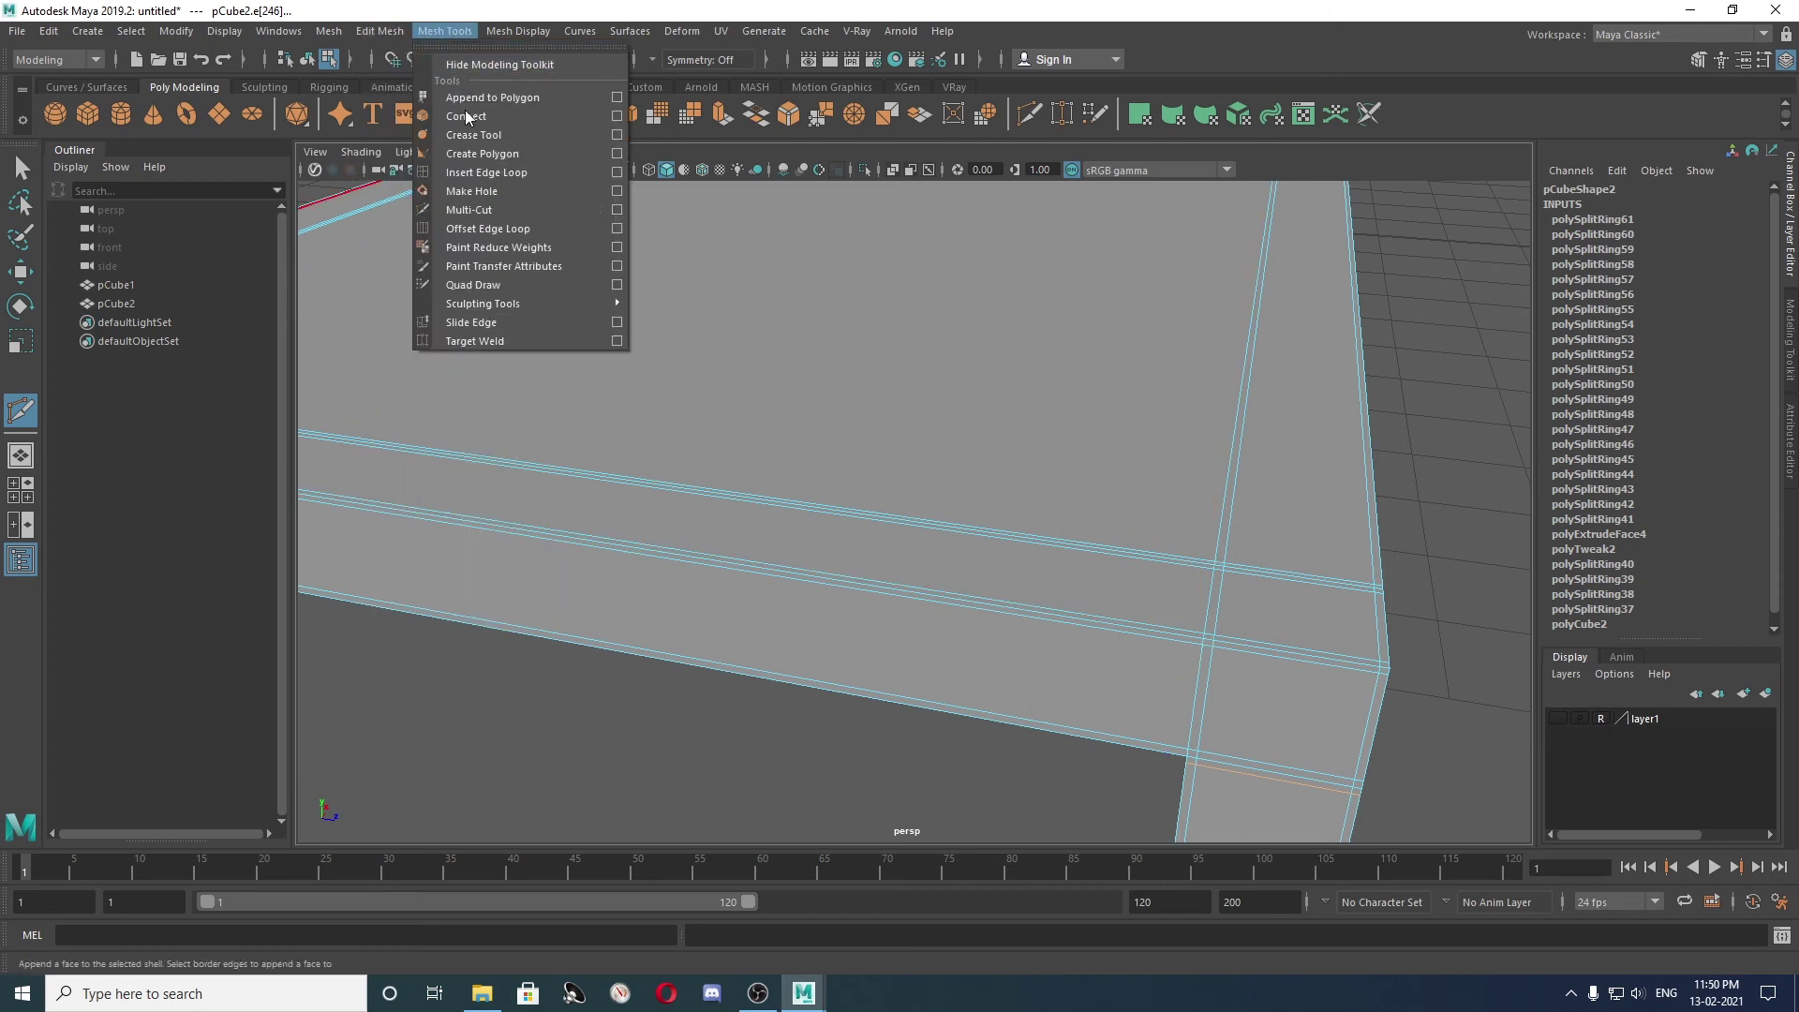
pyautogui.click(487, 172)
pyautogui.click(1191, 640)
pyautogui.keyDown('alt'); pyautogui.moveTo(1293, 622); pyautogui.dragTo(972, 610); pyautogui.keyUp('alt')
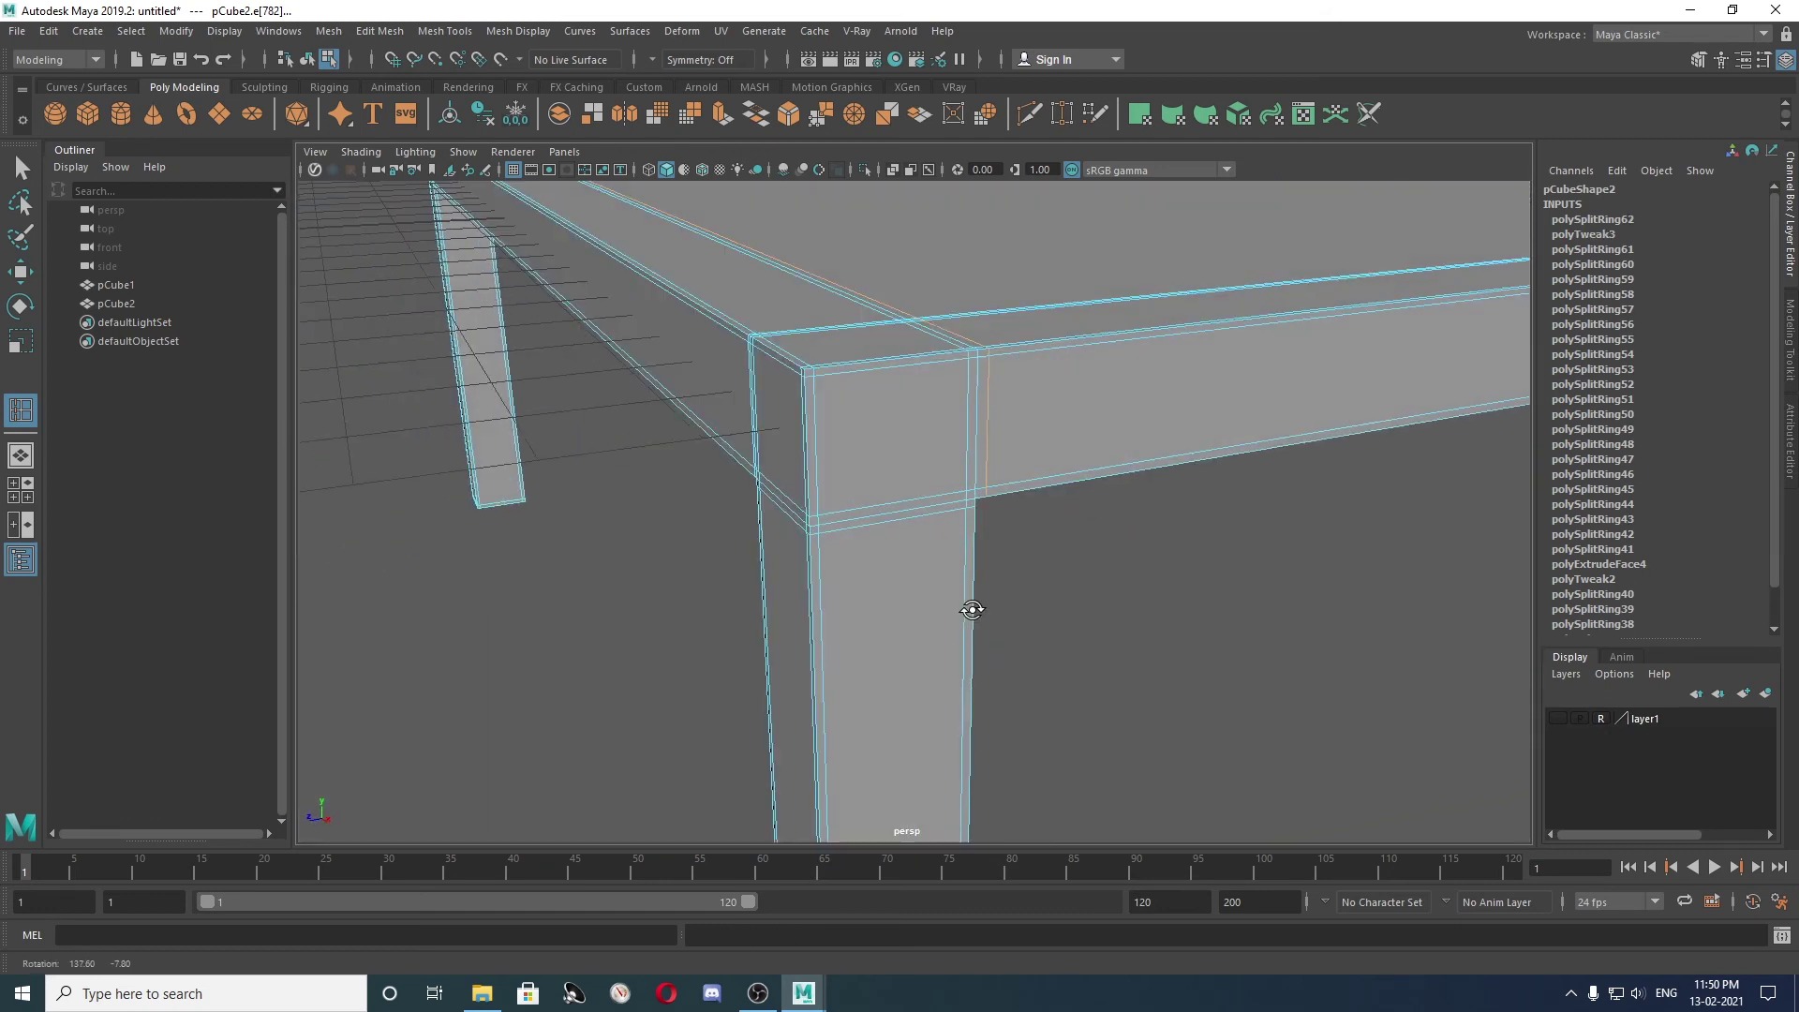
pyautogui.scroll(-5, 1121, 605)
pyautogui.scroll(-1, 1120, 605)
# Preview the table smoothed and clear the current edge selection.
pyautogui.press('3')
pyautogui.press('w')
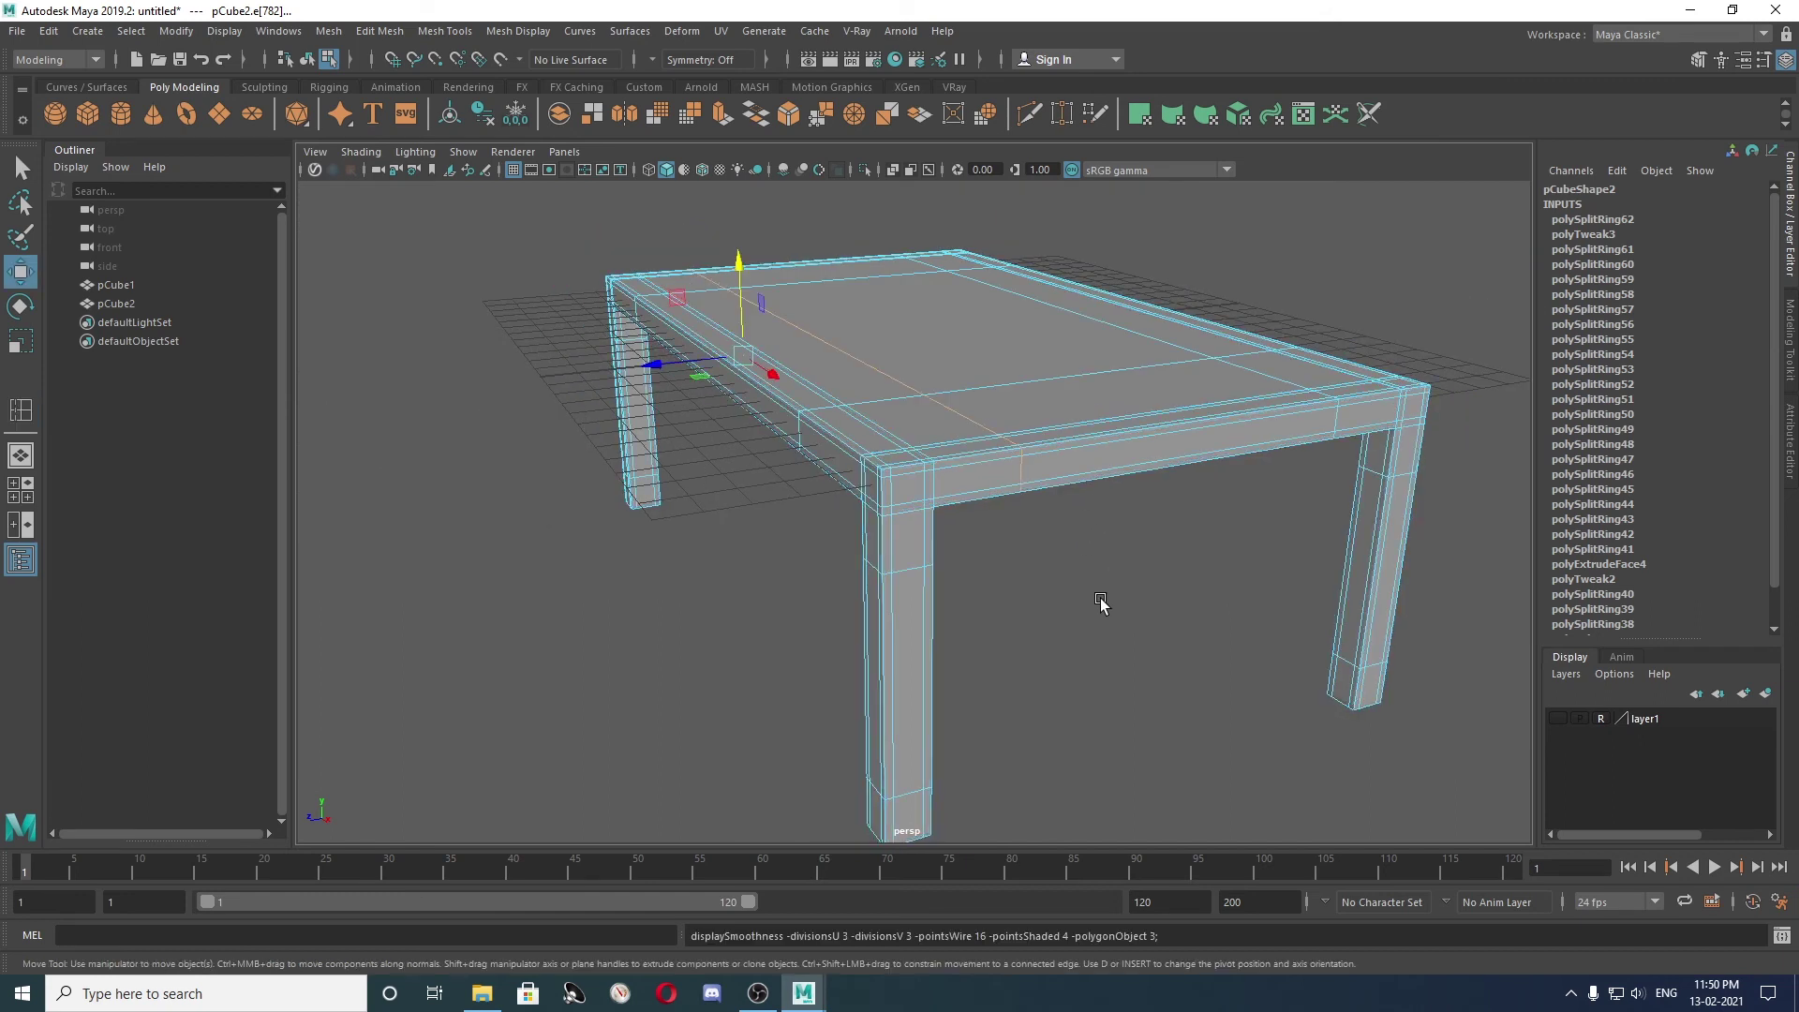
pyautogui.click(1100, 598)
pyautogui.moveTo(1115, 448); pyautogui.dragTo(1204, 405, button='right')
pyautogui.click(1174, 576)
pyautogui.moveTo(1174, 576)
pyautogui.keyDown('alt'); pyautogui.mouseDown()
pyautogui.moveTo(1124, 594)
pyautogui.moveTo(1325, 582)
pyautogui.moveTo(1381, 525)
pyautogui.moveTo(1165, 553)
pyautogui.moveTo(1181, 567)
pyautogui.moveTo(1269, 506)
pyautogui.moveTo(1245, 542)
pyautogui.moveTo(1158, 562)
pyautogui.mouseUp(); pyautogui.keyUp('alt')
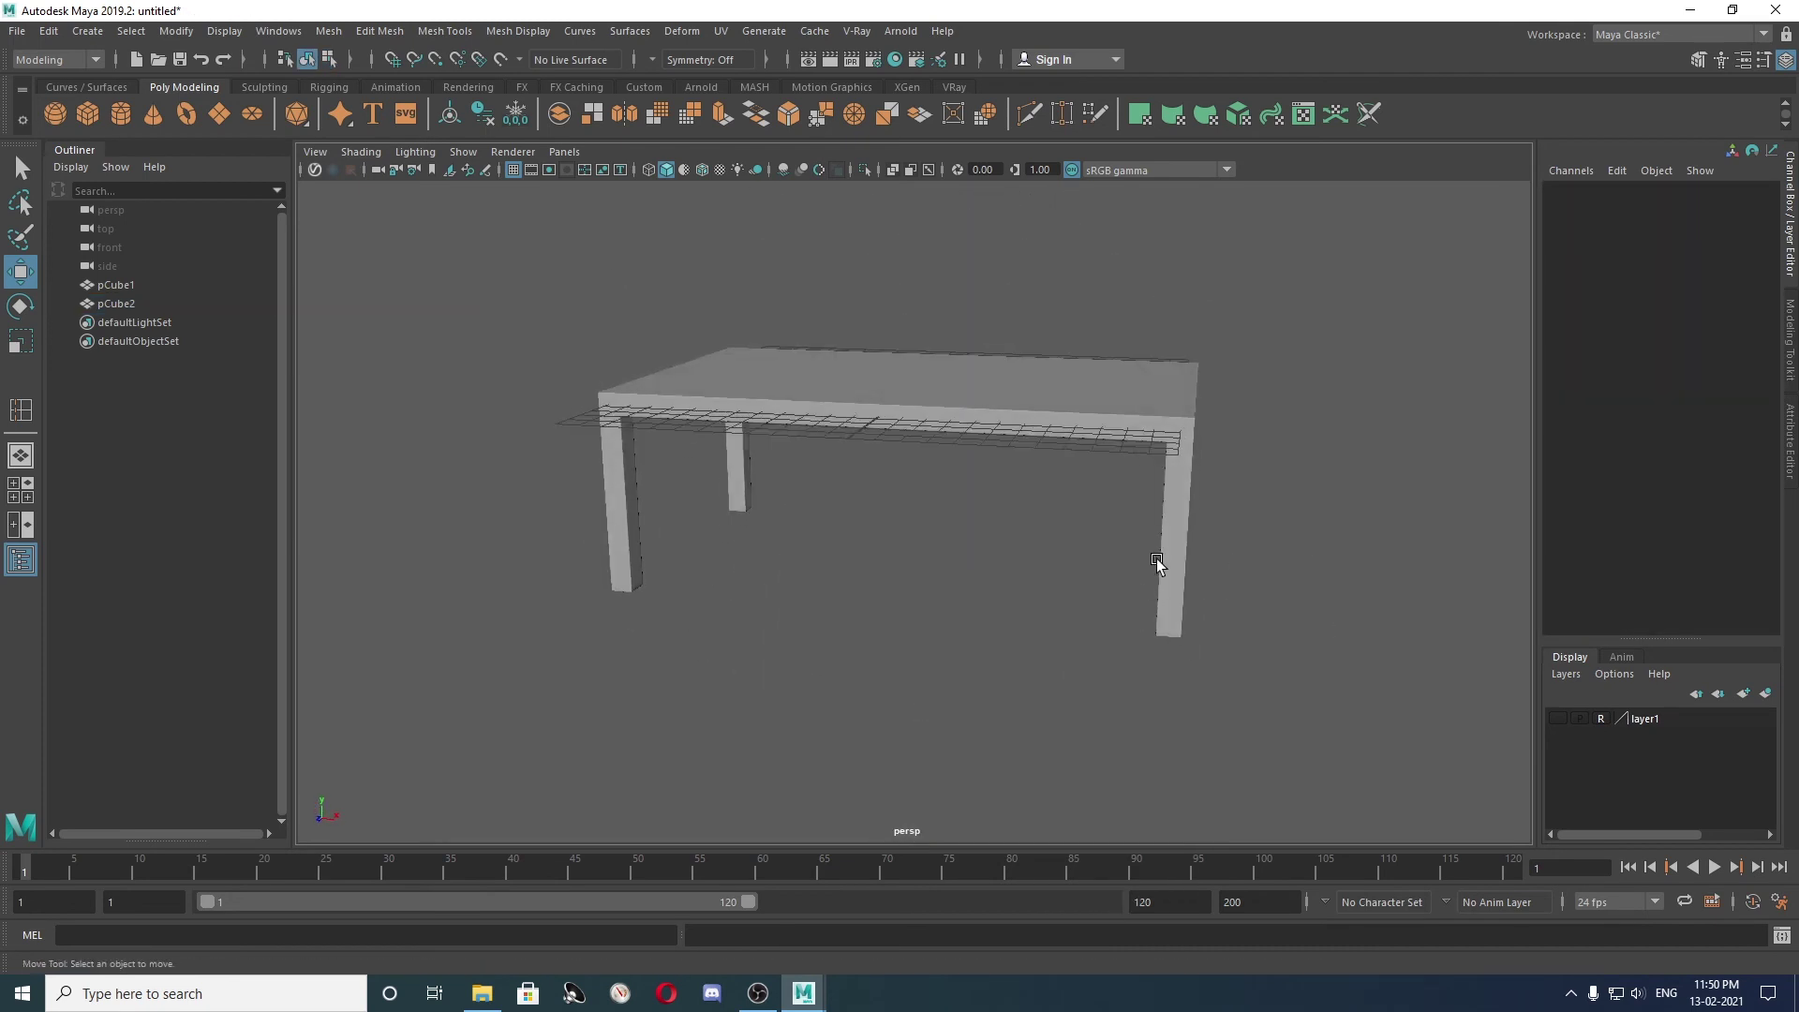
# Apply Mesh > Smooth to the table at 1 division level.
pyautogui.click(829, 405)
pyautogui.click(328, 30)
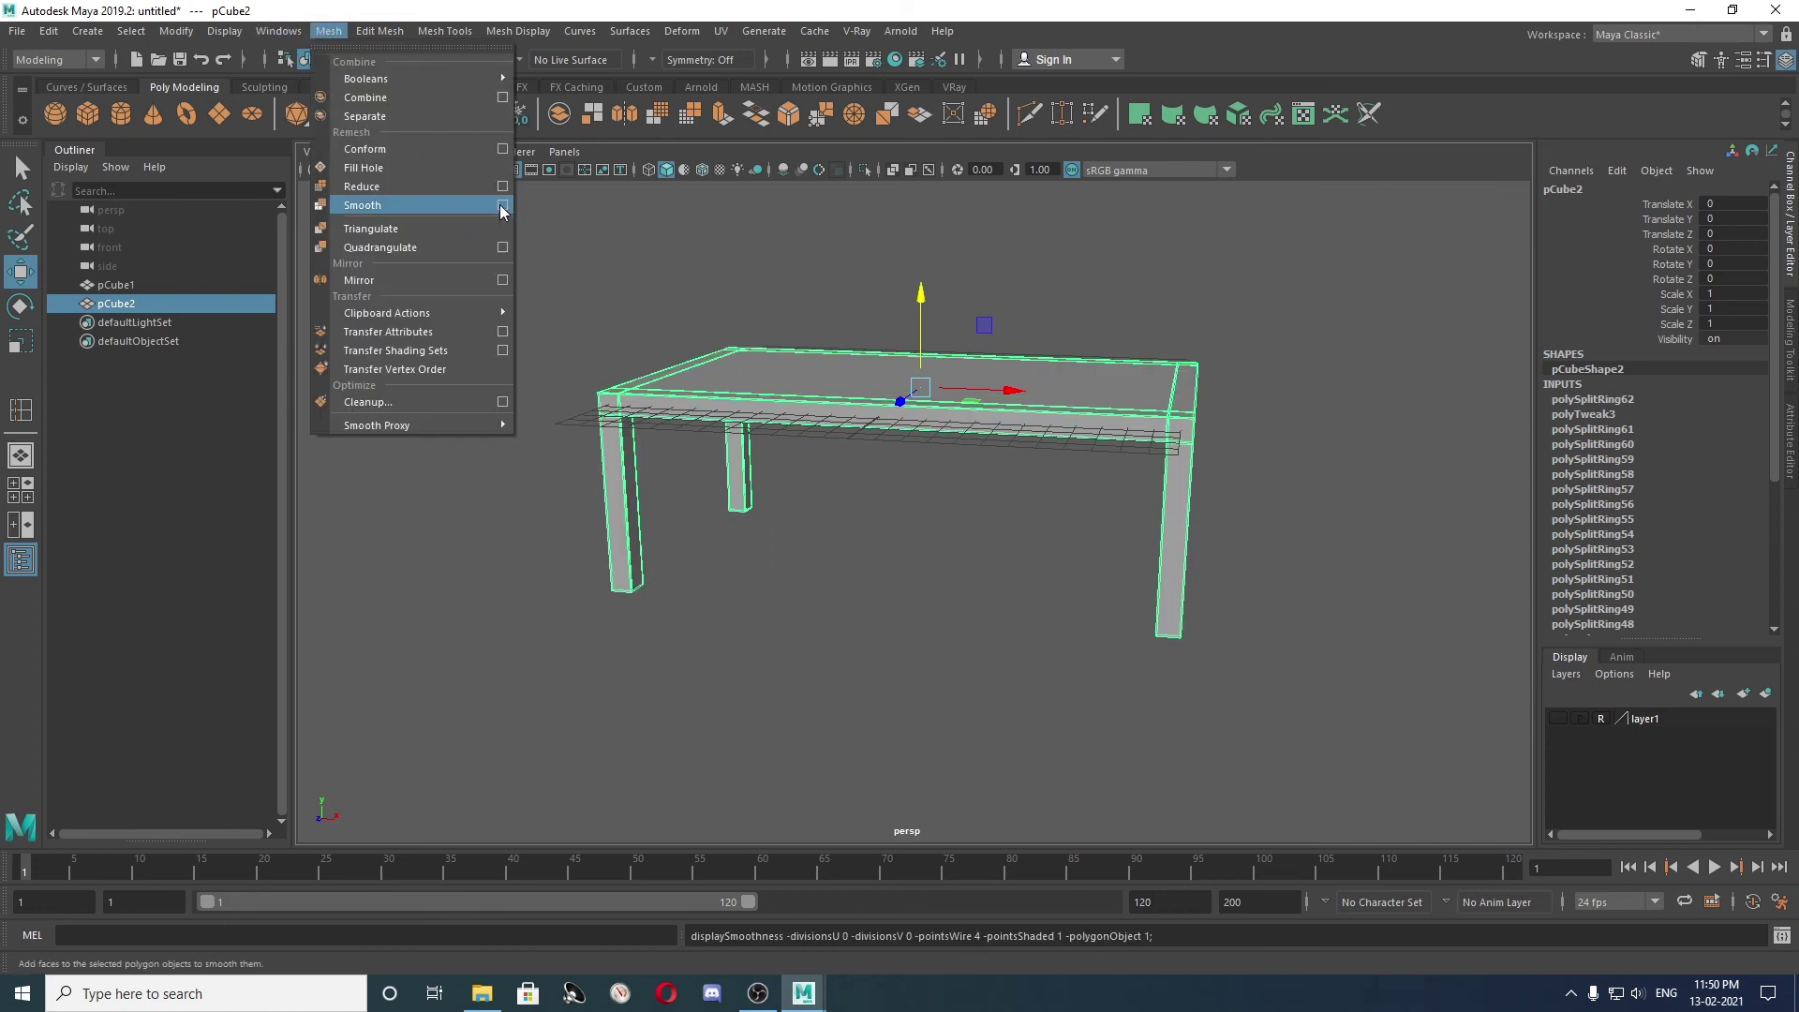
pyautogui.click(502, 205)
pyautogui.click(1263, 586)
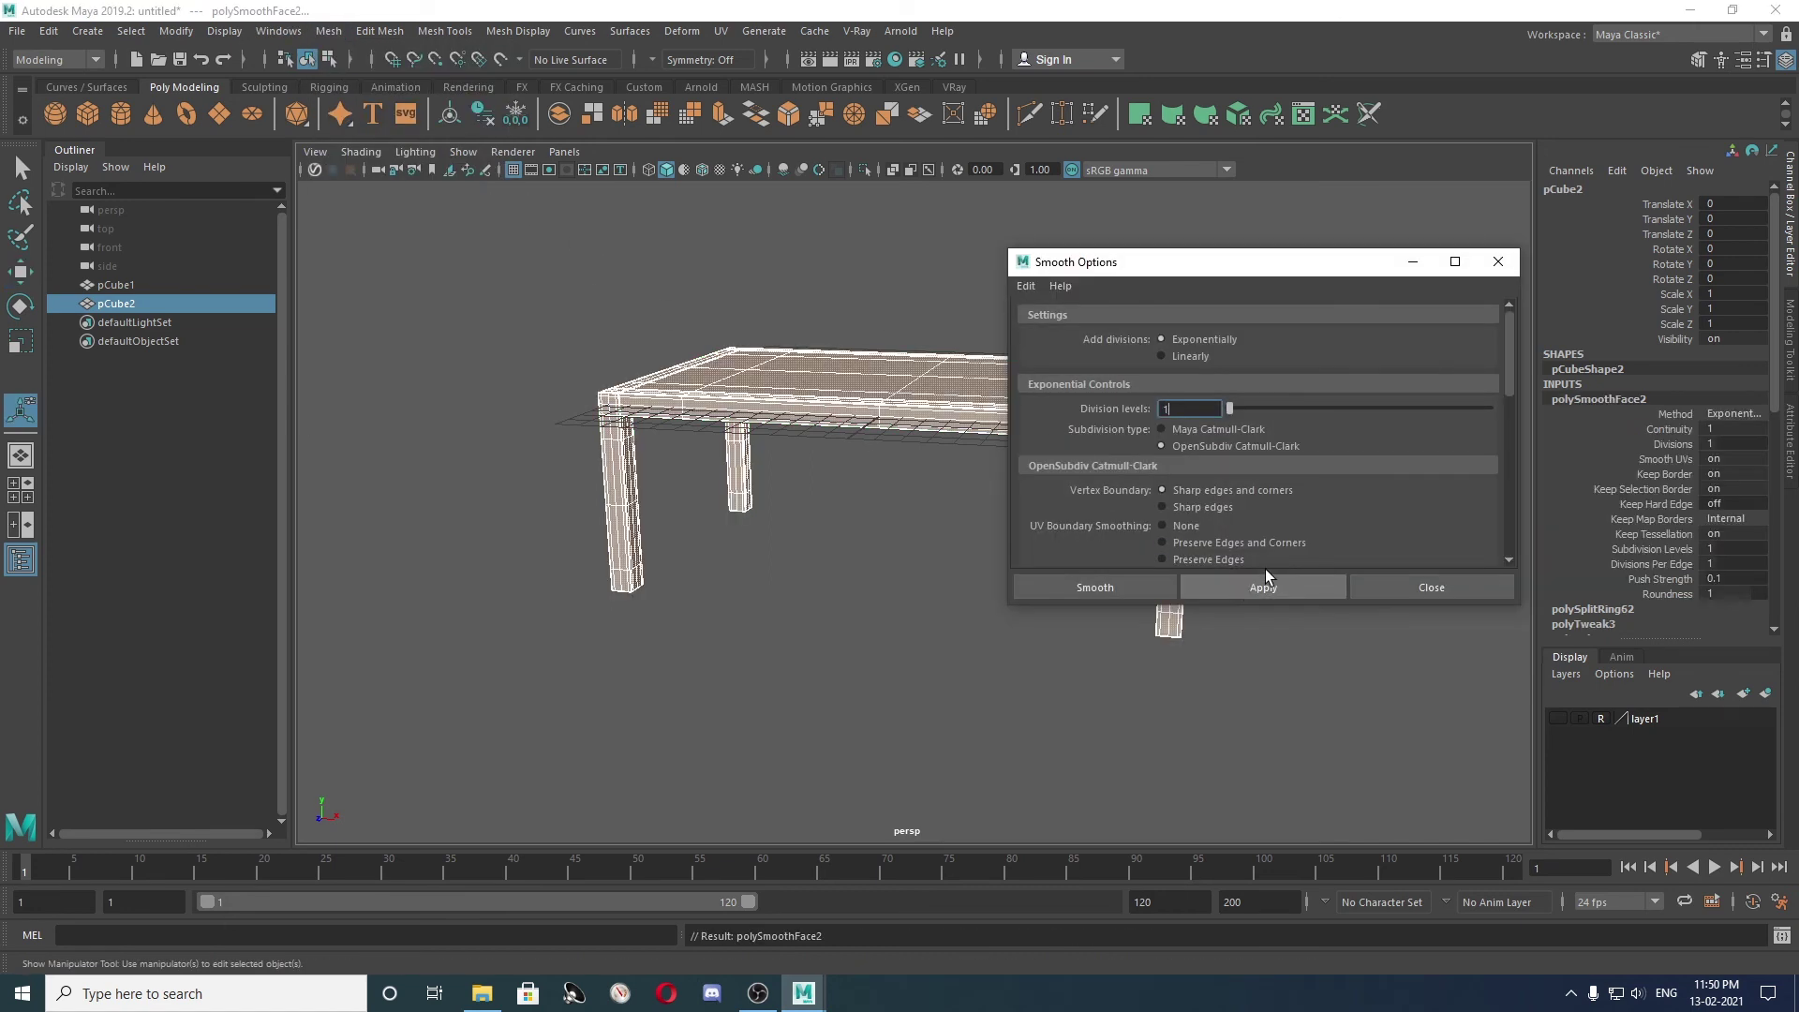
pyautogui.click(1497, 261)
# Deselect the table and turn on layer1's visibility to show the chair.
pyautogui.click(1369, 372)
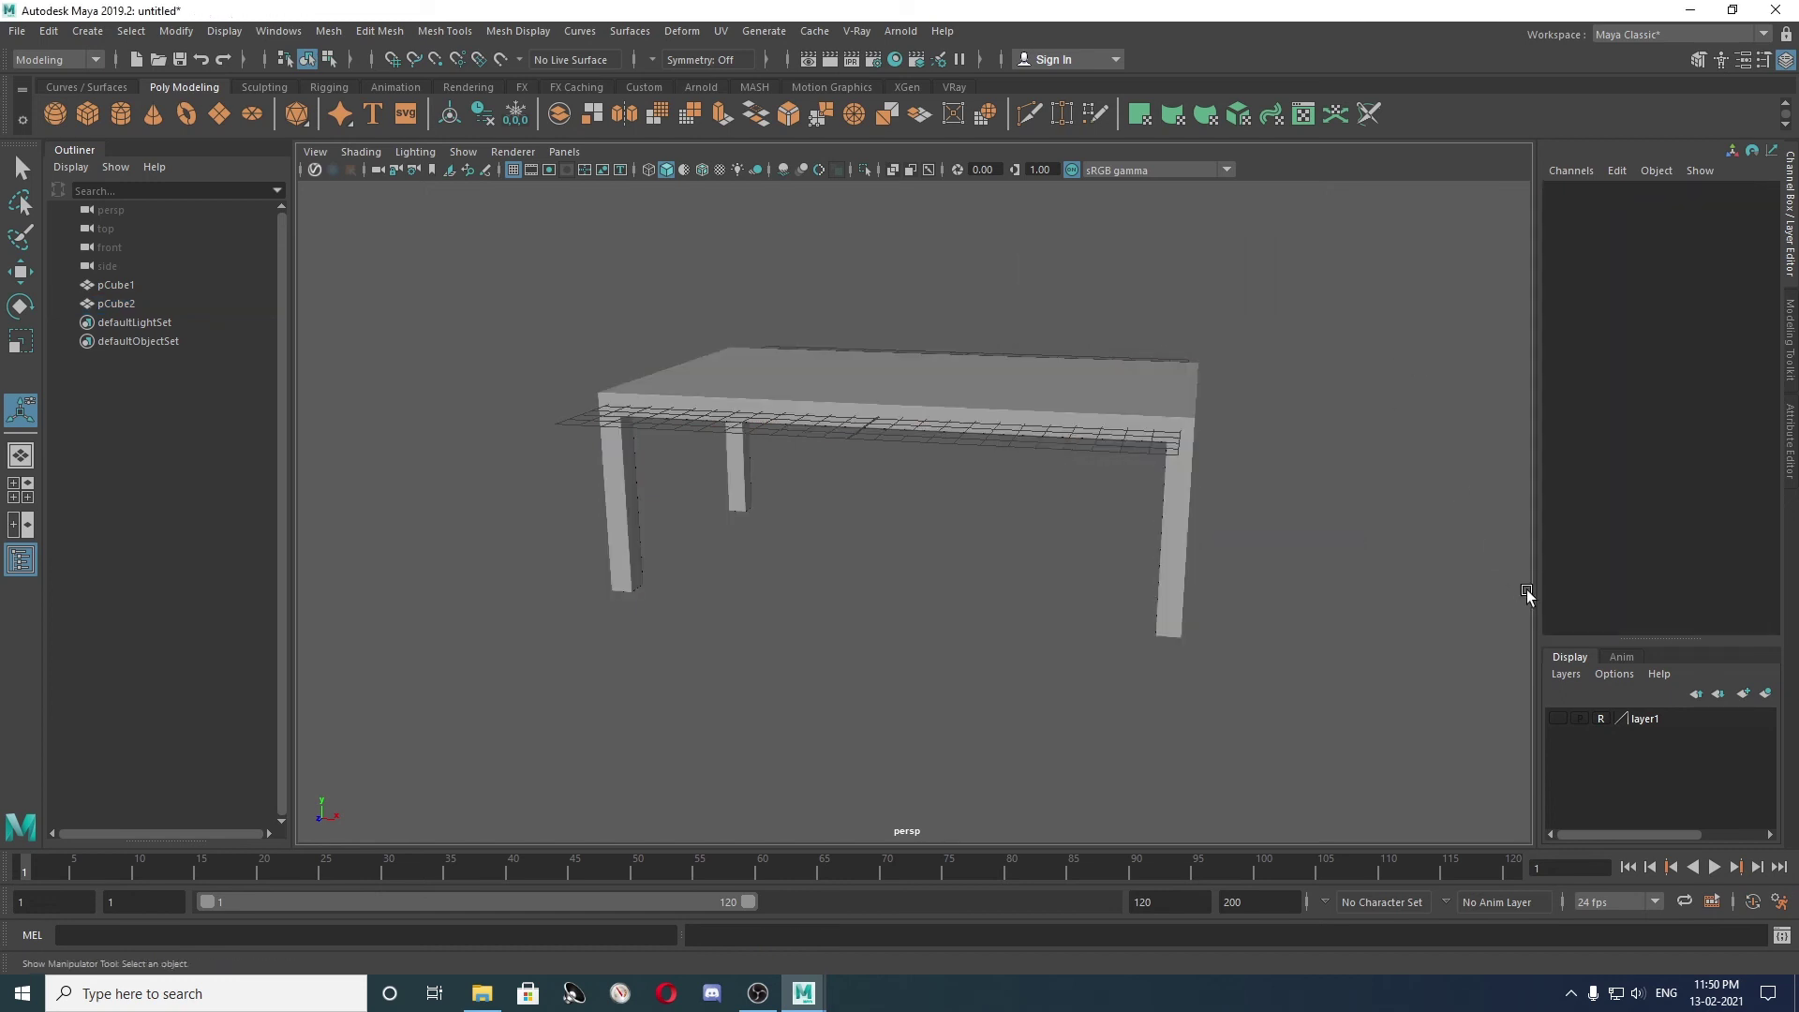
pyautogui.click(1557, 717)
pyautogui.keyDown('alt'); pyautogui.moveTo(1164, 554); pyautogui.dragTo(964, 535); pyautogui.keyUp('alt')
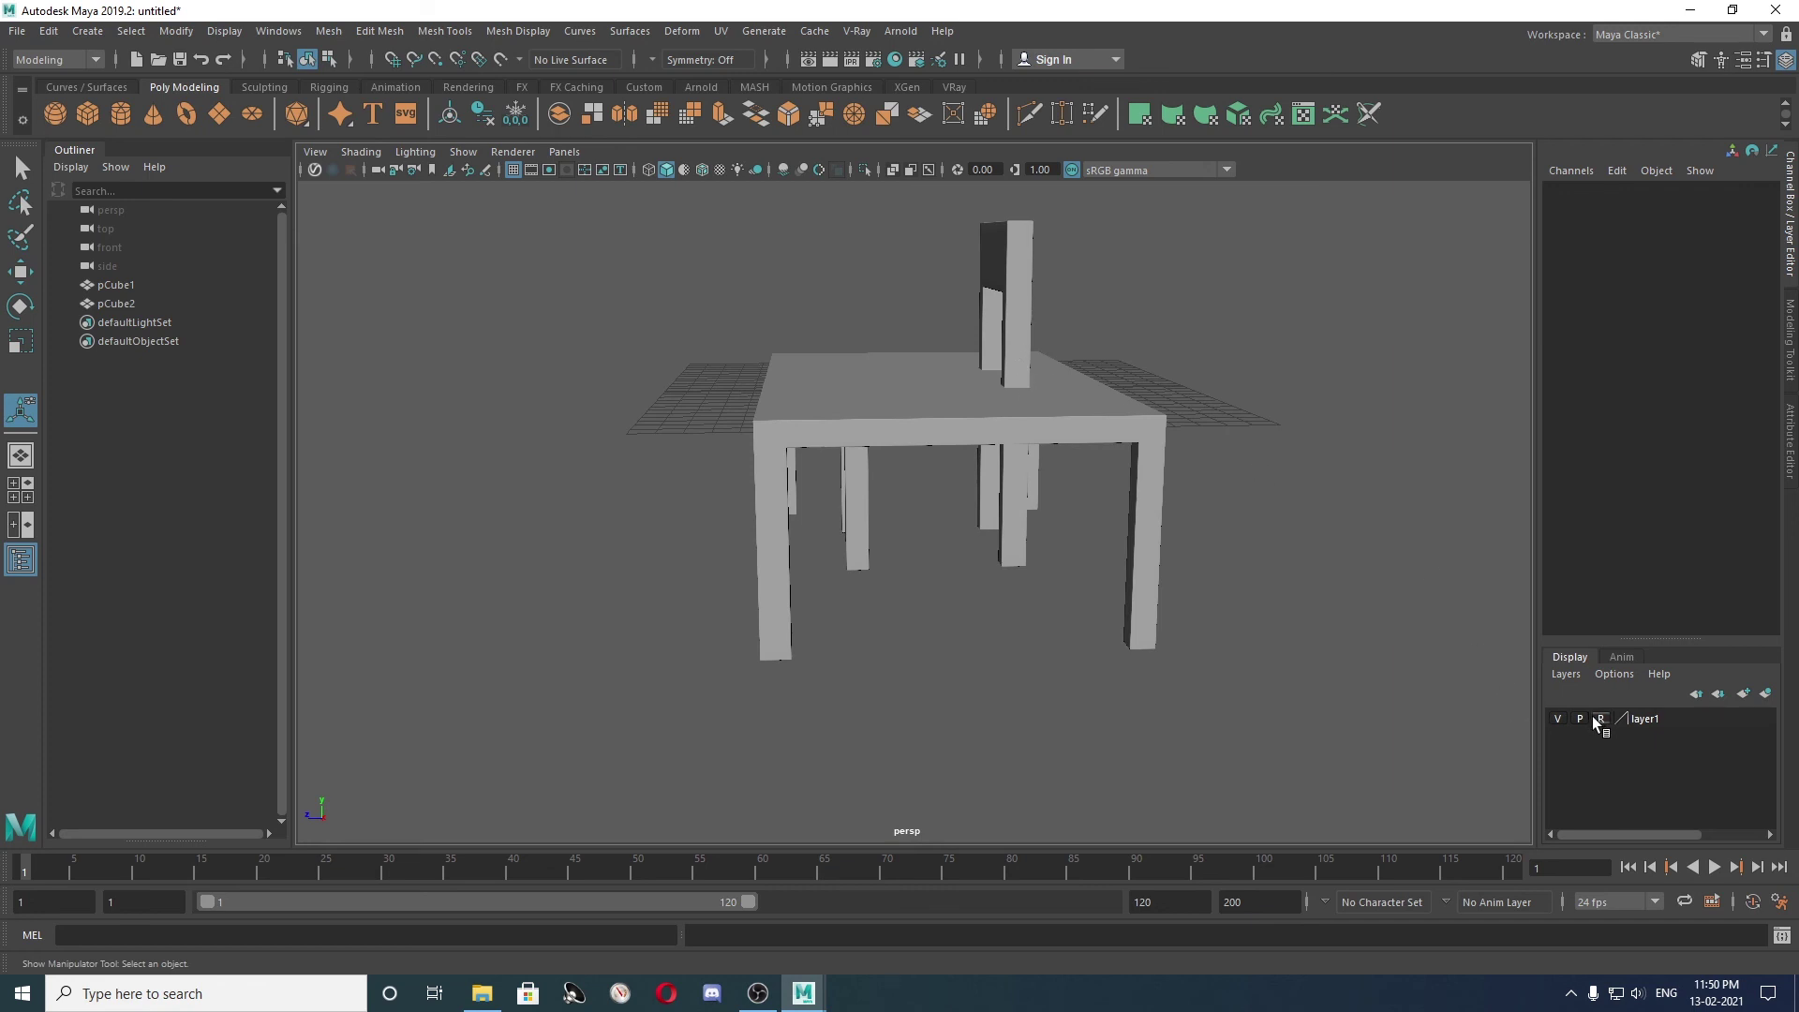
# Move the chair along Z out of the table and lower it to floor level (Y -0.925, Z -13.379).
pyautogui.click(1011, 355)
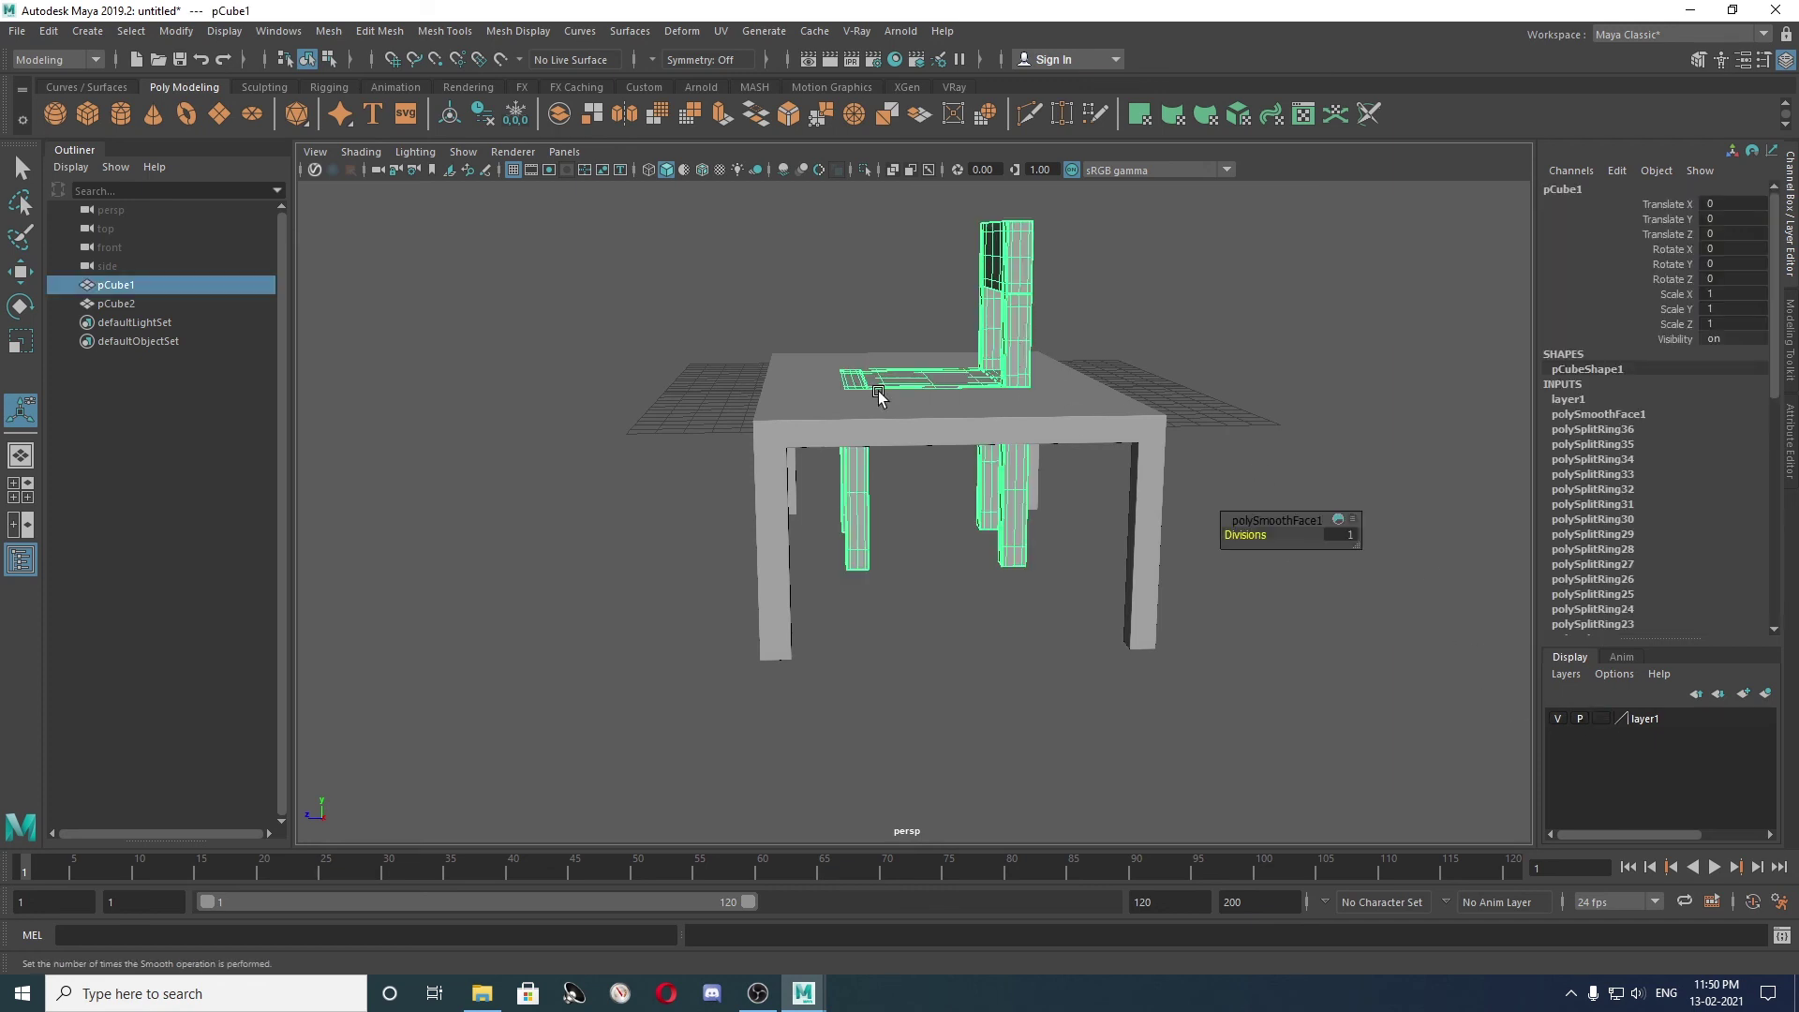
pyautogui.press('w')
pyautogui.moveTo(872, 393)
pyautogui.mouseDown()
pyautogui.moveTo(1137, 401)
pyautogui.moveTo(1075, 399)
pyautogui.moveTo(976, 462)
pyautogui.mouseUp()
pyautogui.press('space')
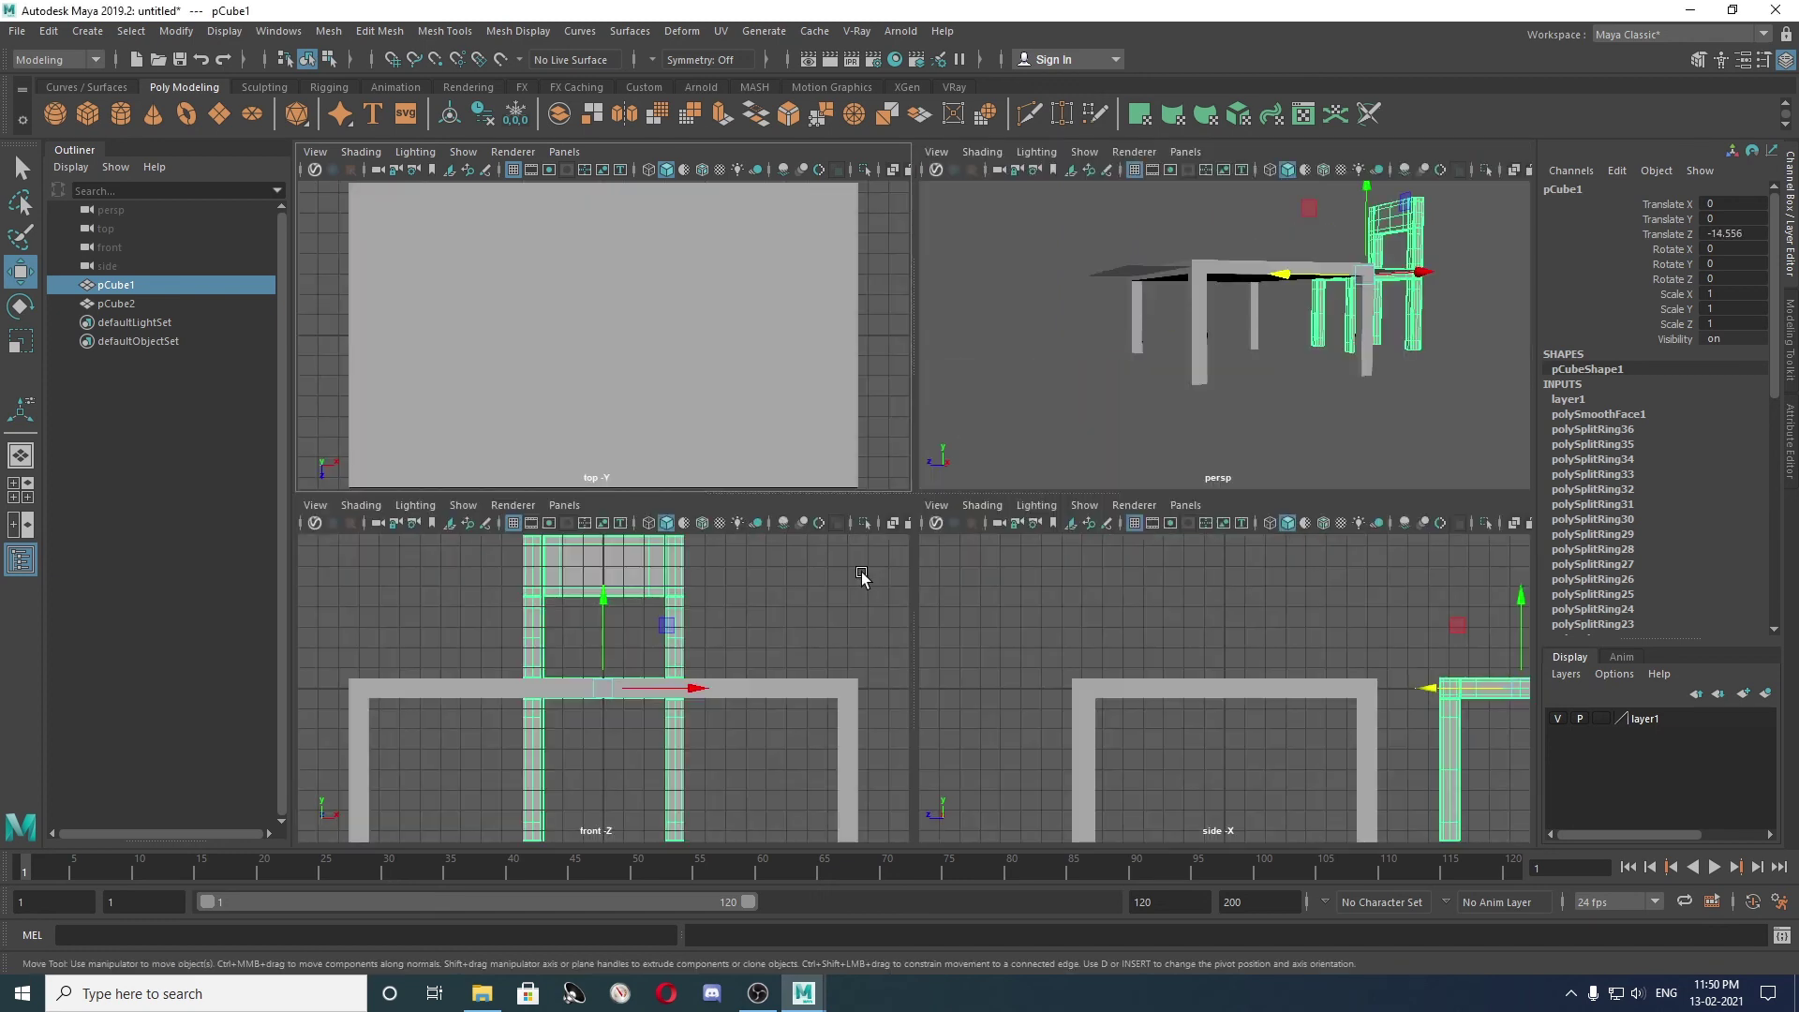
pyautogui.press('space')
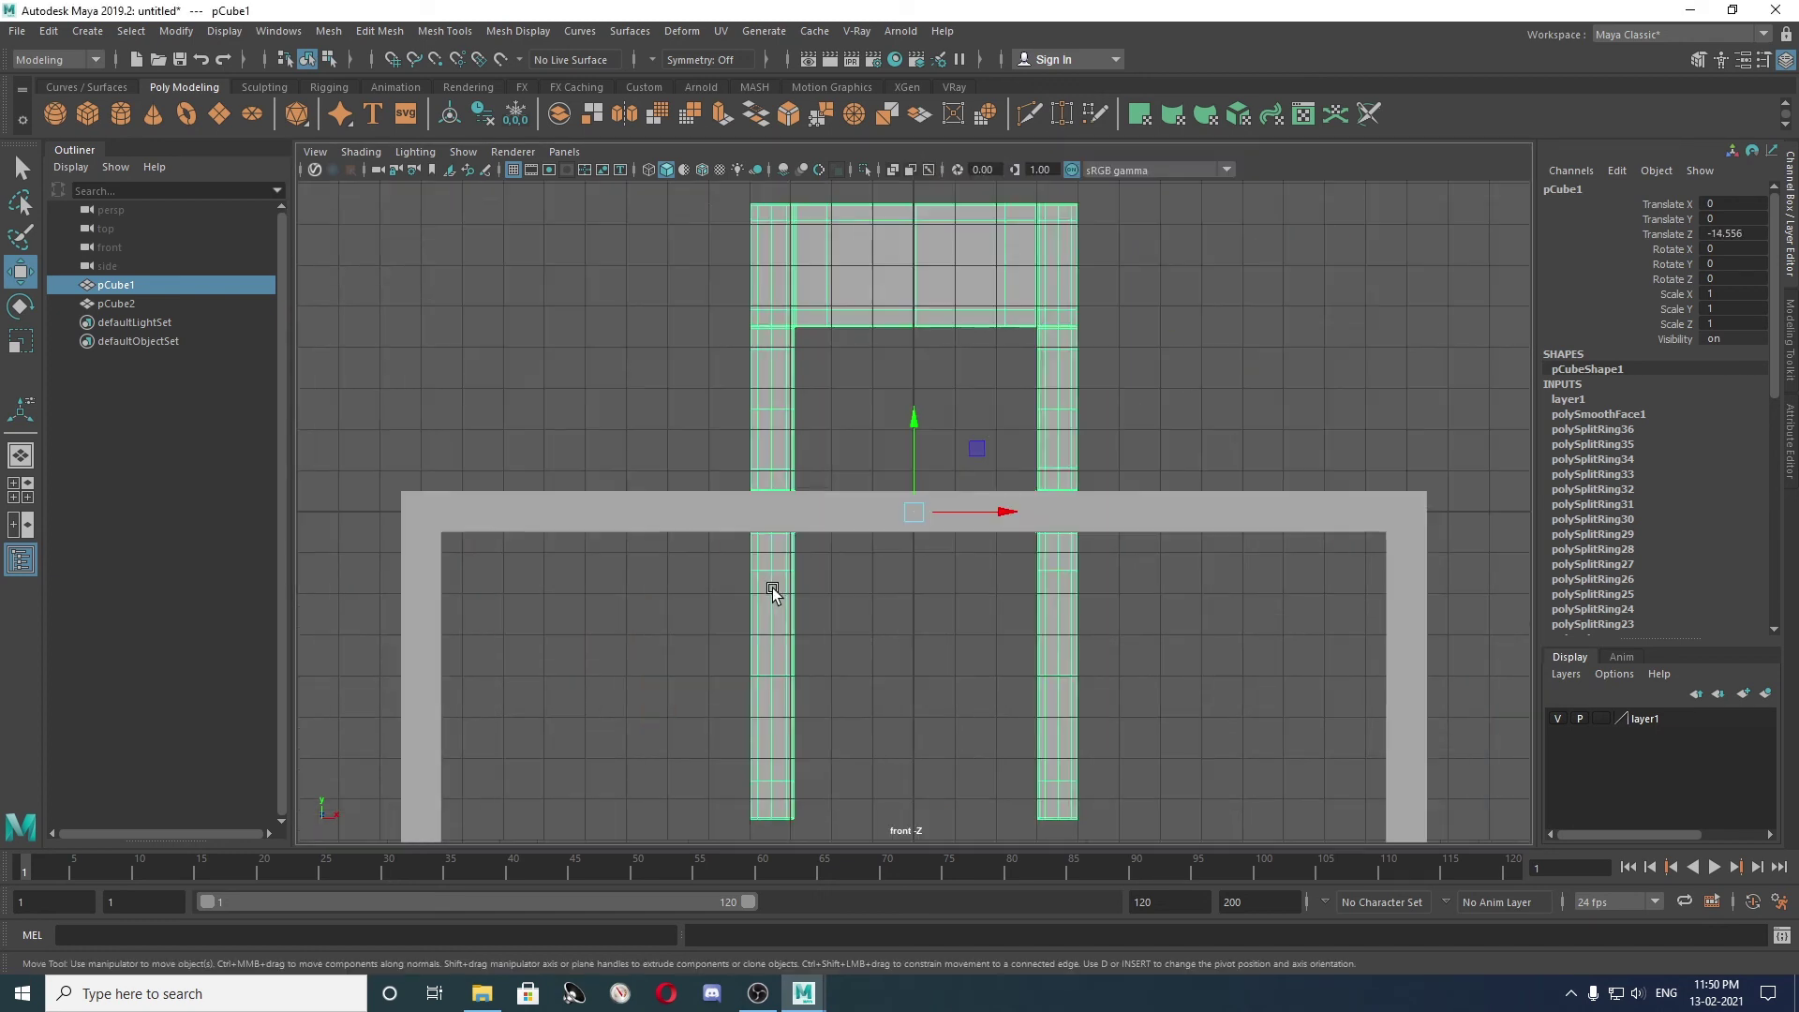
pyautogui.press('space')
pyautogui.press('space')
pyautogui.scroll(-2, 1147, 606)
pyautogui.moveTo(1237, 442)
pyautogui.mouseDown()
pyautogui.moveTo(1209, 527)
pyautogui.moveTo(1274, 557)
pyautogui.moveTo(1158, 497)
pyautogui.mouseUp()
pyautogui.press('space')
pyautogui.press('space')
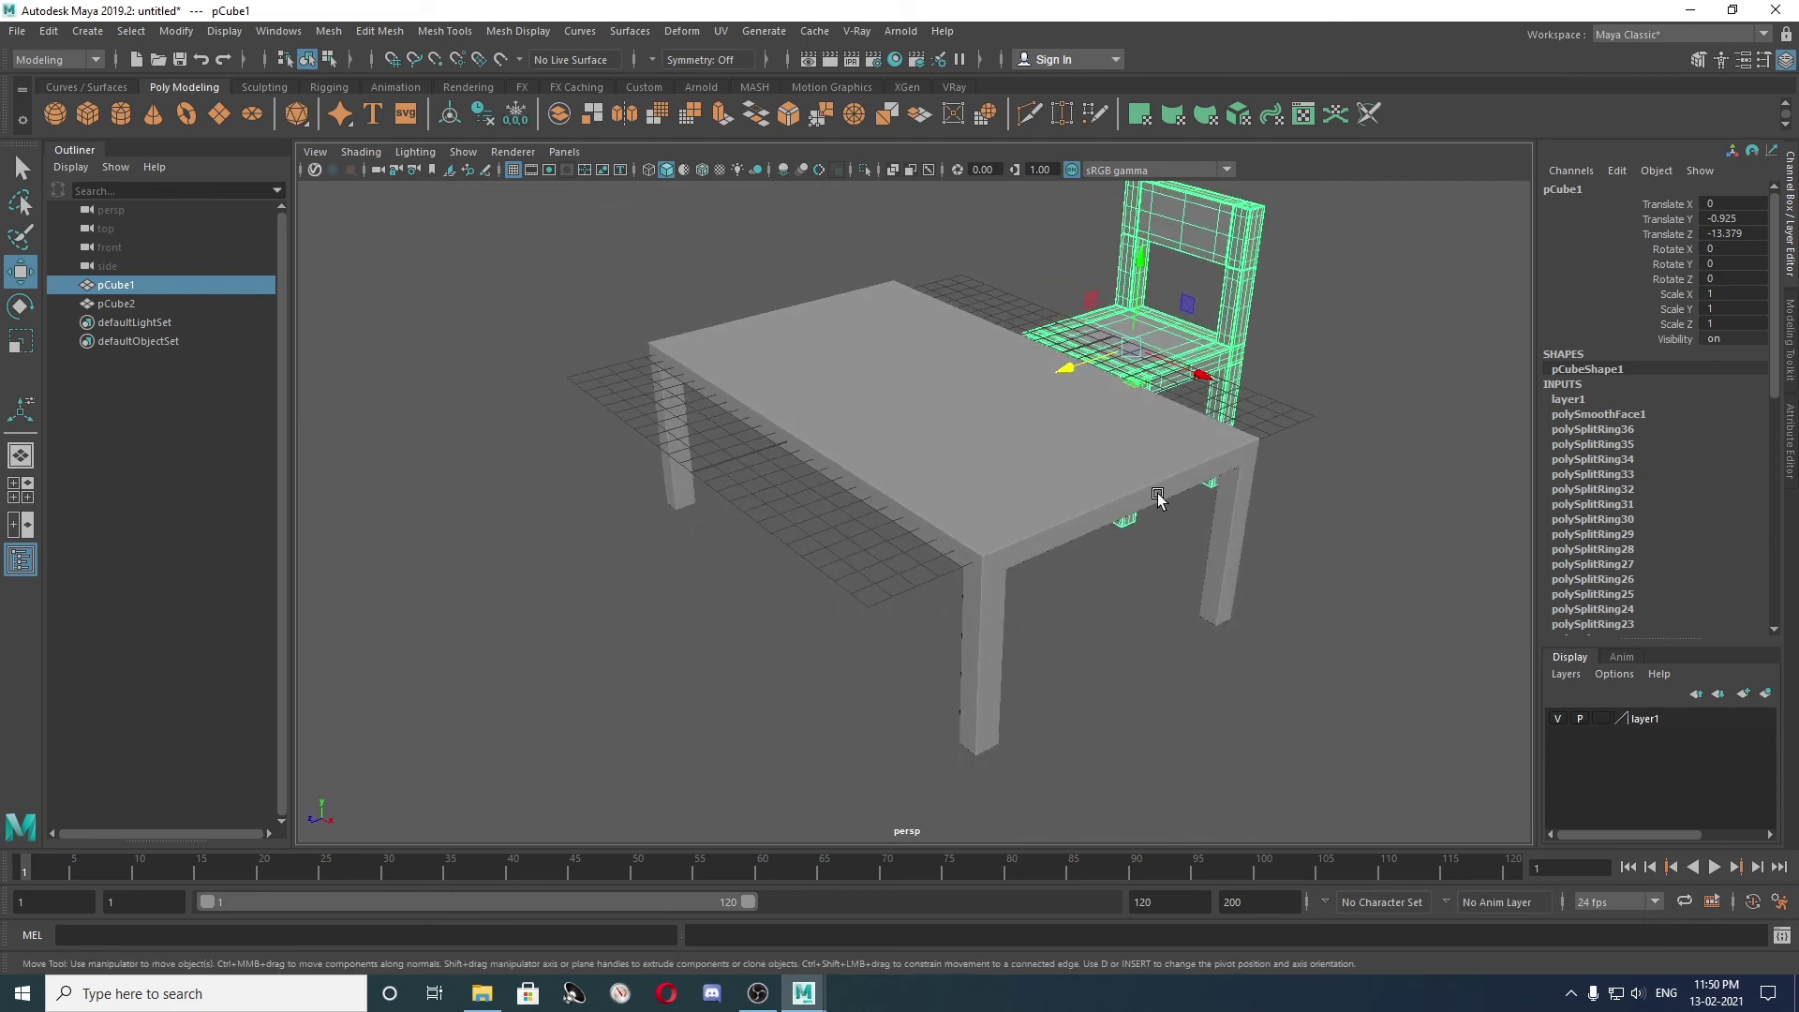
pyautogui.click(1633, 718)
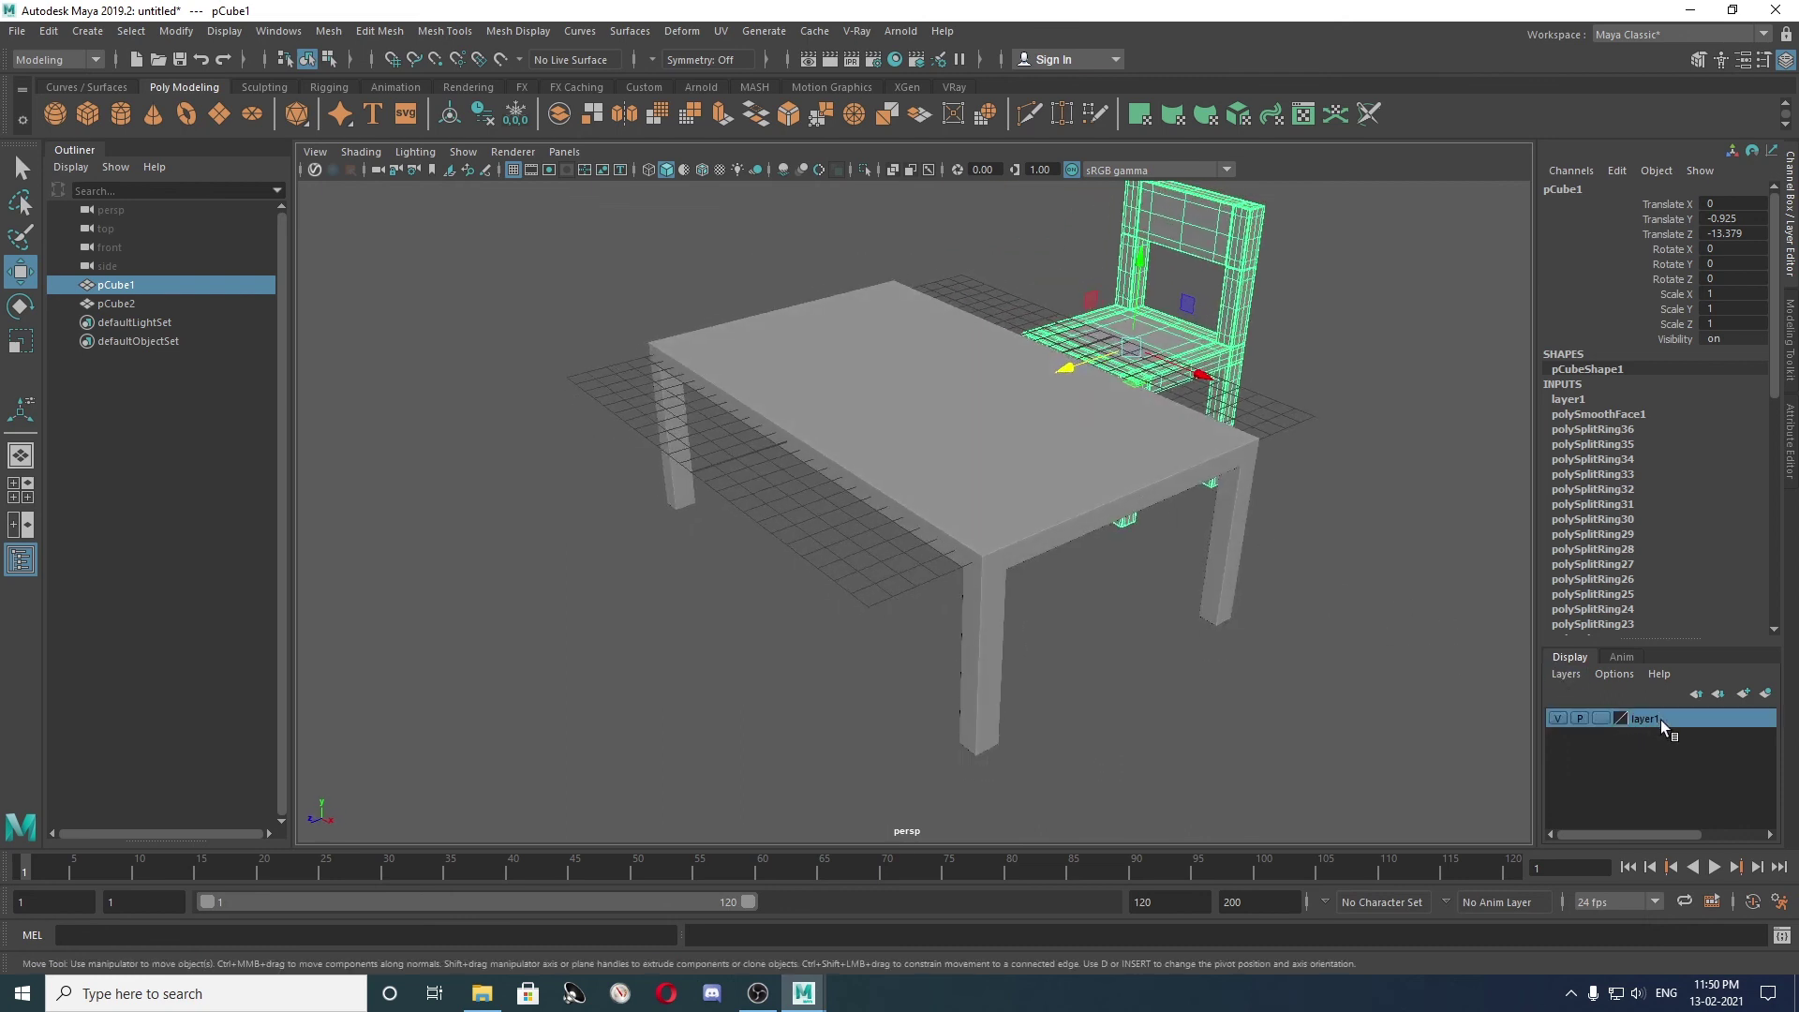
# Delete the layer1 display layer and place the chair at Translate X 5.527.
pyautogui.rightClick(1660, 720)
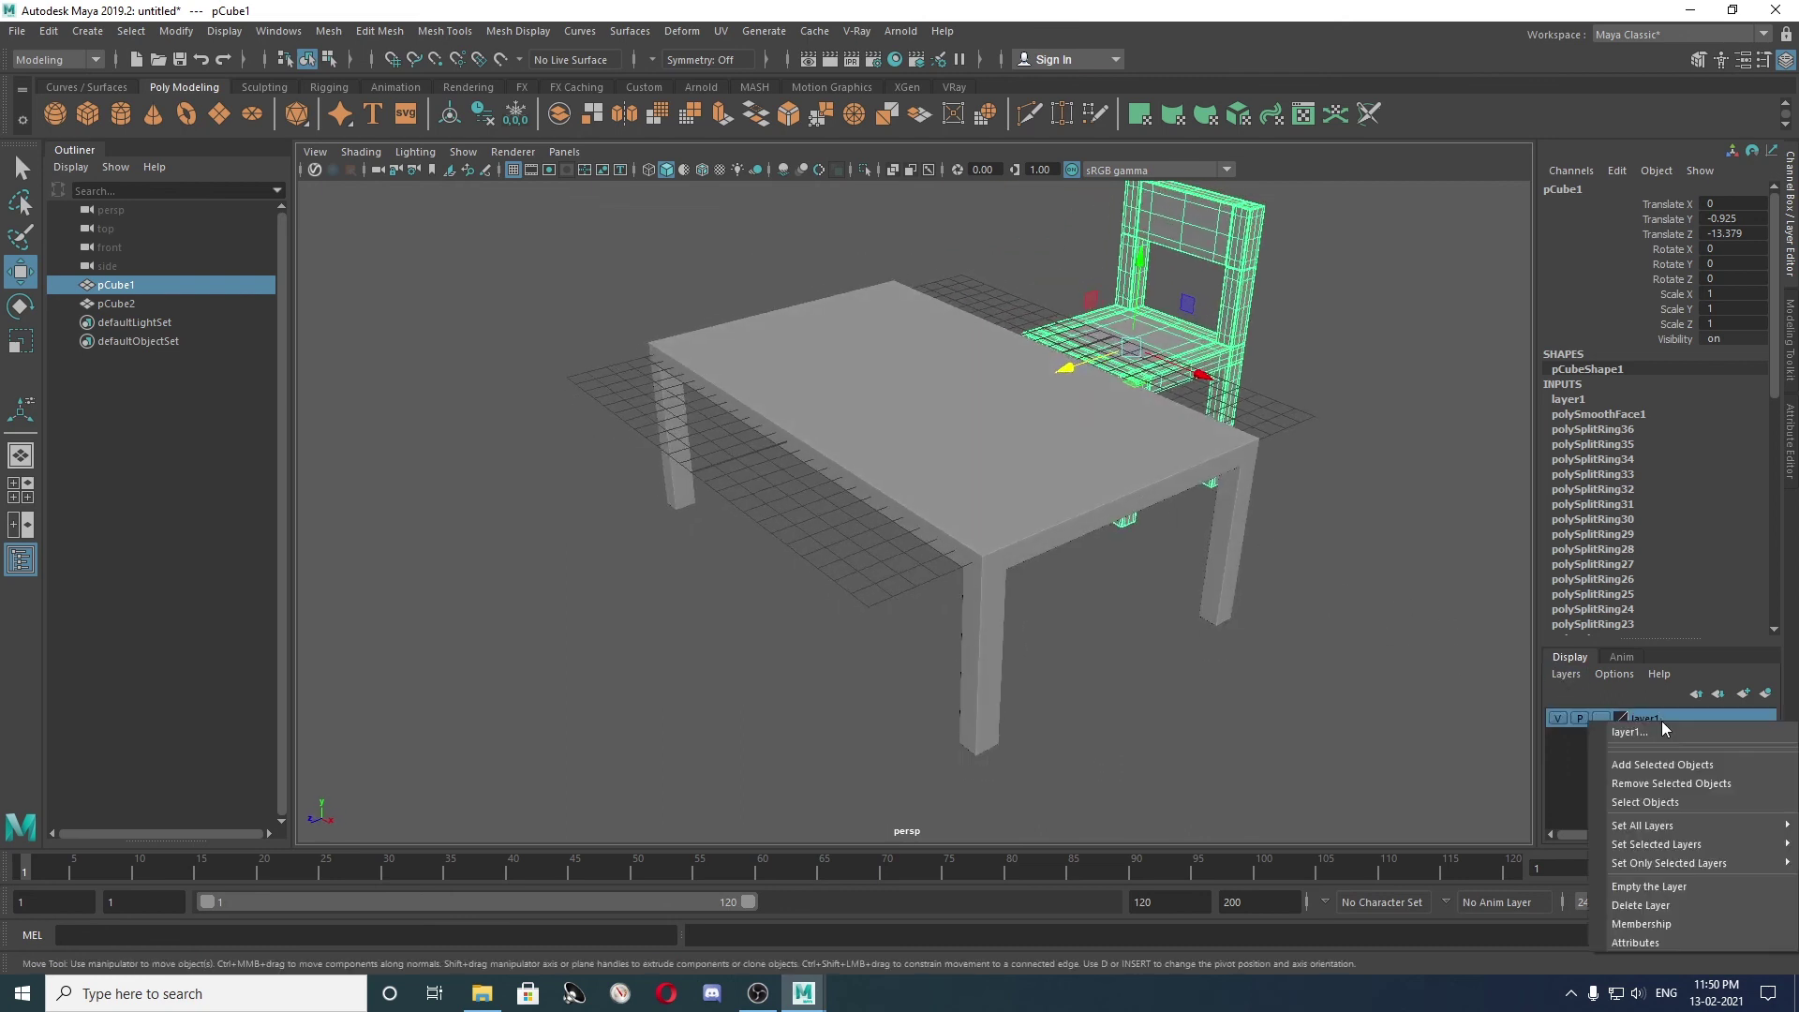
pyautogui.click(1656, 905)
pyautogui.moveTo(1335, 687)
pyautogui.keyDown('alt'); pyautogui.mouseDown()
pyautogui.moveTo(1249, 717)
pyautogui.moveTo(1414, 706)
pyautogui.moveTo(1313, 574)
pyautogui.mouseUp(); pyautogui.keyUp('alt')
pyautogui.keyDown('alt'); pyautogui.moveTo(1312, 574); pyautogui.dragTo(1118, 678, button='right'); pyautogui.keyUp('alt')
pyautogui.moveTo(1118, 677)
pyautogui.keyDown('alt'); pyautogui.mouseDown()
pyautogui.moveTo(868, 502)
pyautogui.moveTo(903, 514)
pyautogui.moveTo(890, 351)
pyautogui.moveTo(993, 371)
pyautogui.moveTo(988, 406)
pyautogui.moveTo(586, 384)
pyautogui.mouseUp(); pyautogui.keyUp('alt')
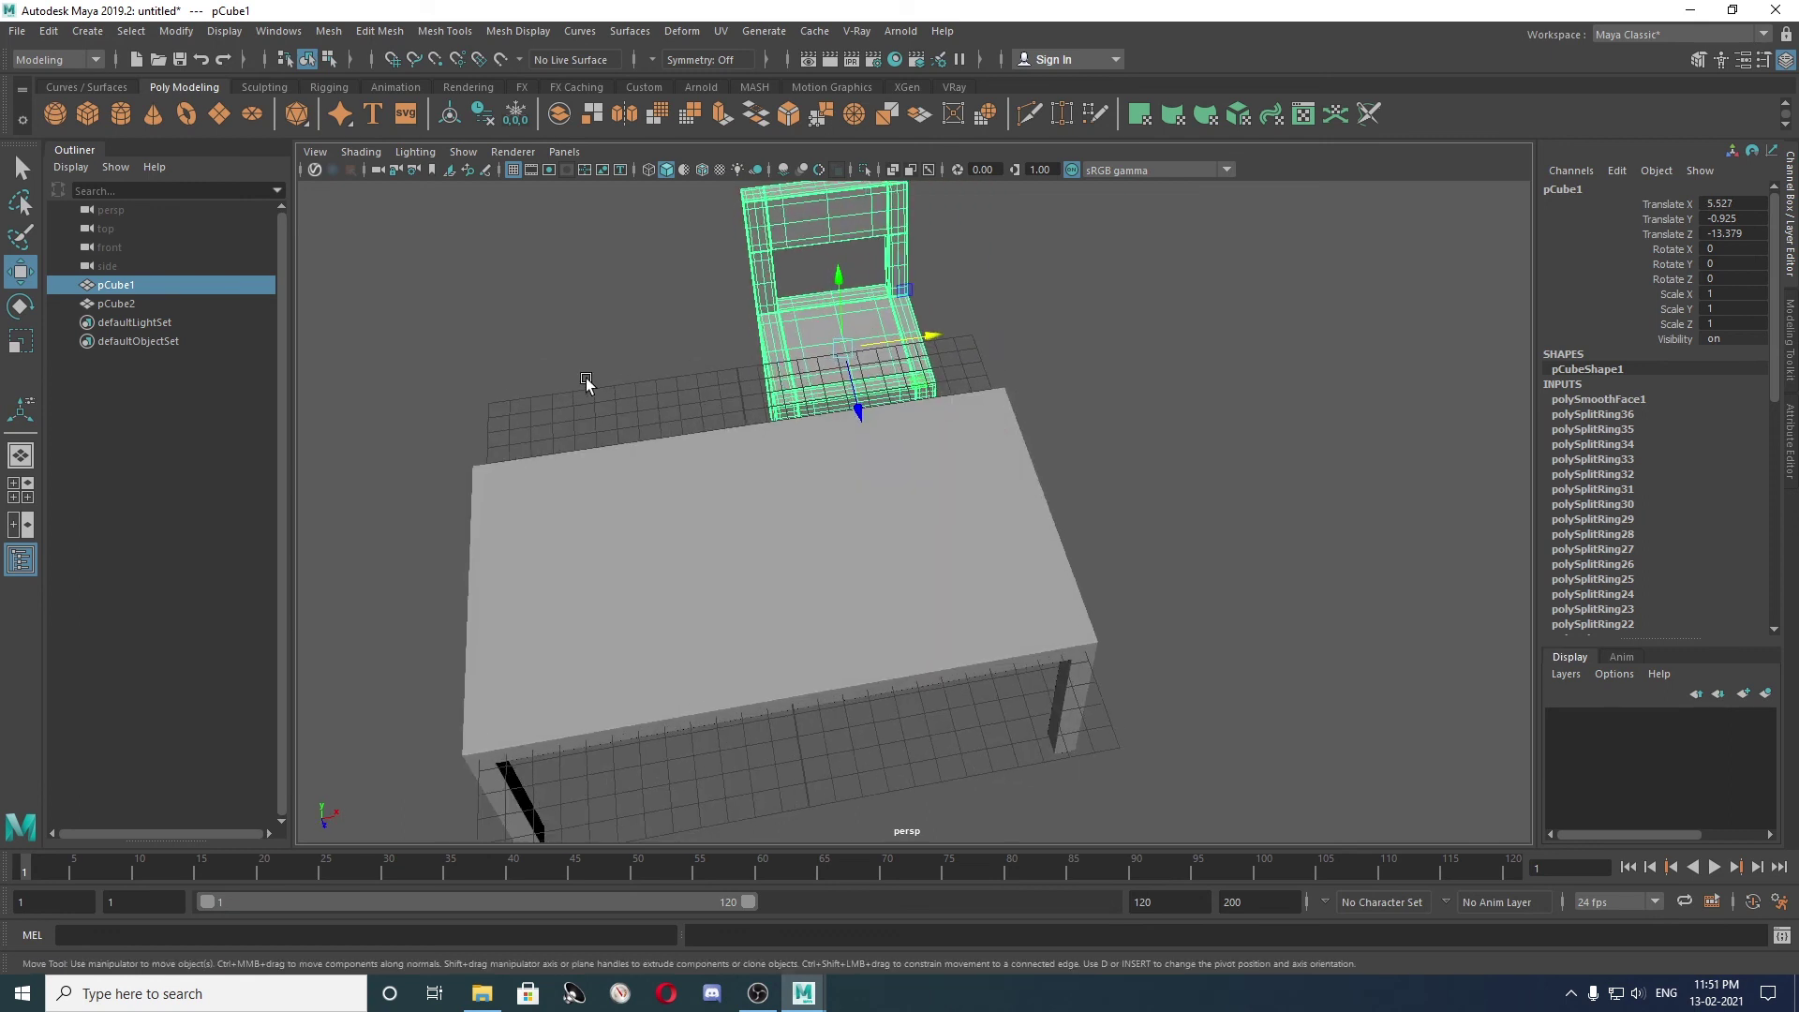
pyautogui.keyDown('alt'); pyautogui.moveTo(739, 414); pyautogui.dragTo(1025, 396, button='middle'); pyautogui.keyUp('alt')
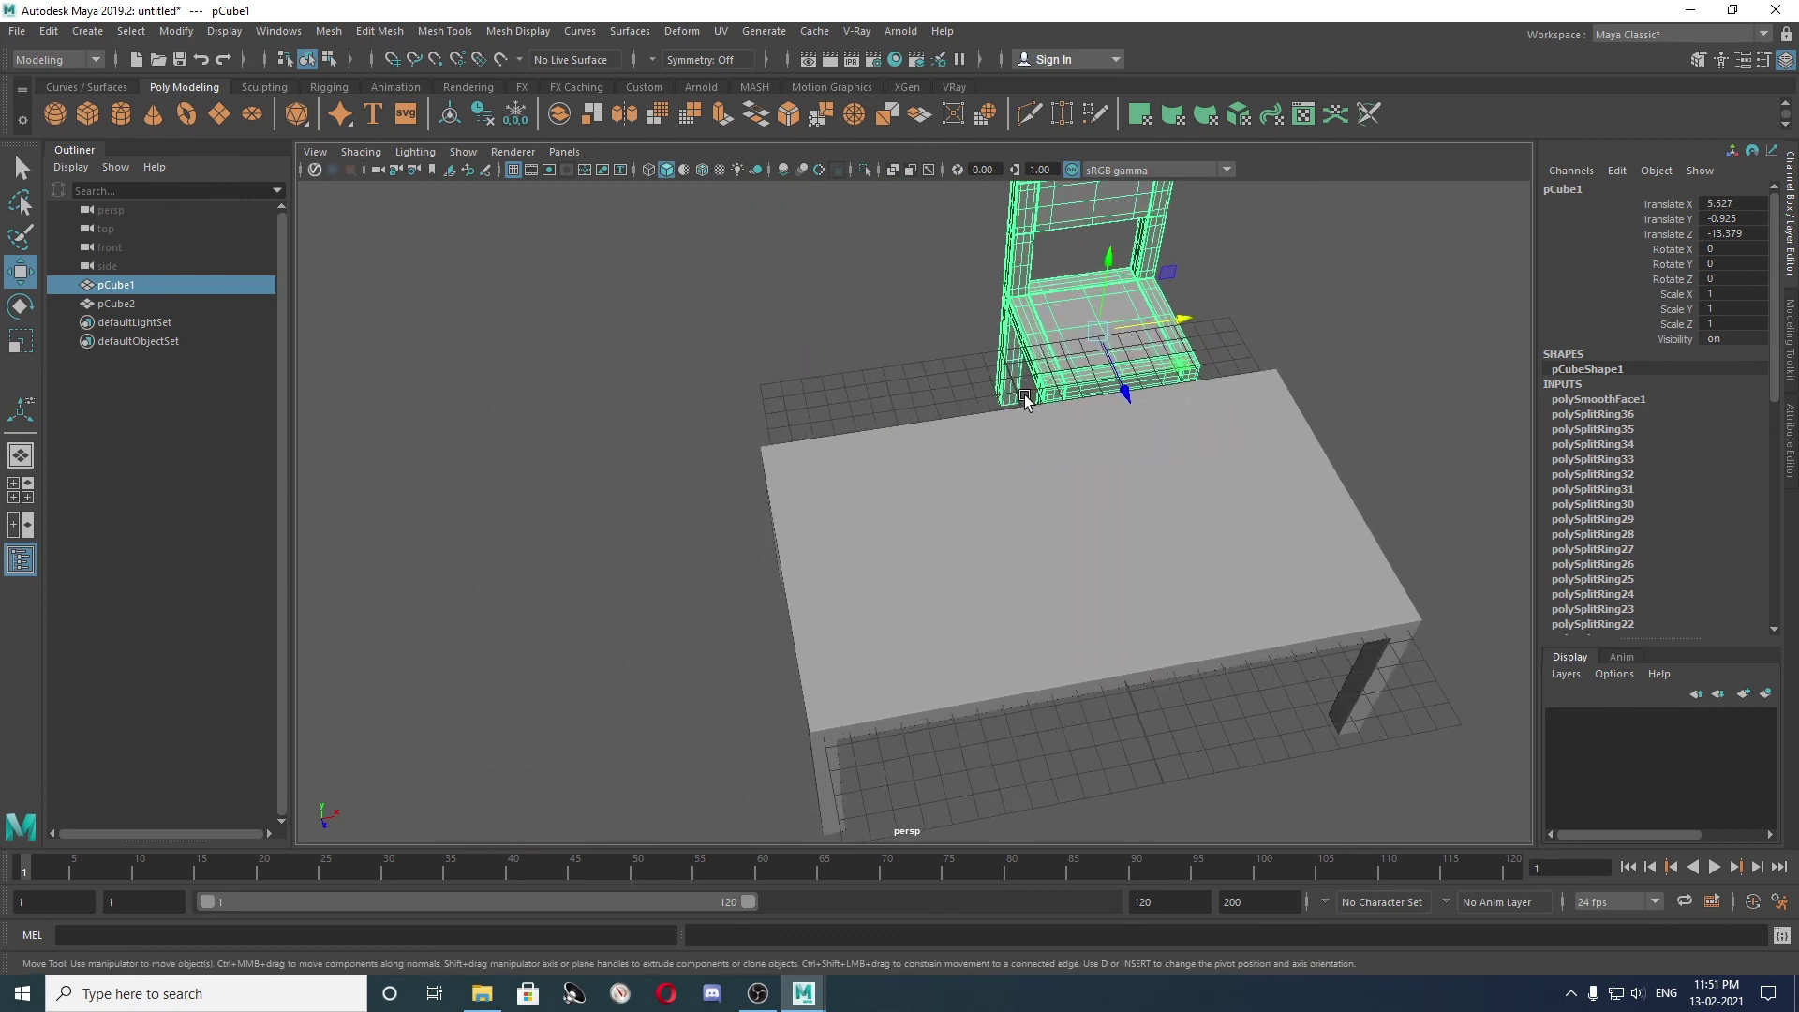
pyautogui.keyDown('alt'); pyautogui.moveTo(1025, 395); pyautogui.dragTo(879, 386); pyautogui.keyUp('alt')
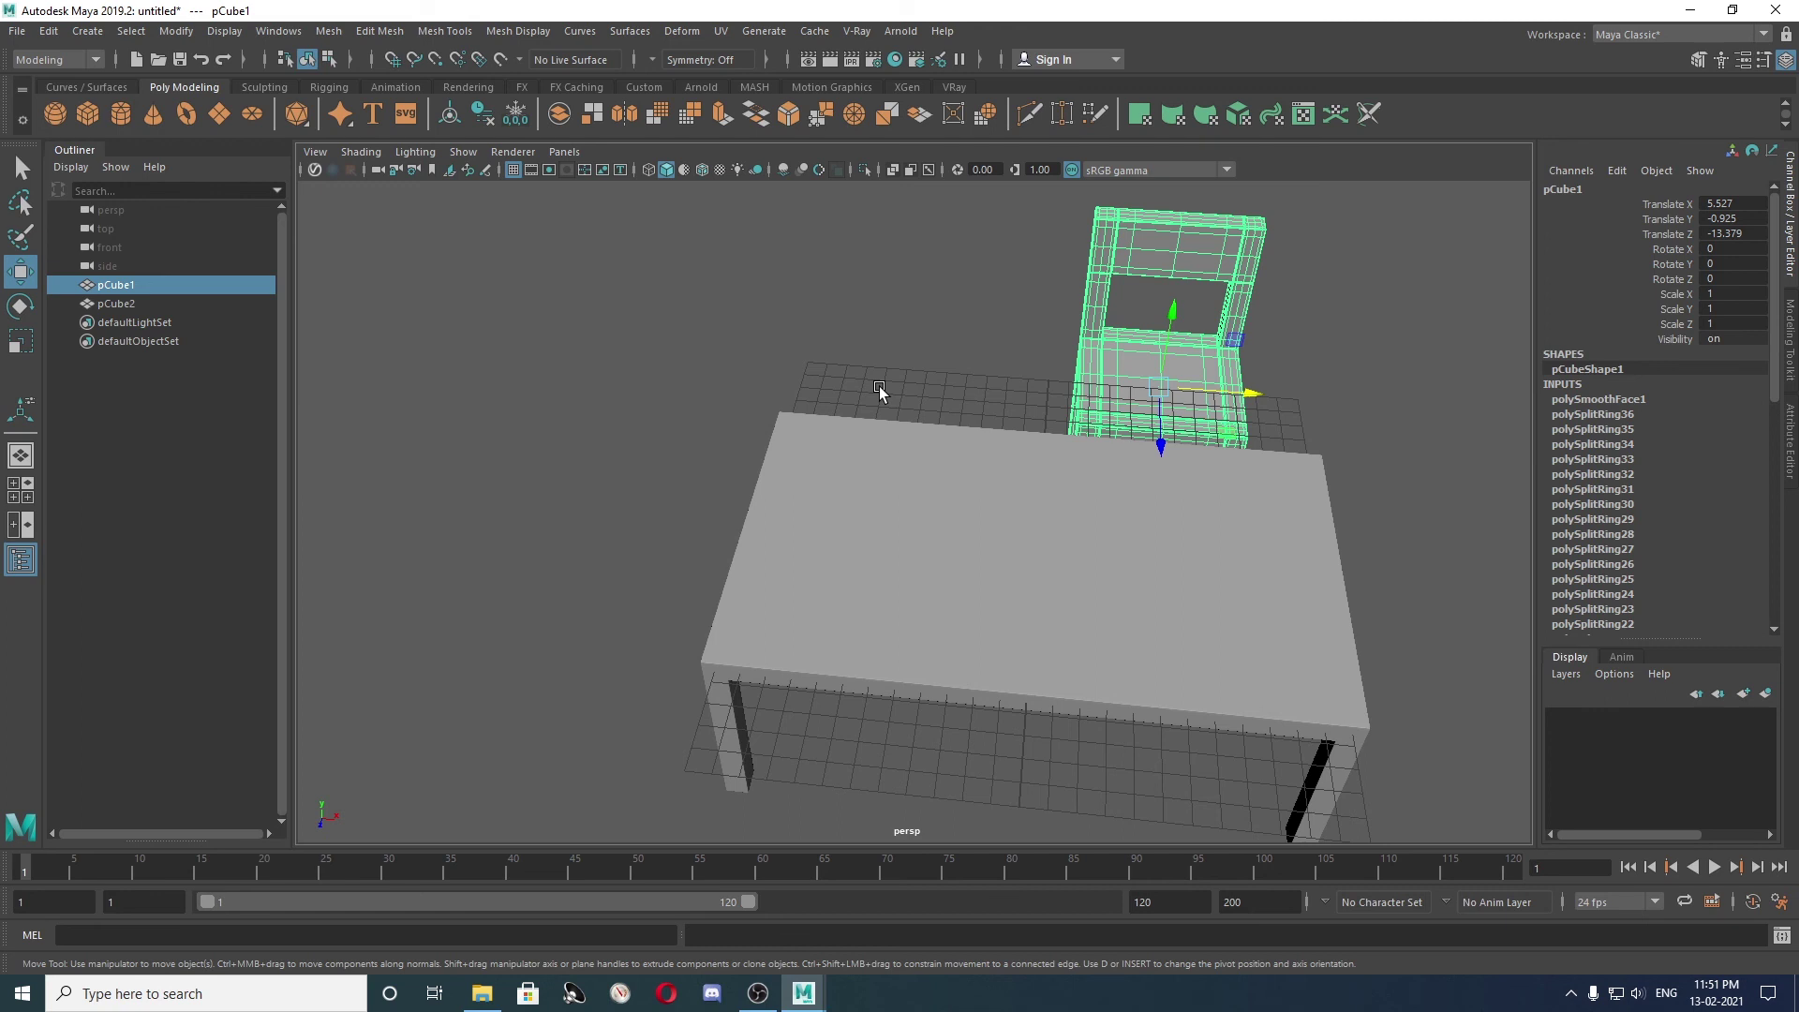
pyautogui.click(45, 31)
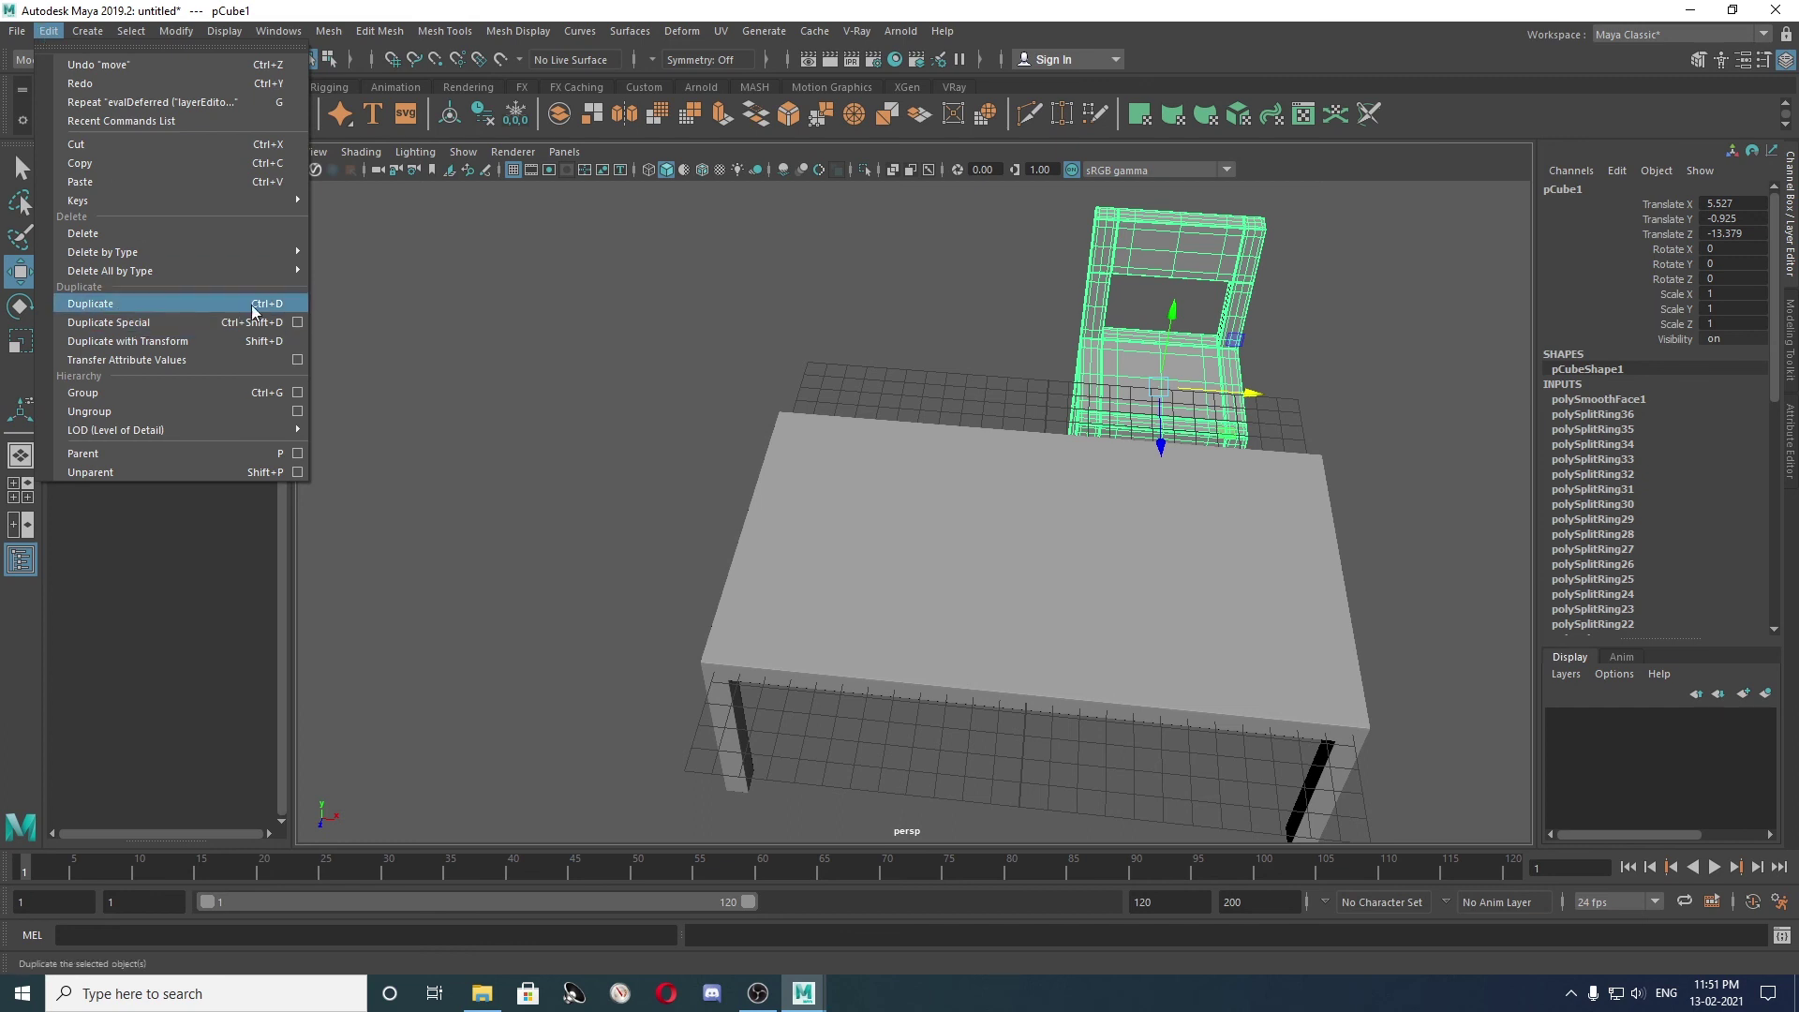
# Duplicate the chair as pCube3 and slide it along X beside the first chair.
pyautogui.click(948, 359)
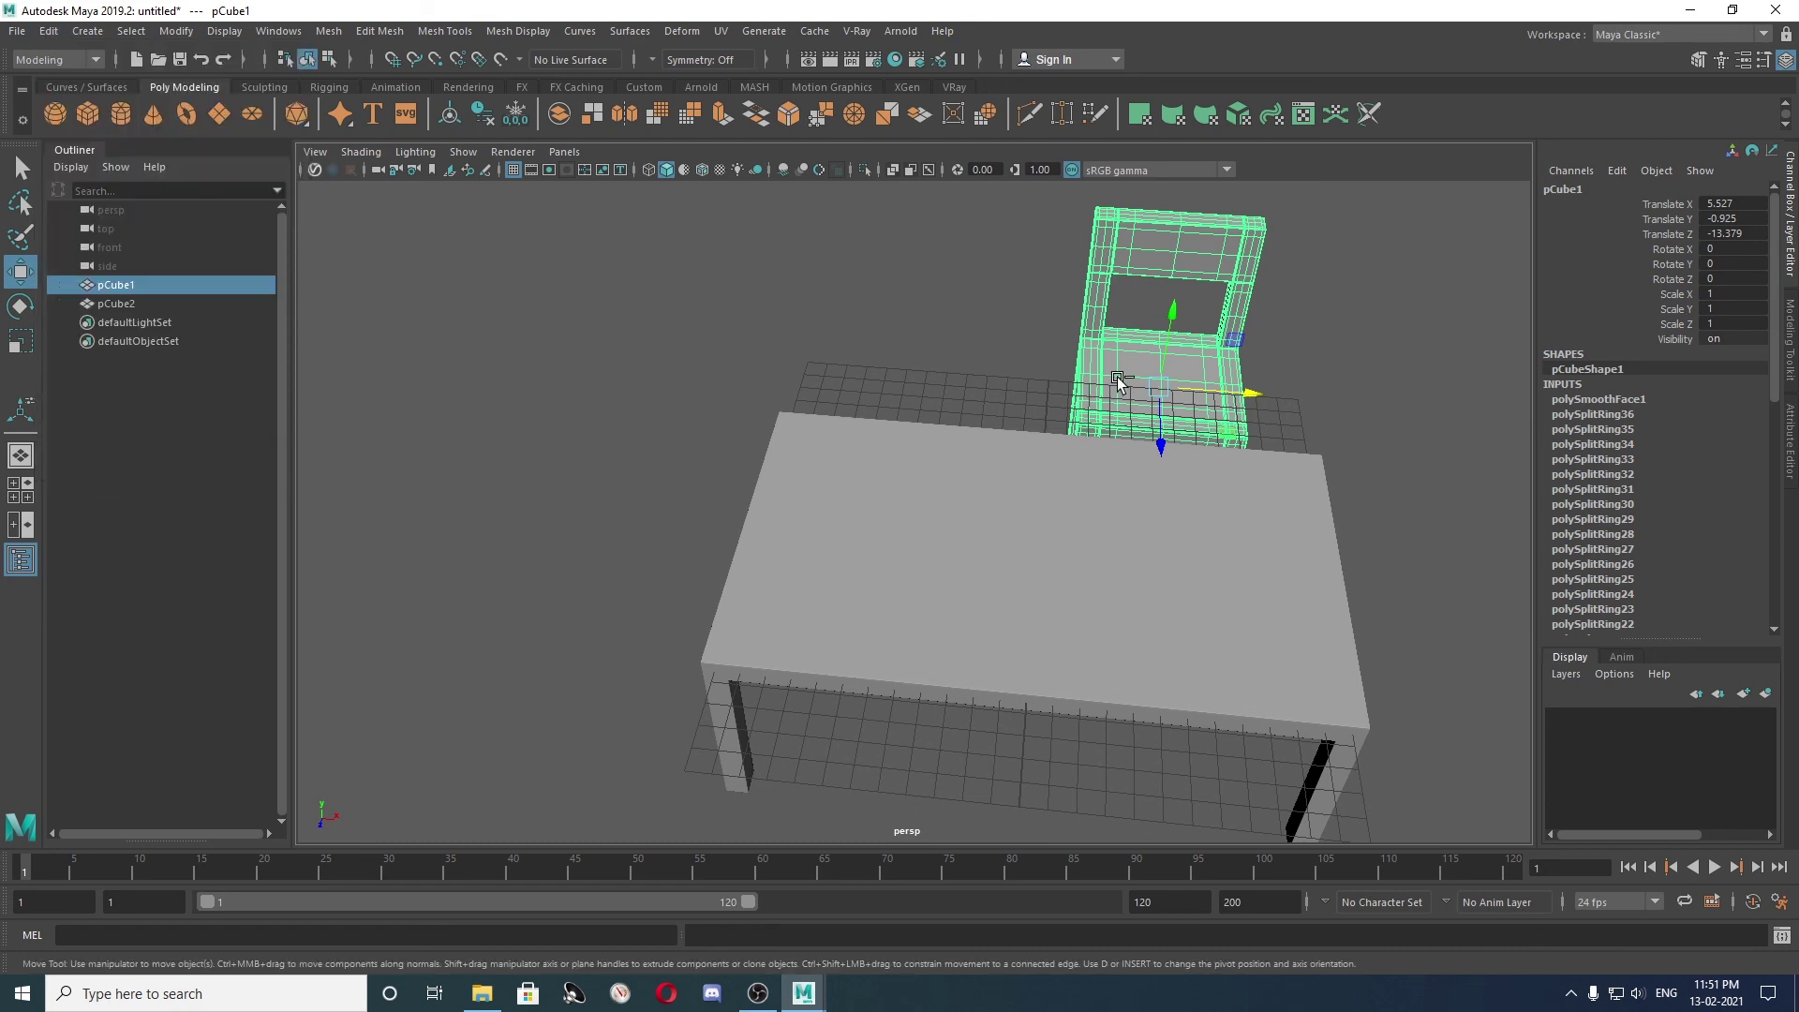
pyautogui.hotkey('ctrl', 'd')
pyautogui.moveTo(1228, 396); pyautogui.dragTo(1017, 393)
pyautogui.click(1339, 373)
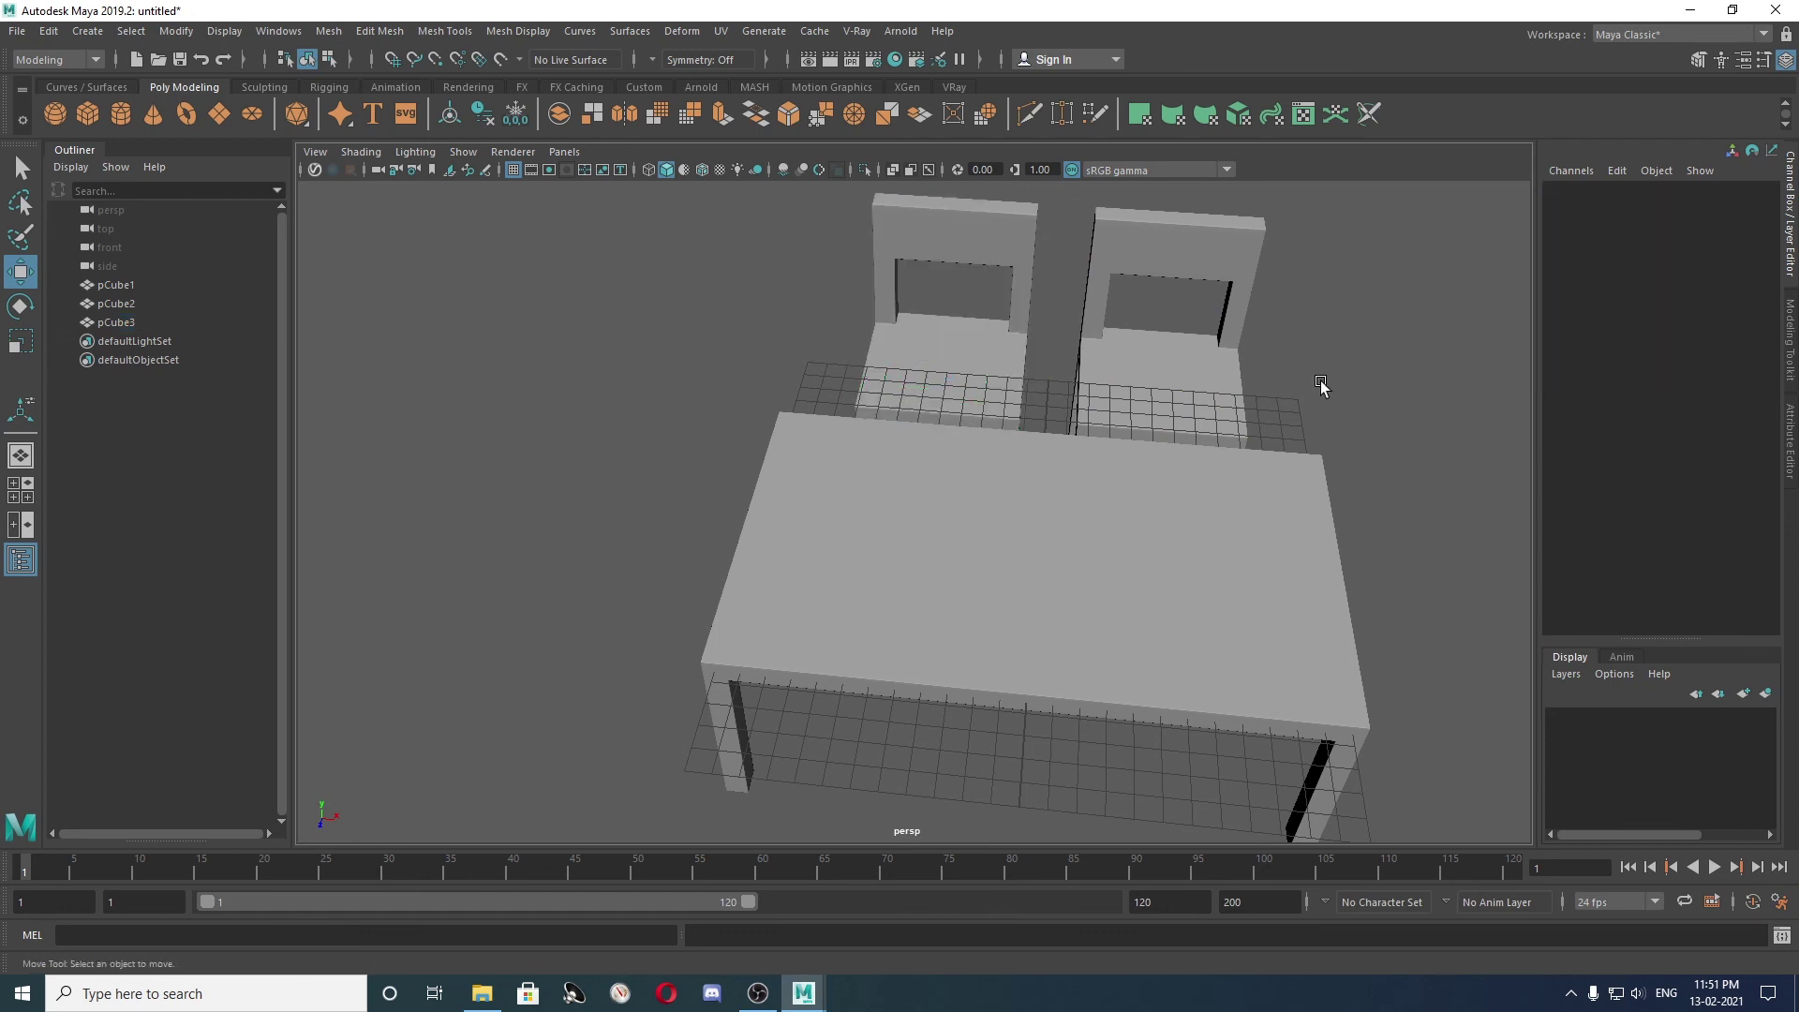
pyautogui.keyDown('alt'); pyautogui.moveTo(1320, 384); pyautogui.dragTo(1217, 357); pyautogui.keyUp('alt')
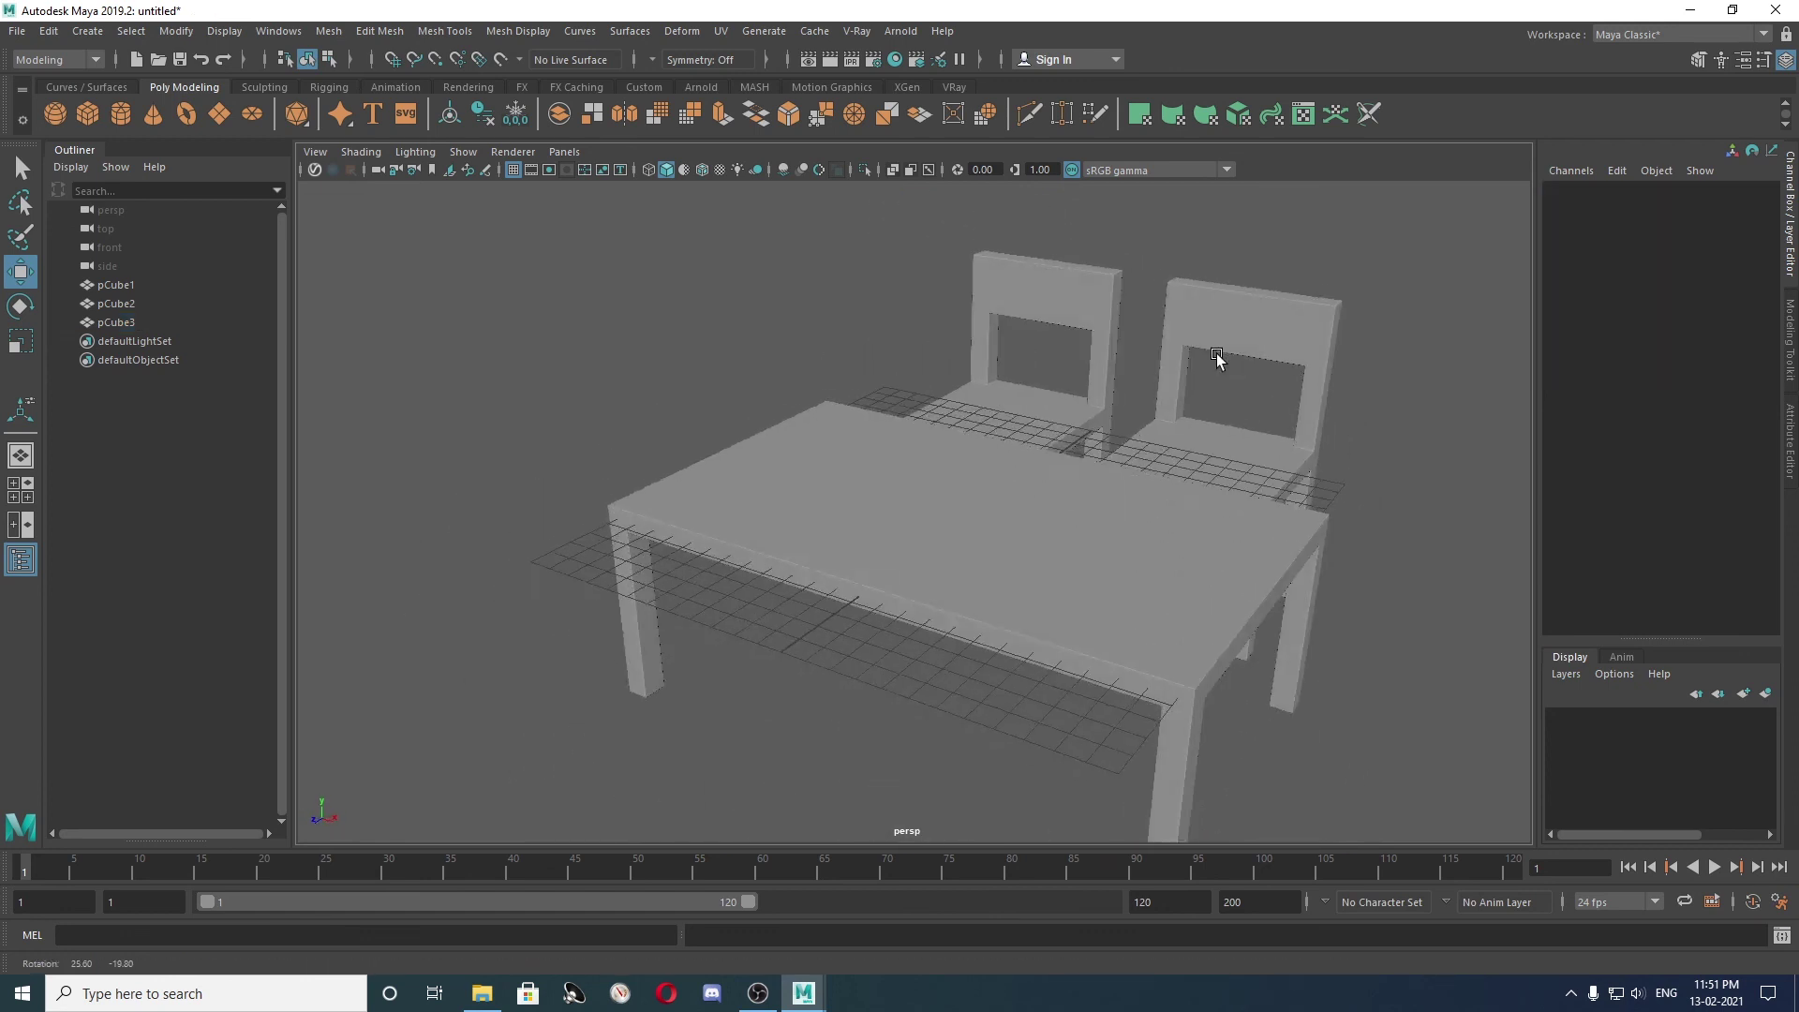
pyautogui.keyDown('alt'); pyautogui.moveTo(1358, 394); pyautogui.dragTo(1175, 398, button='middle'); pyautogui.keyUp('alt')
pyautogui.keyDown('alt'); pyautogui.moveTo(1175, 398); pyautogui.dragTo(1188, 369); pyautogui.keyUp('alt')
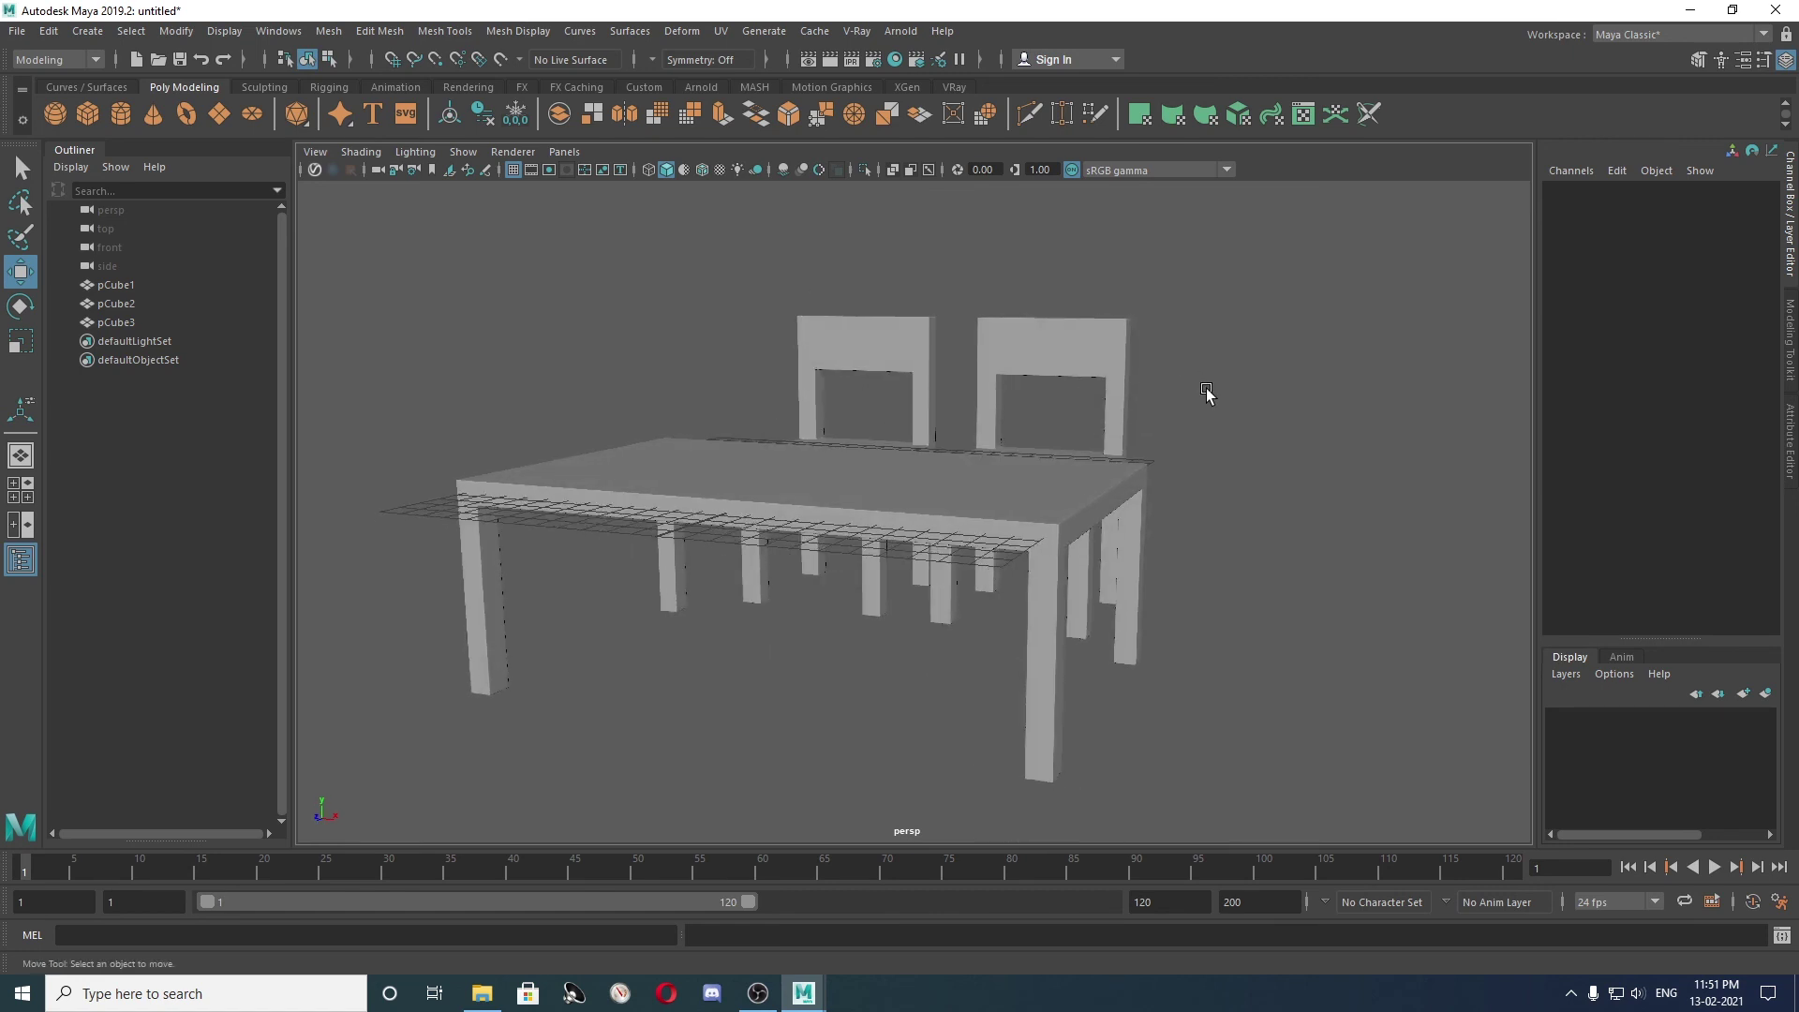